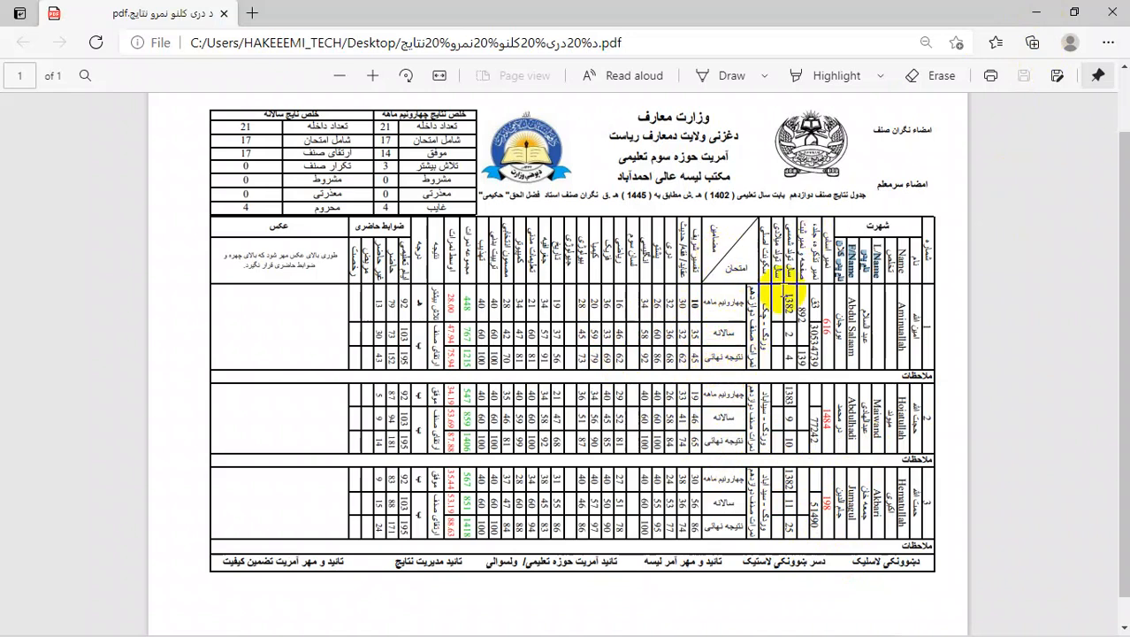
Minimize the PDF, launch Excel from the taskbar and create a blank workbook.
{"action": "left_click", "coordinate": [1033, 20]}
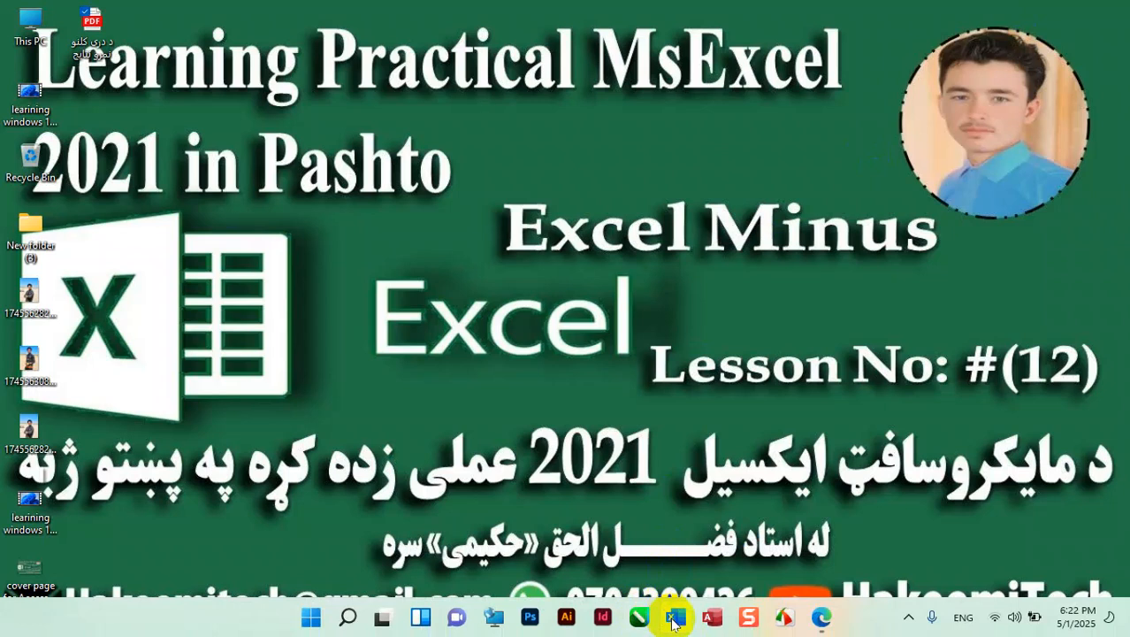
{"action": "left_click", "coordinate": [678, 619]}
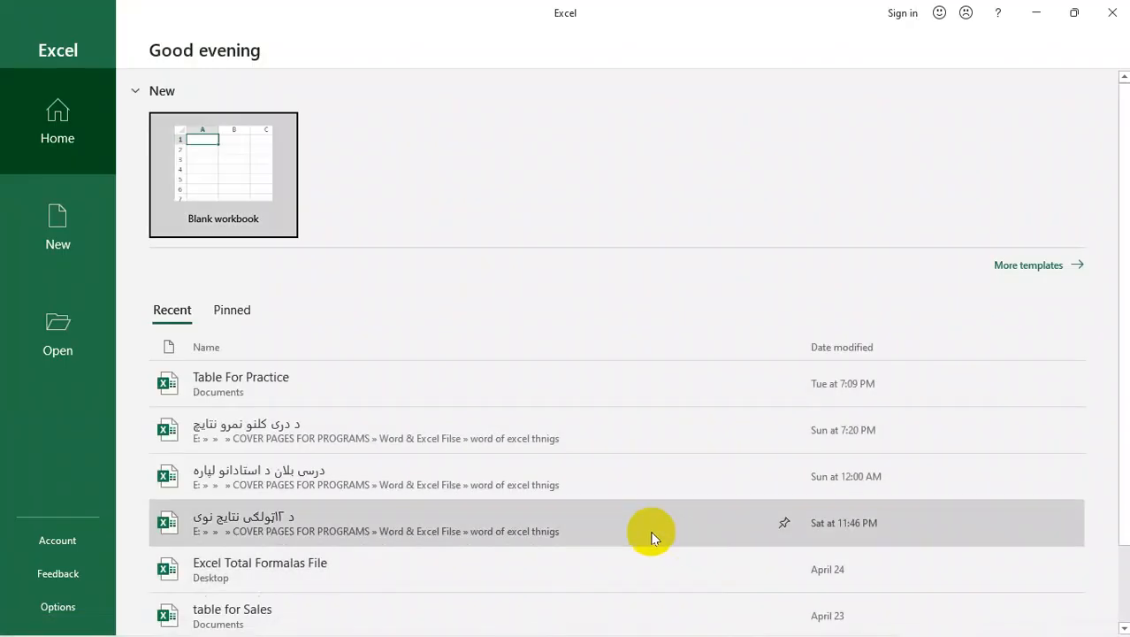
{"action": "left_click", "coordinate": [1031, 13]}
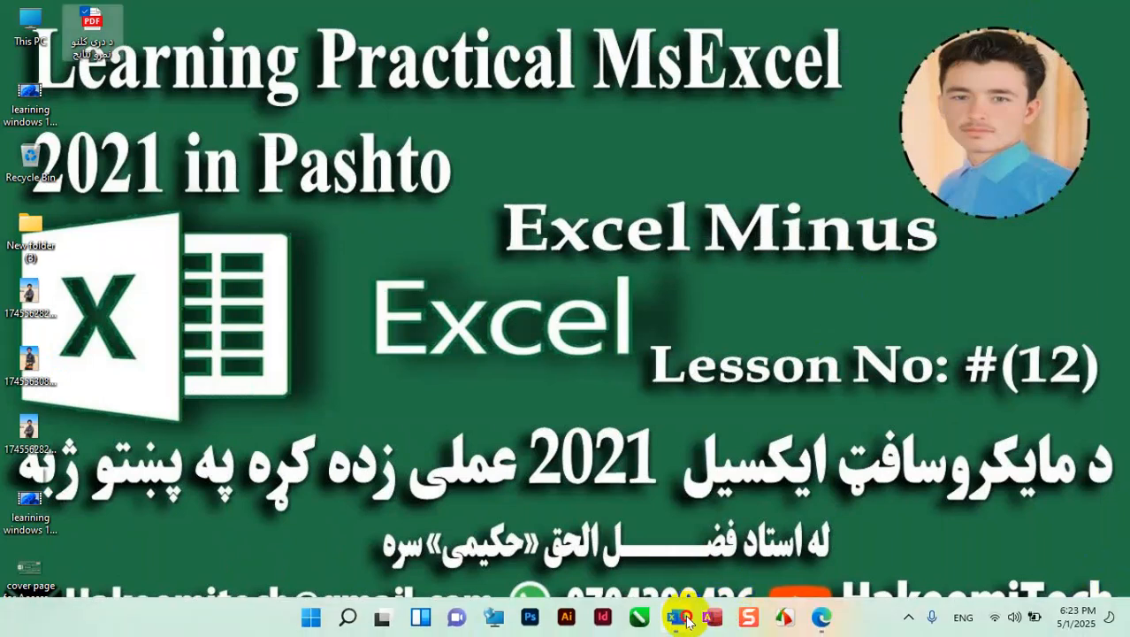
{"action": "left_click", "coordinate": [676, 618]}
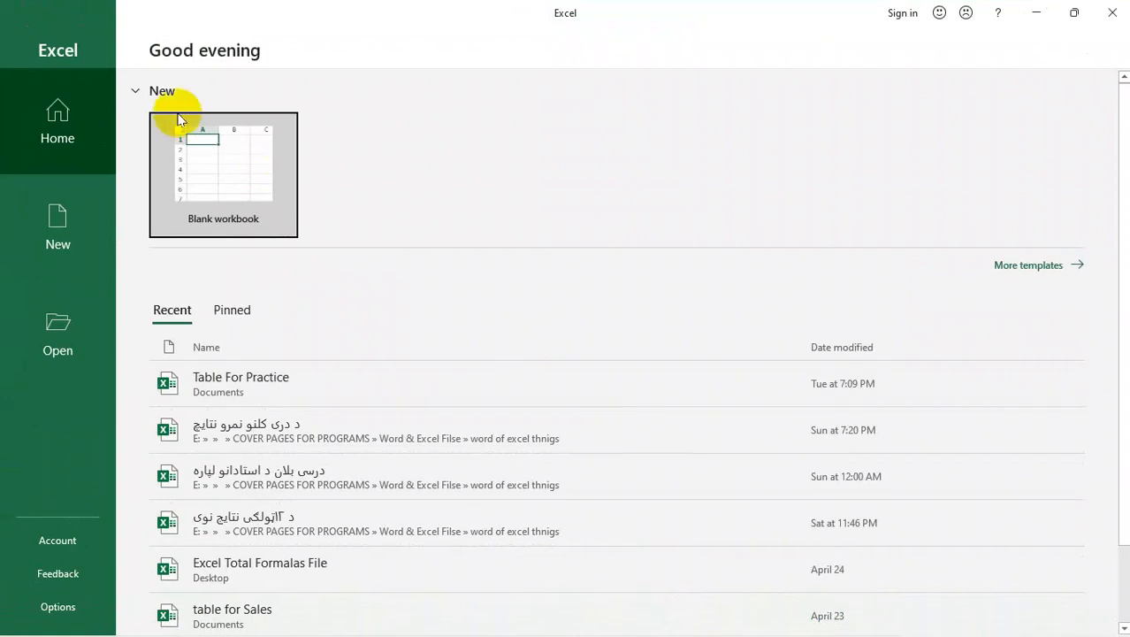
{"action": "left_click", "coordinate": [224, 189]}
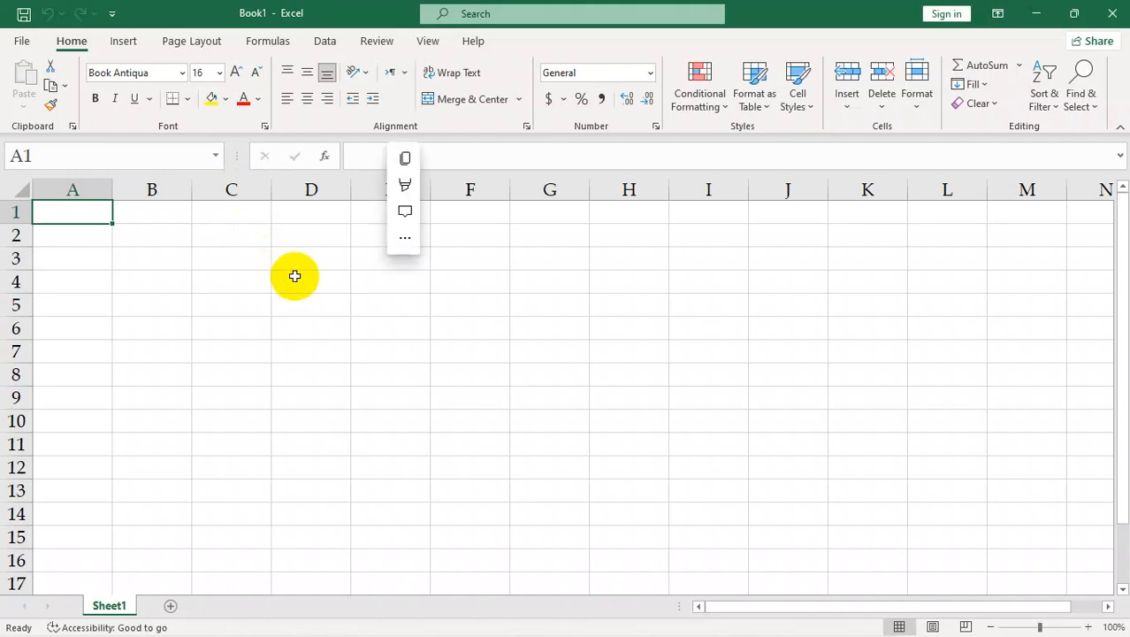
{"action": "mouse_move", "coordinate": [824, 614]}
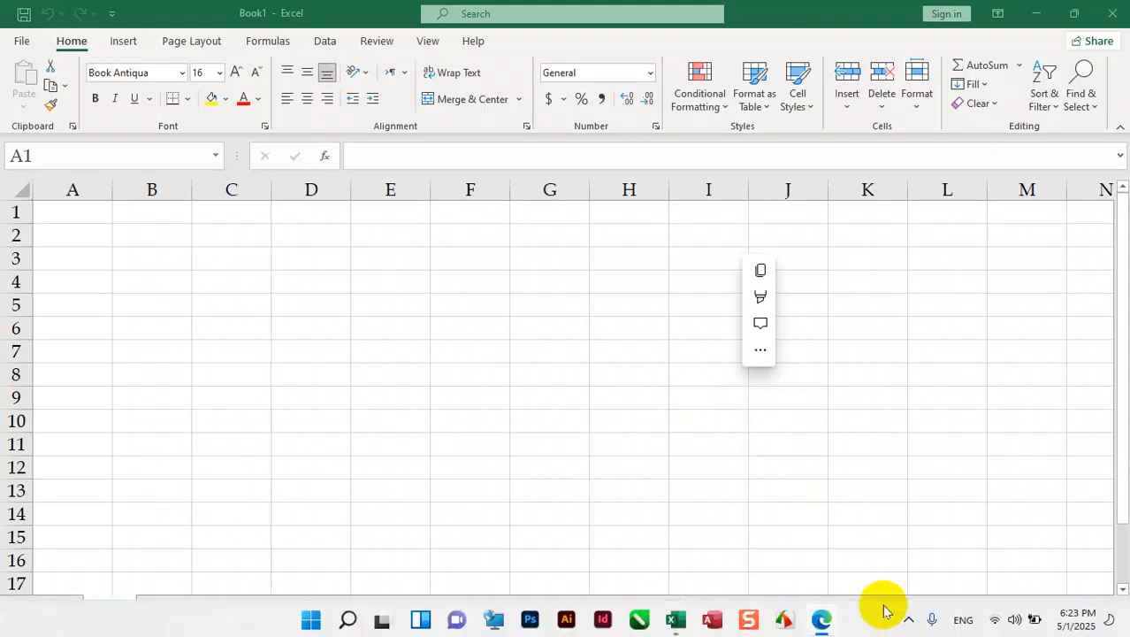
{"action": "left_click", "coordinate": [831, 619]}
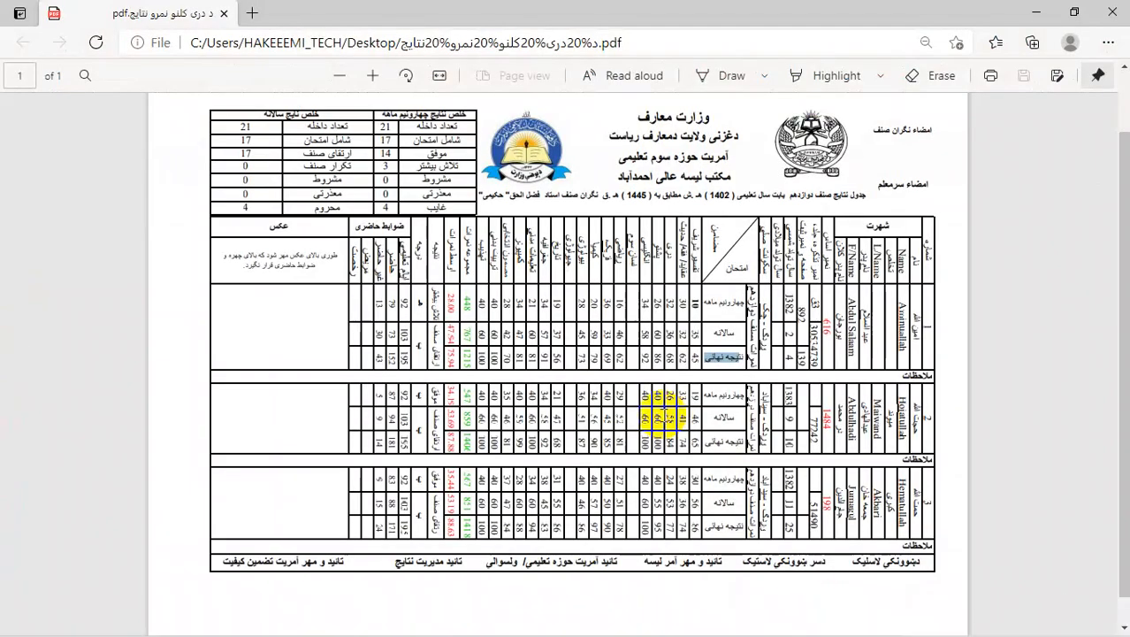
{"action": "scroll", "coordinate": [658, 416], "scroll_direction": "up", "scroll_amount": 2}
{"action": "scroll", "coordinate": [662, 414], "scroll_direction": "down", "scroll_amount": 2}
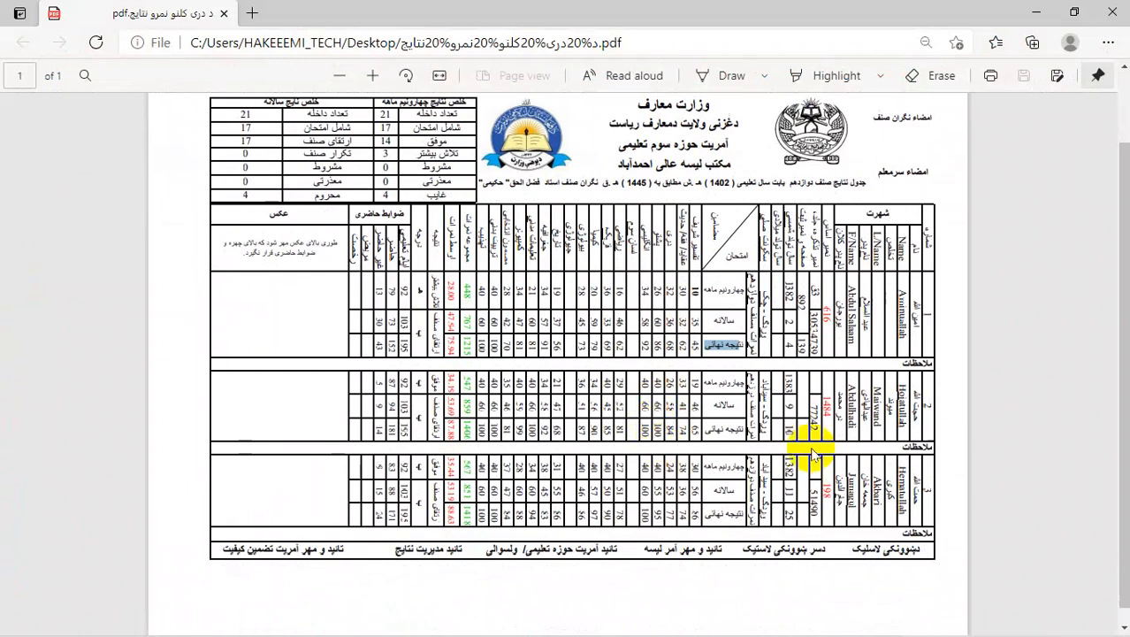
{"action": "scroll", "coordinate": [633, 357], "scroll_direction": "up", "scroll_amount": 2}
{"action": "scroll", "coordinate": [633, 357], "scroll_direction": "down", "scroll_amount": 2}
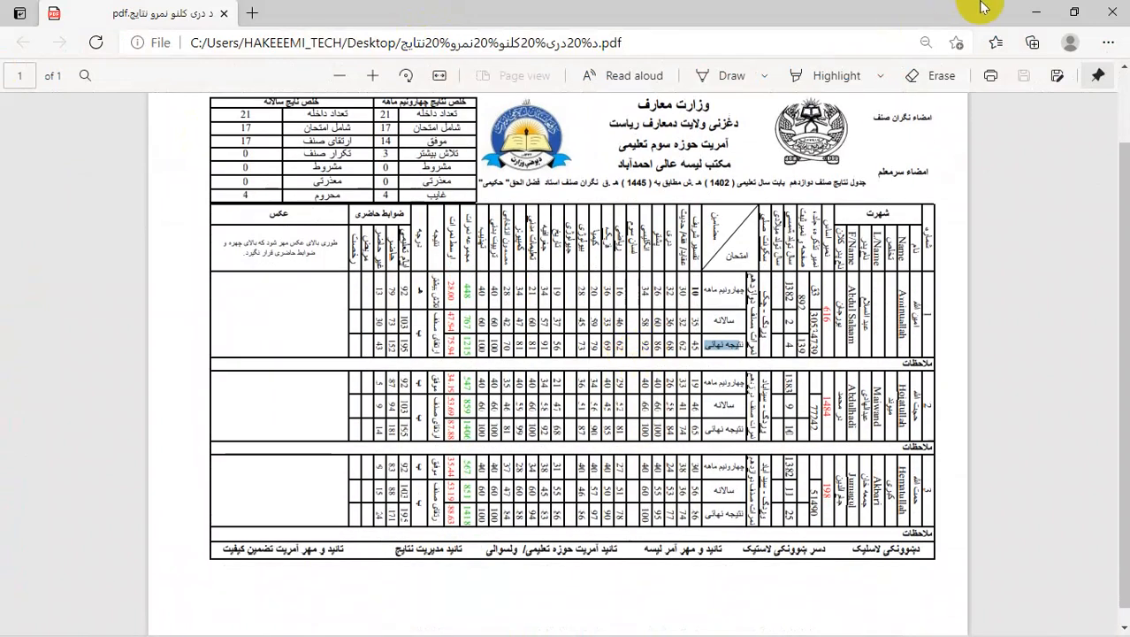
{"action": "left_click", "coordinate": [1037, 15]}
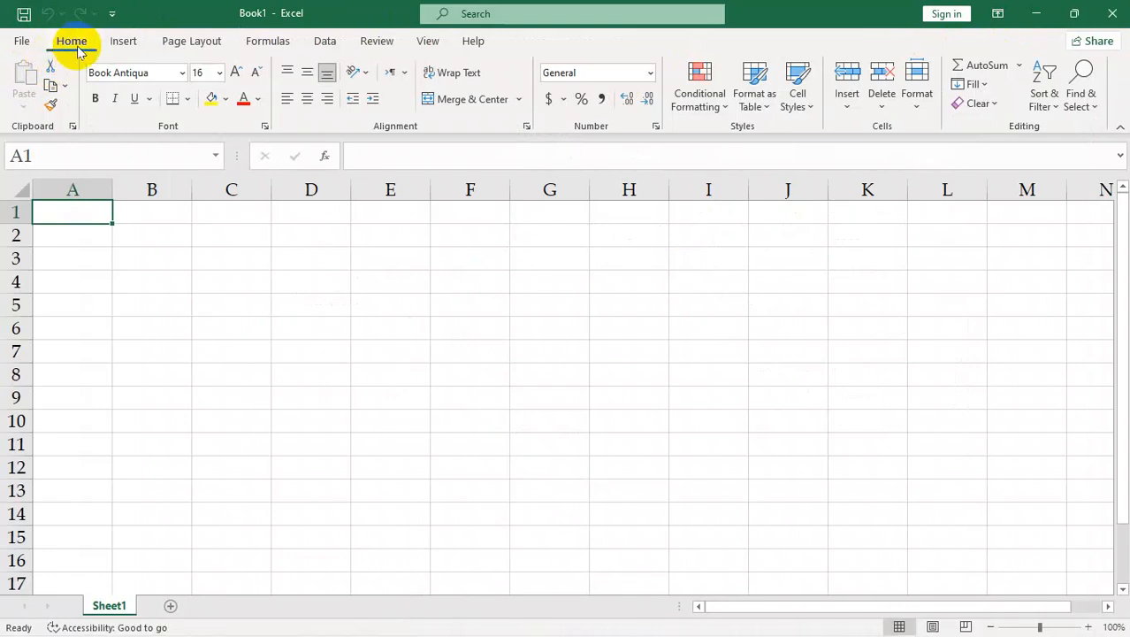
Apply a margin preset and set the page to landscape A4.
{"action": "left_click", "coordinate": [194, 42]}
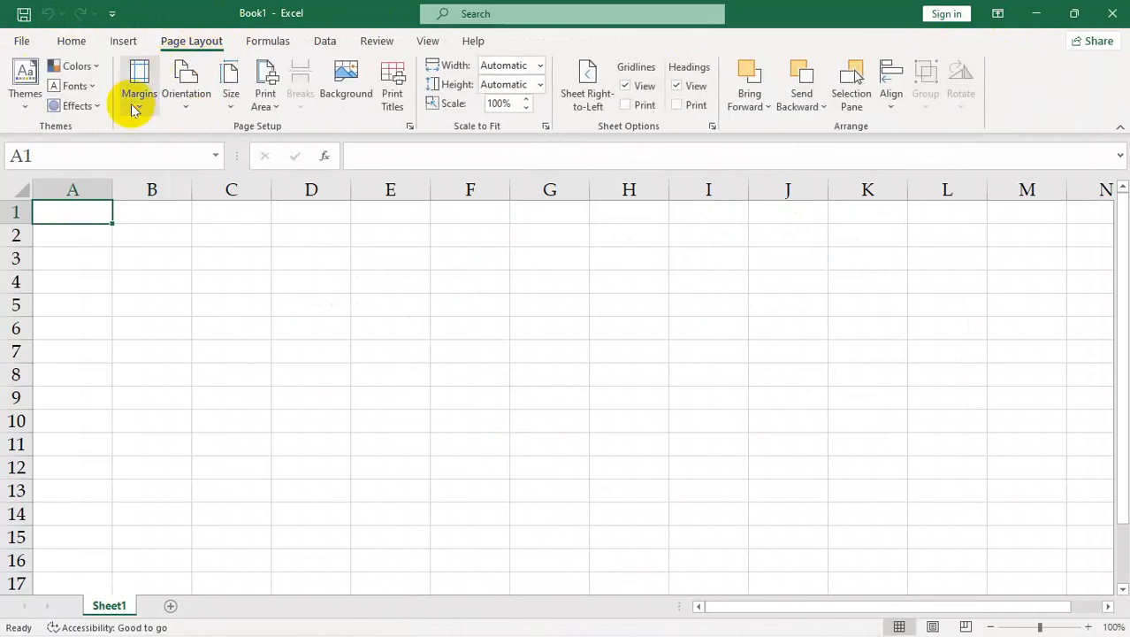
{"action": "left_click", "coordinate": [151, 115]}
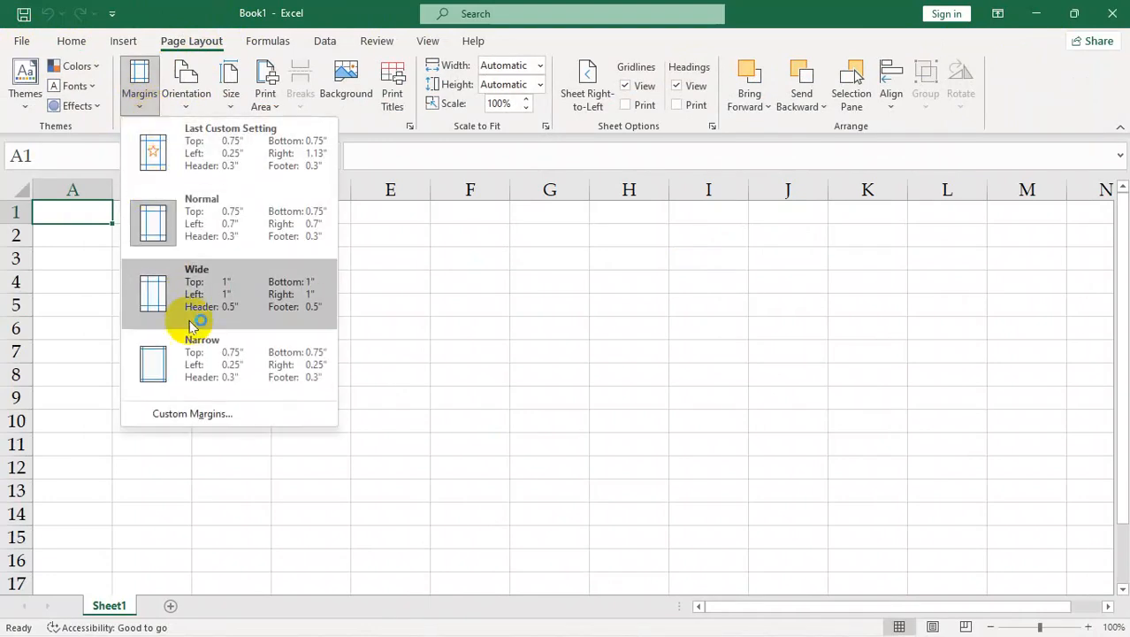
{"action": "left_click", "coordinate": [164, 362]}
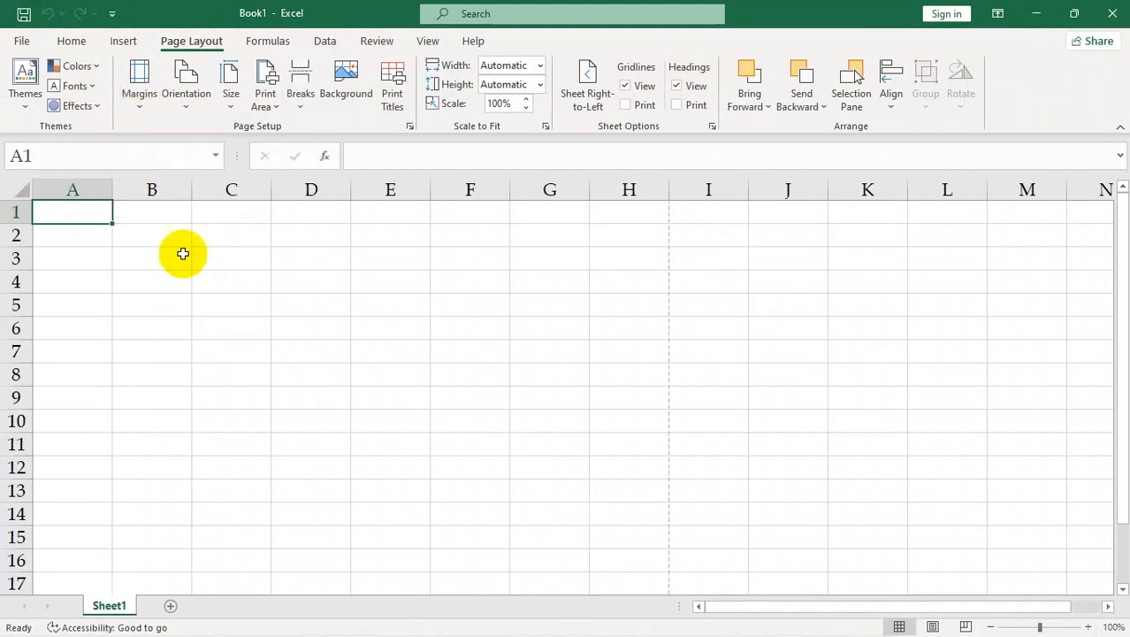
{"action": "left_click", "coordinate": [181, 95]}
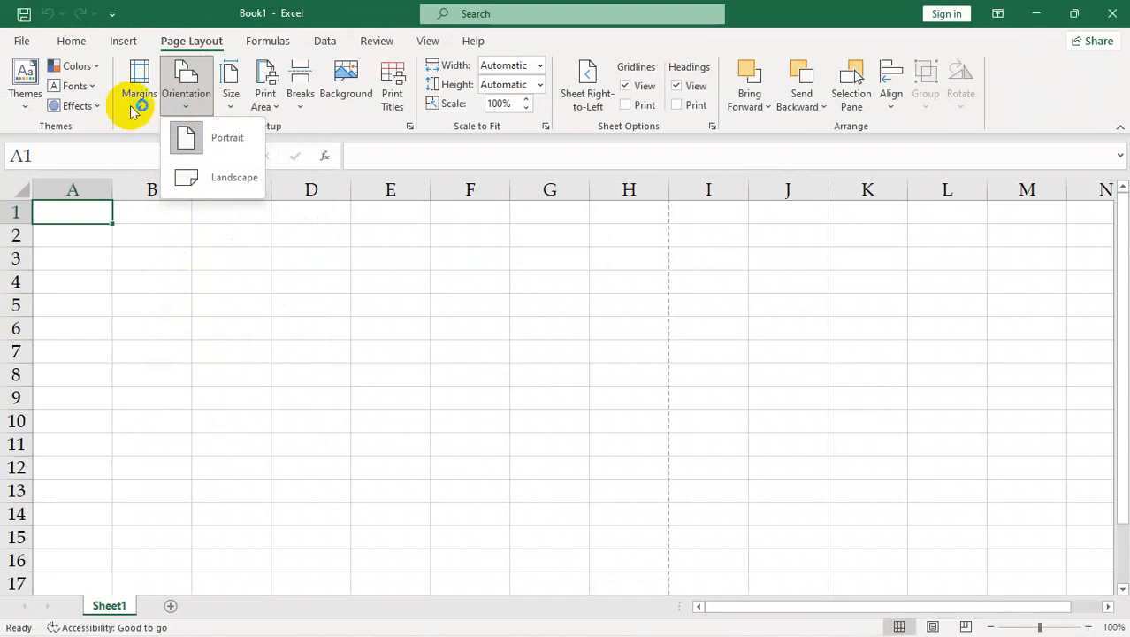
{"action": "left_click", "coordinate": [222, 182]}
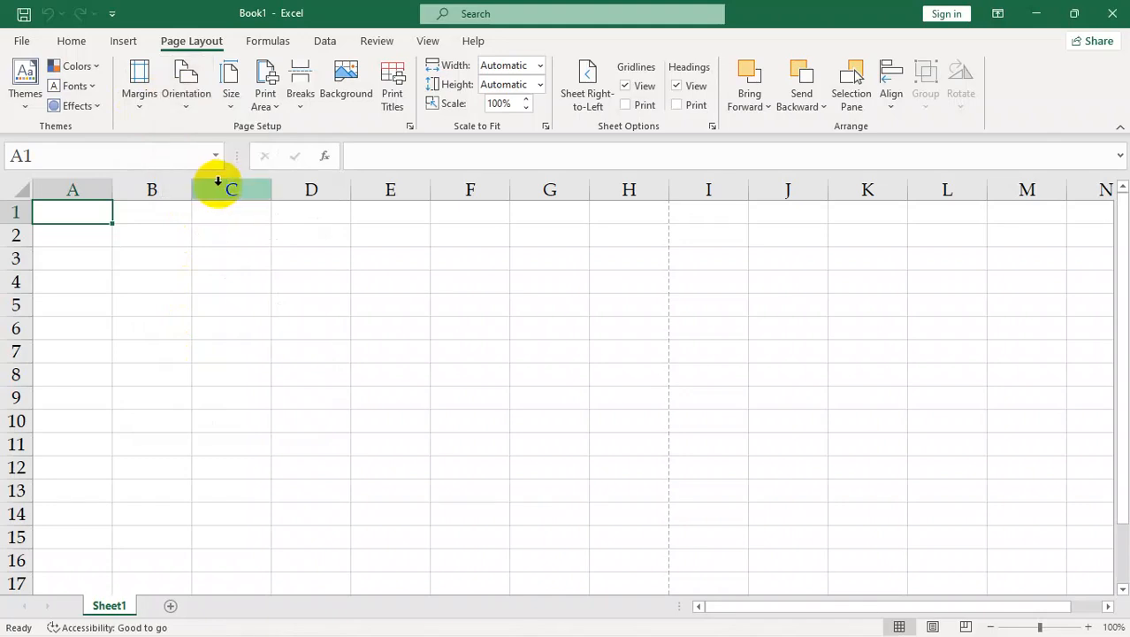
{"action": "left_click", "coordinate": [229, 107]}
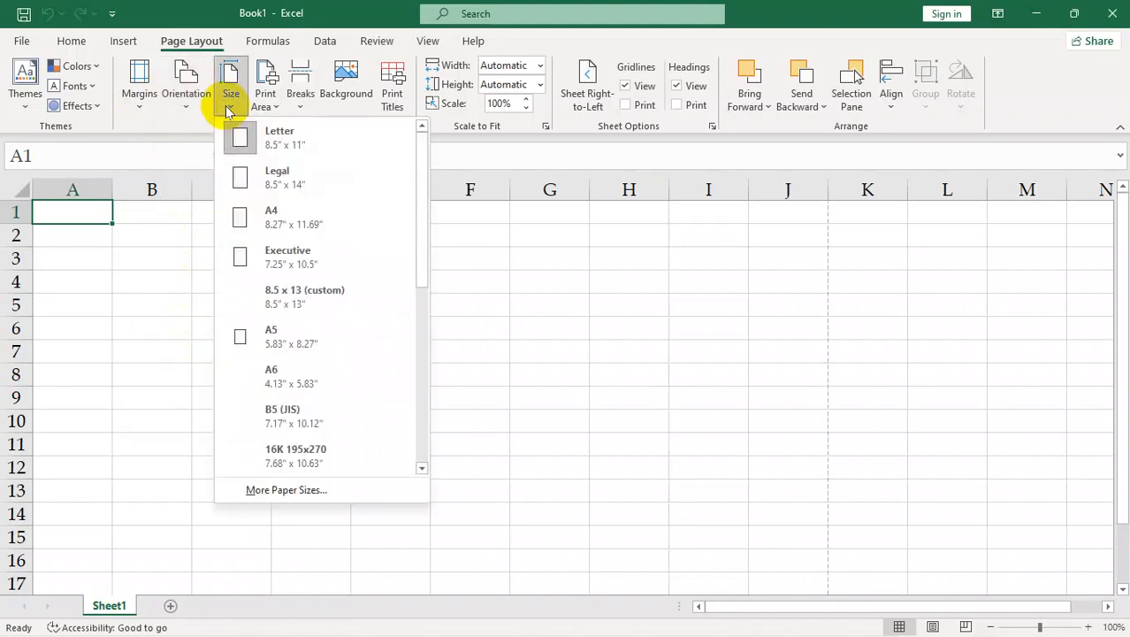
{"action": "left_click", "coordinate": [270, 218]}
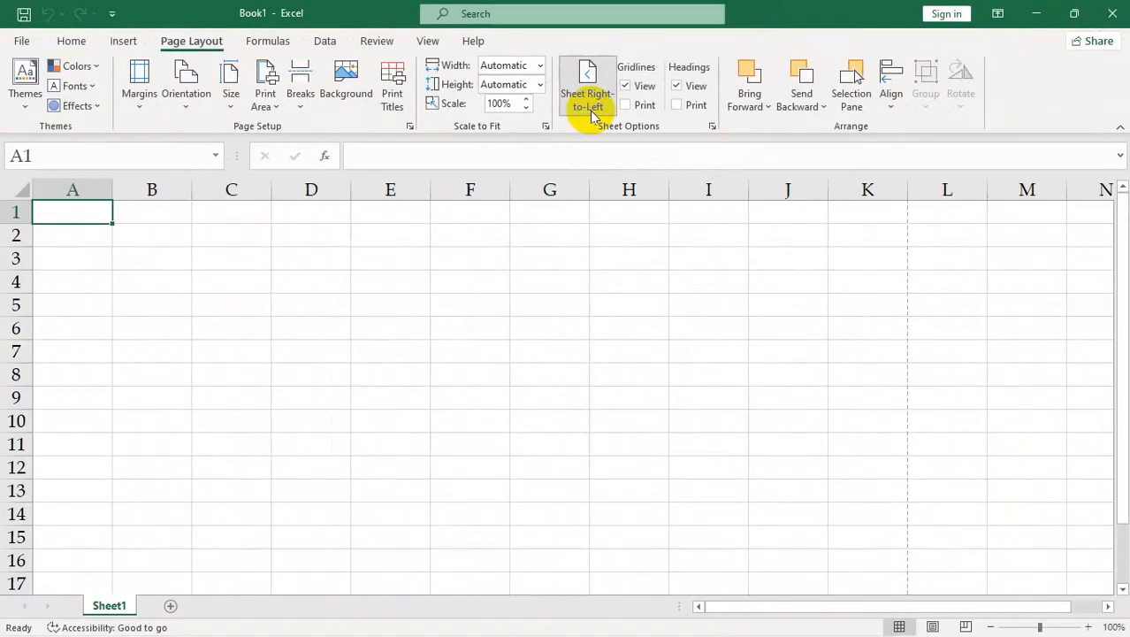
Switch the sheet to right-to-left column order.
{"action": "left_click", "coordinate": [600, 220]}
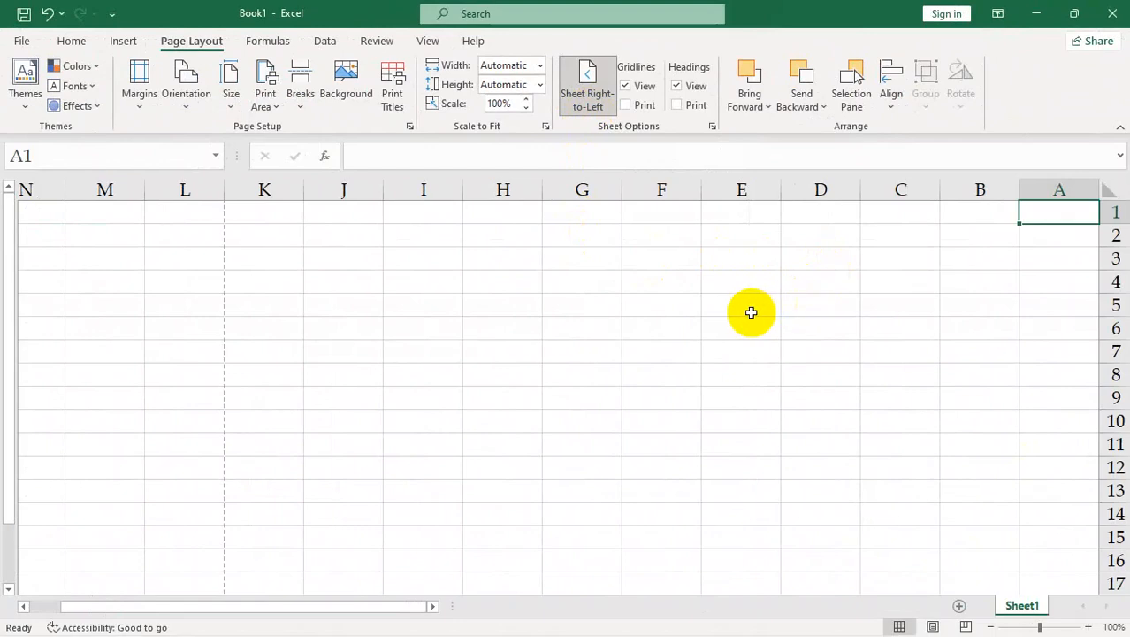
{"action": "mouse_move", "coordinate": [782, 627]}
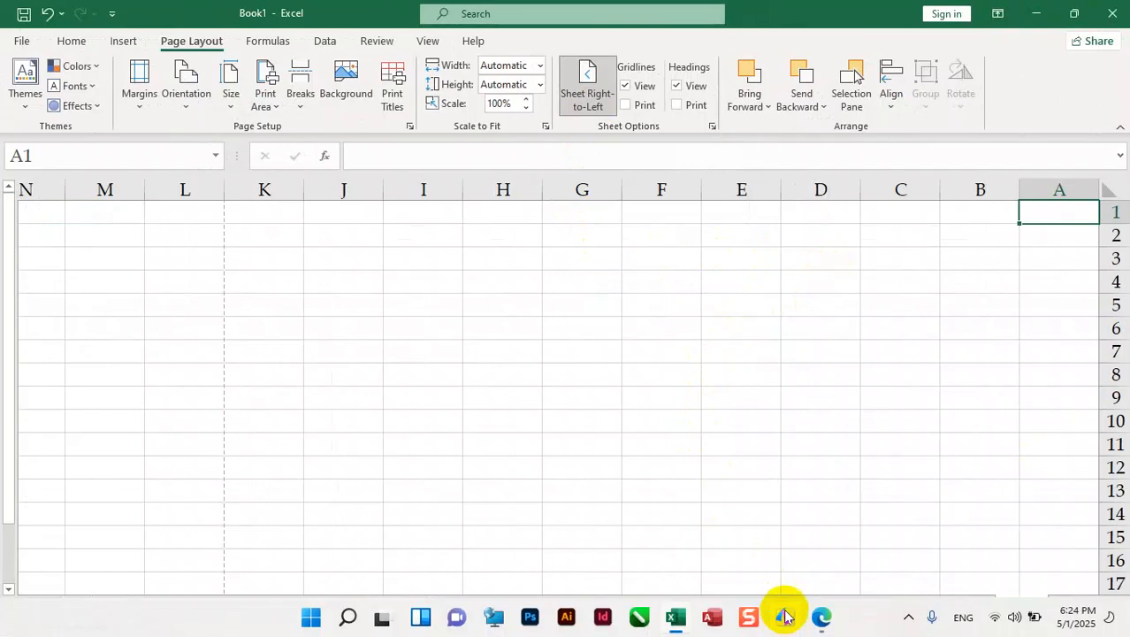
{"action": "mouse_move", "coordinate": [820, 614]}
{"action": "left_click", "coordinate": [797, 517]}
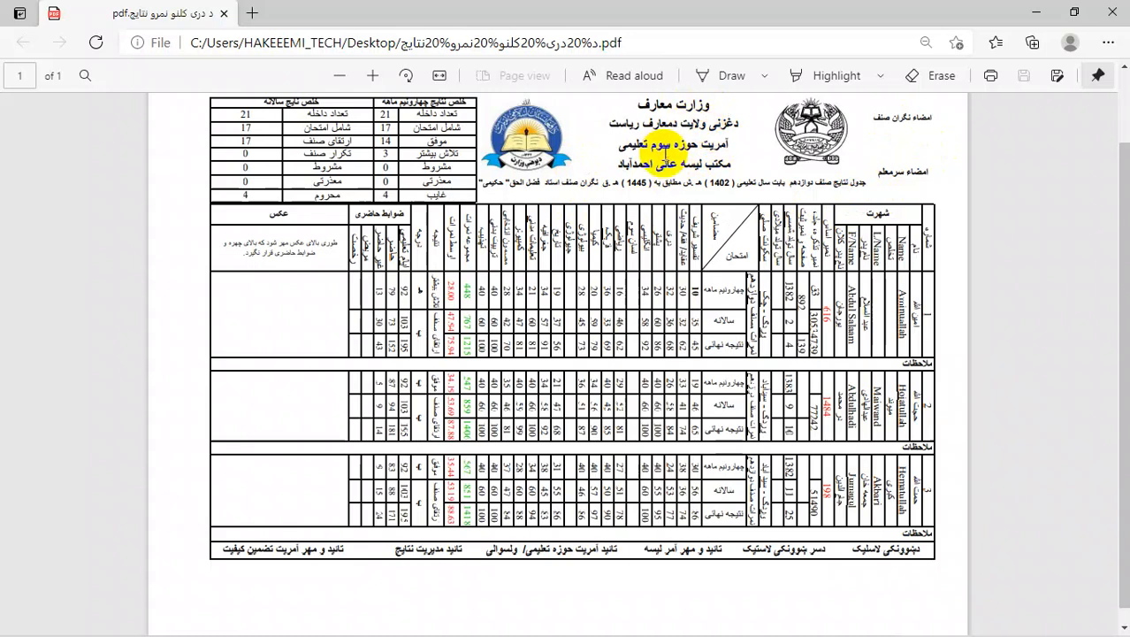
{"action": "double_click", "coordinate": [684, 133]}
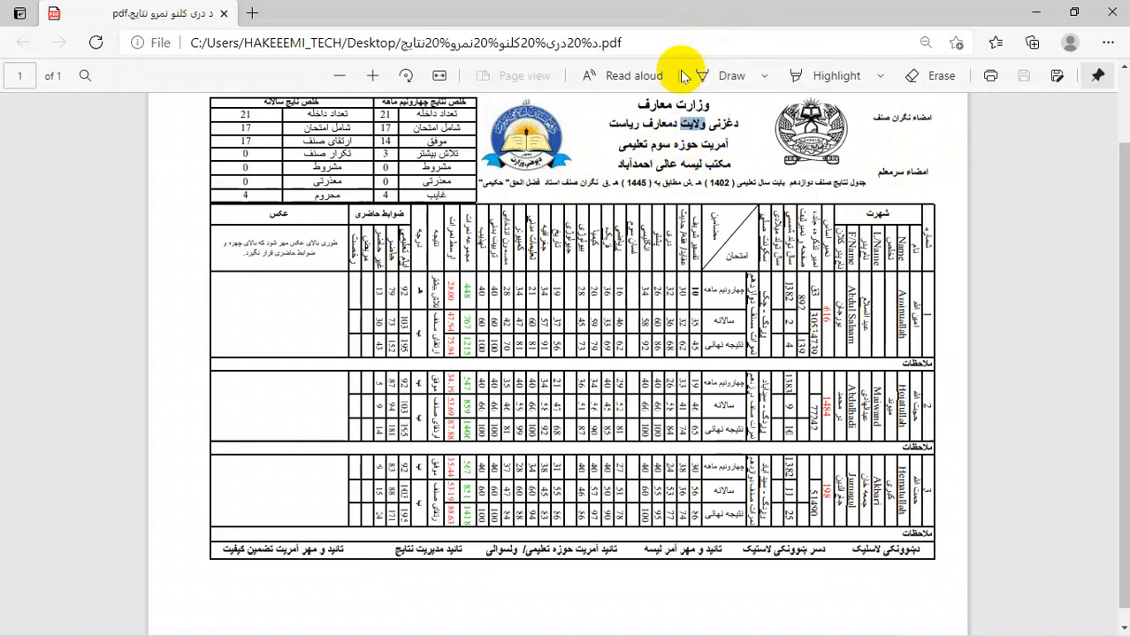
{"action": "triple_click", "coordinate": [638, 159]}
{"action": "triple_click", "coordinate": [623, 169]}
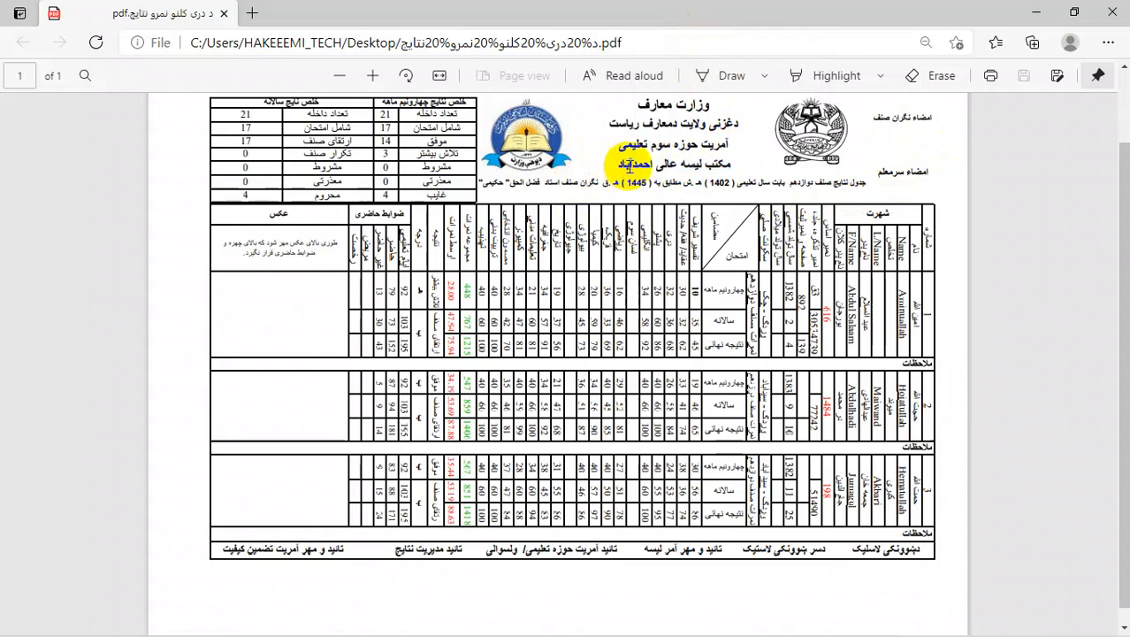
{"action": "left_click", "coordinate": [694, 177]}
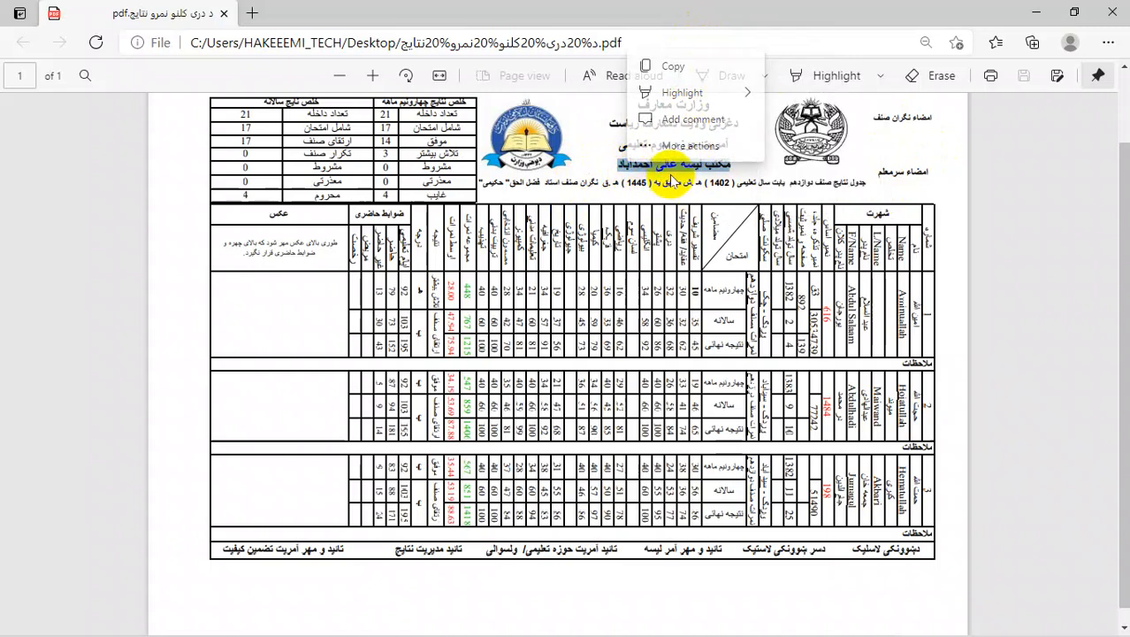
{"action": "left_click_drag", "start_coordinate": [622, 160], "coordinate": [627, 122]}
{"action": "left_click", "coordinate": [674, 175]}
{"action": "left_click", "coordinate": [682, 172]}
{"action": "left_click_drag", "start_coordinate": [729, 163], "coordinate": [662, 156]}
{"action": "left_click", "coordinate": [660, 146]}
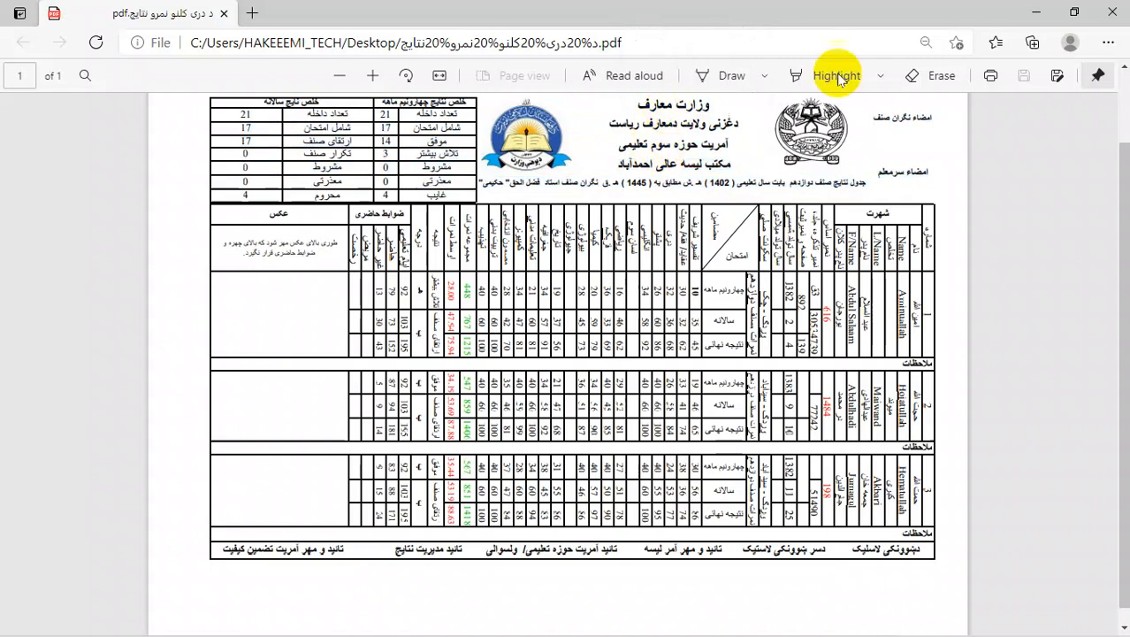
{"action": "mouse_move", "coordinate": [832, 629]}
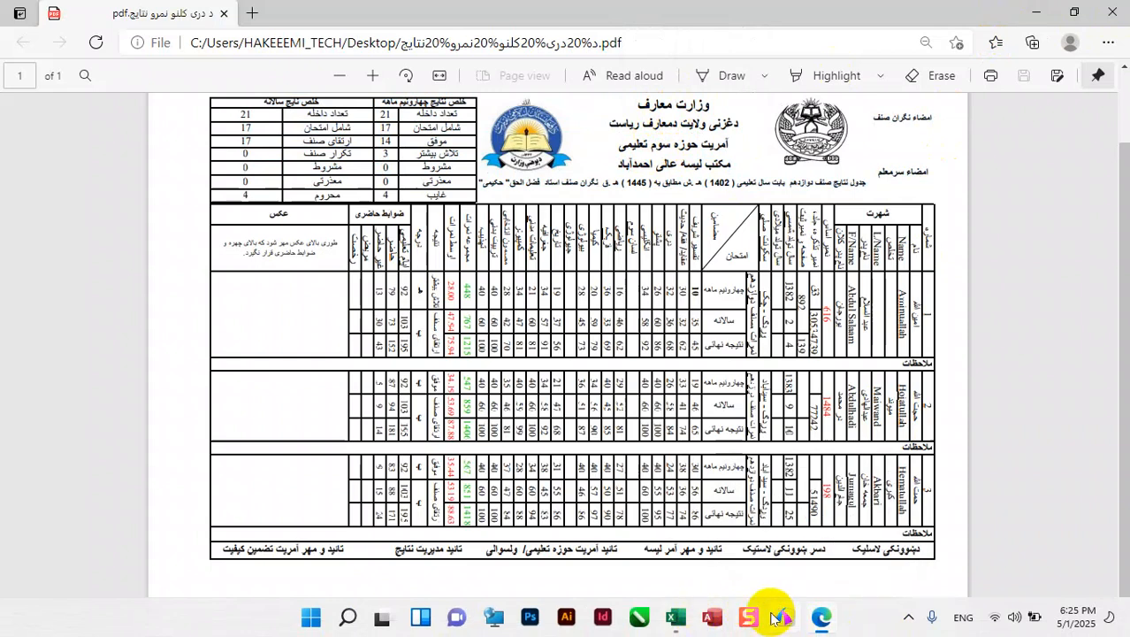
{"action": "left_click", "coordinate": [675, 616]}
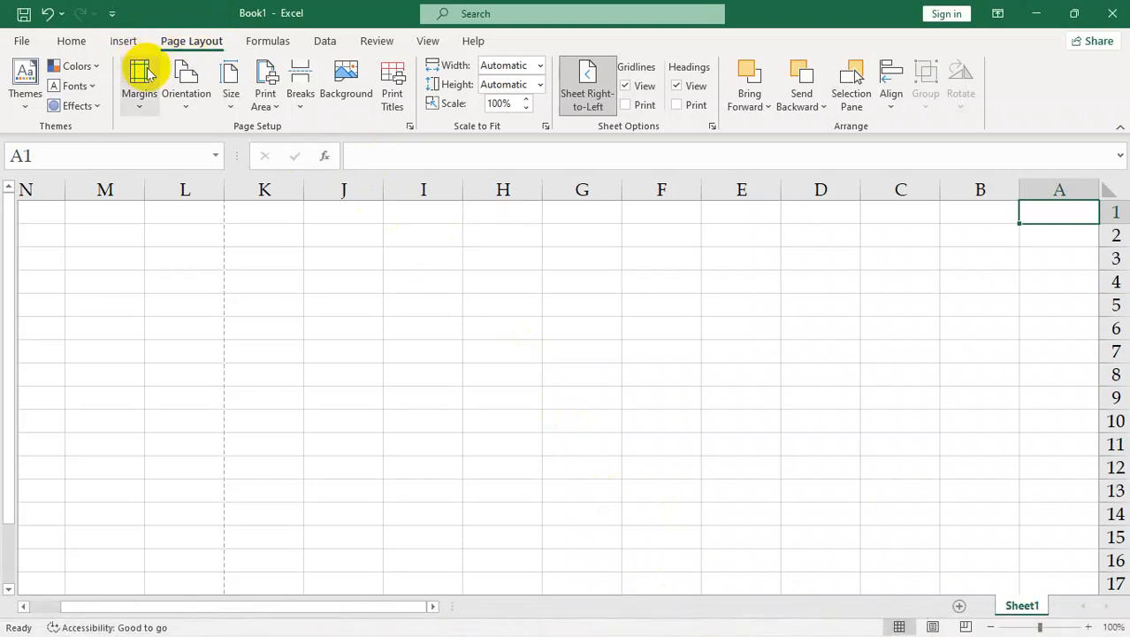
Insert a screen clipping of the PDF's header and results table, placed below empty rows 1–4.
{"action": "left_click", "coordinate": [123, 41]}
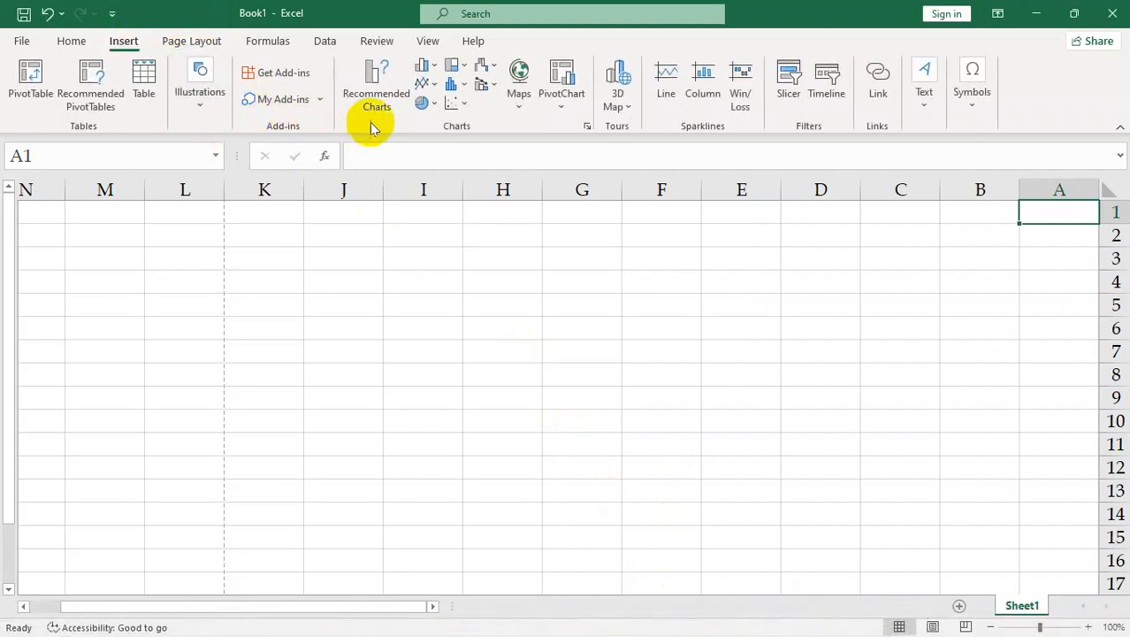
{"action": "left_click", "coordinate": [204, 101]}
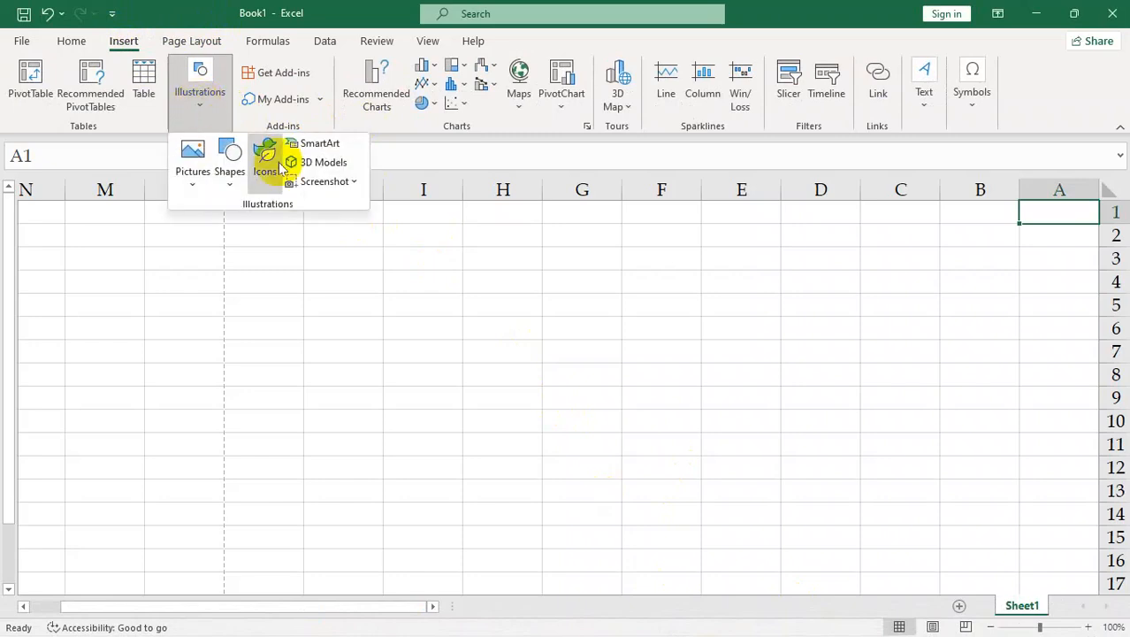
{"action": "left_click", "coordinate": [323, 182]}
{"action": "left_click", "coordinate": [335, 207]}
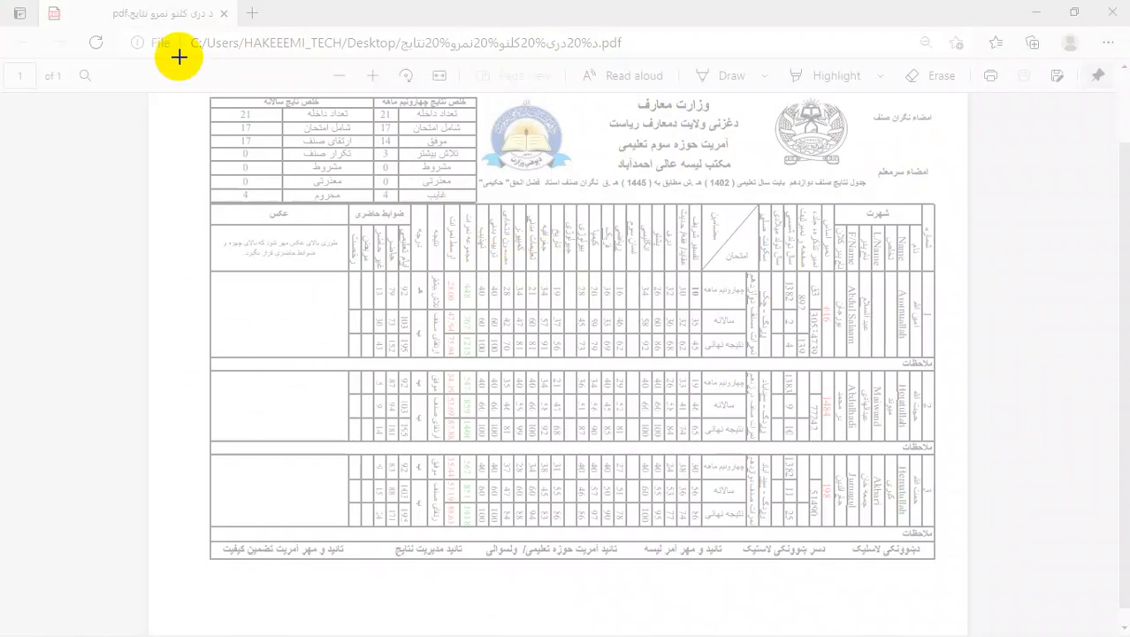
{"action": "left_click_drag", "start_coordinate": [209, 92], "coordinate": [961, 584]}
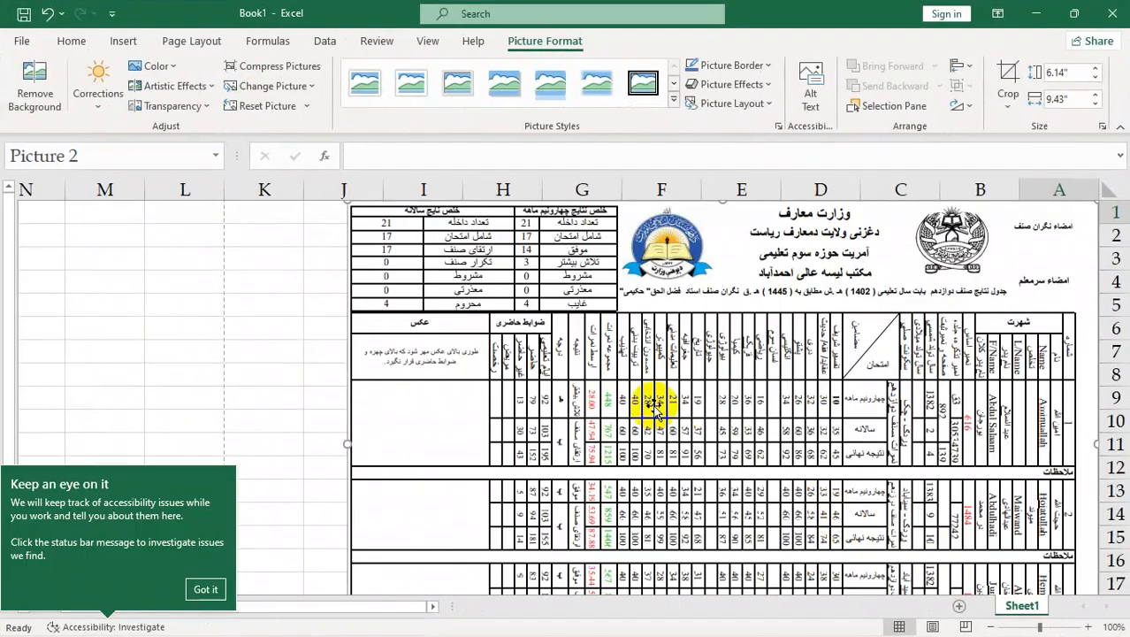
{"action": "left_click_drag", "start_coordinate": [654, 408], "coordinate": [322, 391]}
{"action": "left_click_drag", "start_coordinate": [690, 274], "coordinate": [613, 408]}
Move the exam-results picture down and left, then narrow column A to 2.27.
{"action": "left_click", "coordinate": [799, 325]}
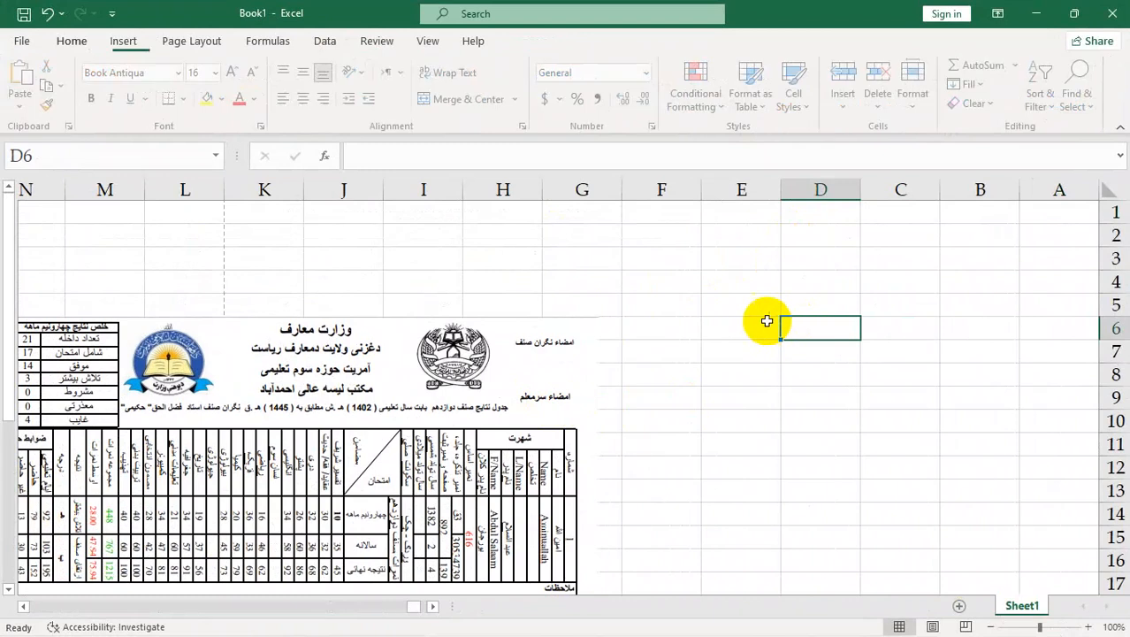
{"action": "left_click_drag", "start_coordinate": [348, 386], "coordinate": [555, 410]}
{"action": "left_click", "coordinate": [555, 410]}
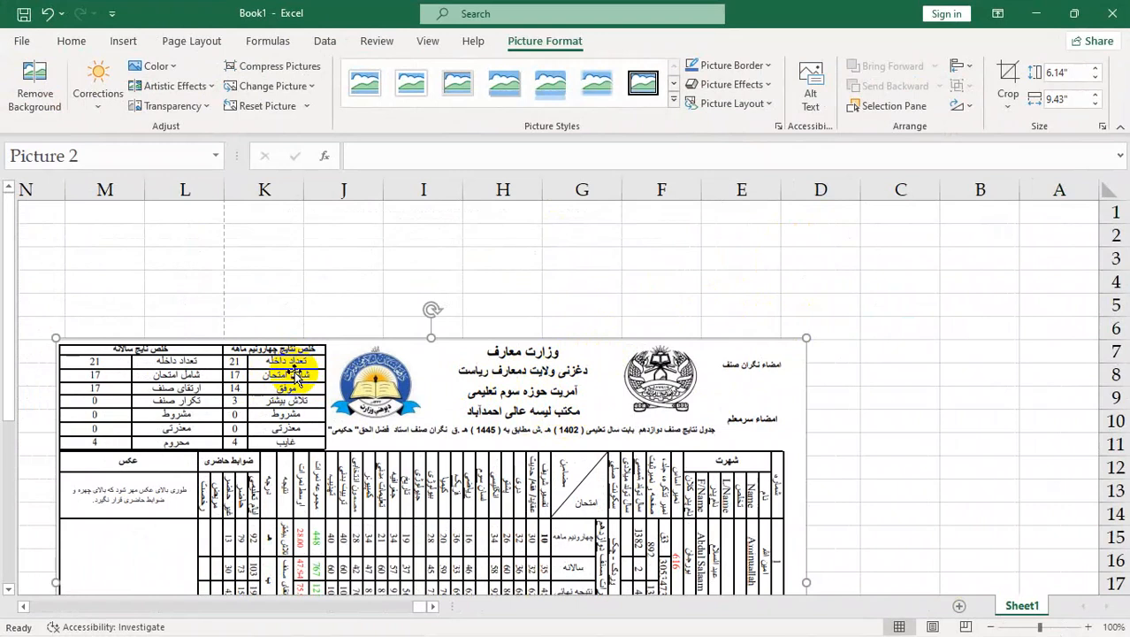
{"action": "left_click_drag", "start_coordinate": [384, 456], "coordinate": [392, 318]}
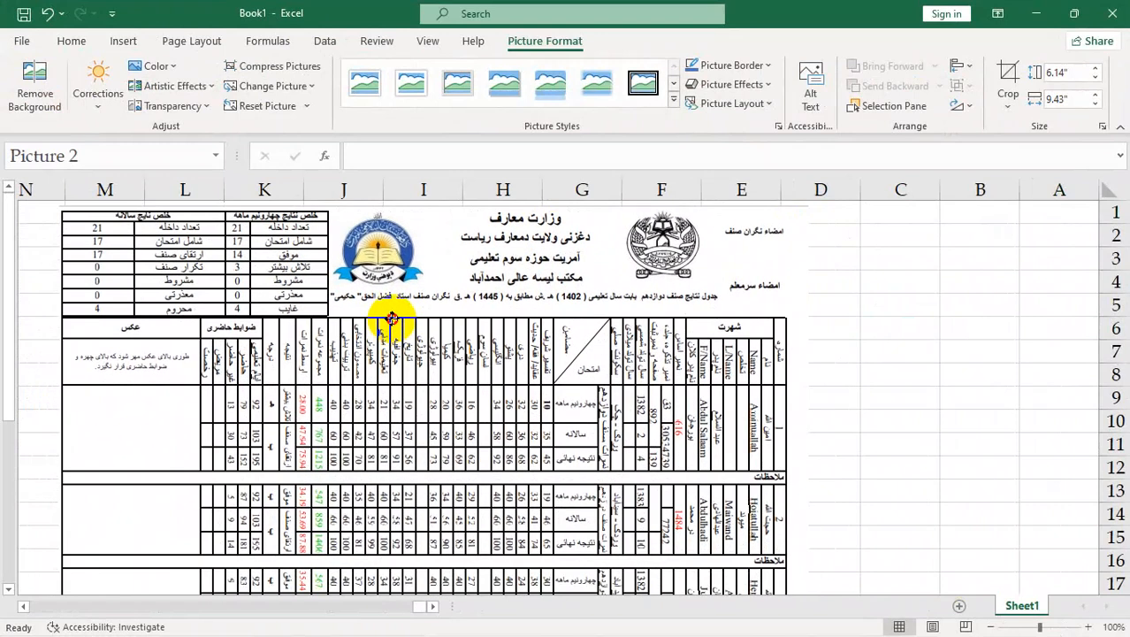
{"action": "left_click_drag", "start_coordinate": [430, 440], "coordinate": [421, 371]}
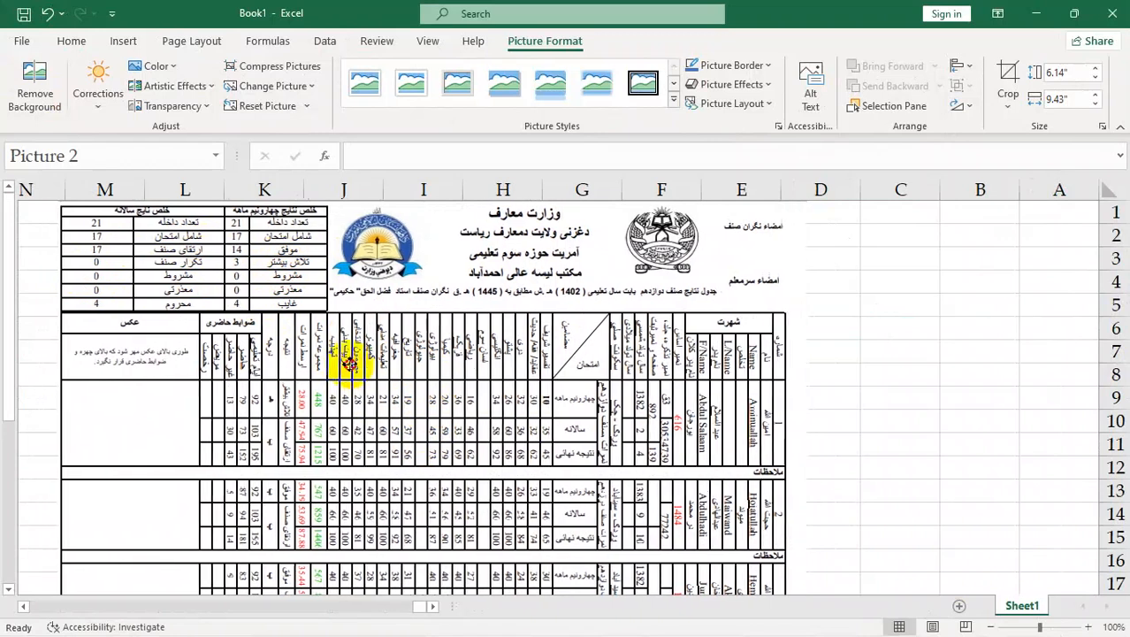
{"action": "scroll", "coordinate": [393, 475], "scroll_direction": "down", "scroll_amount": 2}
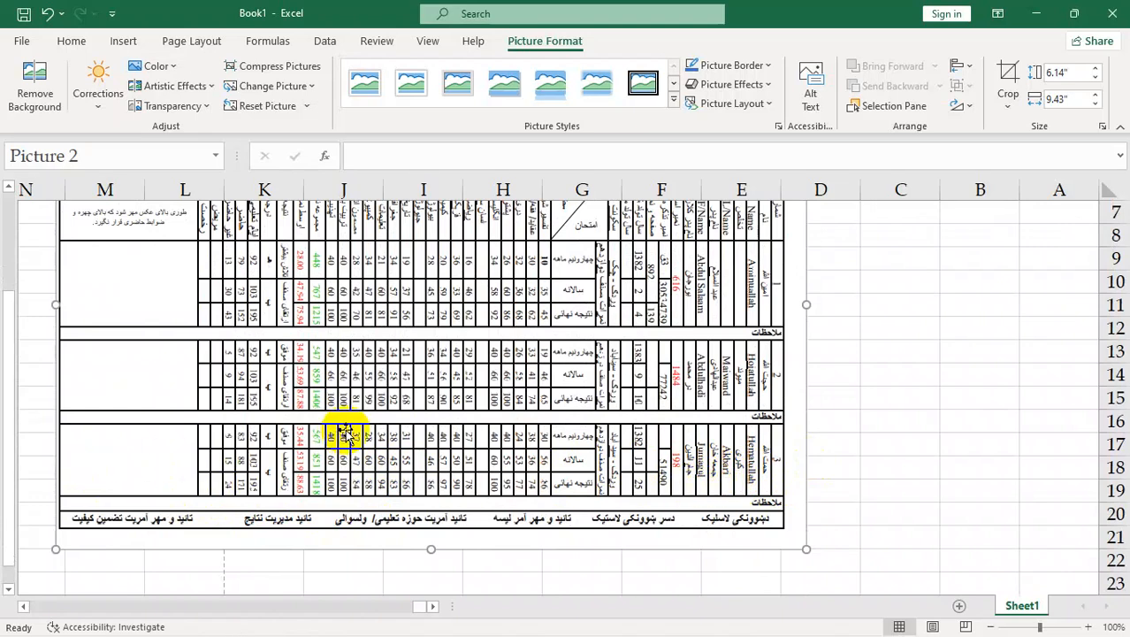
{"action": "left_click_drag", "start_coordinate": [436, 369], "coordinate": [405, 420]}
{"action": "left_click_drag", "start_coordinate": [479, 289], "coordinate": [411, 423]}
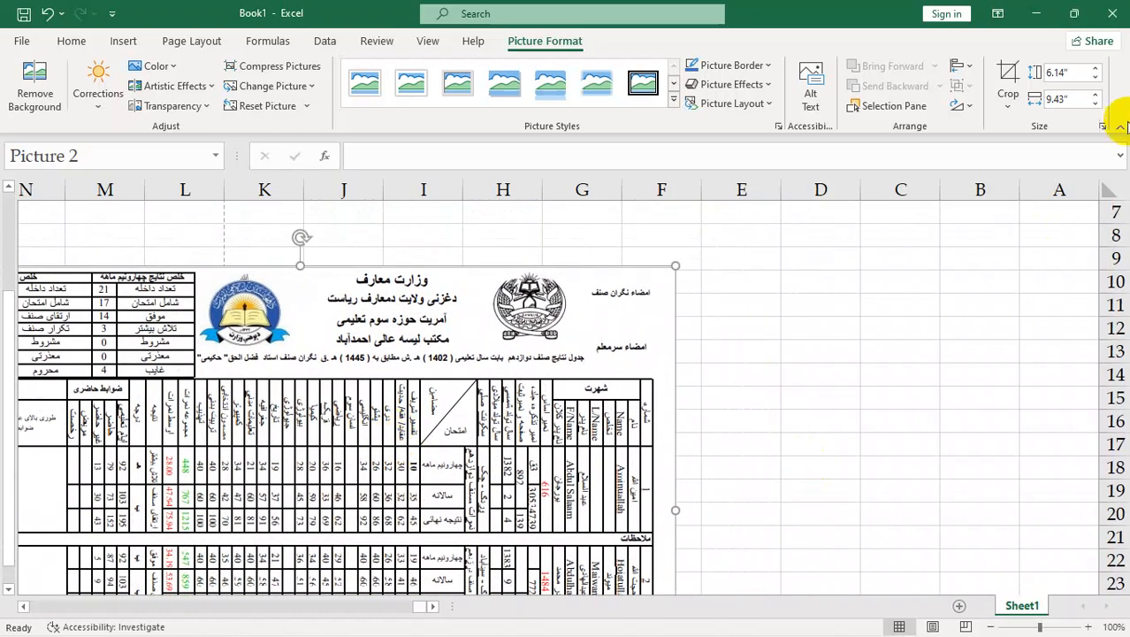
{"action": "left_click_drag", "start_coordinate": [1019, 191], "coordinate": [1082, 238]}
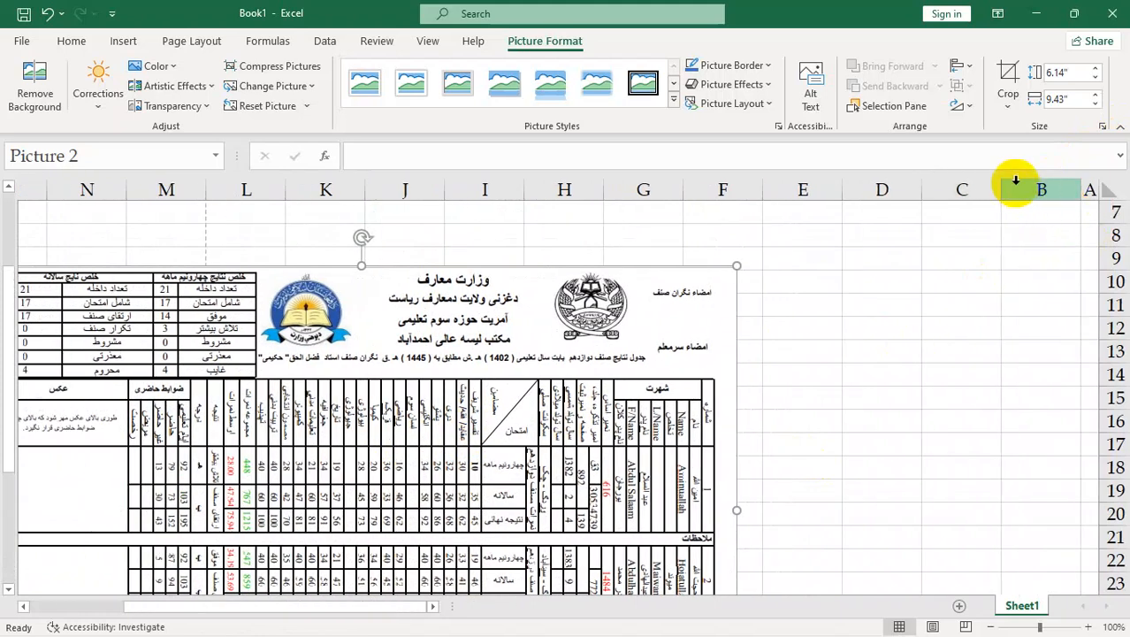
Select A1:Z1 and set the column width to 1.36.
{"action": "left_click", "coordinate": [1088, 212]}
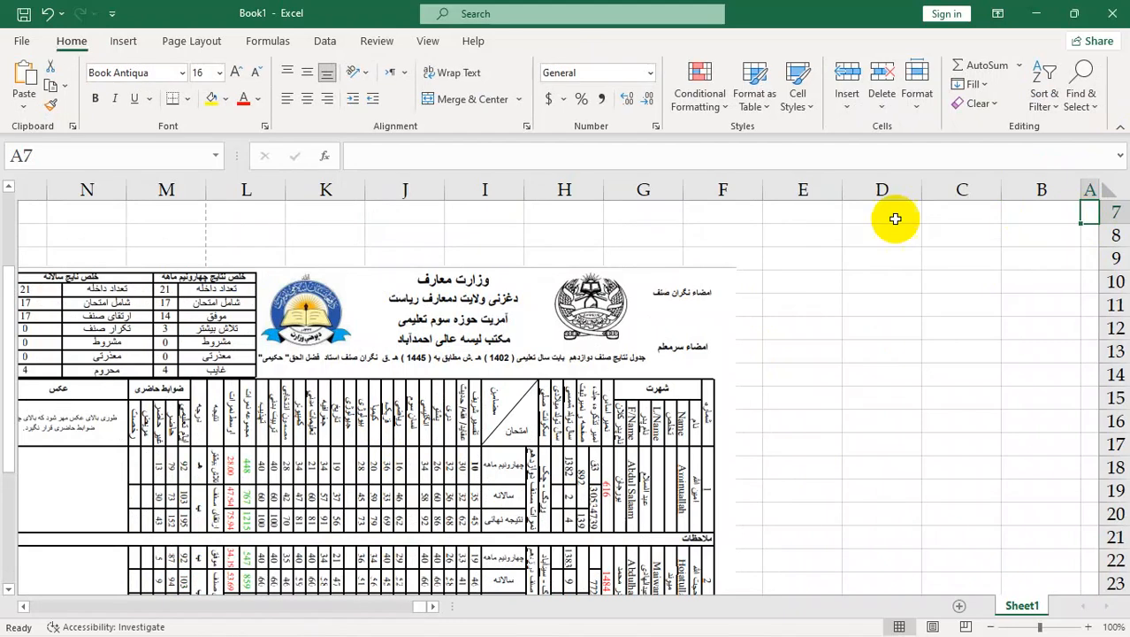
{"action": "left_click", "coordinate": [920, 99]}
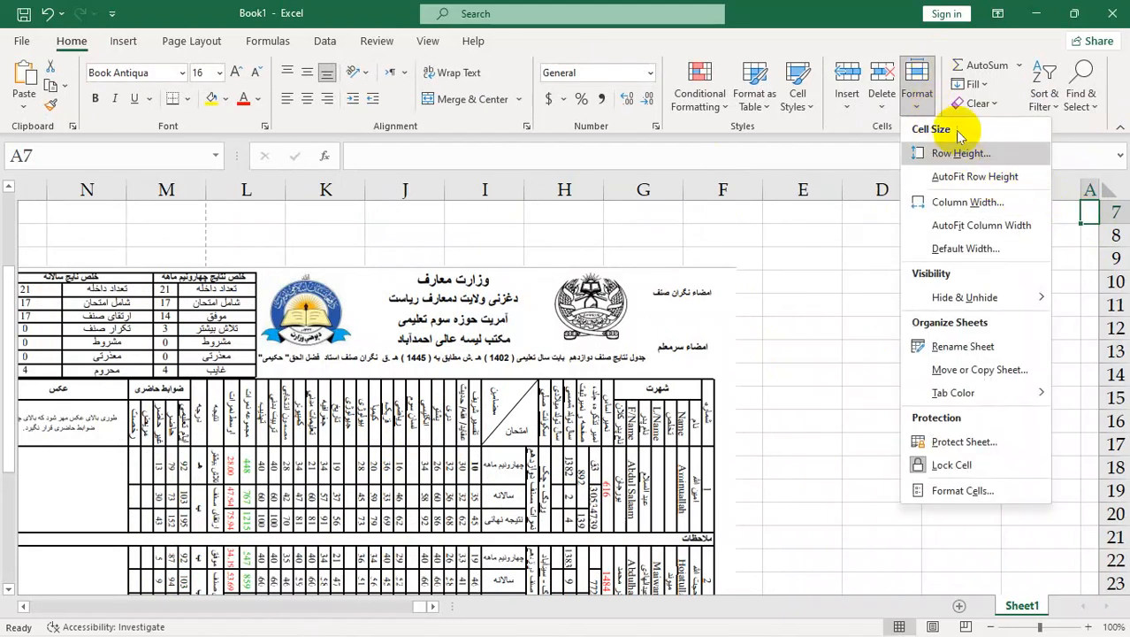
{"action": "left_click", "coordinate": [960, 202]}
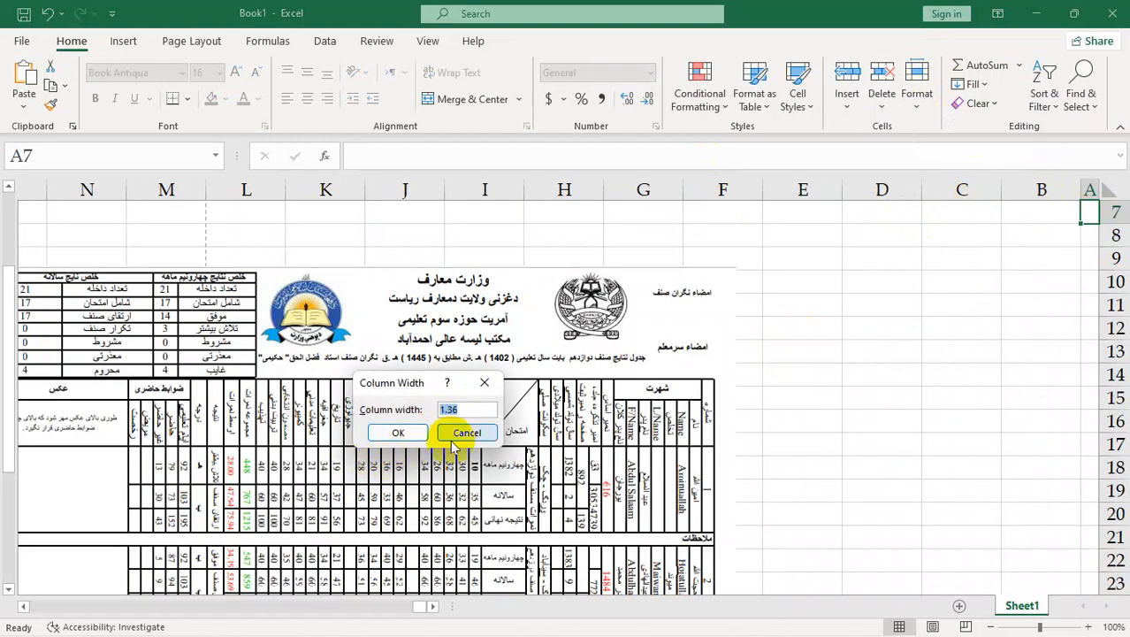
{"action": "left_click", "coordinate": [400, 433]}
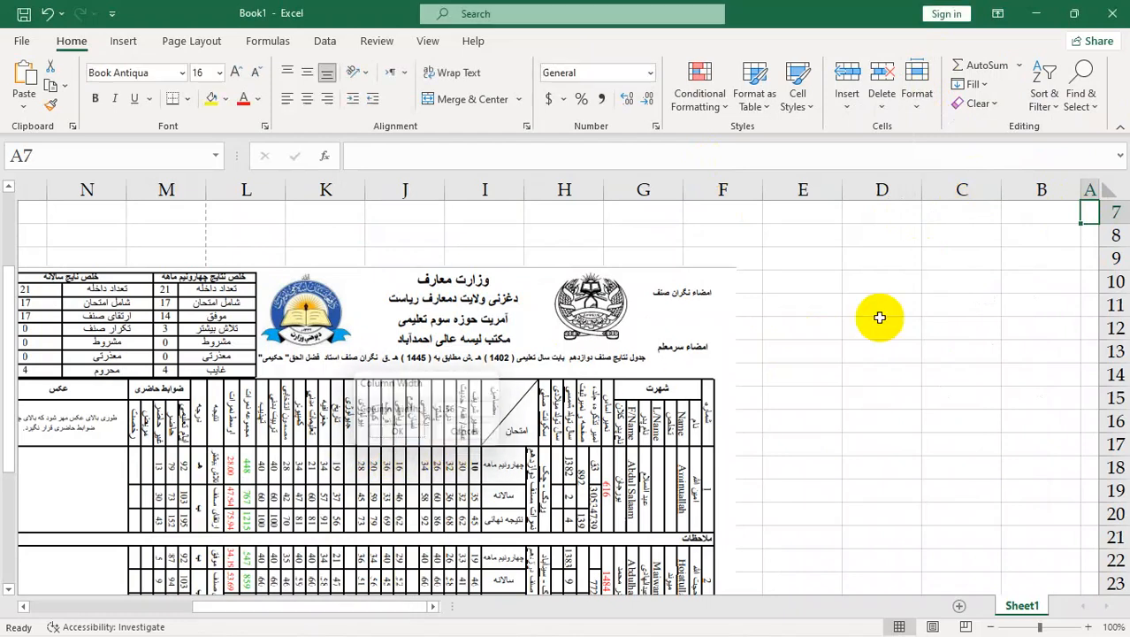
{"action": "left_click_drag", "start_coordinate": [1096, 210], "coordinate": [4, 140]}
{"action": "left_click", "coordinate": [467, 210]}
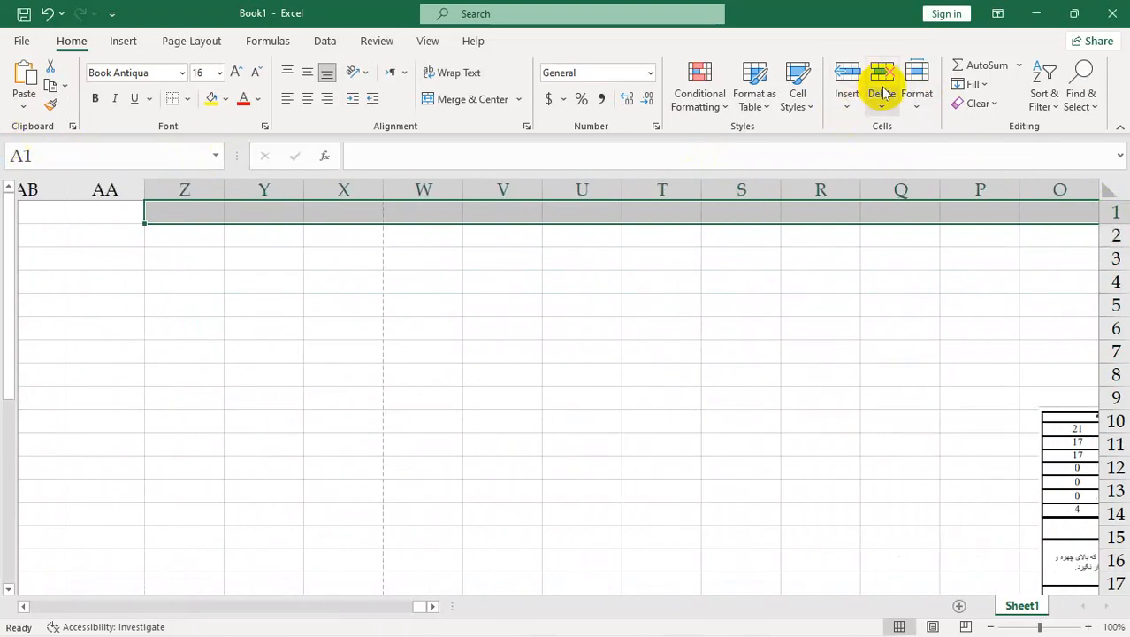
{"action": "left_click", "coordinate": [915, 100]}
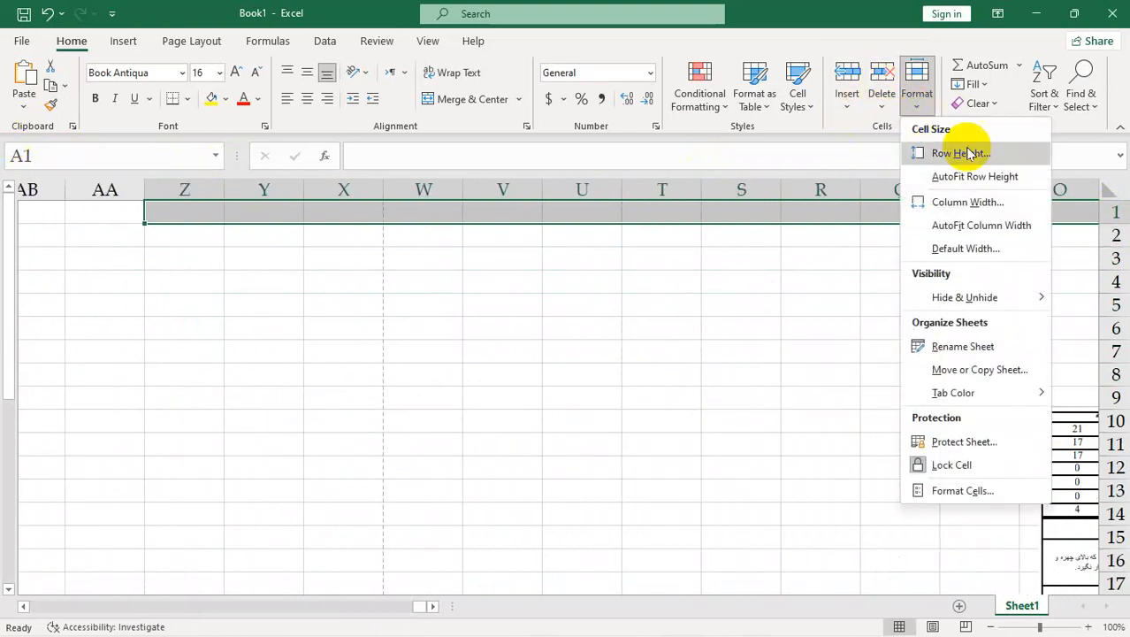
{"action": "left_click", "coordinate": [968, 202]}
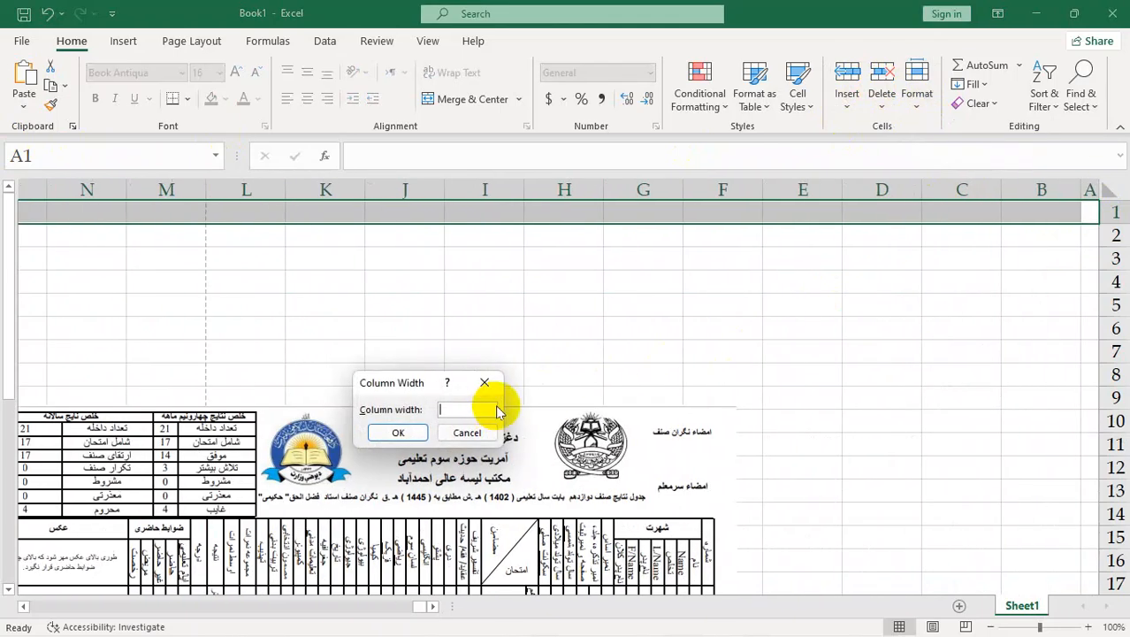
{"action": "left_click", "coordinate": [400, 433]}
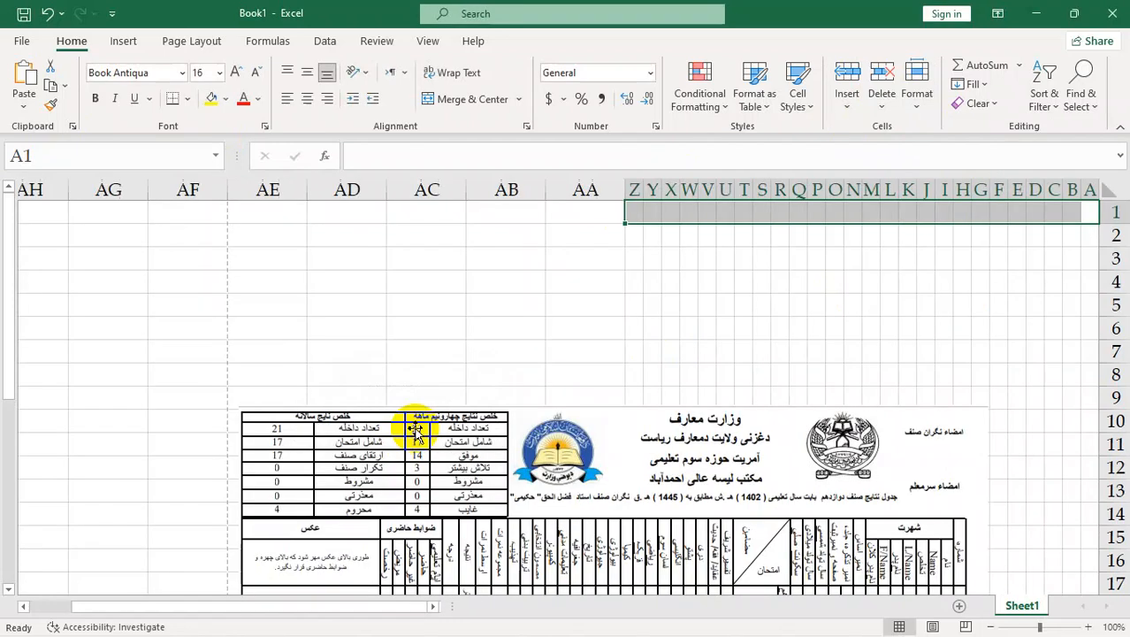
{"action": "left_click", "coordinate": [1090, 213]}
Set columns AA through AH to width 1.36.
{"action": "key", "text": "Left"}
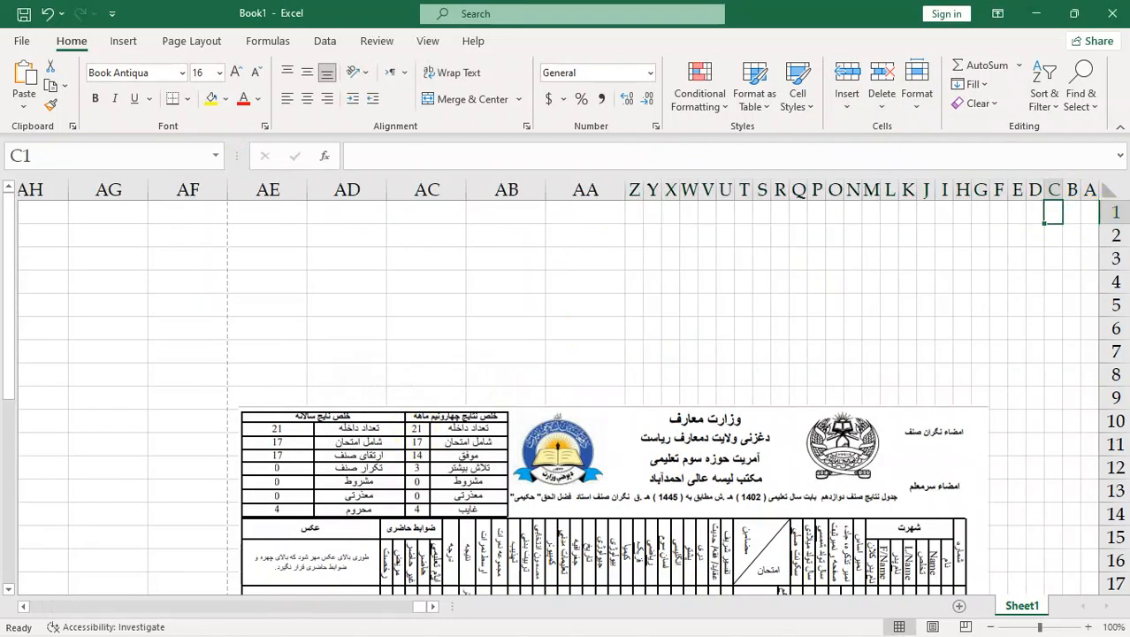
{"action": "key", "text": "Left"}
{"action": "key", "text": "Left"}
{"action": "key", "text": "Left"}
{"action": "key", "text": "Left"}
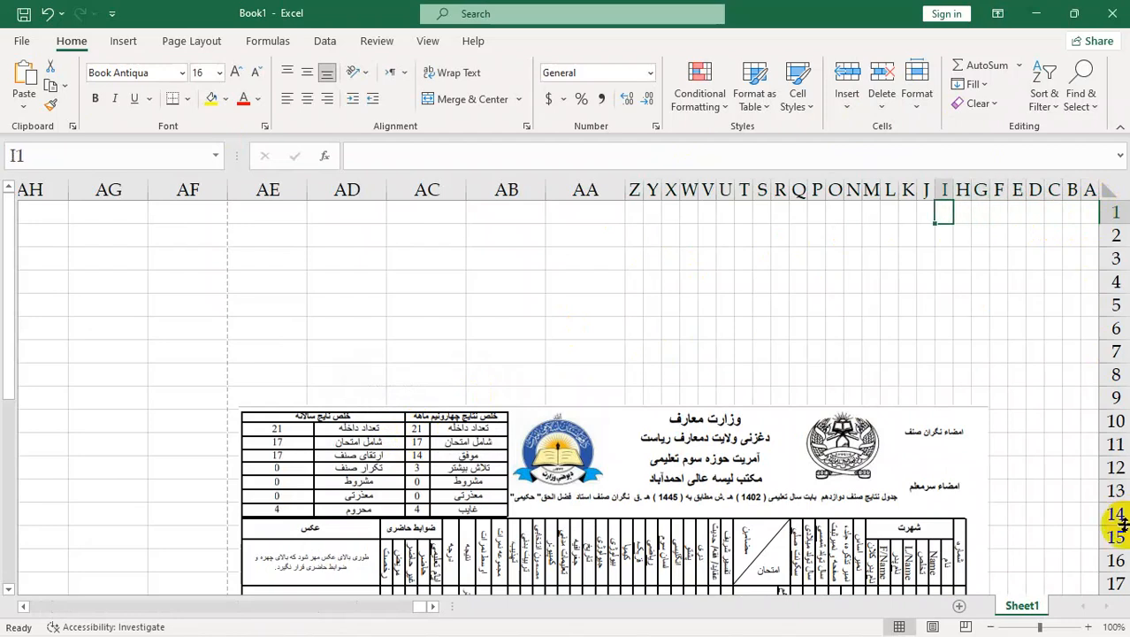
{"action": "key", "text": "Left"}
{"action": "key", "text": "Left"}
{"action": "key", "text": "Left"}
{"action": "key", "text": "Left"}
{"action": "key", "text": "Left"}
{"action": "key", "text": "Left"}
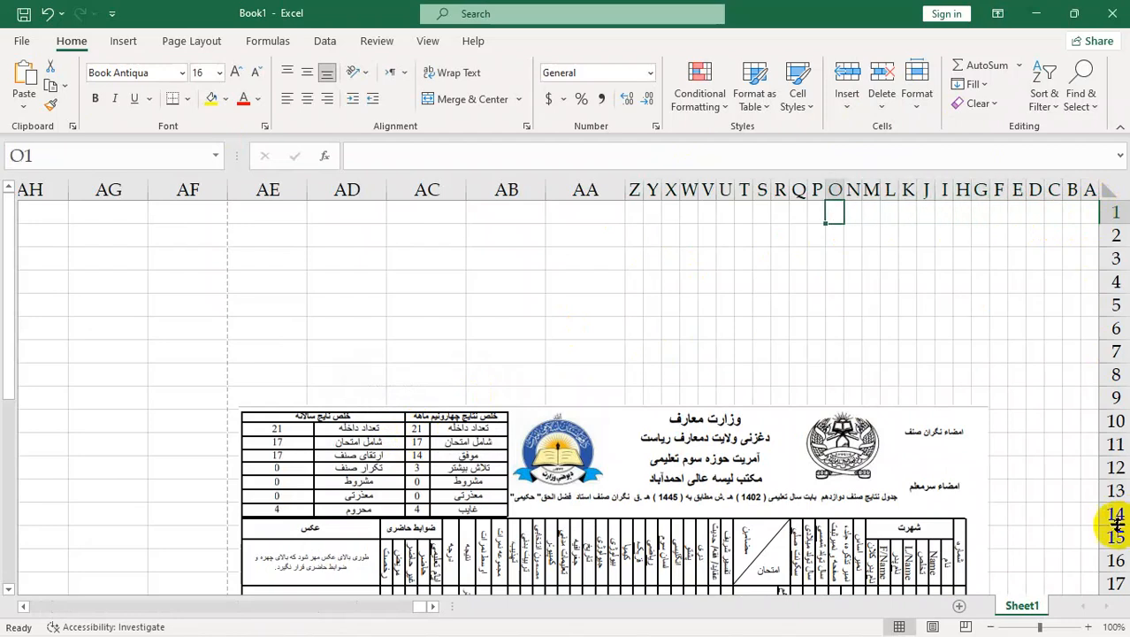
{"action": "key", "text": "Left"}
{"action": "key", "text": "Left"}
{"action": "key", "text": "Left"}
{"action": "key", "text": "Left"}
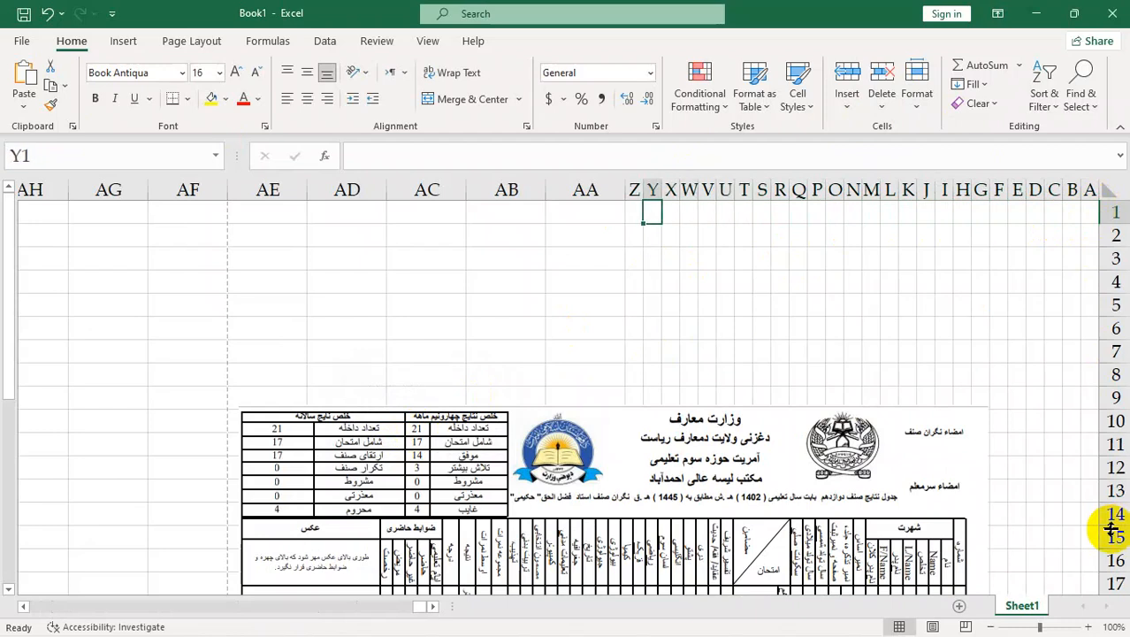
{"action": "left_click_drag", "start_coordinate": [599, 210], "coordinate": [35, 212]}
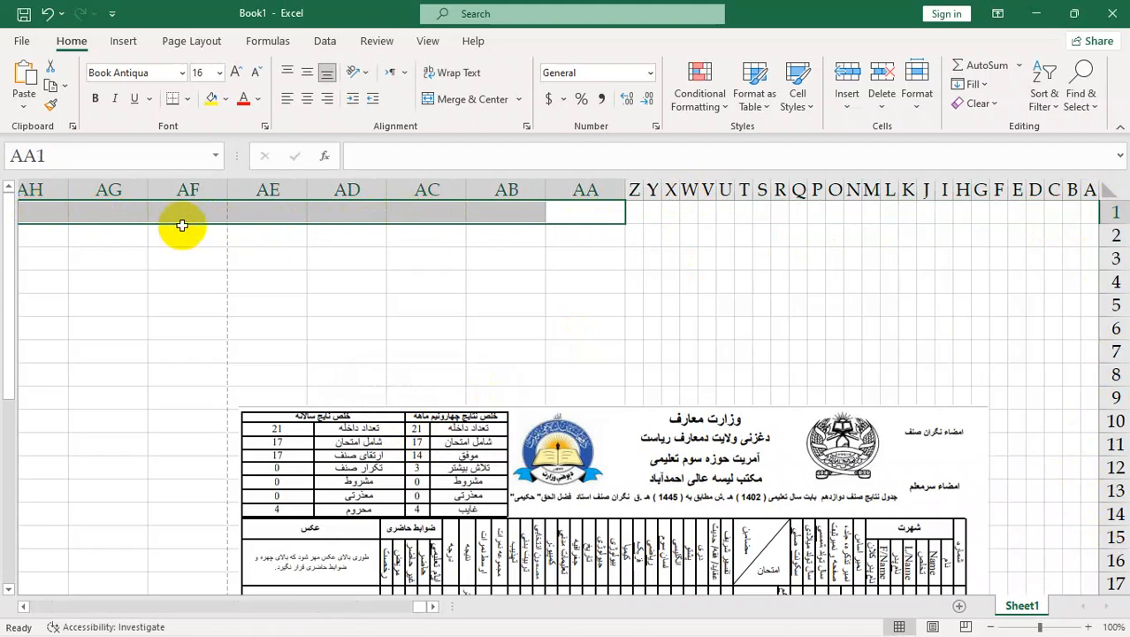
{"action": "left_click", "coordinate": [917, 97]}
{"action": "left_click", "coordinate": [924, 202]}
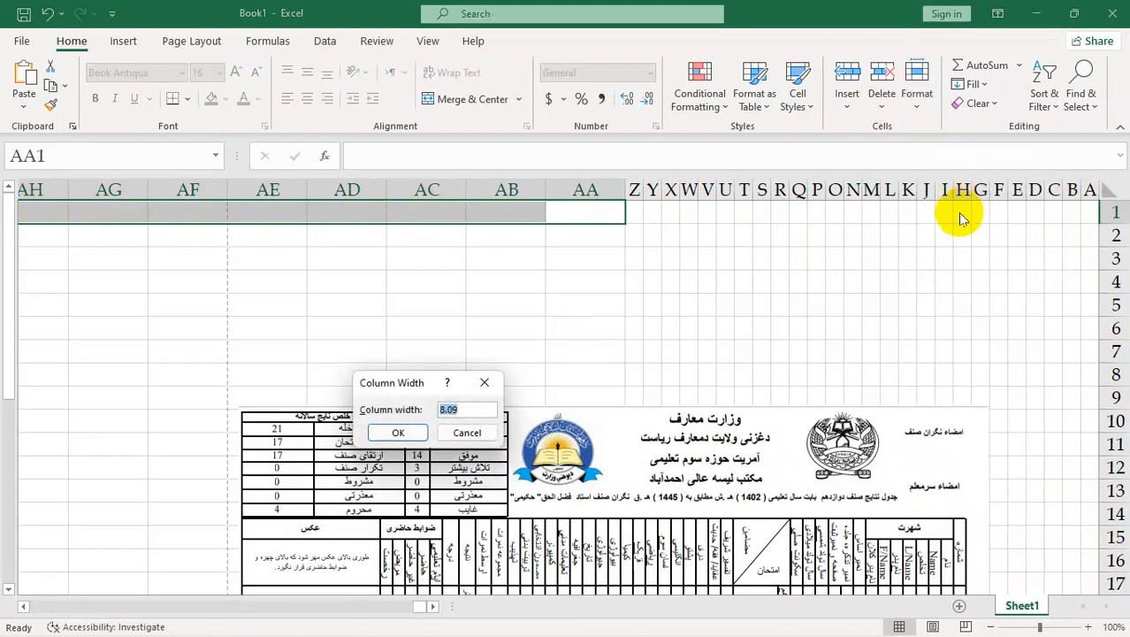
{"action": "type", "text": "1.36"}
{"action": "left_click", "coordinate": [389, 433]}
Set columns AI through AS to width 1.36.
{"action": "left_click_drag", "start_coordinate": [451, 214], "coordinate": [495, 212]}
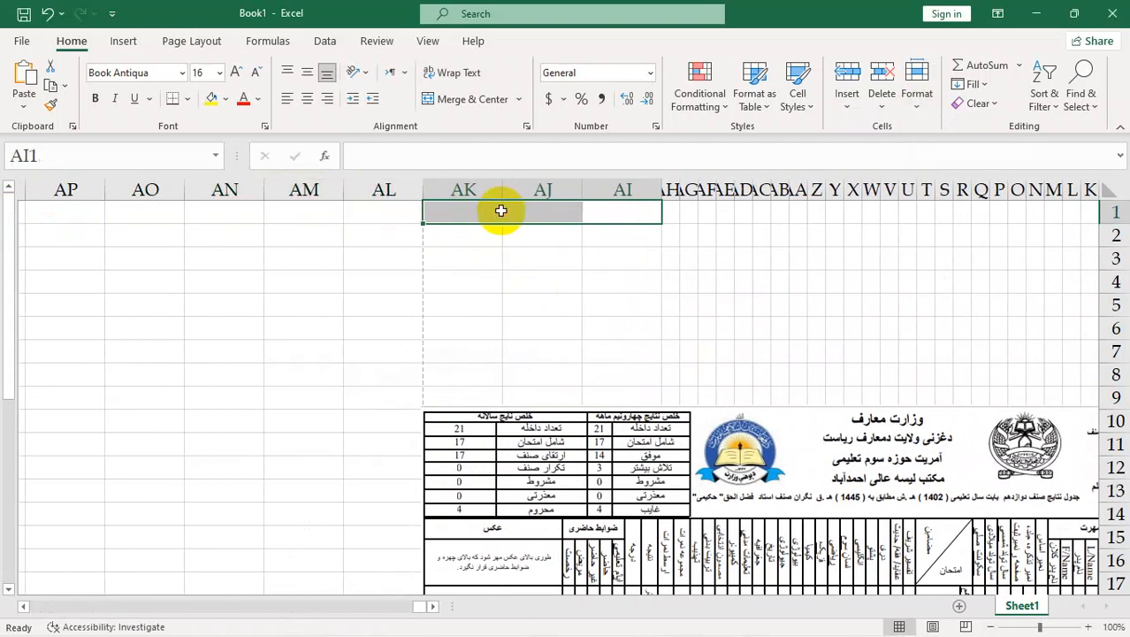
{"action": "left_click_drag", "start_coordinate": [617, 211], "coordinate": [83, 208]}
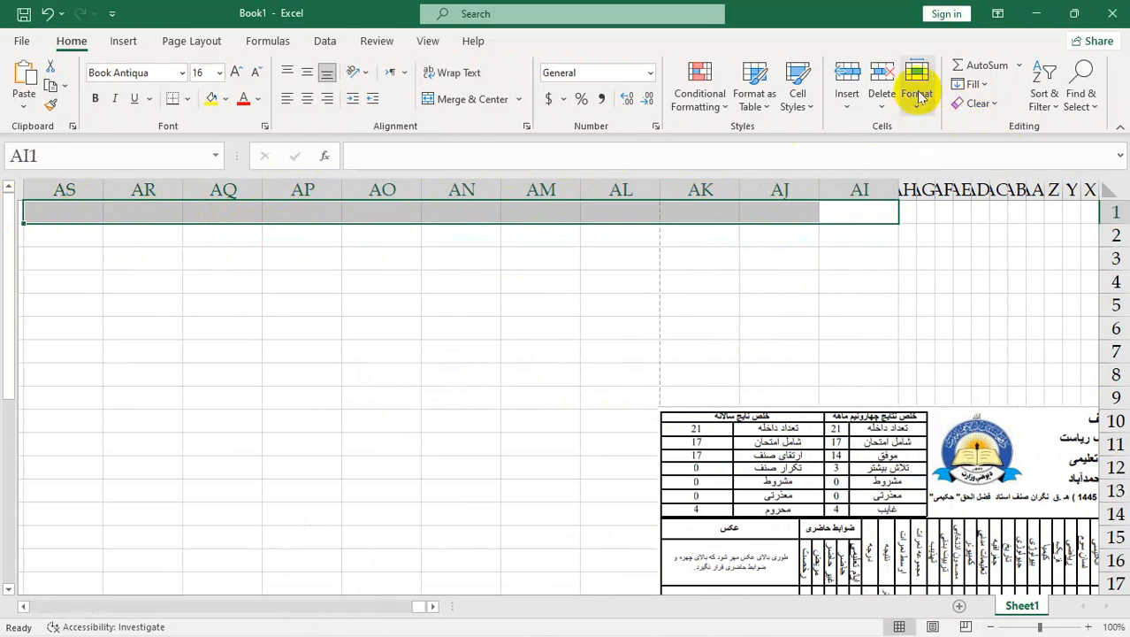
{"action": "left_click", "coordinate": [916, 89]}
{"action": "left_click", "coordinate": [968, 202]}
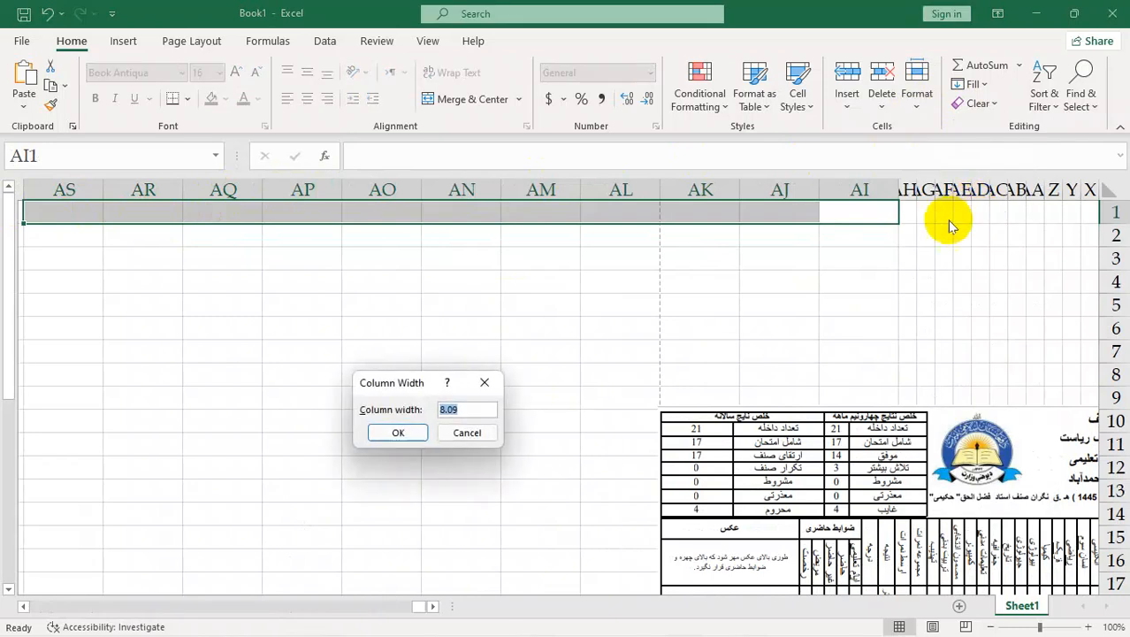
{"action": "type", "text": "1.36"}
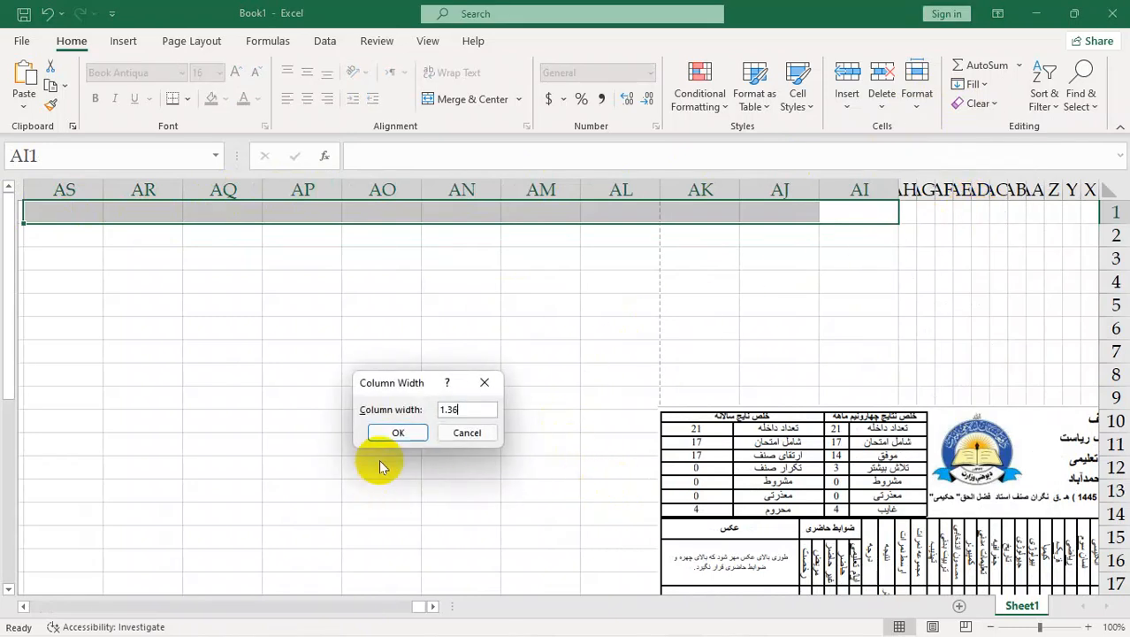
{"action": "left_click", "coordinate": [401, 431]}
{"action": "left_click_drag", "start_coordinate": [896, 209], "coordinate": [1094, 208]}
{"action": "left_click", "coordinate": [911, 304]}
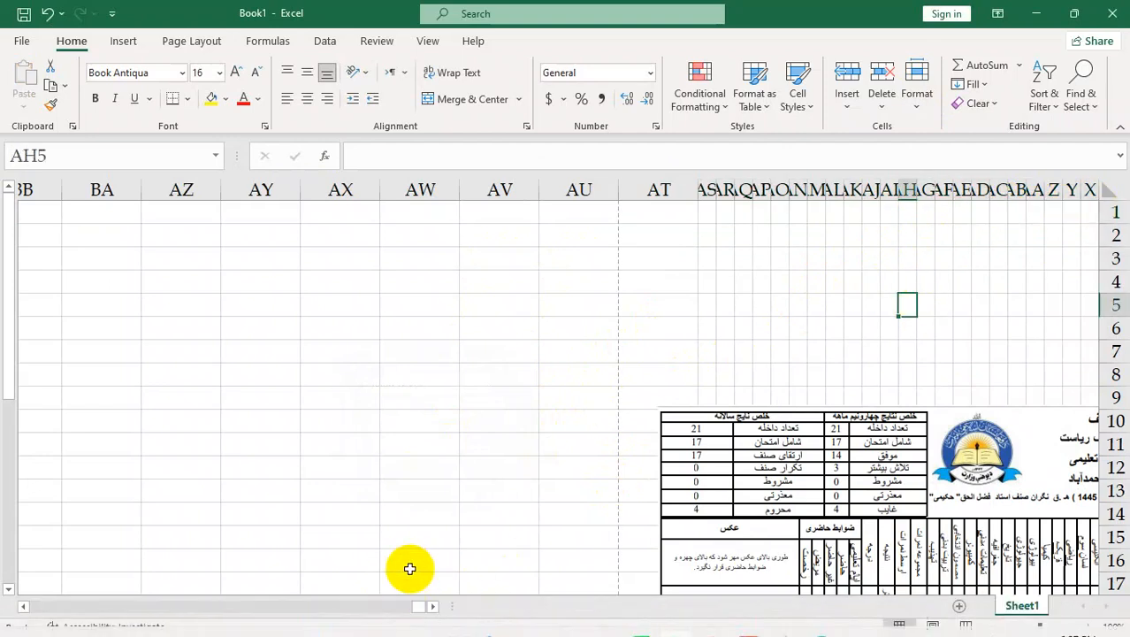
Draw a text box near the top of the sheet, above the reference image, for the ministry header.
{"action": "left_click_drag", "start_coordinate": [418, 606], "coordinate": [920, 308]}
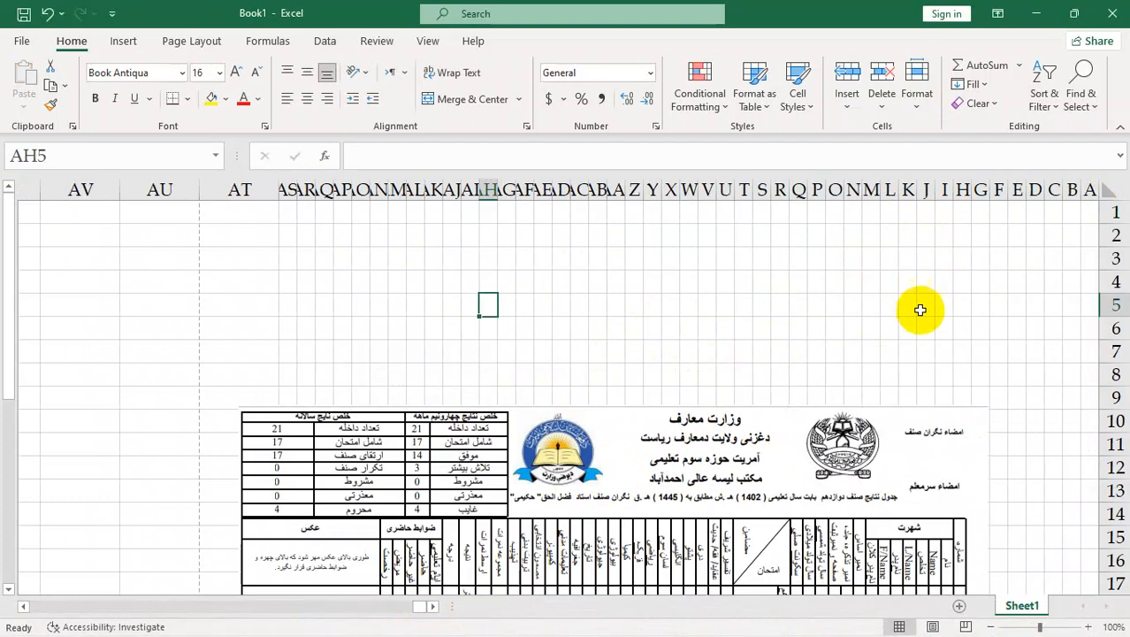
{"action": "left_click", "coordinate": [1092, 212]}
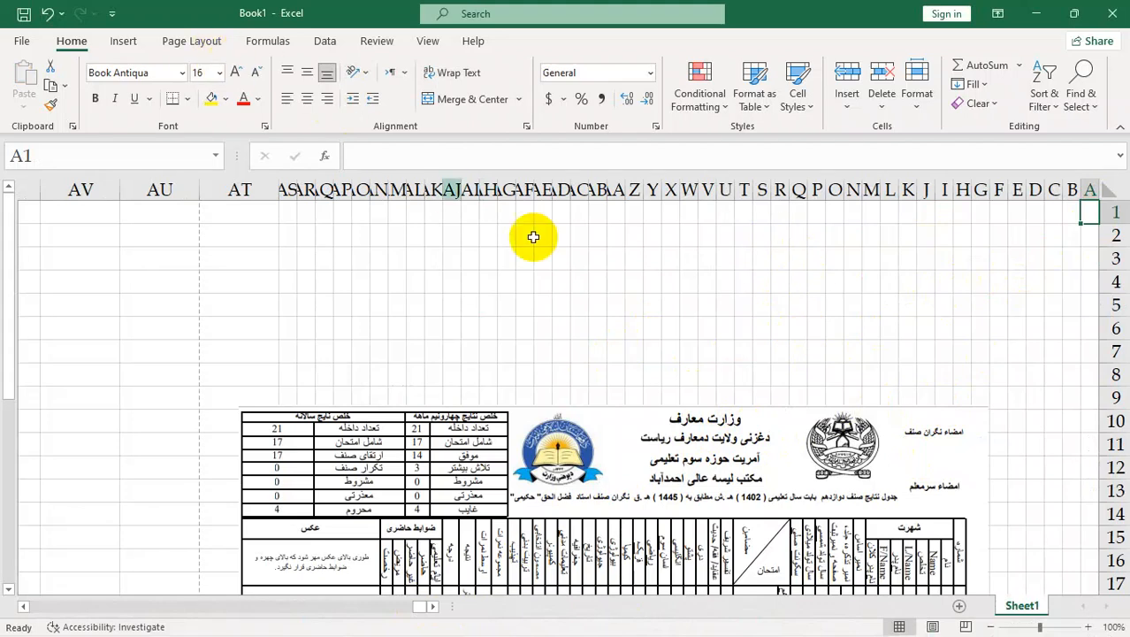
{"action": "left_click_drag", "start_coordinate": [724, 212], "coordinate": [815, 263]}
{"action": "left_click", "coordinate": [843, 290]}
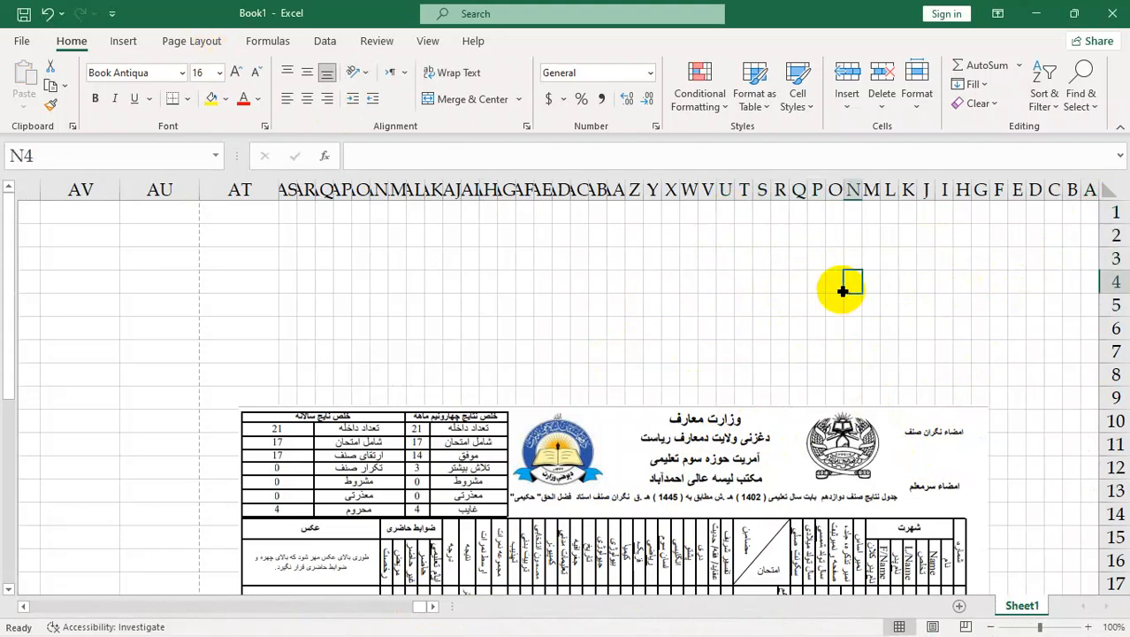
{"action": "left_click", "coordinate": [119, 41]}
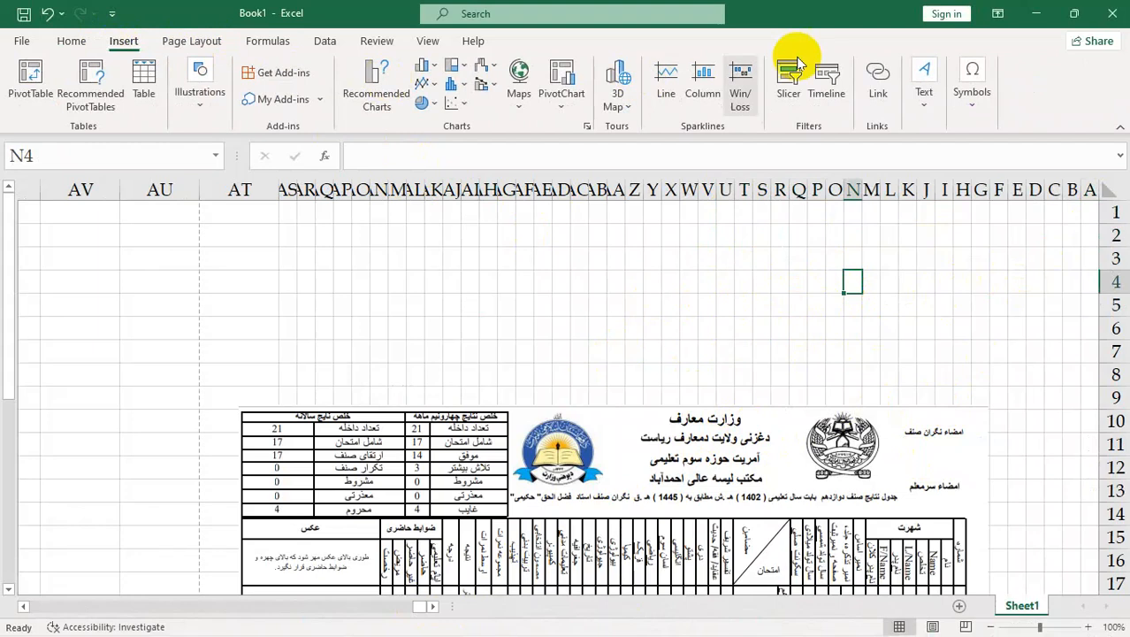
{"action": "left_click", "coordinate": [937, 95]}
{"action": "left_click", "coordinate": [924, 164]}
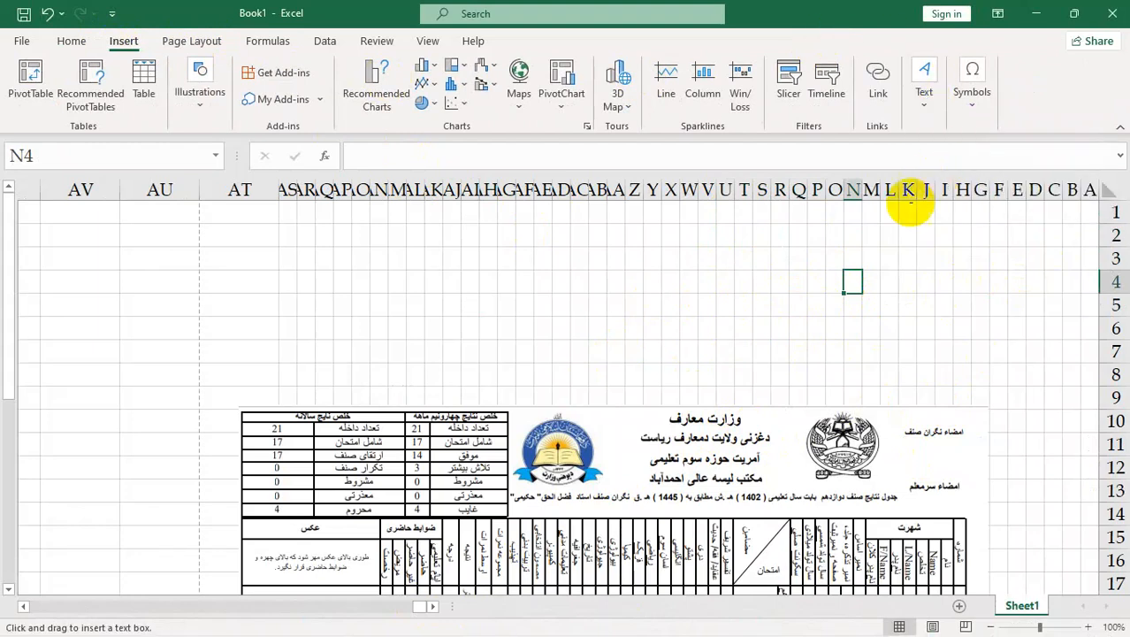
{"action": "left_click_drag", "start_coordinate": [659, 205], "coordinate": [911, 291]}
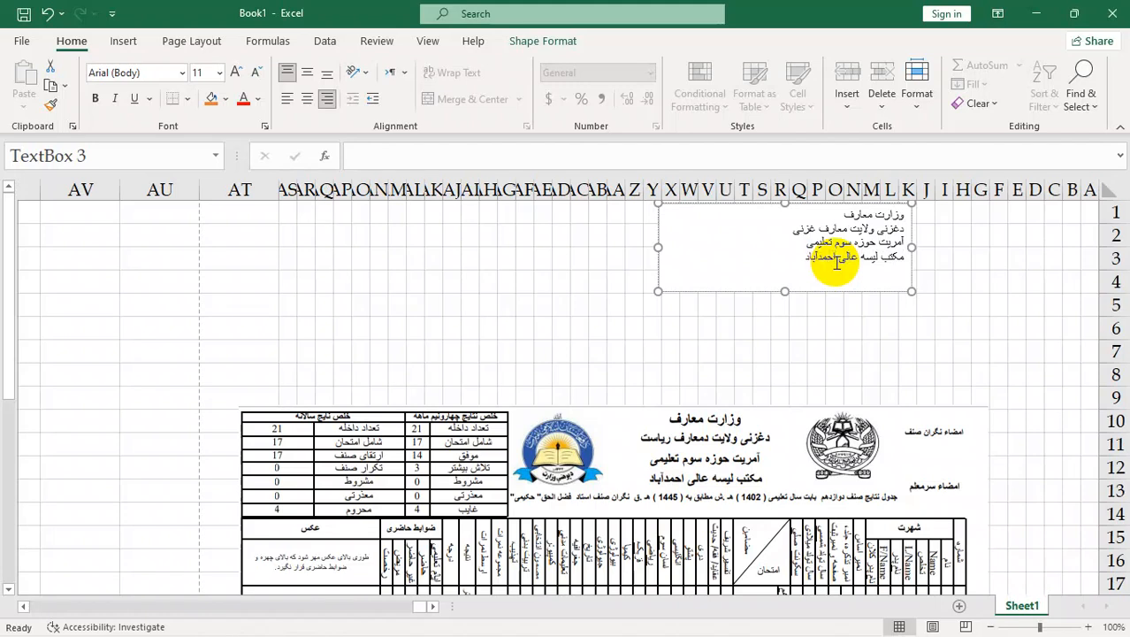
Format the header lines as centred, 14 pt Bahij Titr.
{"action": "key", "text": "ctrl+a"}
{"action": "key", "text": "ctrl+shift+period"}
{"action": "key", "text": "ctrl+shift+period"}
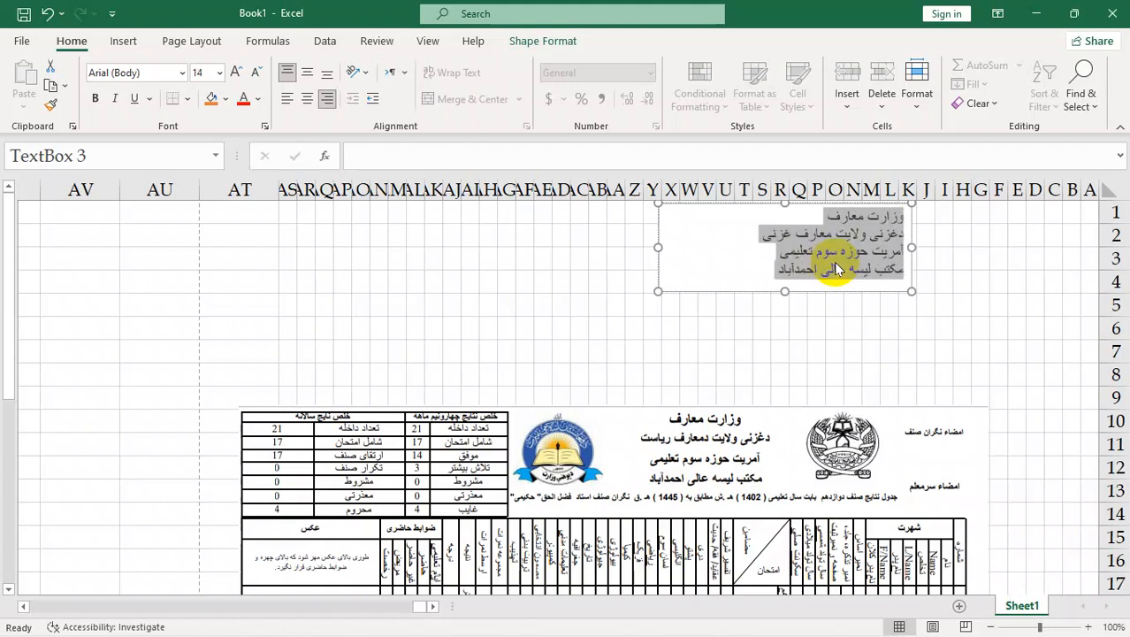
{"action": "key", "text": "ctrl+e"}
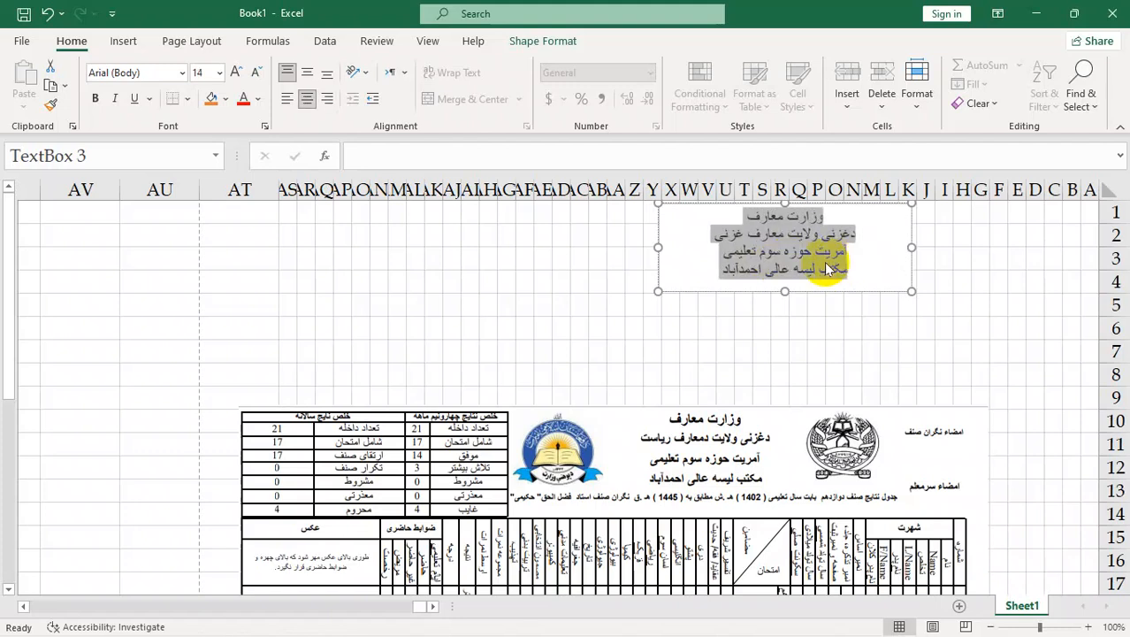
{"action": "left_click", "coordinate": [146, 75]}
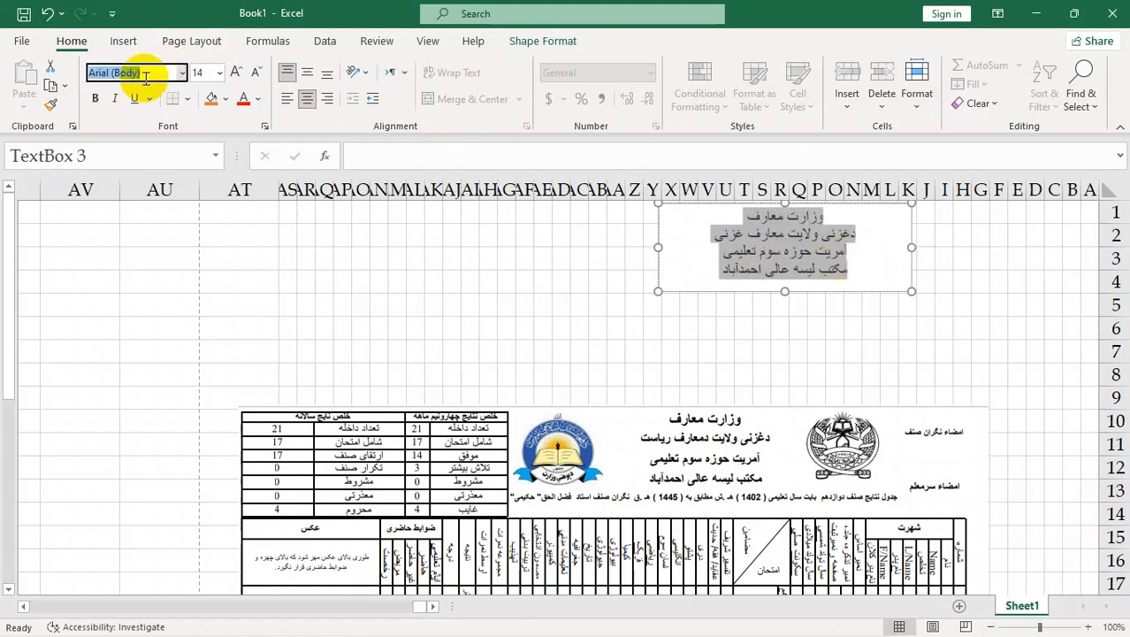
{"action": "type", "text": "Bahij Titr"}
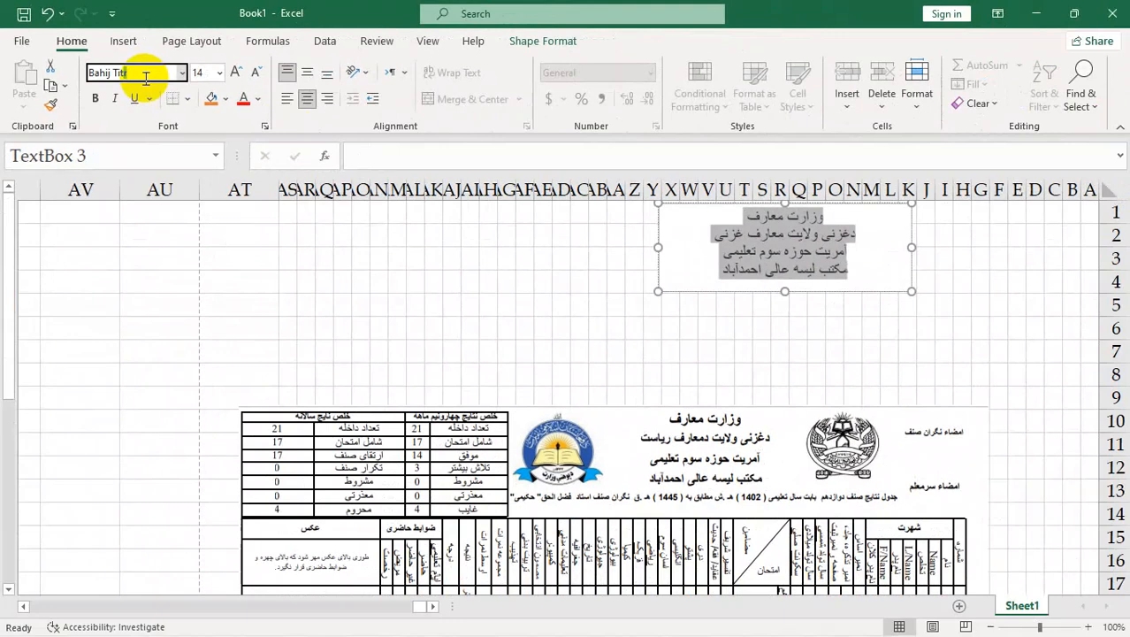
{"action": "key", "text": "Return"}
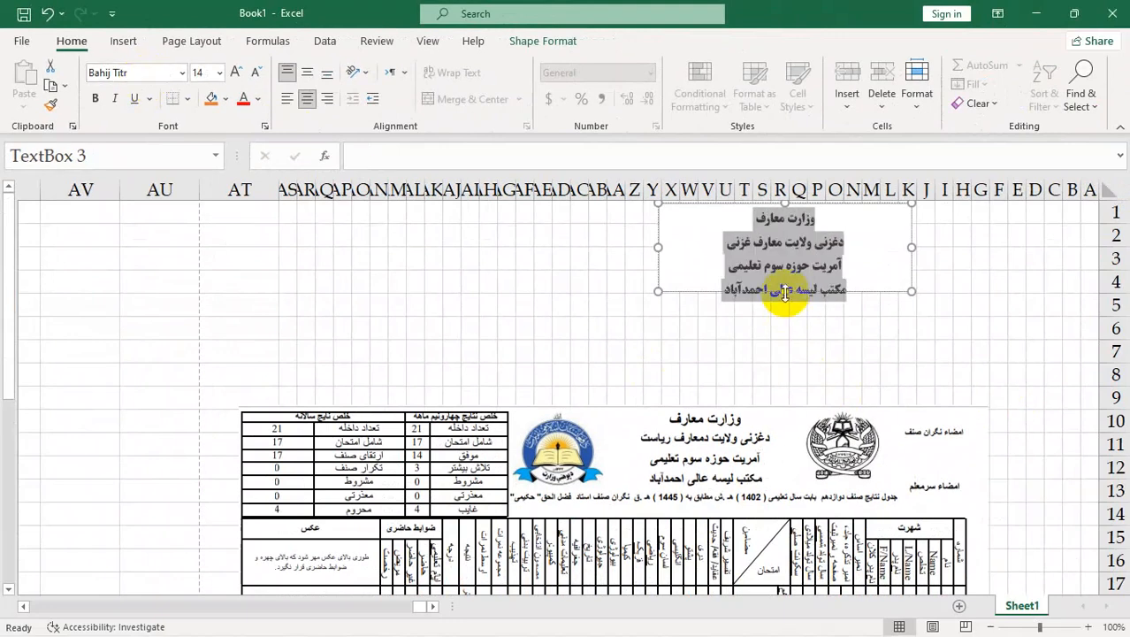
Enlarge the header text box downward so all four lines show.
{"action": "left_click", "coordinate": [854, 295]}
{"action": "left_click", "coordinate": [814, 294]}
{"action": "mouse_move", "coordinate": [786, 291]}
{"action": "left_mouse_down"}
{"action": "mouse_move", "coordinate": [802, 318]}
{"action": "mouse_move", "coordinate": [782, 298]}
{"action": "mouse_move", "coordinate": [789, 312]}
{"action": "left_mouse_up"}
{"action": "left_click", "coordinate": [819, 329]}
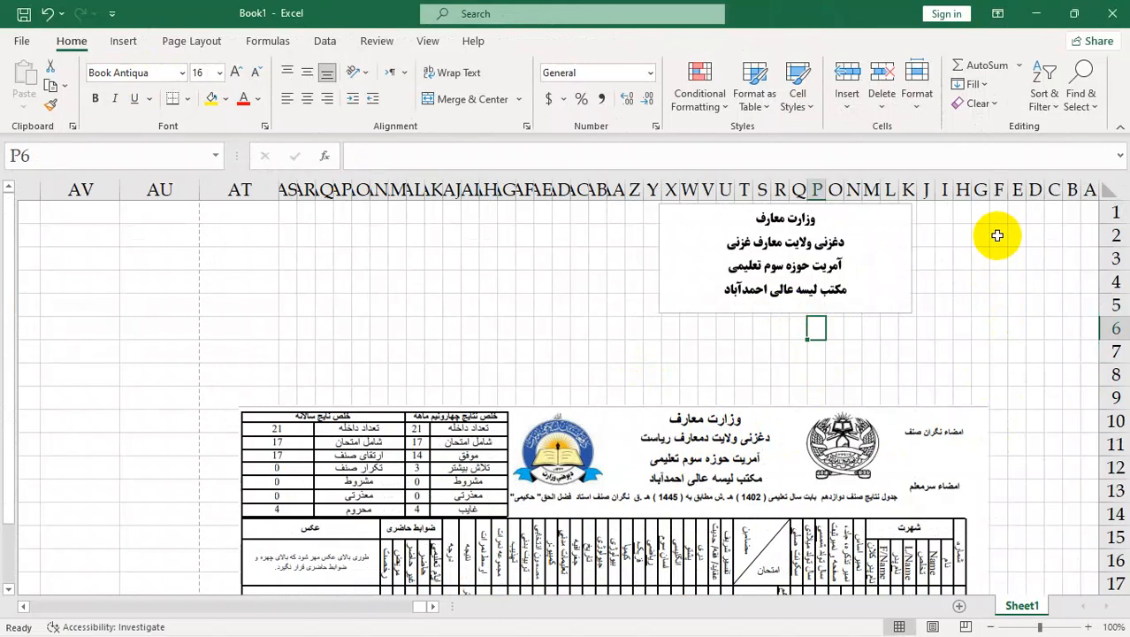
{"action": "left_click_drag", "start_coordinate": [1000, 233], "coordinate": [1009, 232]}
{"action": "left_click", "coordinate": [904, 234]}
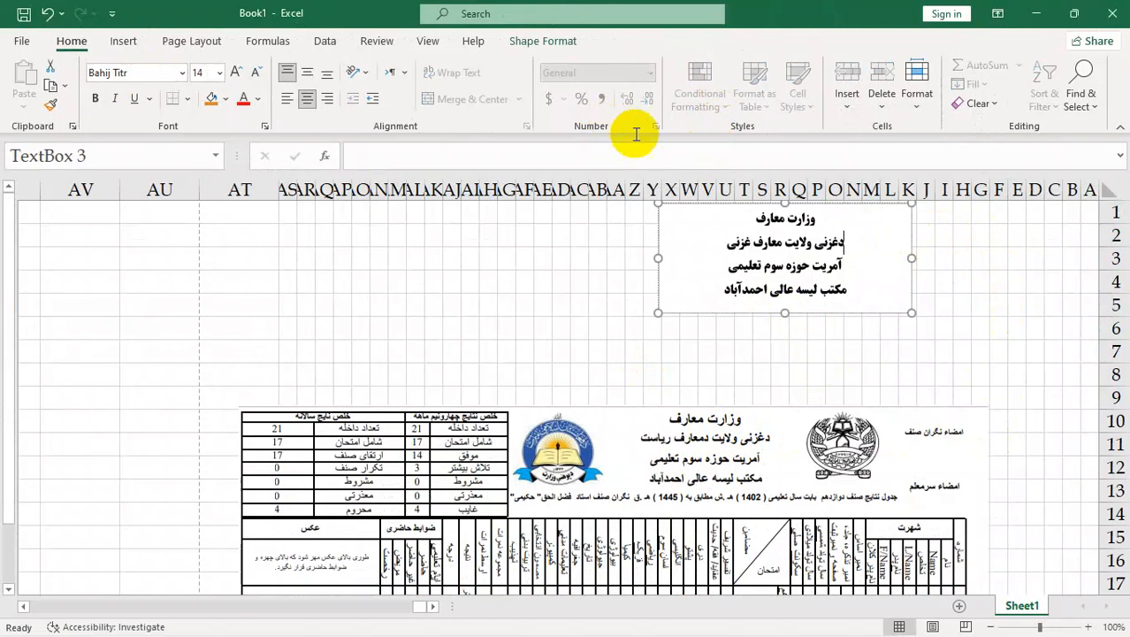
Draw a new text box at the top right for the امضاء نگران صنف label.
{"action": "left_click", "coordinate": [540, 41]}
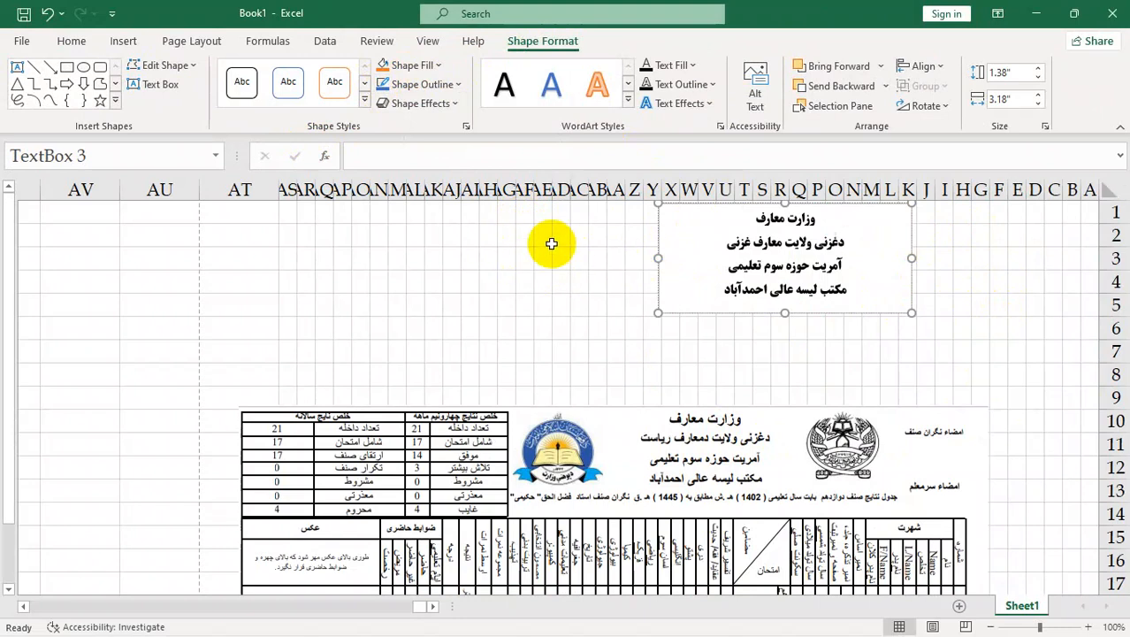
{"action": "left_click", "coordinate": [153, 91]}
{"action": "left_click_drag", "start_coordinate": [962, 218], "coordinate": [1057, 245]}
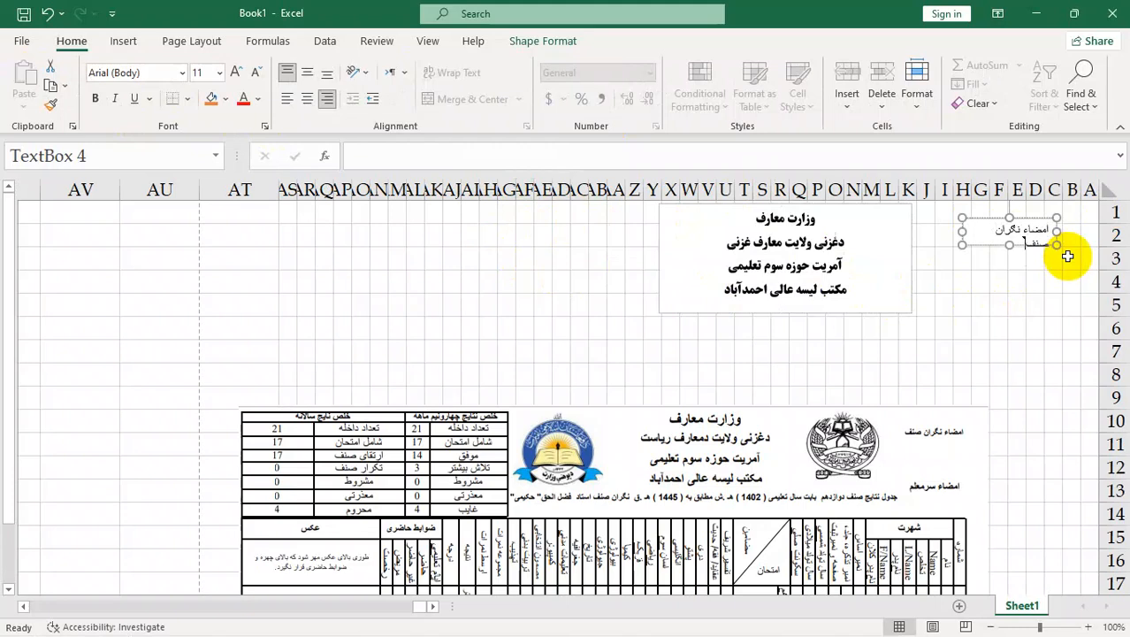
Widen the signature box, copy it down to row 5 and delete the word صنف.
{"action": "left_click_drag", "start_coordinate": [962, 231], "coordinate": [940, 232]}
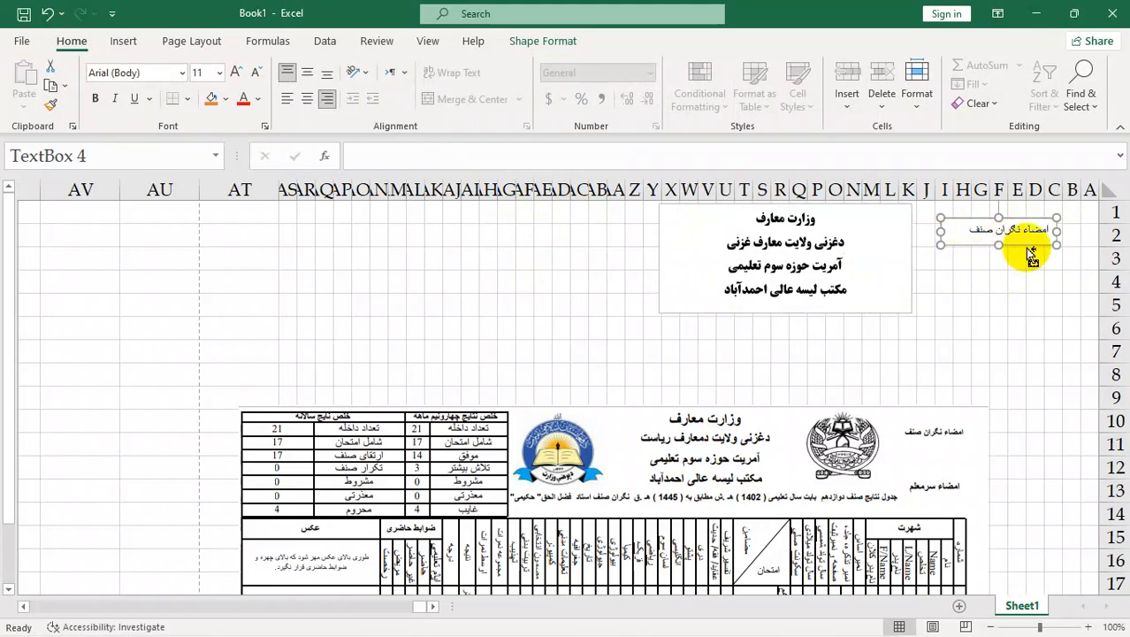
{"action": "left_click_drag", "start_coordinate": [1032, 251], "coordinate": [1033, 319]}
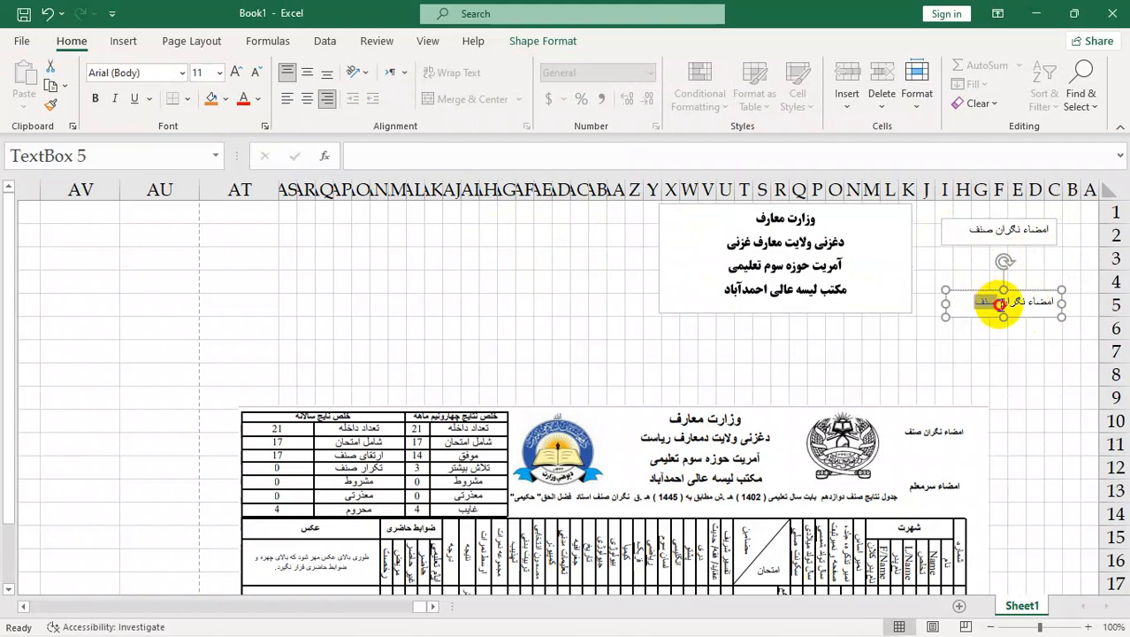
{"action": "left_click_drag", "start_coordinate": [999, 304], "coordinate": [1002, 311]}
{"action": "key", "text": "BackSpace"}
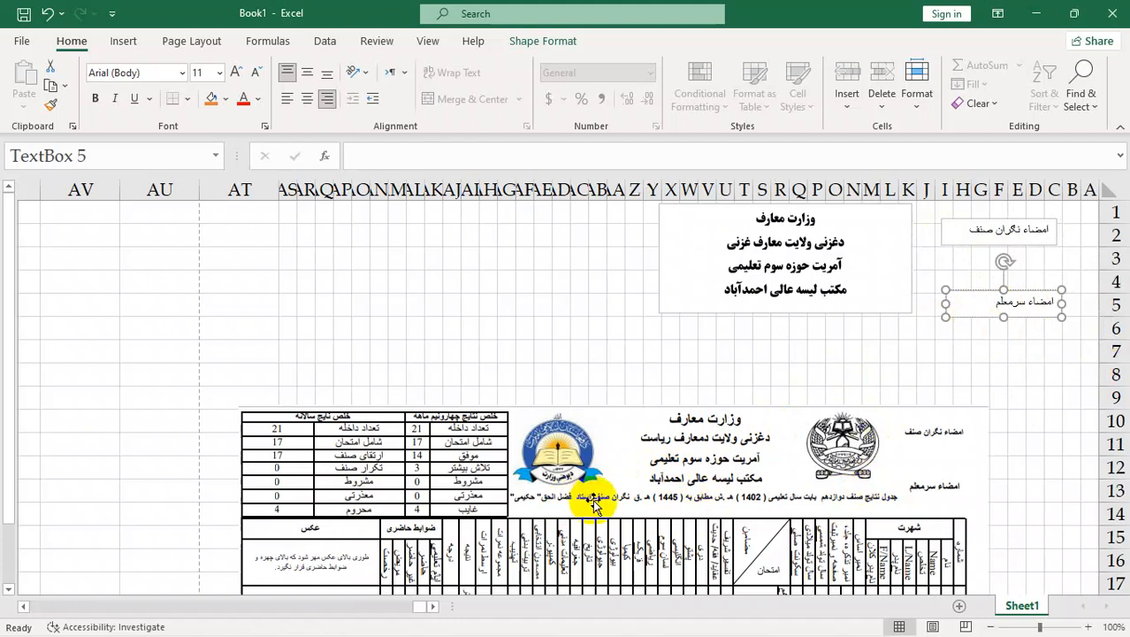
Nudge the امضاء سرمعلم box slightly up-left into place.
{"action": "left_click", "coordinate": [831, 329]}
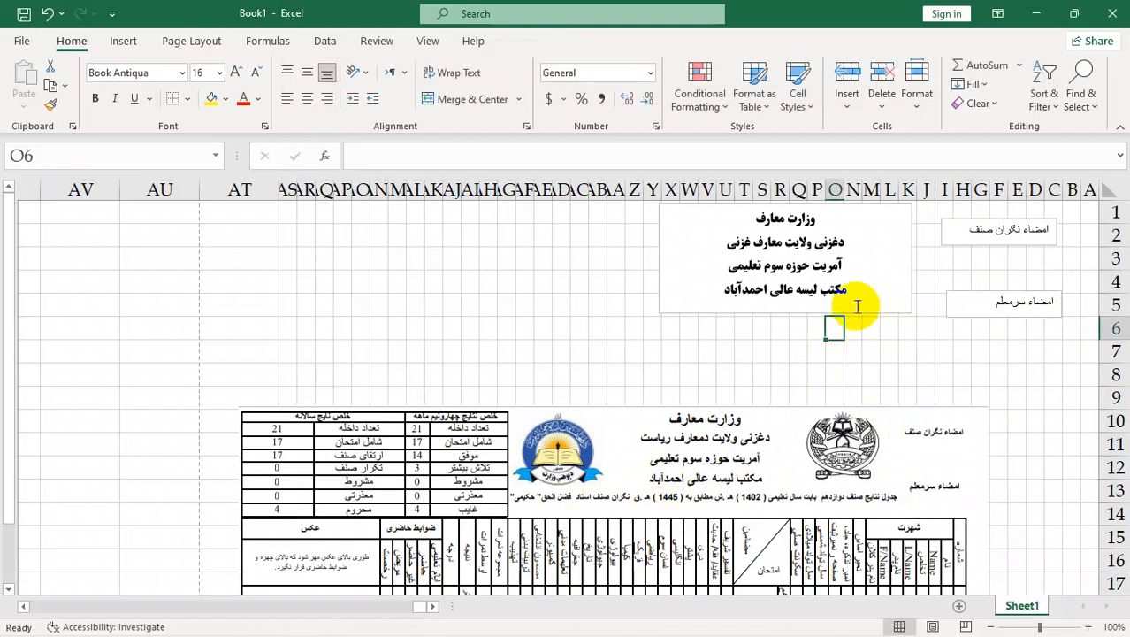
{"action": "left_click", "coordinate": [984, 237]}
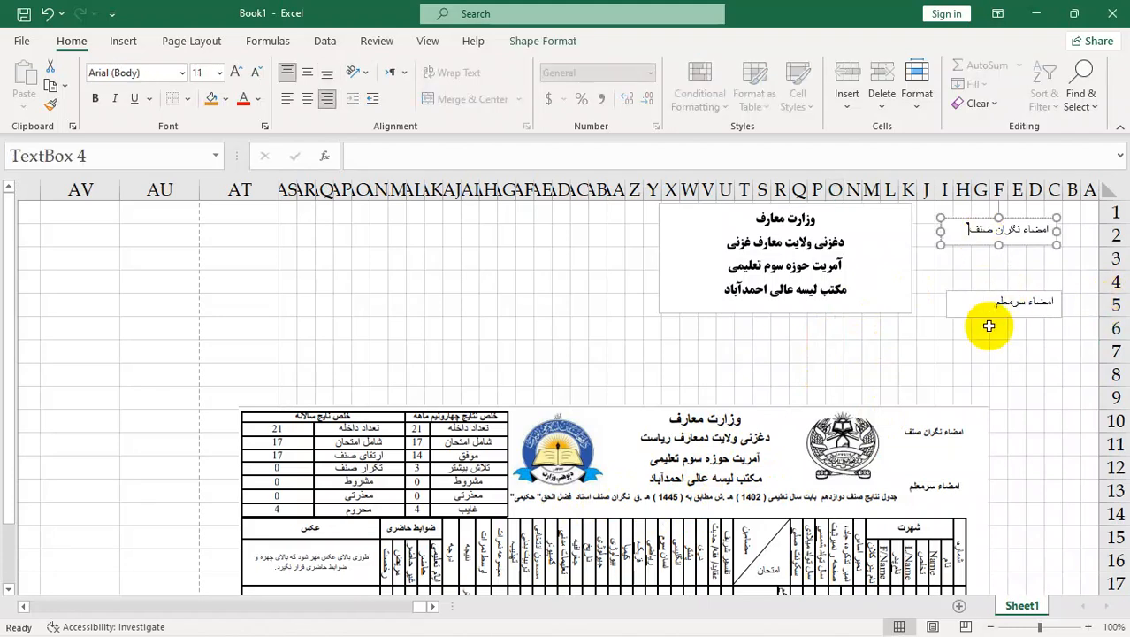
{"action": "left_click", "coordinate": [907, 347]}
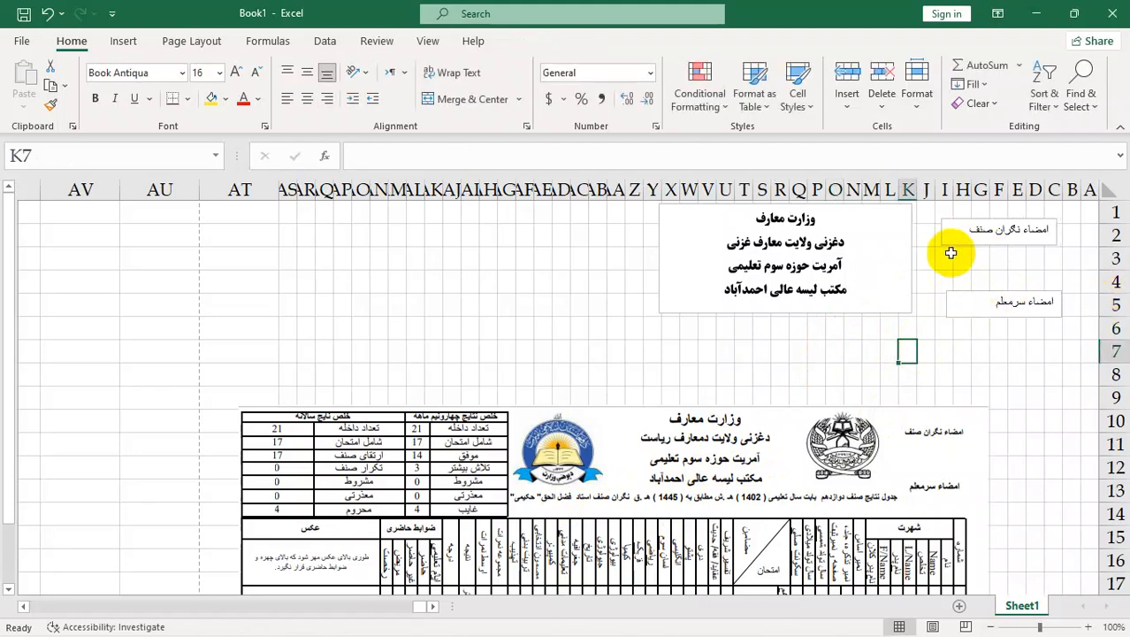
{"action": "left_click", "coordinate": [977, 290]}
{"action": "left_click_drag", "start_coordinate": [978, 291], "coordinate": [970, 287]}
{"action": "left_click", "coordinate": [995, 330]}
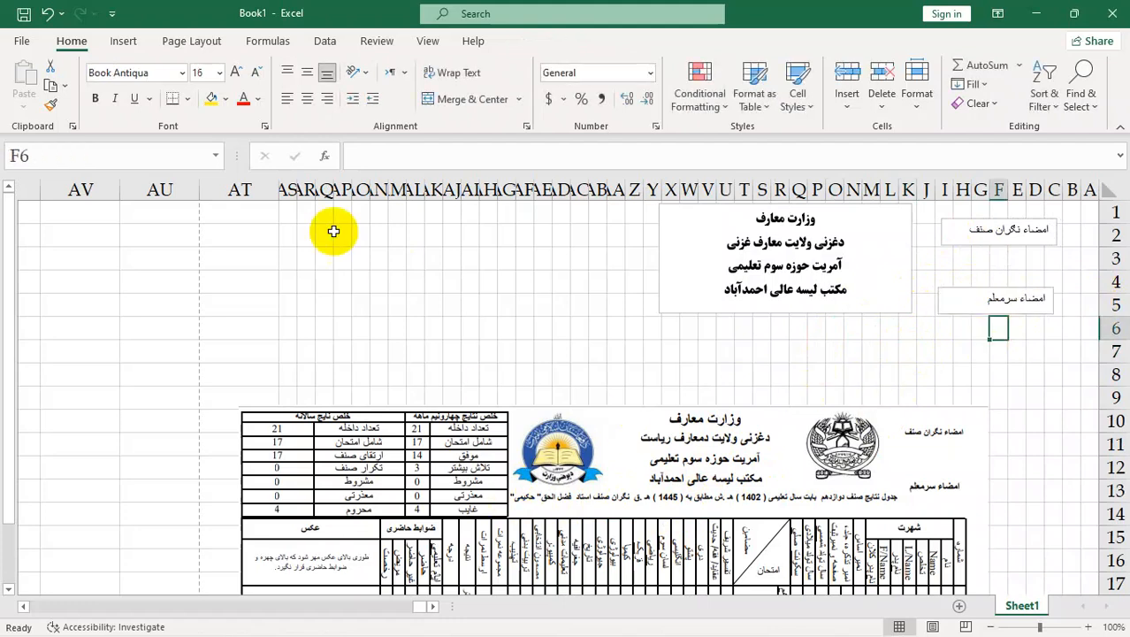
{"action": "left_click", "coordinate": [123, 41]}
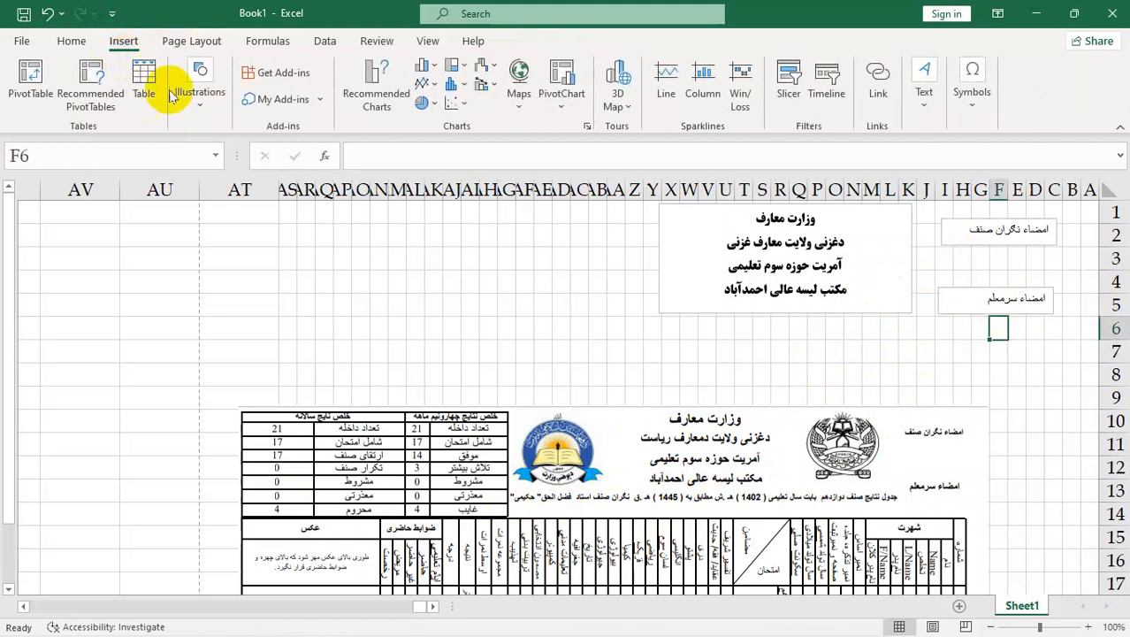
Insert the HAKEEMI and Hakeemi Tech logo images from the Pictures folder.
{"action": "left_click", "coordinate": [200, 92]}
{"action": "left_click", "coordinate": [195, 170]}
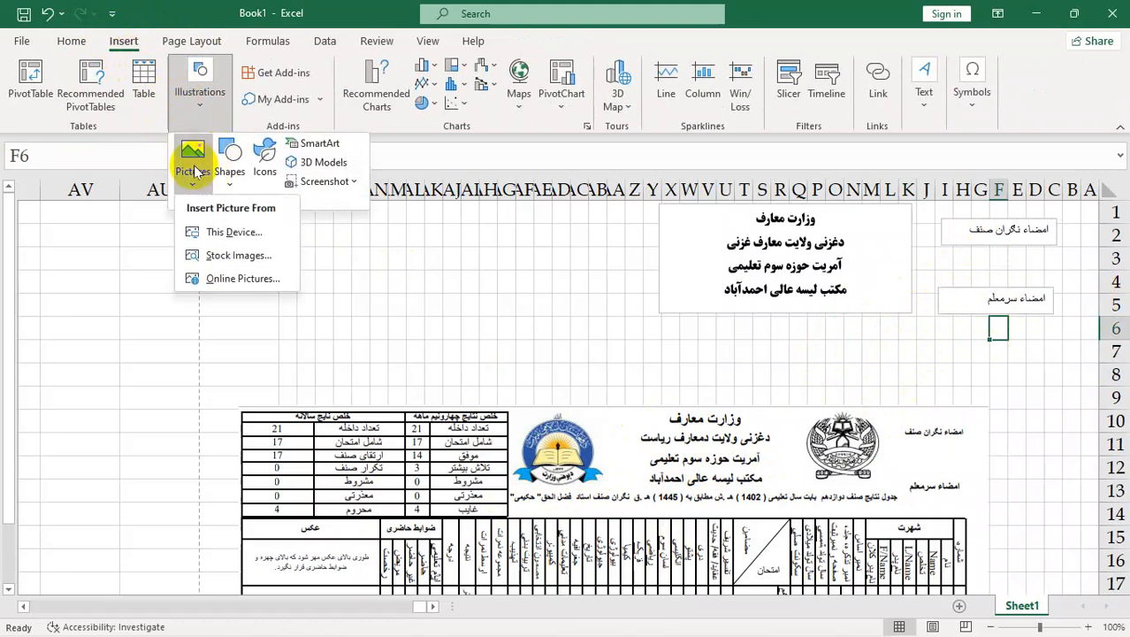
{"action": "left_click", "coordinate": [214, 226]}
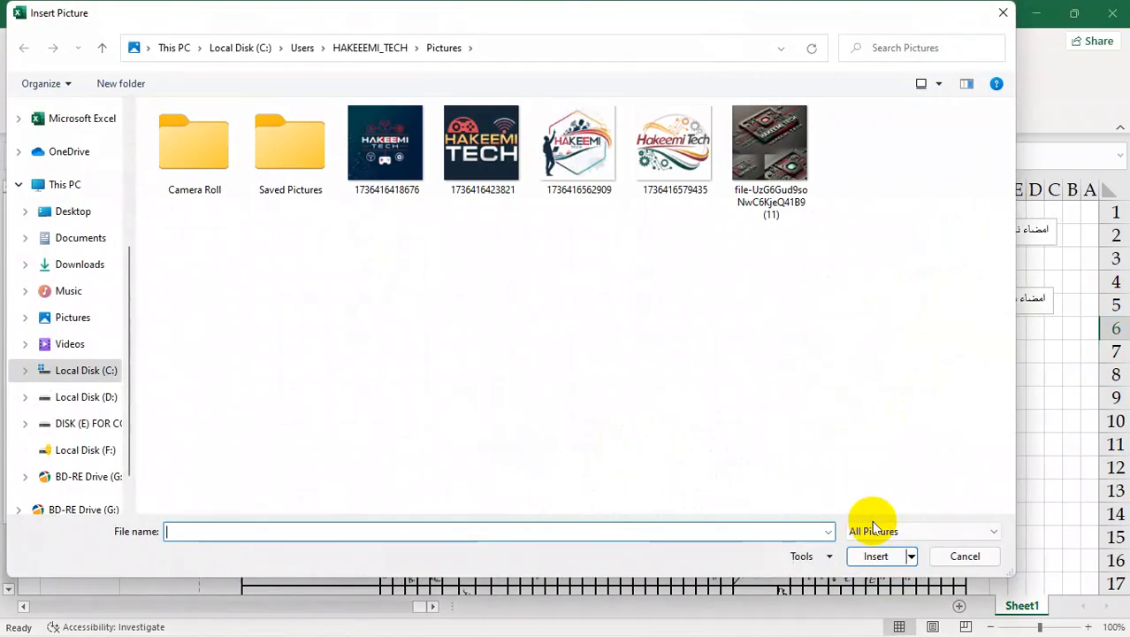
{"action": "left_click", "coordinate": [584, 185]}
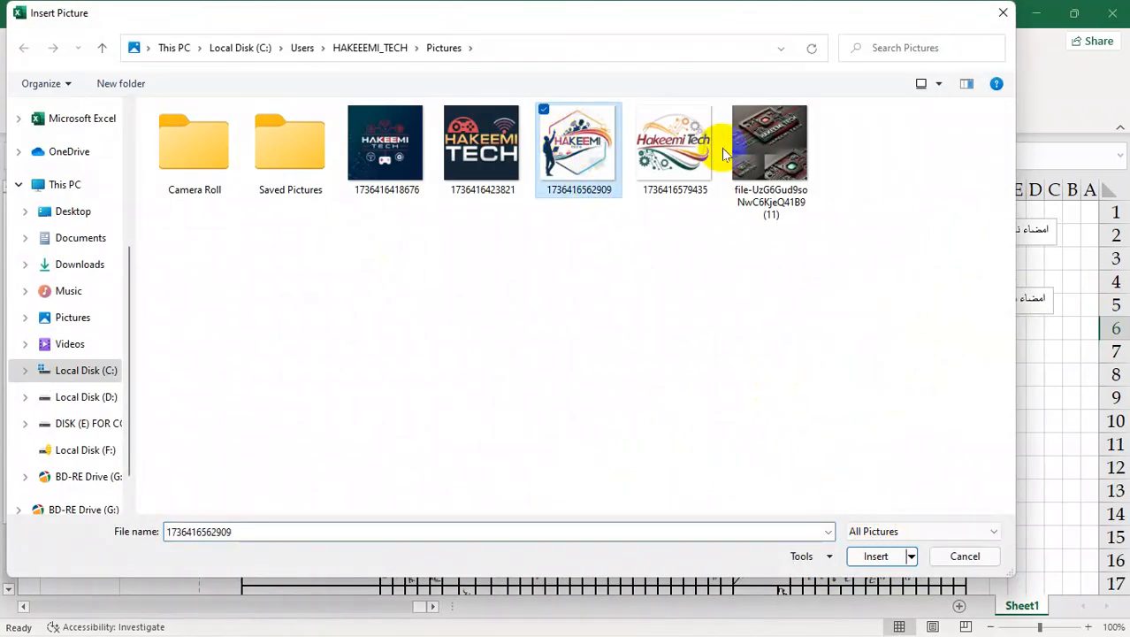
{"action": "left_click", "coordinate": [641, 115], "text": "ctrl"}
Insert both logo pictures and shrink the gears and Hakeemi Tech pictures.
{"action": "left_click", "coordinate": [870, 555]}
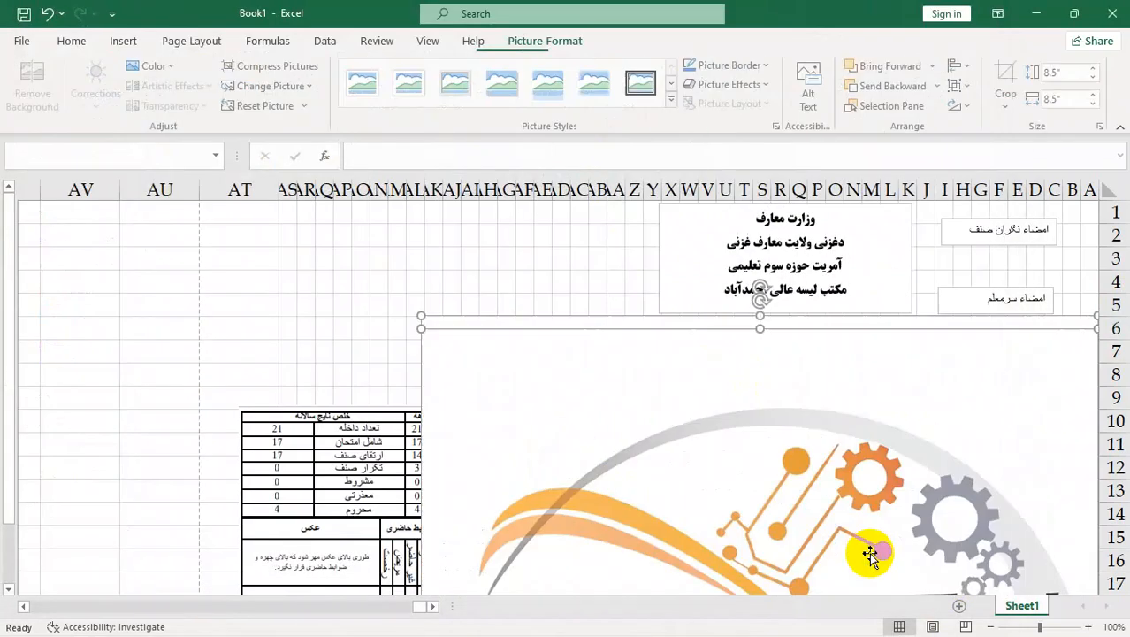
{"action": "left_click_drag", "start_coordinate": [424, 316], "coordinate": [808, 518]}
{"action": "left_click_drag", "start_coordinate": [819, 560], "coordinate": [467, 277]}
{"action": "left_click_drag", "start_coordinate": [264, 237], "coordinate": [514, 483]}
{"action": "left_click_drag", "start_coordinate": [613, 542], "coordinate": [462, 266]}
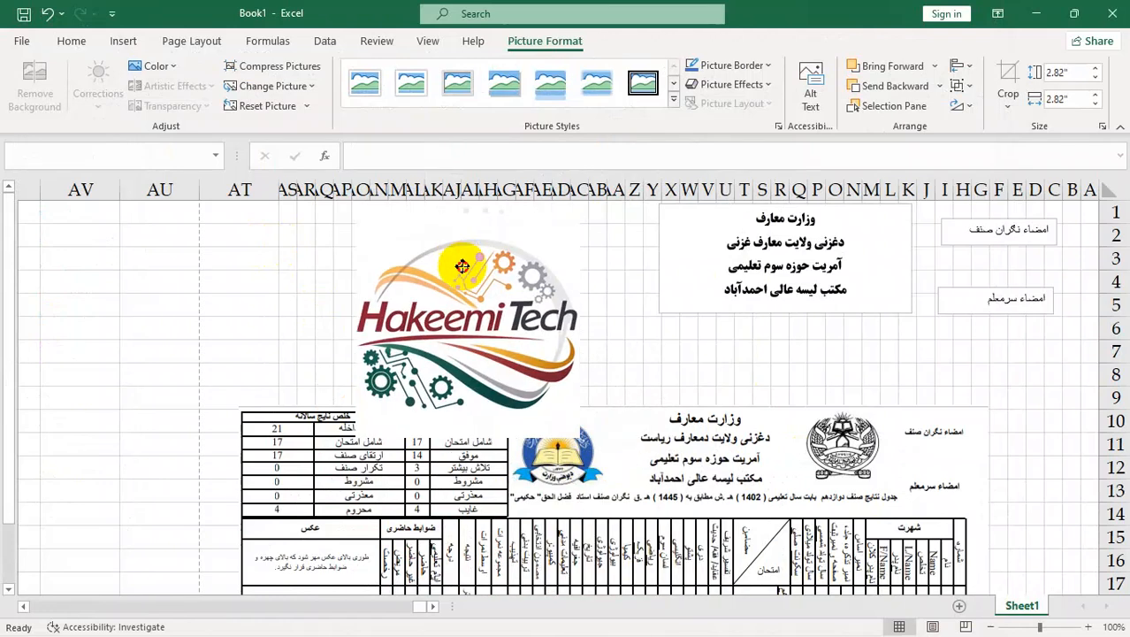
{"action": "left_click_drag", "start_coordinate": [353, 207], "coordinate": [511, 363]}
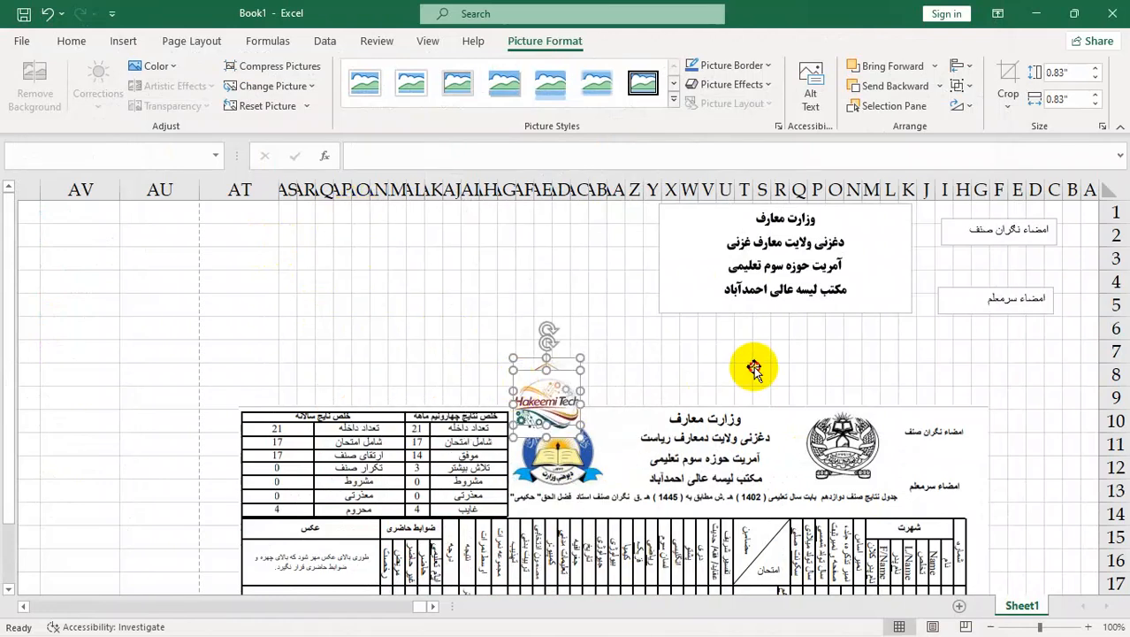
{"action": "left_click", "coordinate": [754, 370]}
Place the small Hakeemi Tech logo near the header and the HAKEEMI logo below the header box.
{"action": "left_click_drag", "start_coordinate": [557, 398], "coordinate": [661, 321]}
{"action": "left_click_drag", "start_coordinate": [536, 382], "coordinate": [785, 328]}
{"action": "left_click_drag", "start_coordinate": [557, 249], "coordinate": [512, 251]}
{"action": "left_click_drag", "start_coordinate": [614, 265], "coordinate": [603, 266]}
{"action": "left_click_drag", "start_coordinate": [548, 246], "coordinate": [593, 241]}
Narrow the header text box and move it next to the Hakeemi Tech logo.
{"action": "left_click", "coordinate": [692, 301]}
{"action": "left_click_drag", "start_coordinate": [658, 257], "coordinate": [711, 258]}
{"action": "left_click_drag", "start_coordinate": [778, 311], "coordinate": [722, 318]}
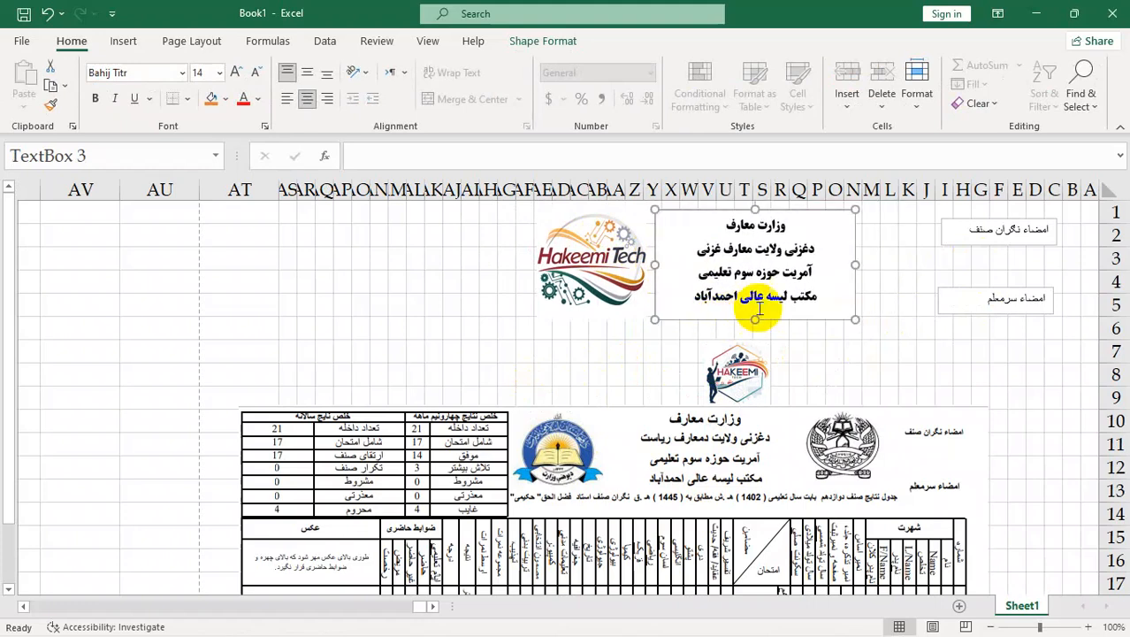
Move both signature boxes left, then place and enlarge the HAKEEMI logo beside them at top right.
{"action": "left_click", "coordinate": [1002, 236]}
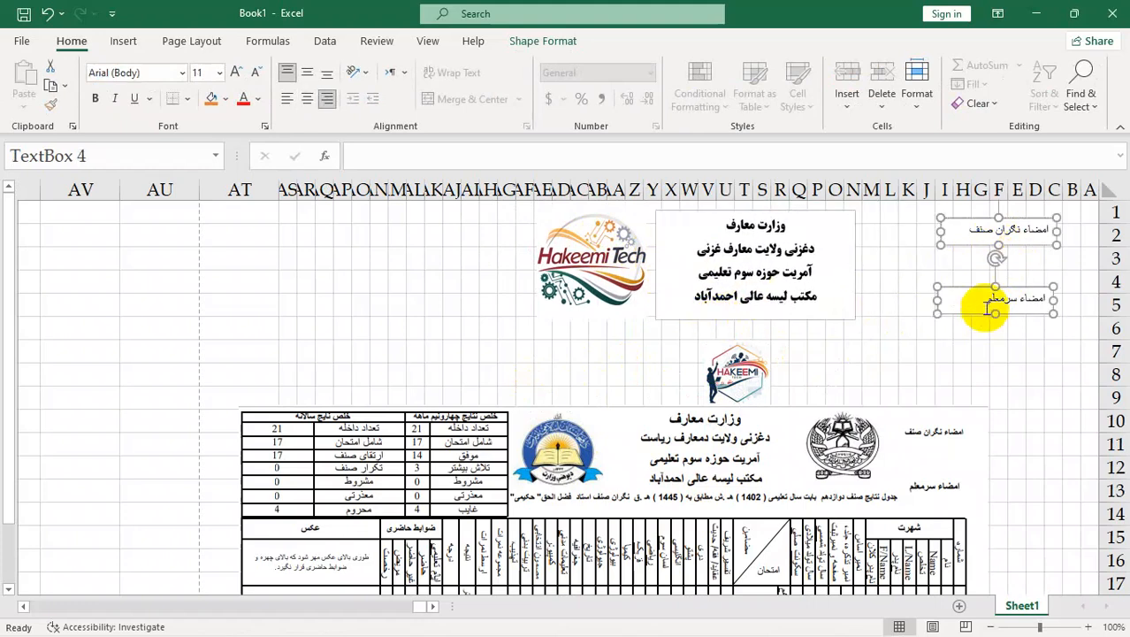
{"action": "left_click_drag", "start_coordinate": [961, 314], "coordinate": [888, 314]}
{"action": "mouse_move", "coordinate": [726, 376]}
{"action": "left_mouse_down"}
{"action": "mouse_move", "coordinate": [861, 360]}
{"action": "mouse_move", "coordinate": [1009, 235]}
{"action": "left_mouse_up"}
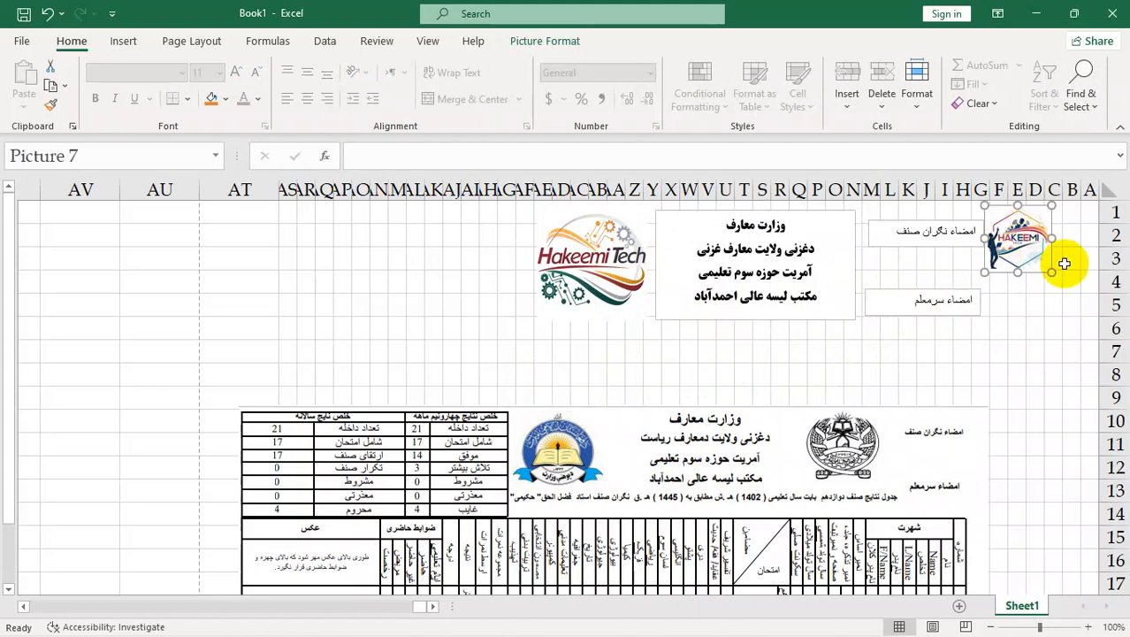
{"action": "left_click_drag", "start_coordinate": [1051, 272], "coordinate": [1095, 317]}
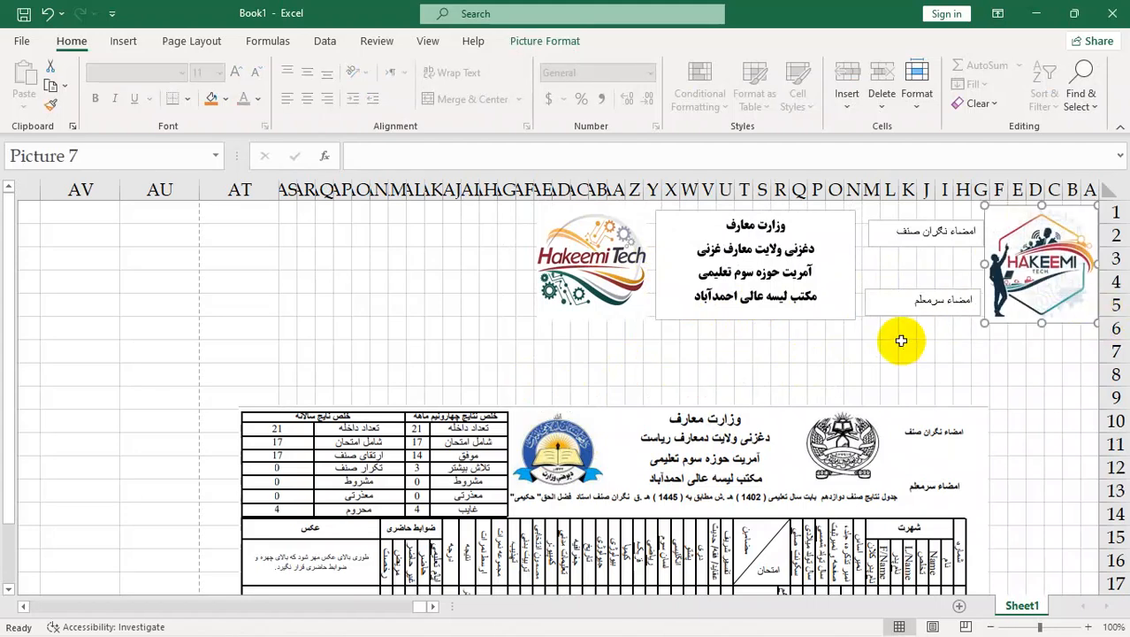
{"action": "left_click", "coordinate": [889, 351]}
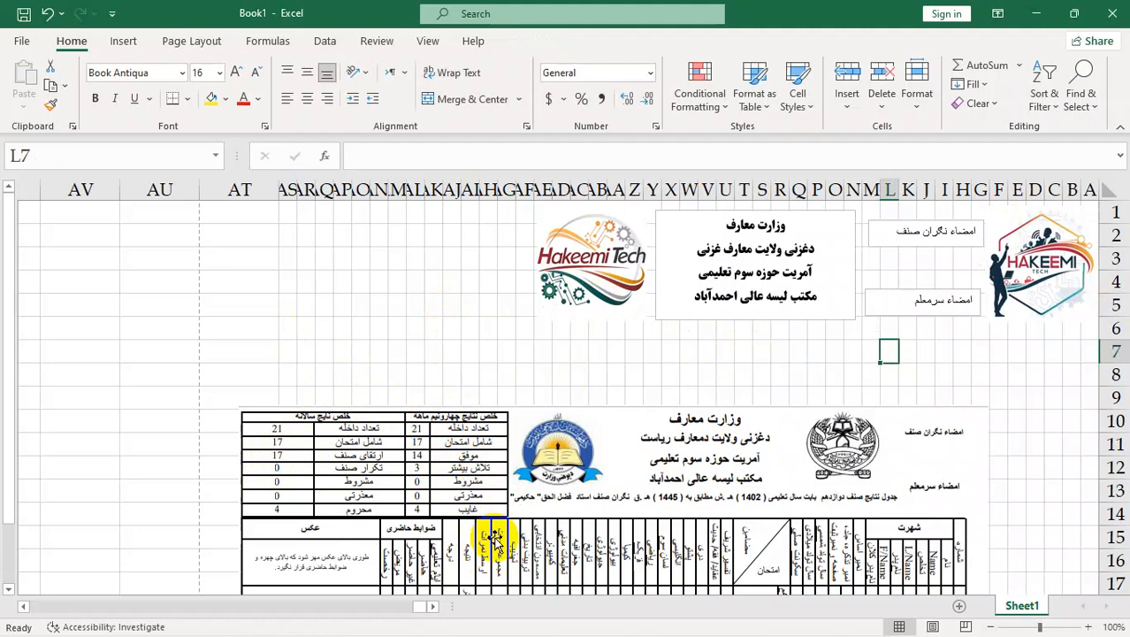
Move the reference table picture further down the sheet to the left.
{"action": "scroll", "coordinate": [884, 552], "scroll_direction": "down", "scroll_amount": 1}
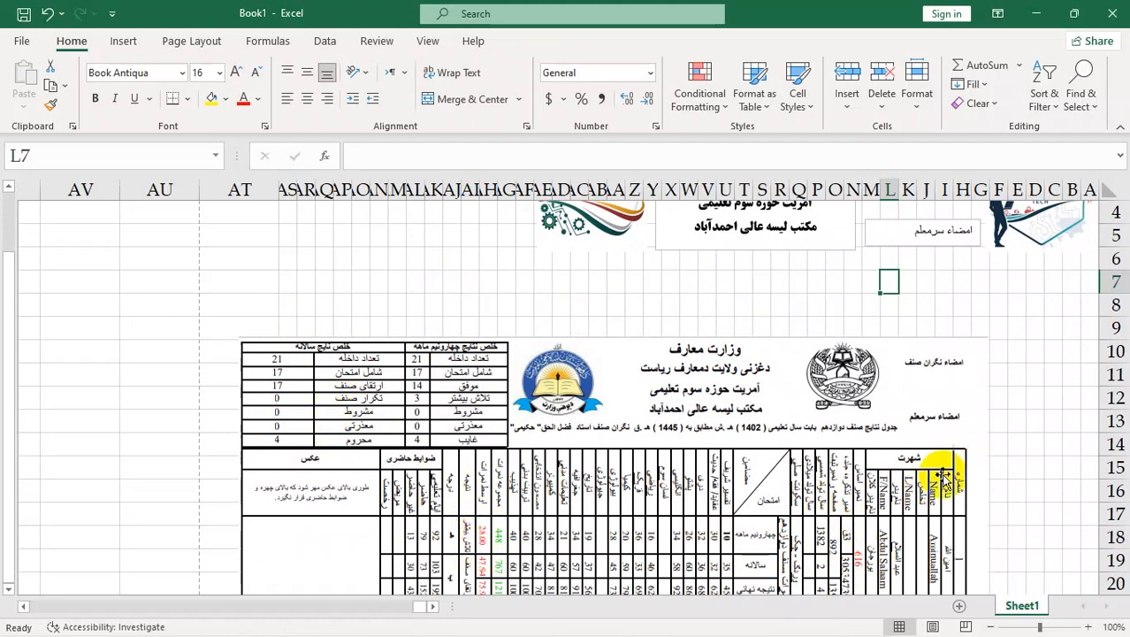
{"action": "left_click_drag", "start_coordinate": [764, 383], "coordinate": [581, 394]}
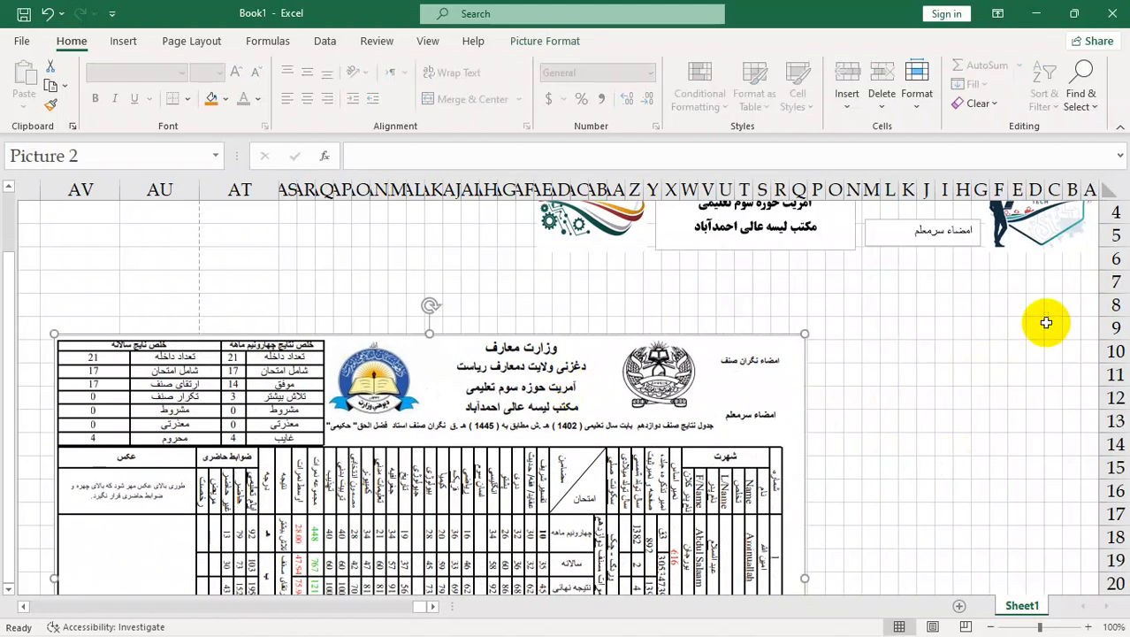
{"action": "scroll", "coordinate": [999, 326], "scroll_direction": "up", "scroll_amount": 1}
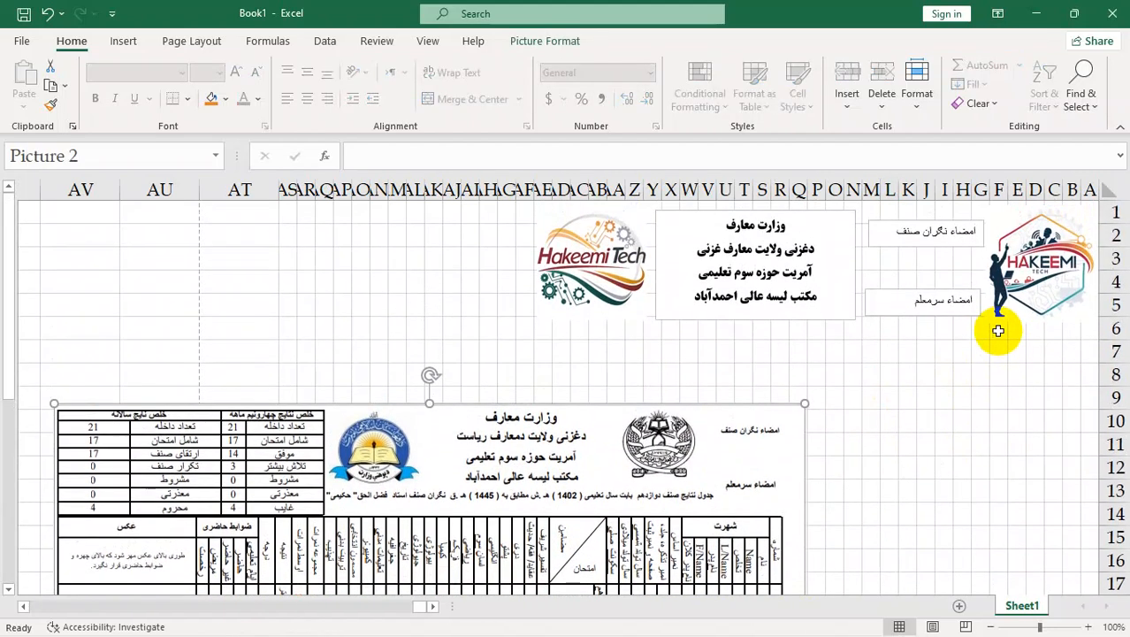
Make the Hakeemi Tech logo slightly shorter and deselect it.
{"action": "left_click", "coordinate": [586, 306]}
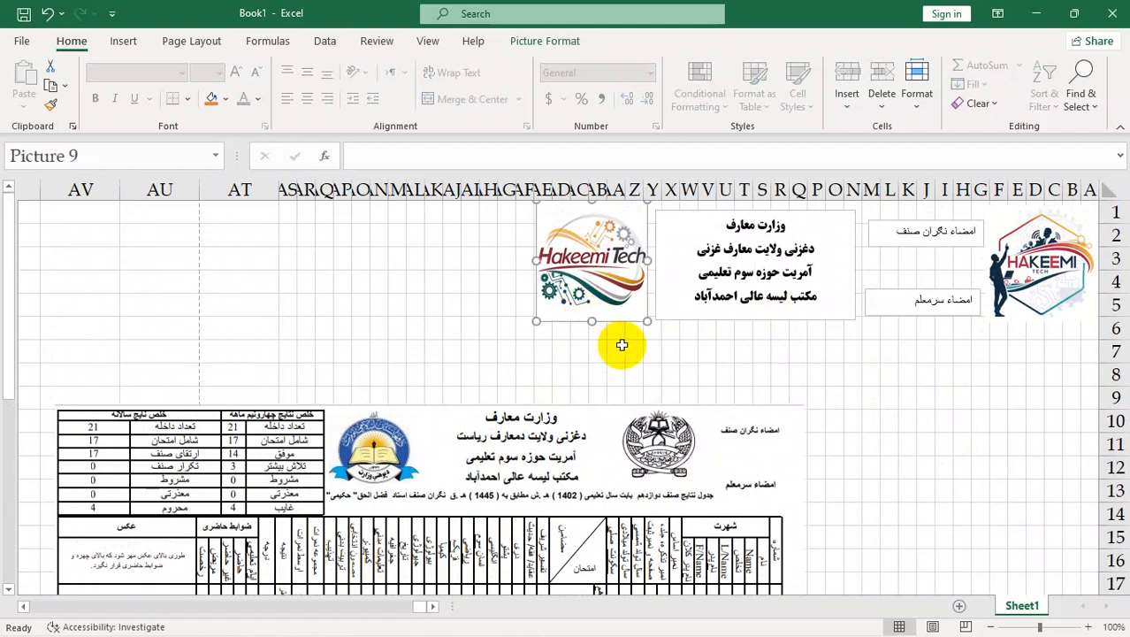
{"action": "left_click_drag", "start_coordinate": [593, 326], "coordinate": [590, 319]}
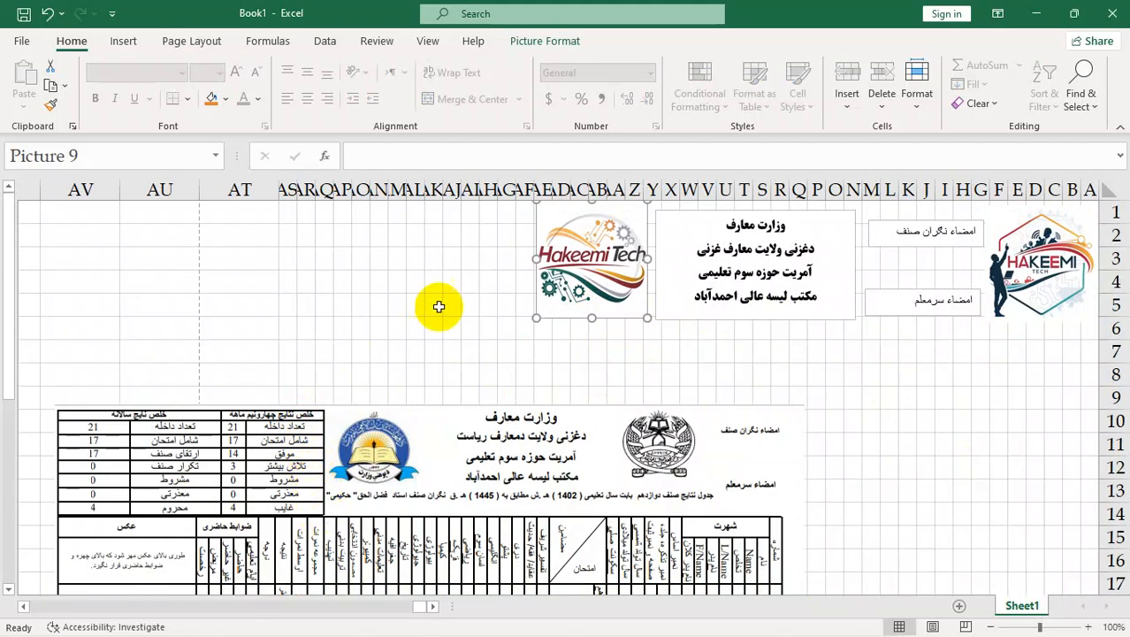
{"action": "left_click", "coordinate": [509, 217]}
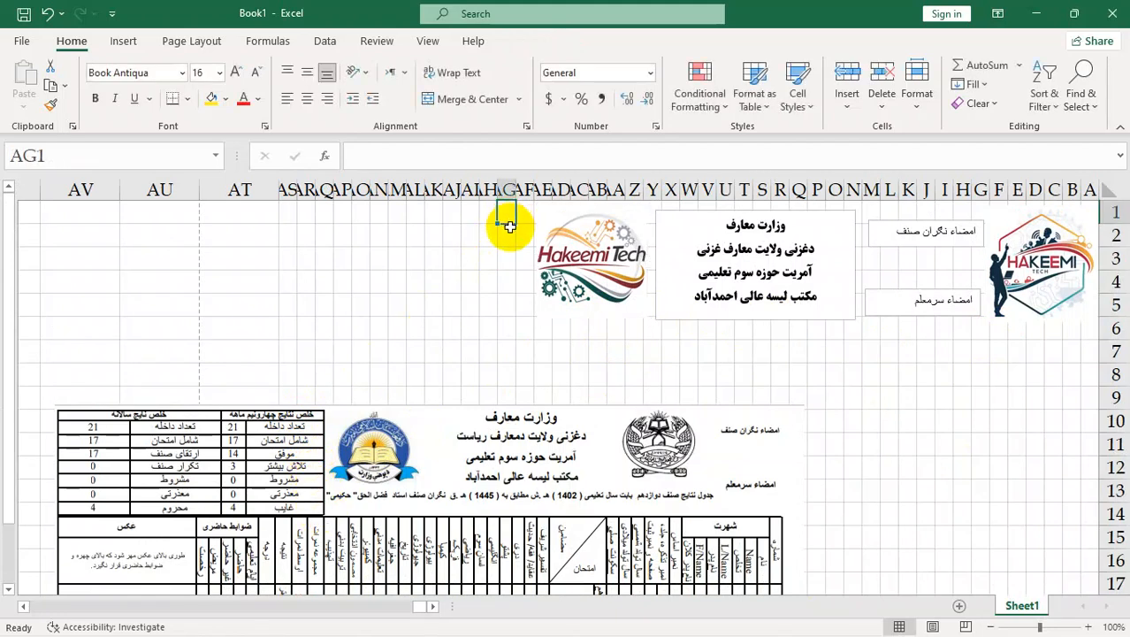
Set the row height of row 8 to 16.
{"action": "key", "text": "Down"}
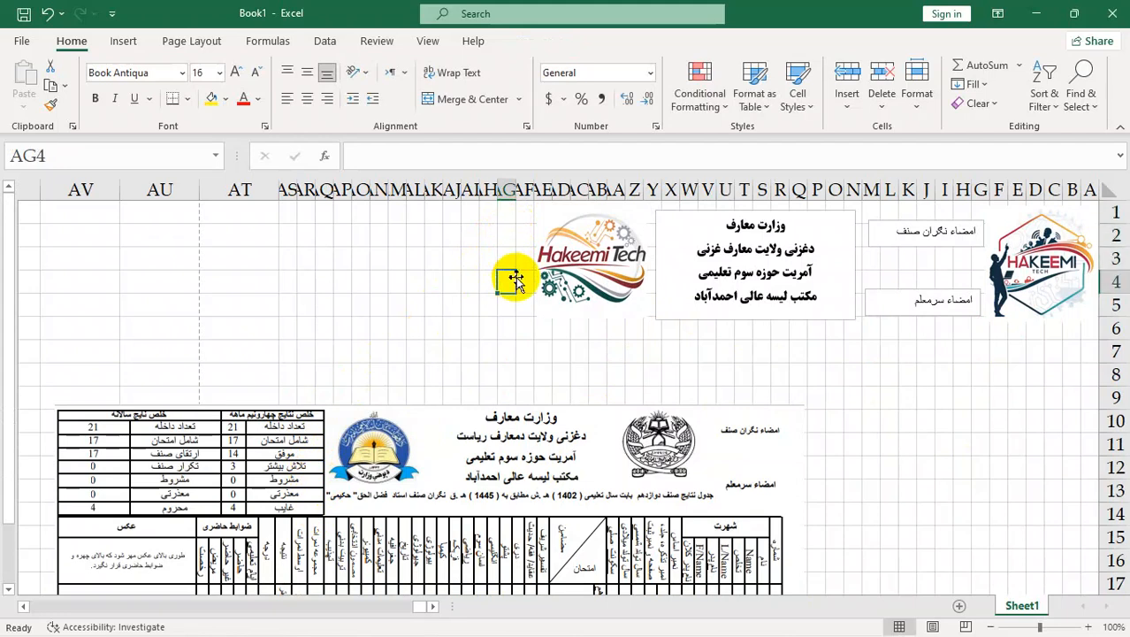
{"action": "key", "text": "Down"}
{"action": "key", "text": "Down"}
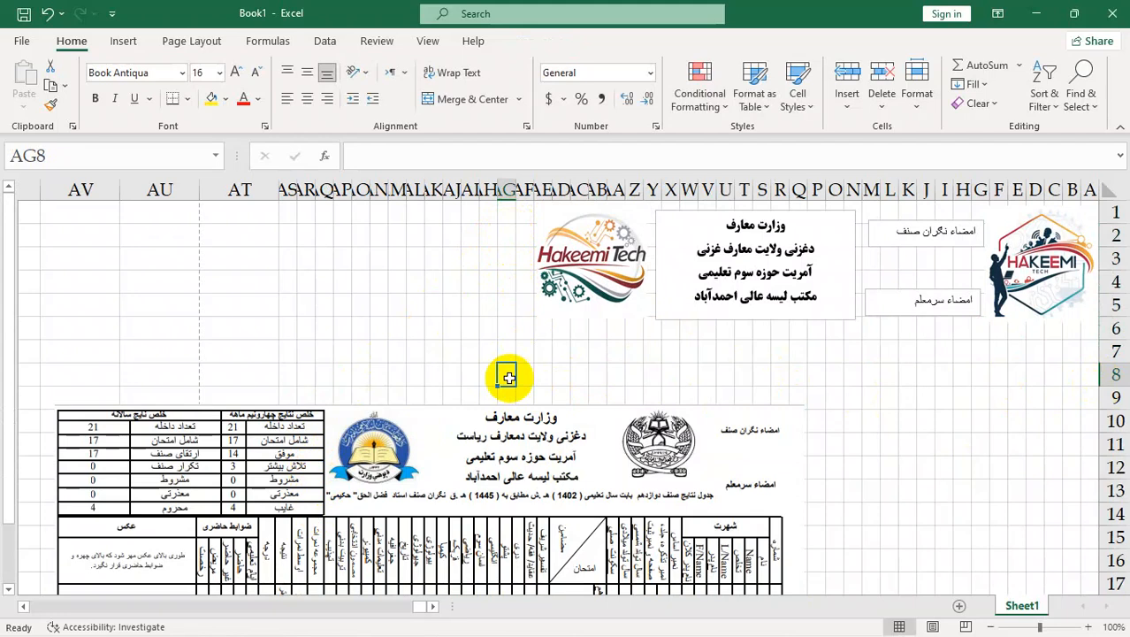
{"action": "left_click", "coordinate": [922, 103]}
{"action": "left_click", "coordinate": [963, 151]}
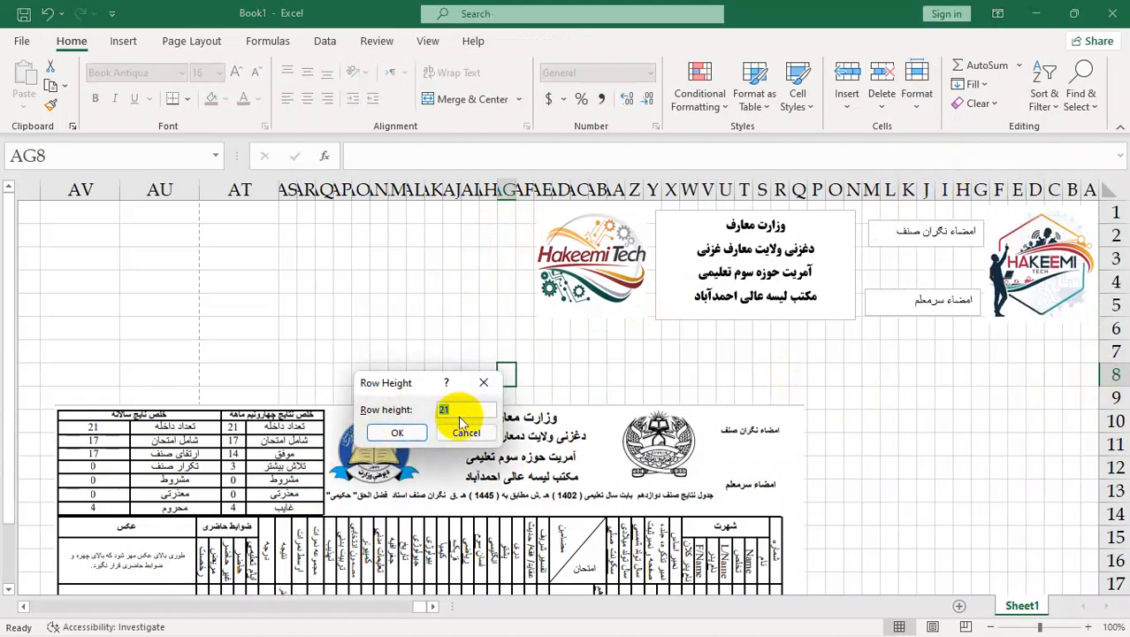
{"action": "type", "text": "16"}
{"action": "left_click", "coordinate": [394, 433]}
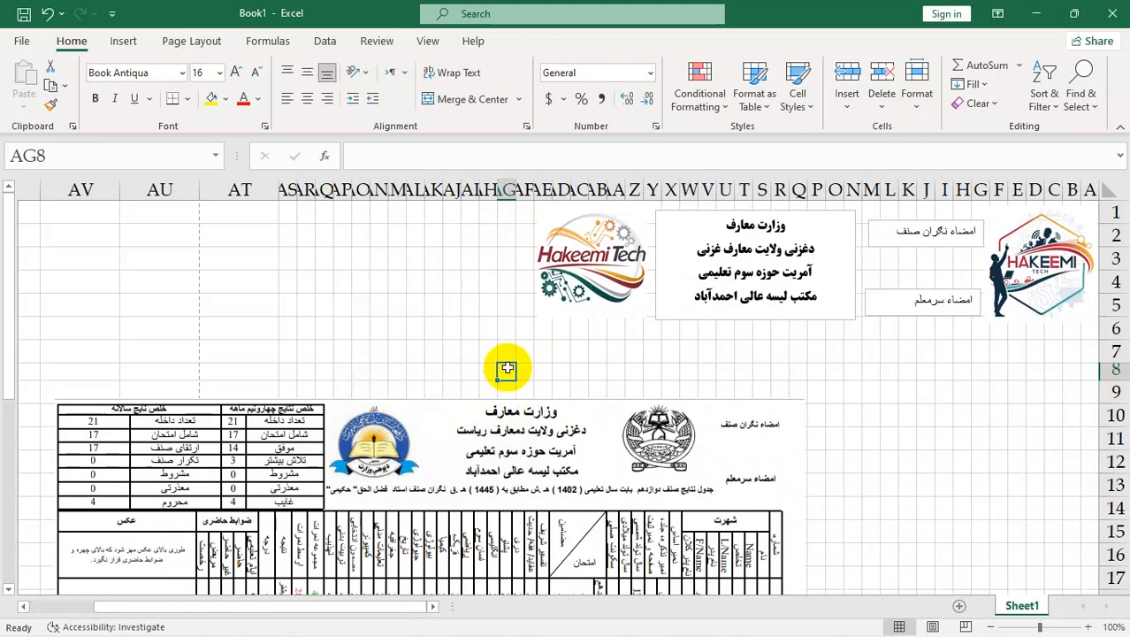
Apply row height 16 to rows 1–8, then select row 8 across the header width.
{"action": "left_click_drag", "start_coordinate": [507, 369], "coordinate": [505, 219]}
{"action": "left_click", "coordinate": [916, 93]}
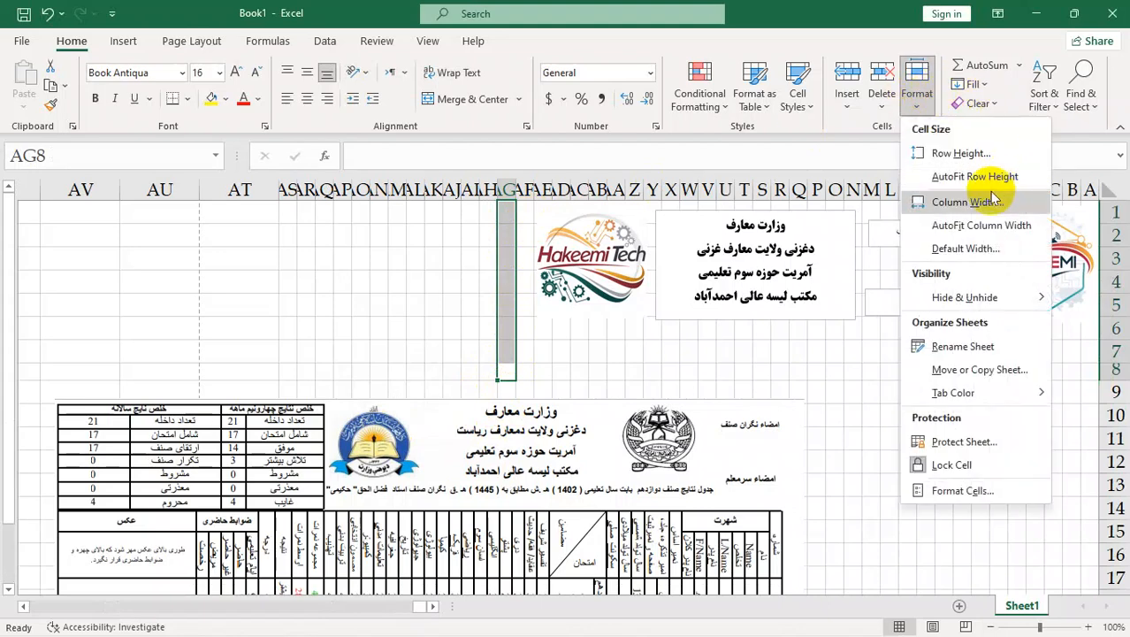
{"action": "left_click", "coordinate": [939, 153]}
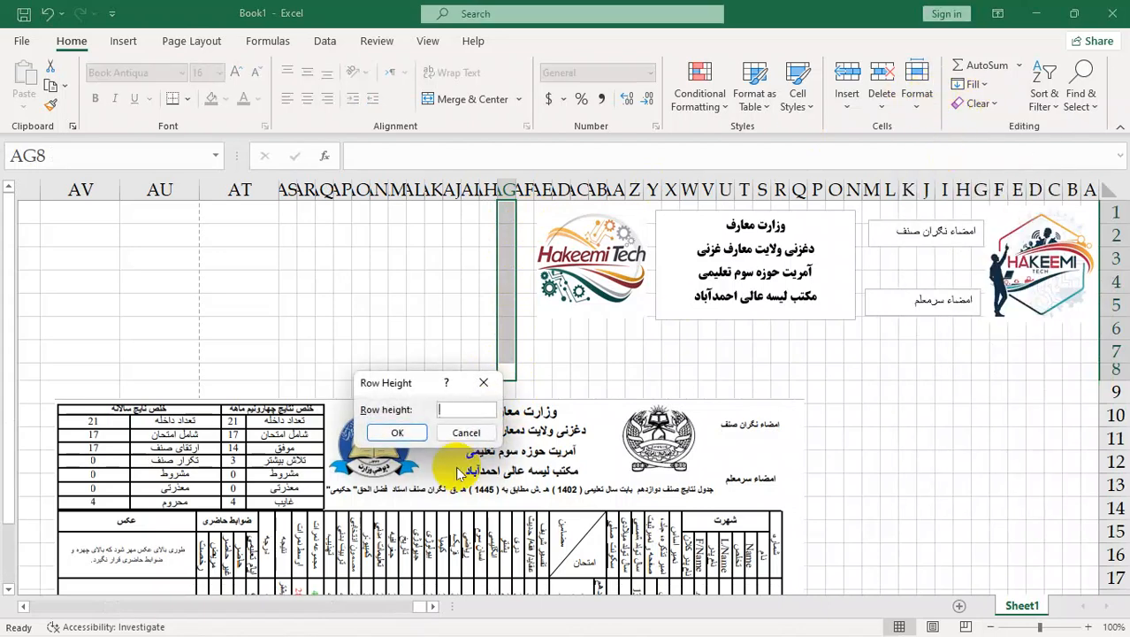
{"action": "type", "text": "16"}
{"action": "left_click", "coordinate": [389, 432]}
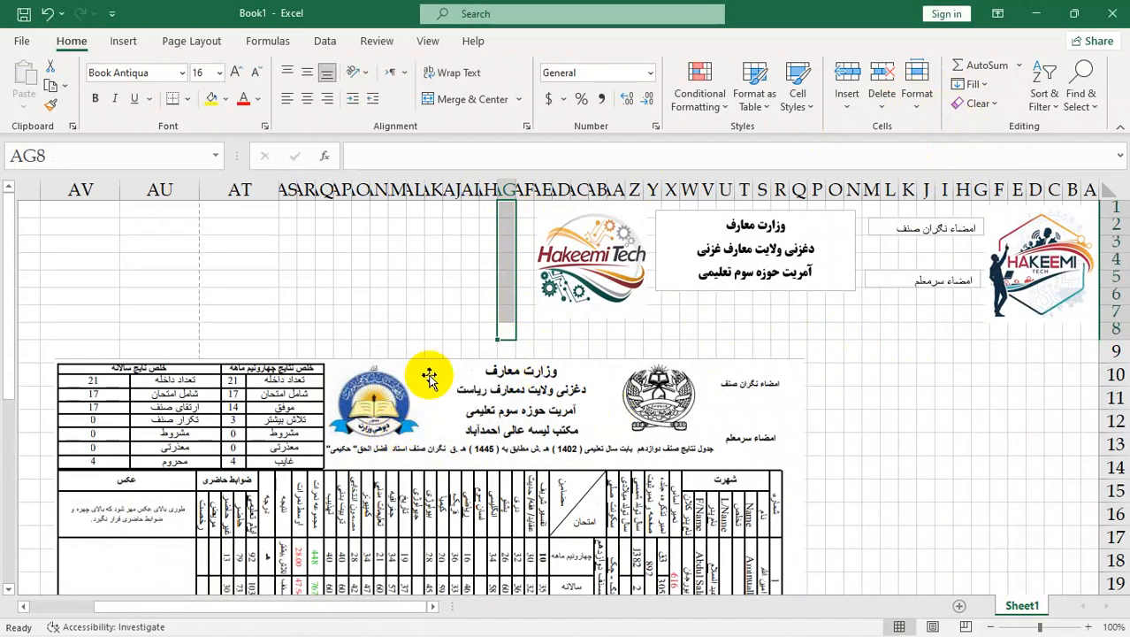
{"action": "left_click_drag", "start_coordinate": [522, 328], "coordinate": [1081, 339]}
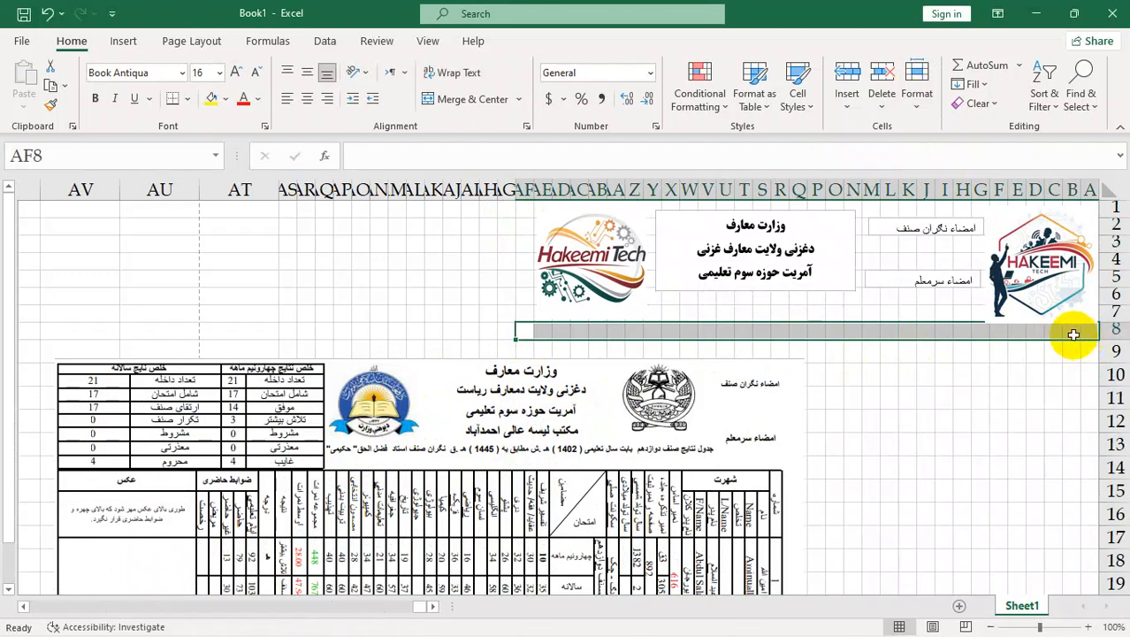
Merge the header-width row 8 range into one cell and give it All Borders.
{"action": "left_click", "coordinate": [447, 99]}
{"action": "left_click", "coordinate": [1017, 317]}
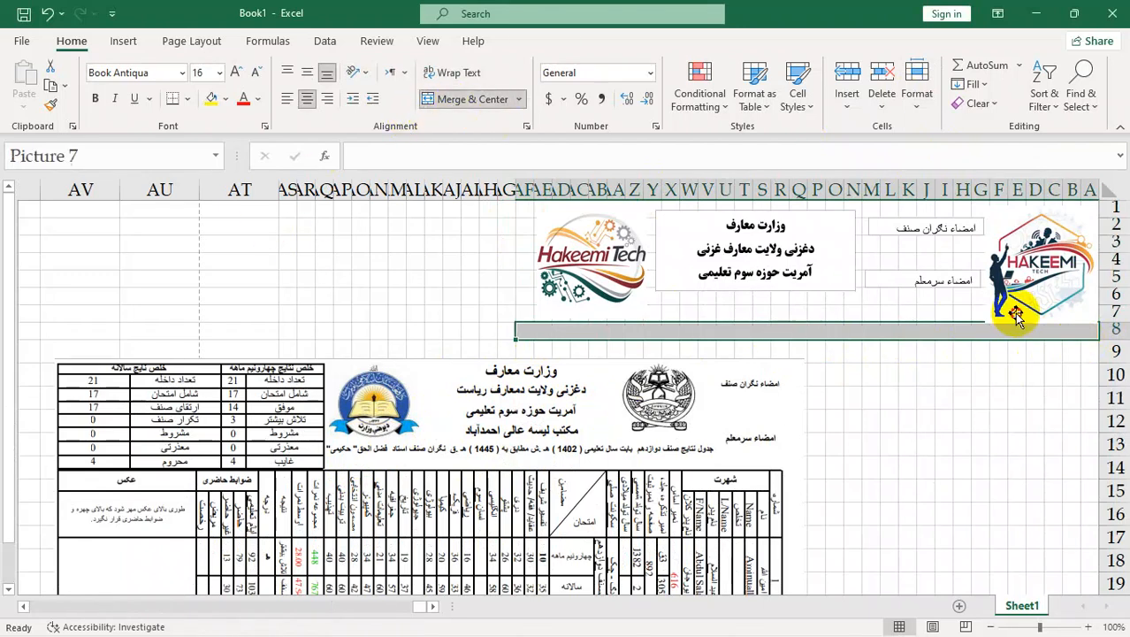
{"action": "left_click", "coordinate": [982, 466]}
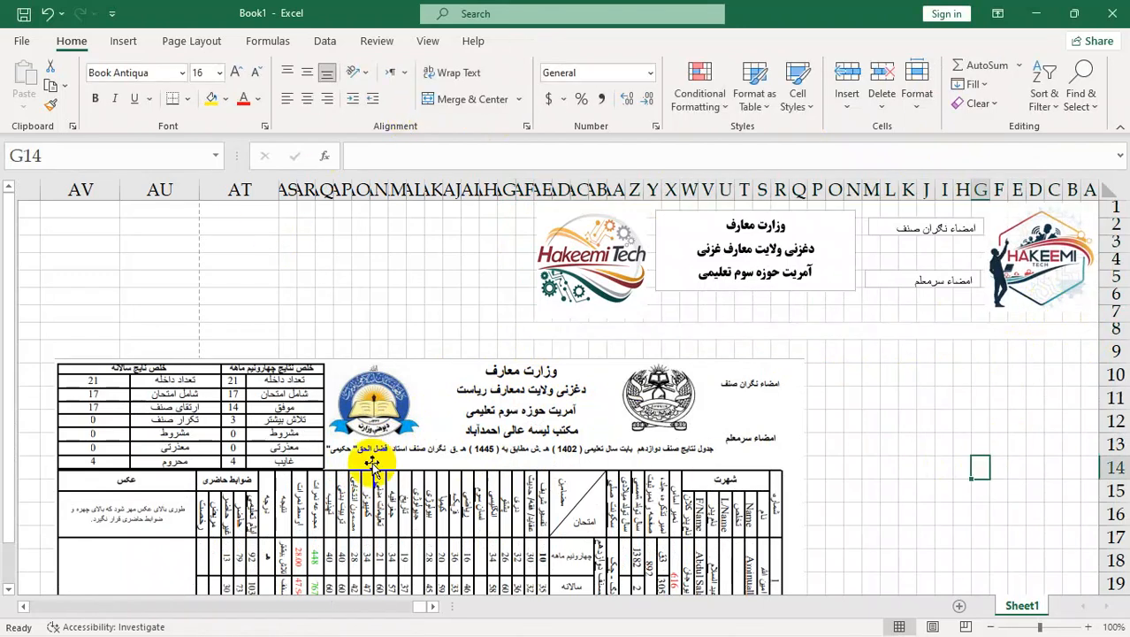
{"action": "left_click", "coordinate": [745, 330]}
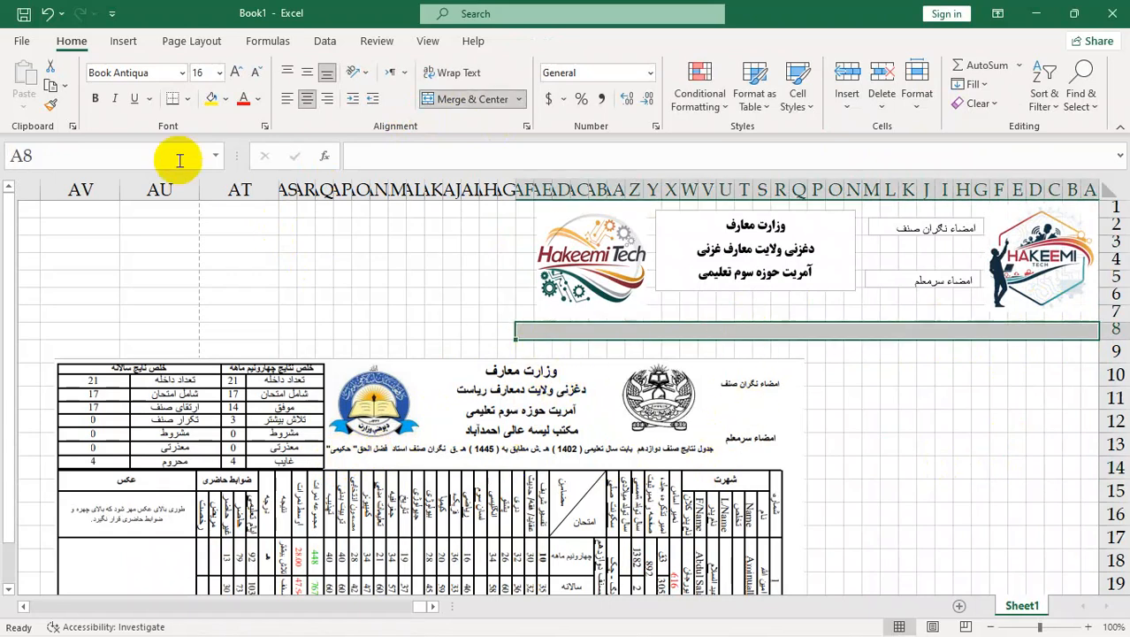
{"action": "left_click", "coordinate": [189, 100]}
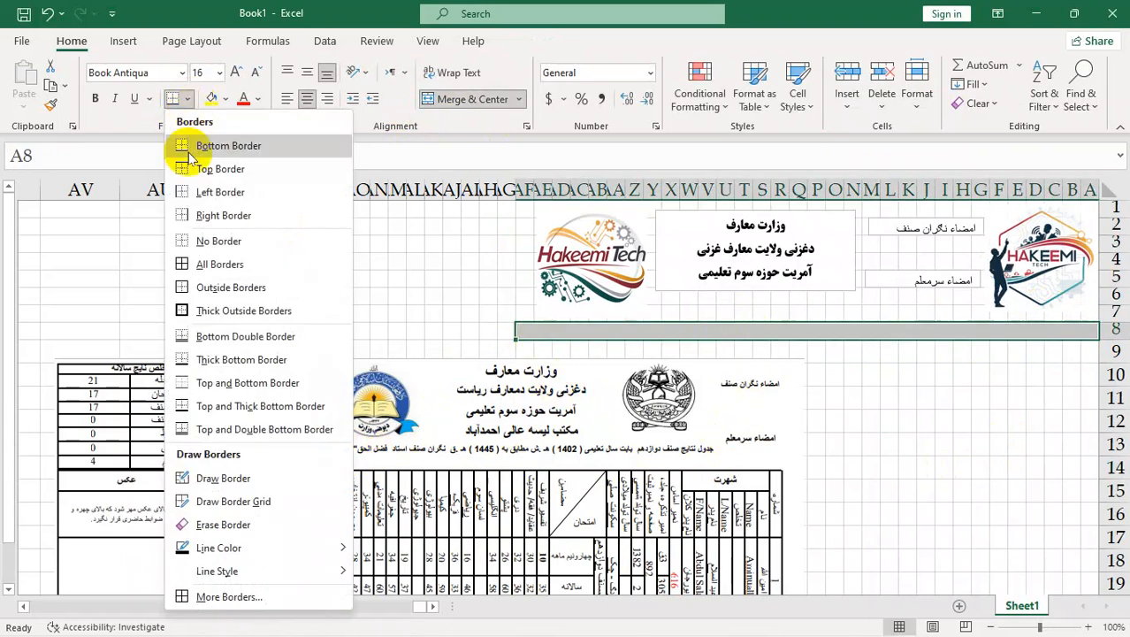
{"action": "left_click", "coordinate": [202, 265]}
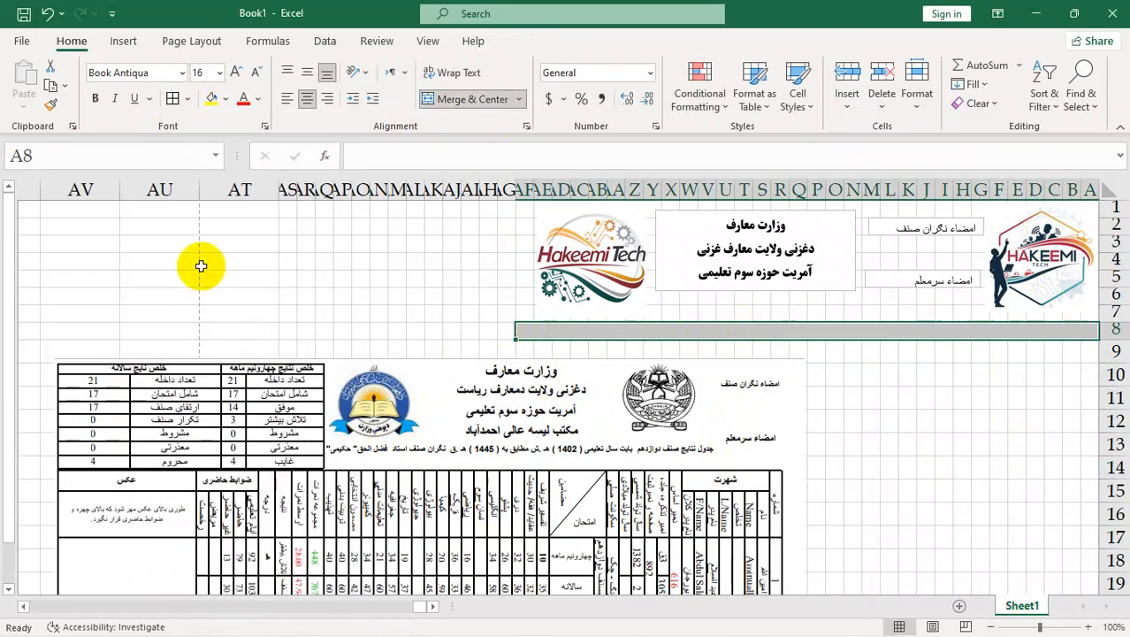
{"action": "left_click", "coordinate": [815, 421]}
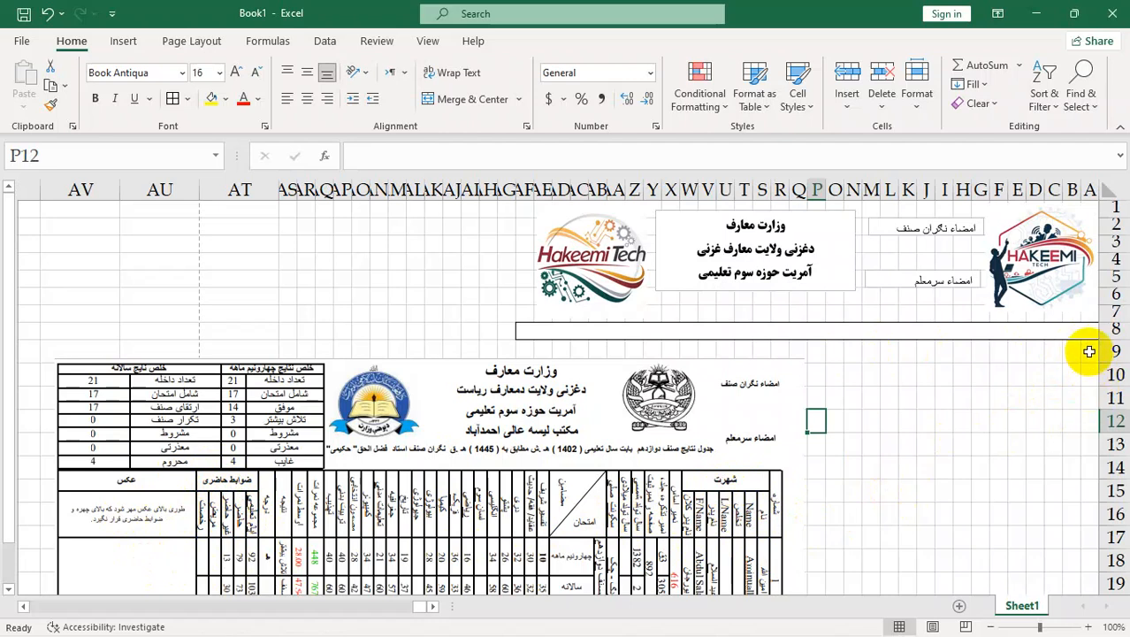
Merge B9:H9 into one header cell and B10:B11 into one cell.
{"action": "left_click_drag", "start_coordinate": [1087, 389], "coordinate": [1089, 353]}
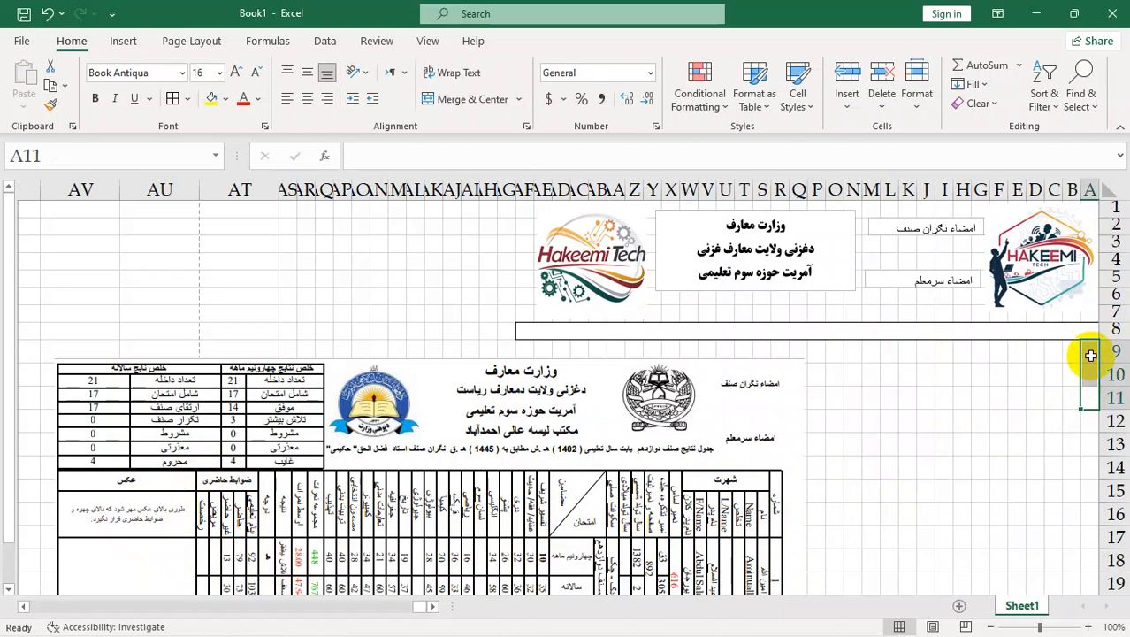
{"action": "left_click", "coordinate": [923, 443]}
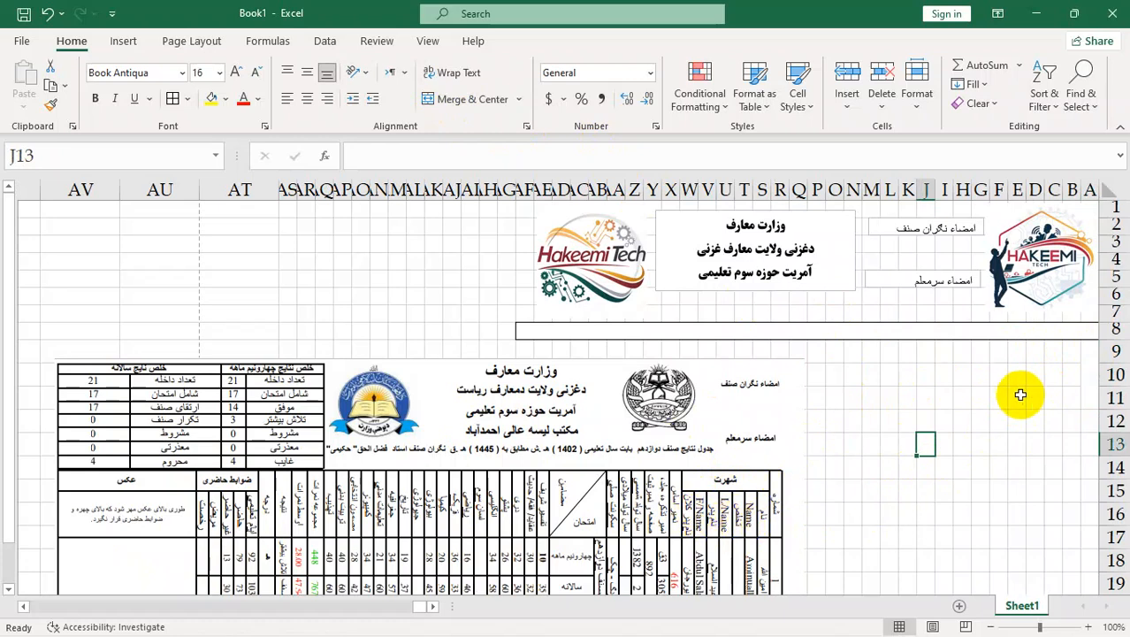
{"action": "left_click_drag", "start_coordinate": [1069, 353], "coordinate": [962, 350]}
{"action": "left_click", "coordinate": [456, 100]}
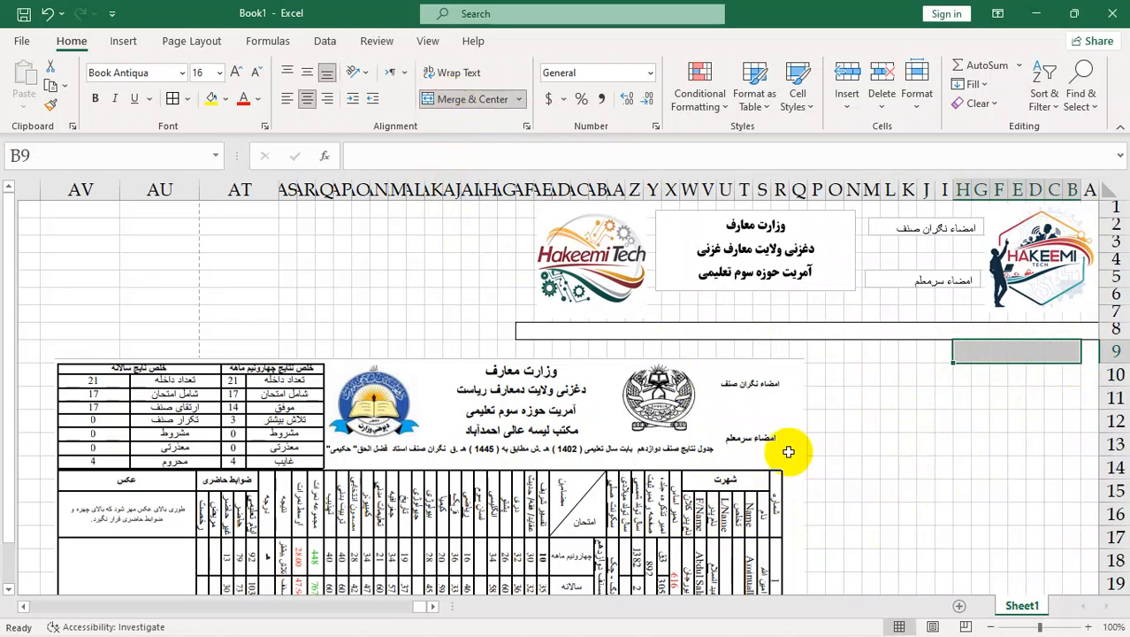
{"action": "left_click", "coordinate": [1072, 378]}
{"action": "left_click_drag", "start_coordinate": [1074, 392], "coordinate": [962, 402]}
{"action": "left_click", "coordinate": [492, 99]}
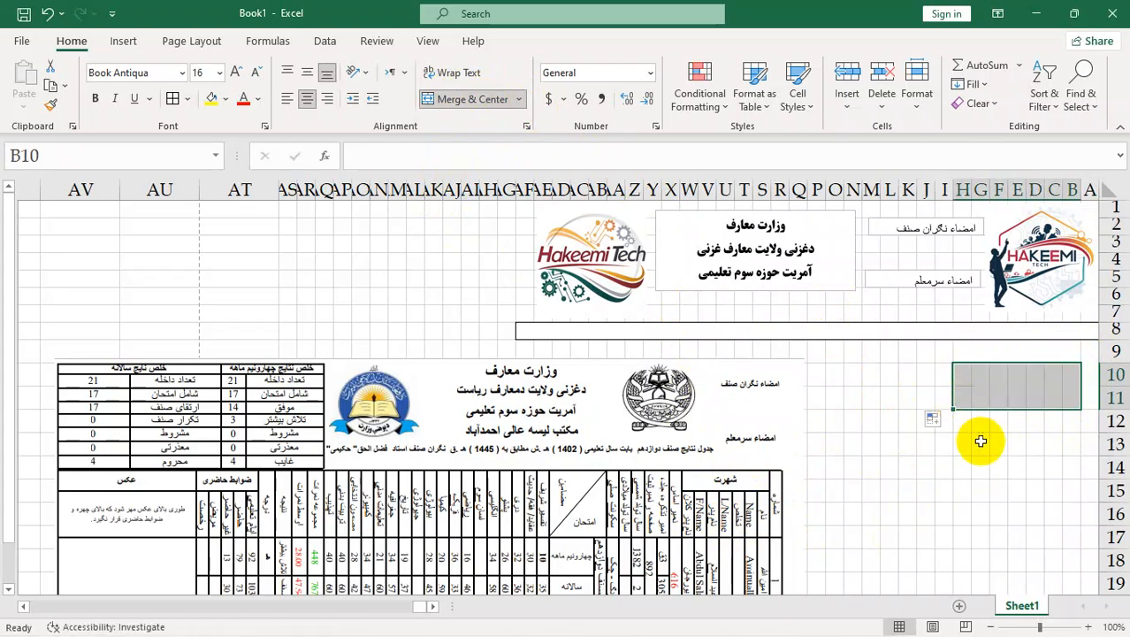
Merge I9:I11, fill the tall merged cells leftward, and move the reference picture down.
{"action": "left_click", "coordinate": [939, 362]}
{"action": "left_click_drag", "start_coordinate": [939, 362], "coordinate": [935, 400]}
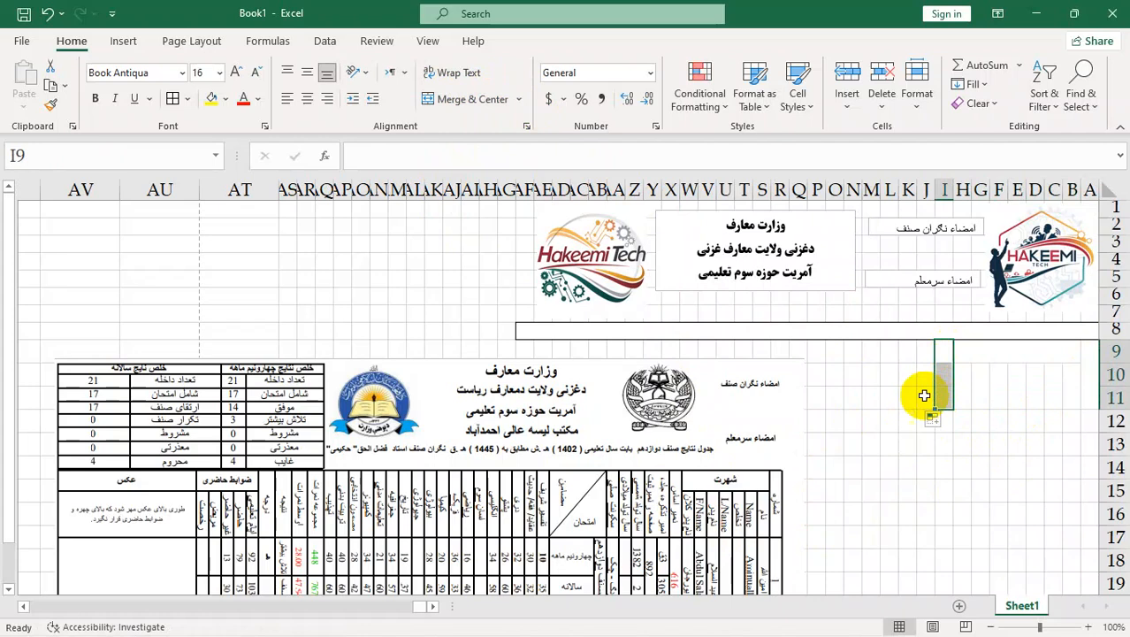
{"action": "left_click", "coordinate": [461, 98]}
{"action": "left_click_drag", "start_coordinate": [934, 412], "coordinate": [465, 428]}
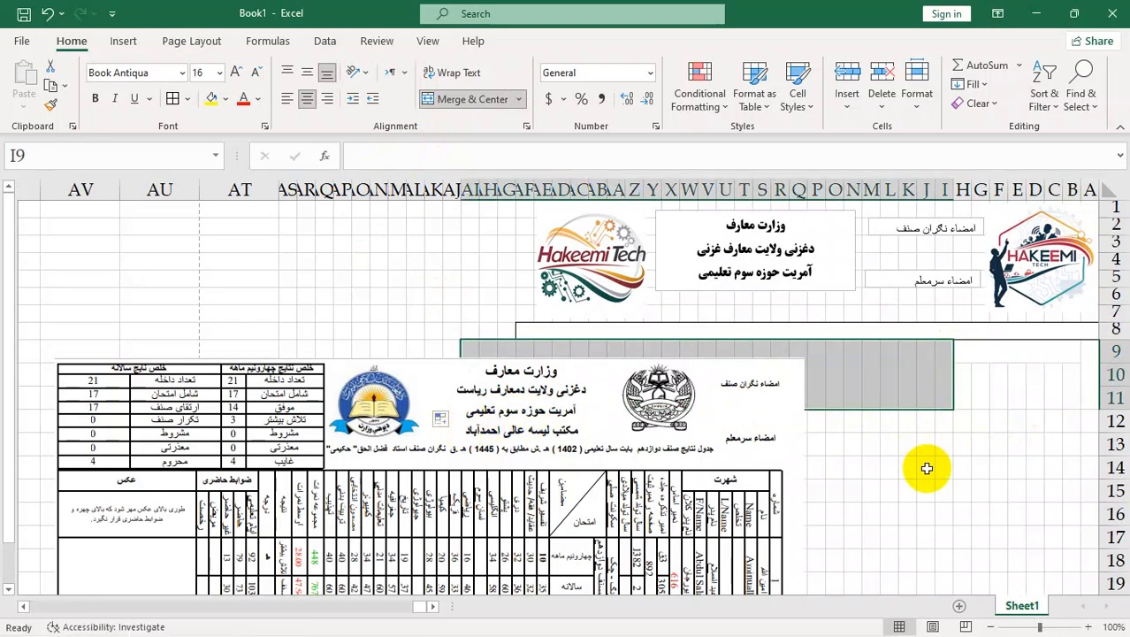
{"action": "left_click", "coordinate": [699, 399]}
{"action": "left_click_drag", "start_coordinate": [699, 399], "coordinate": [669, 477]}
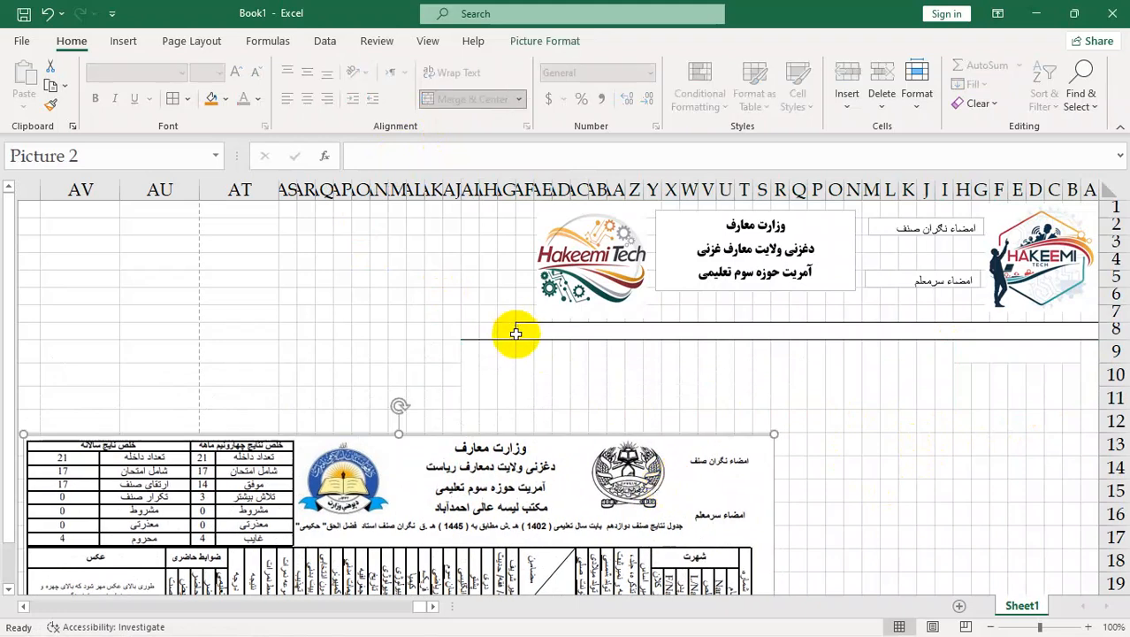
Apply All Borders to the rows 9–11 header range.
{"action": "left_click_drag", "start_coordinate": [462, 372], "coordinate": [1088, 372]}
{"action": "left_click", "coordinate": [175, 99]}
{"action": "left_click", "coordinate": [941, 443]}
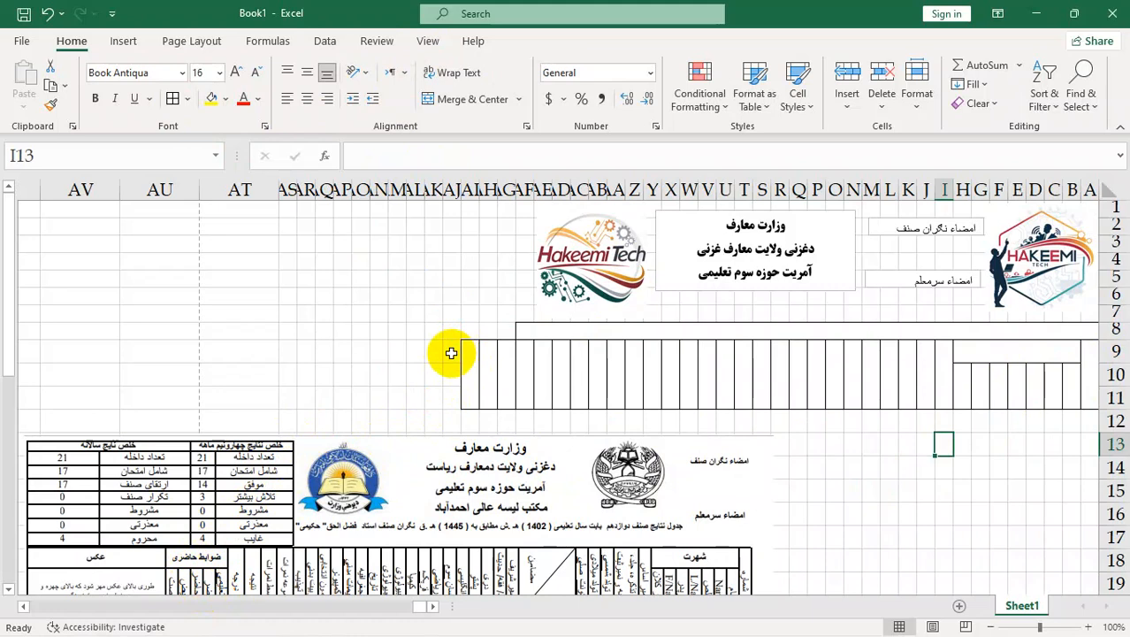
Copy the tall merged cell into AJ, merge AK9:AO9 and AK10:AK11, and fill leftward.
{"action": "left_click", "coordinate": [471, 386]}
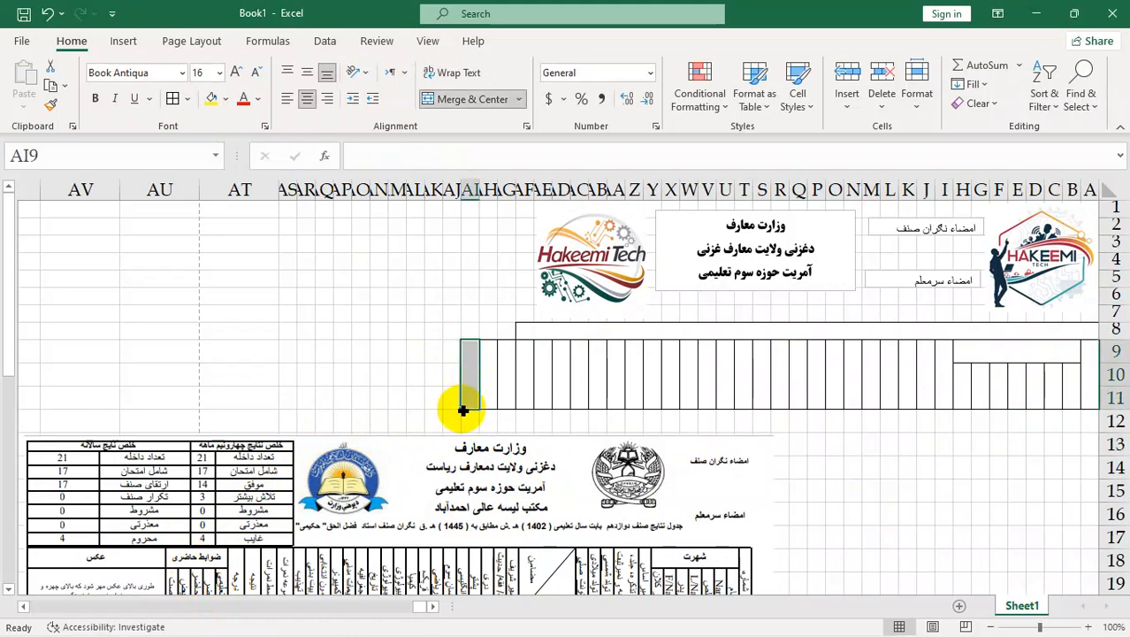
{"action": "left_click_drag", "start_coordinate": [452, 413], "coordinate": [450, 410]}
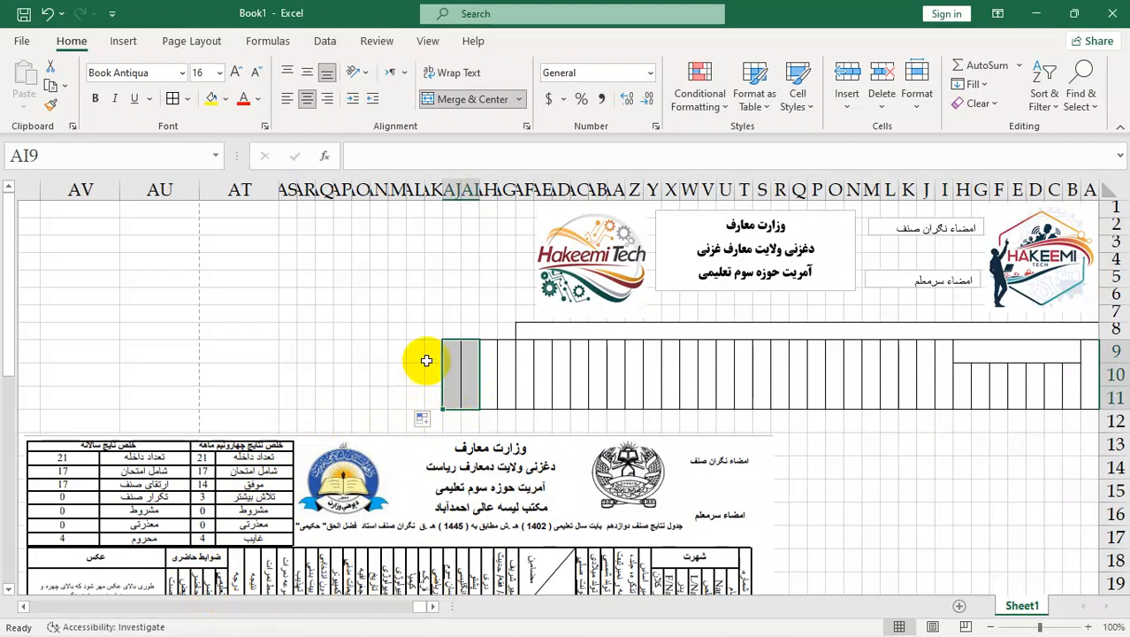
{"action": "left_click_drag", "start_coordinate": [429, 353], "coordinate": [363, 344]}
{"action": "left_click", "coordinate": [447, 101]}
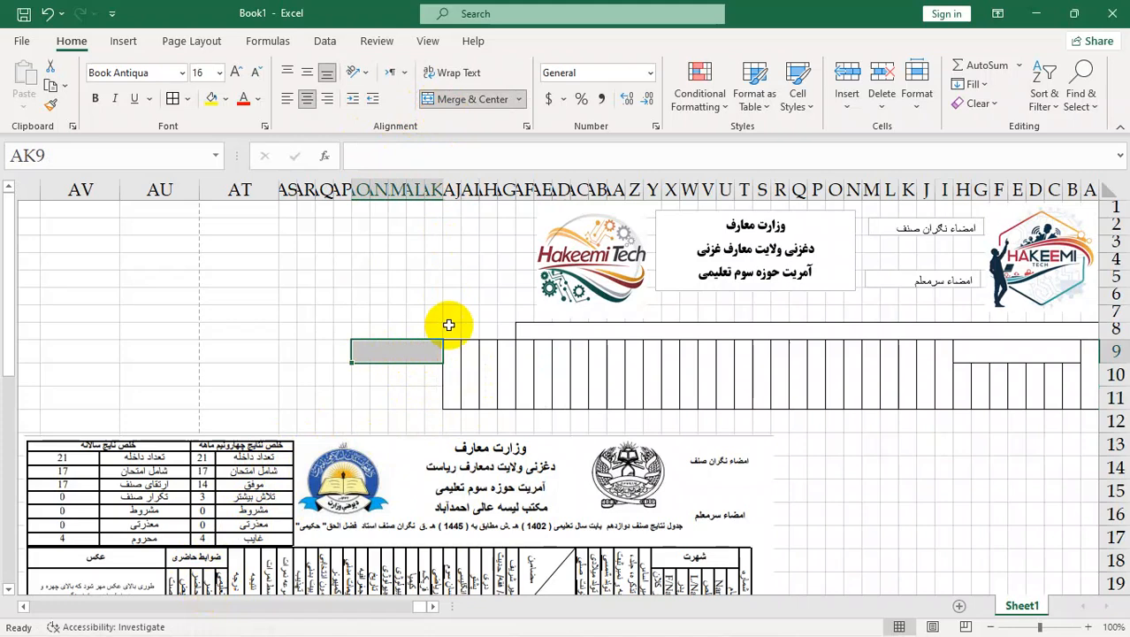
{"action": "left_click_drag", "start_coordinate": [435, 373], "coordinate": [434, 398]}
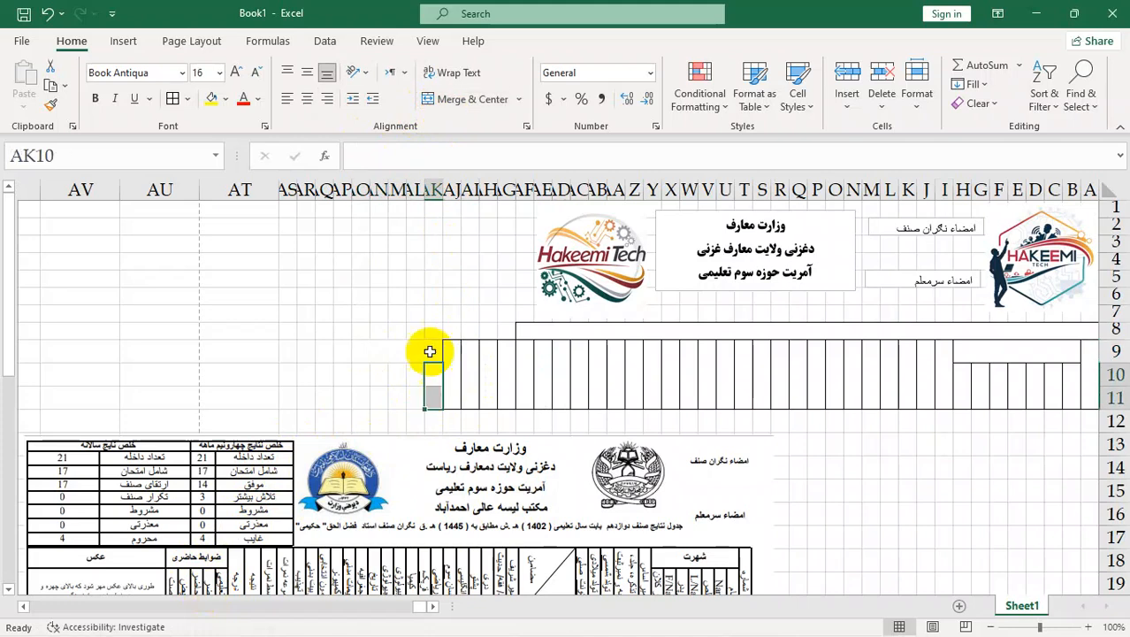
{"action": "left_click", "coordinate": [459, 104]}
{"action": "left_click_drag", "start_coordinate": [403, 408], "coordinate": [354, 399]}
Merge AP9:AT9 and AP10:AT11, then border the AK9:AT11 header block.
{"action": "left_click_drag", "start_coordinate": [373, 346], "coordinate": [400, 371]}
{"action": "left_click", "coordinate": [174, 104]}
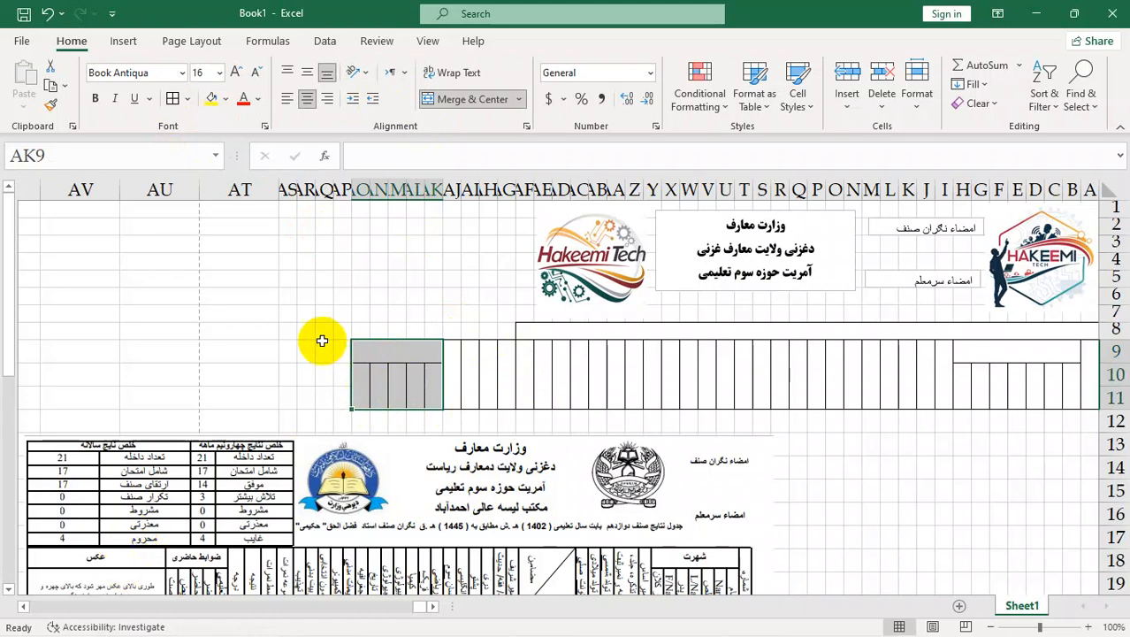
{"action": "left_click_drag", "start_coordinate": [345, 356], "coordinate": [240, 354]}
{"action": "left_click", "coordinate": [431, 101]}
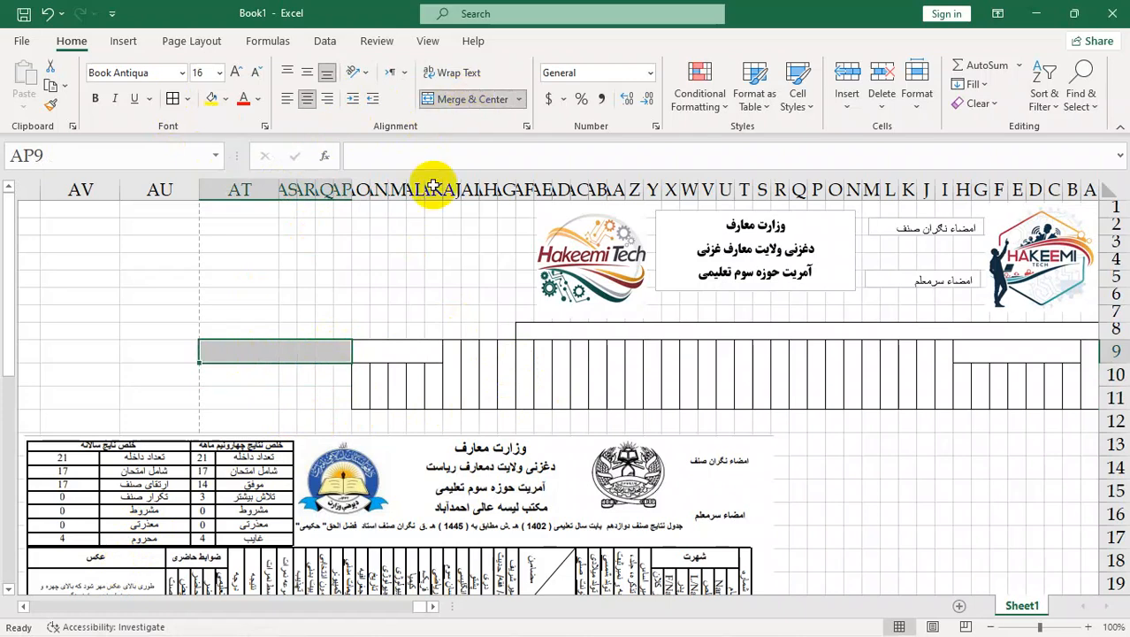
{"action": "left_click_drag", "start_coordinate": [336, 374], "coordinate": [257, 399]}
{"action": "left_click", "coordinate": [449, 100]}
{"action": "left_click_drag", "start_coordinate": [267, 353], "coordinate": [369, 369]}
{"action": "left_click", "coordinate": [174, 100]}
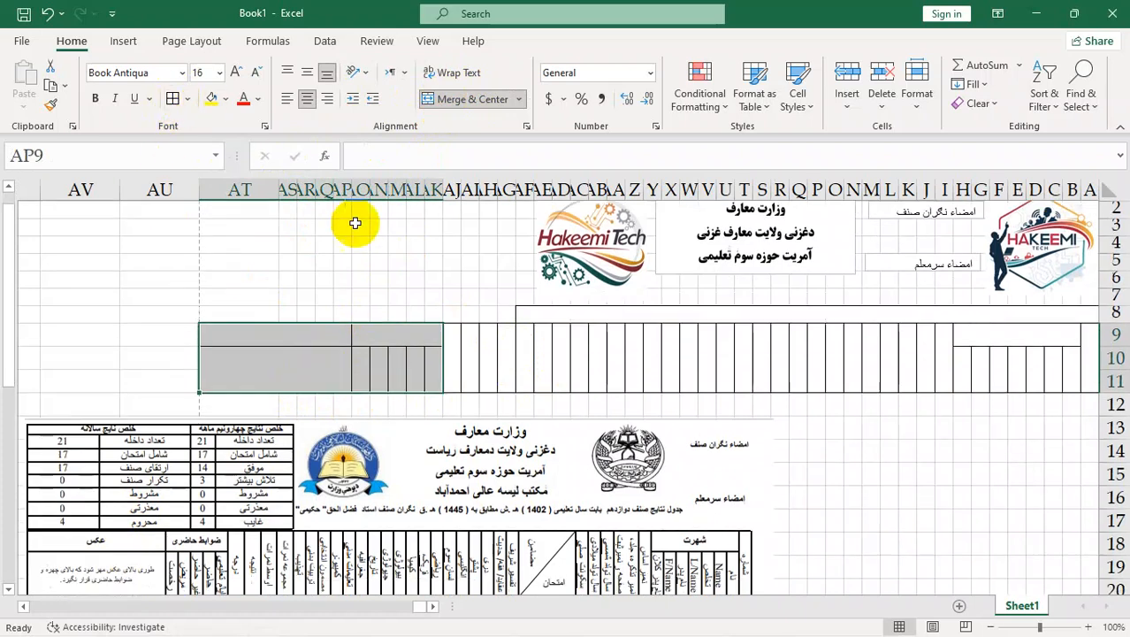
Move the reference results picture up beside the header grid.
{"action": "scroll", "coordinate": [356, 222], "scroll_direction": "down", "scroll_amount": 1}
{"action": "left_click", "coordinate": [311, 535]}
{"action": "left_click_drag", "start_coordinate": [311, 535], "coordinate": [293, 480]}
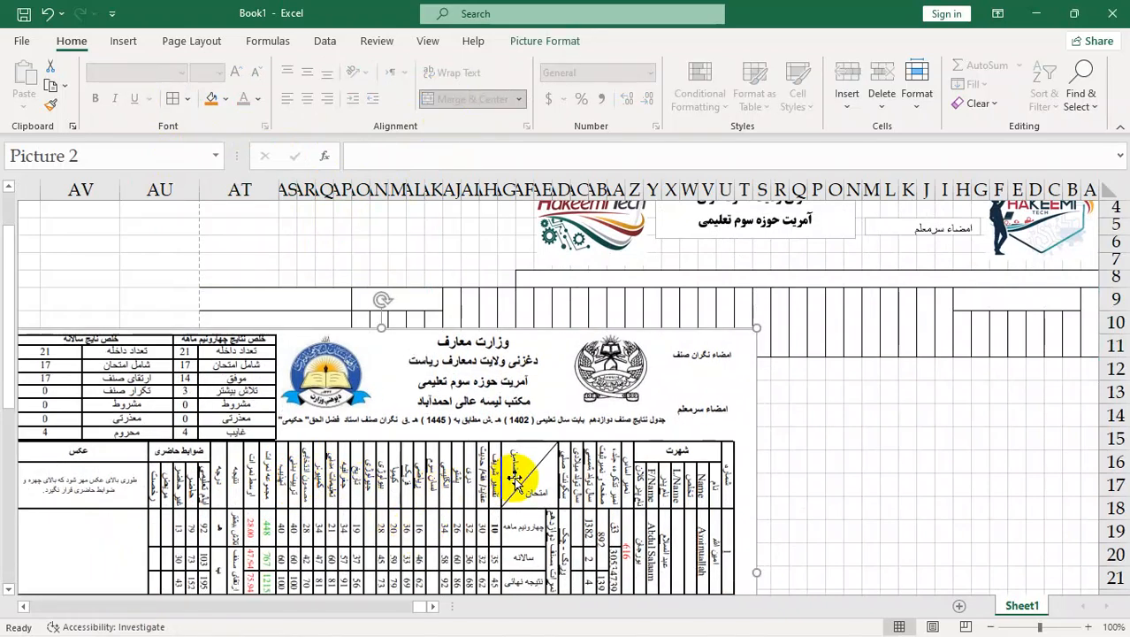
Shift the reference picture to compare columns, then make row 12 36 points tall.
{"action": "left_click_drag", "start_coordinate": [501, 497], "coordinate": [396, 408]}
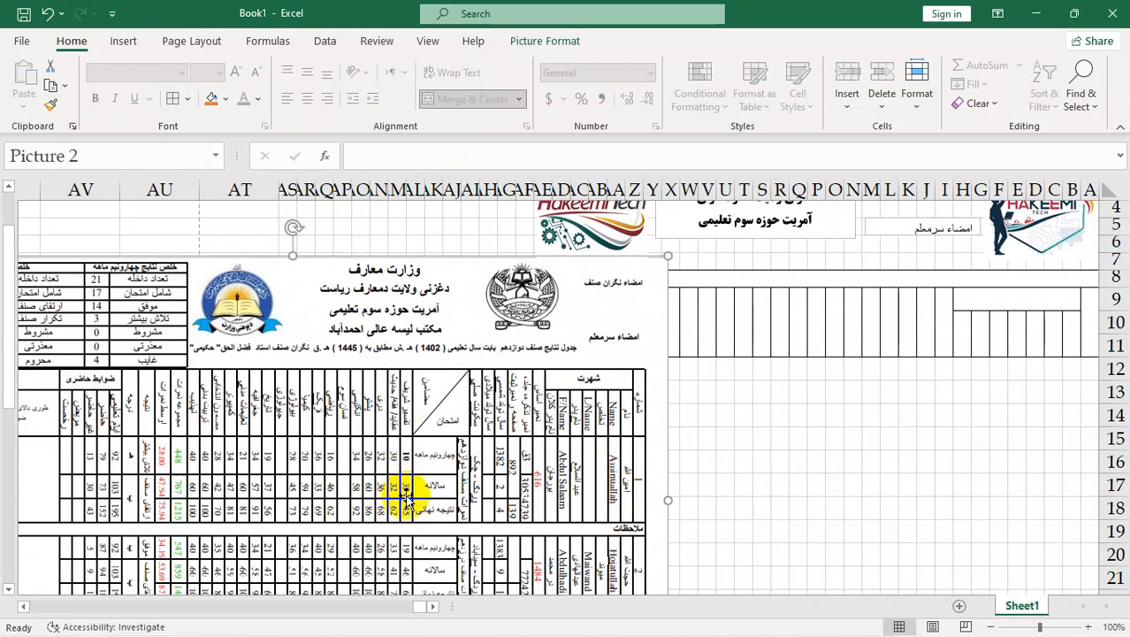
{"action": "left_click_drag", "start_coordinate": [404, 495], "coordinate": [286, 495]}
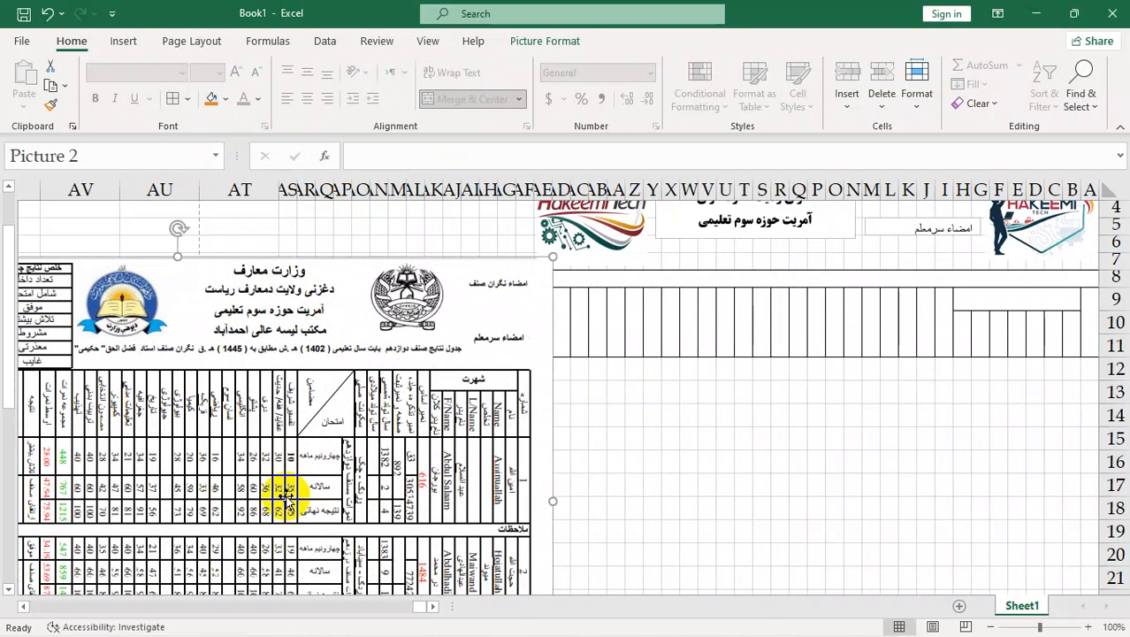
{"action": "left_click_drag", "start_coordinate": [222, 472], "coordinate": [470, 486]}
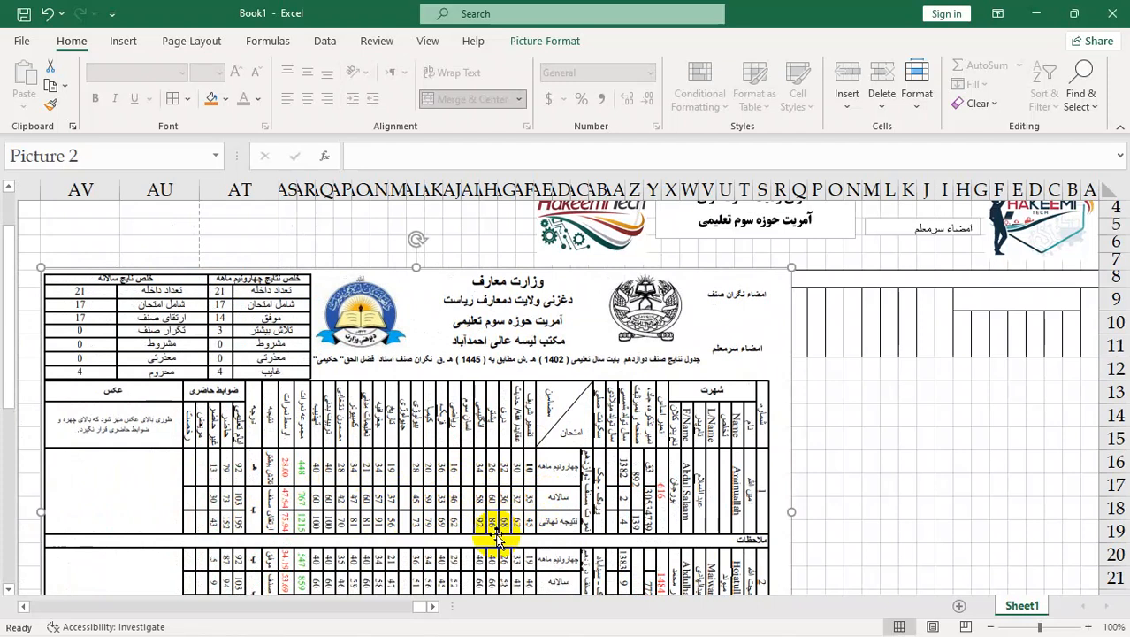
{"action": "left_click_drag", "start_coordinate": [521, 497], "coordinate": [424, 498]}
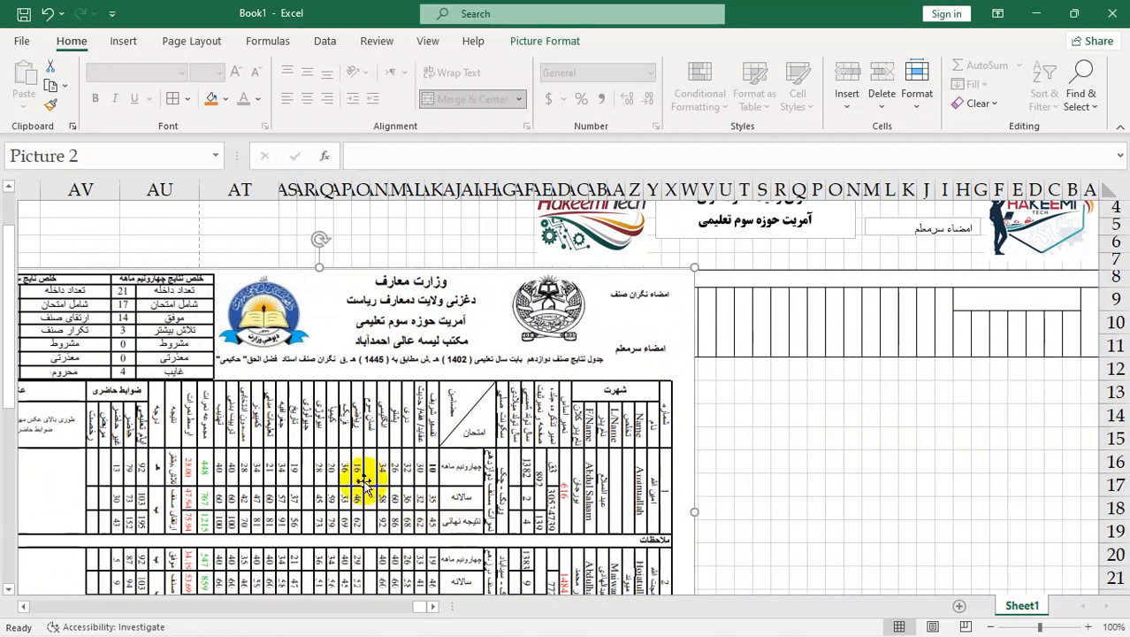
{"action": "left_click_drag", "start_coordinate": [1116, 373], "coordinate": [1110, 471]}
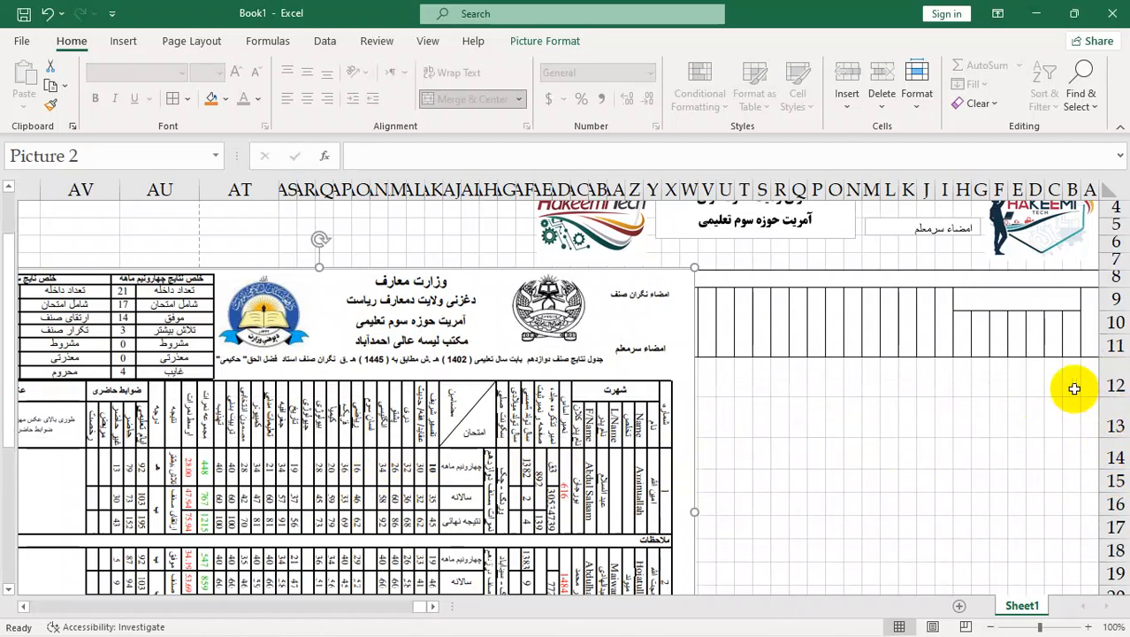
{"action": "left_click_drag", "start_coordinate": [1082, 381], "coordinate": [1086, 458]}
Merge A12:A14 and fill the merged cell format leftward along row 12.
{"action": "left_click", "coordinate": [455, 101]}
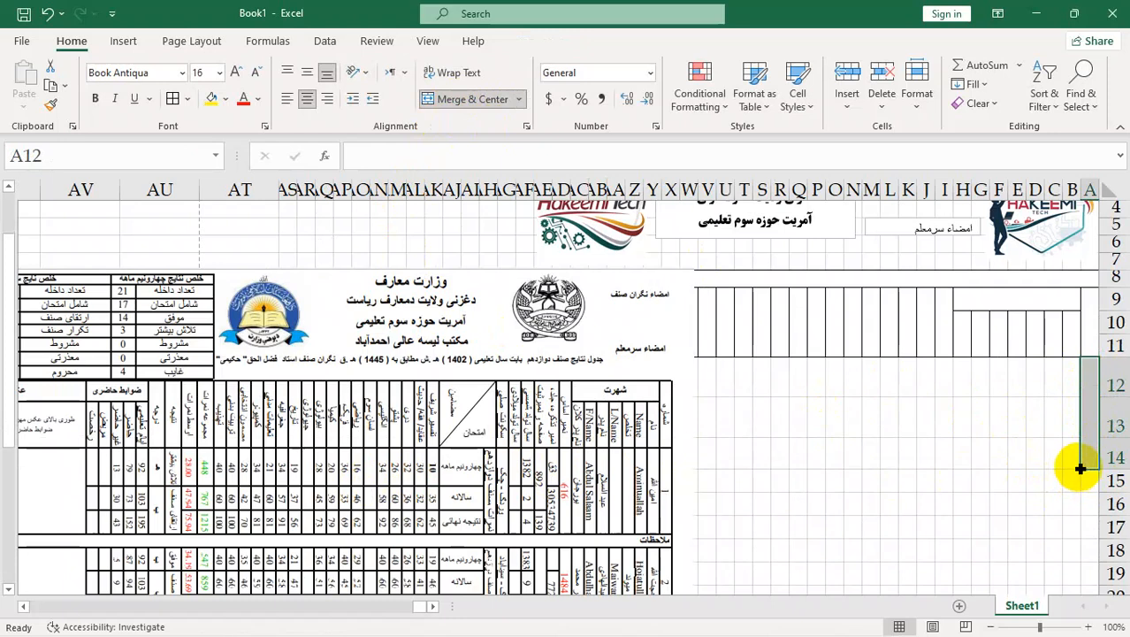
{"action": "left_click_drag", "start_coordinate": [1079, 467], "coordinate": [893, 457]}
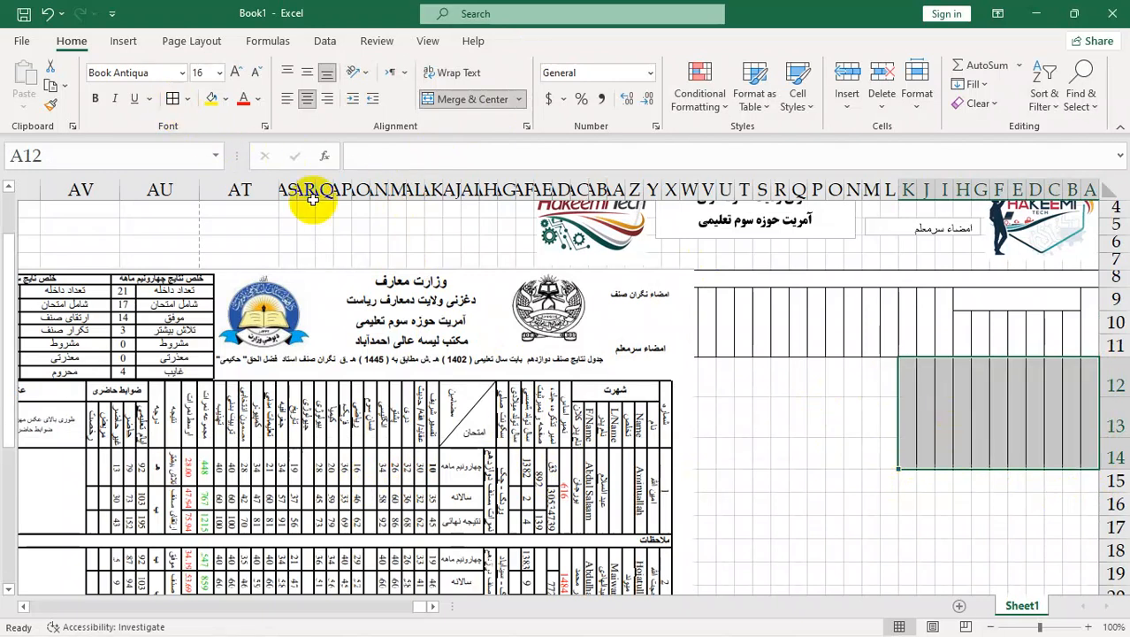
{"action": "left_click", "coordinate": [980, 550]}
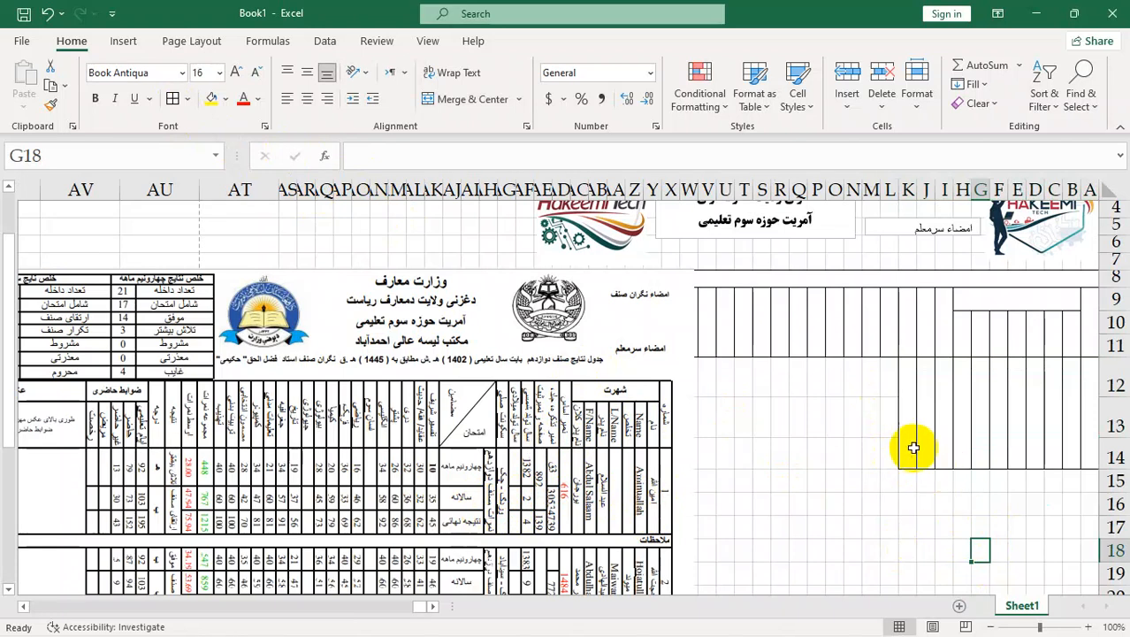
Check the merged cells along row 12 and extend the fill from K12:K14 further left.
{"action": "left_click", "coordinate": [1090, 433]}
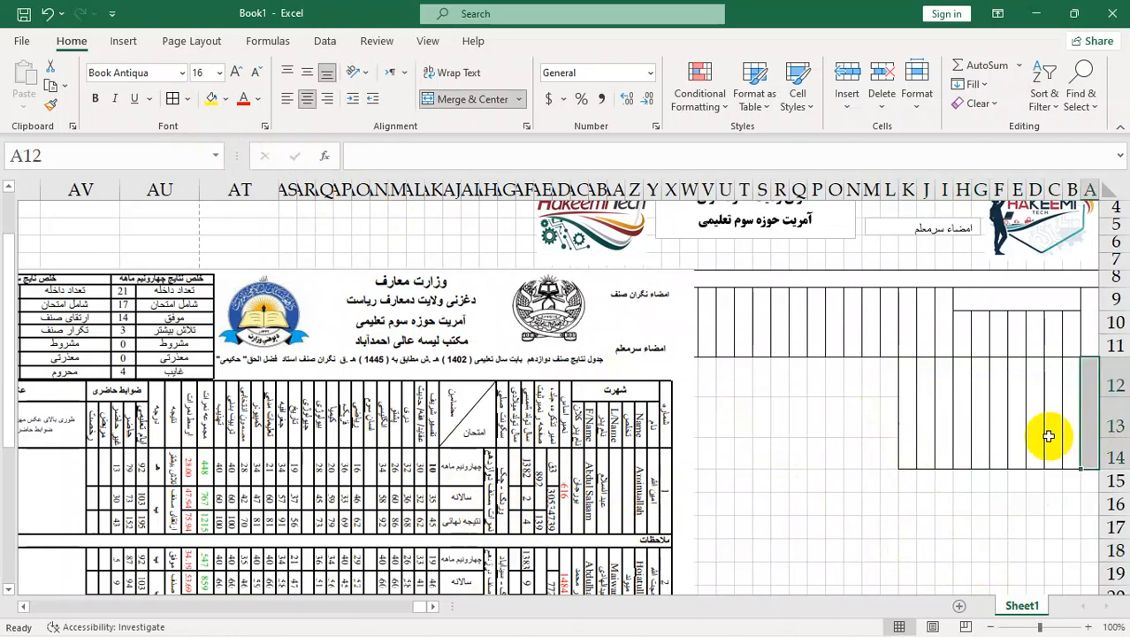
{"action": "left_click", "coordinate": [1048, 436]}
{"action": "key", "text": "Left"}
{"action": "key", "text": "Left"}
{"action": "key", "text": "Left"}
{"action": "key", "text": "Left"}
{"action": "key", "text": "Left"}
{"action": "key", "text": "Left"}
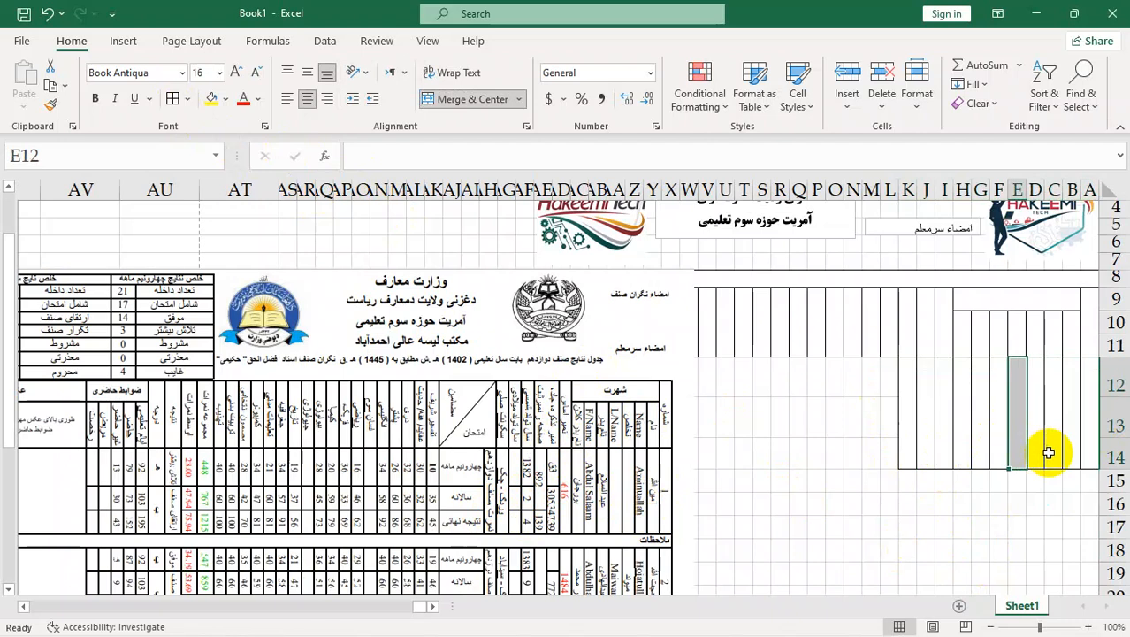
{"action": "key", "text": "Left"}
{"action": "key", "text": "Left"}
{"action": "key", "text": "Left"}
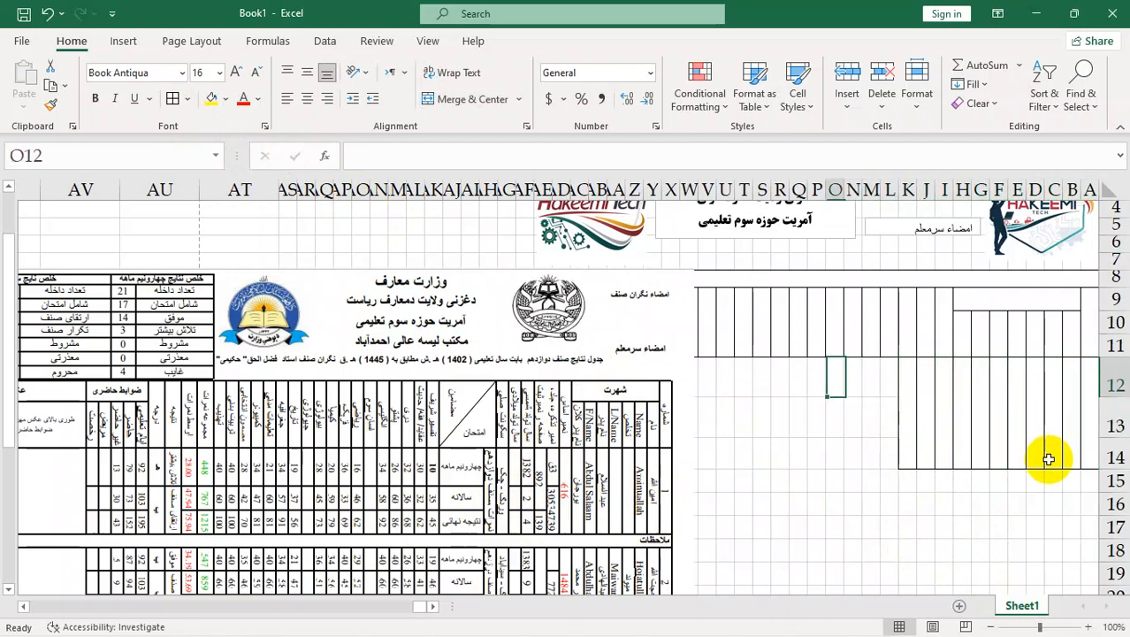
{"action": "left_click", "coordinate": [905, 467]}
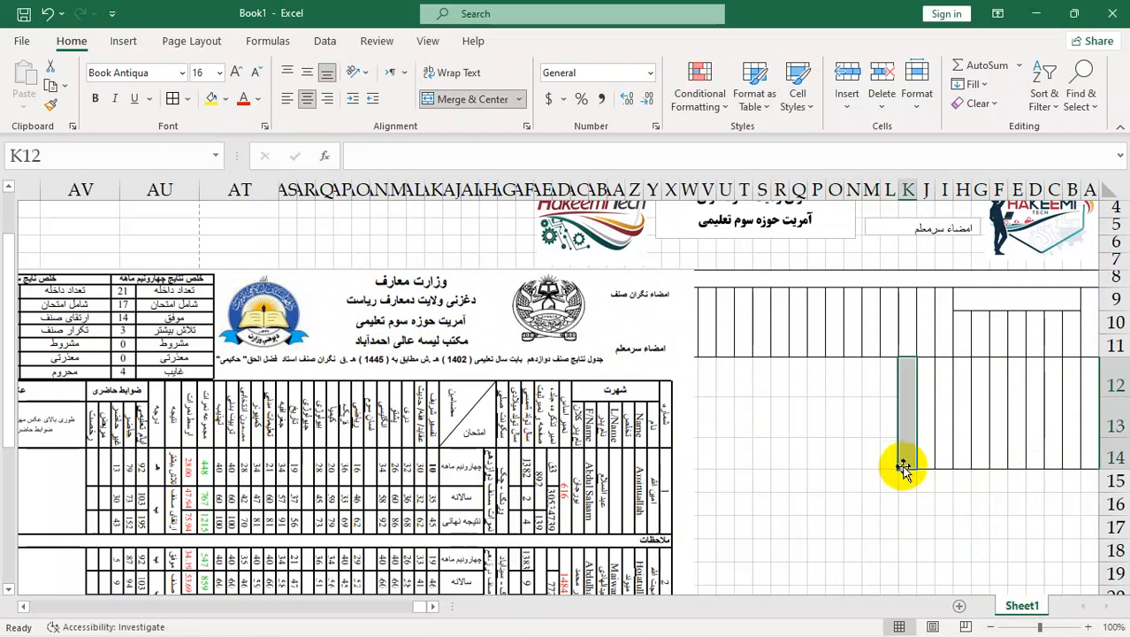
{"action": "left_click_drag", "start_coordinate": [886, 468], "coordinate": [838, 468]}
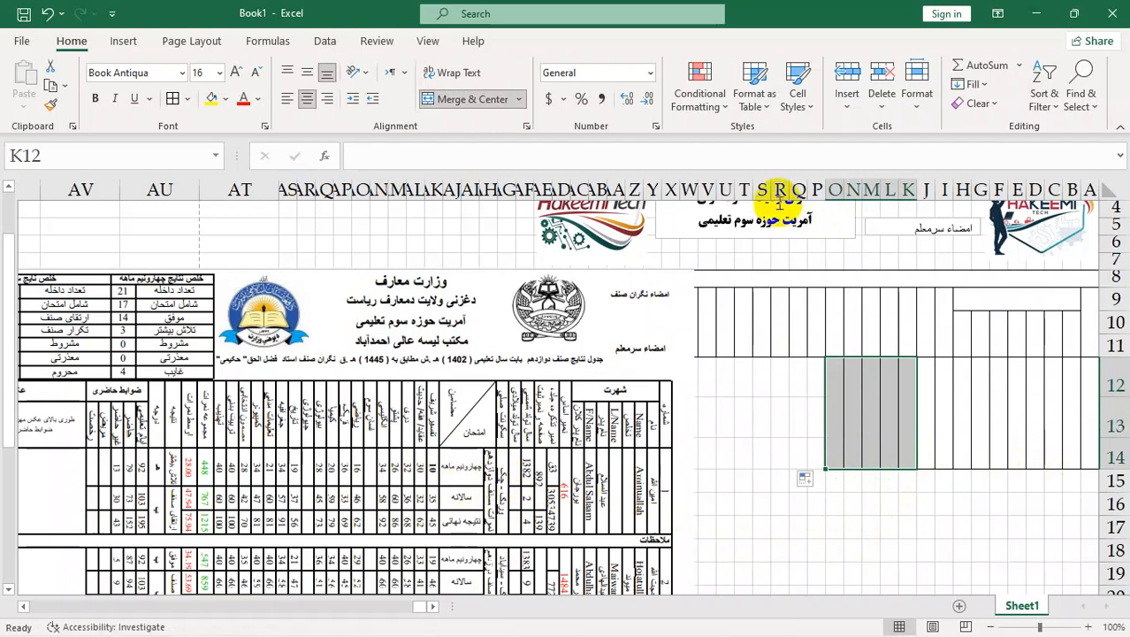
Widen column P and move the reference picture down out of the way.
{"action": "left_click_drag", "start_coordinate": [800, 196], "coordinate": [786, 193]}
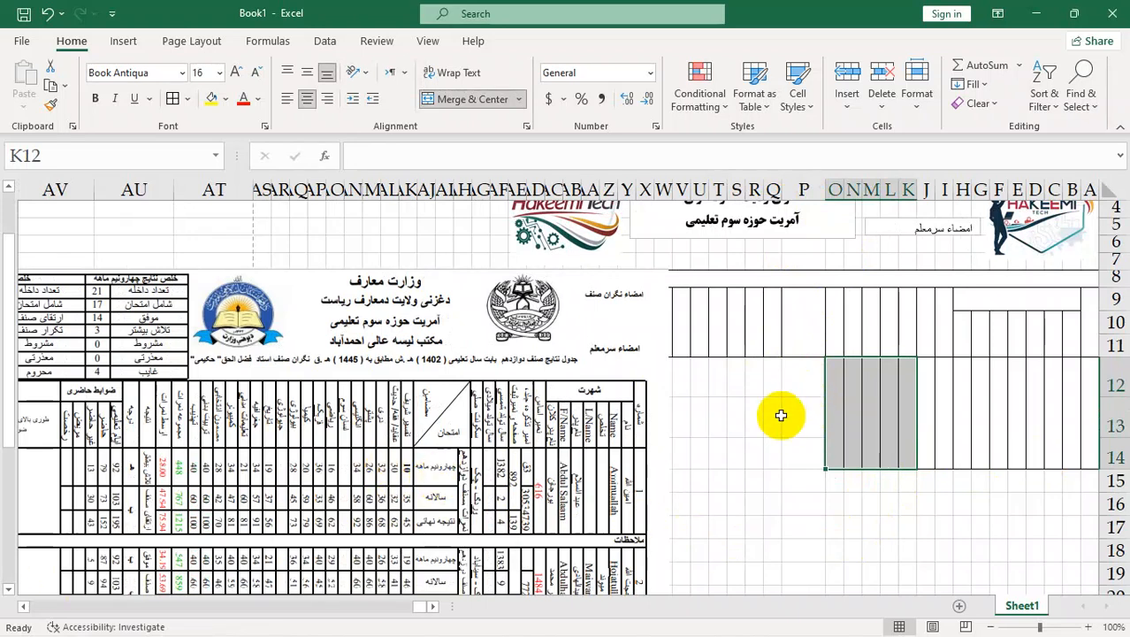
{"action": "left_click_drag", "start_coordinate": [772, 378], "coordinate": [681, 437]}
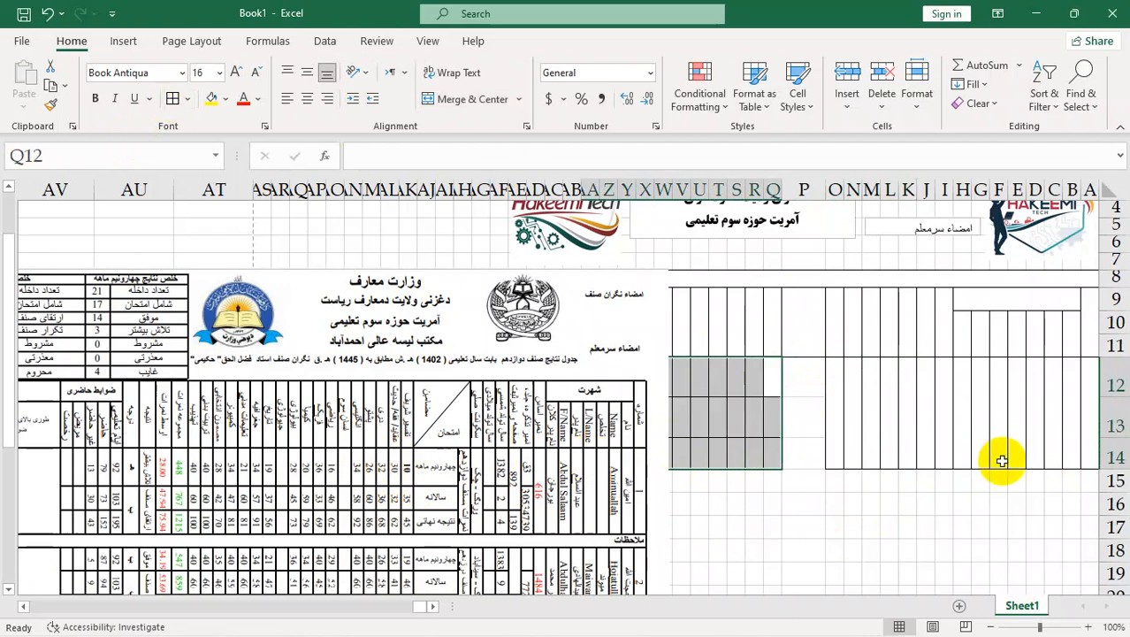
{"action": "left_click_drag", "start_coordinate": [820, 387], "coordinate": [796, 453]}
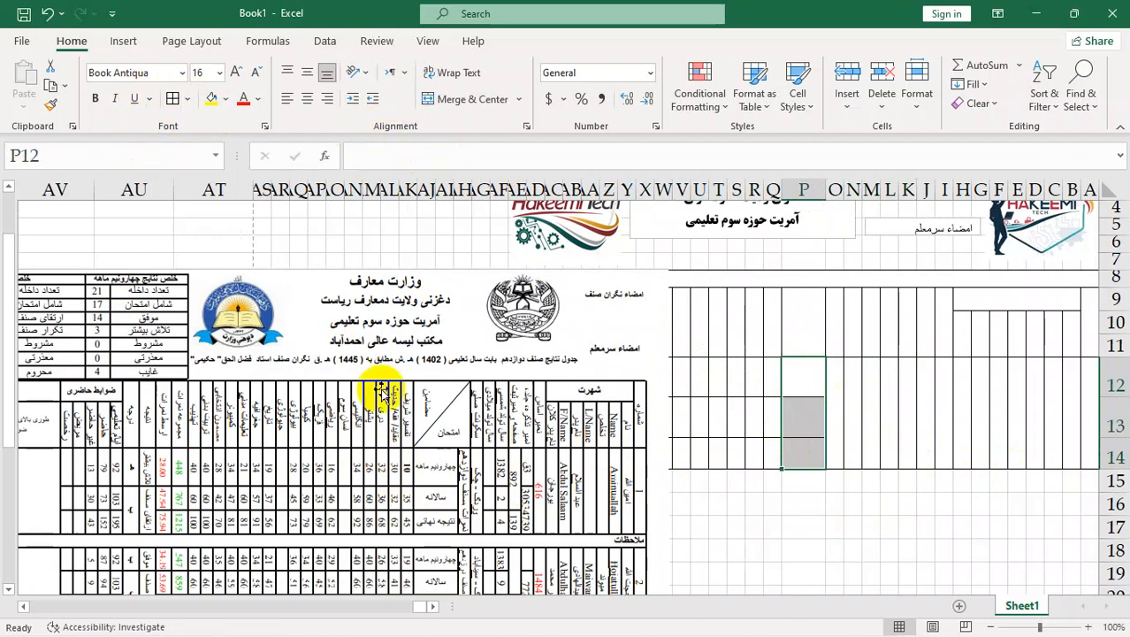
{"action": "left_click_drag", "start_coordinate": [301, 482], "coordinate": [586, 382]}
{"action": "left_click_drag", "start_coordinate": [511, 215], "coordinate": [564, 464]}
{"action": "left_click_drag", "start_coordinate": [570, 398], "coordinate": [368, 348]}
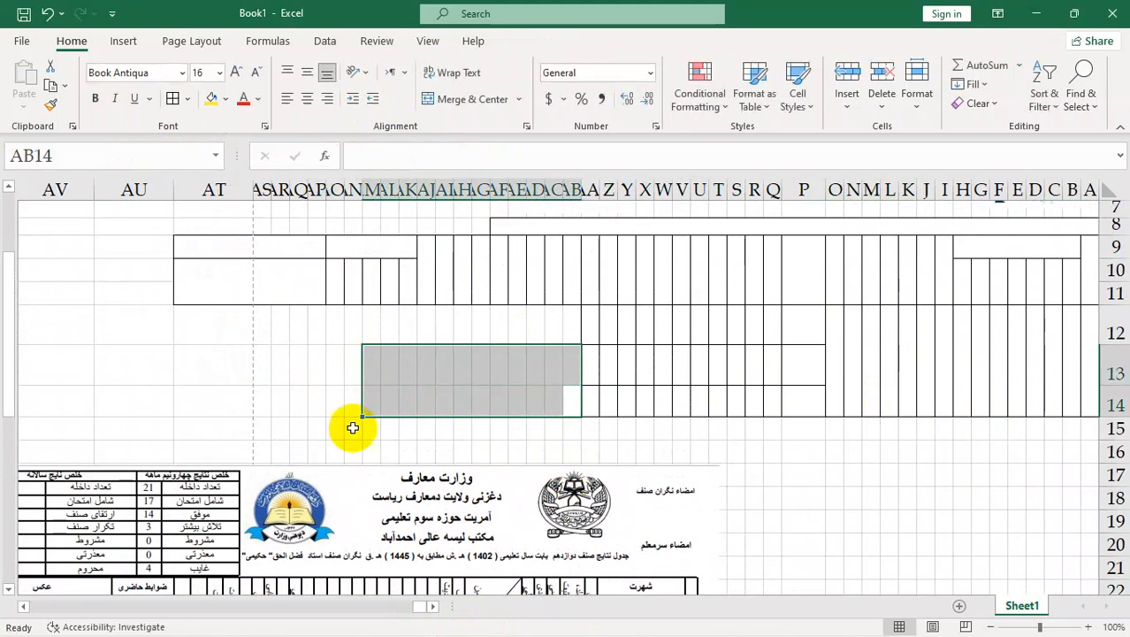
Apply All Borders to the remaining rows 12–14 cells out to column AT.
{"action": "left_click", "coordinate": [320, 495]}
{"action": "left_click_drag", "start_coordinate": [320, 495], "coordinate": [414, 595]}
{"action": "left_click_drag", "start_coordinate": [575, 396], "coordinate": [267, 318]}
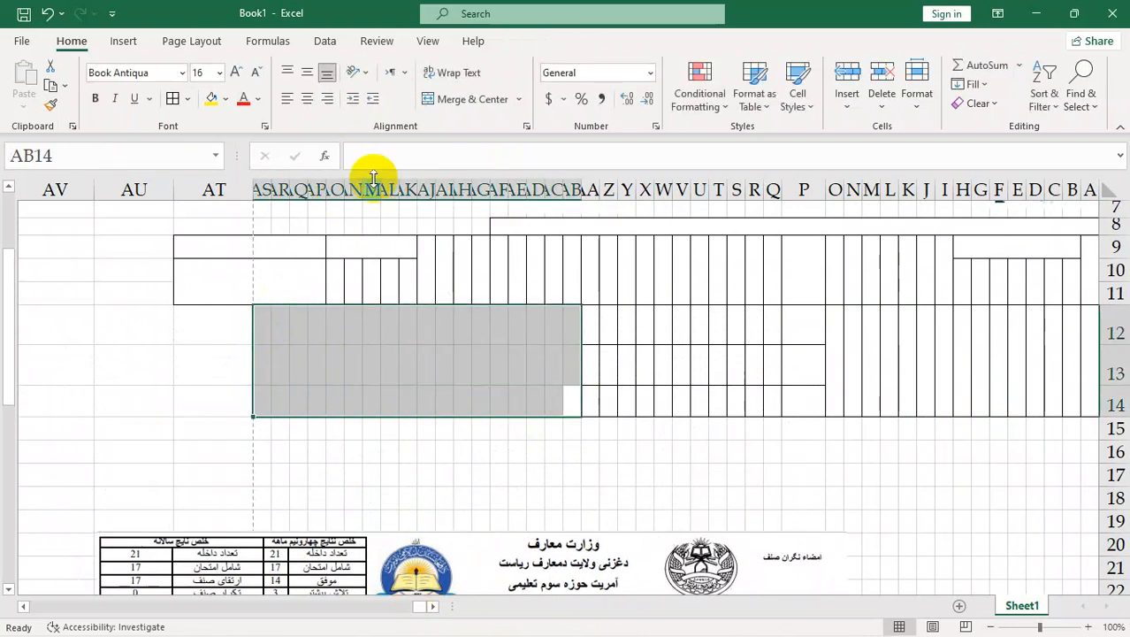
{"action": "left_click", "coordinate": [172, 100]}
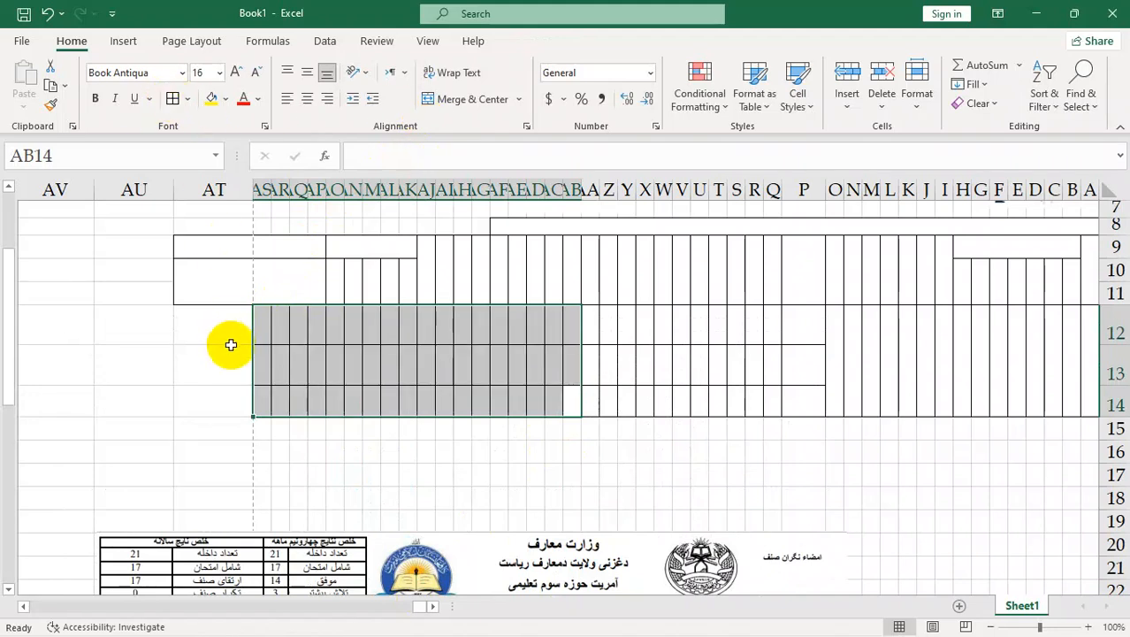
Merge AT12:AT14 and bring the reference picture up to compare headers.
{"action": "left_click_drag", "start_coordinate": [328, 592], "coordinate": [371, 480]}
{"action": "left_click_drag", "start_coordinate": [238, 333], "coordinate": [225, 409]}
{"action": "left_click", "coordinate": [462, 101]}
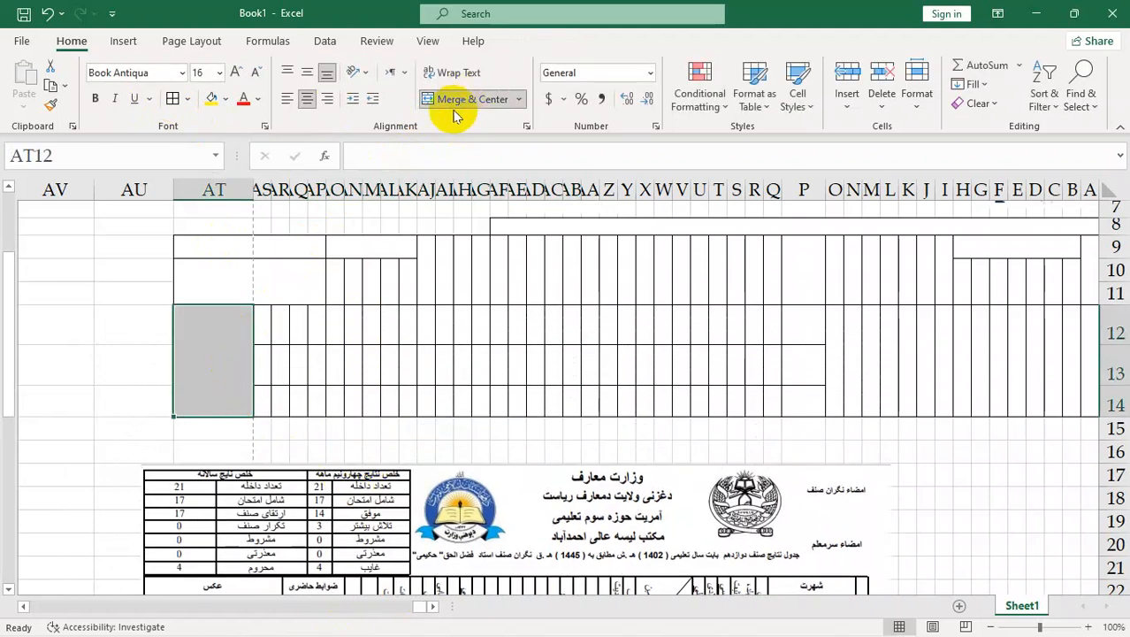
{"action": "left_click_drag", "start_coordinate": [400, 482], "coordinate": [304, 378]}
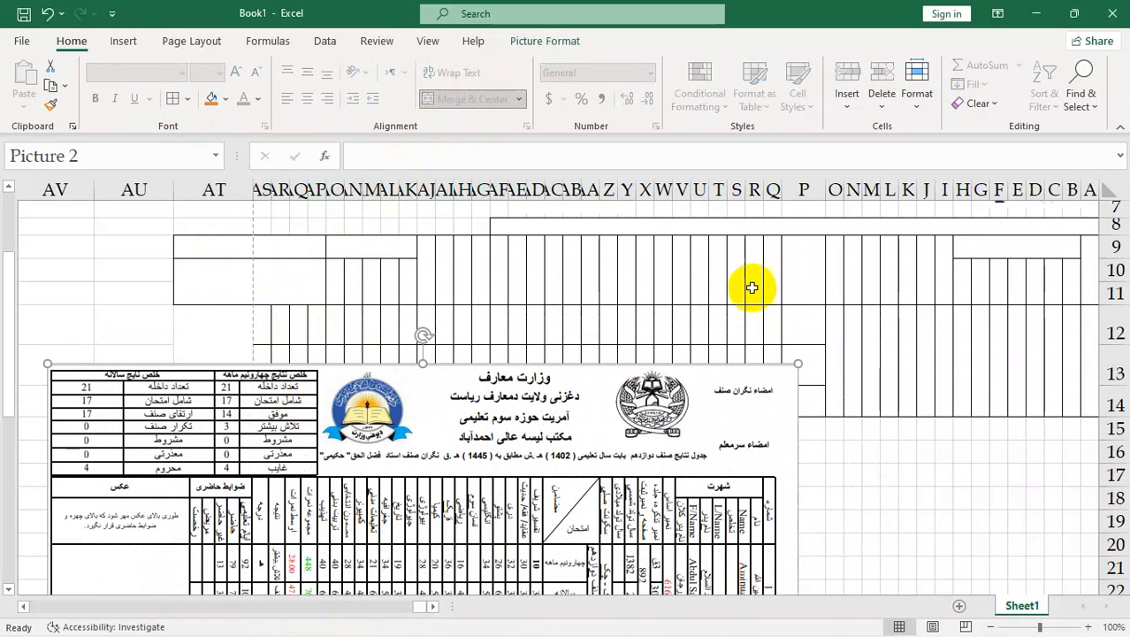
Try moving the reference results picture up over the grid, then bring it back down.
{"action": "left_click", "coordinate": [716, 268]}
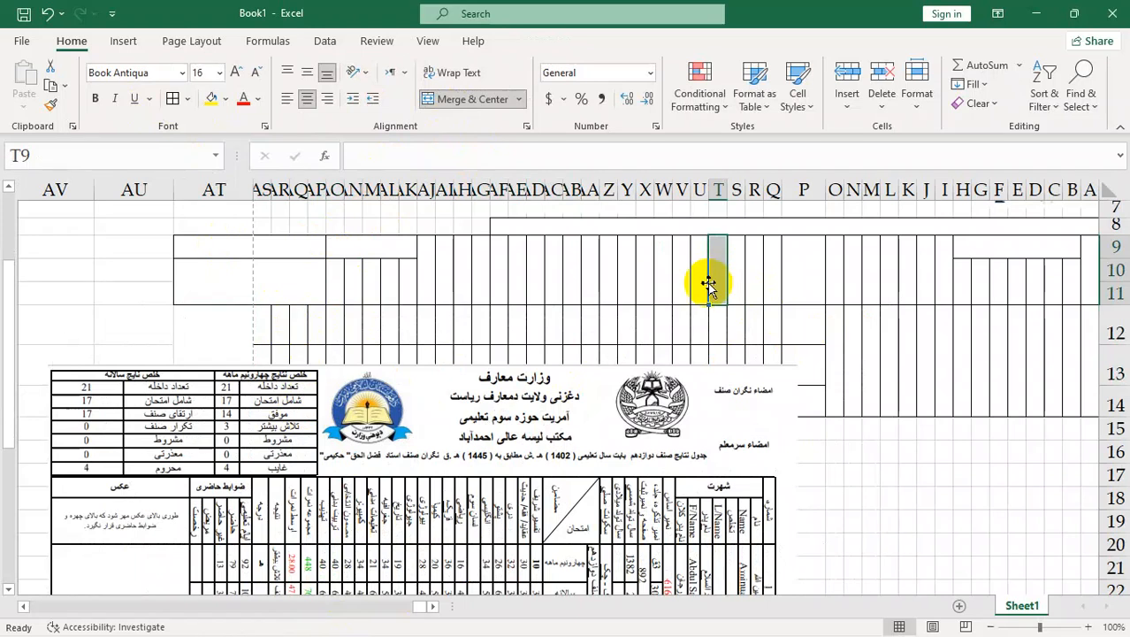
{"action": "left_click_drag", "start_coordinate": [578, 511], "coordinate": [625, 438]}
{"action": "left_click_drag", "start_coordinate": [580, 492], "coordinate": [550, 494]}
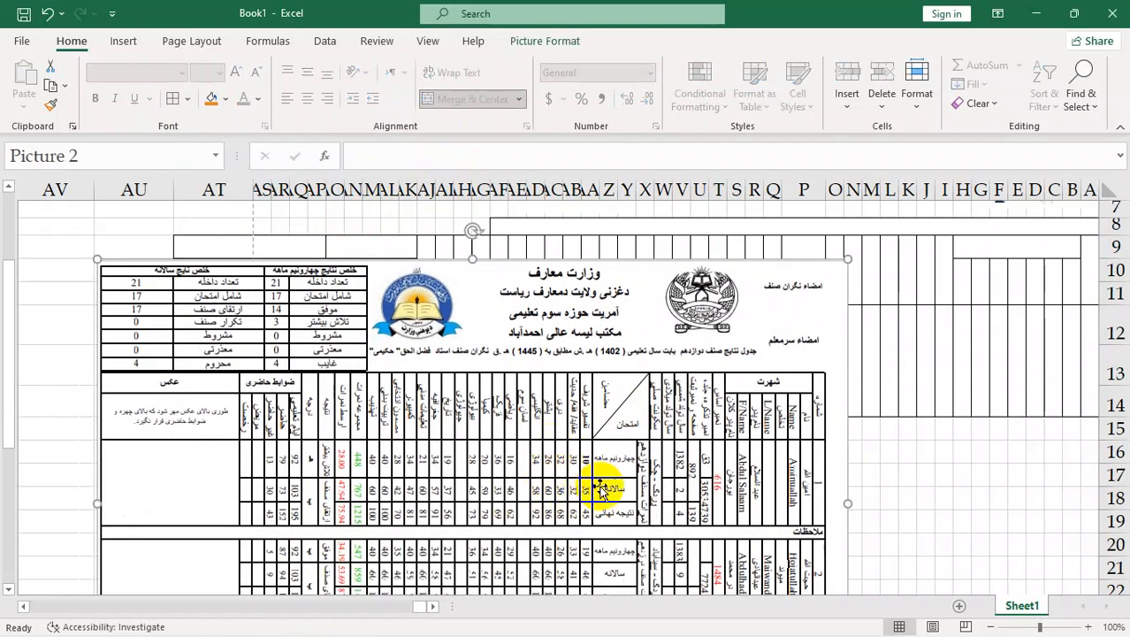
{"action": "key", "text": "ctrl+z"}
{"action": "key", "text": "ctrl+z"}
{"action": "left_click_drag", "start_coordinate": [623, 504], "coordinate": [565, 376]}
{"action": "left_click_drag", "start_coordinate": [623, 446], "coordinate": [554, 576]}
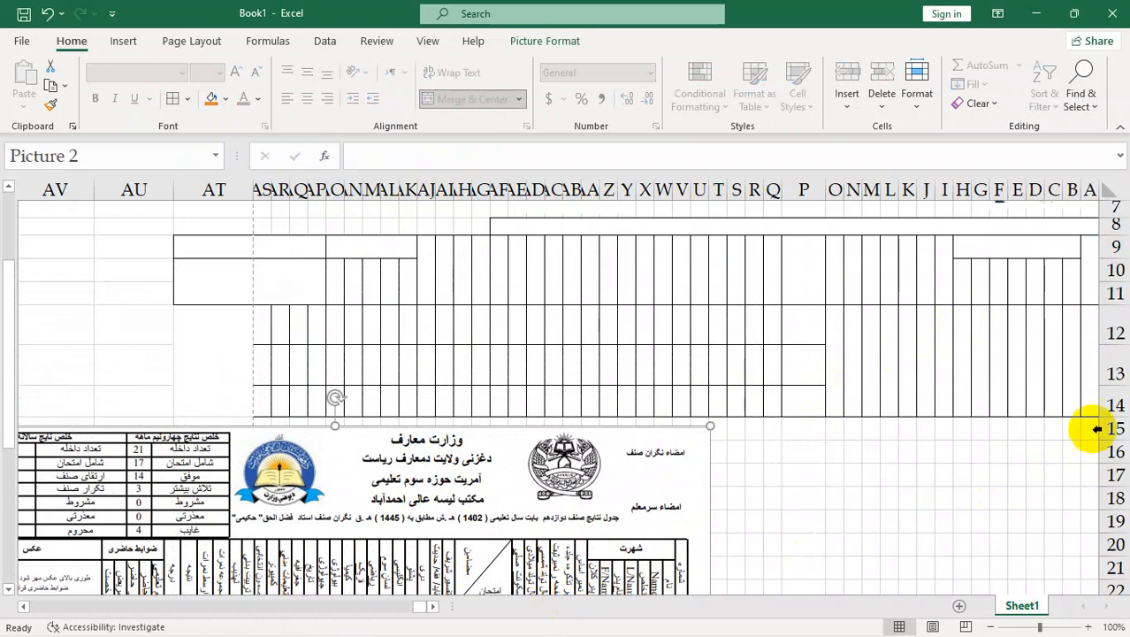
Shrink row 15 to 10.5 points and merge its strip into one cell with a bottom border.
{"action": "left_click_drag", "start_coordinate": [1119, 434], "coordinate": [240, 431]}
{"action": "left_click", "coordinate": [1120, 424]}
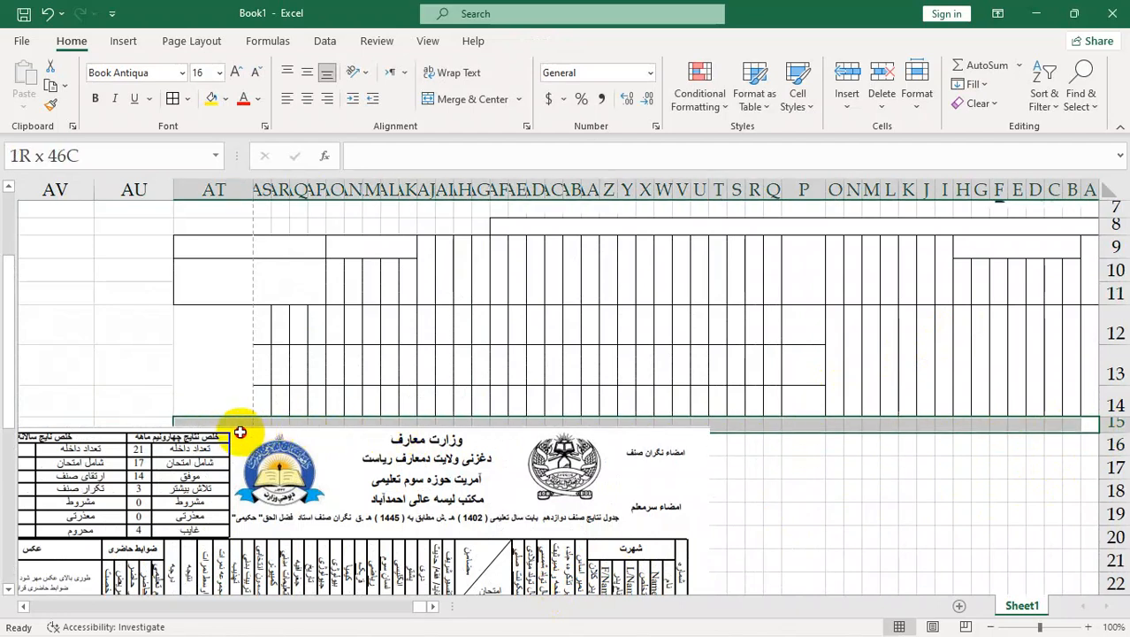
{"action": "left_click", "coordinate": [446, 98]}
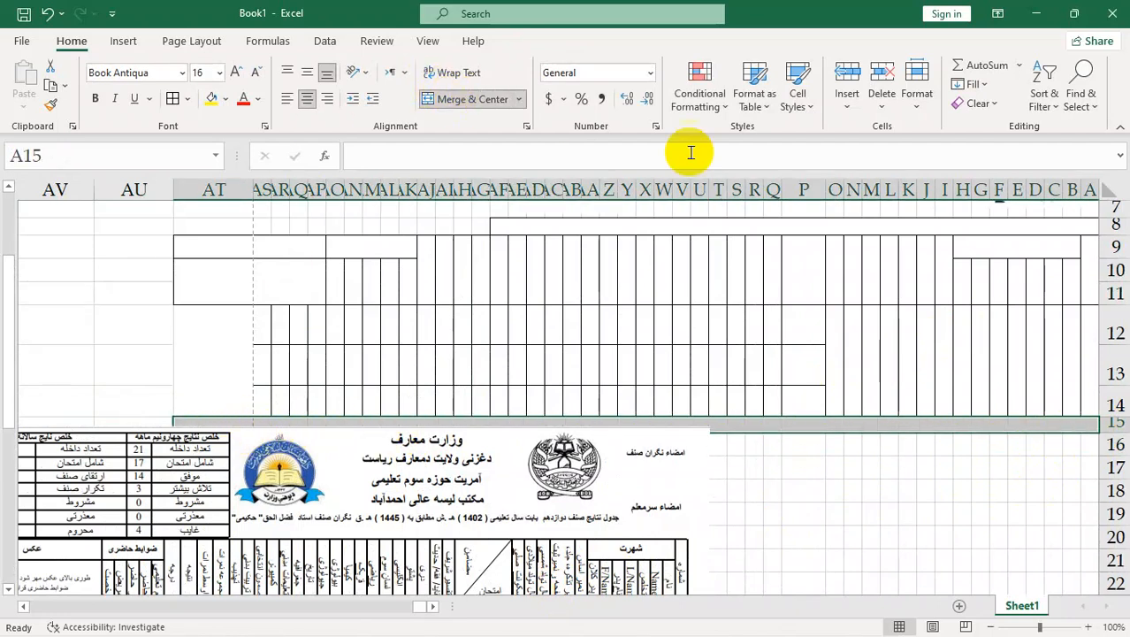
{"action": "left_click", "coordinate": [172, 98]}
{"action": "left_click", "coordinate": [941, 535]}
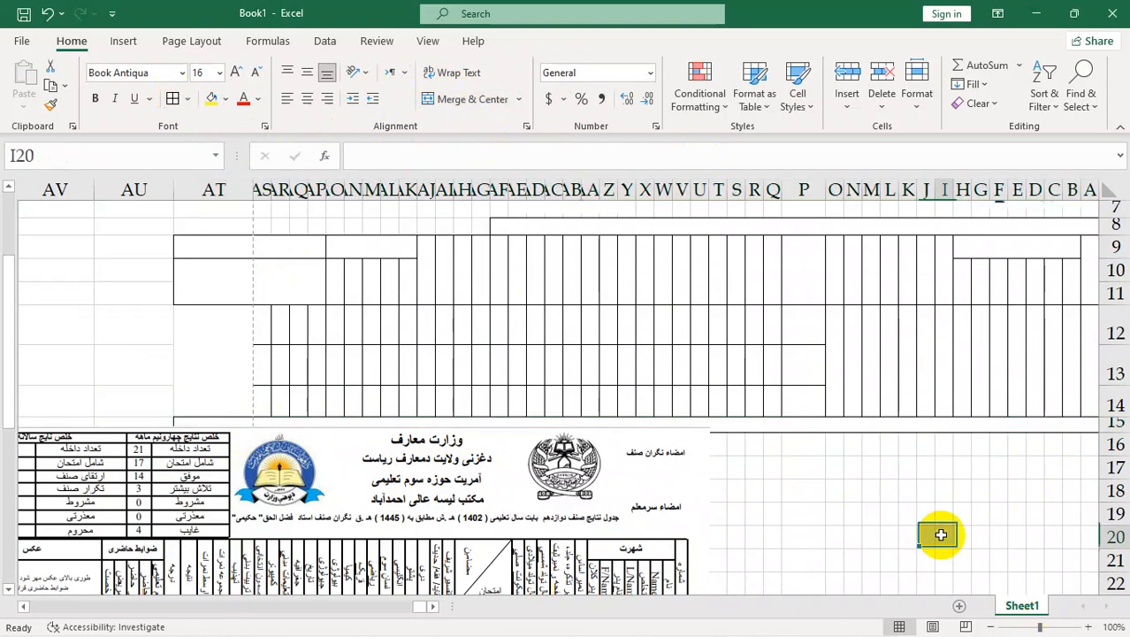
Move the reference picture up onto the table and select the left Hakeemi Tech logo.
{"action": "scroll", "coordinate": [960, 441], "scroll_direction": "up", "scroll_amount": 2}
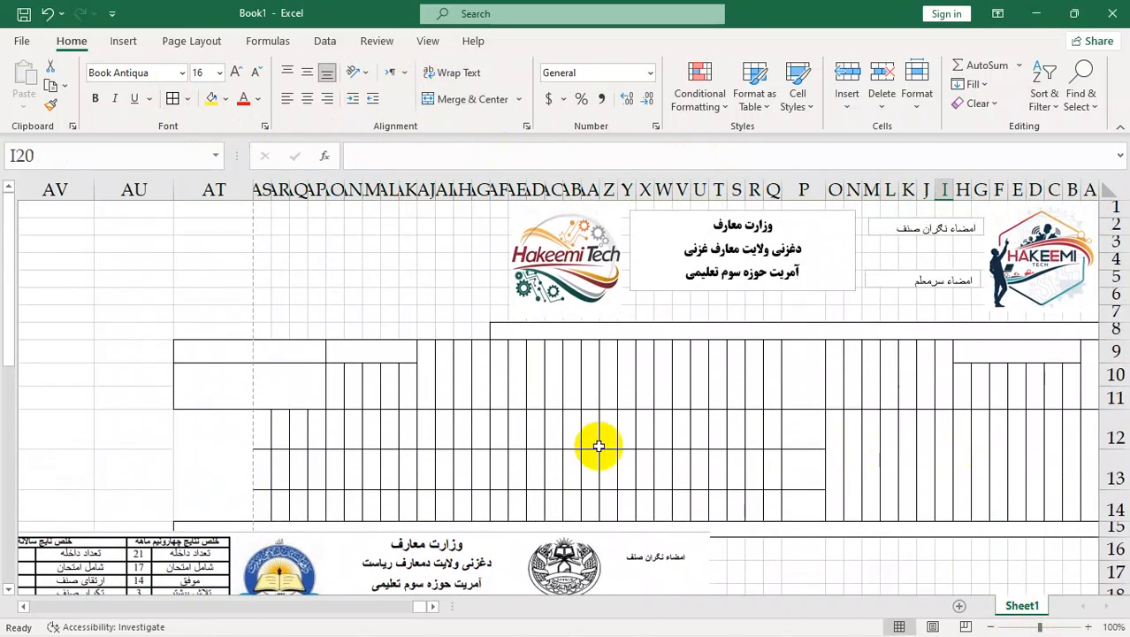
{"action": "left_click_drag", "start_coordinate": [428, 589], "coordinate": [665, 470]}
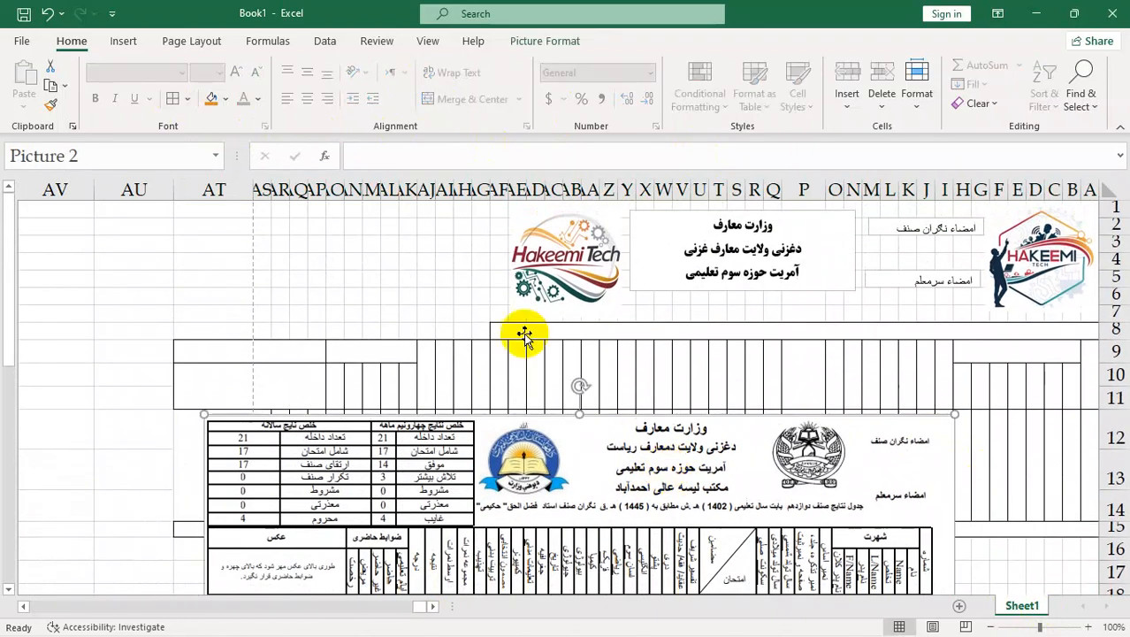
{"action": "left_click_drag", "start_coordinate": [490, 519], "coordinate": [524, 485]}
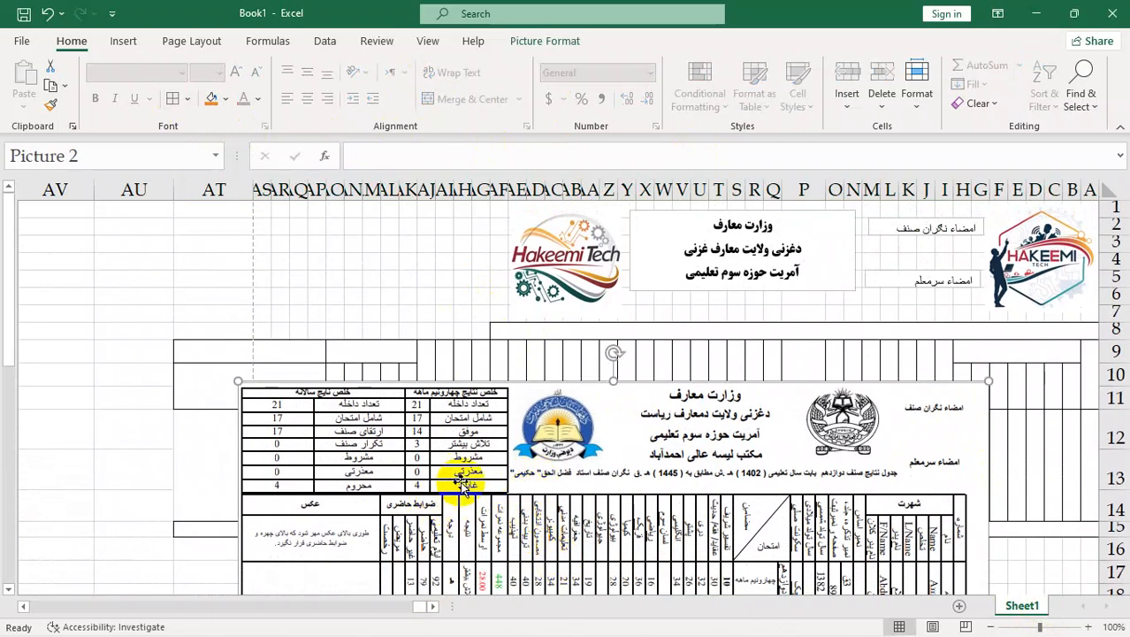
{"action": "left_click", "coordinate": [541, 258]}
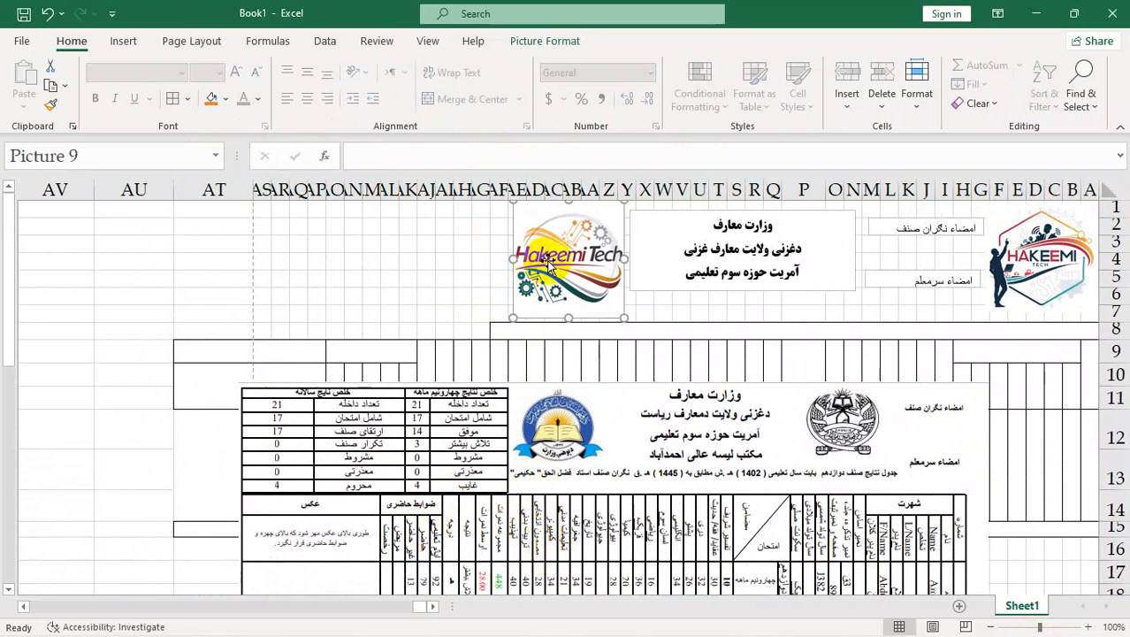
Make the ministry heading text box narrower and taller so its fourth line shows.
{"action": "left_click", "coordinate": [805, 295]}
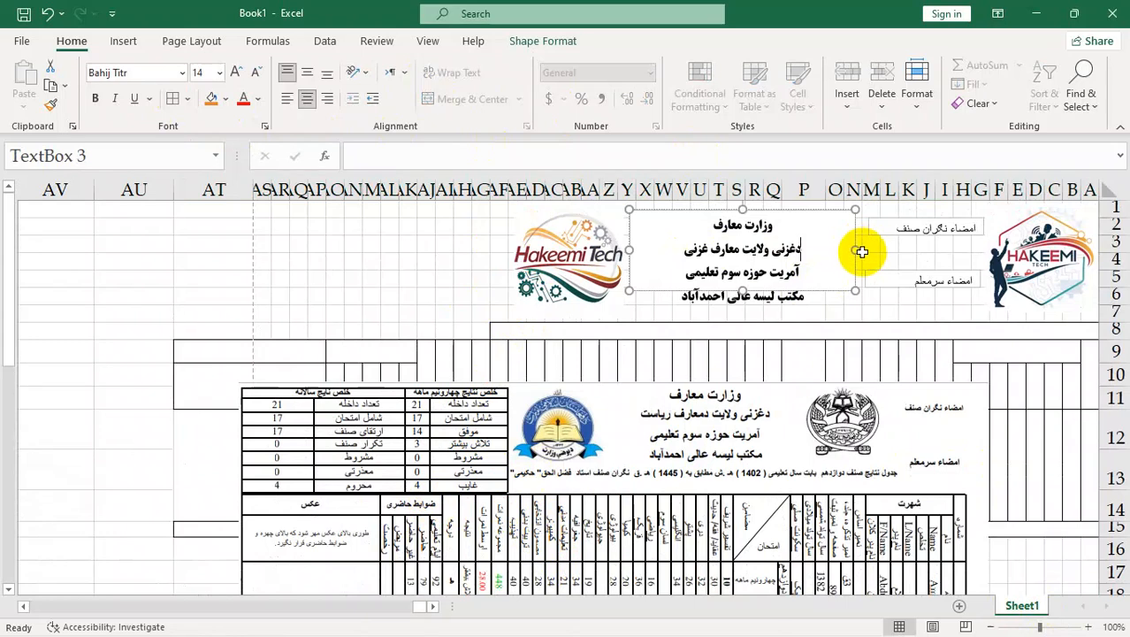
{"action": "left_click_drag", "start_coordinate": [859, 251], "coordinate": [803, 251]}
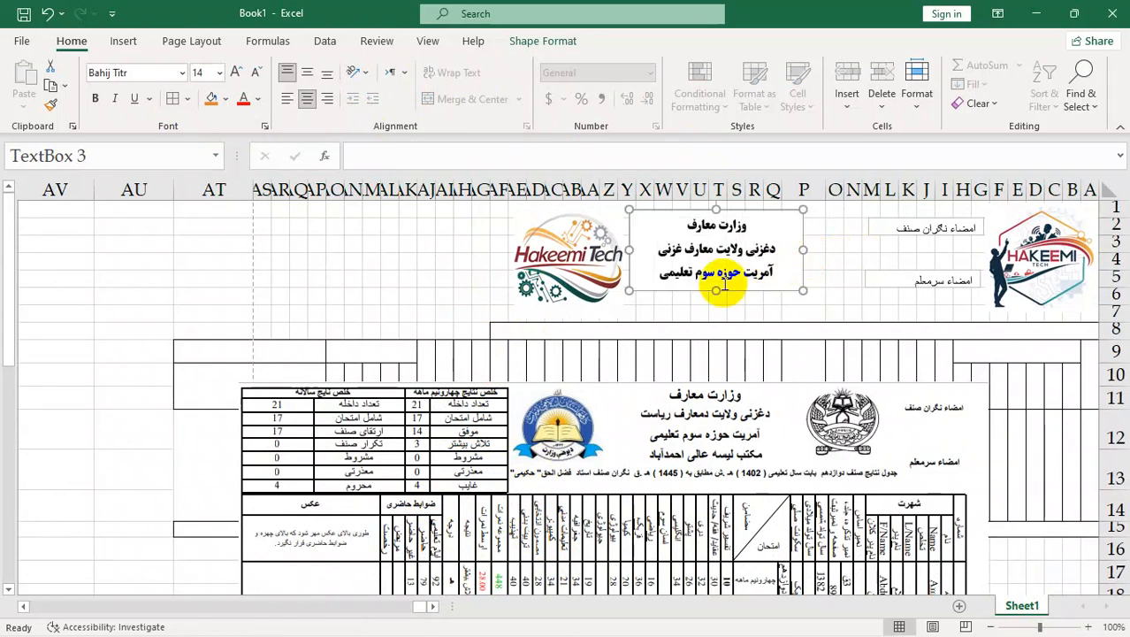
{"action": "left_click_drag", "start_coordinate": [711, 293], "coordinate": [718, 327]}
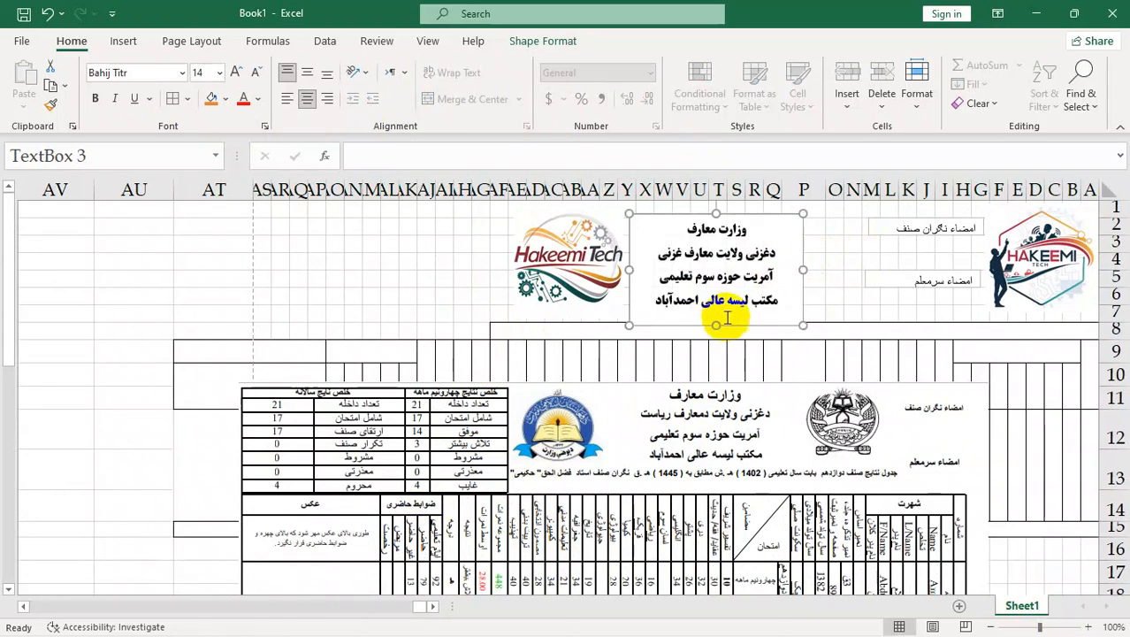
Move the heading box right toward the right logo and place the left logo beside it.
{"action": "left_click", "coordinate": [802, 239]}
{"action": "left_click_drag", "start_coordinate": [803, 236], "coordinate": [863, 229]}
{"action": "left_click_drag", "start_coordinate": [596, 270], "coordinate": [657, 267]}
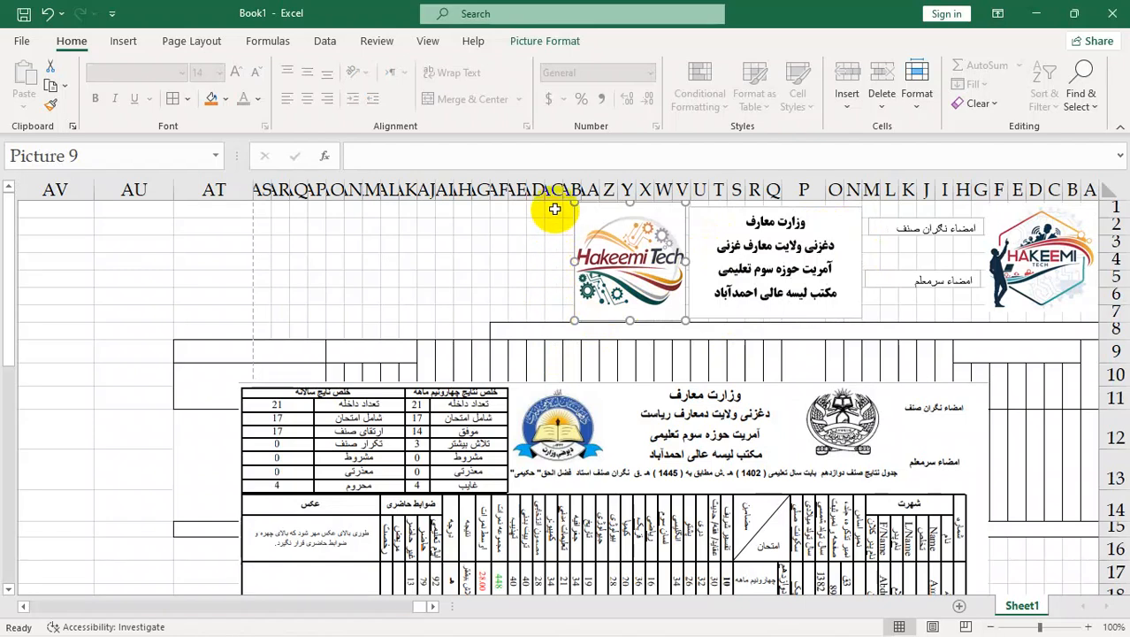
Merge AC1 through AJ1 into a single cell, then select AK1:AT1.
{"action": "left_click_drag", "start_coordinate": [551, 210], "coordinate": [521, 209]}
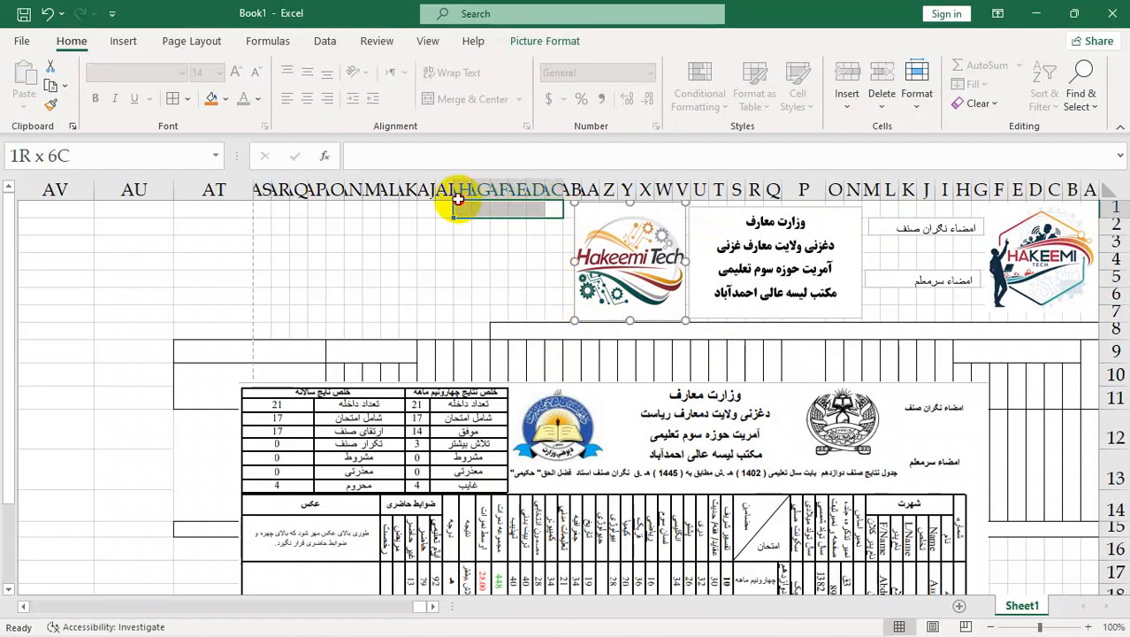
{"action": "left_click_drag", "start_coordinate": [475, 191], "coordinate": [435, 208]}
{"action": "left_click", "coordinate": [445, 98]}
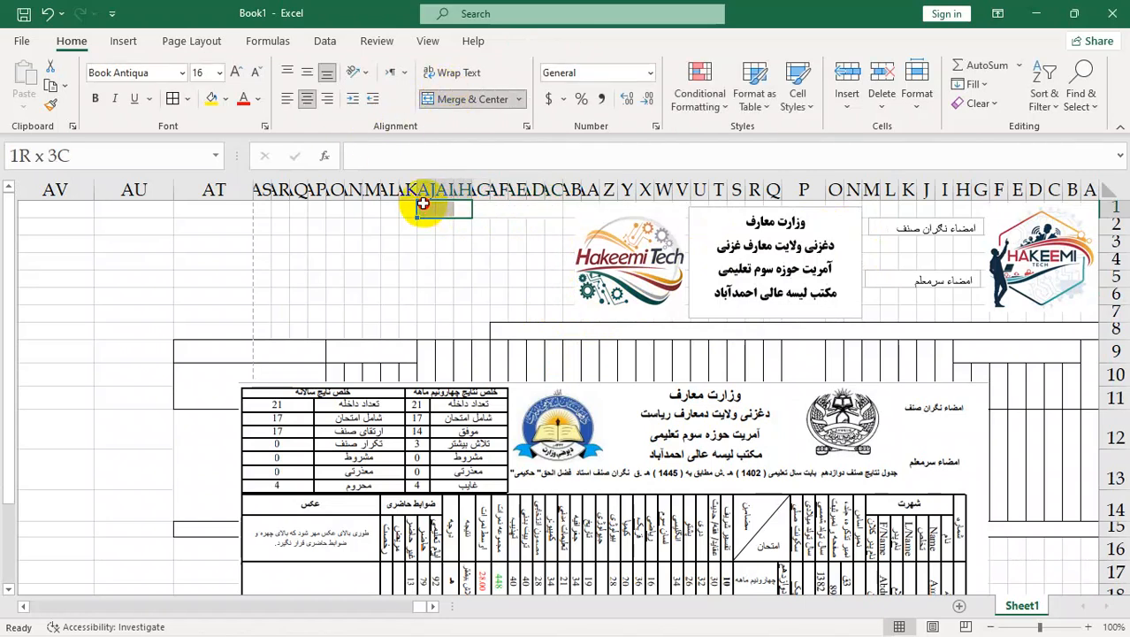
{"action": "left_click_drag", "start_coordinate": [424, 205], "coordinate": [557, 205]}
{"action": "left_click", "coordinate": [450, 101]}
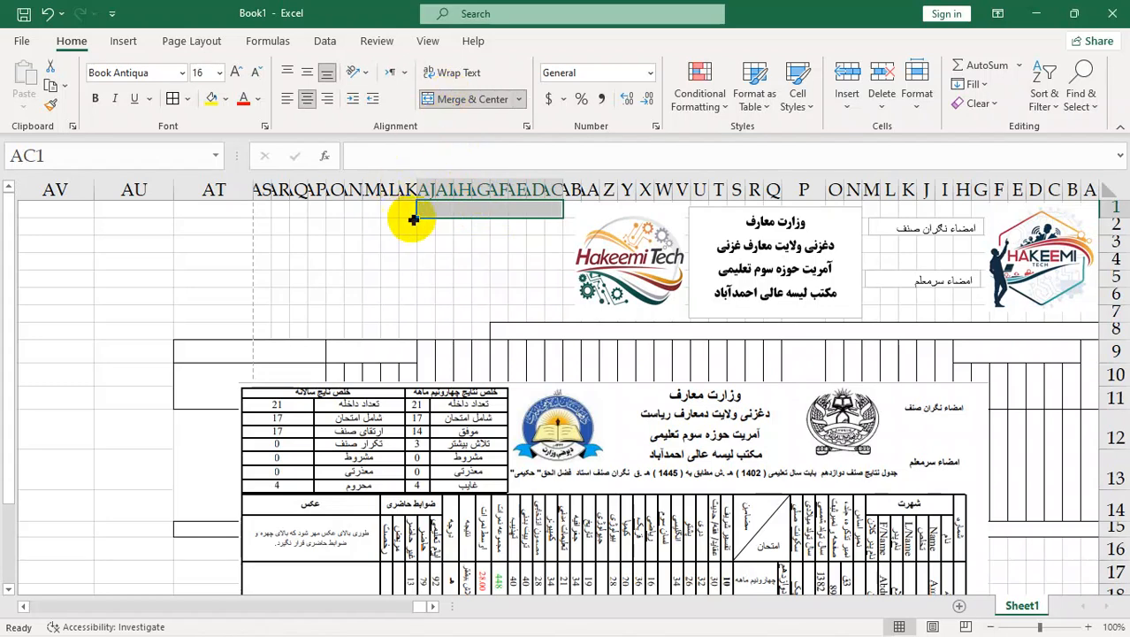
{"action": "left_click_drag", "start_coordinate": [404, 208], "coordinate": [199, 208]}
Merge AK1:AT1, AI2:AJ2 and AC2:AH2, copying the merged row-2 cells down through row 7.
{"action": "left_click", "coordinate": [459, 106]}
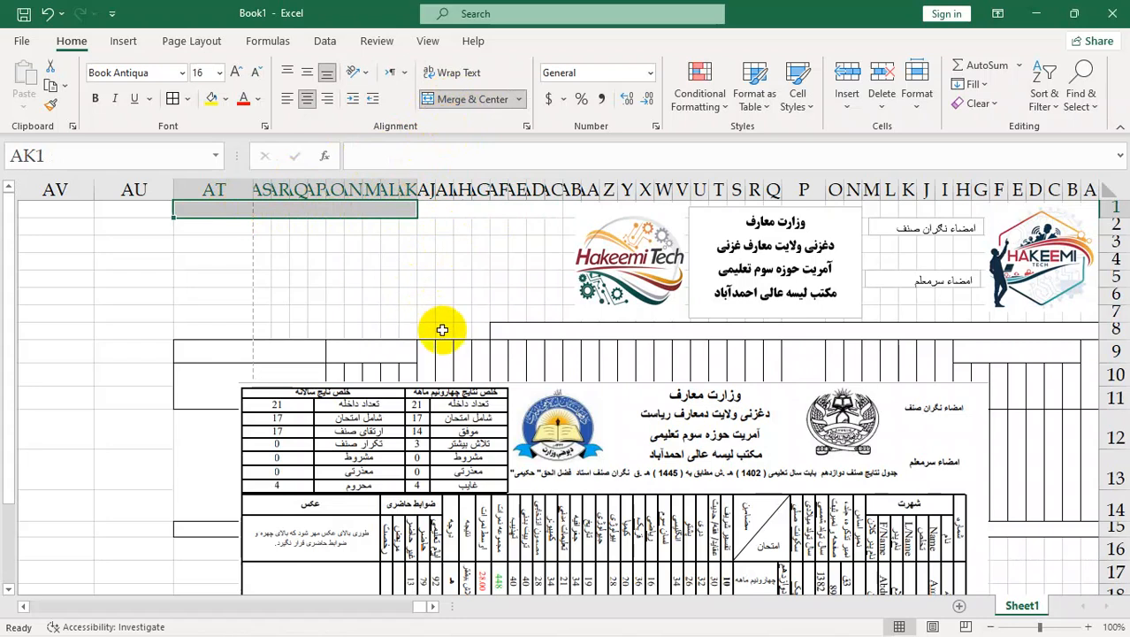
{"action": "left_click", "coordinate": [426, 229]}
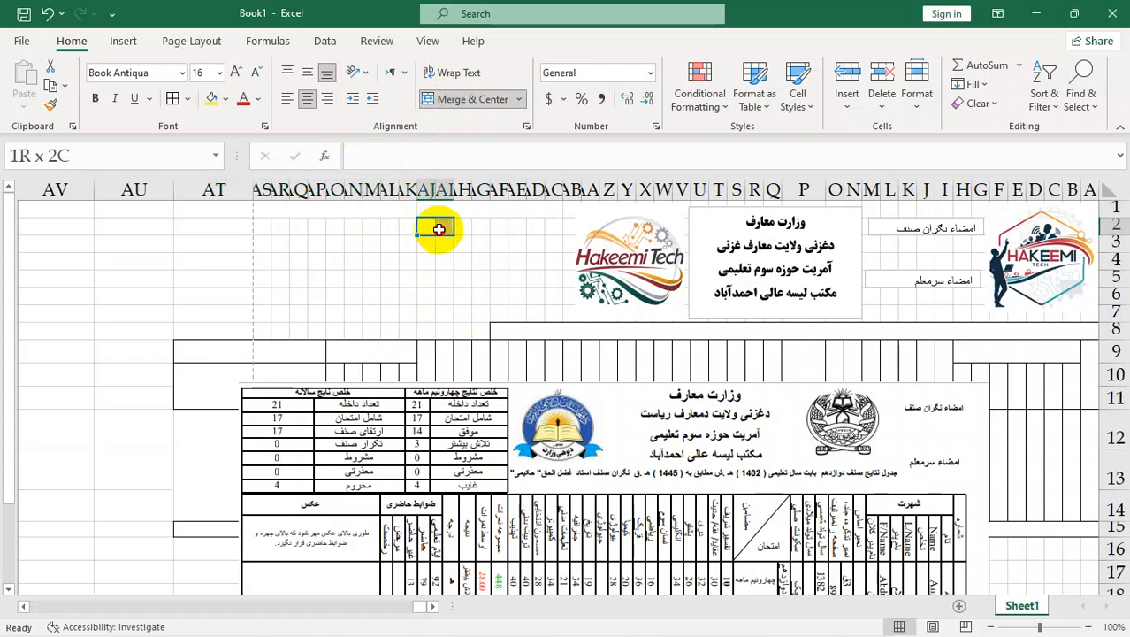
{"action": "left_click", "coordinate": [466, 99]}
{"action": "left_click_drag", "start_coordinate": [422, 232], "coordinate": [423, 336]}
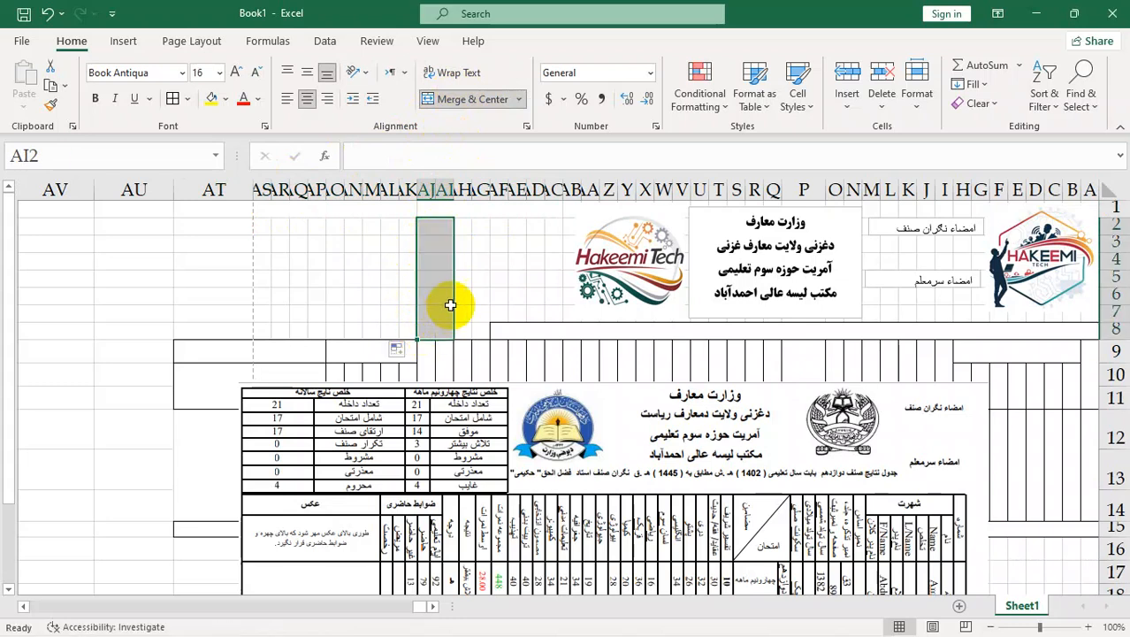
{"action": "left_click_drag", "start_coordinate": [464, 229], "coordinate": [555, 228]}
{"action": "left_click", "coordinate": [436, 100]}
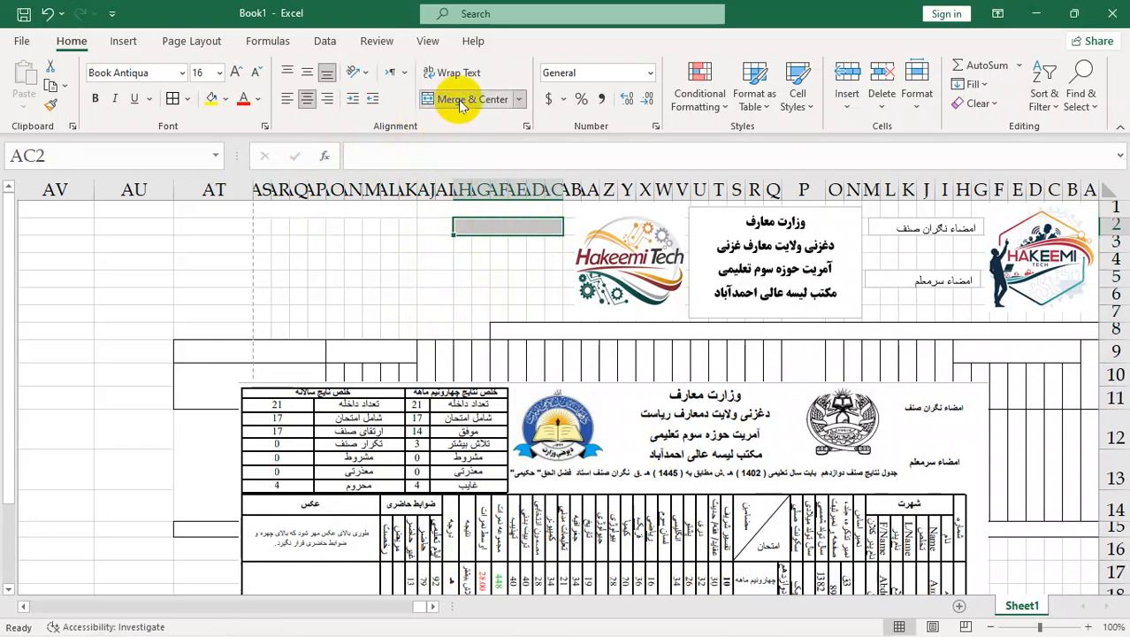
{"action": "left_click_drag", "start_coordinate": [458, 237], "coordinate": [469, 333]}
{"action": "left_click", "coordinate": [573, 374]}
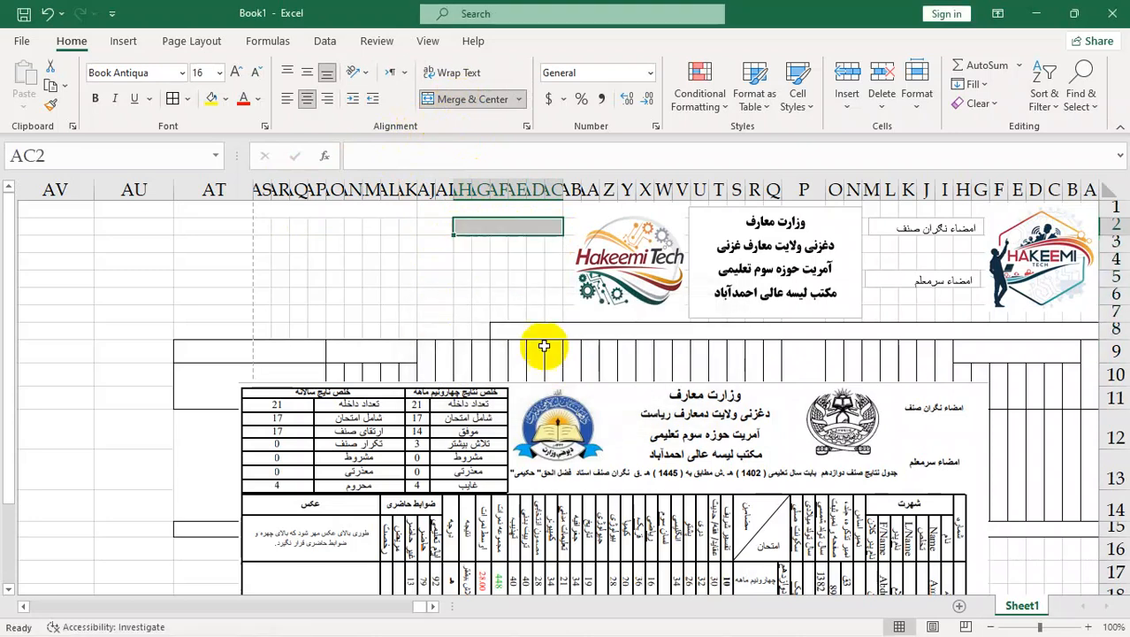
{"action": "left_click_drag", "start_coordinate": [453, 248], "coordinate": [454, 315]}
Merge row 8 from A8 to AB8 into one band.
{"action": "left_click", "coordinate": [536, 328]}
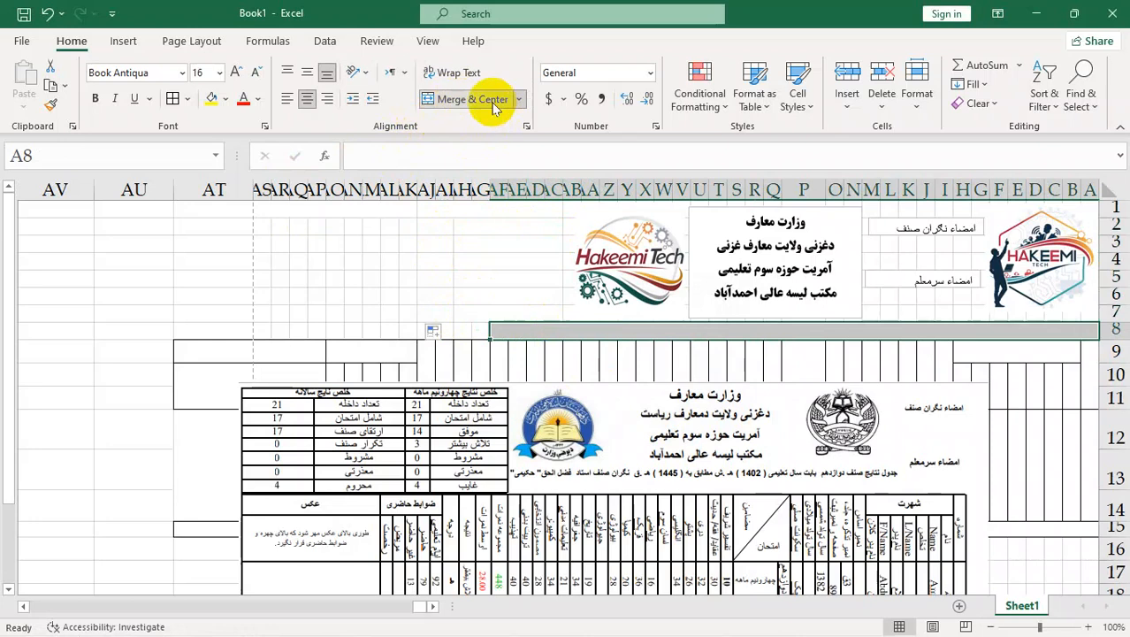
{"action": "left_click", "coordinate": [457, 316]}
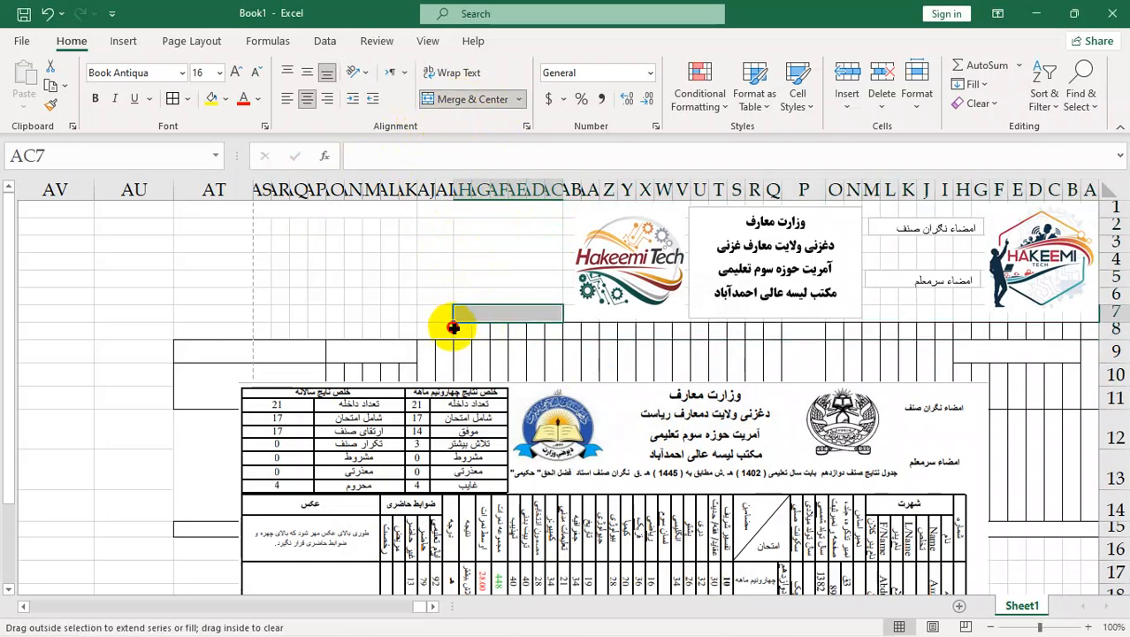
{"action": "left_click_drag", "start_coordinate": [452, 327], "coordinate": [462, 328]}
{"action": "left_click_drag", "start_coordinate": [579, 331], "coordinate": [1100, 329]}
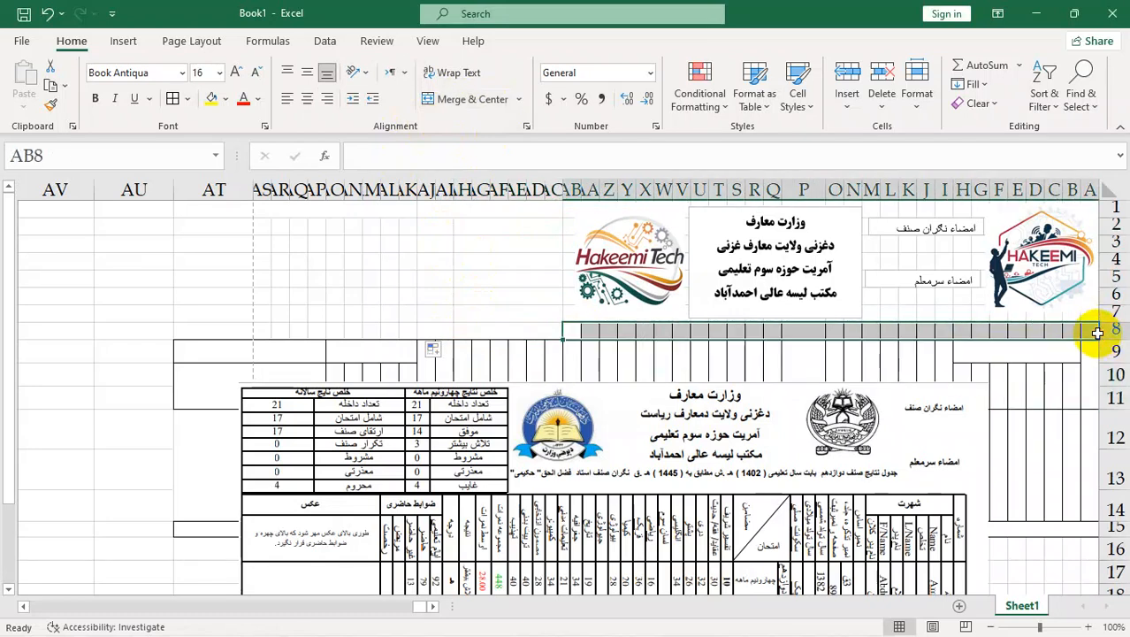
{"action": "left_click", "coordinate": [426, 100]}
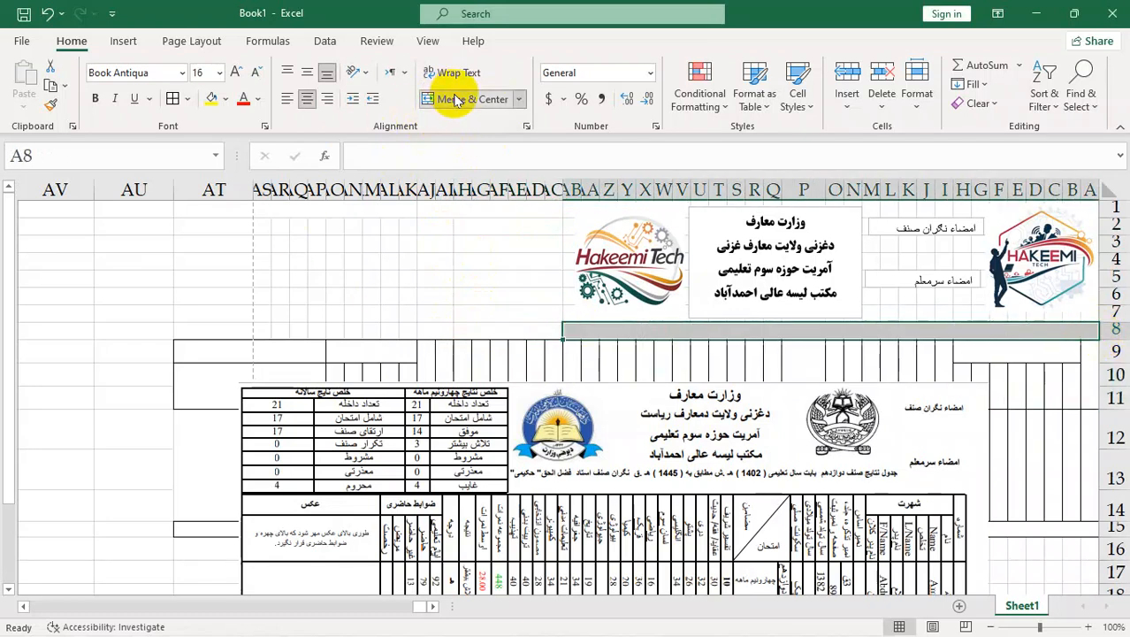
Merge AK2 through AS2 into one cell and copy it down to row 8.
{"action": "left_click", "coordinate": [268, 229]}
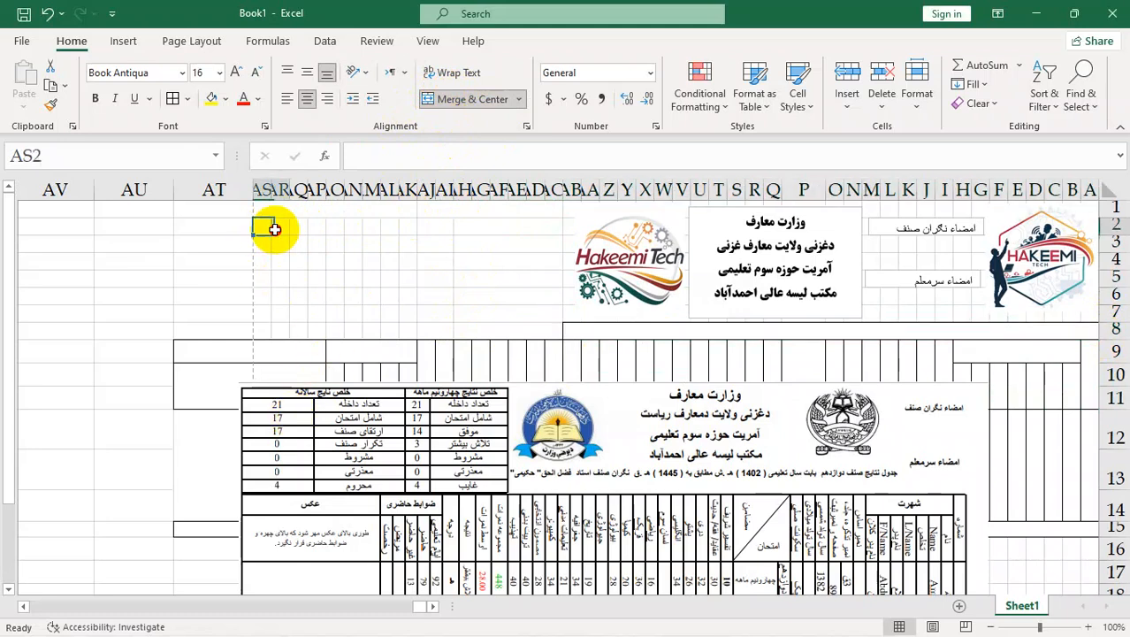
{"action": "left_click_drag", "start_coordinate": [274, 229], "coordinate": [316, 230]}
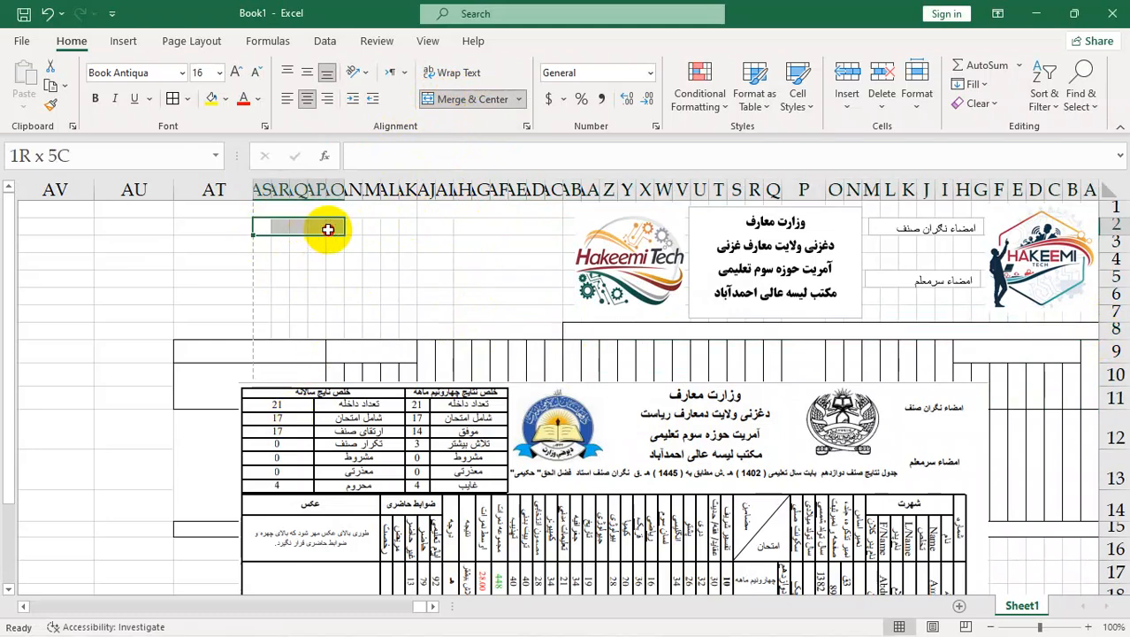
{"action": "left_click_drag", "start_coordinate": [316, 235], "coordinate": [255, 234]}
{"action": "left_click", "coordinate": [473, 99]}
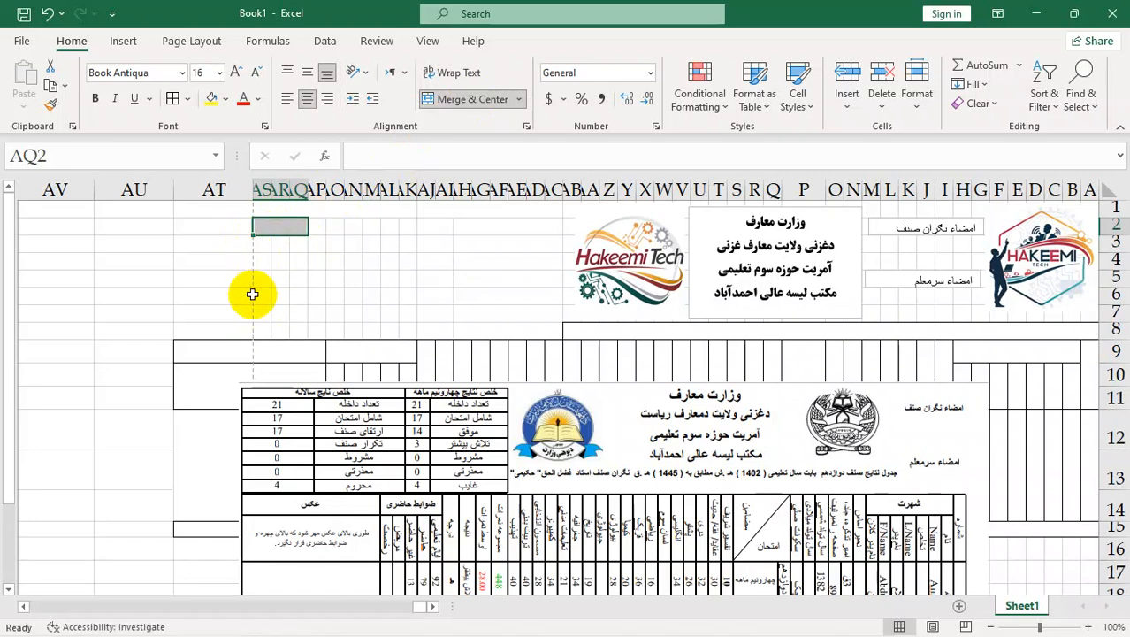
{"action": "key", "text": "ctrl+z"}
{"action": "left_click", "coordinate": [233, 207]}
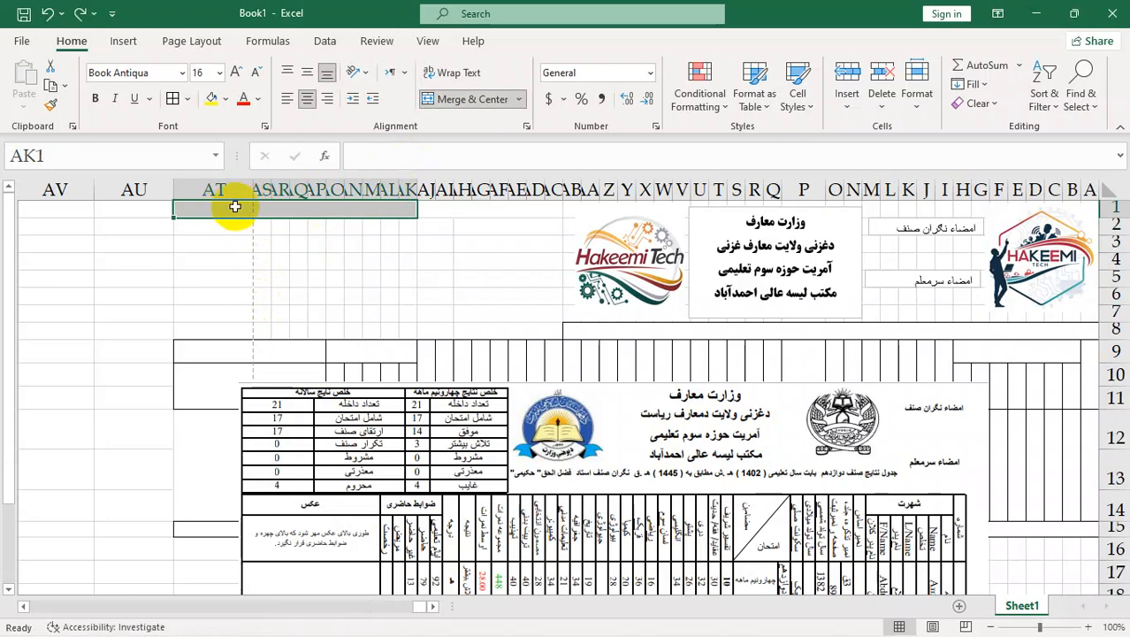
{"action": "left_click_drag", "start_coordinate": [239, 227], "coordinate": [418, 226]}
{"action": "left_click", "coordinate": [469, 99]}
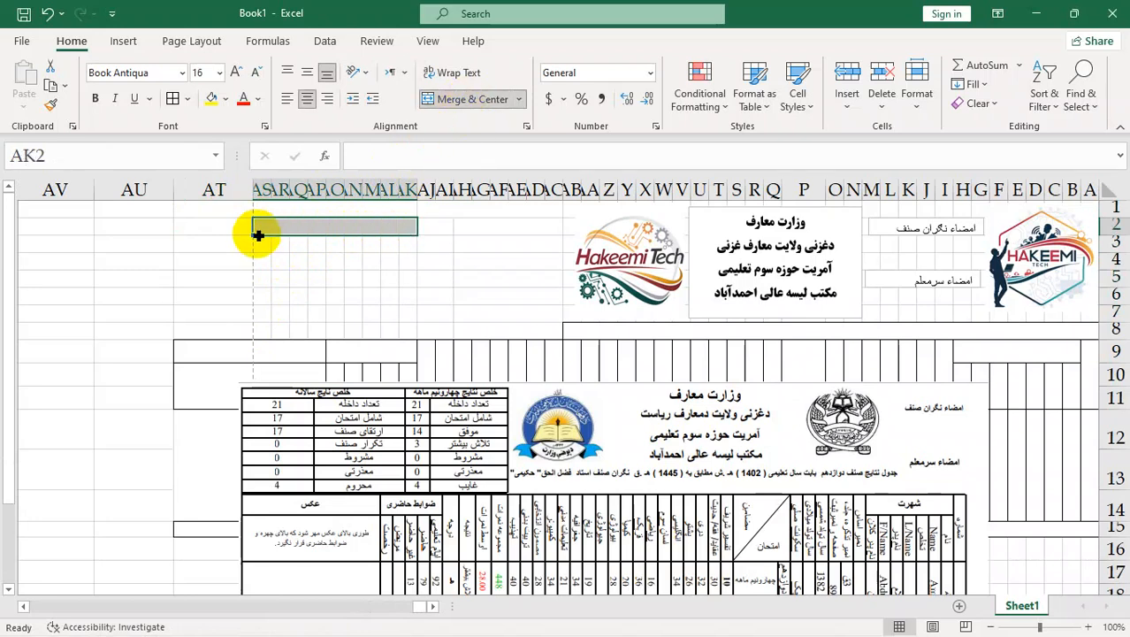
{"action": "left_click_drag", "start_coordinate": [254, 237], "coordinate": [258, 339]}
Apply All Borders to the block AT1:AB8 and nudge the reference picture up and left.
{"action": "left_click_drag", "start_coordinate": [204, 221], "coordinate": [511, 336]}
{"action": "left_click", "coordinate": [170, 99]}
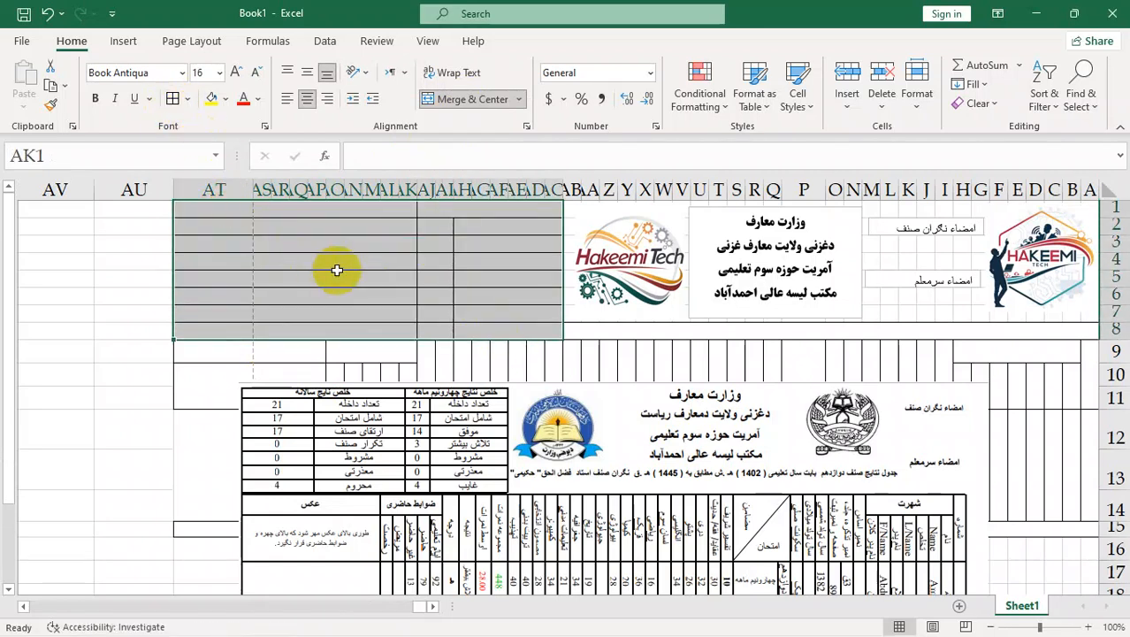
{"action": "left_click_drag", "start_coordinate": [334, 463], "coordinate": [438, 453]}
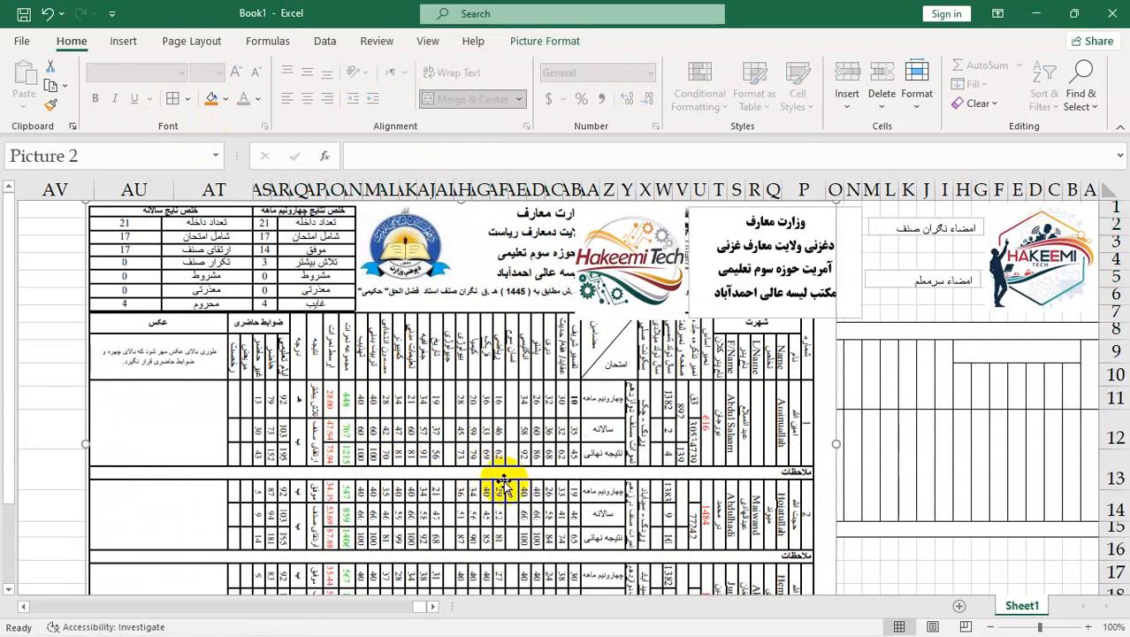
Place the reference results picture on the sheet's left from about row 10, beside the bordered grid.
{"action": "scroll", "coordinate": [515, 469], "scroll_direction": "down", "scroll_amount": 1}
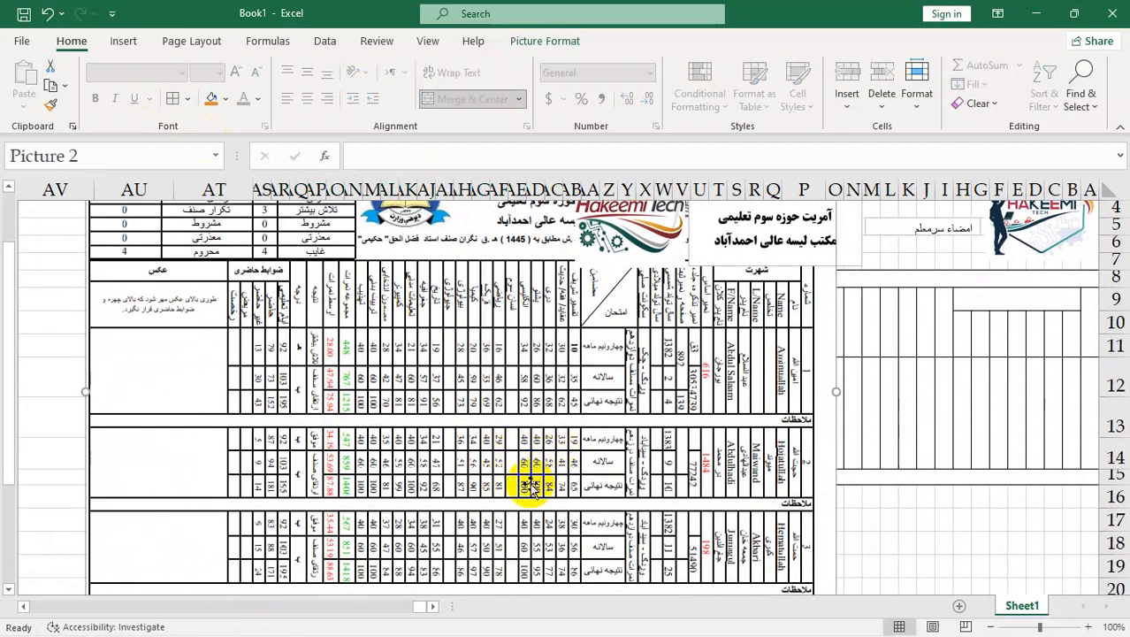
{"action": "left_click_drag", "start_coordinate": [531, 485], "coordinate": [487, 455]}
{"action": "scroll", "coordinate": [502, 498], "scroll_direction": "down", "scroll_amount": 2}
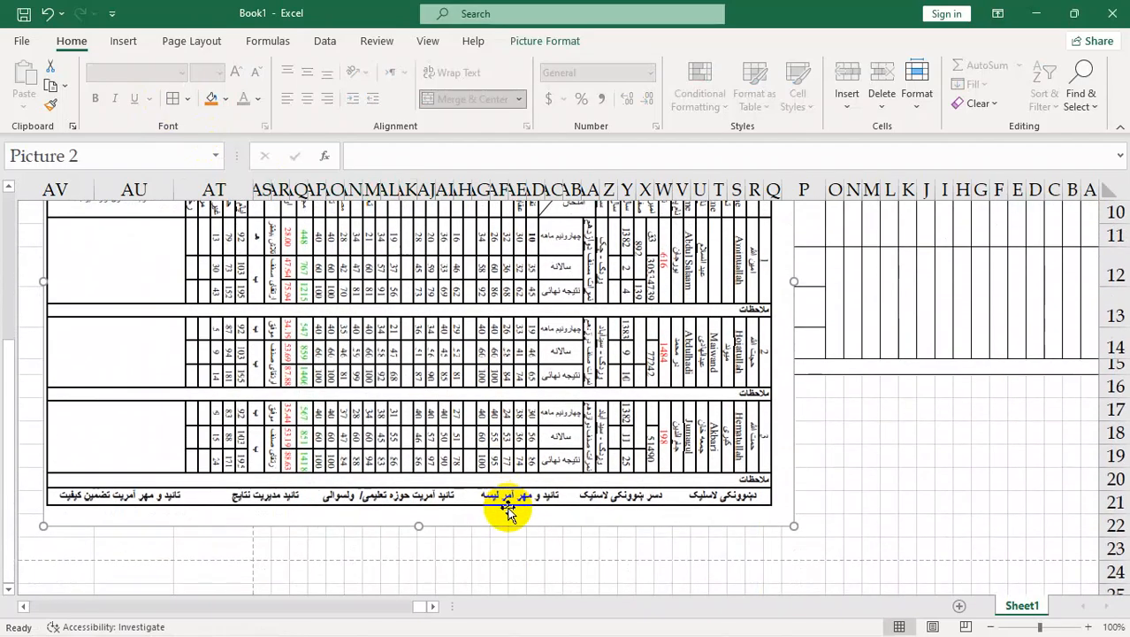
{"action": "left_click_drag", "start_coordinate": [488, 379], "coordinate": [389, 538]}
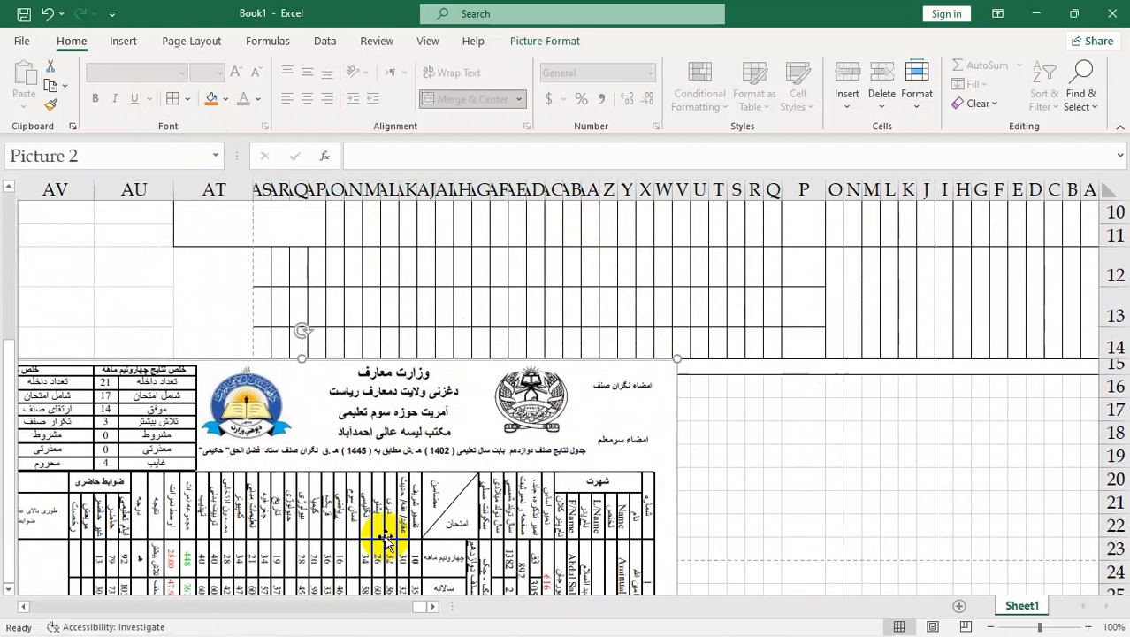
{"action": "left_click", "coordinate": [228, 263]}
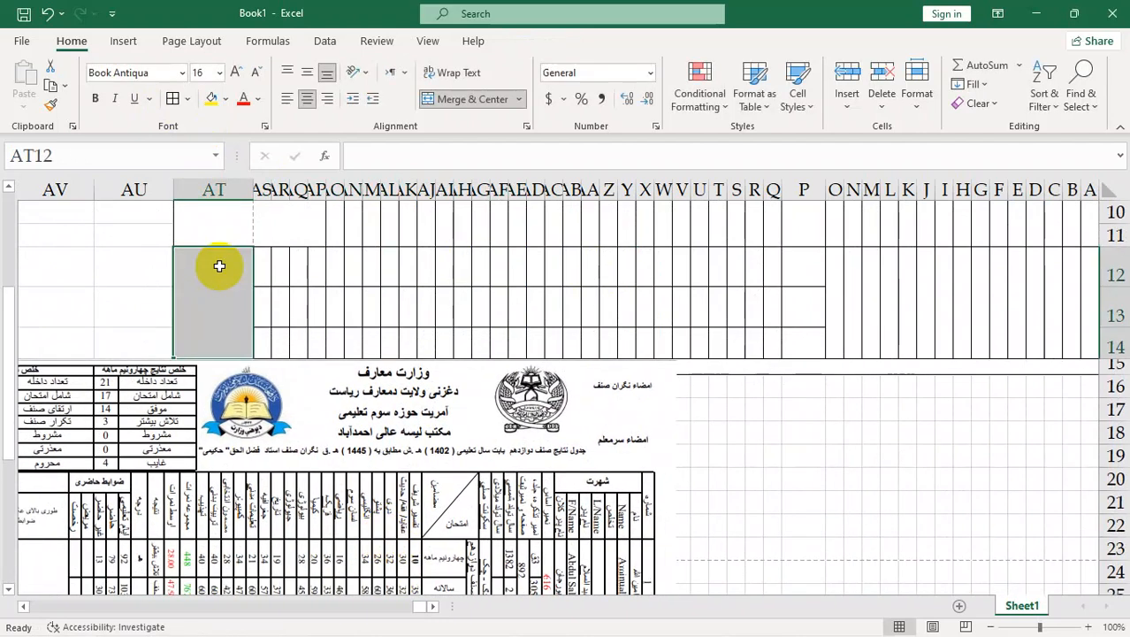
{"action": "left_click", "coordinate": [353, 302]}
{"action": "left_click_drag", "start_coordinate": [285, 530], "coordinate": [326, 359]}
{"action": "left_click_drag", "start_coordinate": [364, 497], "coordinate": [380, 478]}
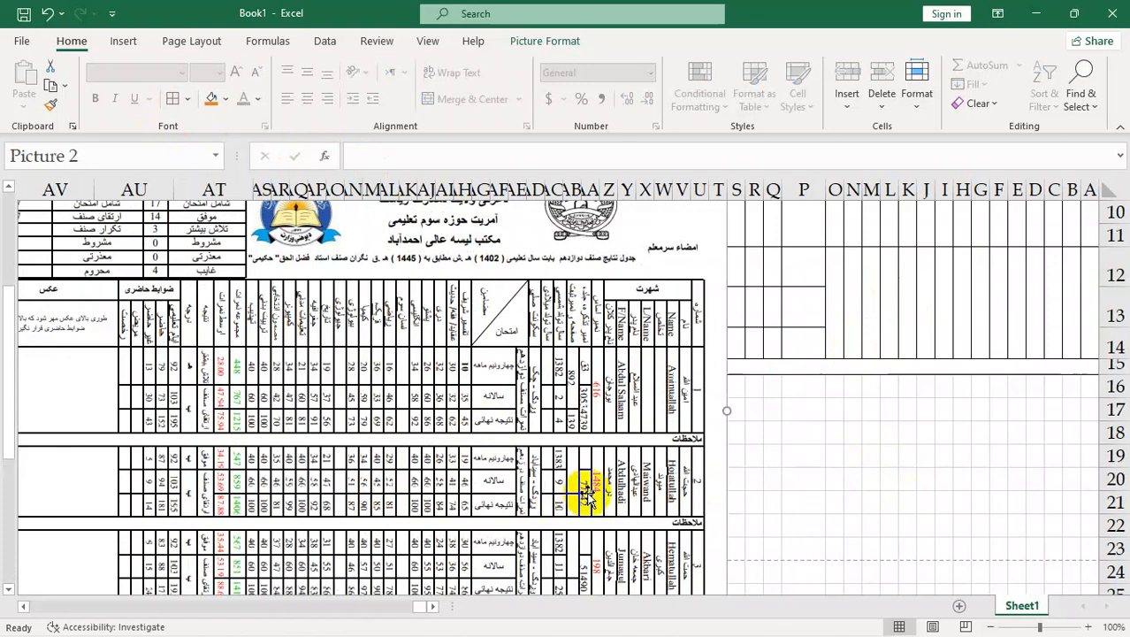
{"action": "left_click_drag", "start_coordinate": [583, 486], "coordinate": [539, 496]}
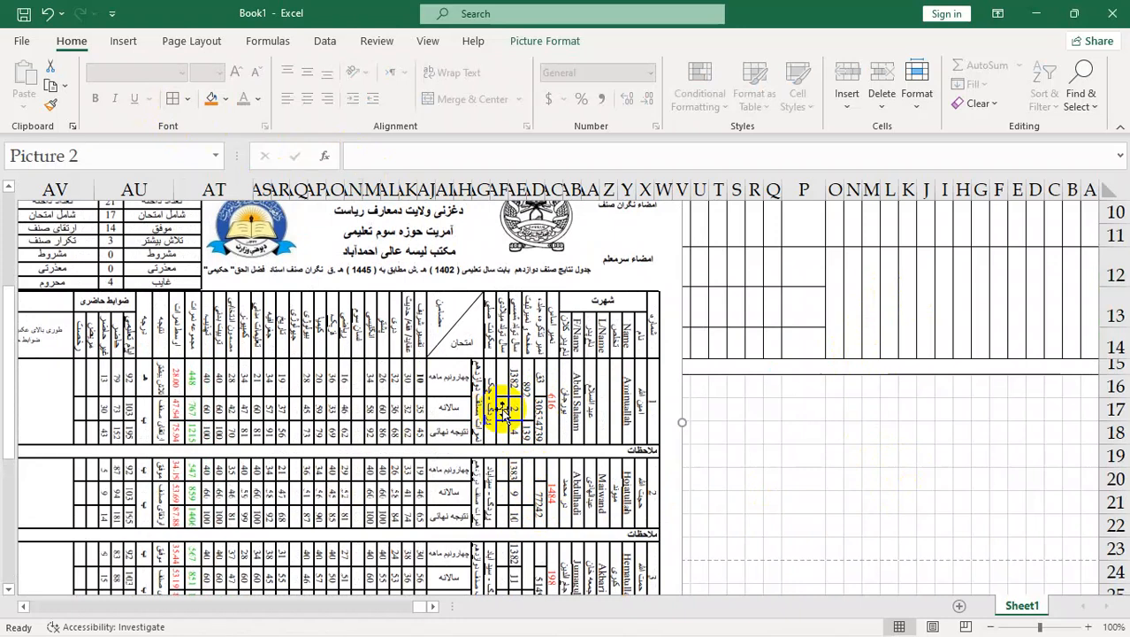
{"action": "left_click_drag", "start_coordinate": [537, 430], "coordinate": [517, 449]}
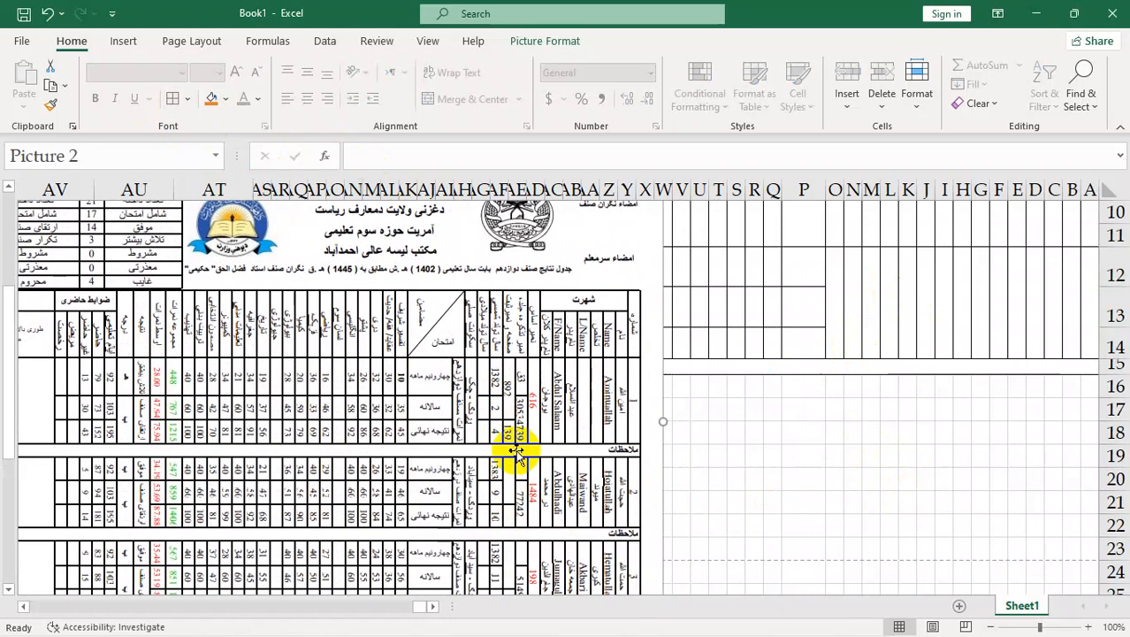
{"action": "left_click", "coordinate": [1095, 284]}
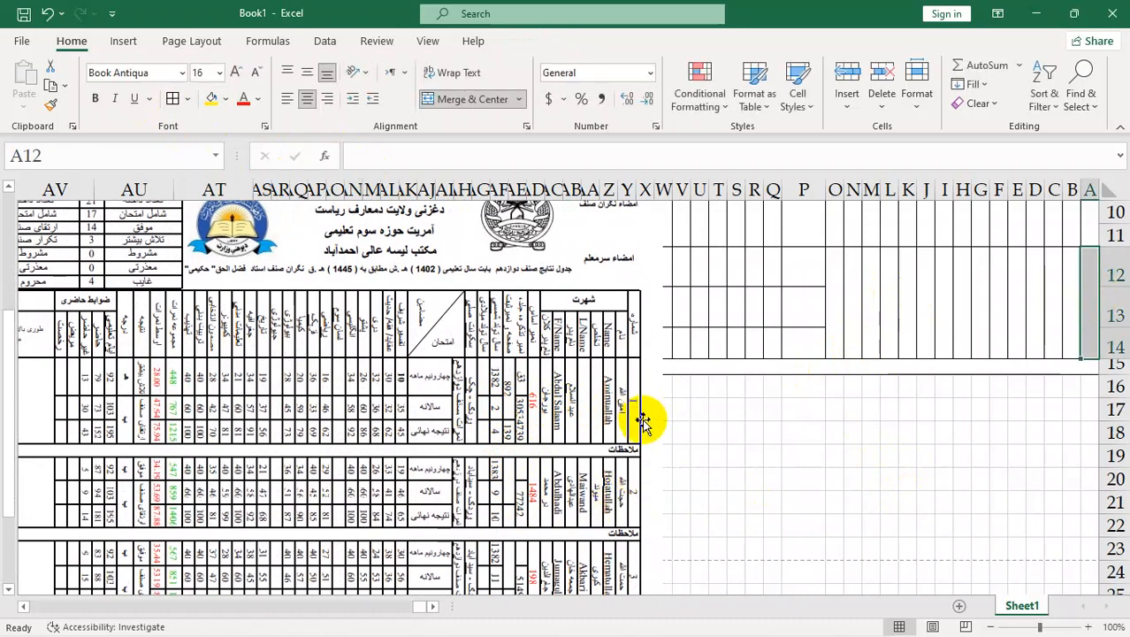
Enter 1 as the row number, then the student's first name and surname in the next merged cells.
{"action": "type", "text": "1"}
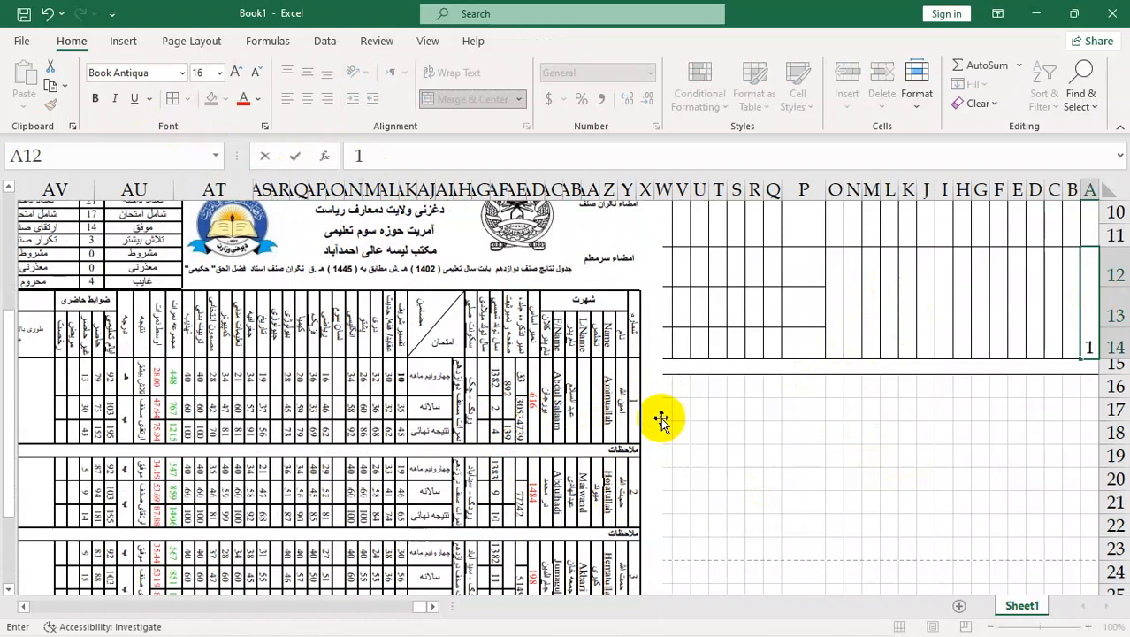
{"action": "key", "text": "Tab"}
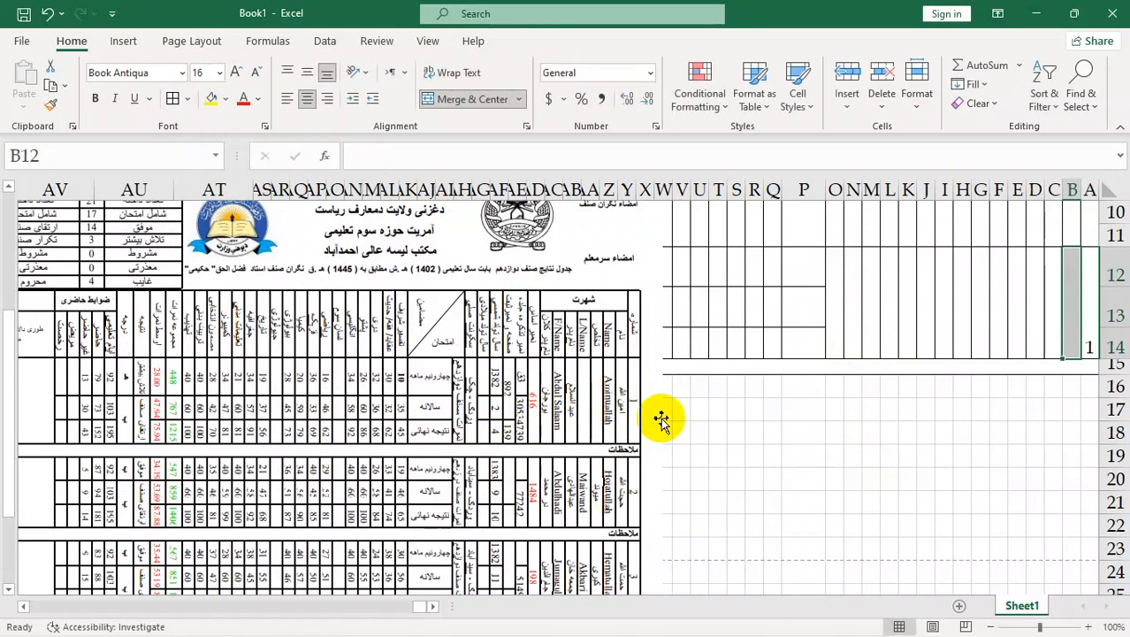
{"action": "type", "text": "u"}
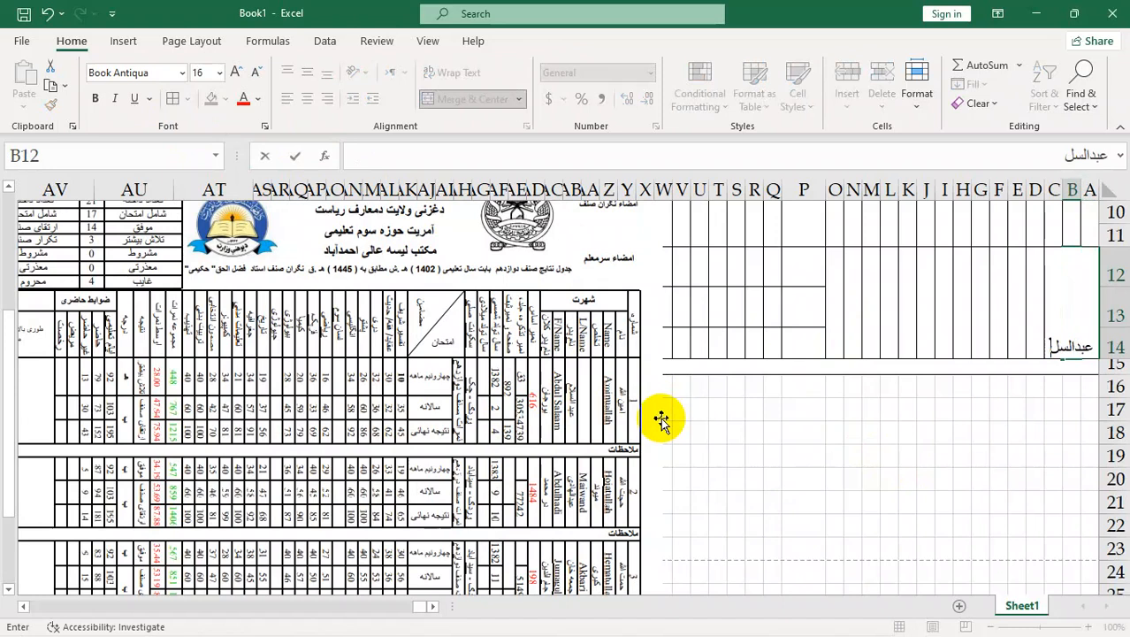
{"action": "key", "text": "Return"}
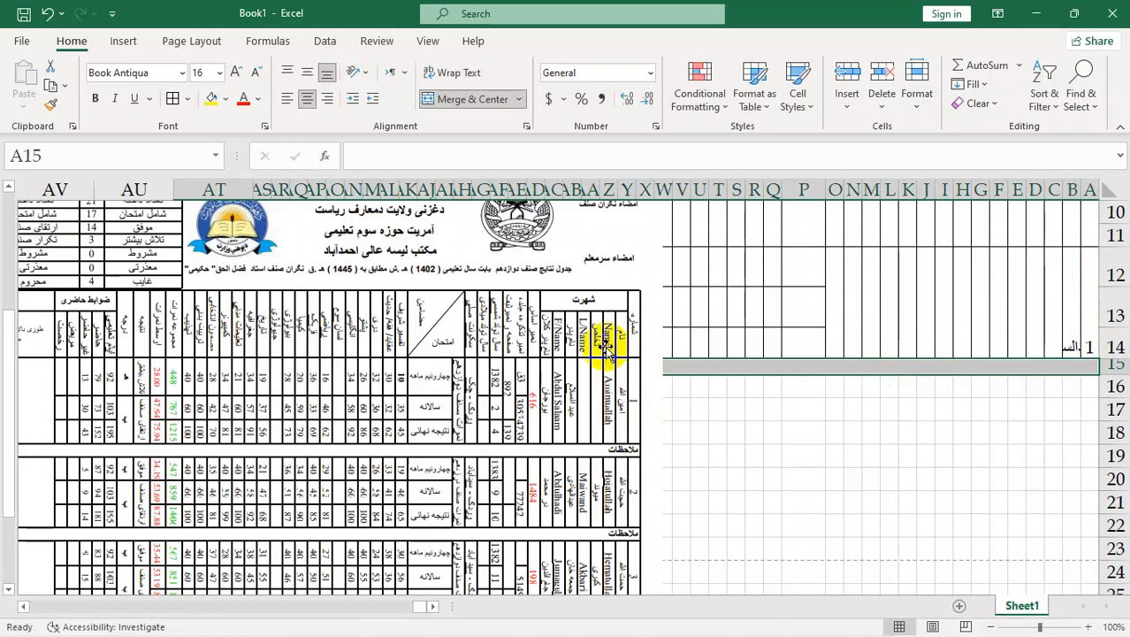
{"action": "left_click", "coordinate": [1055, 308]}
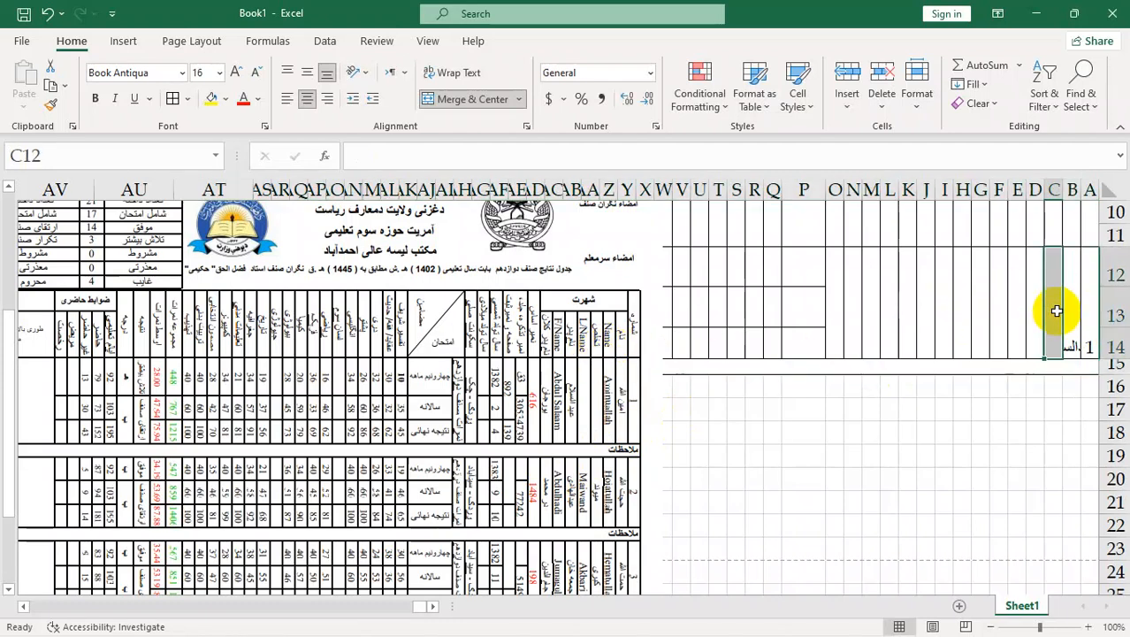
{"action": "type", "text": "زحی"}
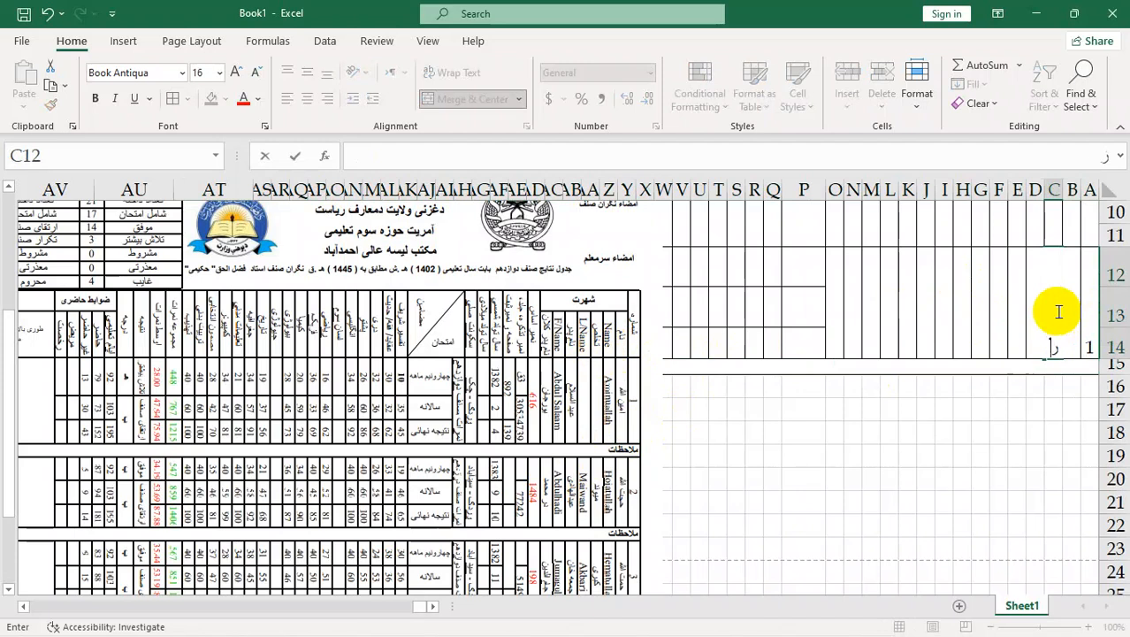
{"action": "type", "text": "می"}
{"action": "key", "text": "Return"}
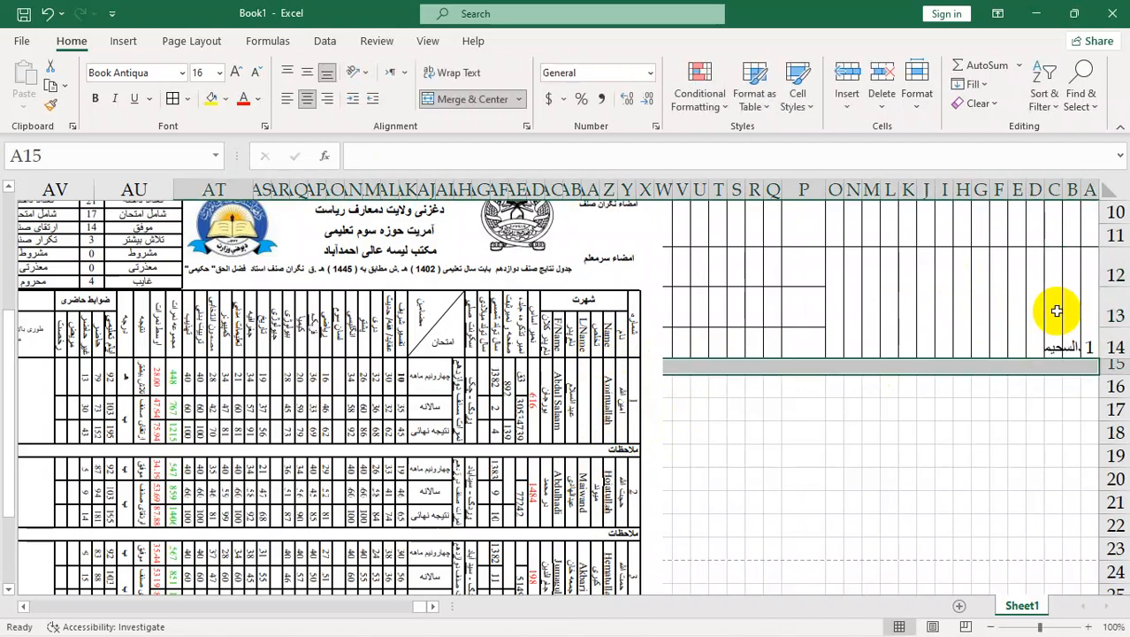
{"action": "key", "text": "Up"}
{"action": "key", "text": "Left"}
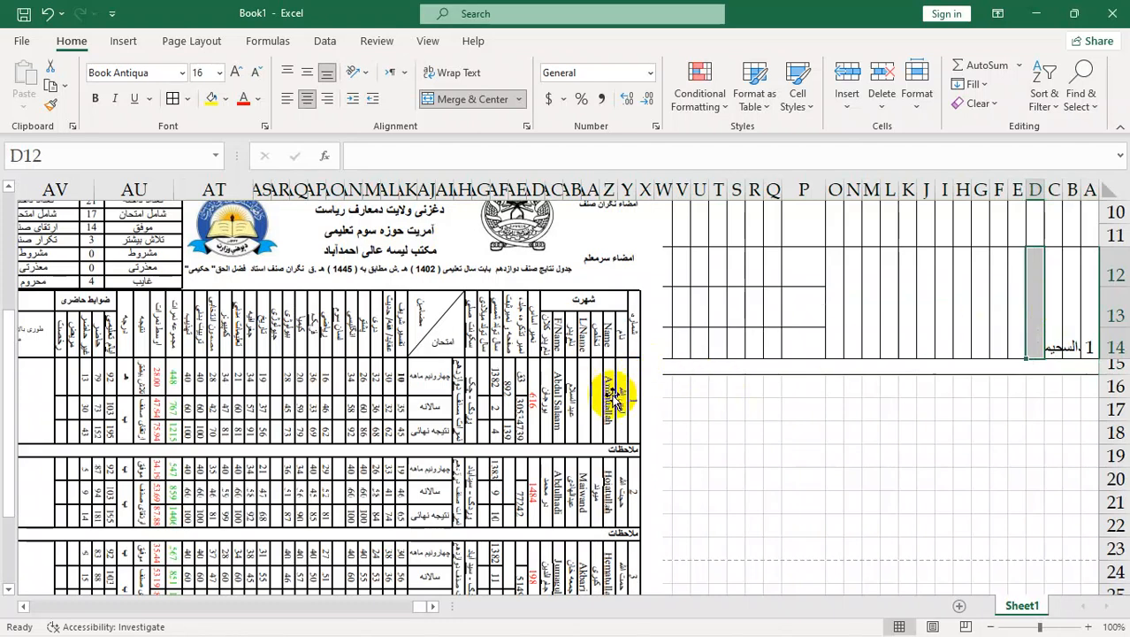
Move the surname into D12 and the first name into B12, and merge B12:B14 and C12:C14.
{"action": "left_click", "coordinate": [1066, 328]}
{"action": "left_click", "coordinate": [1053, 347]}
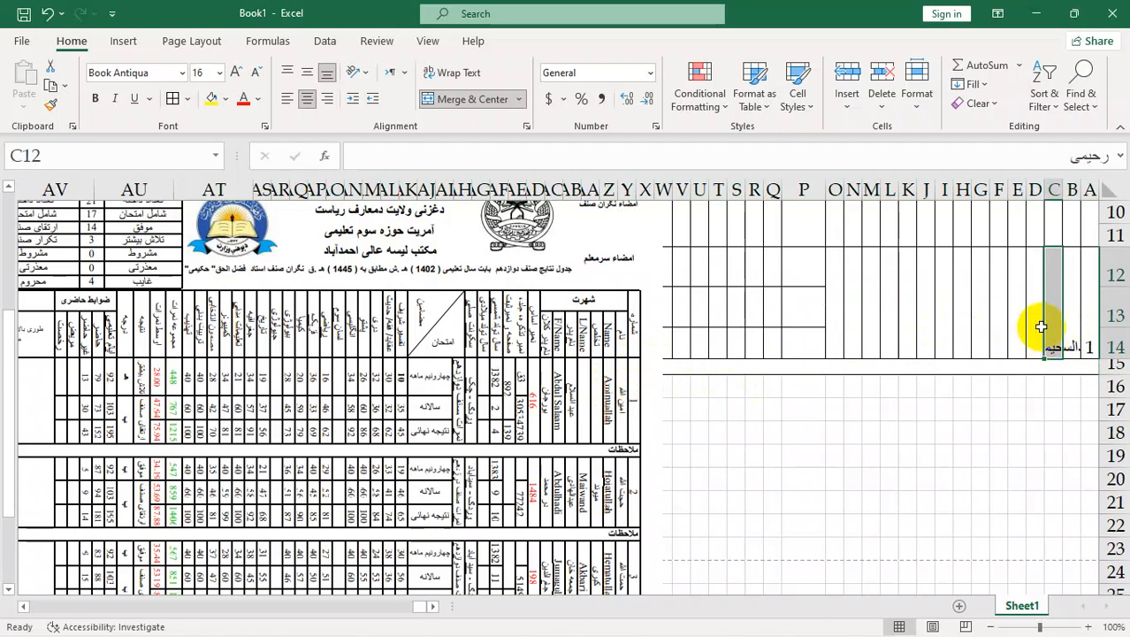
{"action": "mouse_move", "coordinate": [1036, 334]}
{"action": "left_mouse_down"}
{"action": "mouse_move", "coordinate": [1027, 330]}
{"action": "mouse_move", "coordinate": [1053, 337]}
{"action": "left_mouse_up"}
{"action": "left_click", "coordinate": [1068, 338]}
{"action": "left_click", "coordinate": [1072, 333]}
{"action": "left_click_drag", "start_coordinate": [1069, 297], "coordinate": [1064, 339]}
{"action": "left_click", "coordinate": [478, 99]}
{"action": "left_click", "coordinate": [980, 431]}
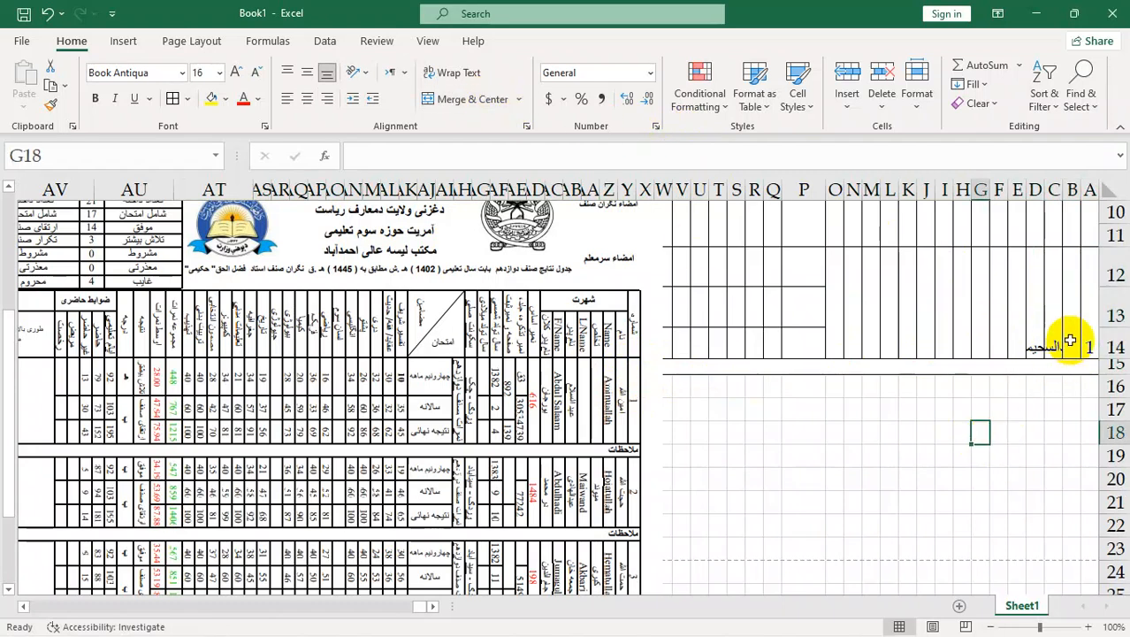
{"action": "left_click", "coordinate": [1039, 345]}
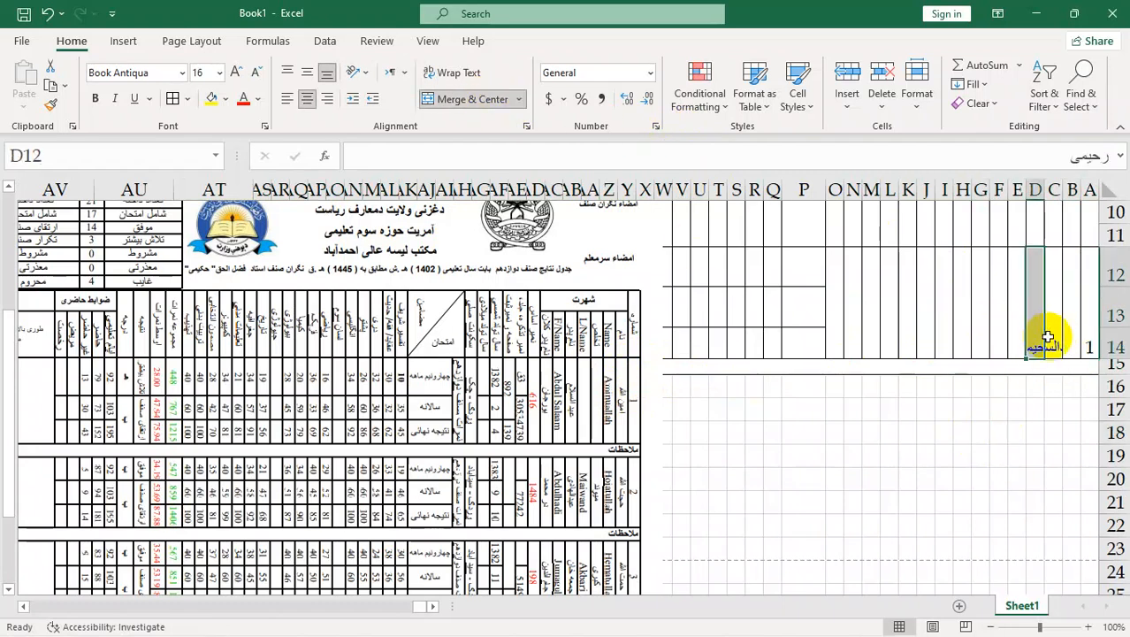
{"action": "left_click", "coordinate": [1053, 345]}
{"action": "left_click_drag", "start_coordinate": [1053, 345], "coordinate": [1072, 346]}
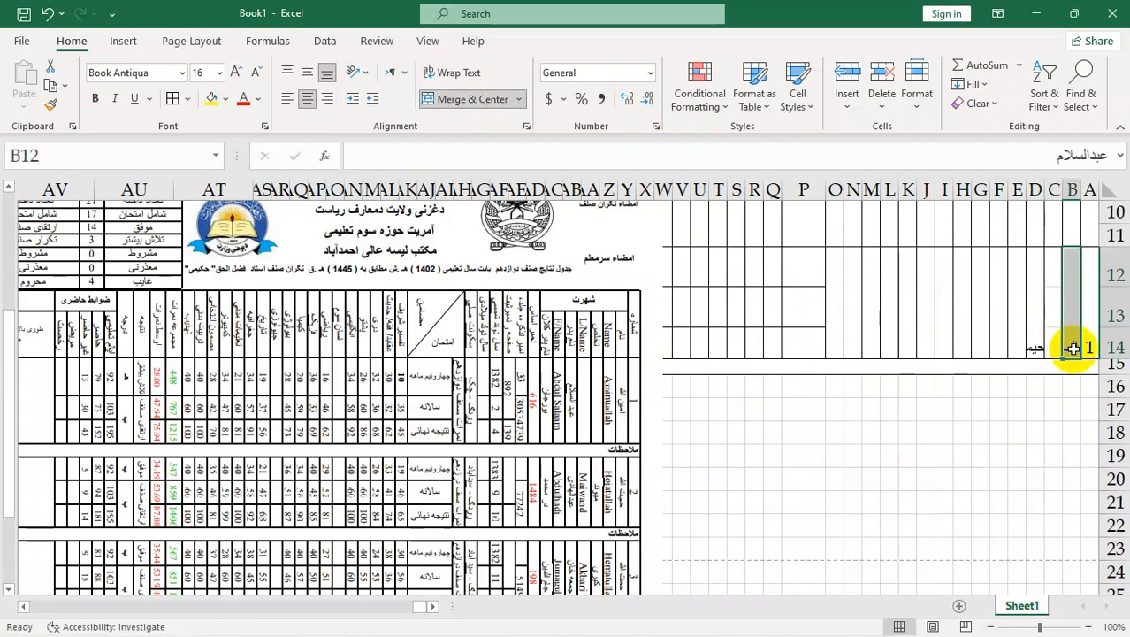
{"action": "left_click_drag", "start_coordinate": [1053, 267], "coordinate": [1052, 346]}
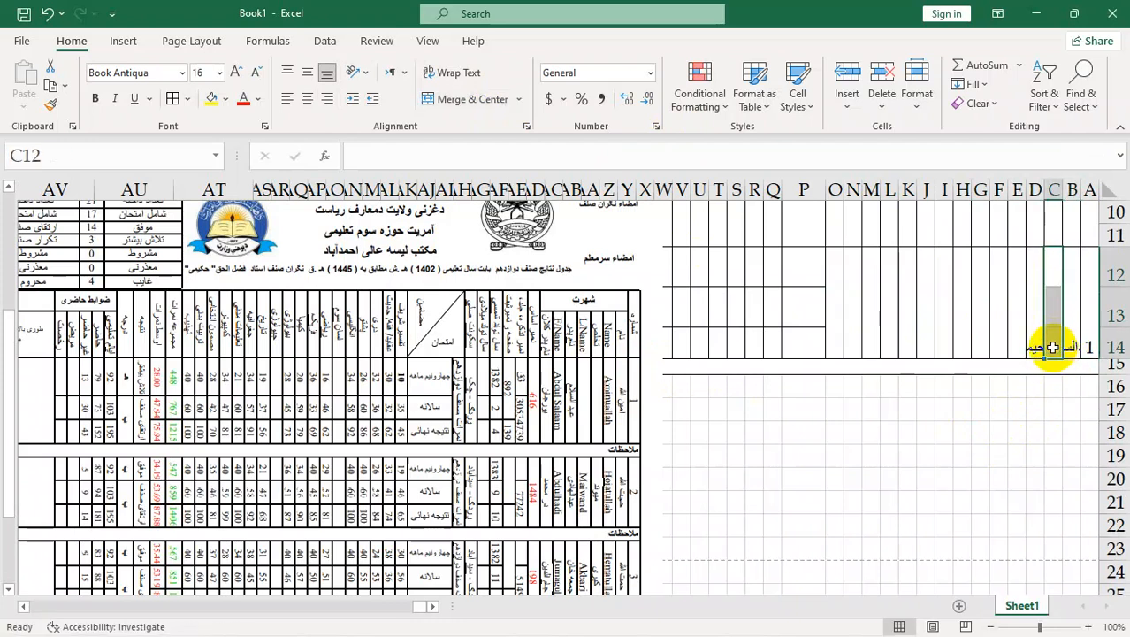
{"action": "left_click", "coordinate": [469, 99]}
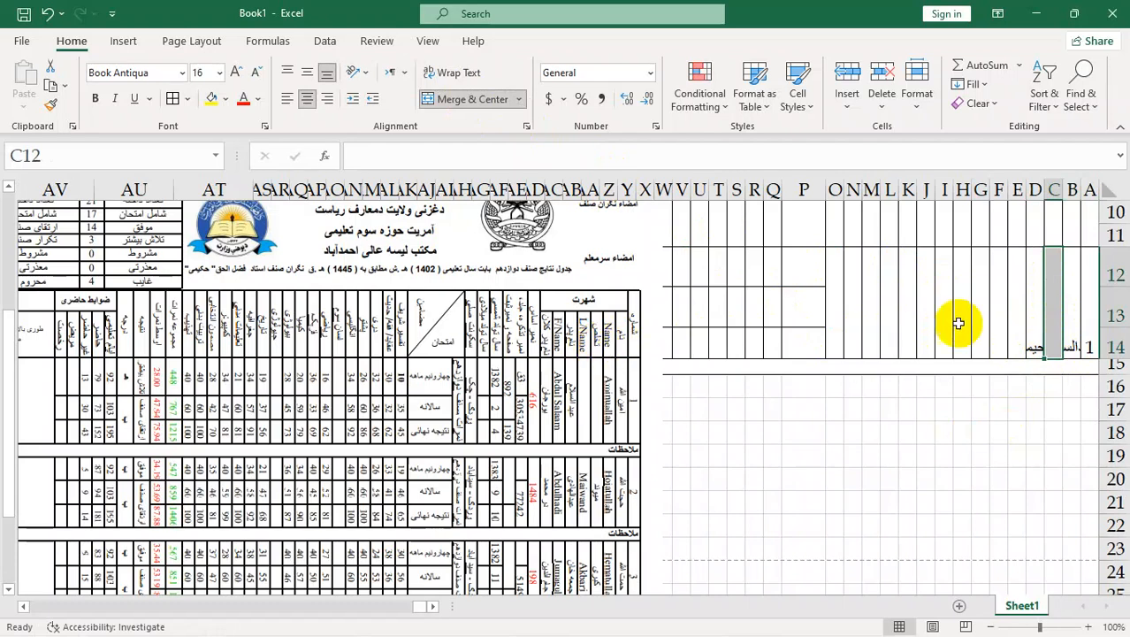
Enter the father's name in F12 and the grandfather's name in H12.
{"action": "left_click", "coordinate": [996, 316]}
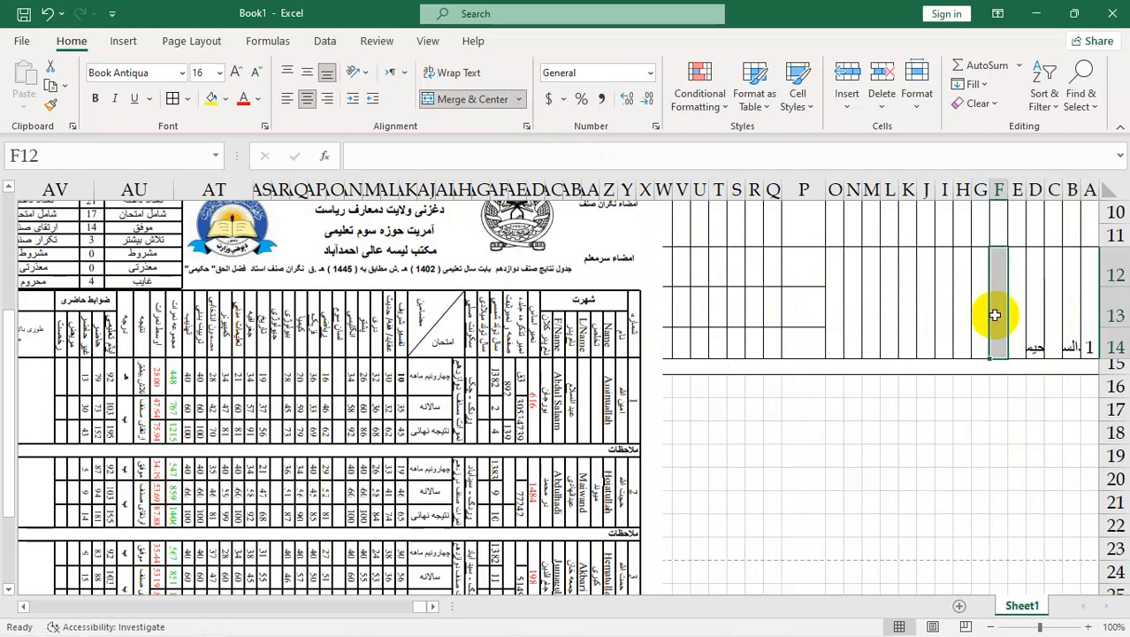
{"action": "type", "text": "حیز"}
{"action": "key", "text": "BackSpace"}
{"action": "key", "text": "BackSpace"}
{"action": "key", "text": "BackSpace"}
{"action": "type", "text": "خر"}
{"action": "key", "text": "BackSpace"}
{"action": "type", "text": "یرالله"}
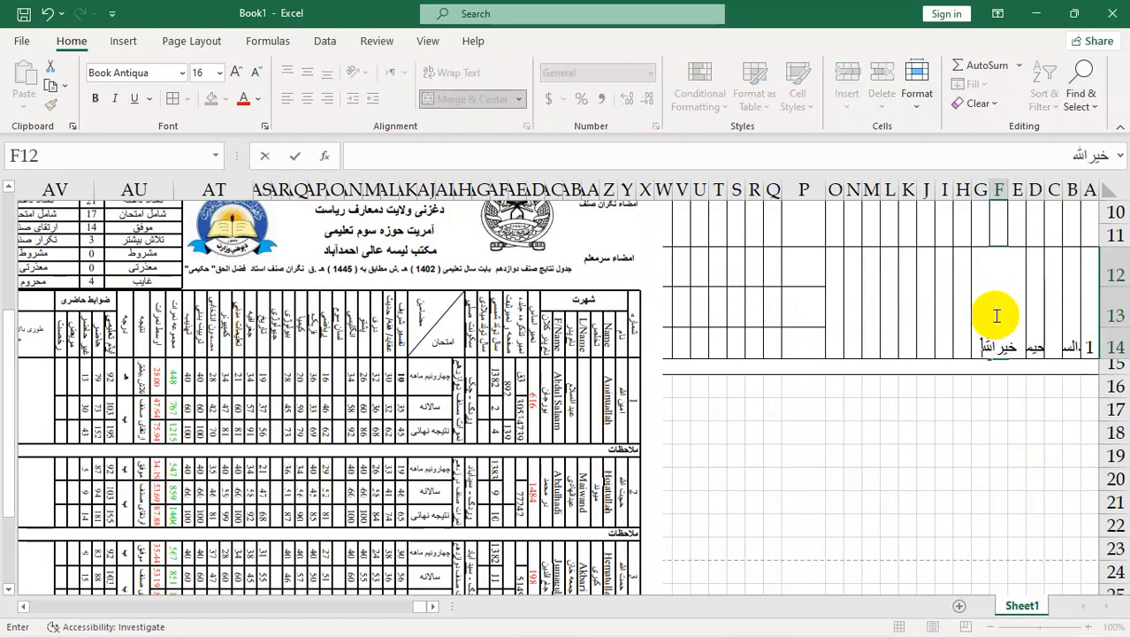
{"action": "key", "text": "Tab"}
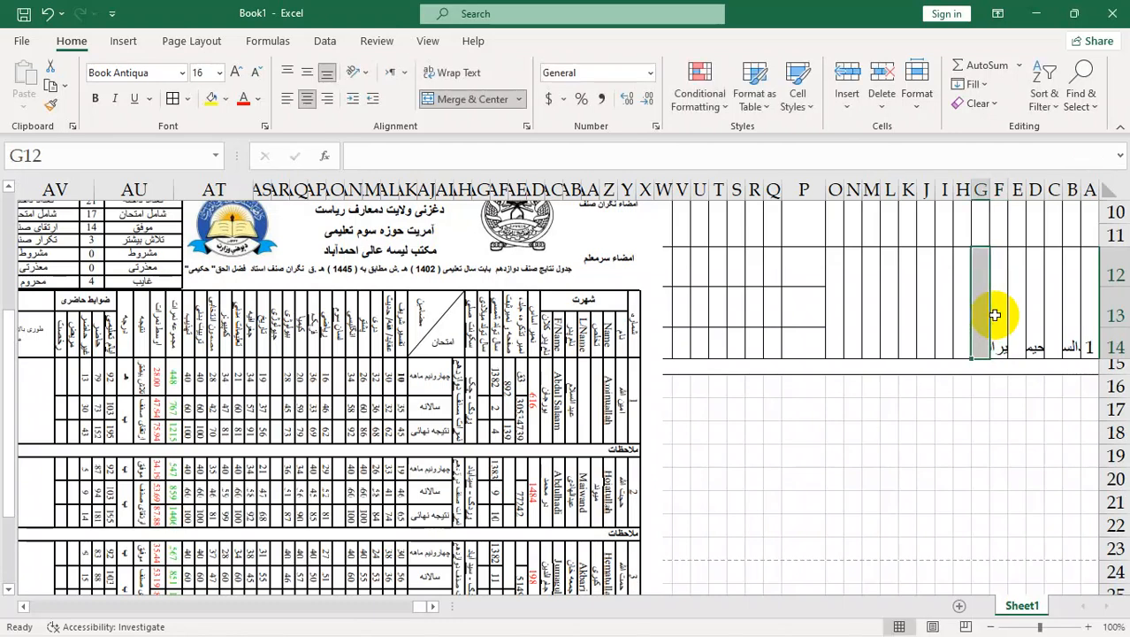
{"action": "key", "text": "Tab"}
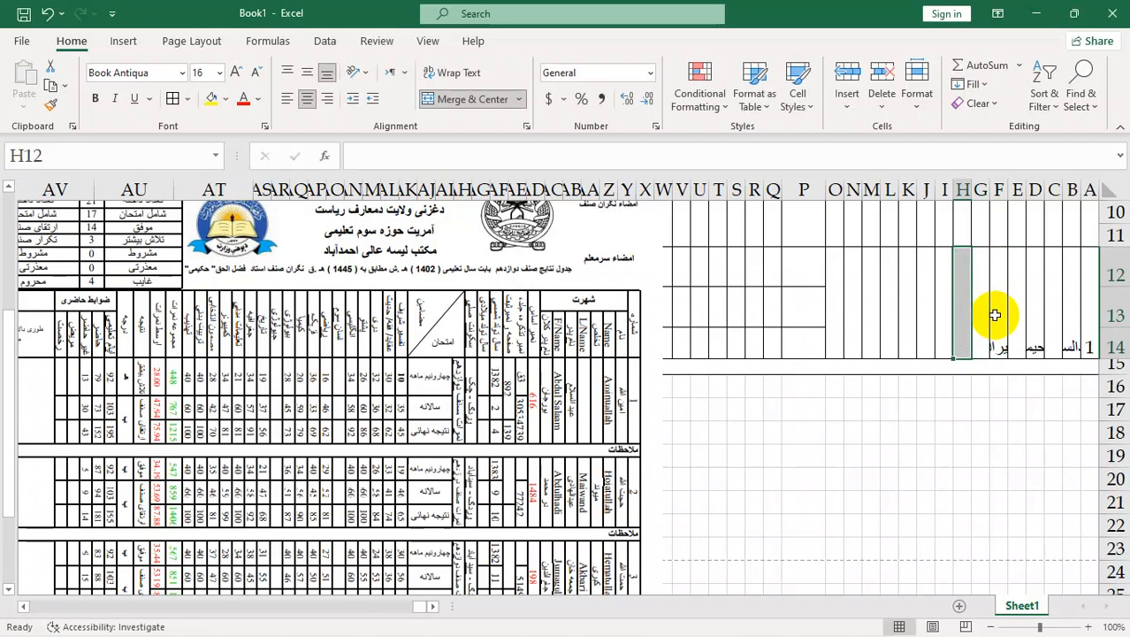
{"action": "type", "text": "کلام خانه"}
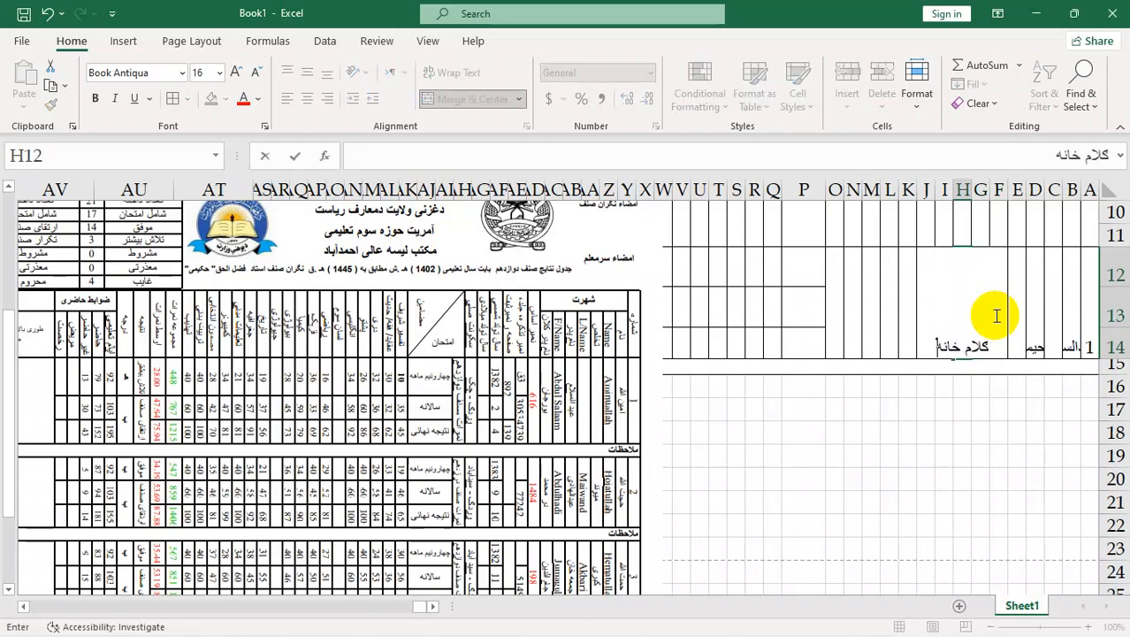
{"action": "key", "text": "BackSpace"}
{"action": "key", "text": "Tab"}
Enter a number in I12, which displays as # in the narrow cell.
{"action": "type", "text": "۲۰۲"}
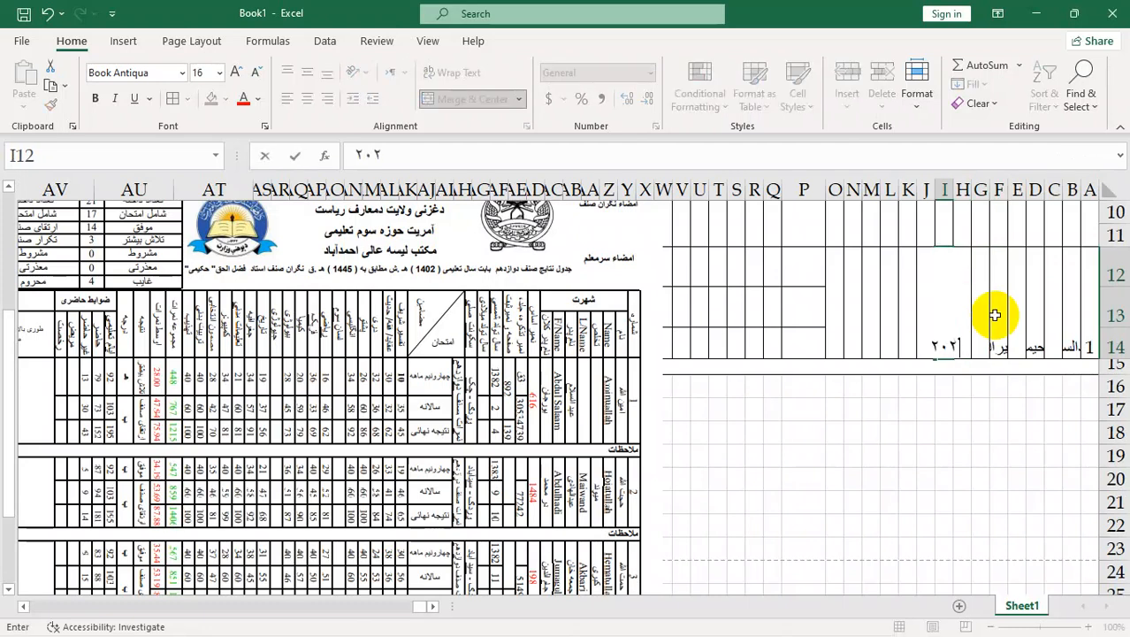
{"action": "key", "text": "BackSpace"}
{"action": "type", "text": "0220"}
{"action": "key", "text": "Return"}
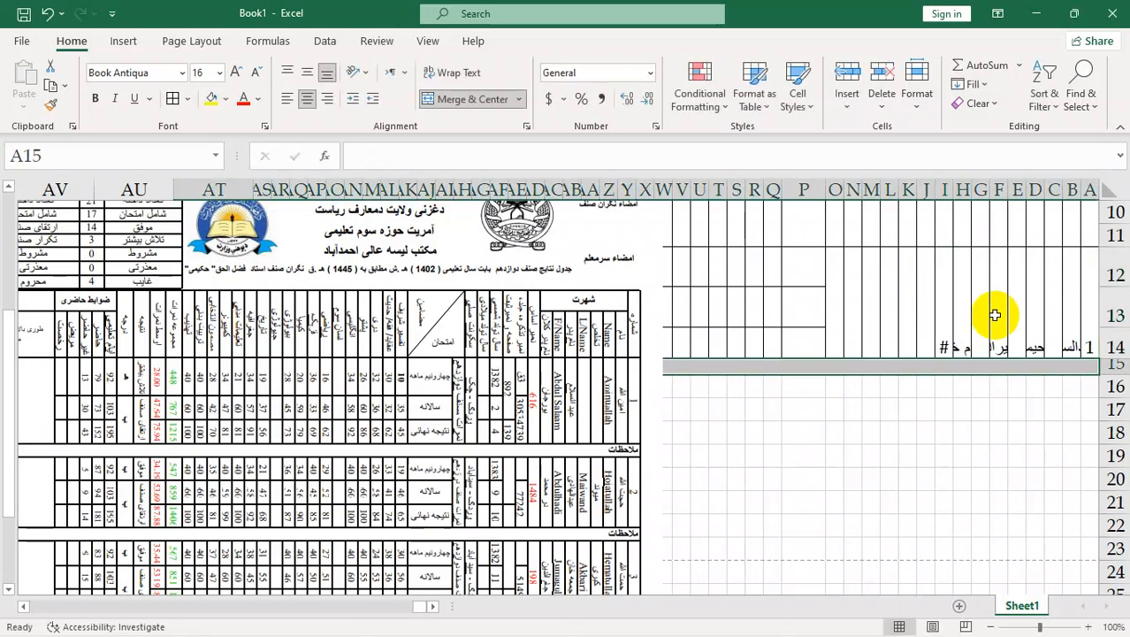
{"action": "key", "text": "Tab"}
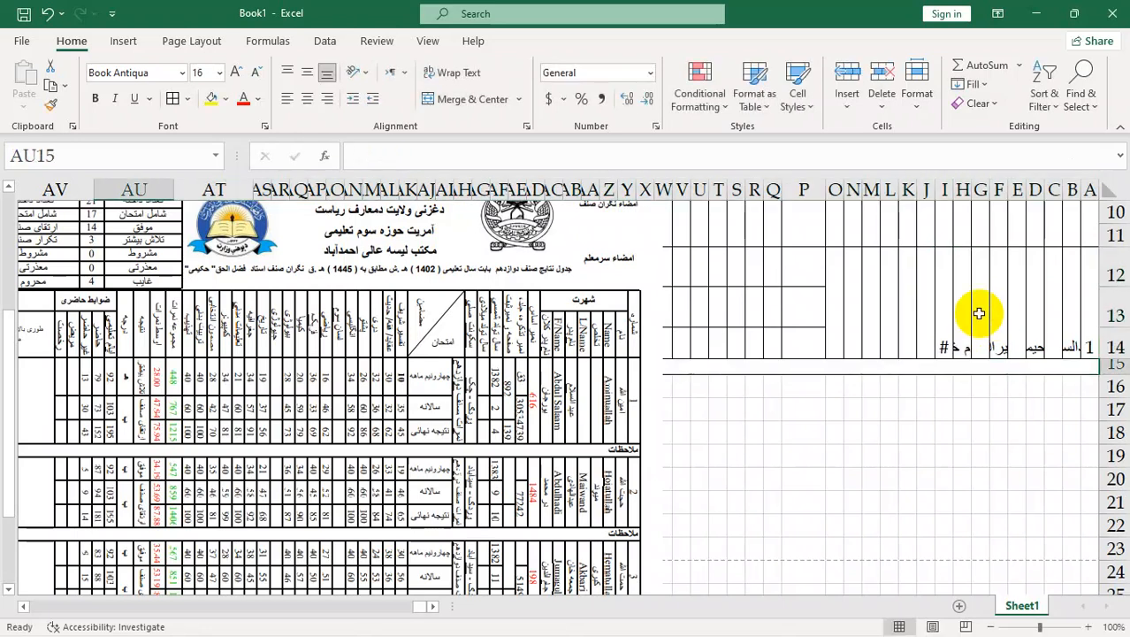
{"action": "left_click", "coordinate": [926, 302]}
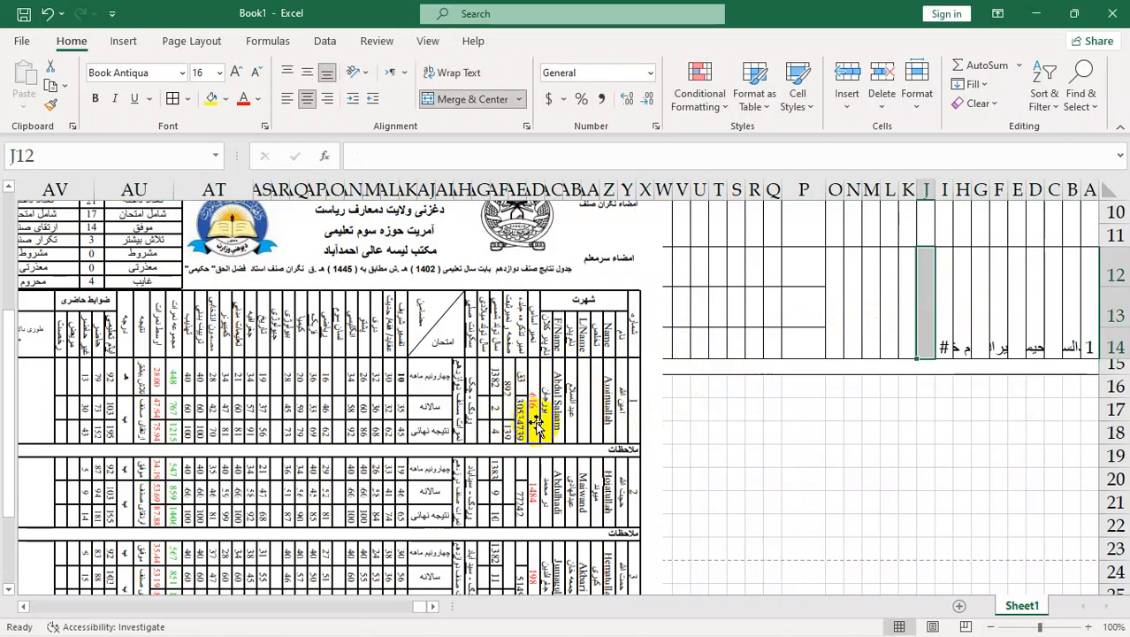
Unmerge J12:J14 and merge J13 and J14 into one cell.
{"action": "left_click", "coordinate": [467, 99]}
{"action": "left_click", "coordinate": [925, 408]}
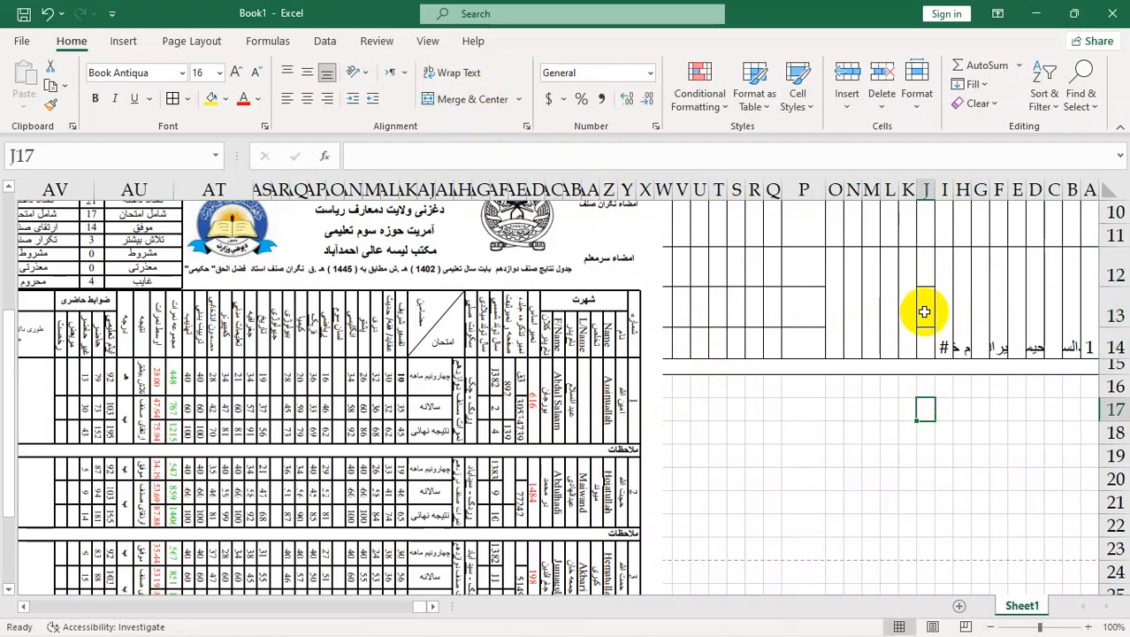
{"action": "left_click_drag", "start_coordinate": [924, 312], "coordinate": [925, 347]}
{"action": "left_click", "coordinate": [500, 101]}
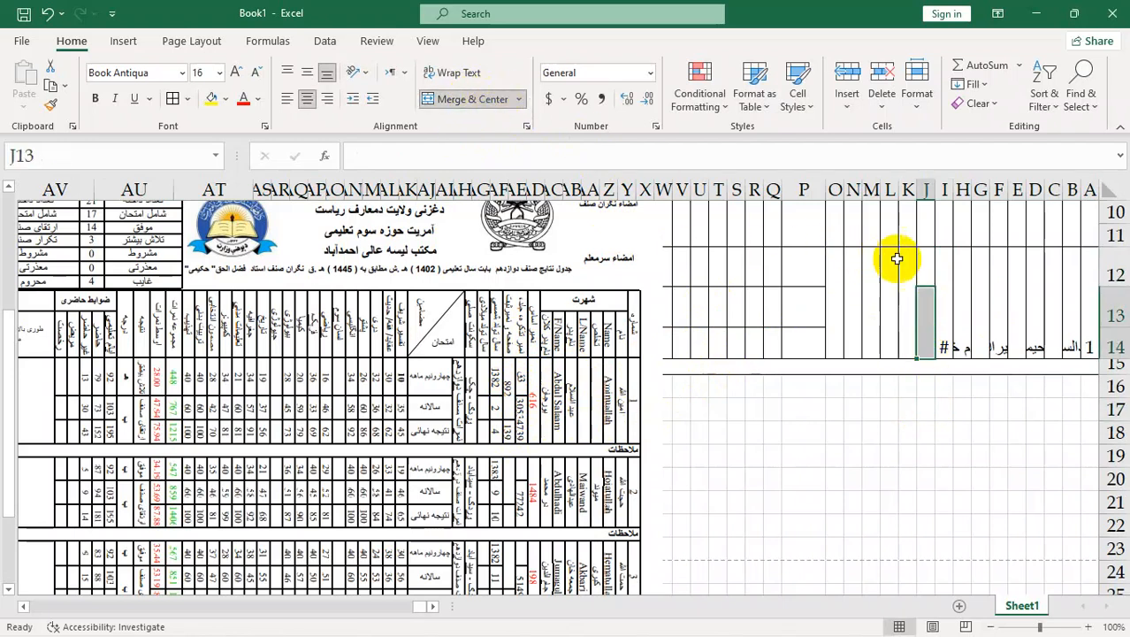
Enter '3ق' in J12 and 2432234 in the merged J13 cell.
{"action": "left_click", "coordinate": [925, 264]}
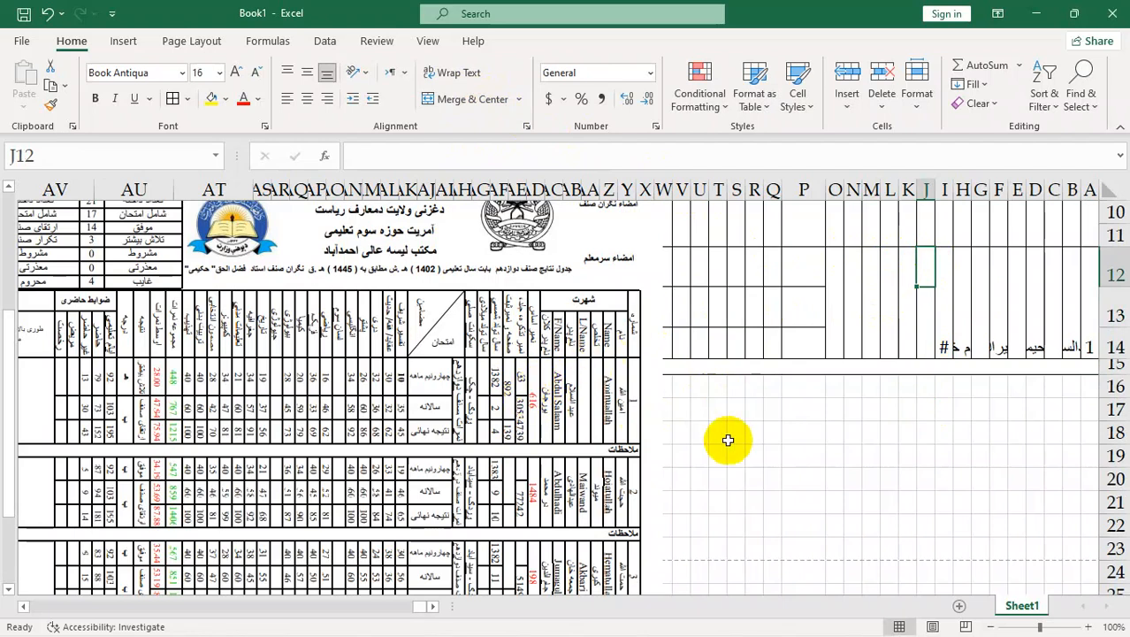
{"action": "type", "text": "3"}
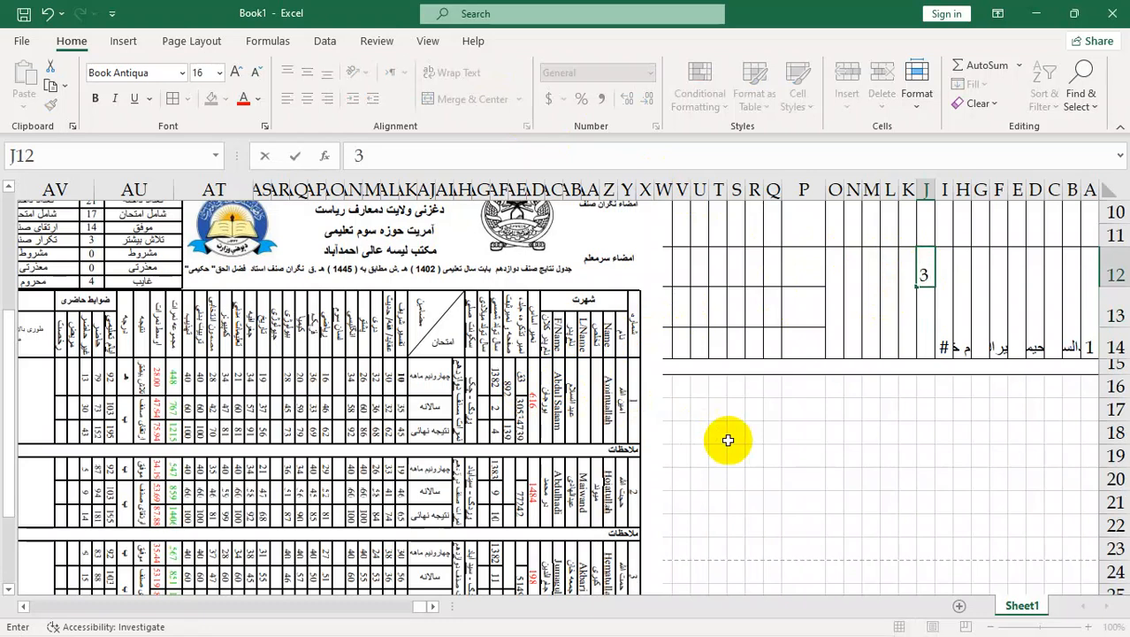
{"action": "type", "text": "ق"}
{"action": "key", "text": "Return"}
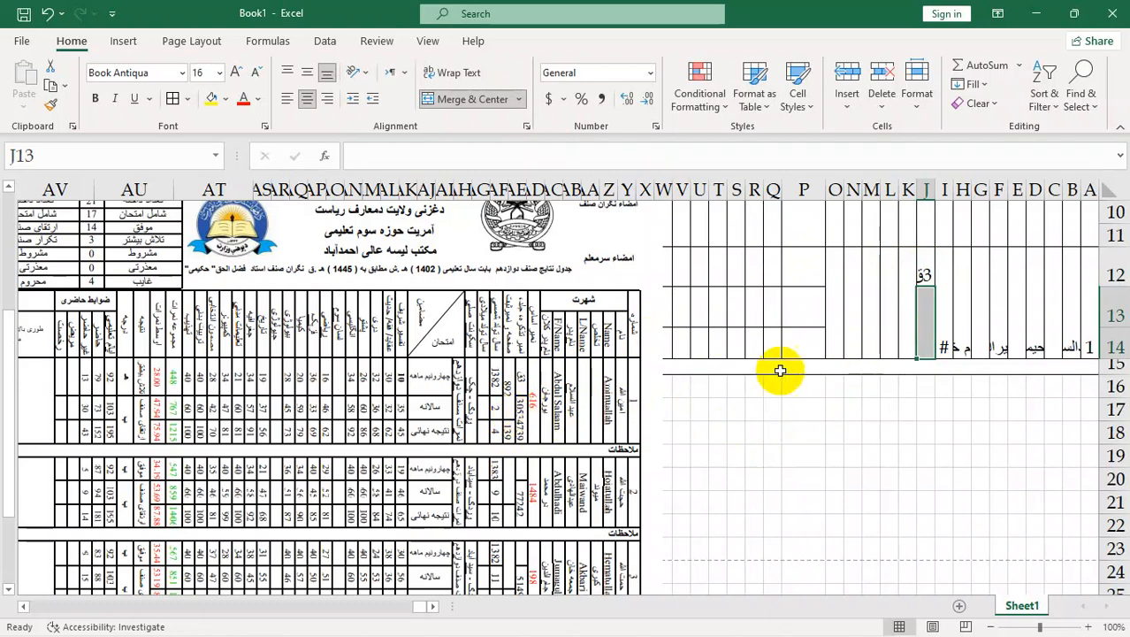
{"action": "type", "text": "۳۴۲۴۲"}
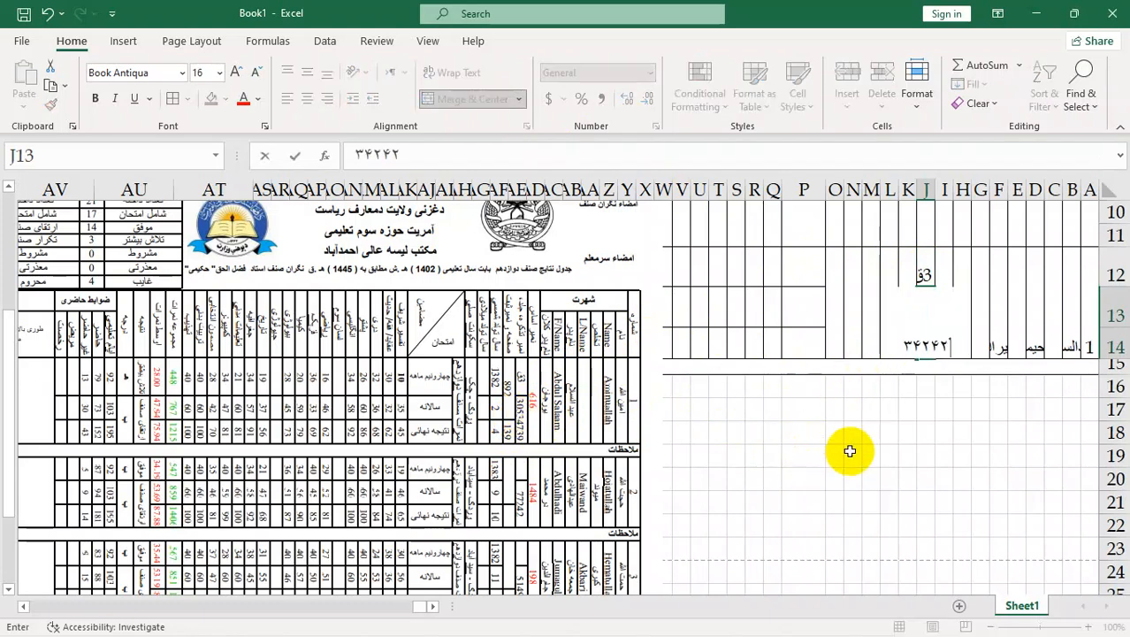
{"action": "key", "text": "BackSpace"}
{"action": "key", "text": "BackSpace"}
{"action": "key", "text": "BackSpace"}
{"action": "key", "text": "BackSpace"}
{"action": "type", "text": "2432234"}
{"action": "left_click", "coordinate": [851, 455]}
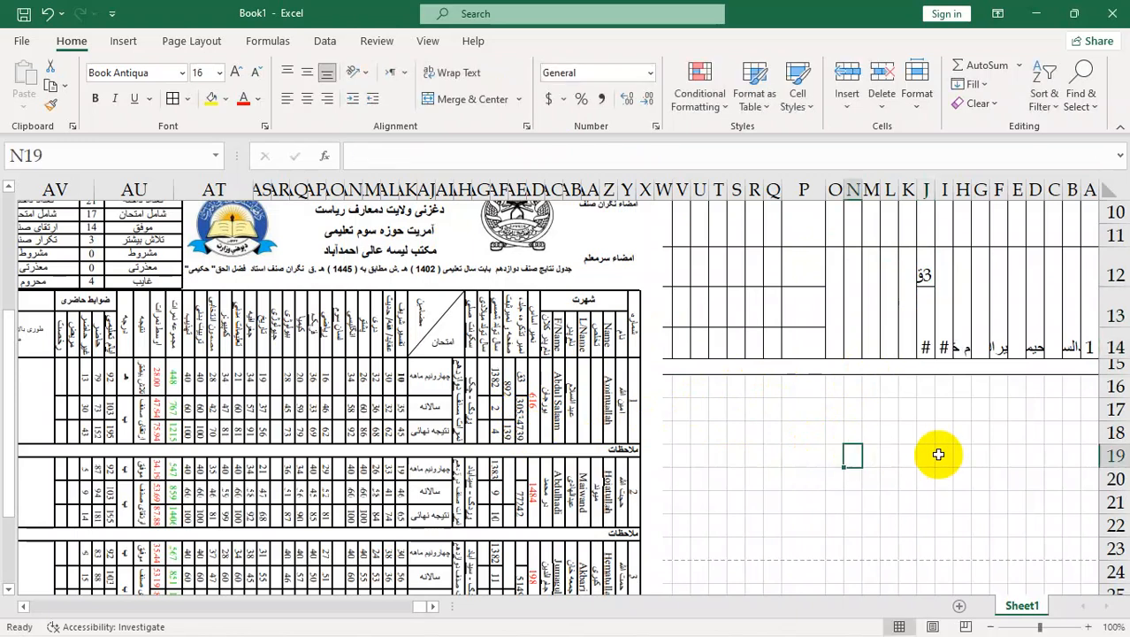
{"action": "left_click", "coordinate": [909, 329]}
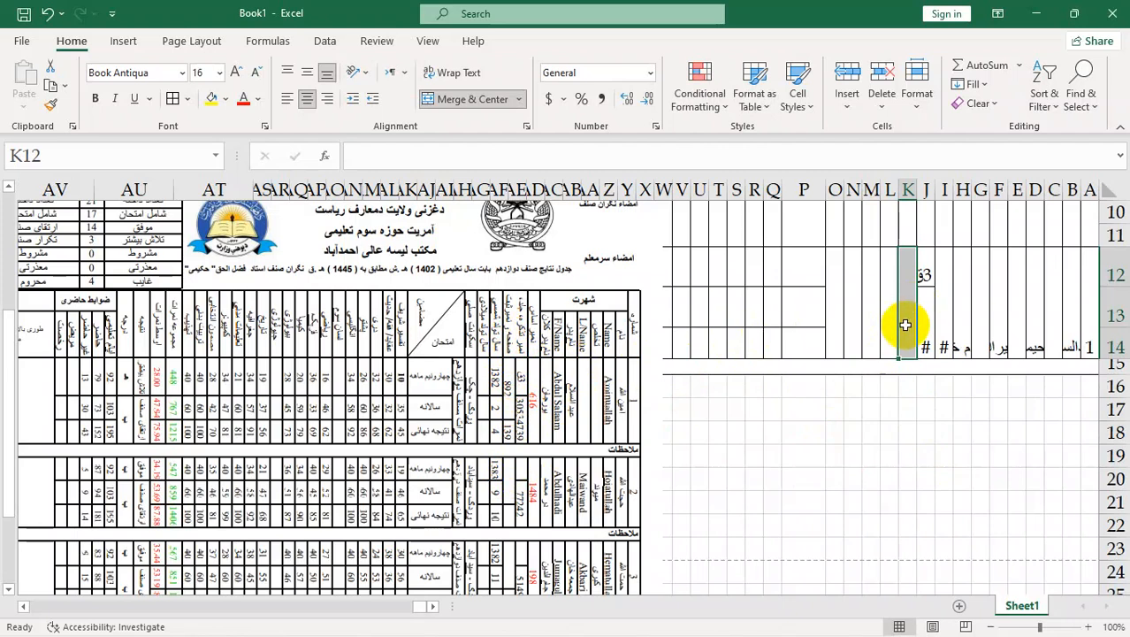
Unmerge K12:K14, merge K12:K13 with 790, and enter 56 in K14.
{"action": "left_click", "coordinate": [481, 104]}
{"action": "left_click", "coordinate": [888, 454]}
{"action": "left_click_drag", "start_coordinate": [913, 272], "coordinate": [911, 299]}
{"action": "left_click", "coordinate": [442, 100]}
{"action": "left_click", "coordinate": [829, 389]}
{"action": "left_click", "coordinate": [911, 298]}
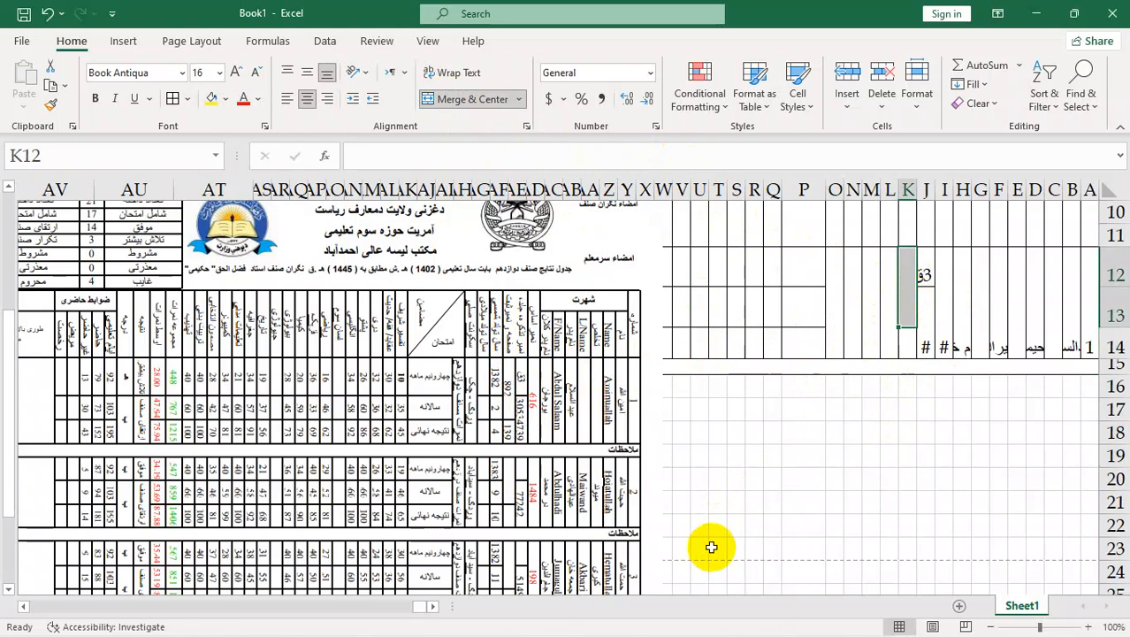
{"action": "type", "text": "790"}
{"action": "key", "text": "Return"}
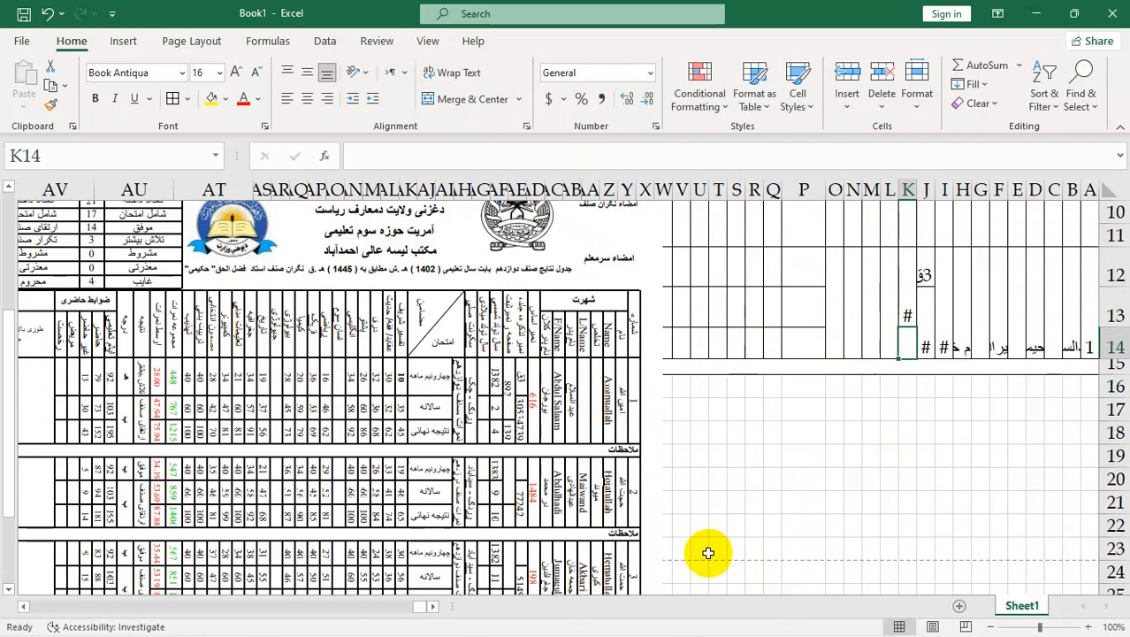
{"action": "type", "text": "56"}
{"action": "left_click", "coordinate": [800, 545]}
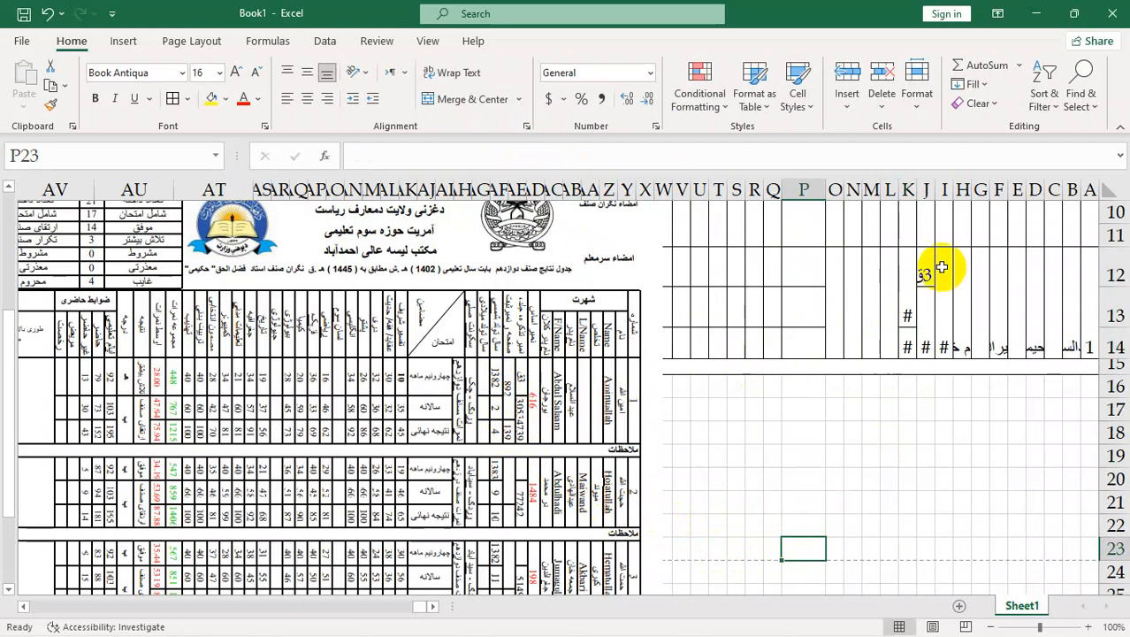
Unmerge L12:L14 and enter 1389, 3 and 12 in its three cells.
{"action": "left_click_drag", "start_coordinate": [896, 287], "coordinate": [890, 350]}
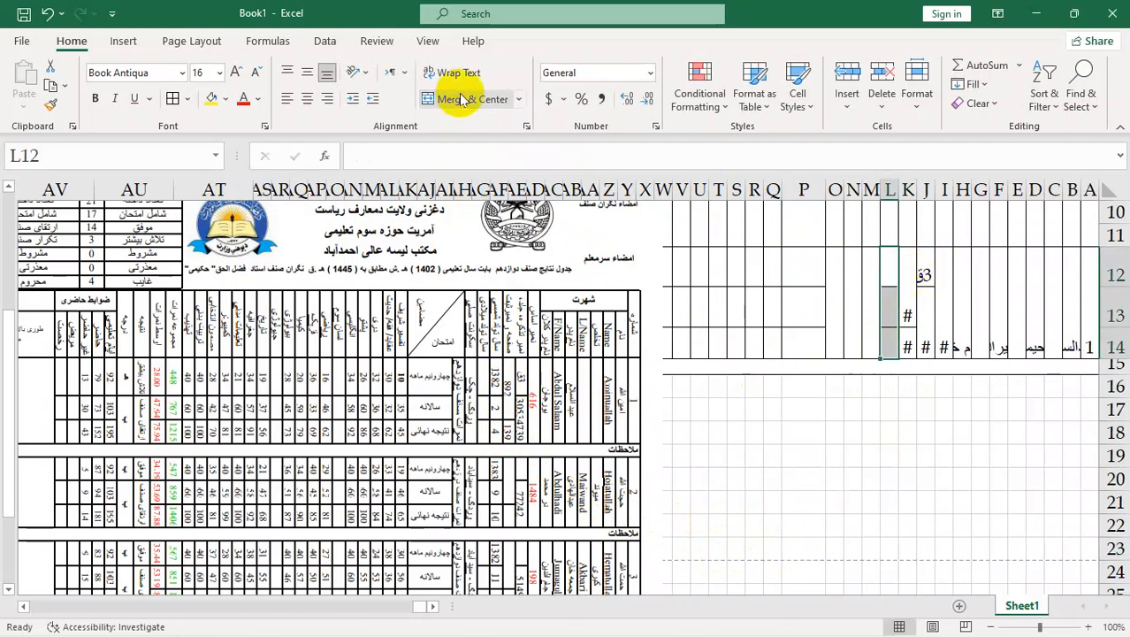
{"action": "left_click", "coordinate": [890, 260]}
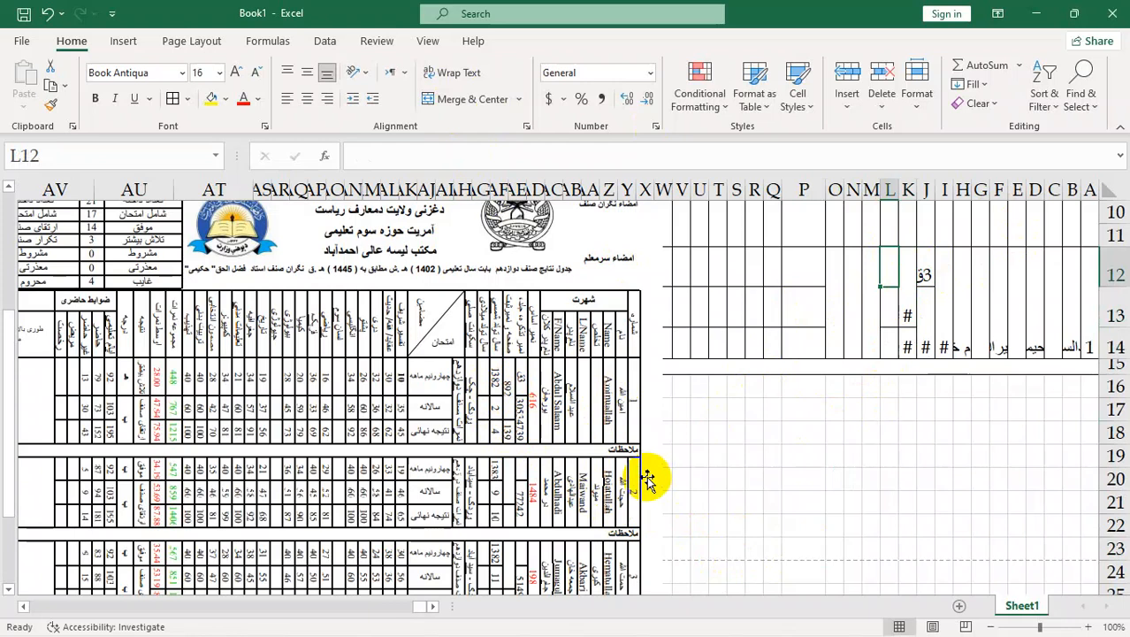
{"action": "type", "text": "13"}
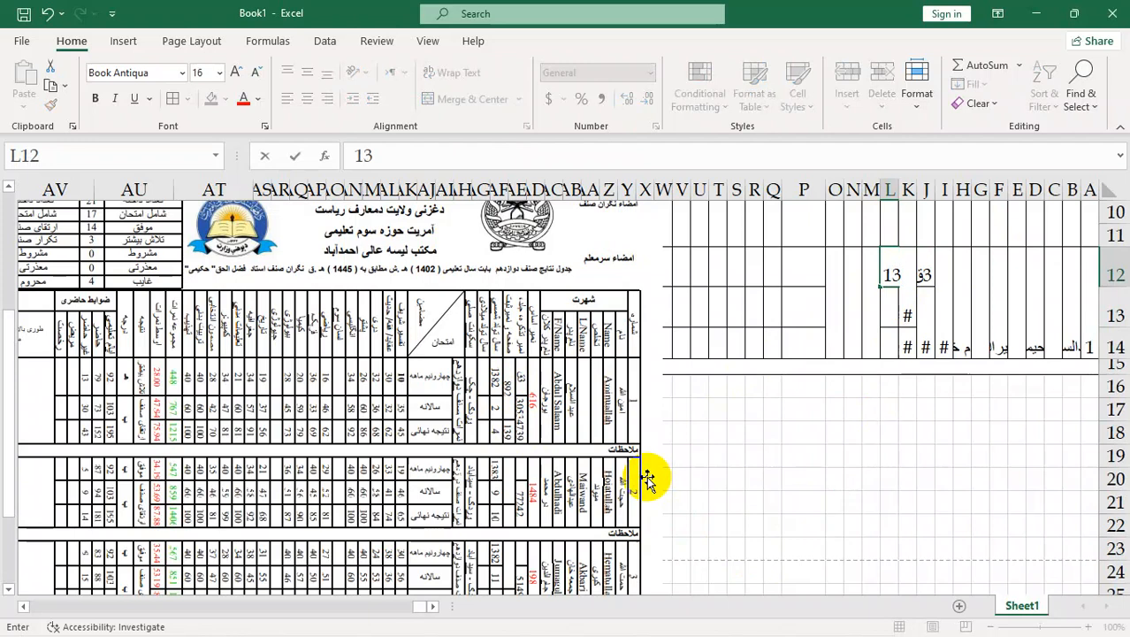
{"action": "type", "text": "89"}
{"action": "key", "text": "Return"}
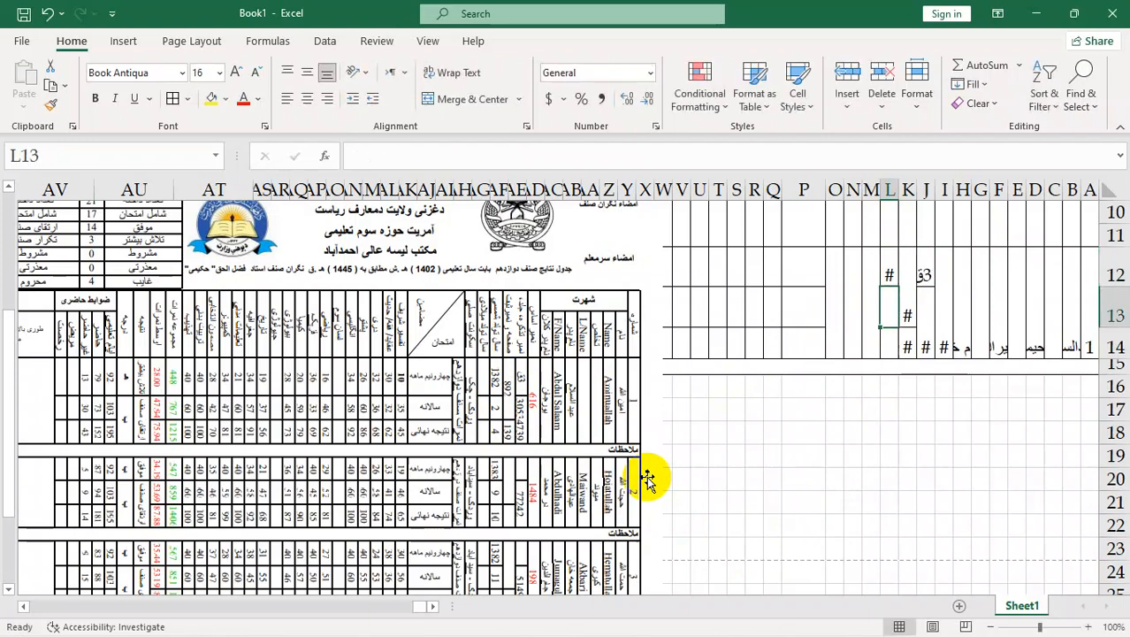
{"action": "type", "text": "3"}
{"action": "key", "text": "Return"}
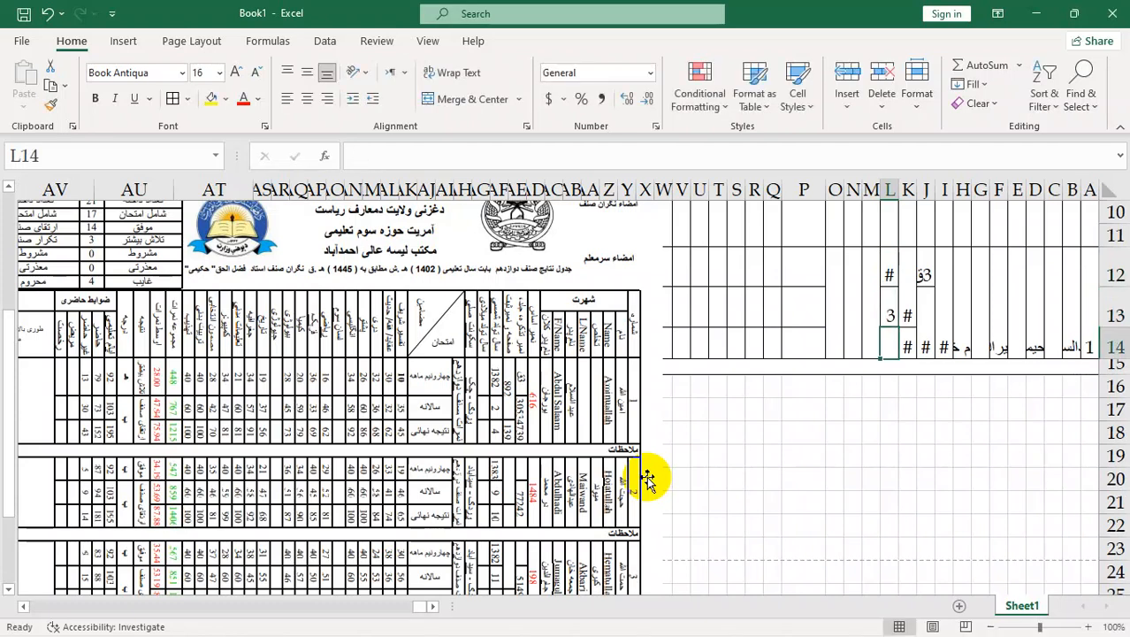
{"action": "type", "text": "12"}
{"action": "key", "text": "Return"}
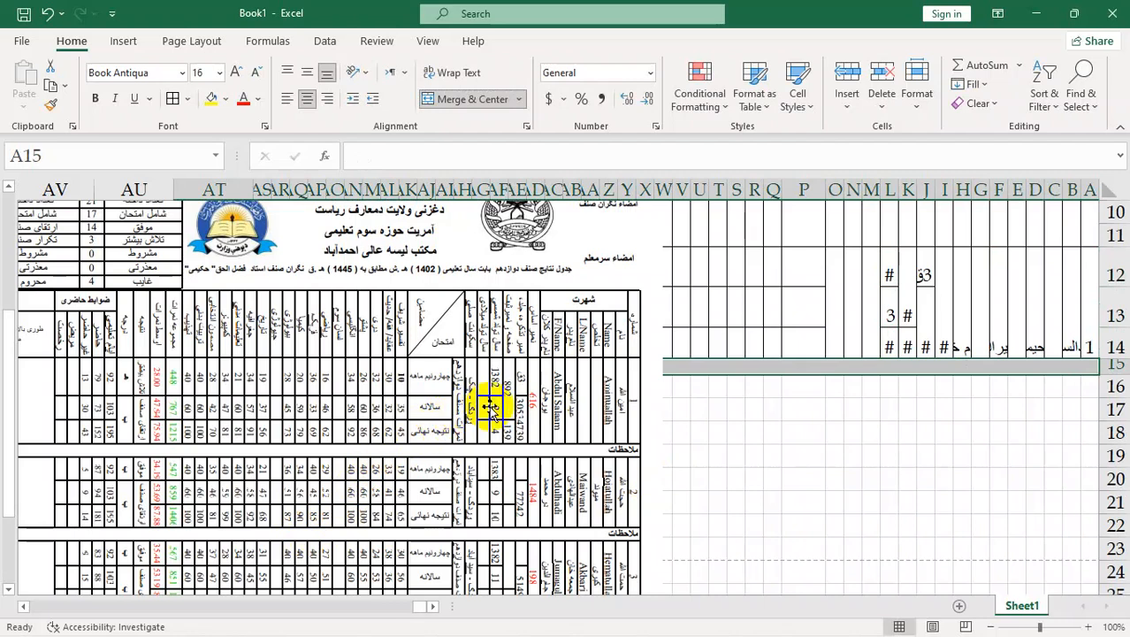
{"action": "left_click", "coordinate": [872, 297]}
Unmerge M12:M14 and enter the student's place of residence in merged cell N12.
{"action": "left_click", "coordinate": [458, 99]}
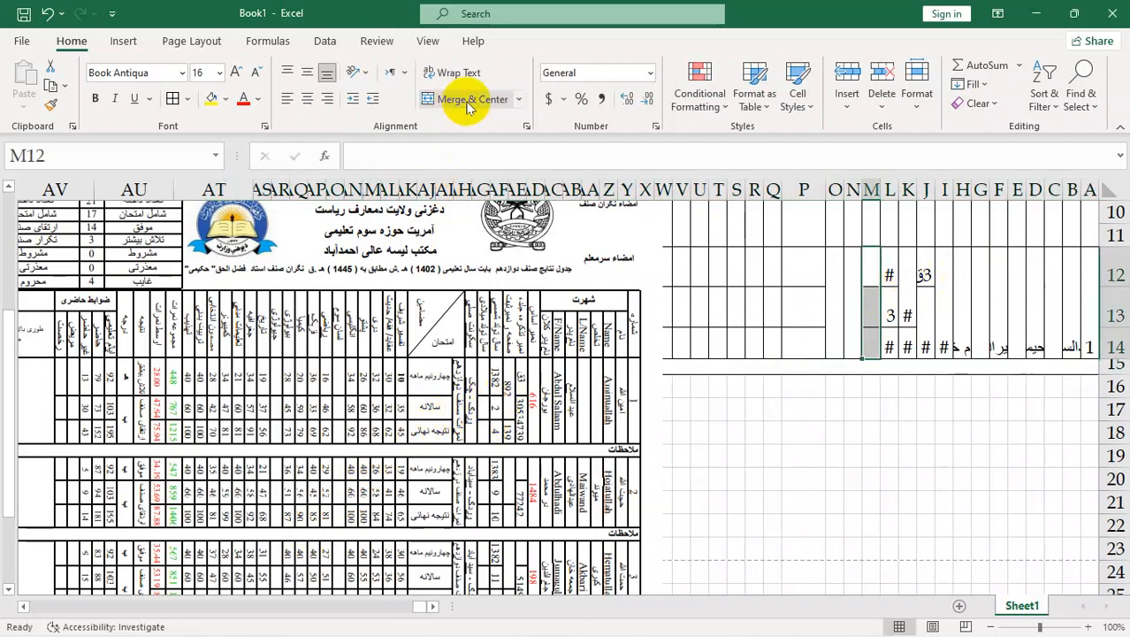
{"action": "left_click", "coordinate": [945, 506]}
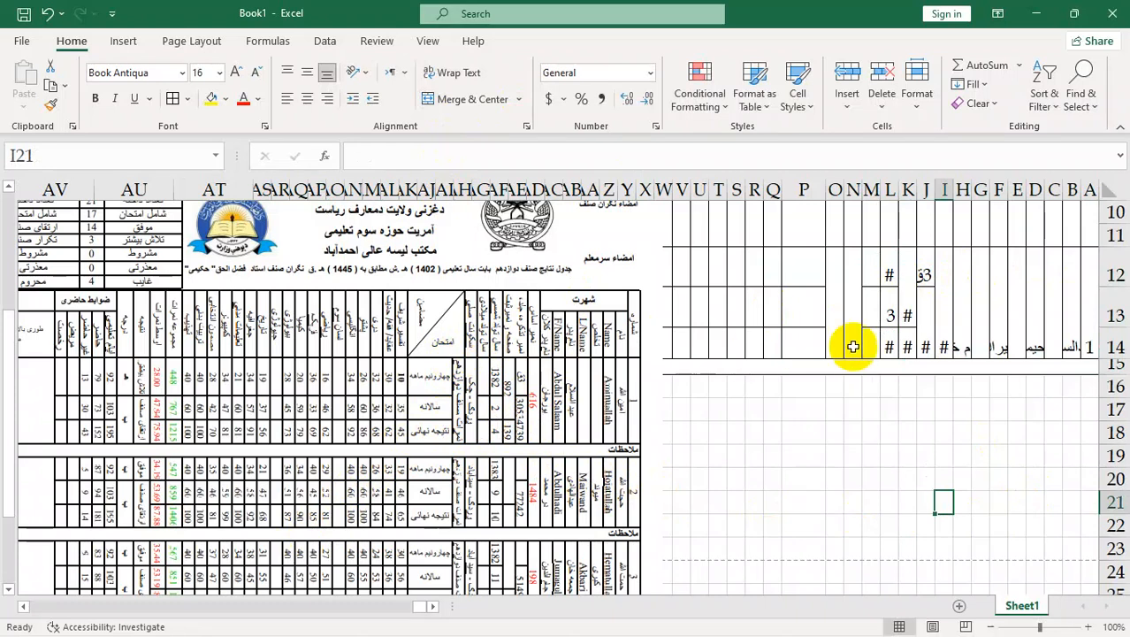
{"action": "left_click", "coordinate": [851, 270]}
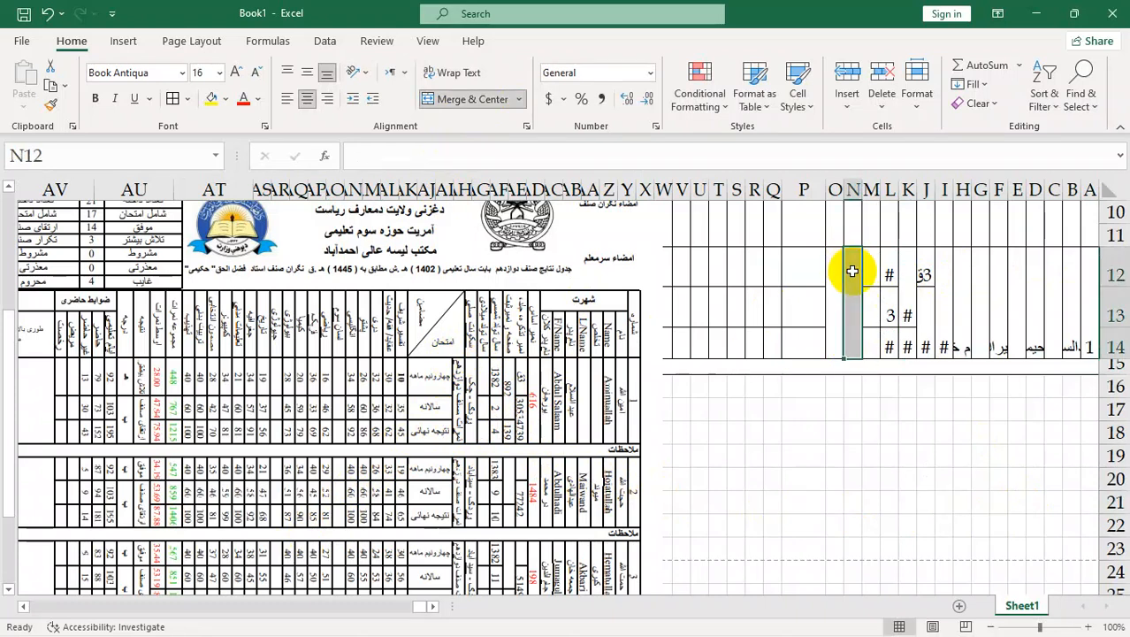
{"action": "type", "text": ",v"}
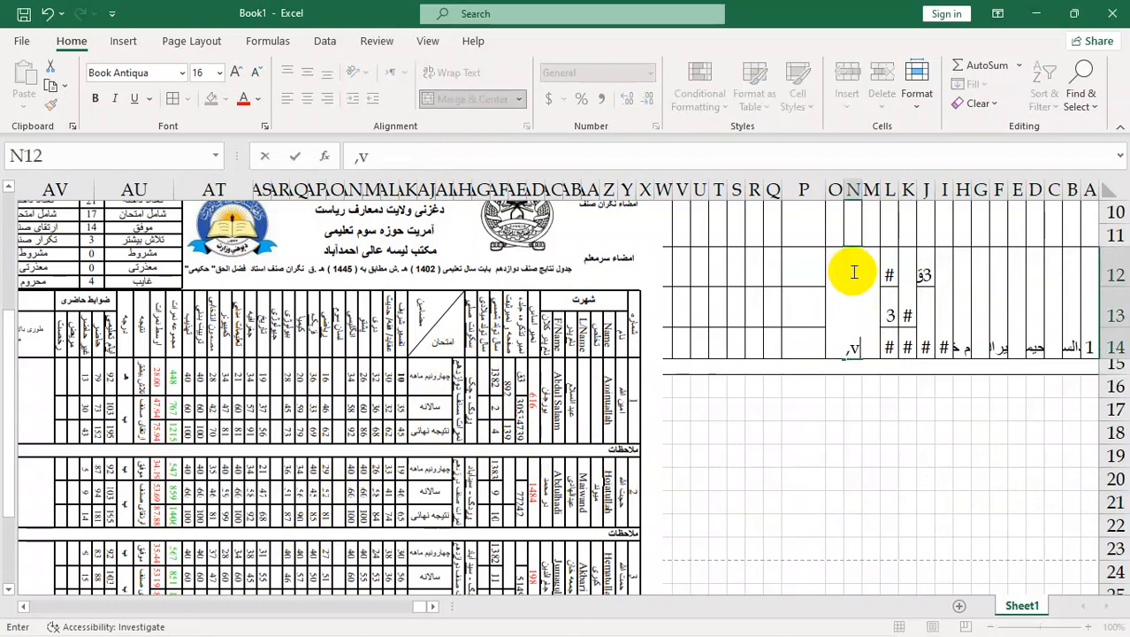
{"action": "type", "text": "وز"}
{"action": "type", "text": "غزنی"}
{"action": "type", "text": " زنخان"}
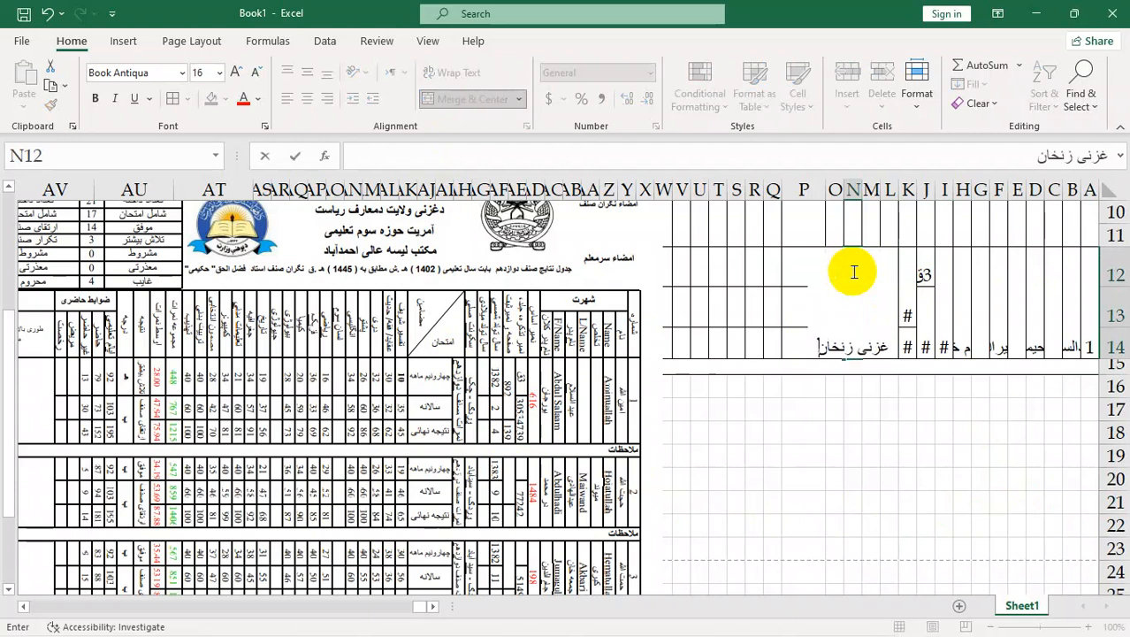
{"action": "key", "text": "Return"}
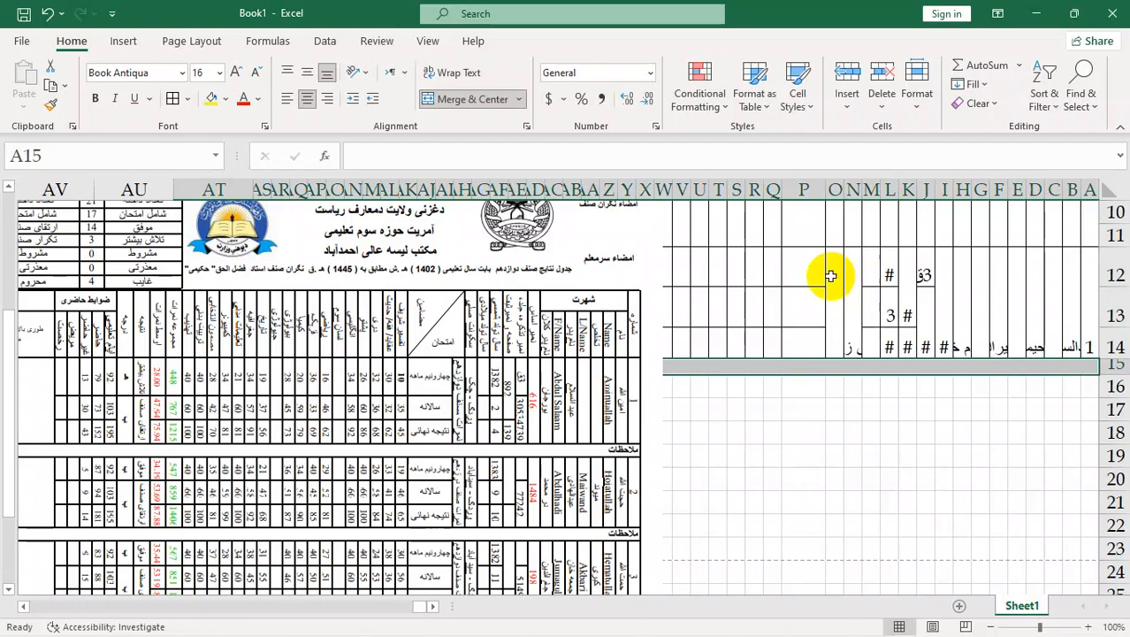
{"action": "left_click_drag", "start_coordinate": [827, 272], "coordinate": [833, 329]}
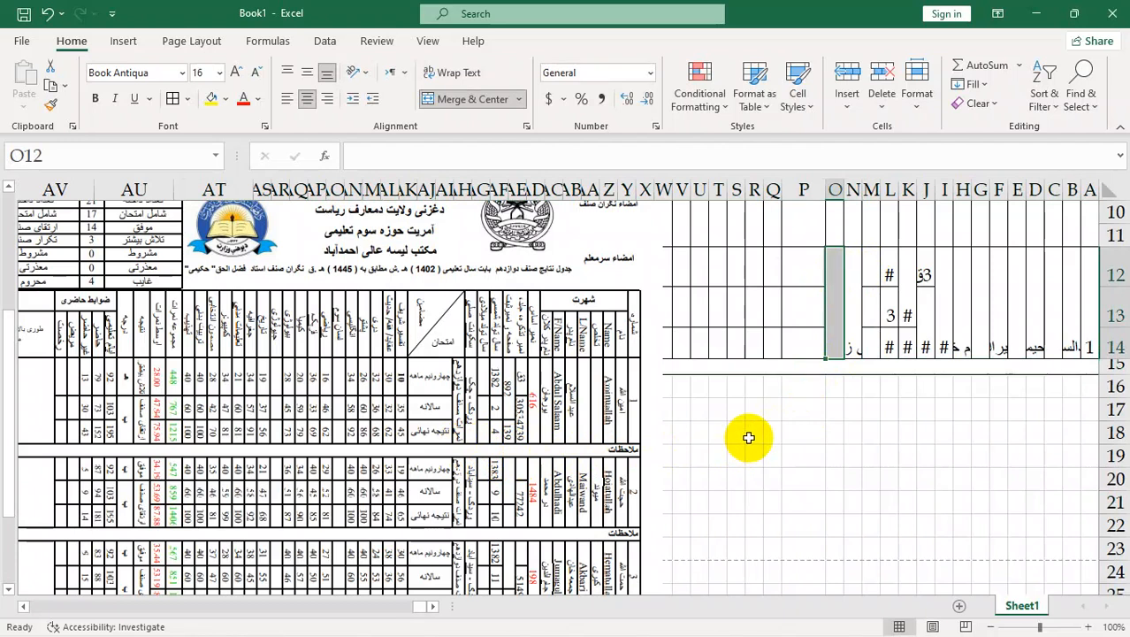
Enter the label نمرات صنف دوازدهم in merged cell O12, then select the student block O12:A14.
{"action": "type", "text": "ت"}
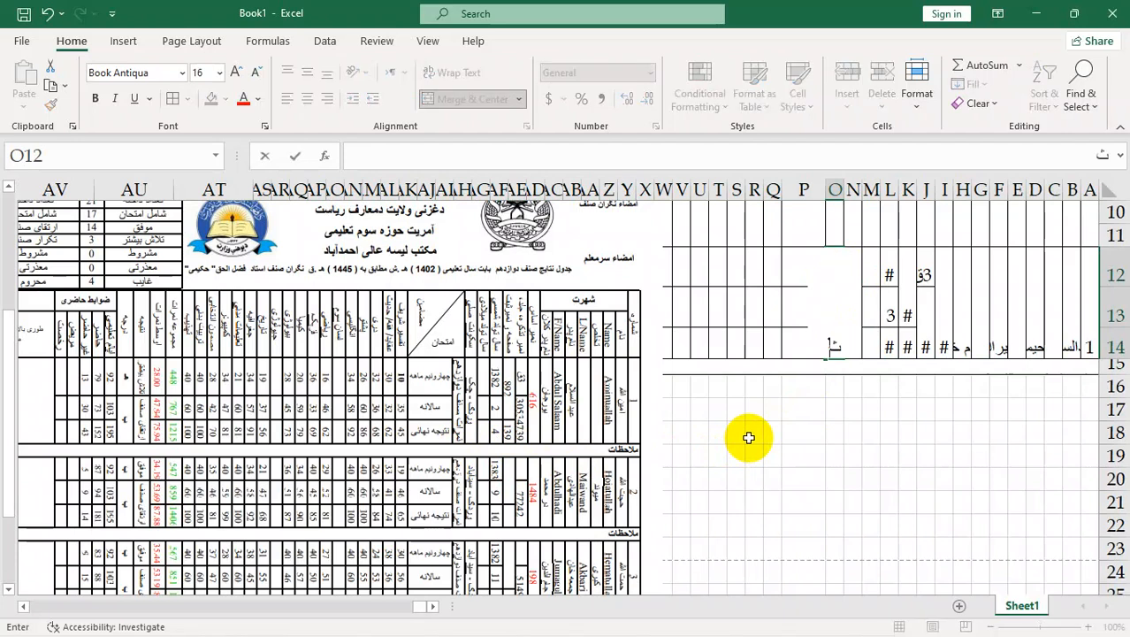
{"action": "type", "text": "مرات صنف یاز"}
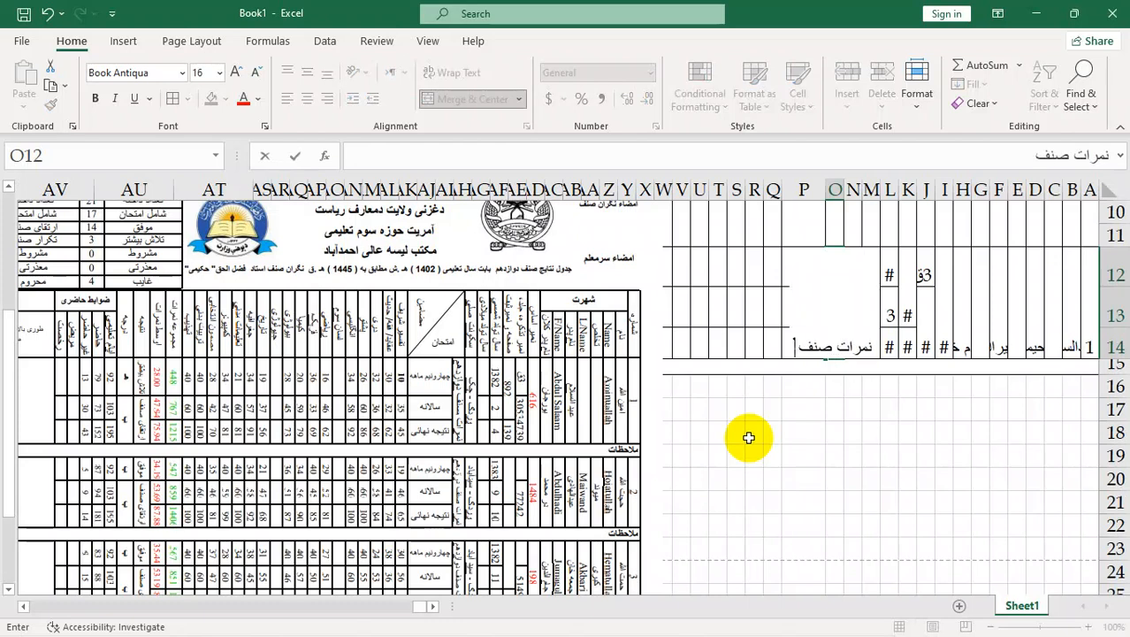
{"action": "key", "text": "BackSpace"}
{"action": "key", "text": "BackSpace"}
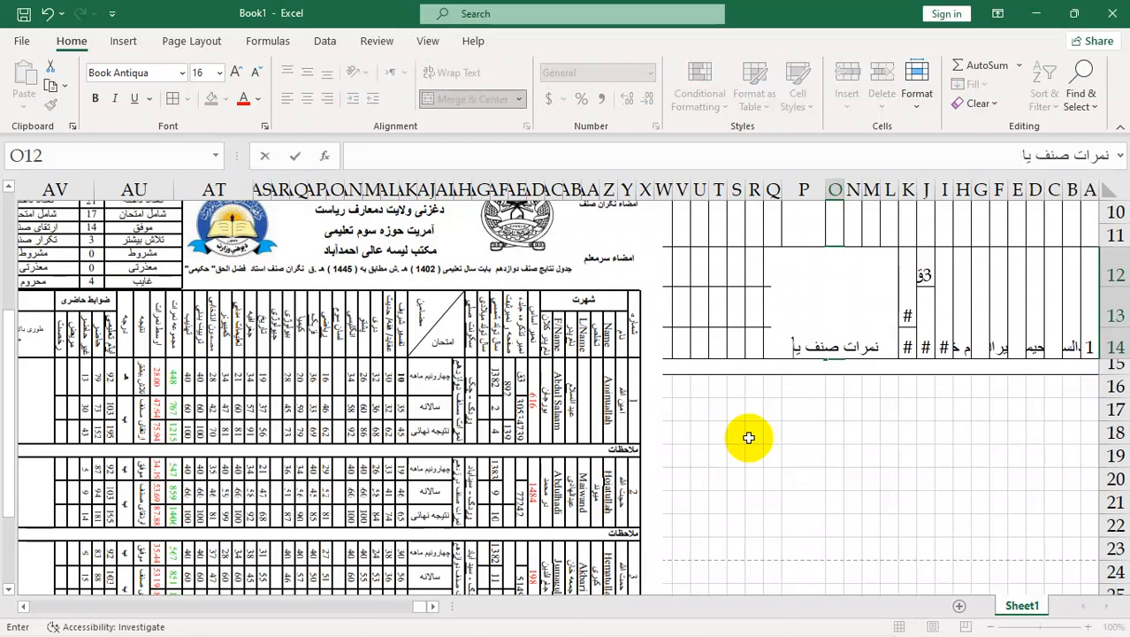
{"action": "type", "text": "دواز"}
{"action": "key", "text": "BackSpace"}
{"action": "key", "text": "BackSpace"}
{"action": "key", "text": "BackSpace"}
{"action": "key", "text": "BackSpace"}
{"action": "key", "text": "BackSpace"}
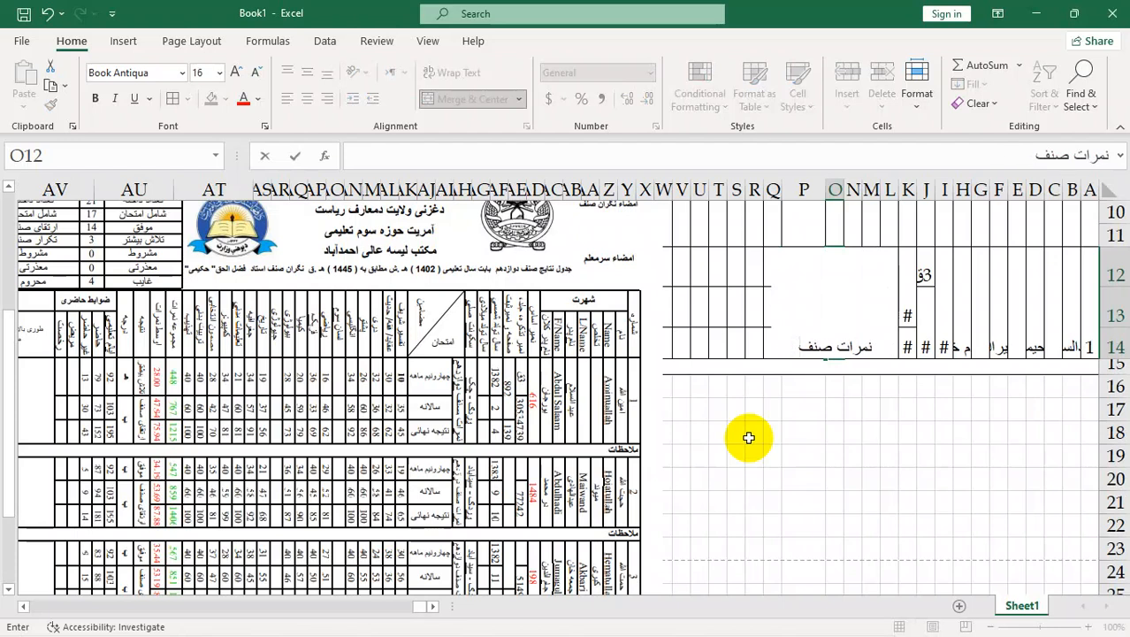
{"action": "key", "text": "BackSpace"}
{"action": "key", "text": "BackSpace"}
{"action": "key", "text": "BackSpace"}
{"action": "key", "text": "BackSpace"}
{"action": "type", "text": "صنف دواز"}
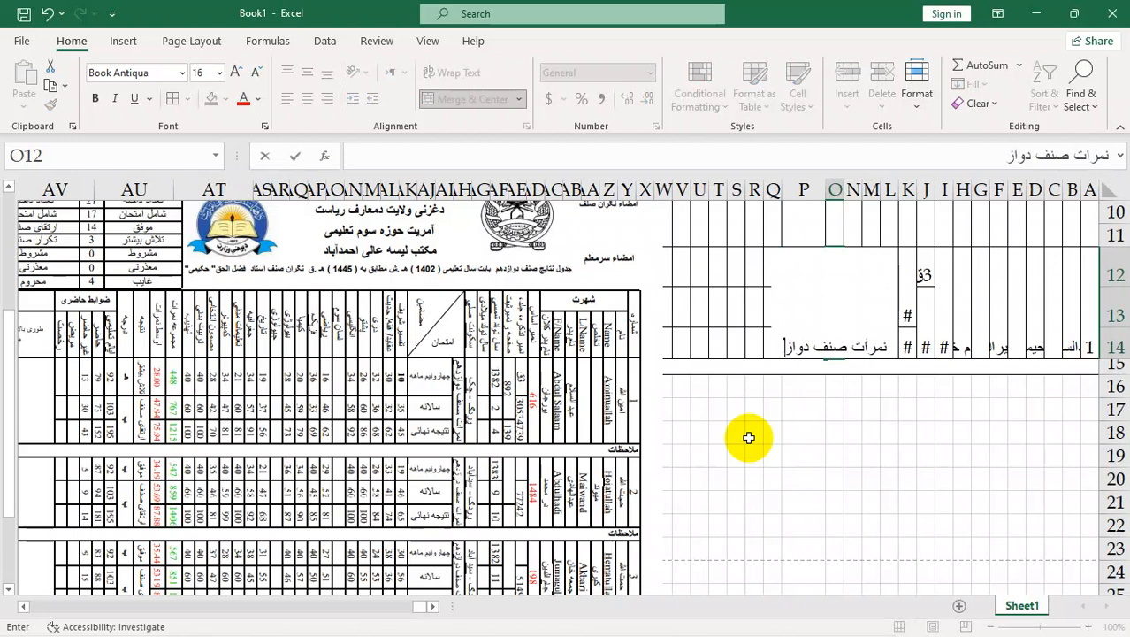
{"action": "type", "text": "دهم"}
{"action": "key", "text": "Return"}
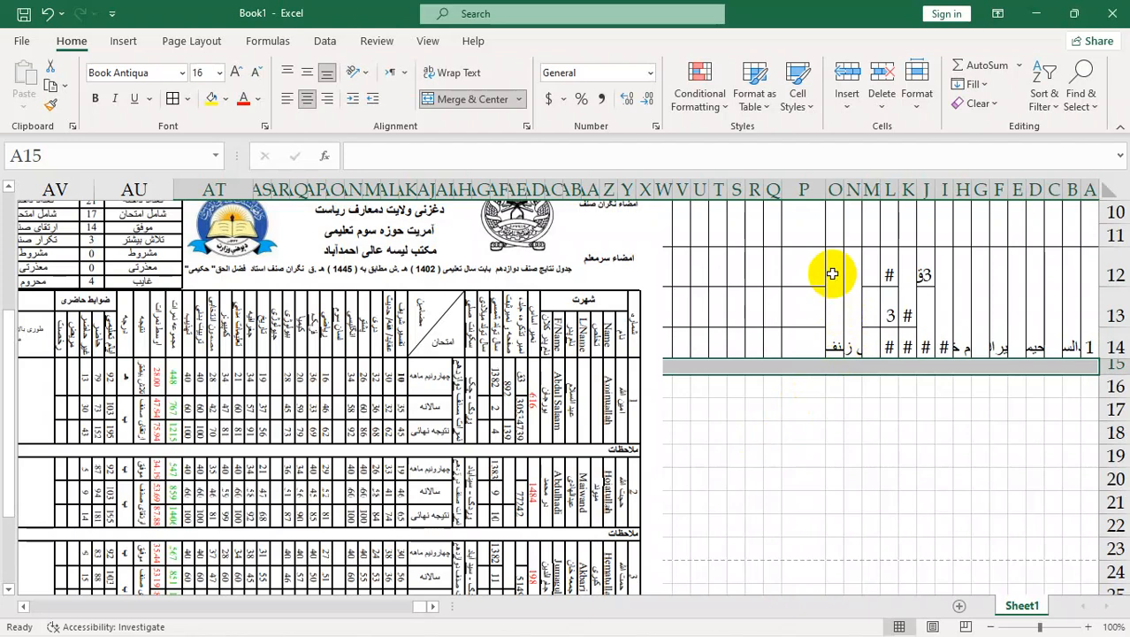
{"action": "left_click_drag", "start_coordinate": [832, 274], "coordinate": [1080, 328]}
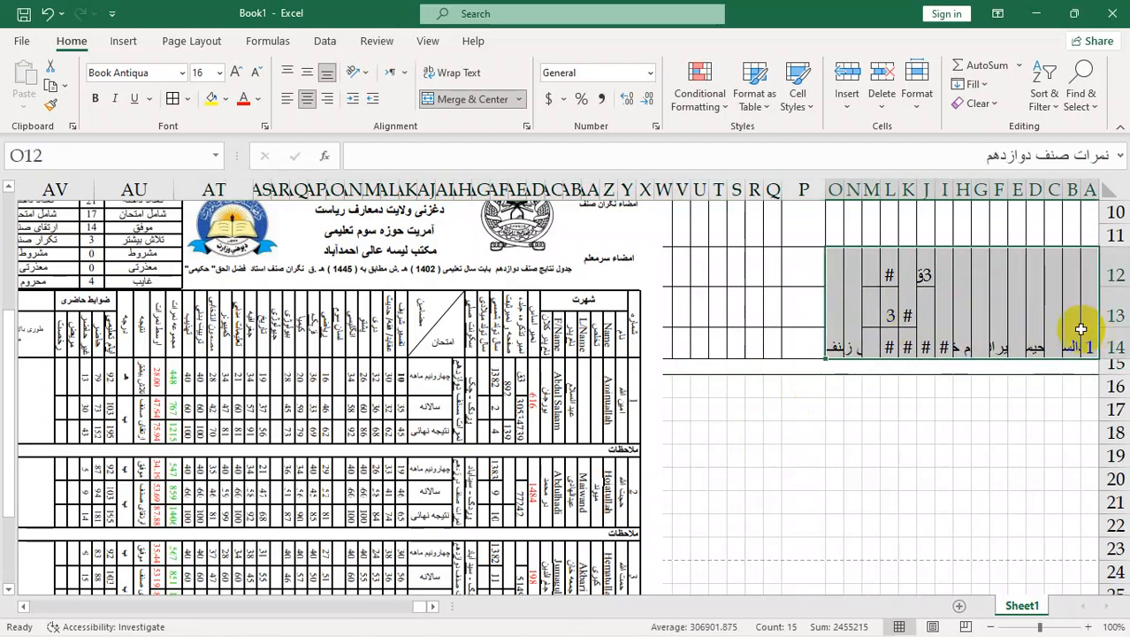
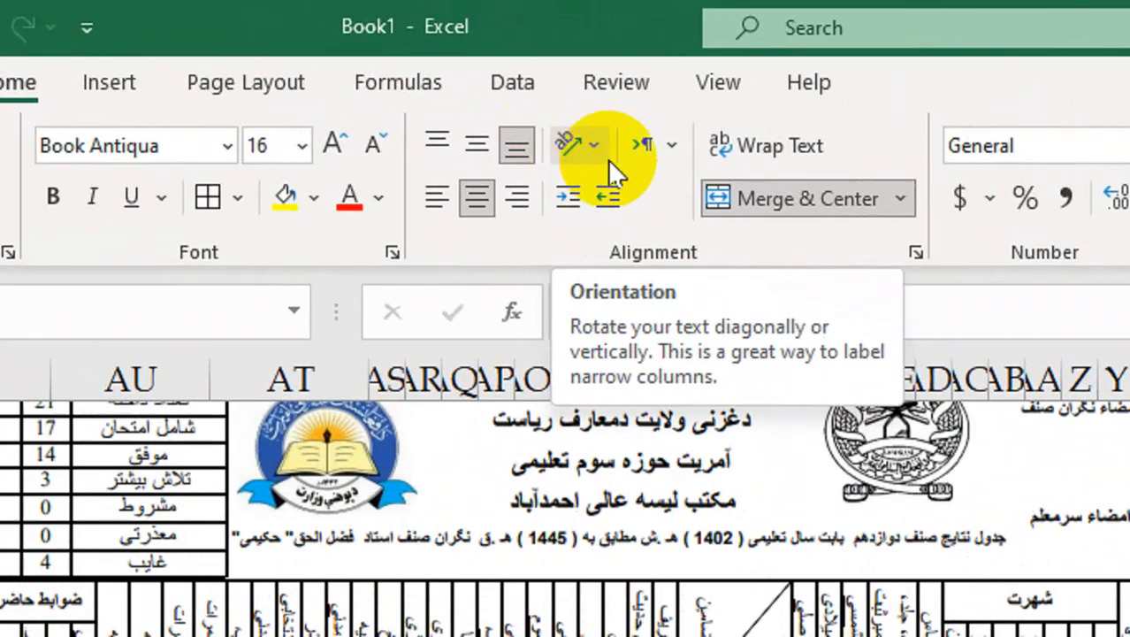
Cycle A12:O14 through Rotate Text Up, Vertical Text and Rotate Text Down, then apply Middle Align.
{"action": "left_click", "coordinate": [367, 78]}
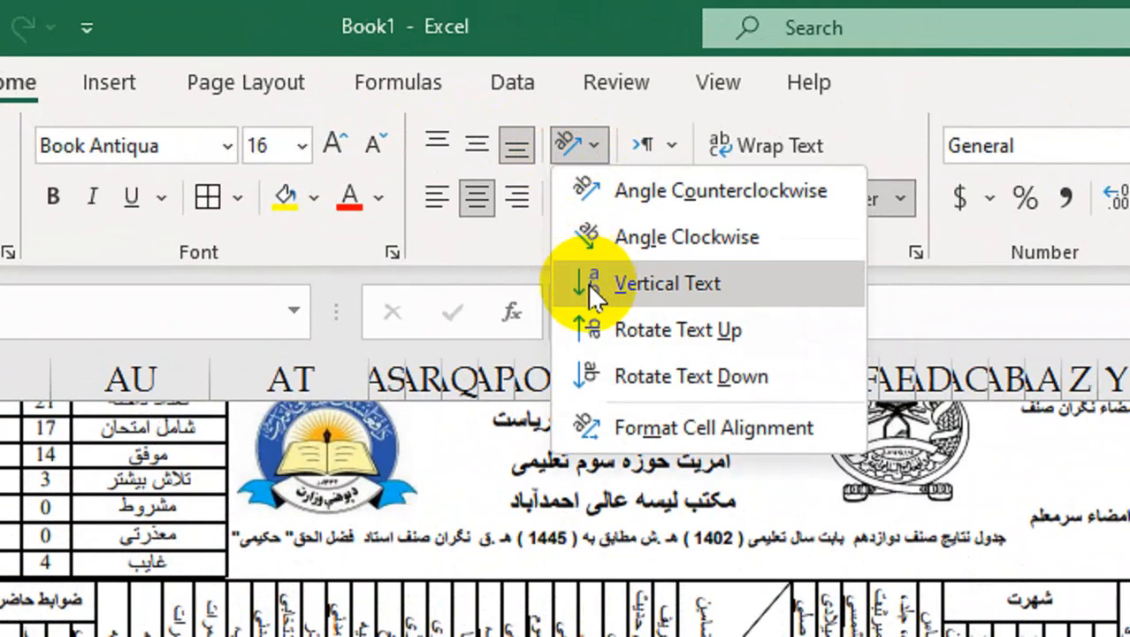
{"action": "left_click", "coordinate": [593, 332]}
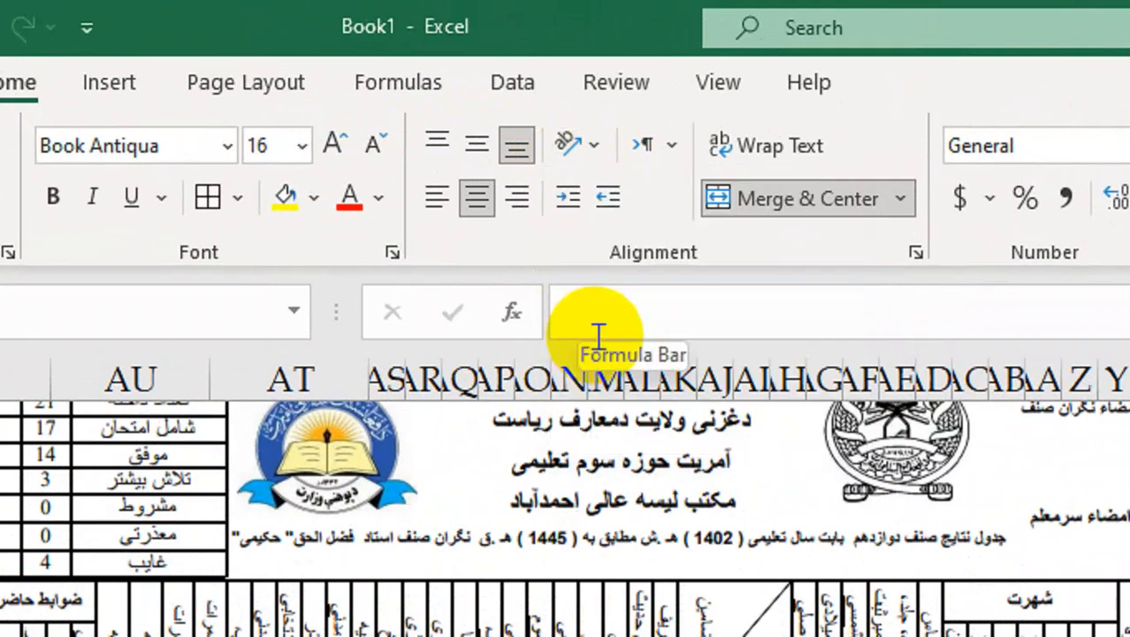
{"action": "left_click", "coordinate": [597, 143]}
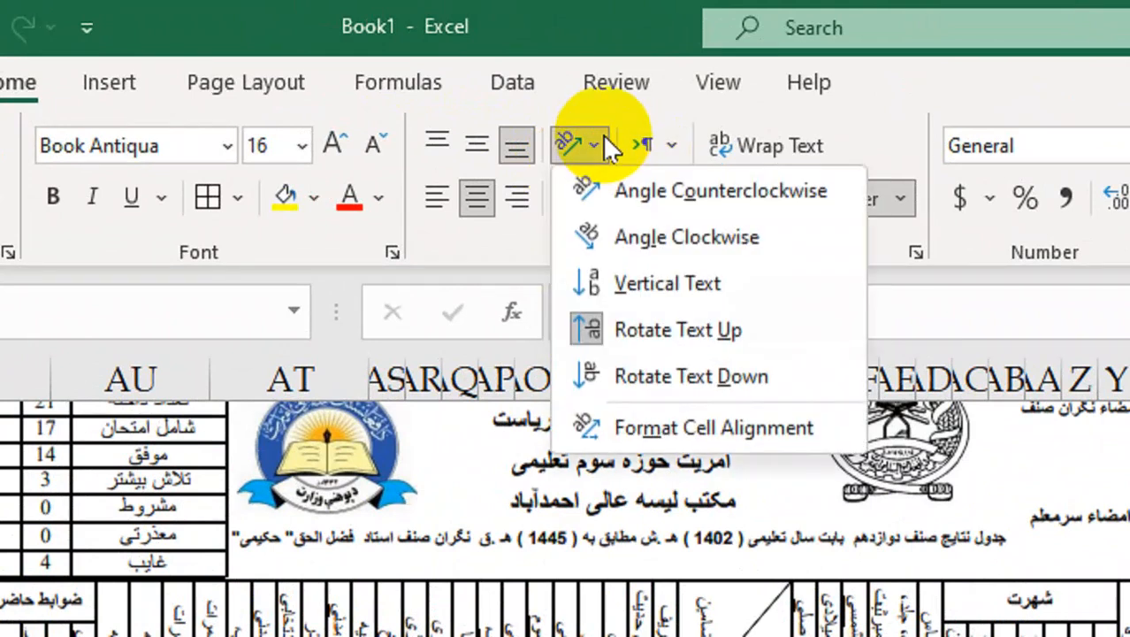
{"action": "left_click", "coordinate": [610, 294]}
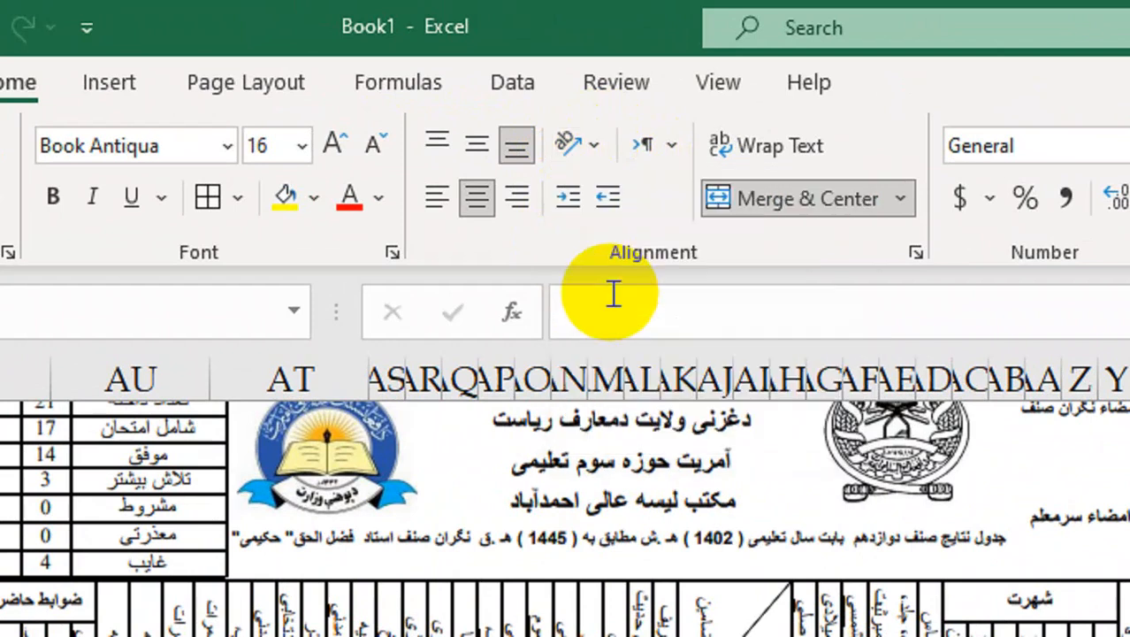
{"action": "left_click", "coordinate": [586, 148]}
{"action": "left_click", "coordinate": [607, 373]}
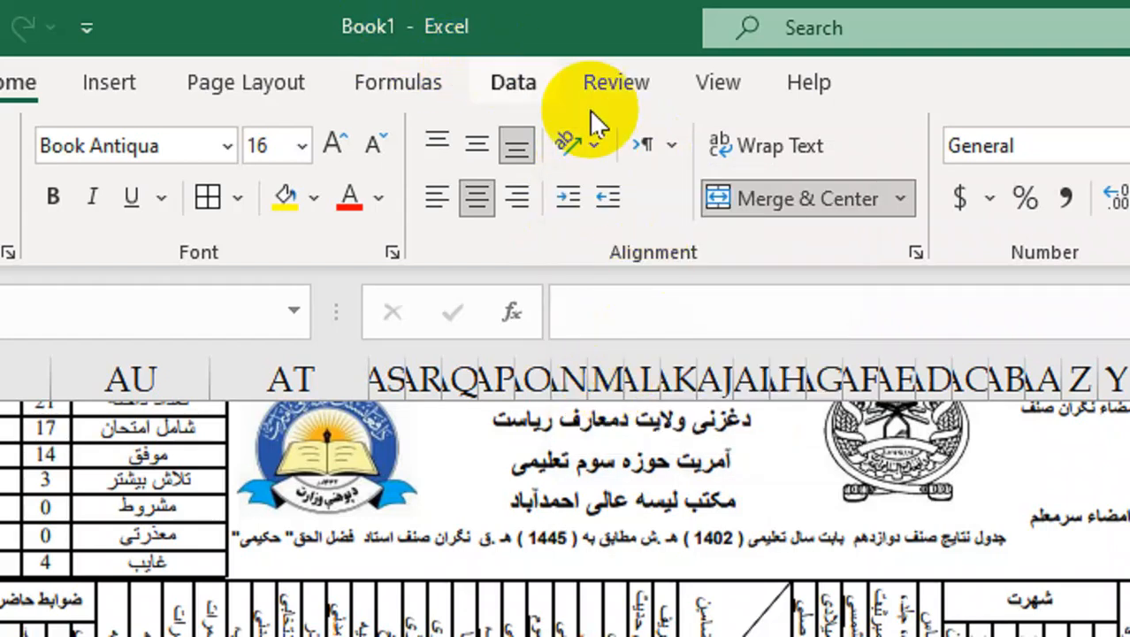
{"action": "left_click", "coordinate": [471, 148]}
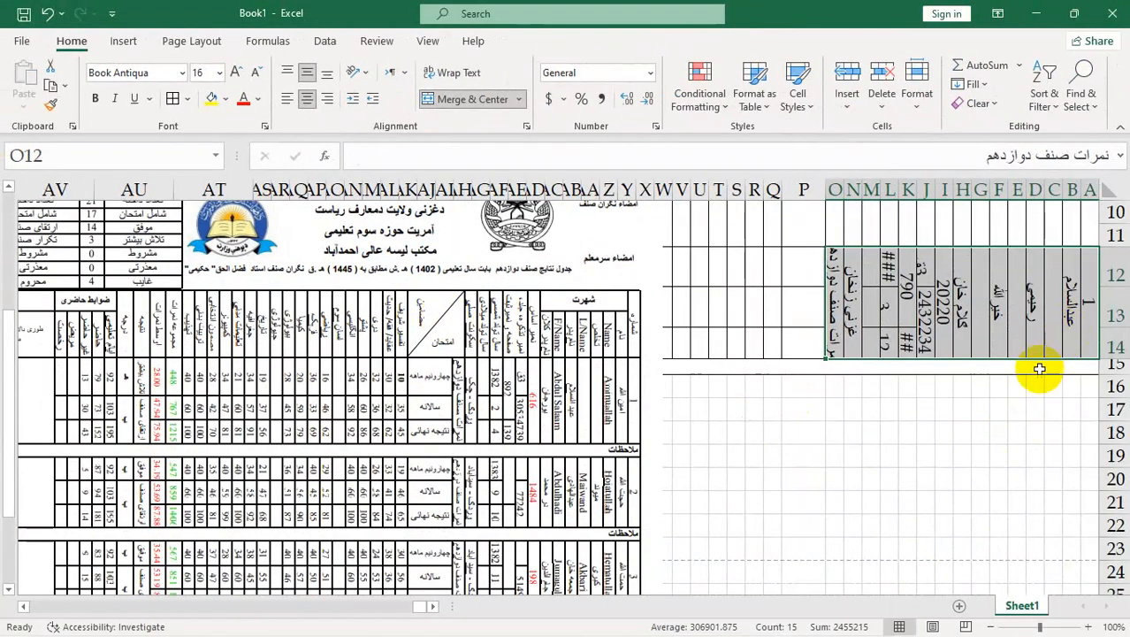
Decrease the font size of the long text in O12 two steps so it fits.
{"action": "left_click", "coordinate": [1012, 389]}
{"action": "left_click", "coordinate": [834, 316]}
{"action": "left_click_drag", "start_coordinate": [835, 316], "coordinate": [845, 316]}
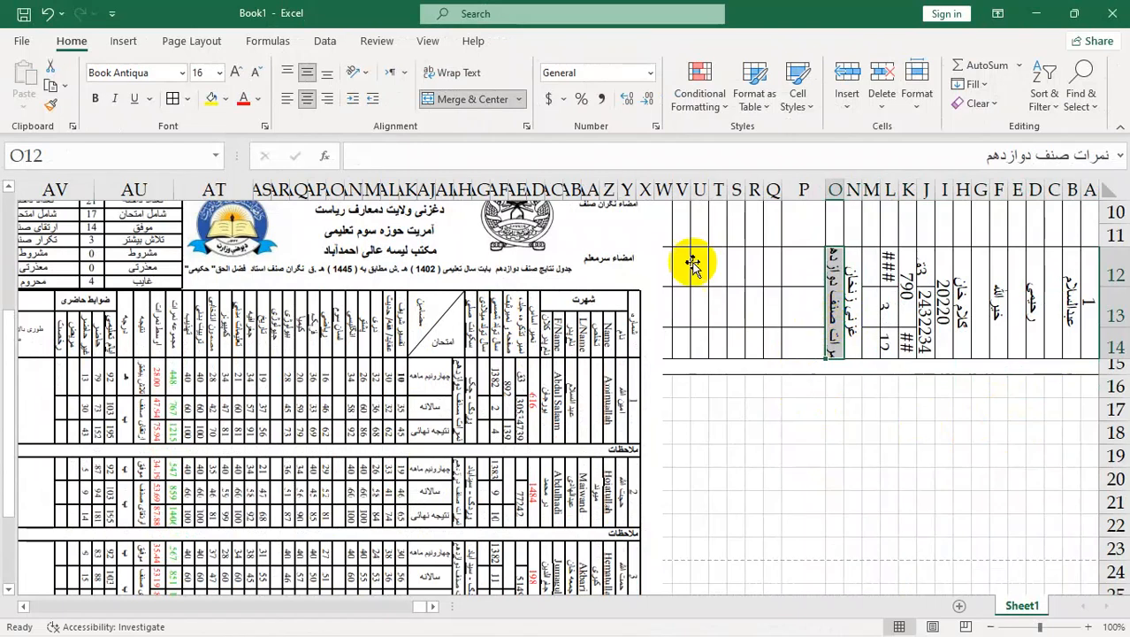
{"action": "left_click", "coordinate": [256, 73]}
{"action": "left_click", "coordinate": [256, 72]}
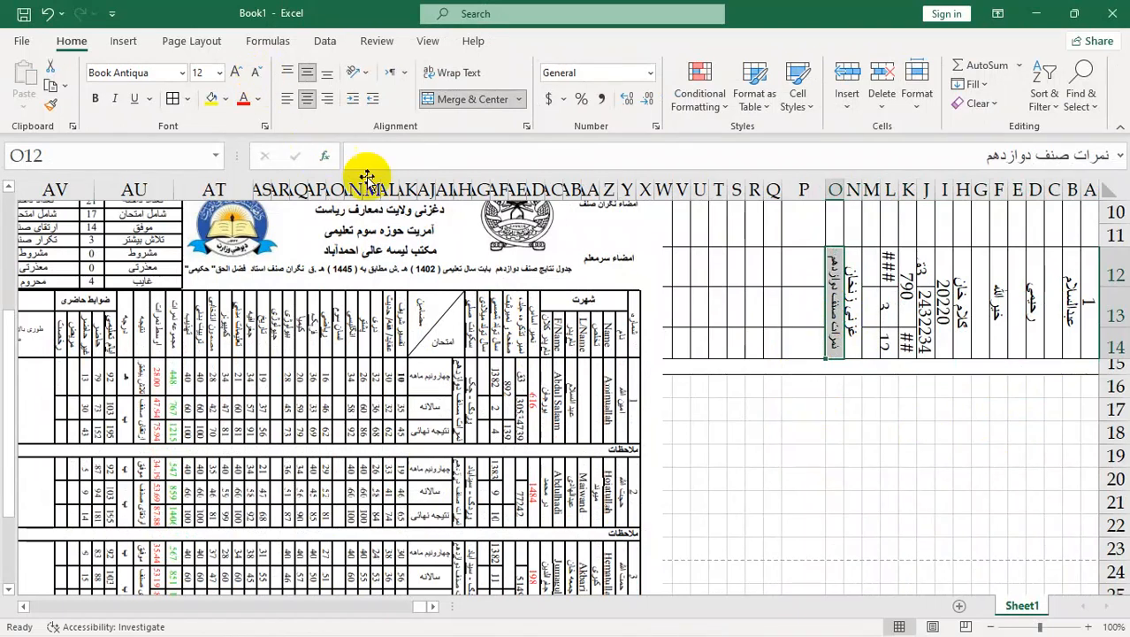
Set the remaining student entries N12:A14 to font size 14.
{"action": "left_click", "coordinate": [871, 455]}
{"action": "left_click_drag", "start_coordinate": [832, 266], "coordinate": [1086, 310]}
{"action": "left_click_drag", "start_coordinate": [858, 255], "coordinate": [1084, 318]}
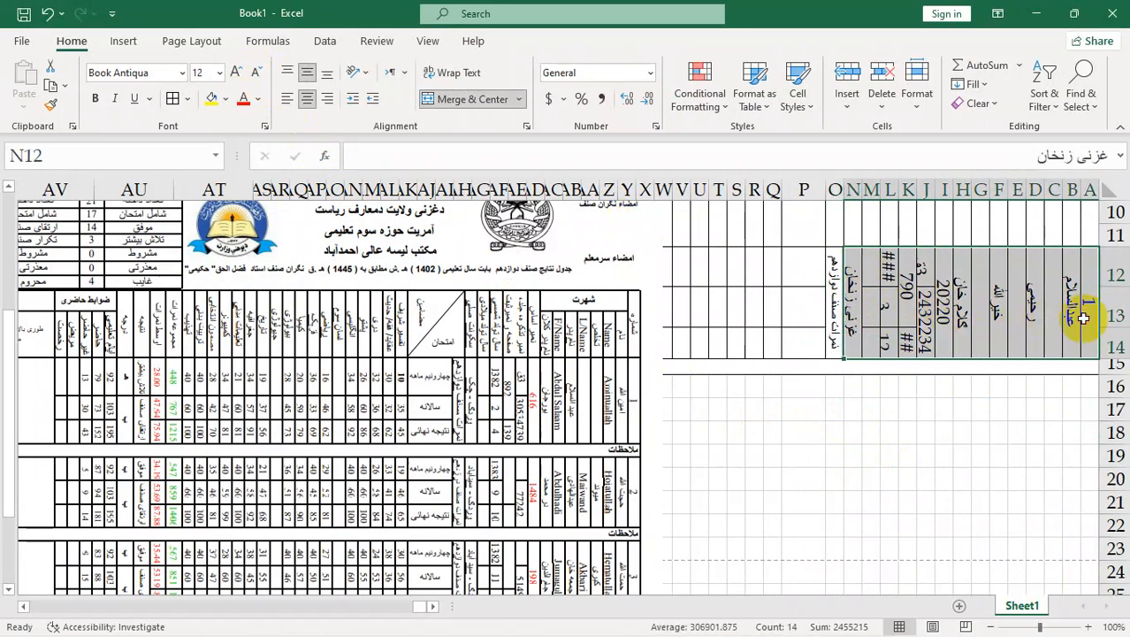
{"action": "left_click", "coordinate": [236, 73]}
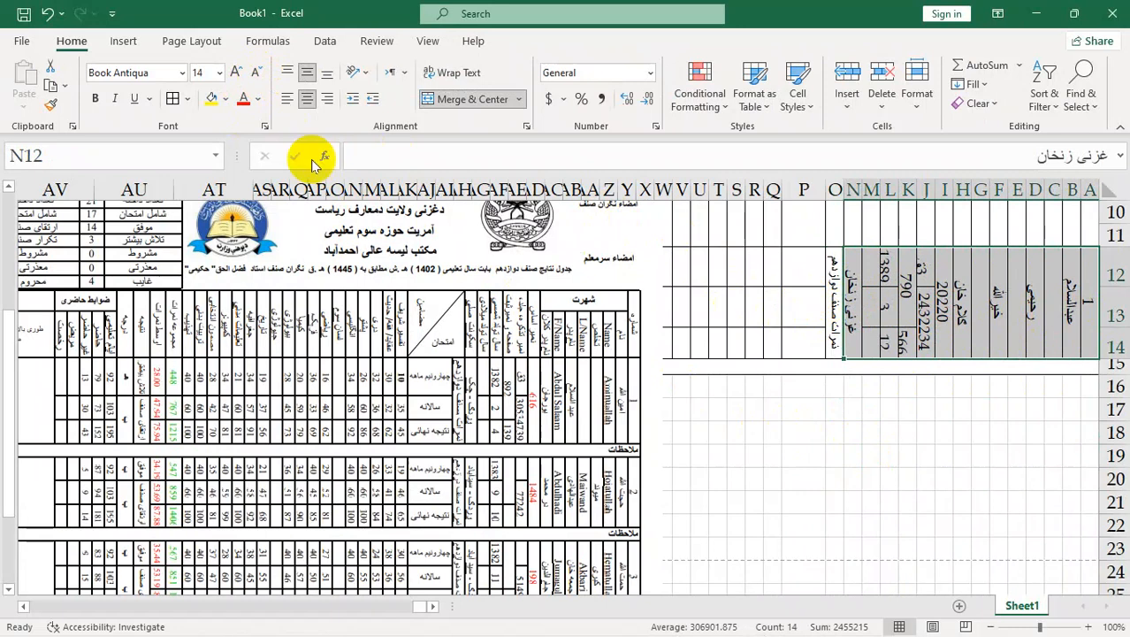
Merge and center K12:J14 into one cell.
{"action": "left_click", "coordinate": [923, 454]}
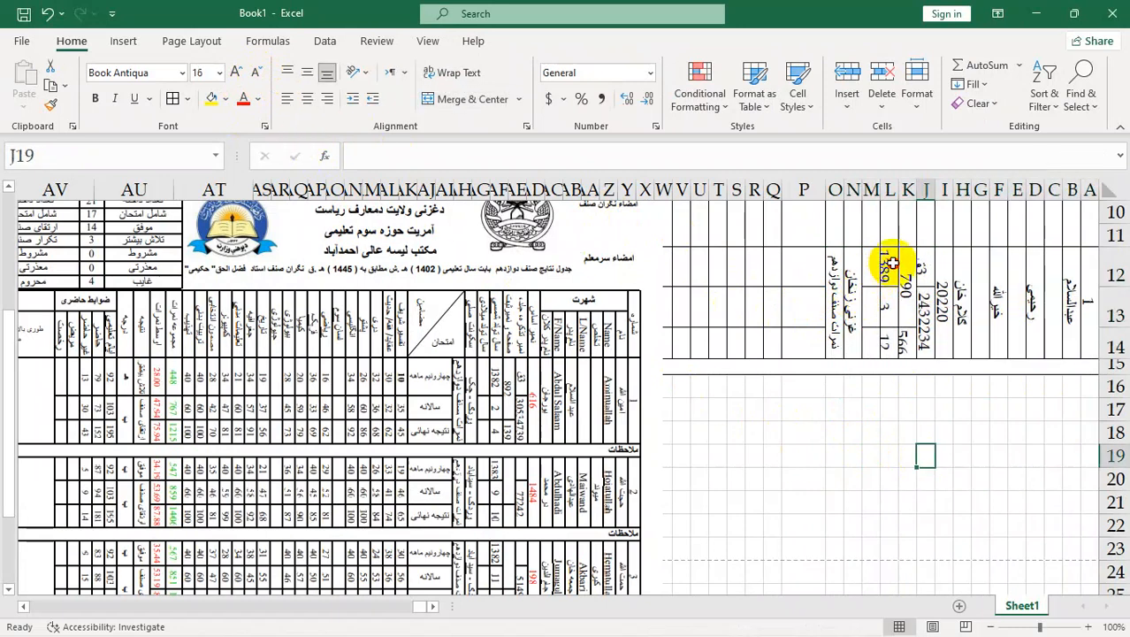
{"action": "left_click", "coordinate": [888, 265]}
{"action": "left_click_drag", "start_coordinate": [884, 256], "coordinate": [888, 340]}
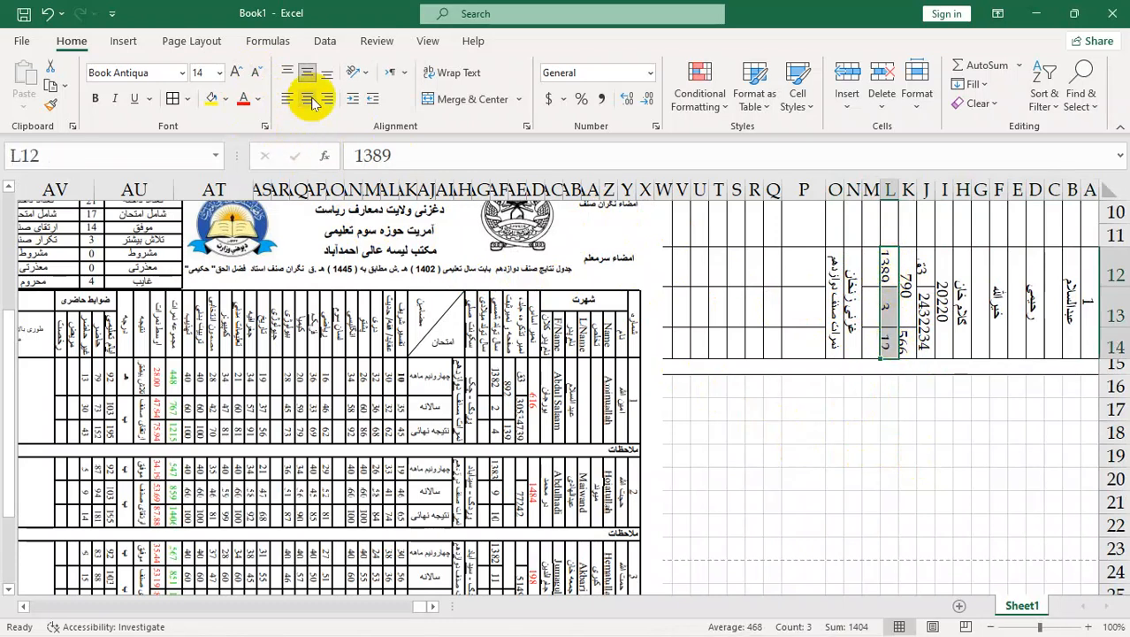
{"action": "left_click", "coordinate": [850, 497]}
{"action": "left_click_drag", "start_coordinate": [916, 263], "coordinate": [933, 337]}
{"action": "left_click", "coordinate": [473, 98]}
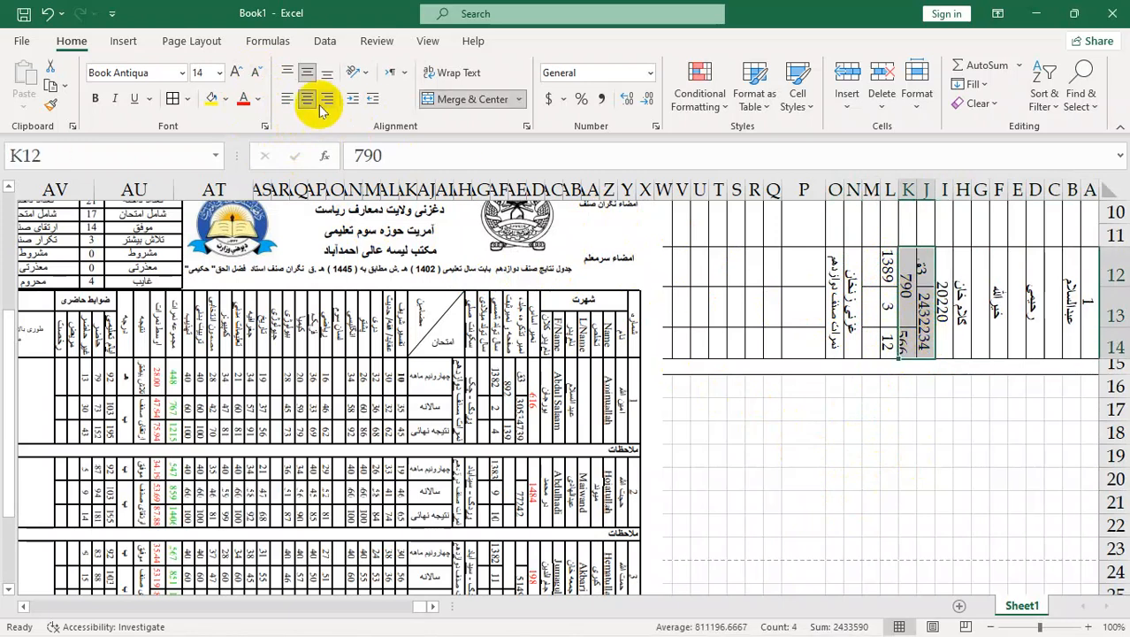
{"action": "left_click", "coordinate": [309, 102]}
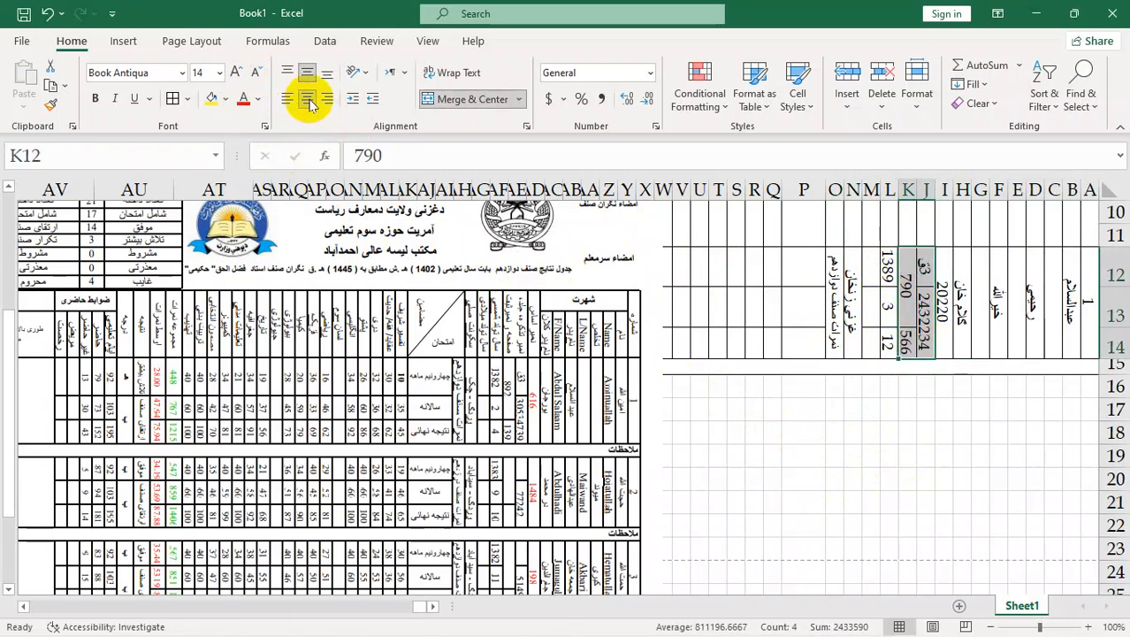
Reduce the entries in N12:L14 to font size 12 so 1389 displays fully.
{"action": "left_click", "coordinate": [873, 476]}
{"action": "left_click_drag", "start_coordinate": [853, 262], "coordinate": [1085, 324]}
{"action": "left_click", "coordinate": [255, 72]}
{"action": "left_click", "coordinate": [849, 501]}
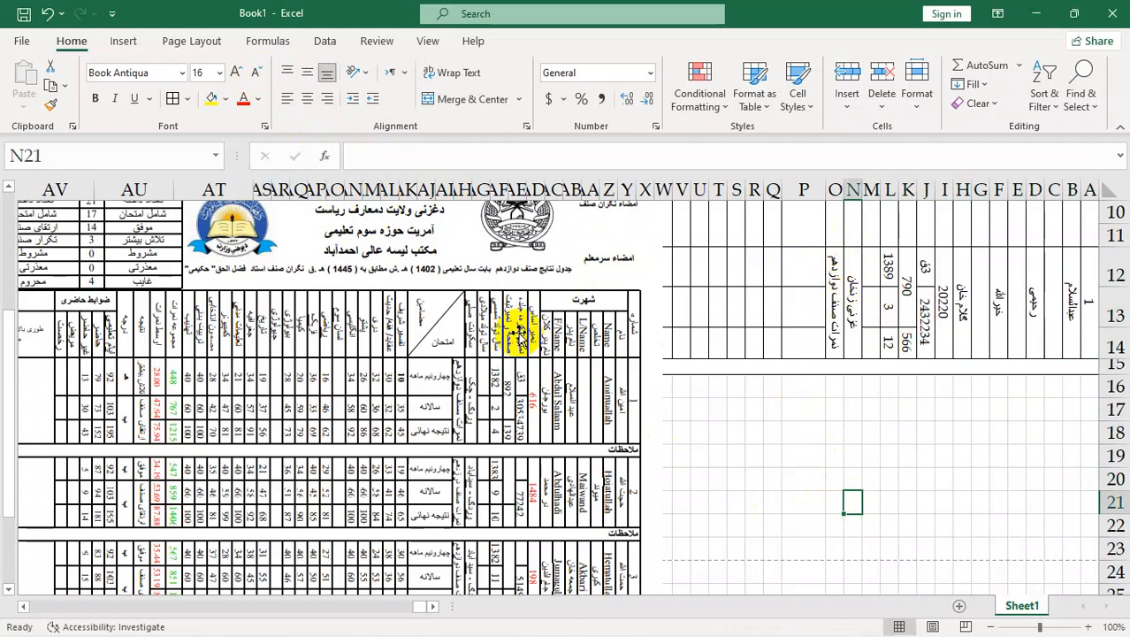
Give the header block O9:A11 Middle Align and Vertical Text orientation.
{"action": "scroll", "coordinate": [685, 382], "scroll_direction": "up", "scroll_amount": 1}
{"action": "left_click", "coordinate": [1085, 260]}
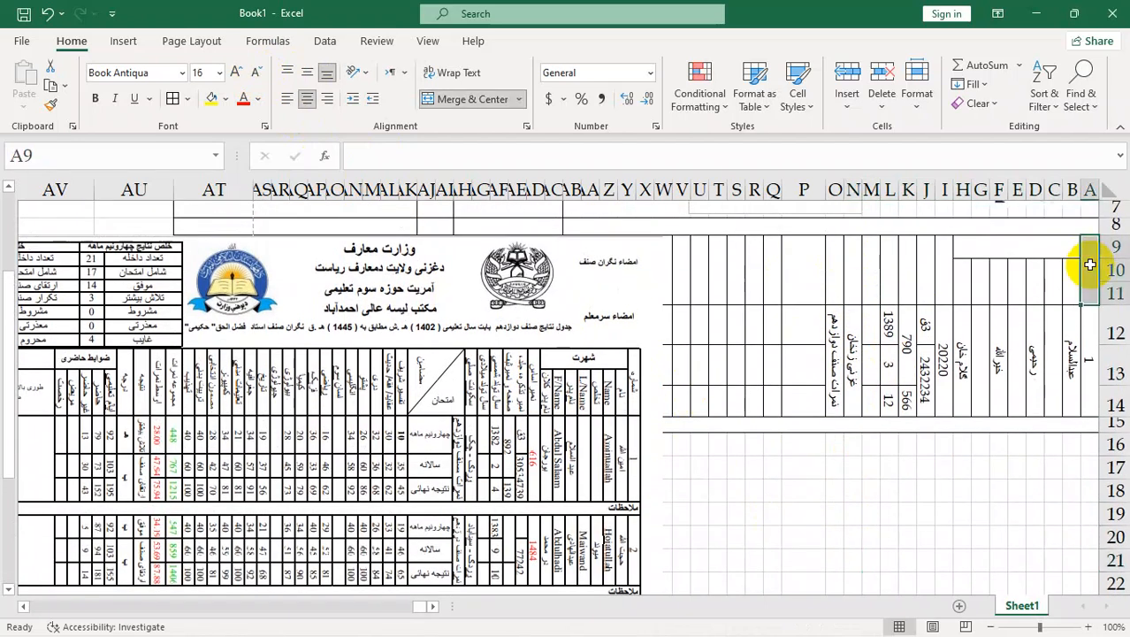
{"action": "left_click_drag", "start_coordinate": [841, 258], "coordinate": [1088, 273]}
{"action": "left_click", "coordinate": [307, 72]}
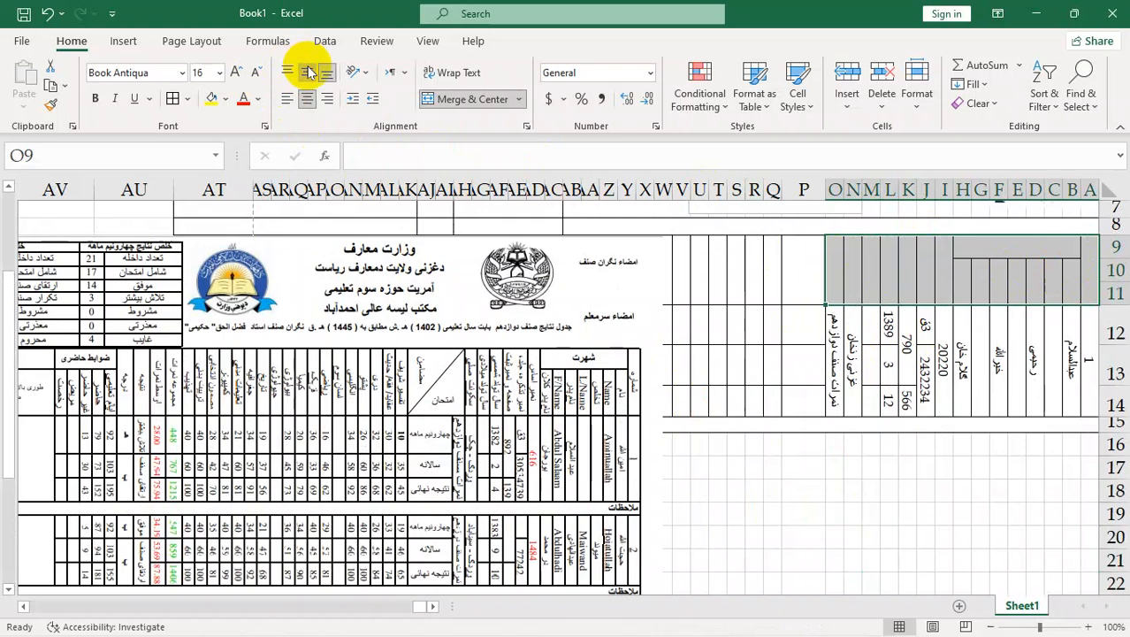
{"action": "left_click", "coordinate": [357, 72]}
{"action": "left_click", "coordinate": [389, 144]}
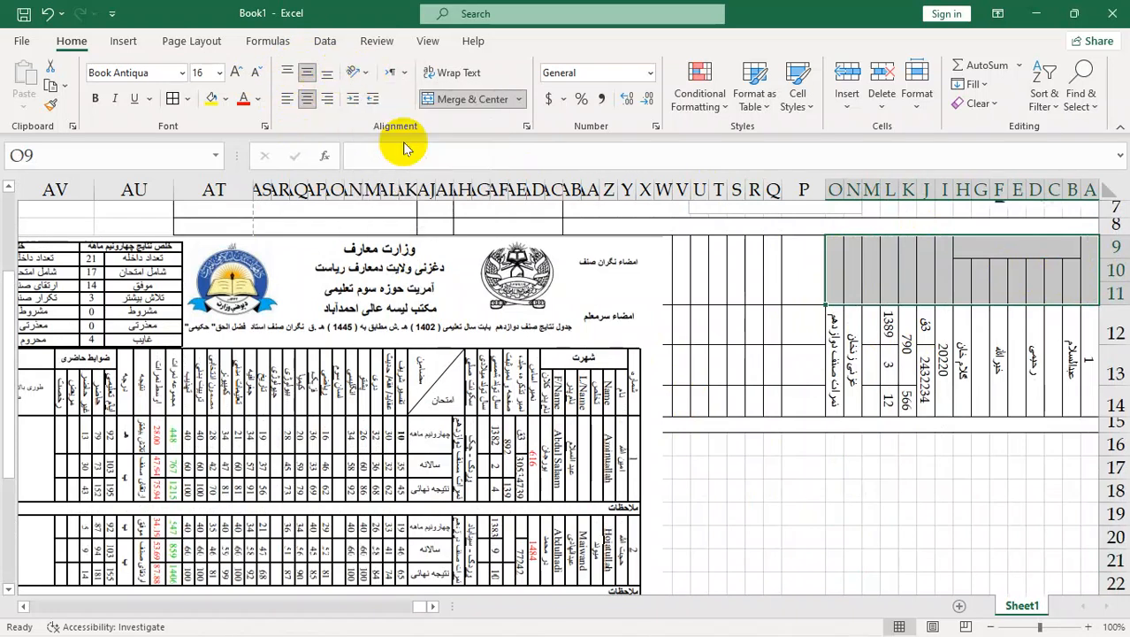
Enter the number heading in merged cell A9.
{"action": "left_click", "coordinate": [1093, 268]}
{"action": "mouse_move", "coordinate": [678, 620]}
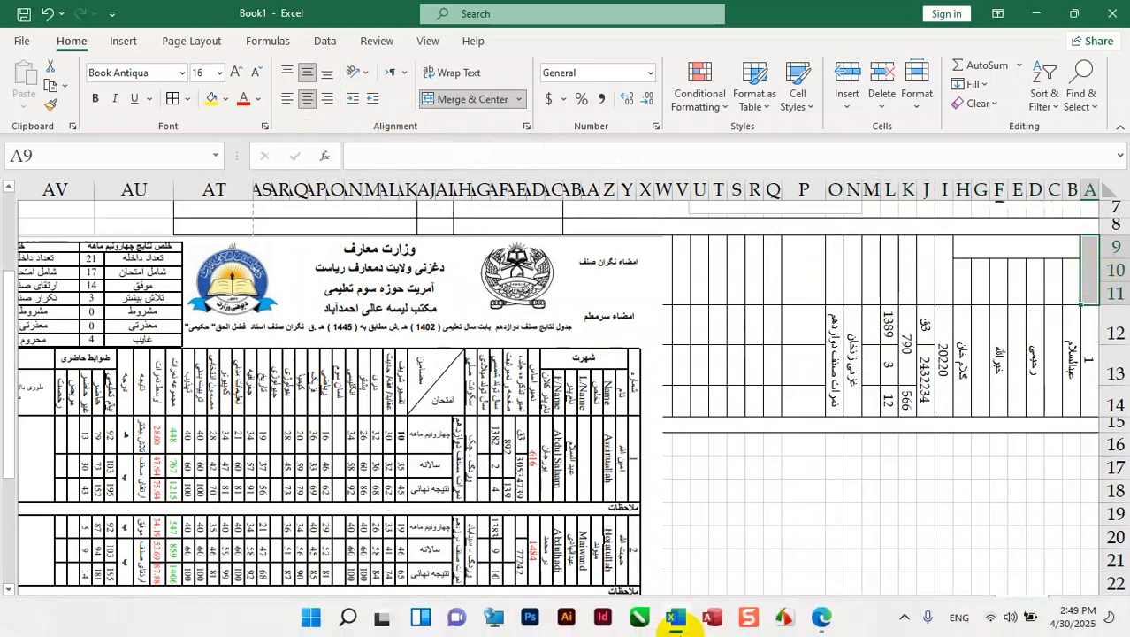
{"action": "type", "text": "alhi"}
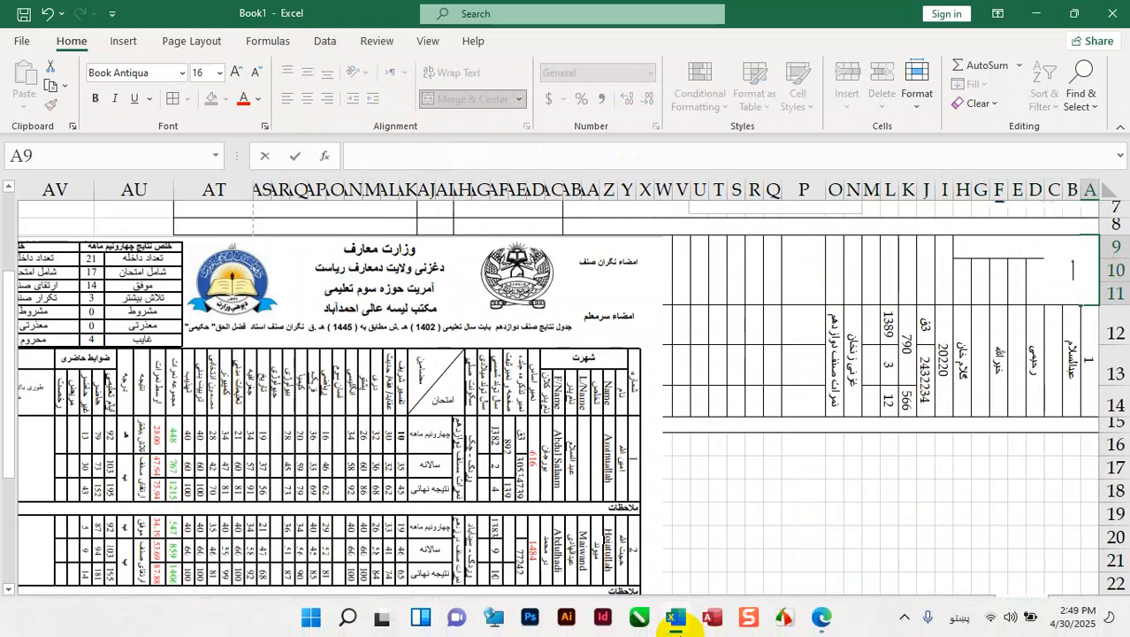
{"action": "key", "text": "Tab"}
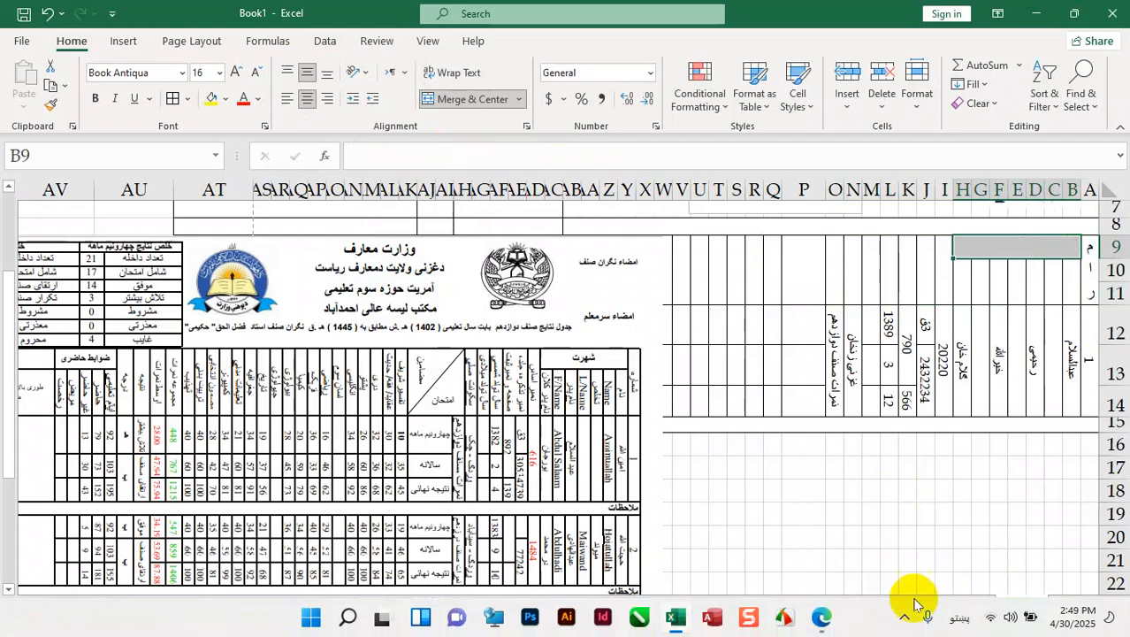
Apply Rotate Text Down to the header rows 9–11 from column O to A.
{"action": "left_click", "coordinate": [829, 255]}
{"action": "left_click_drag", "start_coordinate": [830, 256], "coordinate": [1087, 272]}
{"action": "left_click", "coordinate": [362, 79]}
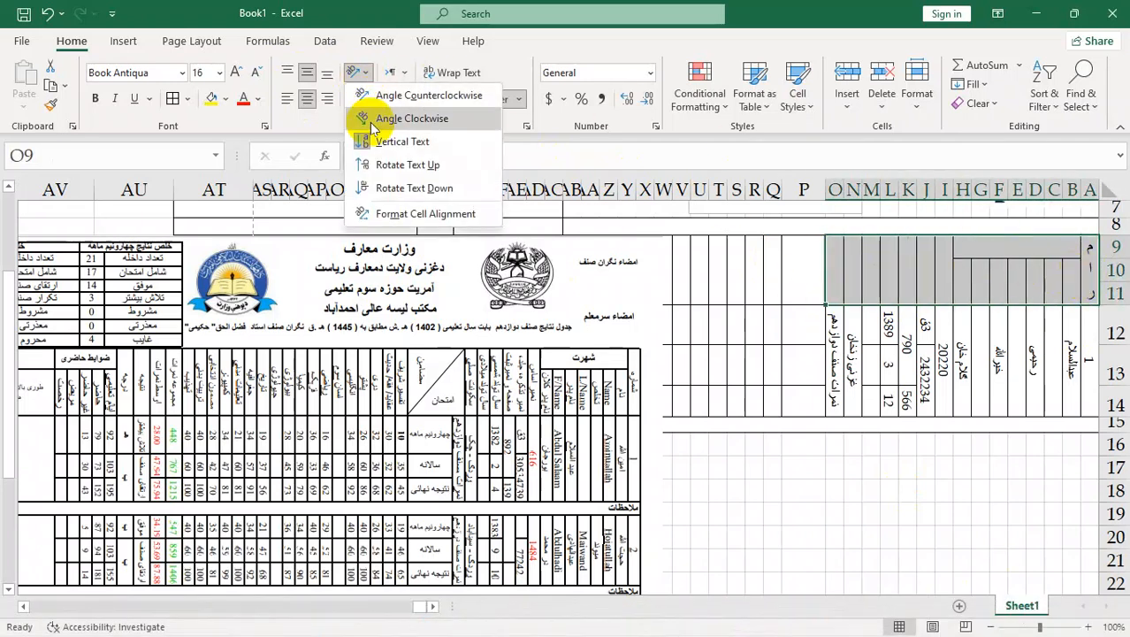
{"action": "left_click", "coordinate": [392, 188]}
{"action": "left_click", "coordinate": [772, 492]}
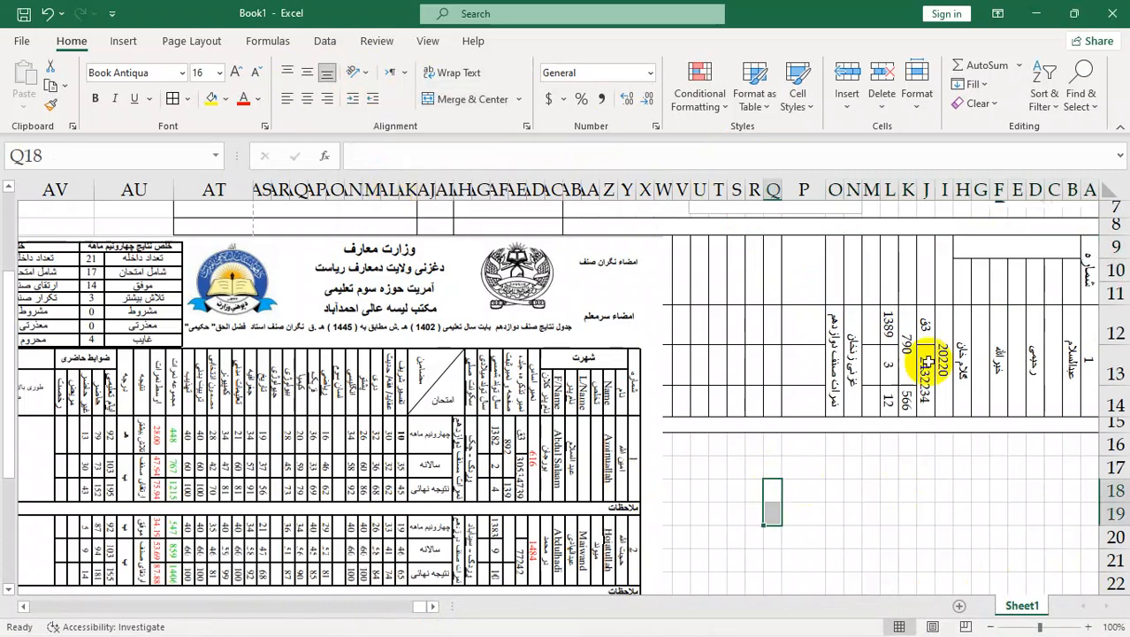
Enter the نام, Name and تخلص headings in B10 through D10.
{"action": "left_click", "coordinate": [1076, 282]}
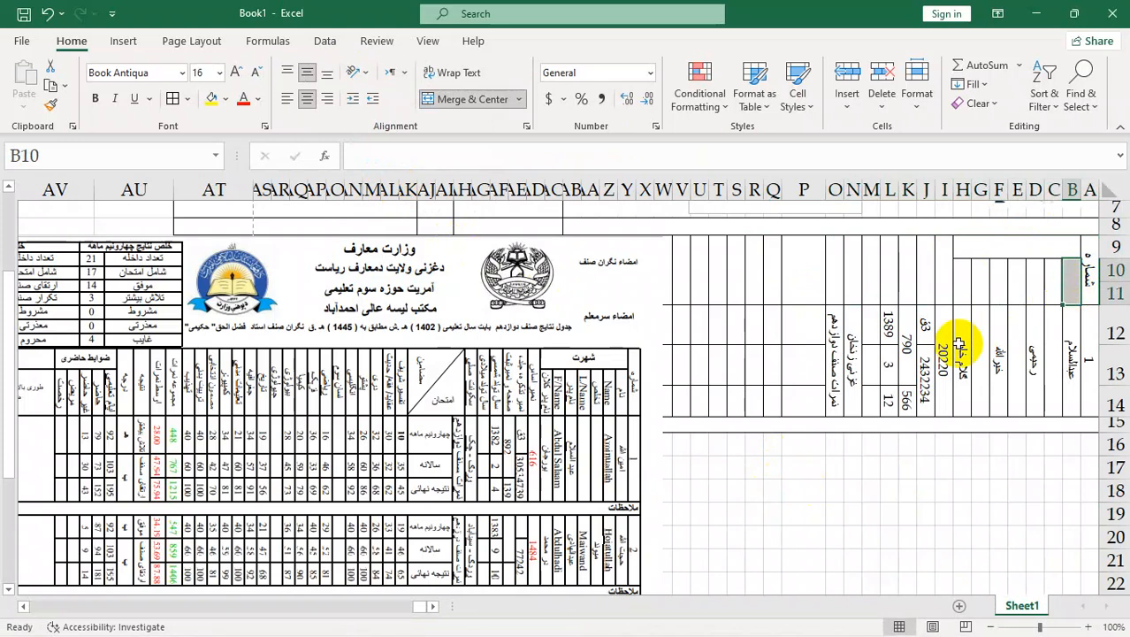
{"action": "type", "text": "نام"}
{"action": "key", "text": "Tab"}
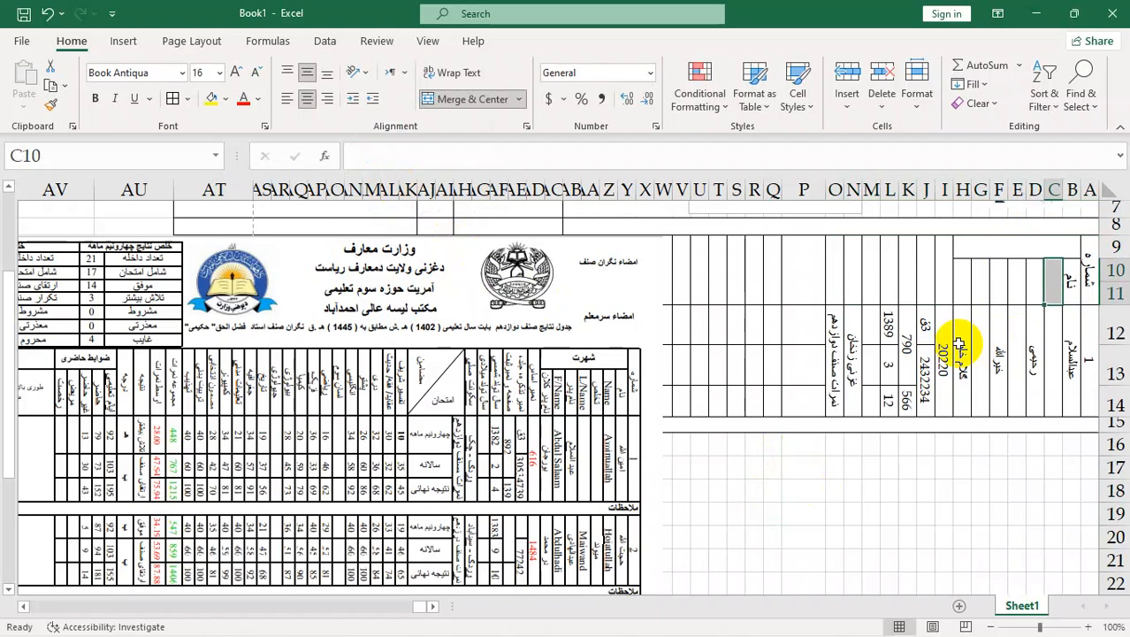
{"action": "type", "text": "nAME"}
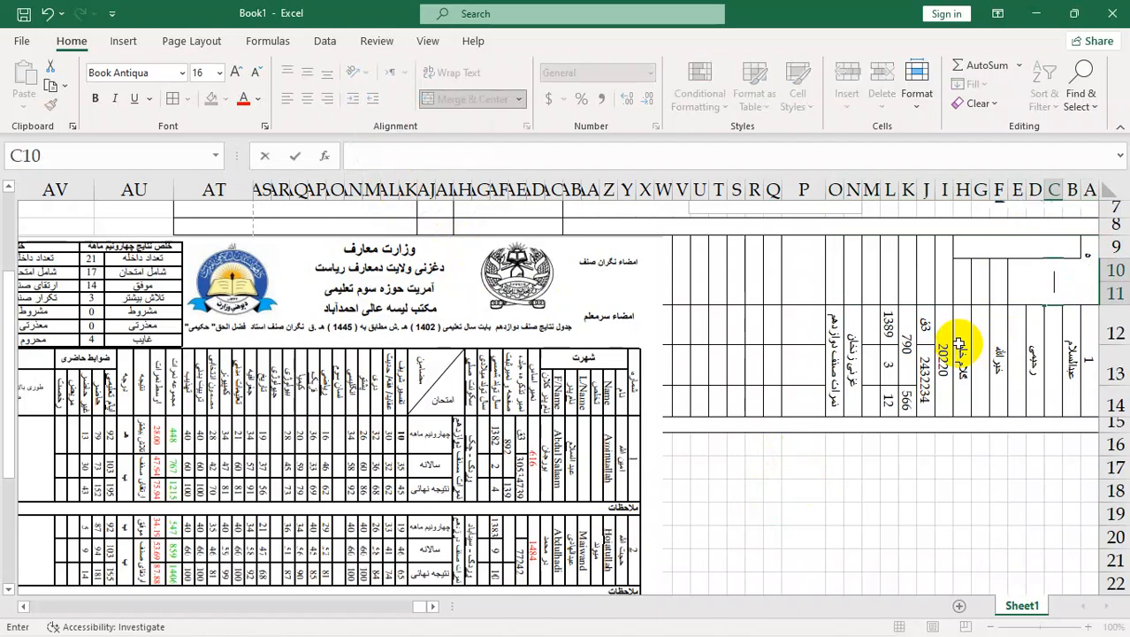
{"action": "key", "text": "Return"}
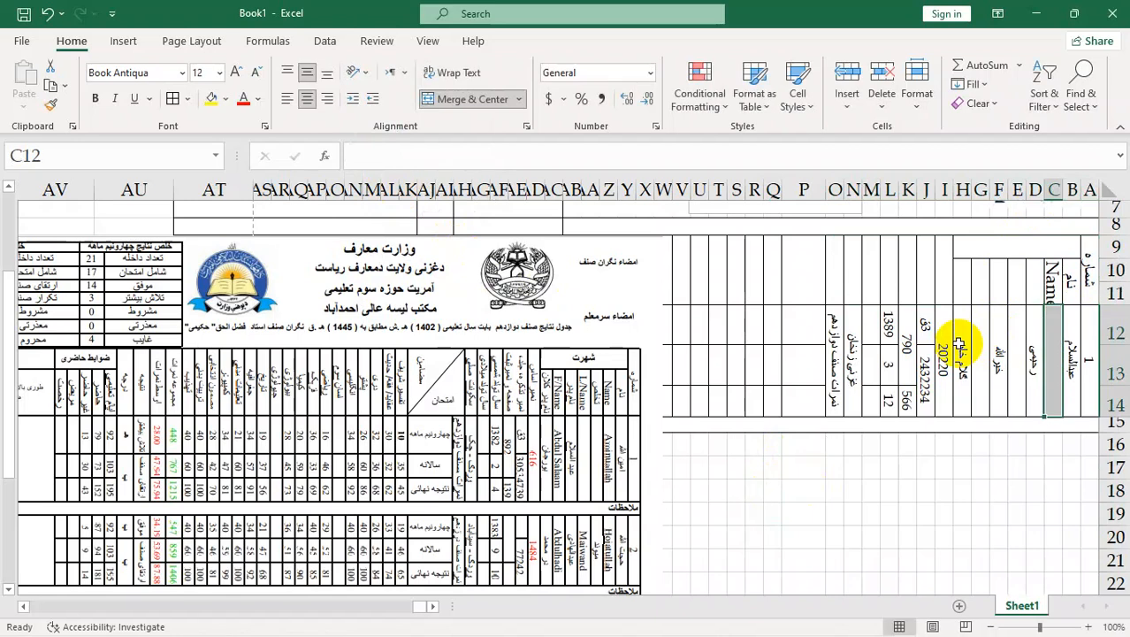
{"action": "key", "text": "Up"}
{"action": "key", "text": "Left"}
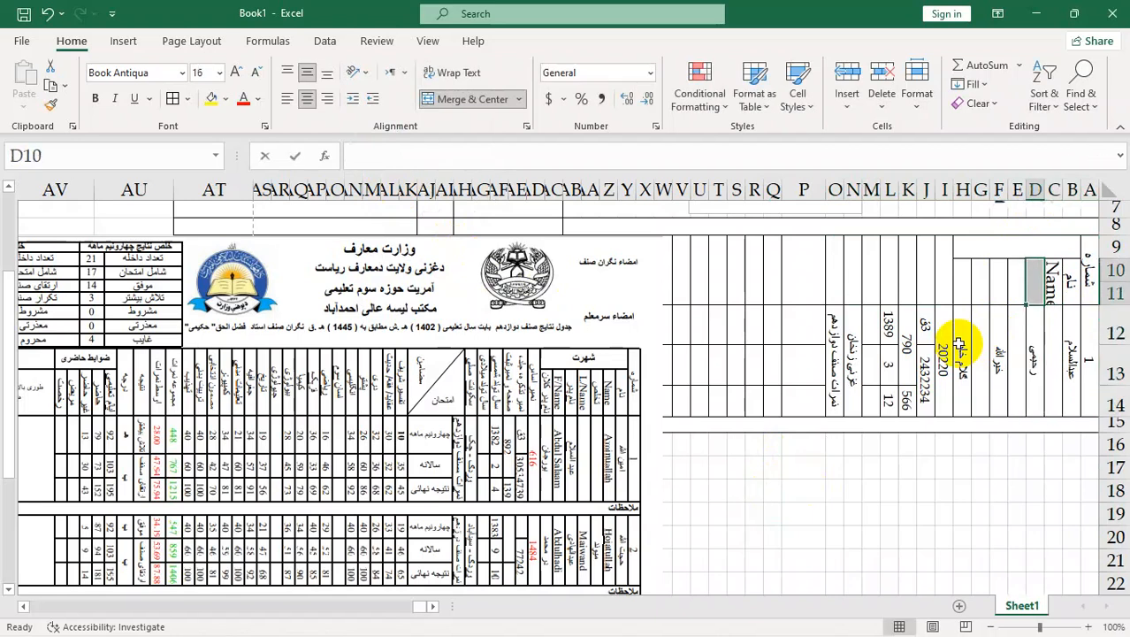
{"action": "type", "text": "JO"}
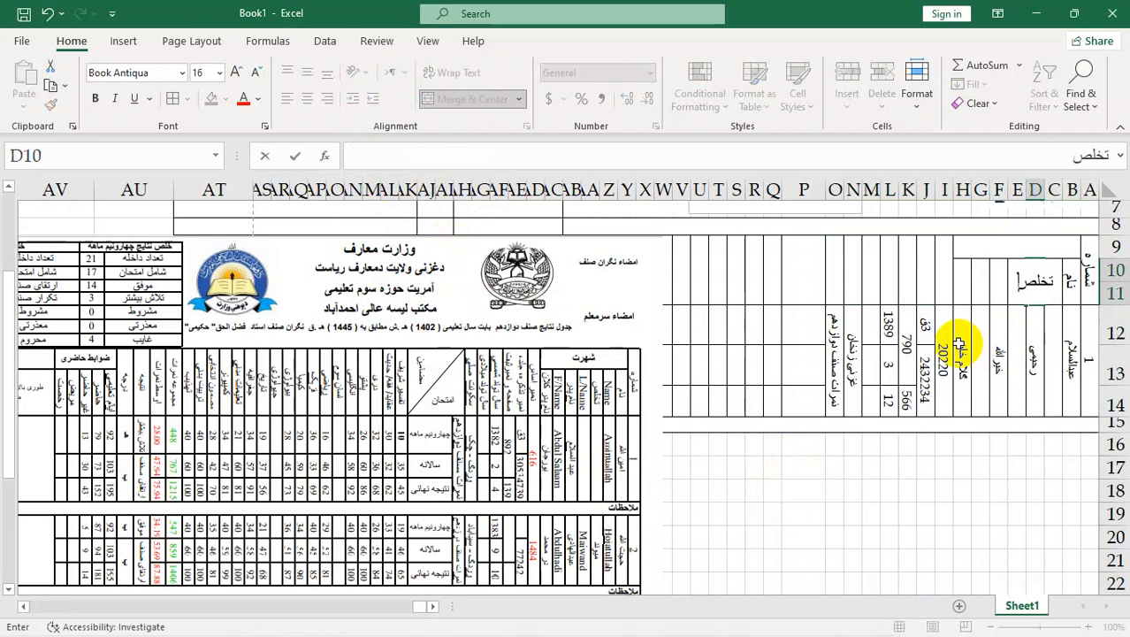
{"action": "key", "text": "Tab"}
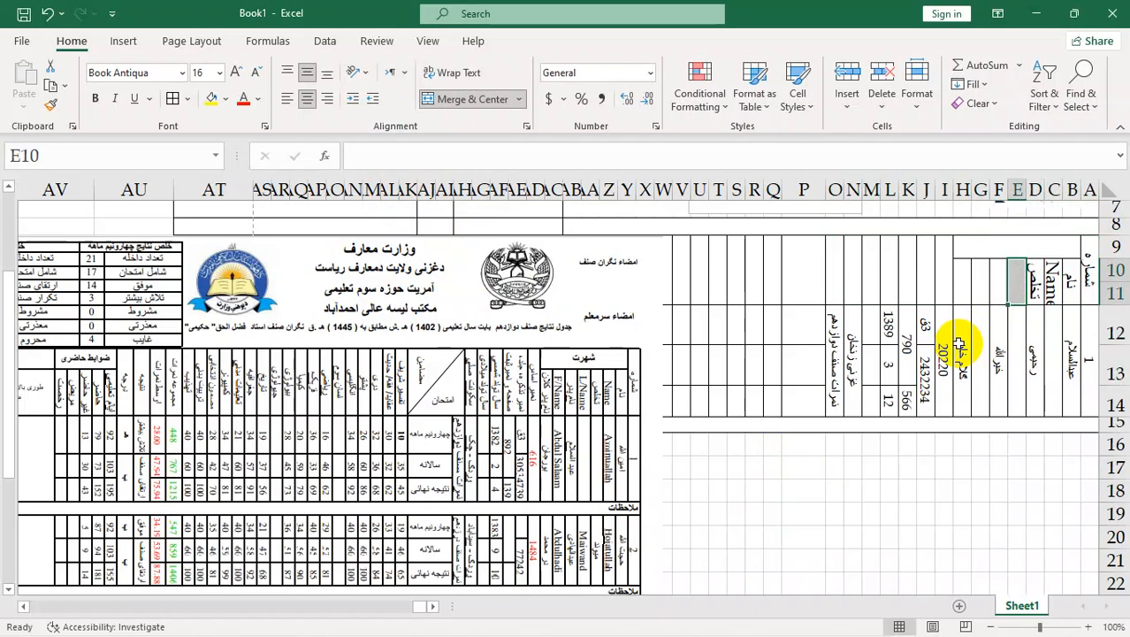
Add the L/Name, نام پدر and F/Name headings in the next row-10 cells.
{"action": "type", "text": "L"}
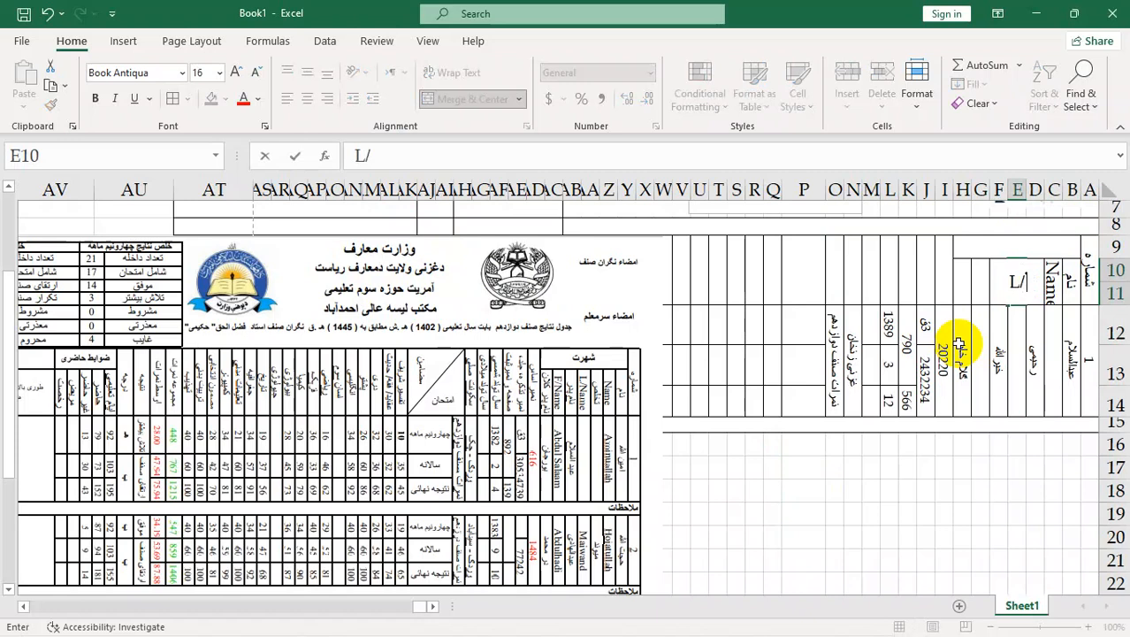
{"action": "type", "text": "/Name"}
{"action": "key", "text": "Return"}
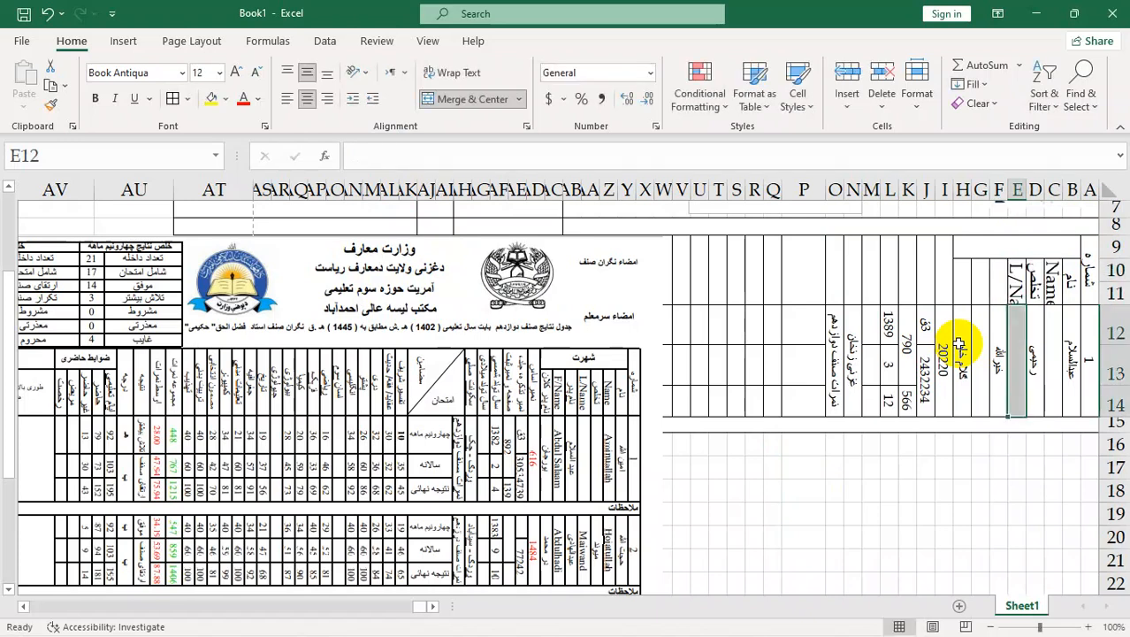
{"action": "key", "text": "Up"}
{"action": "key", "text": "Left"}
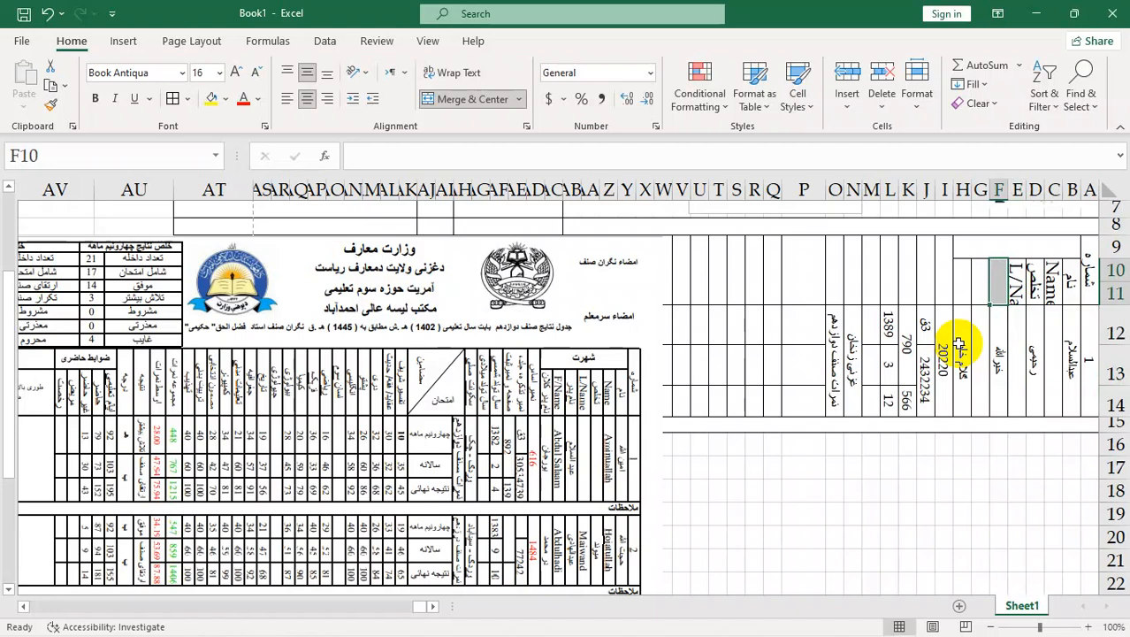
{"action": "type", "text": "نام پدر"}
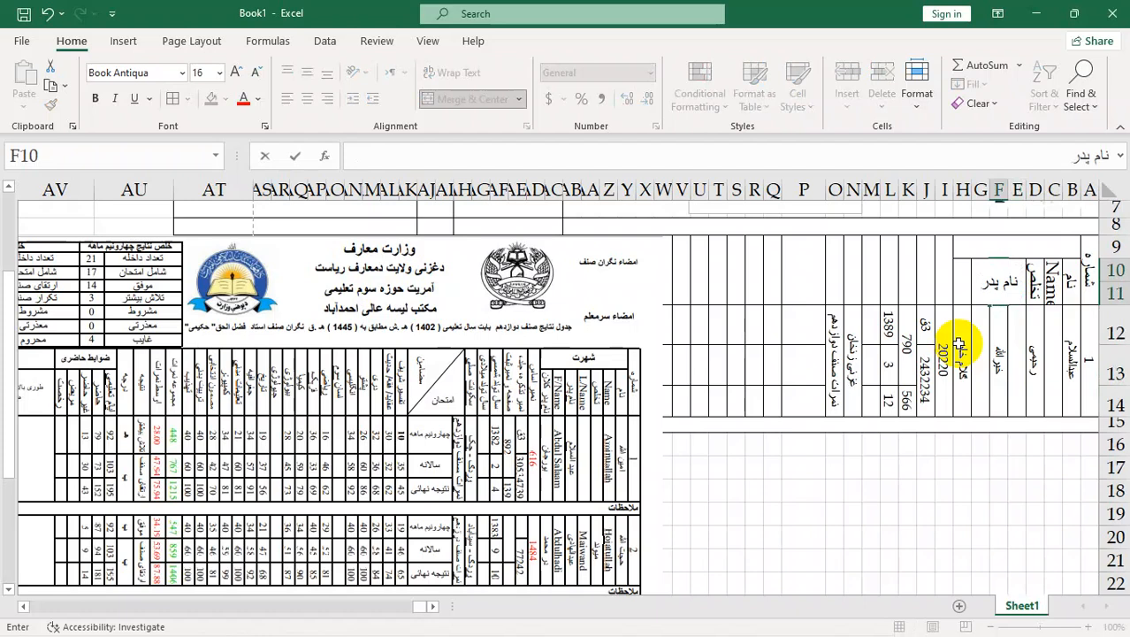
{"action": "key", "text": "Tab"}
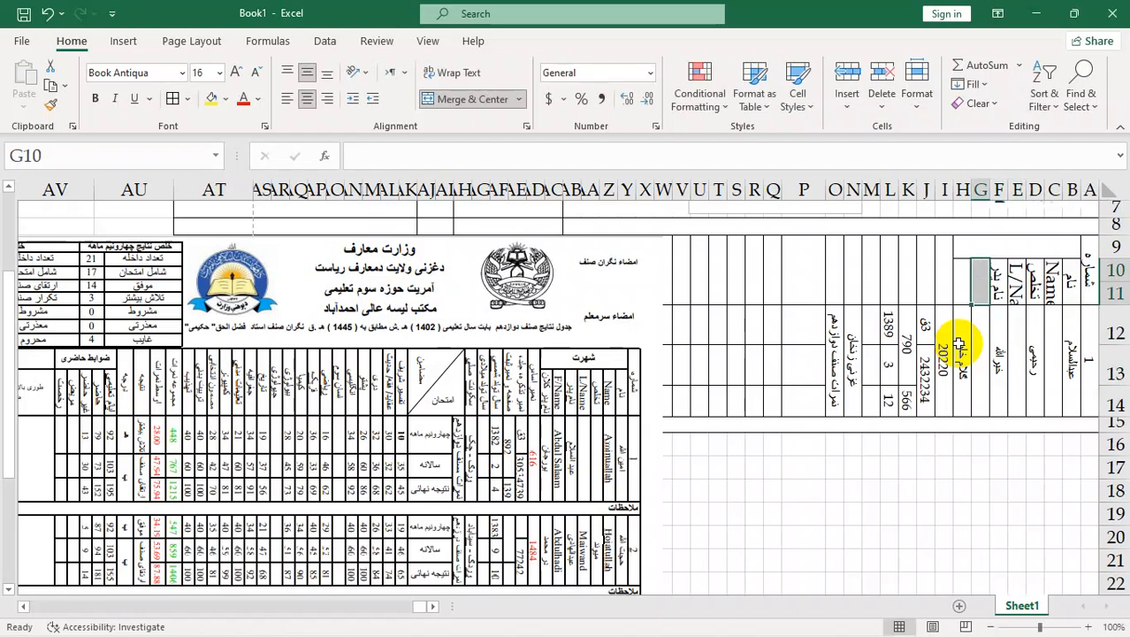
{"action": "type", "text": "f"}
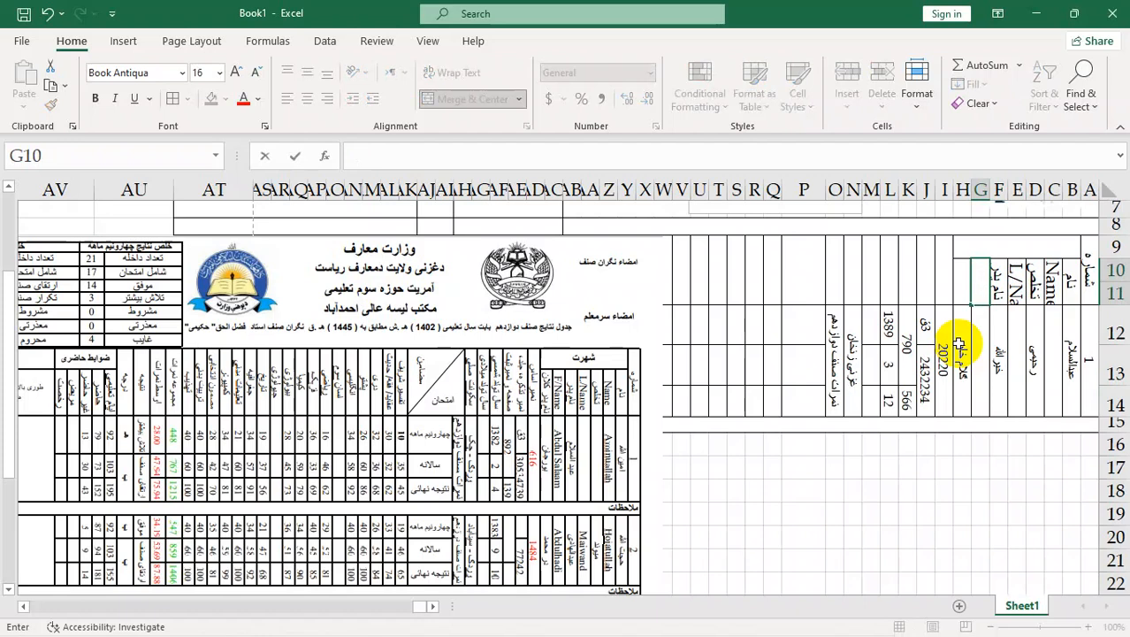
{"action": "type", "text": "/Name"}
{"action": "key", "text": "Return"}
Enter the grandfather's-name heading نام پدر کلان in H10.
{"action": "left_click", "coordinate": [960, 345]}
{"action": "key", "text": "Up"}
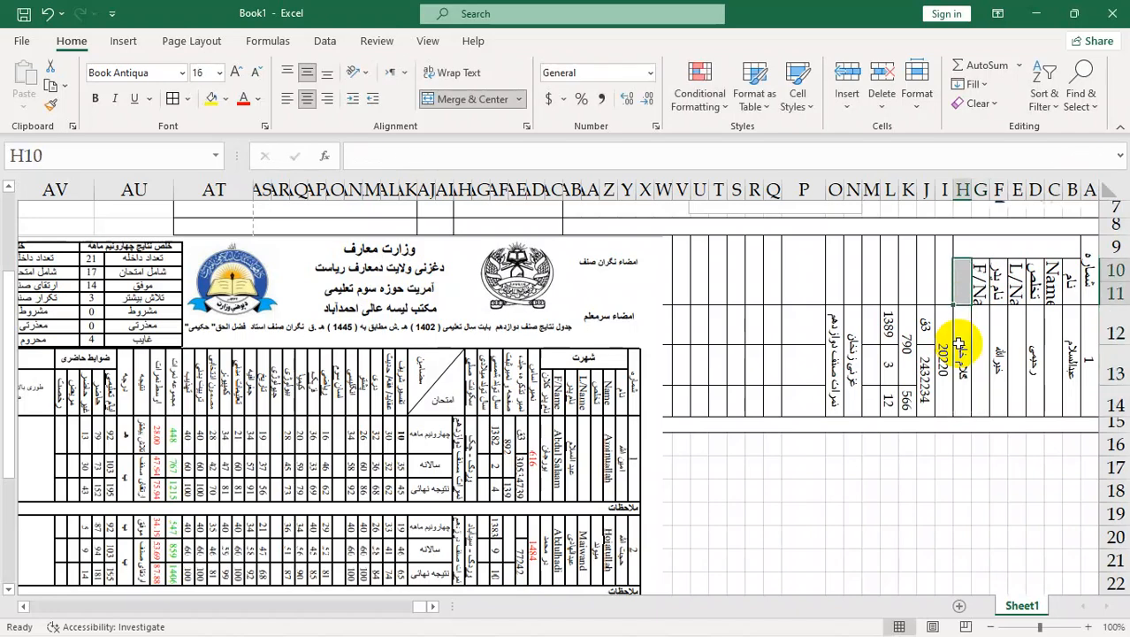
{"action": "type", "text": "نام پ"}
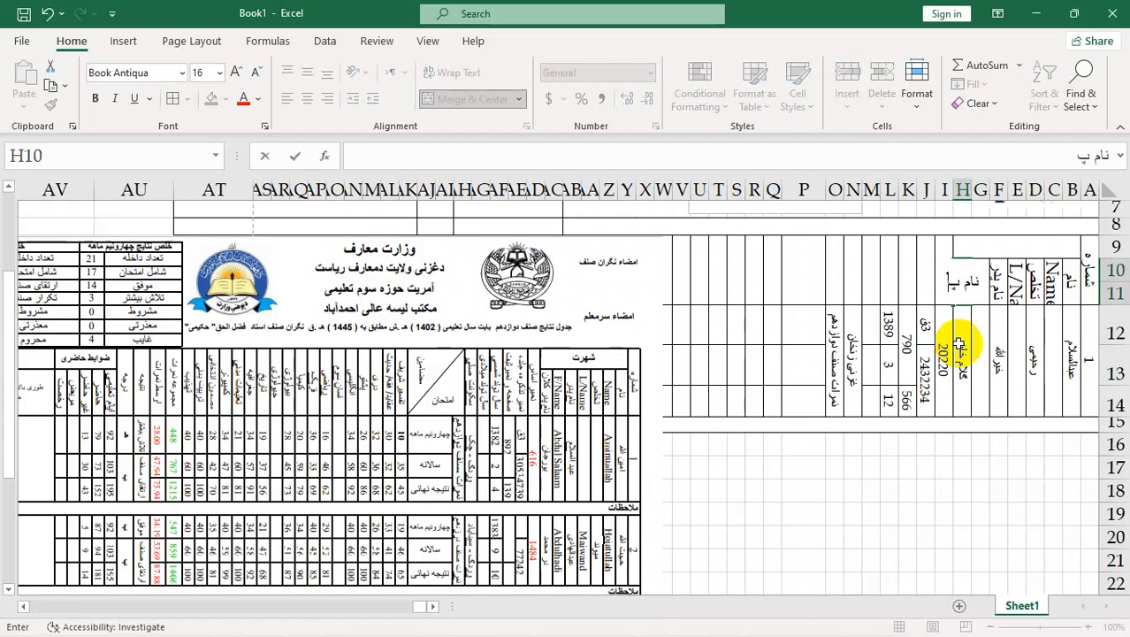
{"action": "type", "text": "در کلان"}
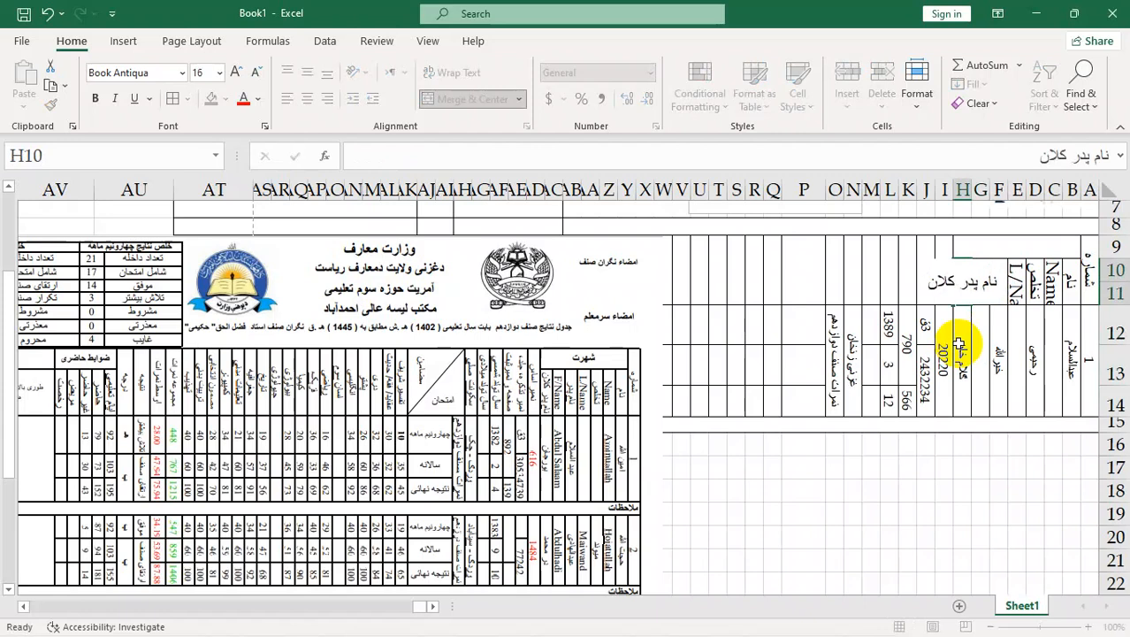
{"action": "key", "text": "Return"}
Shrink the name headers to 12 pt and make header rows 9–11 taller.
{"action": "mouse_move", "coordinate": [966, 283]}
{"action": "left_mouse_down"}
{"action": "mouse_move", "coordinate": [1009, 273]}
{"action": "mouse_move", "coordinate": [1074, 283]}
{"action": "mouse_move", "coordinate": [960, 274]}
{"action": "left_mouse_up"}
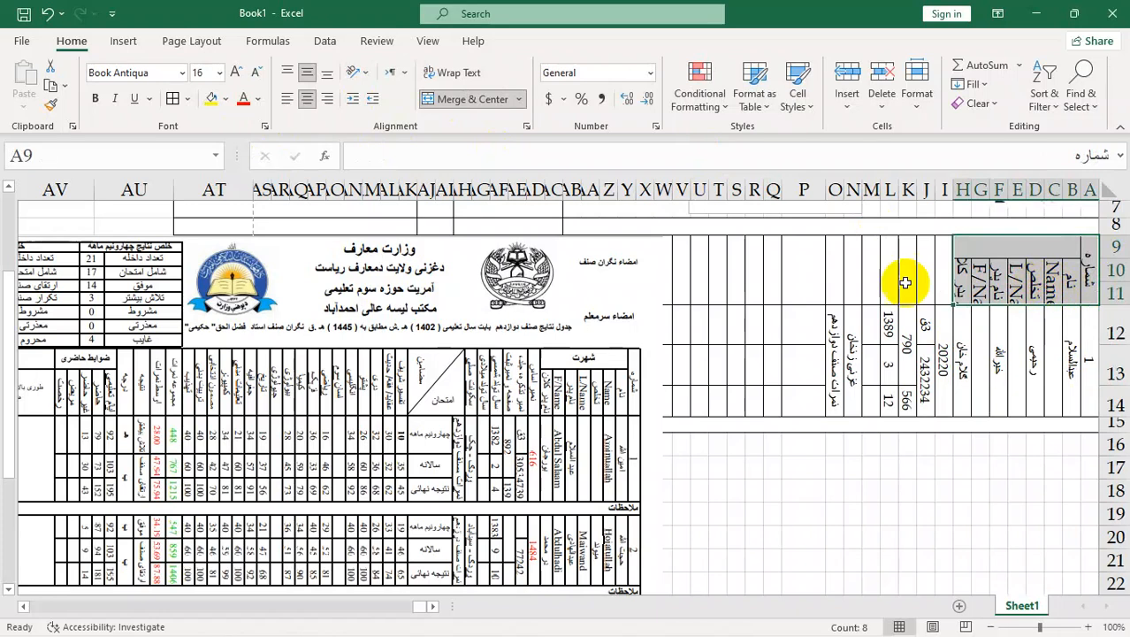
{"action": "left_click", "coordinate": [258, 76]}
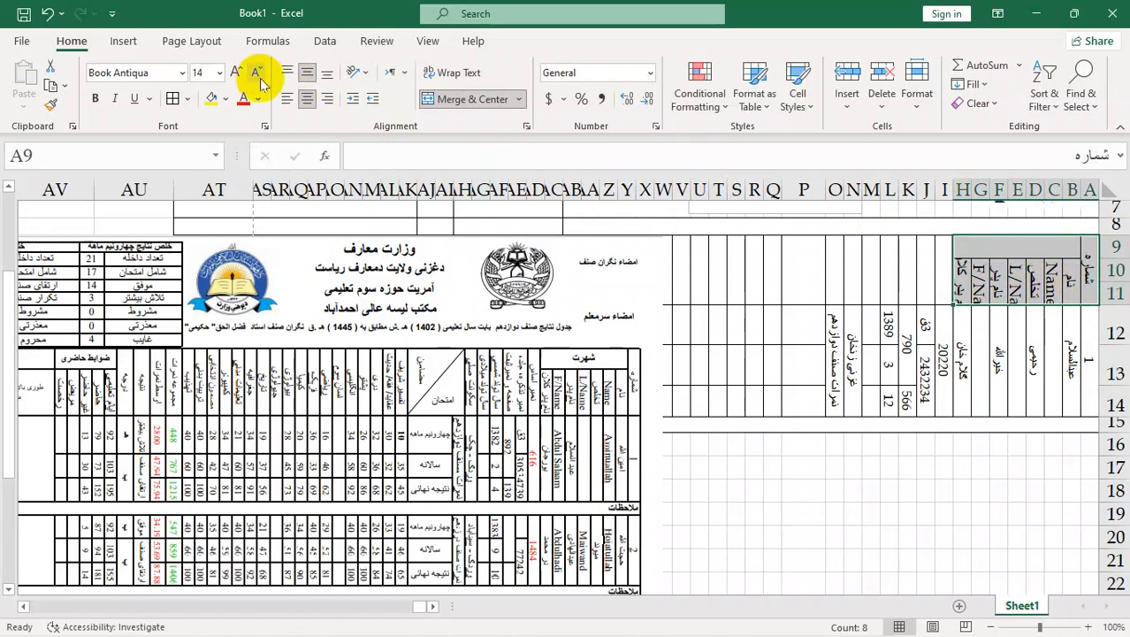
{"action": "left_click", "coordinate": [258, 76]}
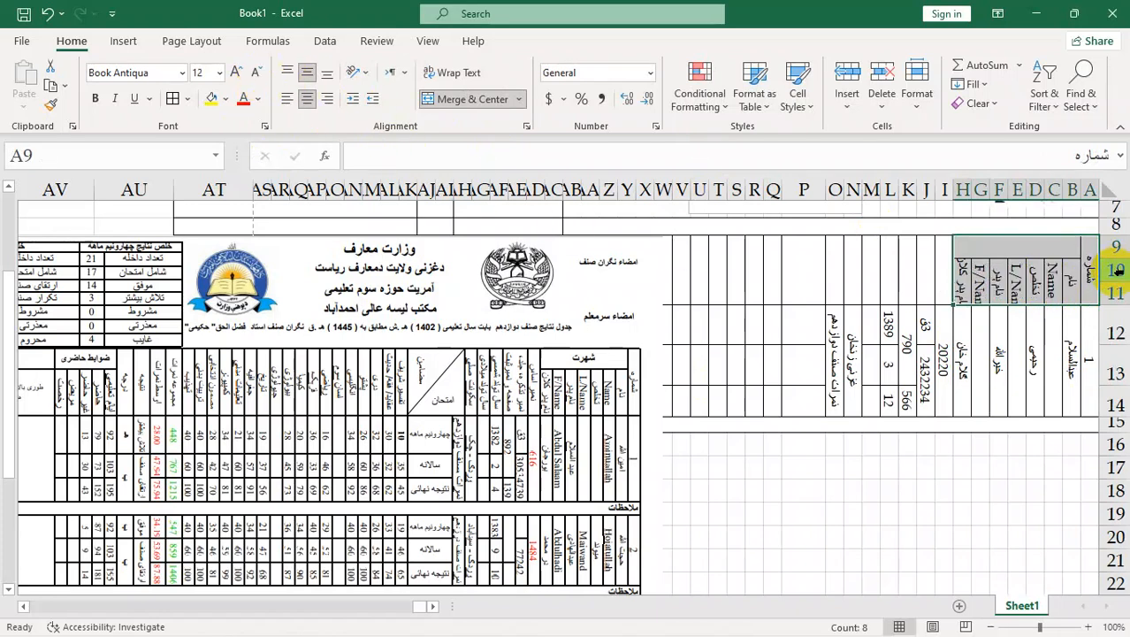
{"action": "left_click_drag", "start_coordinate": [1106, 283], "coordinate": [1106, 293]}
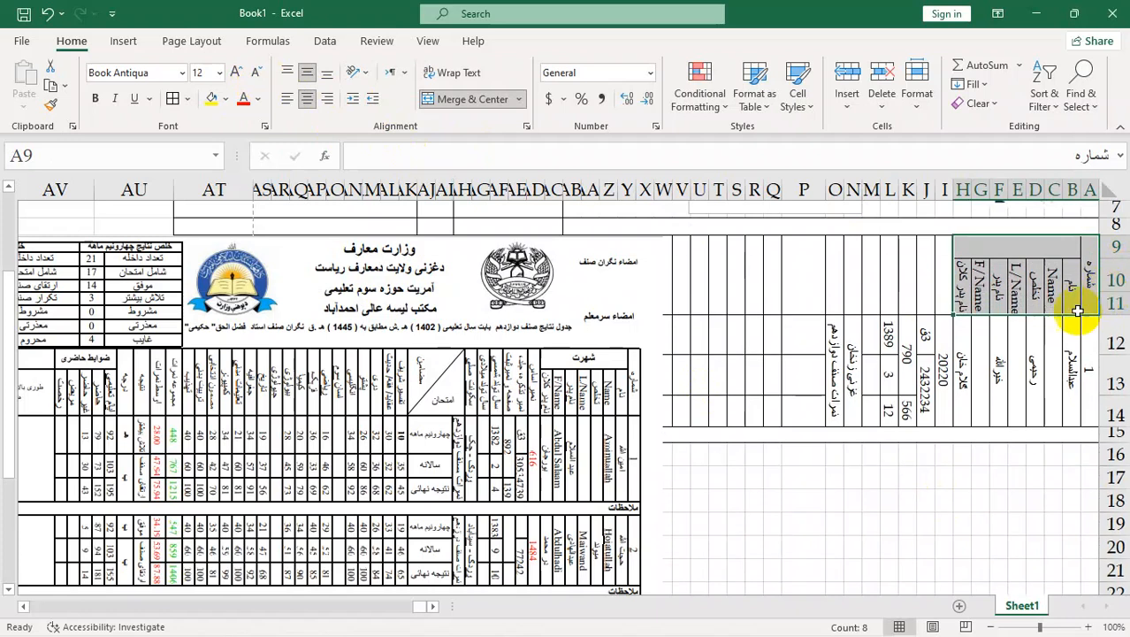
{"action": "left_click", "coordinate": [937, 506]}
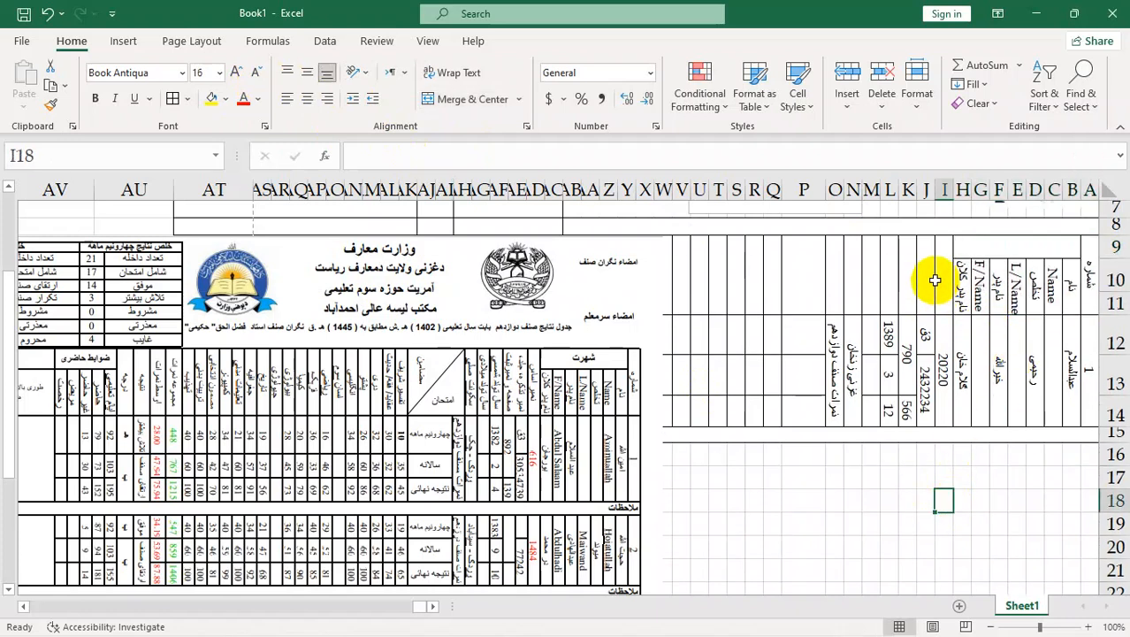
{"action": "left_click", "coordinate": [978, 260]}
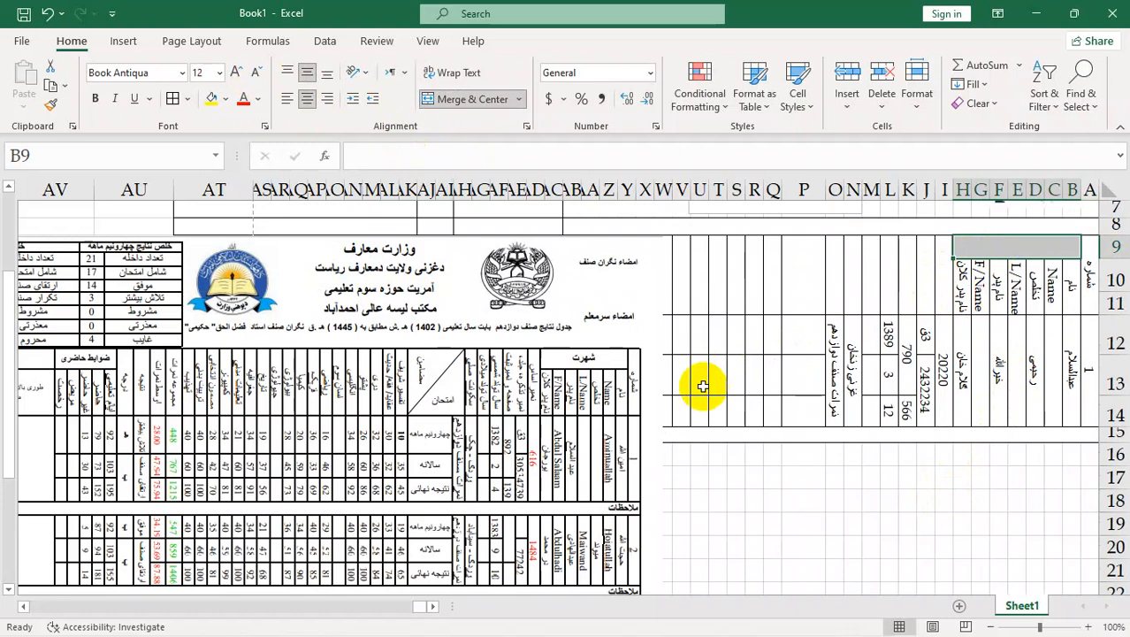
Type شهرت in B9, check the rotation options, then clear the cell again.
{"action": "type", "text": "شهرت"}
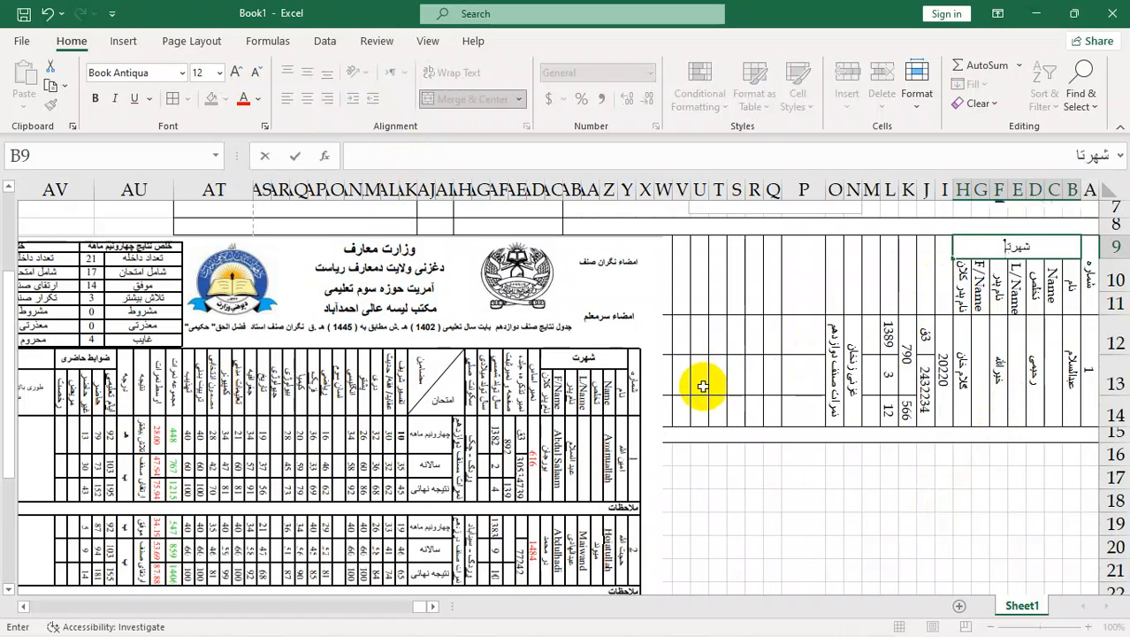
{"action": "key", "text": "Return"}
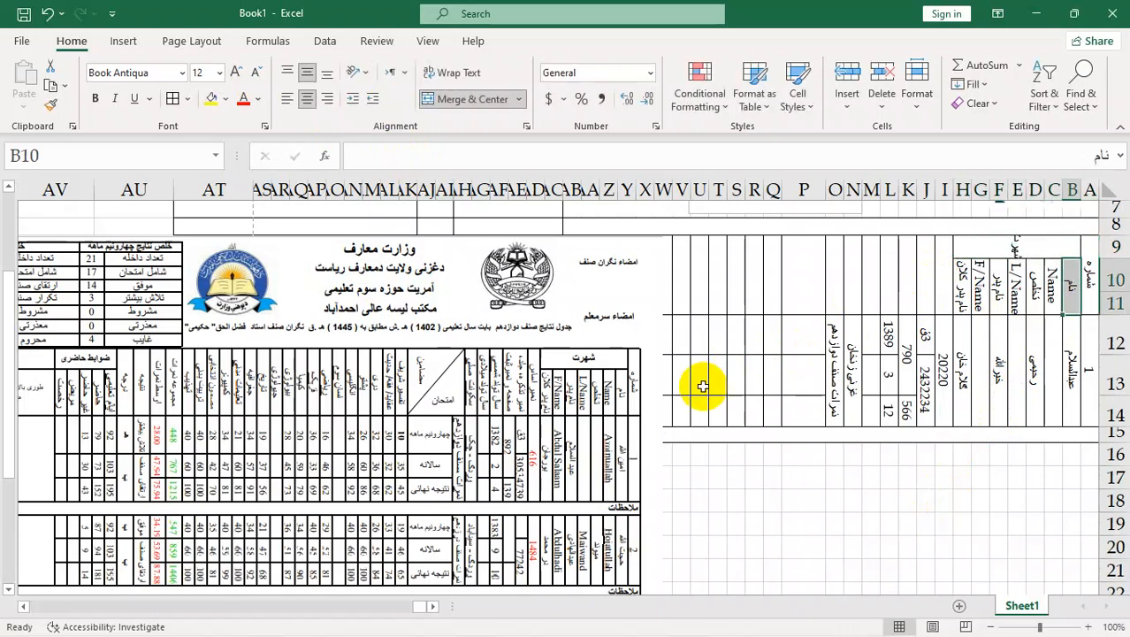
{"action": "left_click", "coordinate": [1033, 242]}
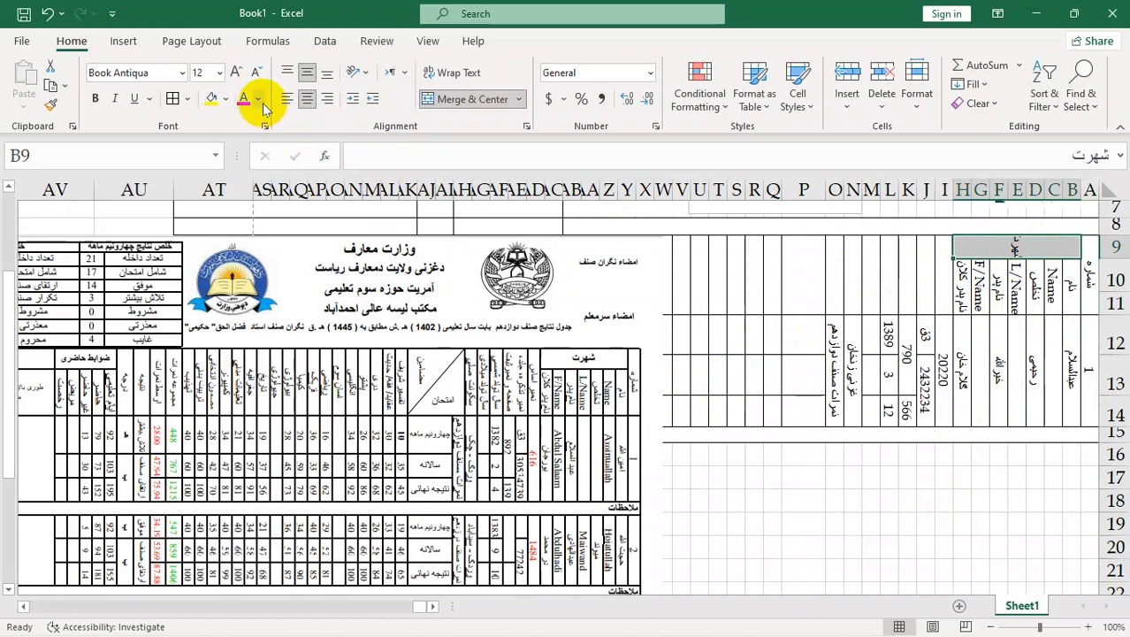
{"action": "left_click", "coordinate": [366, 75]}
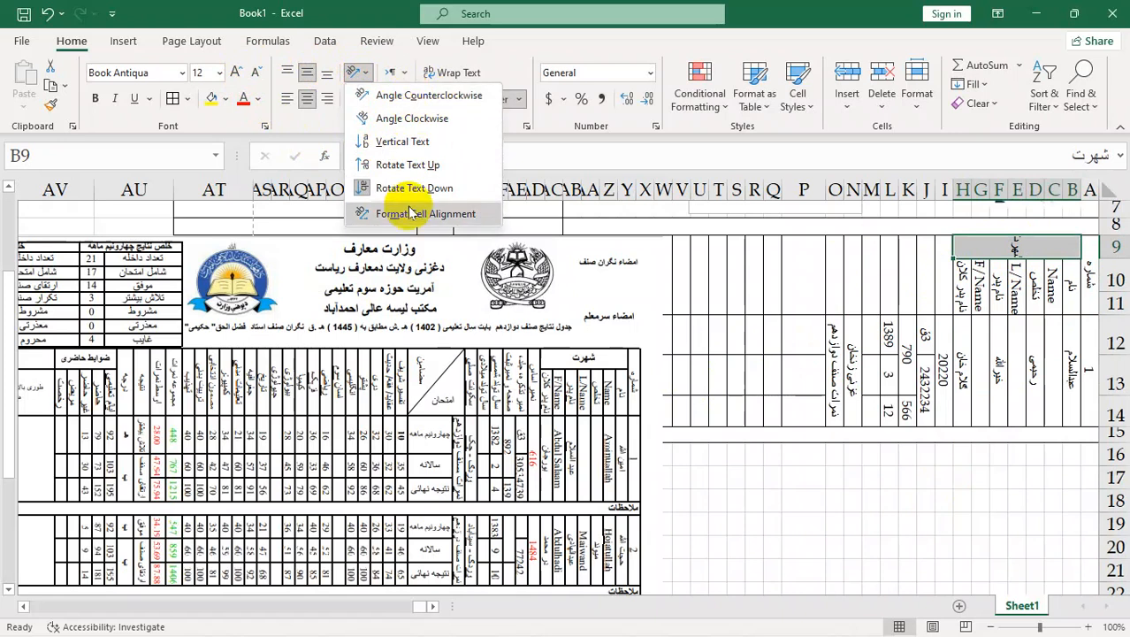
{"action": "left_click", "coordinate": [492, 62]}
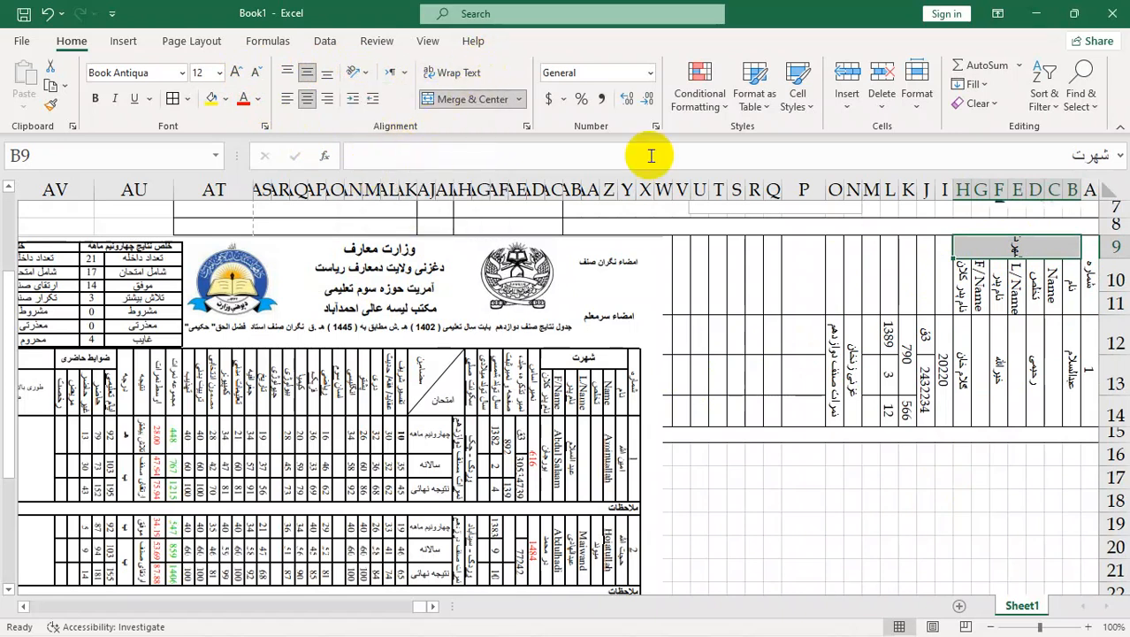
{"action": "left_click", "coordinate": [977, 104]}
{"action": "left_click", "coordinate": [988, 168]}
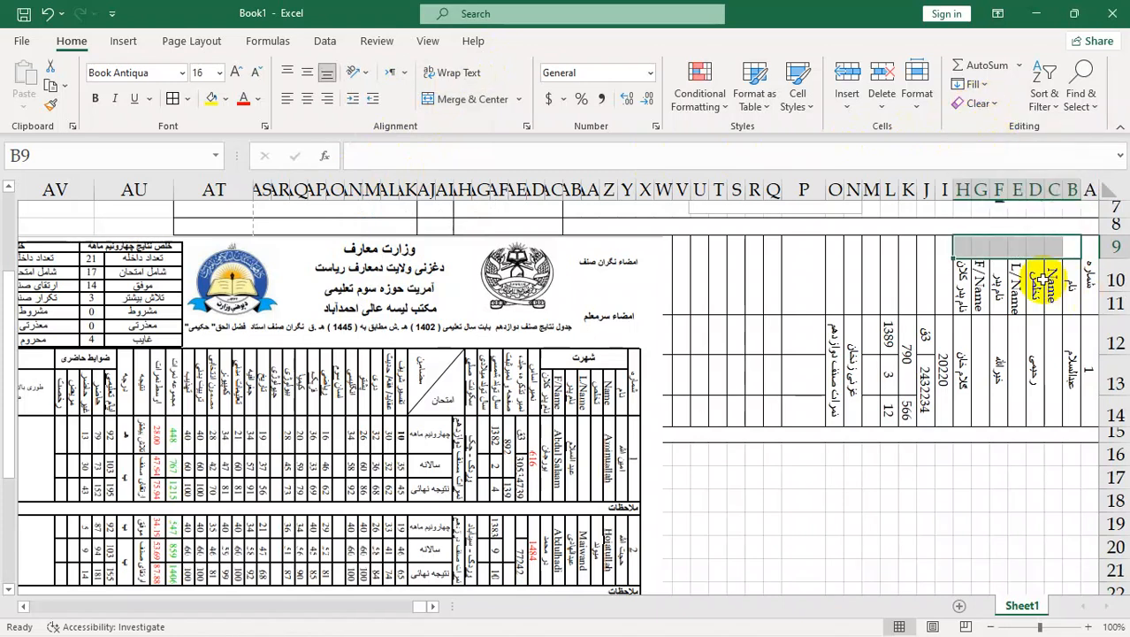
Merge and center B9:H9 and enter the heading شهرت.
{"action": "left_click", "coordinate": [508, 99]}
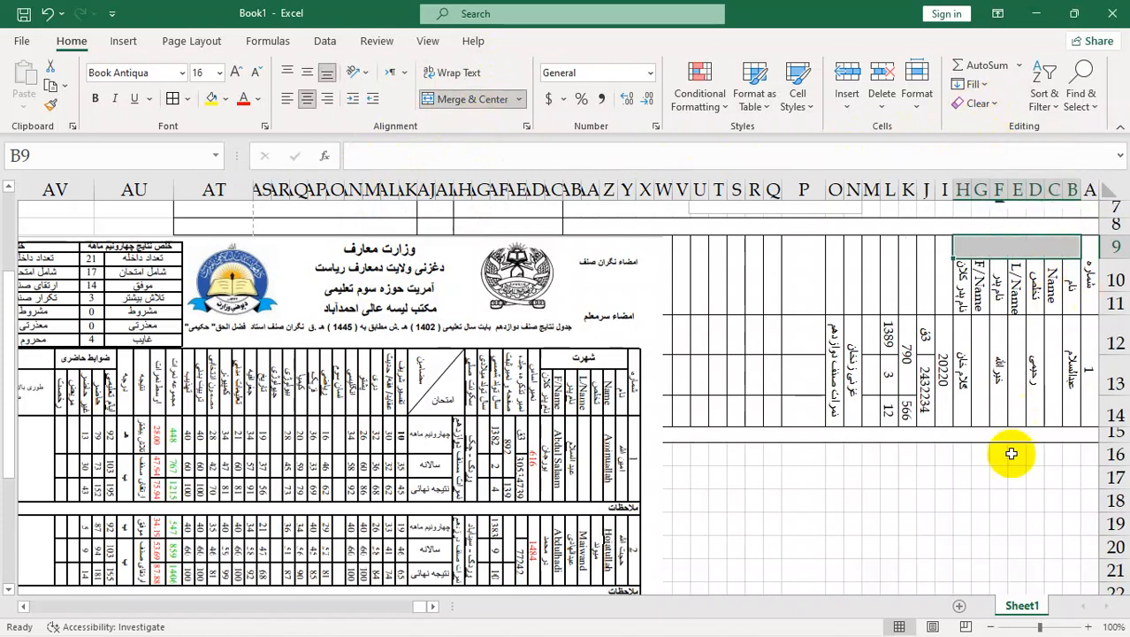
{"action": "left_click", "coordinate": [1002, 476]}
{"action": "left_click", "coordinate": [1032, 243]}
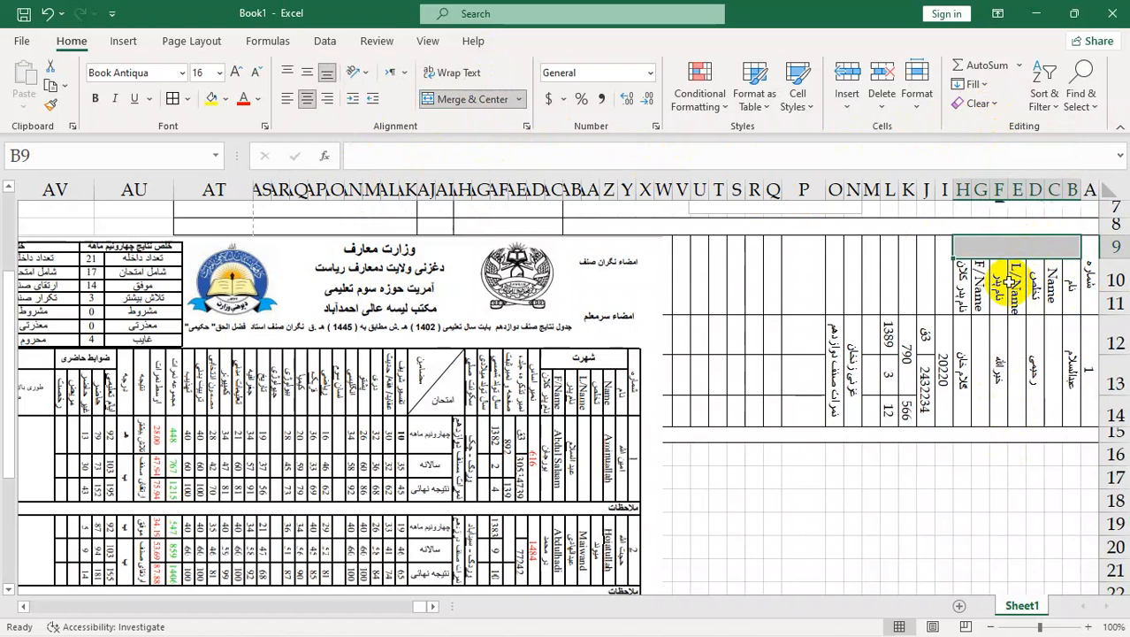
{"action": "type", "text": "شهرت"}
{"action": "key", "text": "Return"}
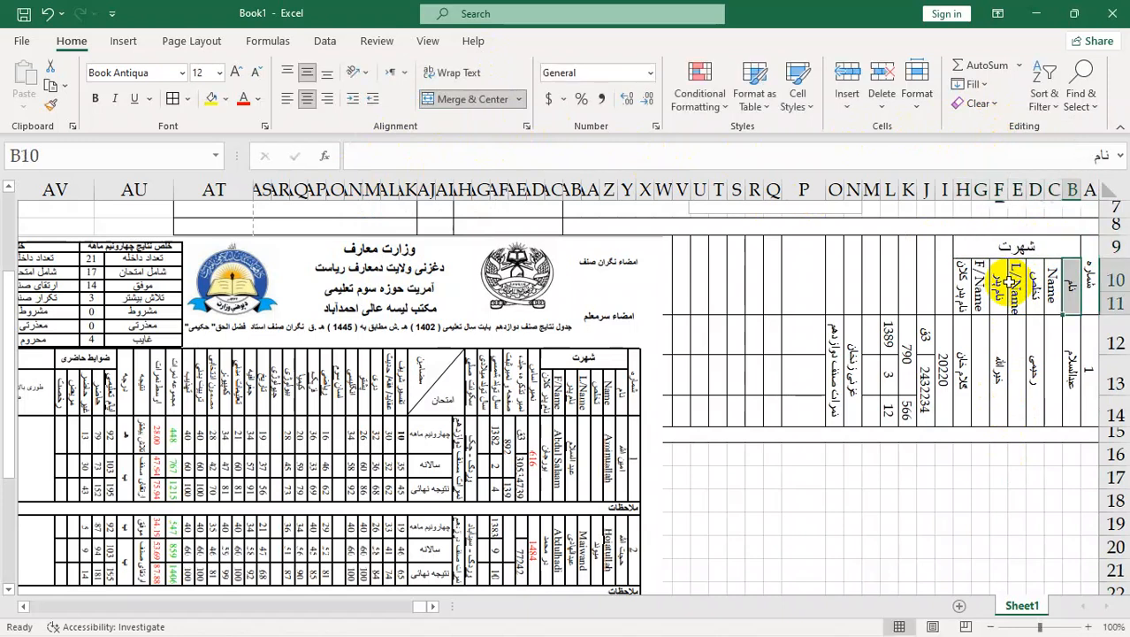
Middle-align rows 9–10 and make row 9 taller.
{"action": "mouse_move", "coordinate": [1107, 249]}
{"action": "left_mouse_down"}
{"action": "mouse_move", "coordinate": [1118, 265]}
{"action": "mouse_move", "coordinate": [1109, 243]}
{"action": "mouse_move", "coordinate": [1104, 251]}
{"action": "left_mouse_up"}
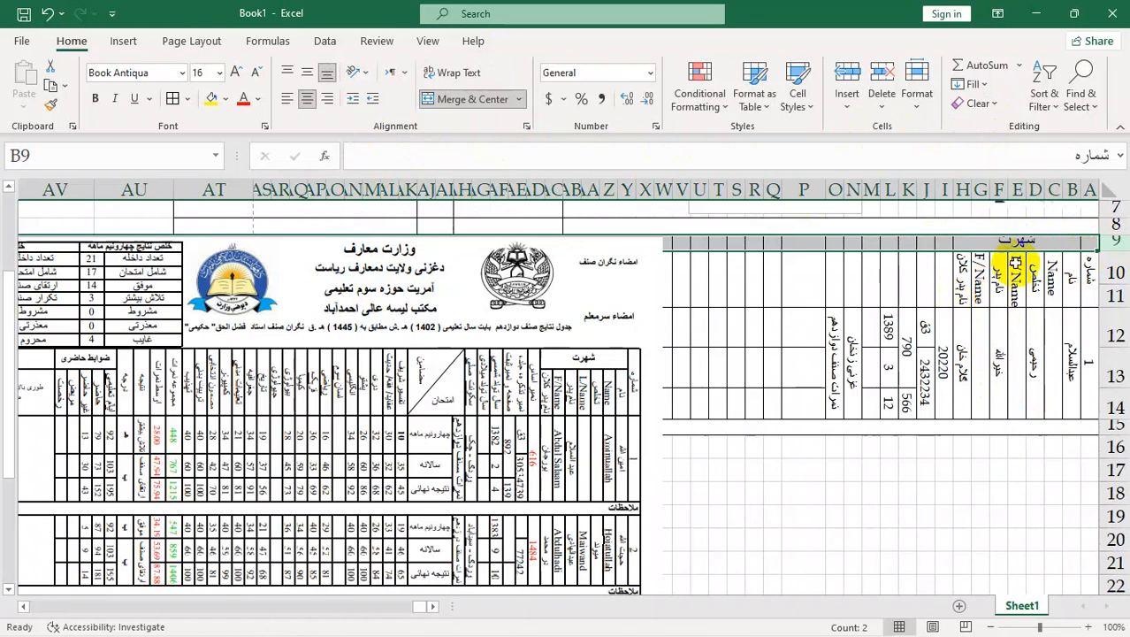
{"action": "left_click", "coordinate": [306, 74]}
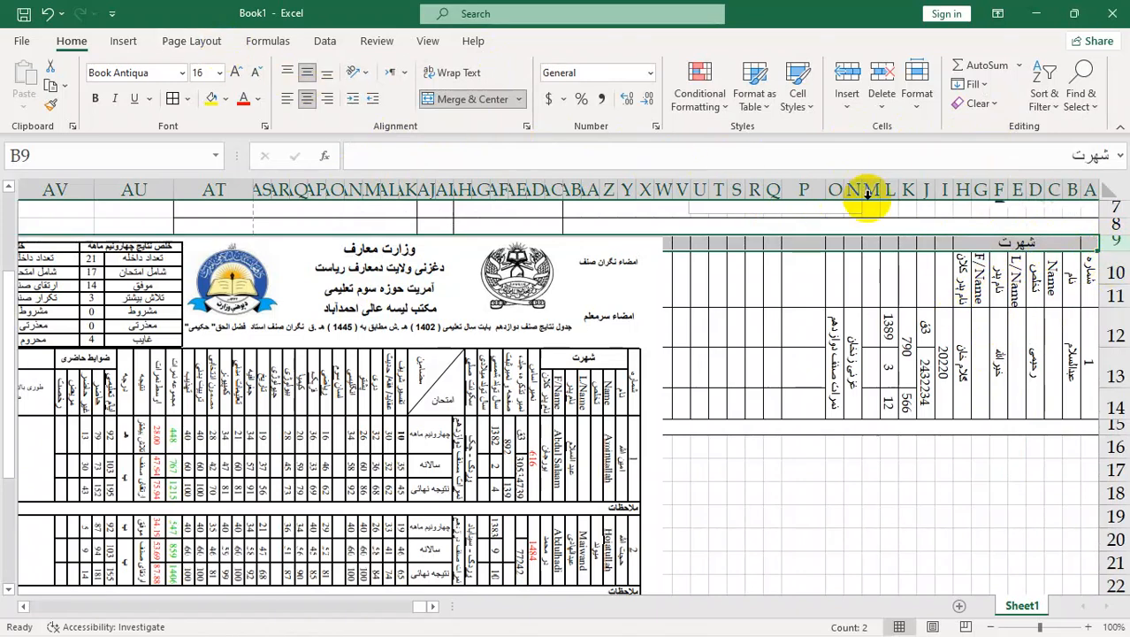
{"action": "left_click_drag", "start_coordinate": [1116, 250], "coordinate": [1111, 255]}
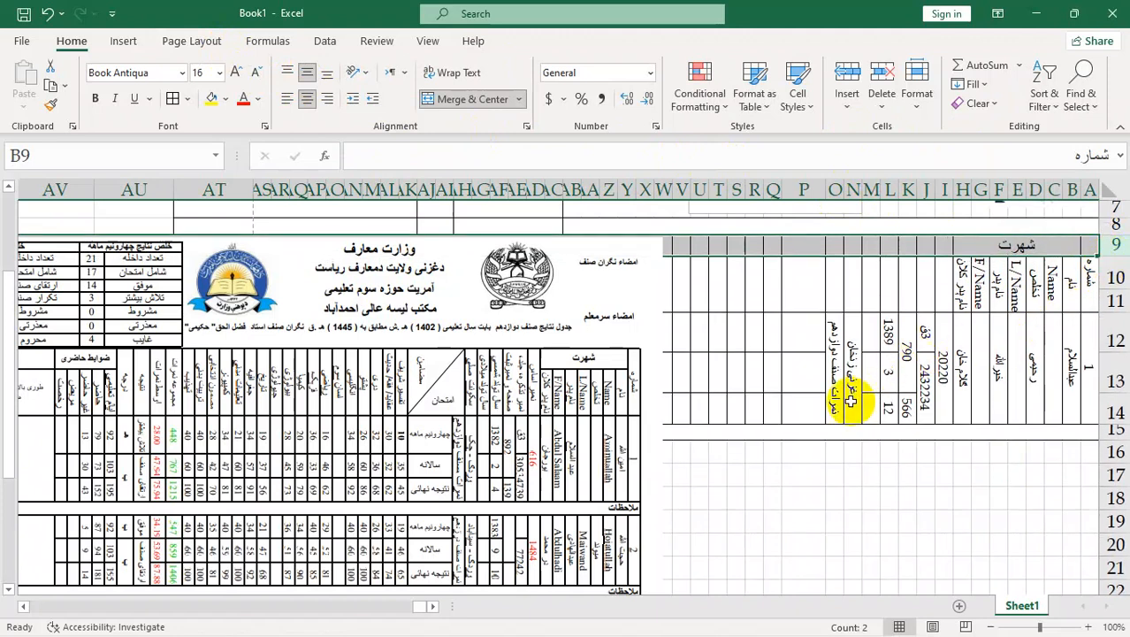
{"action": "left_click", "coordinate": [887, 518]}
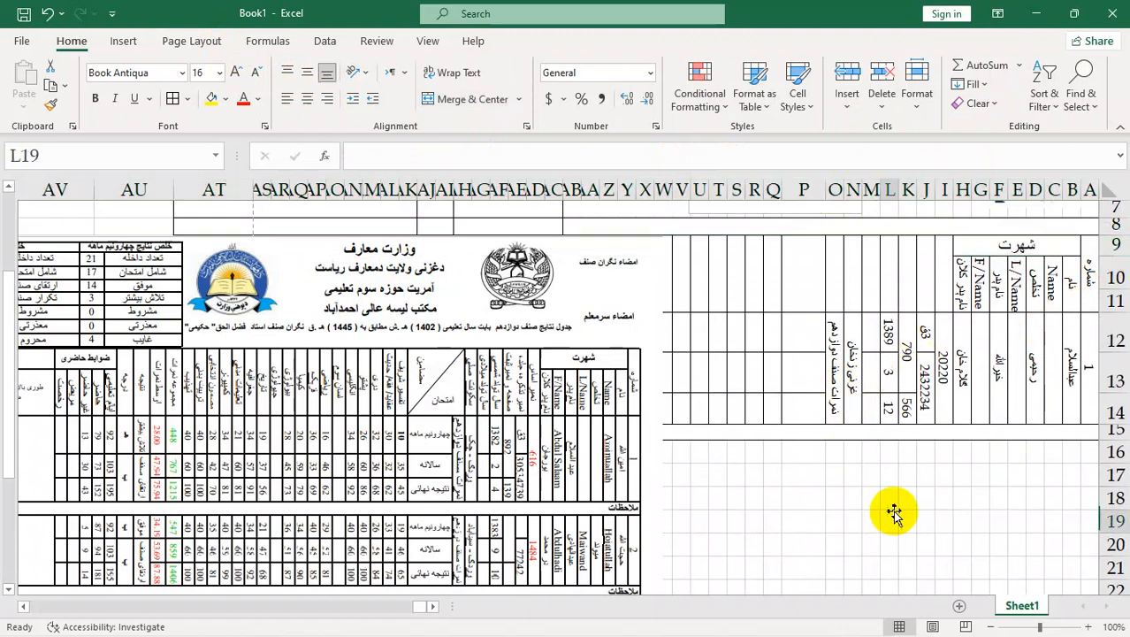
{"action": "left_click", "coordinate": [937, 259]}
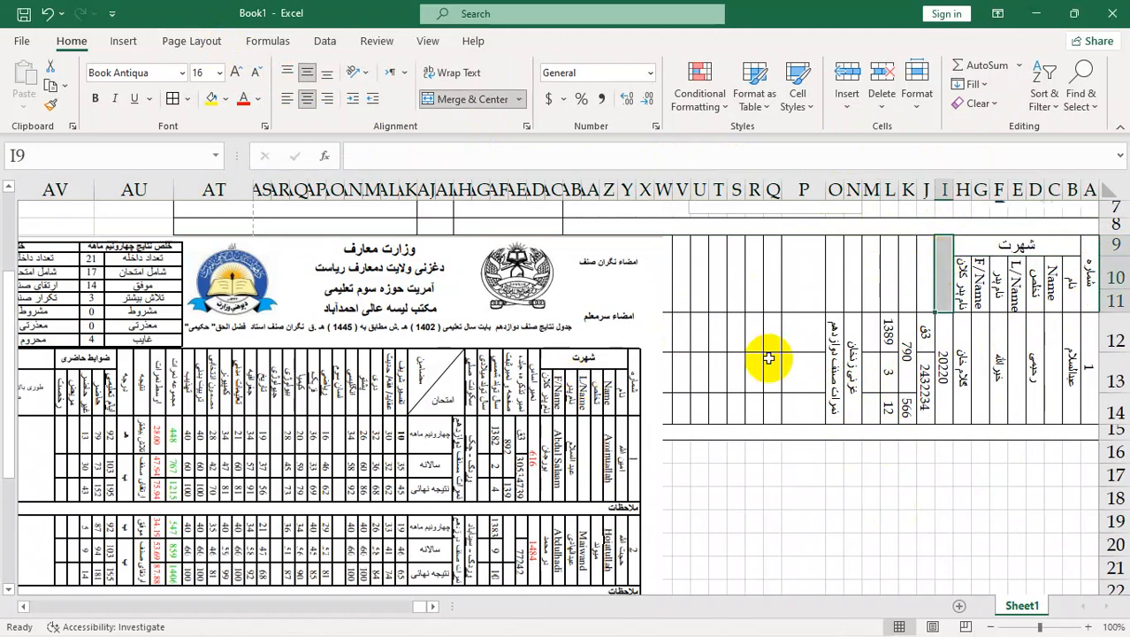
{"action": "type", "text": "نر"}
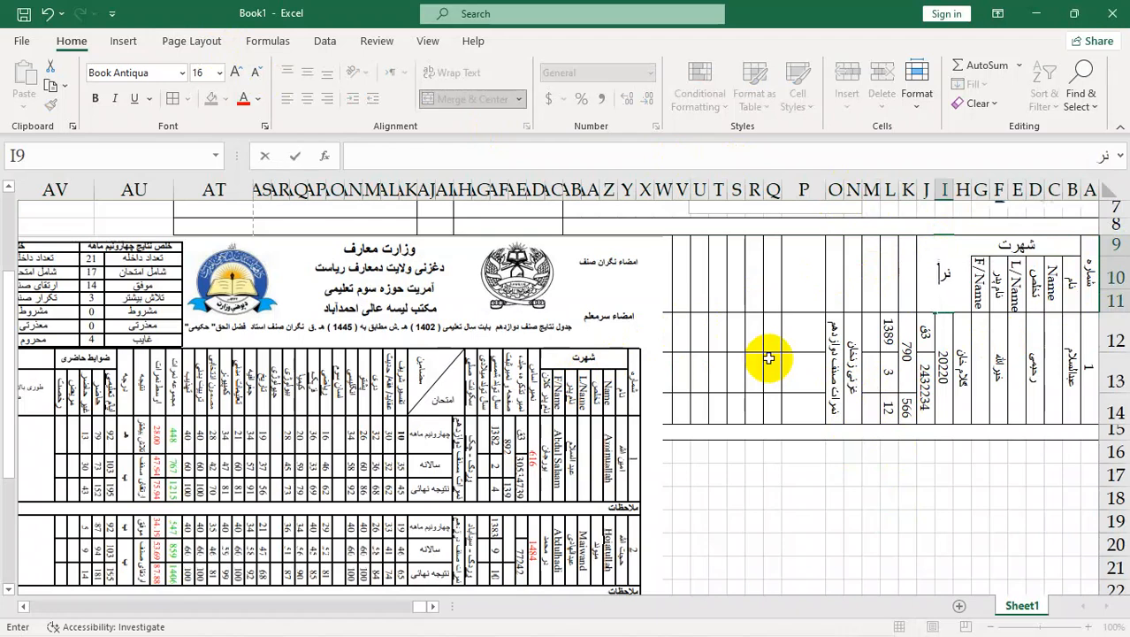
{"action": "type", "text": "م اسا"}
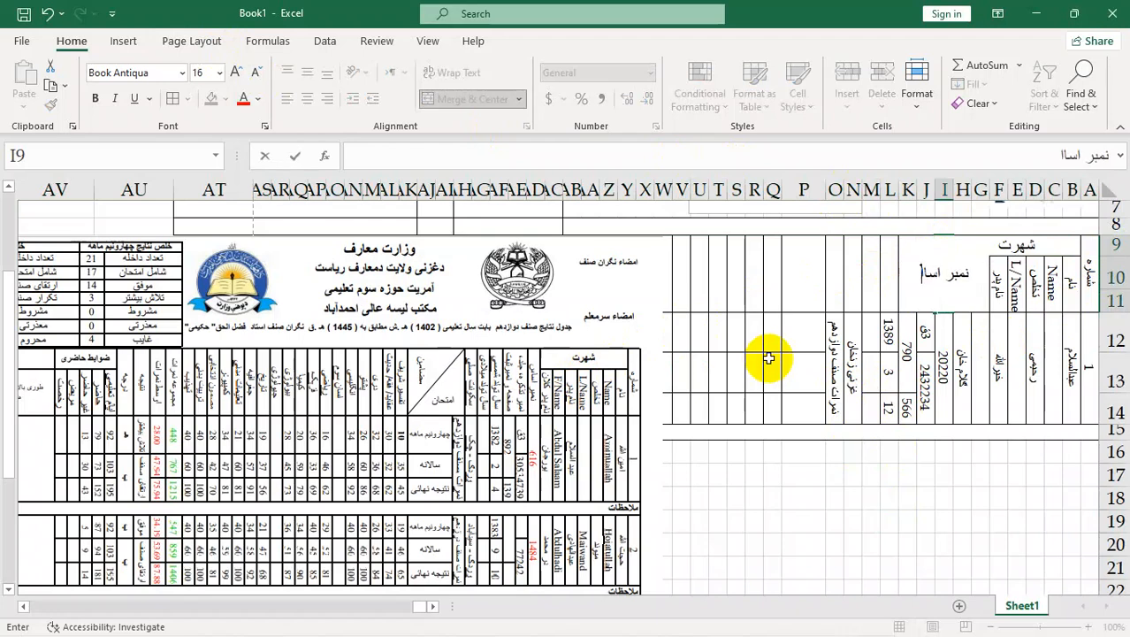
{"action": "type", "text": "س"}
{"action": "key", "text": "Return"}
{"action": "key", "text": "Up"}
{"action": "key", "text": "Left"}
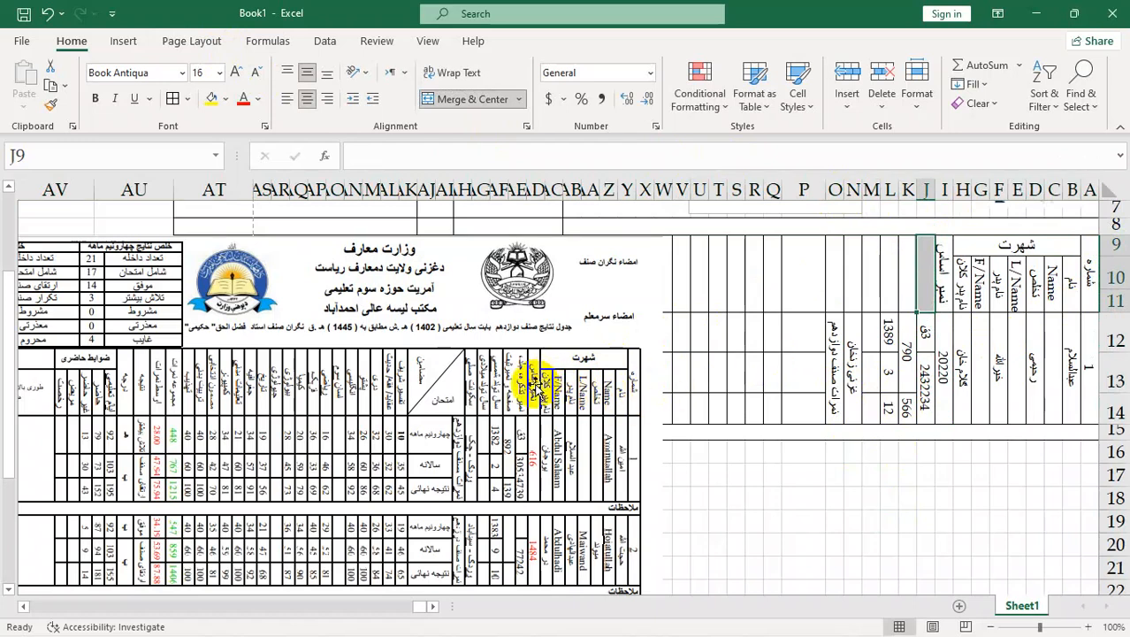
Merge K9:L11 and enter the header نمبر تذکره،جلد،صفحه،نمبر ثبت.
{"action": "left_click_drag", "start_coordinate": [910, 292], "coordinate": [889, 301]}
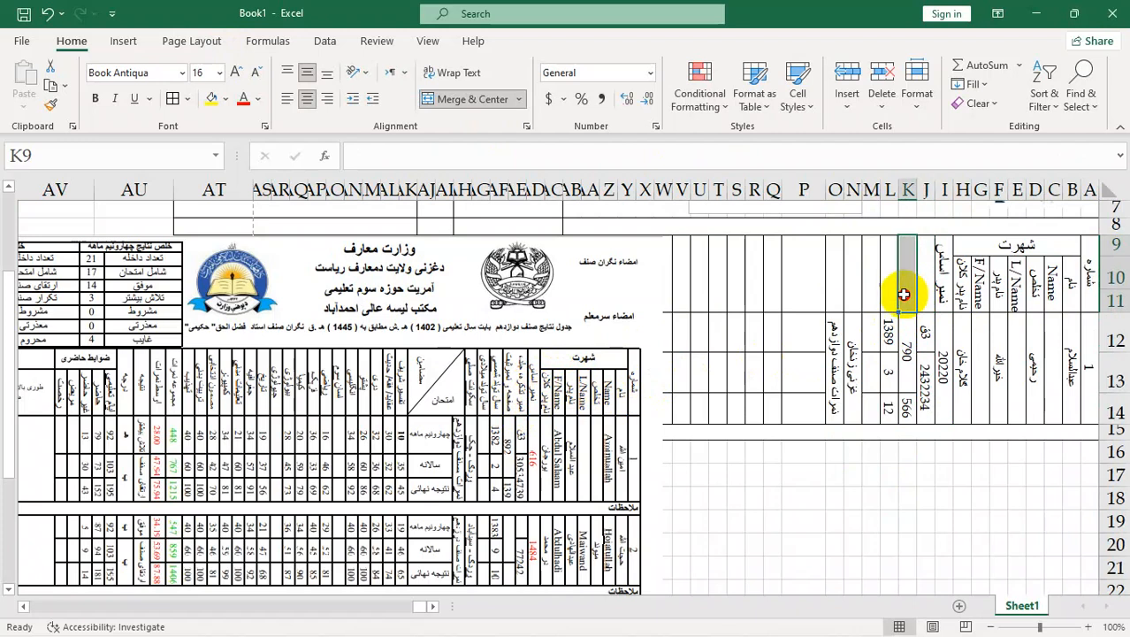
{"action": "left_click", "coordinate": [462, 100]}
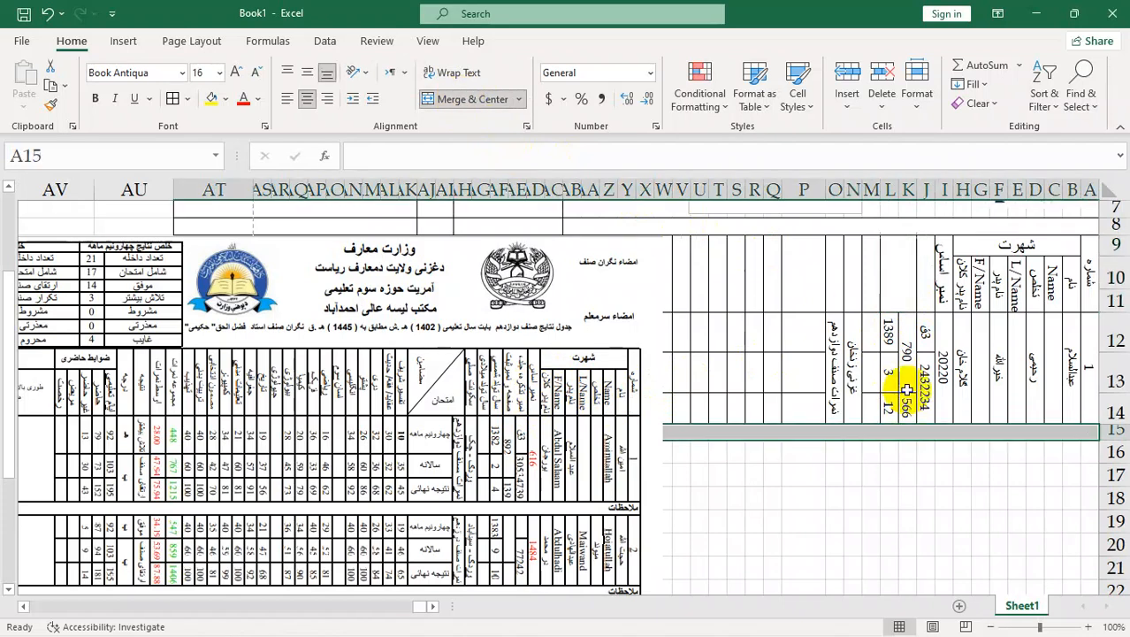
{"action": "left_click", "coordinate": [900, 262]}
{"action": "type", "text": "نمبر"}
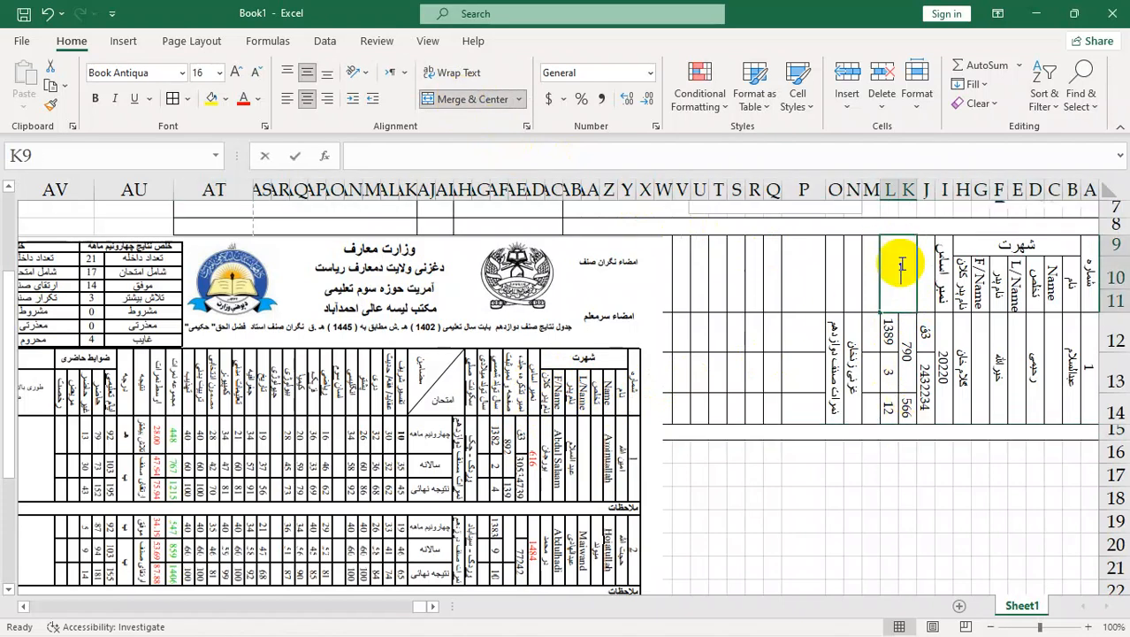
{"action": "type", "text": " تذکرهو"}
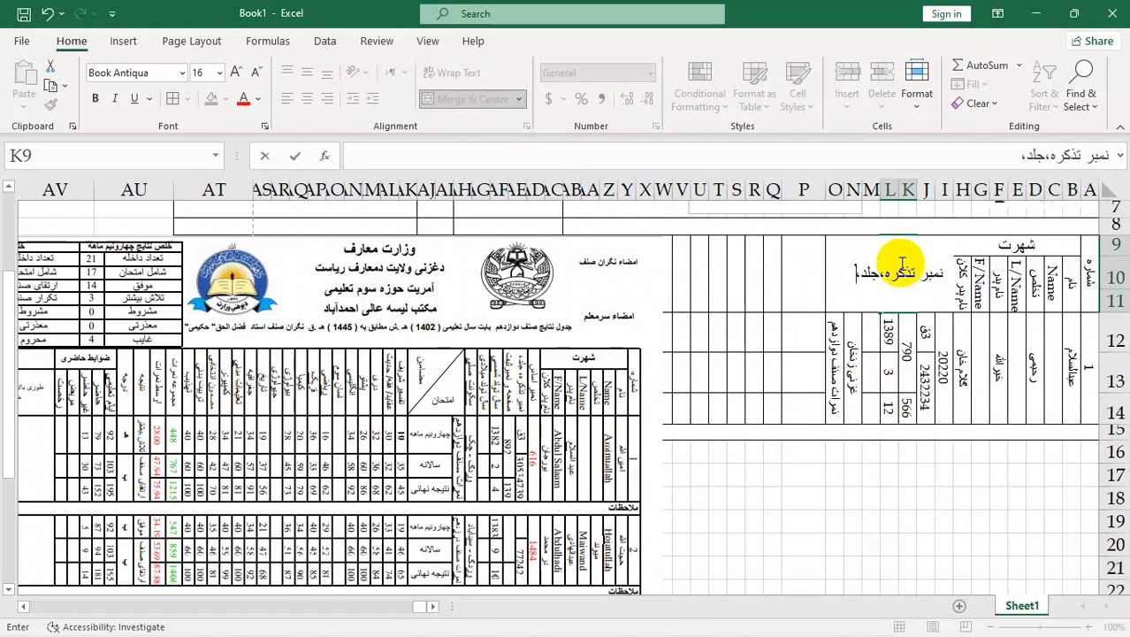
{"action": "type", "text": "صح"}
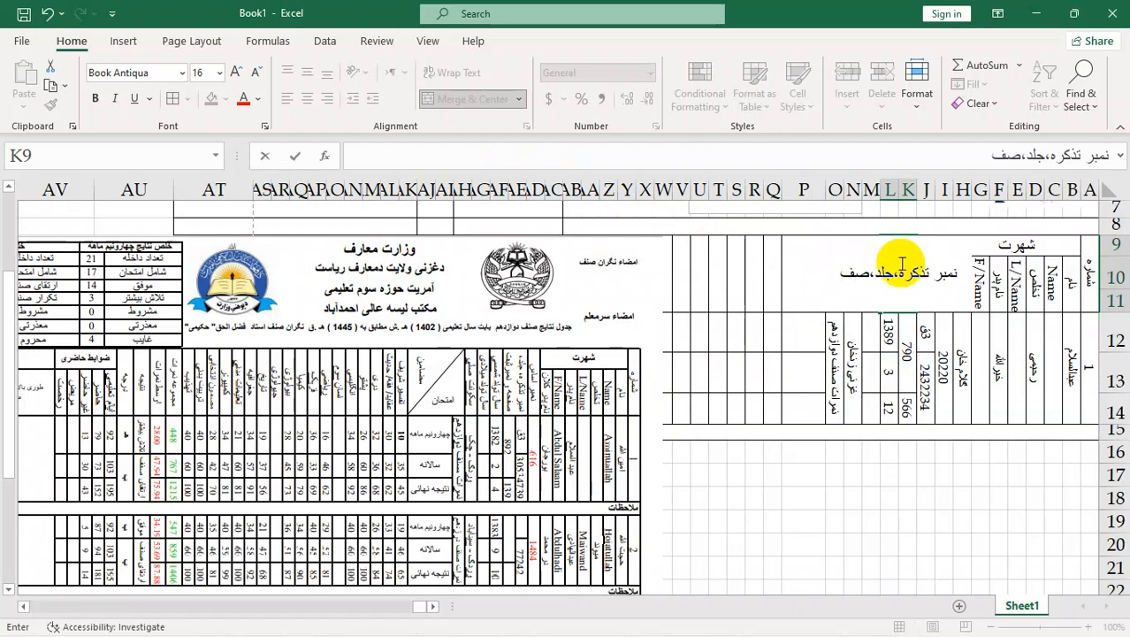
{"action": "type", "text": "حه"}
{"action": "type", "text": "،"}
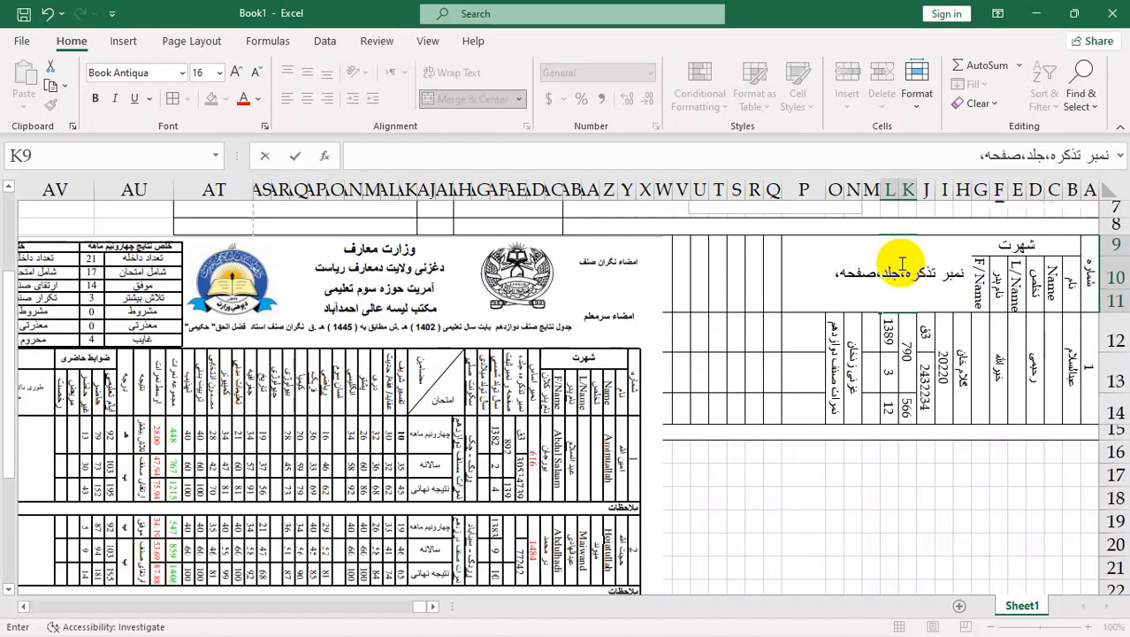
{"action": "type", "text": "نمب"}
{"action": "key", "text": "BackSpace"}
{"action": "type", "text": "مبر"}
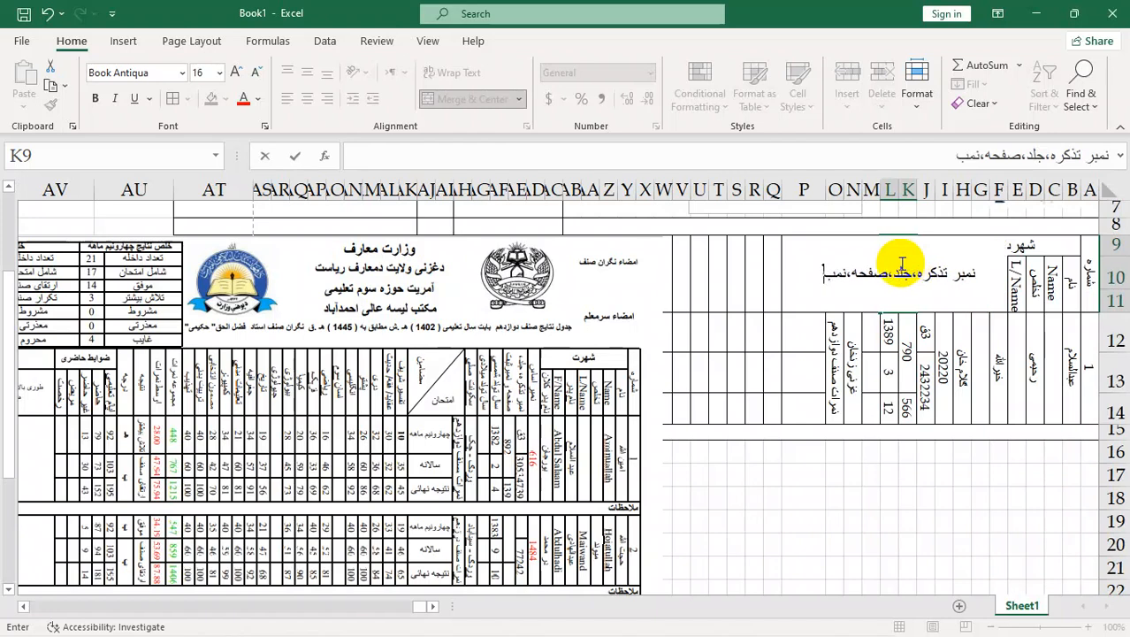
{"action": "type", "text": " ثبت"}
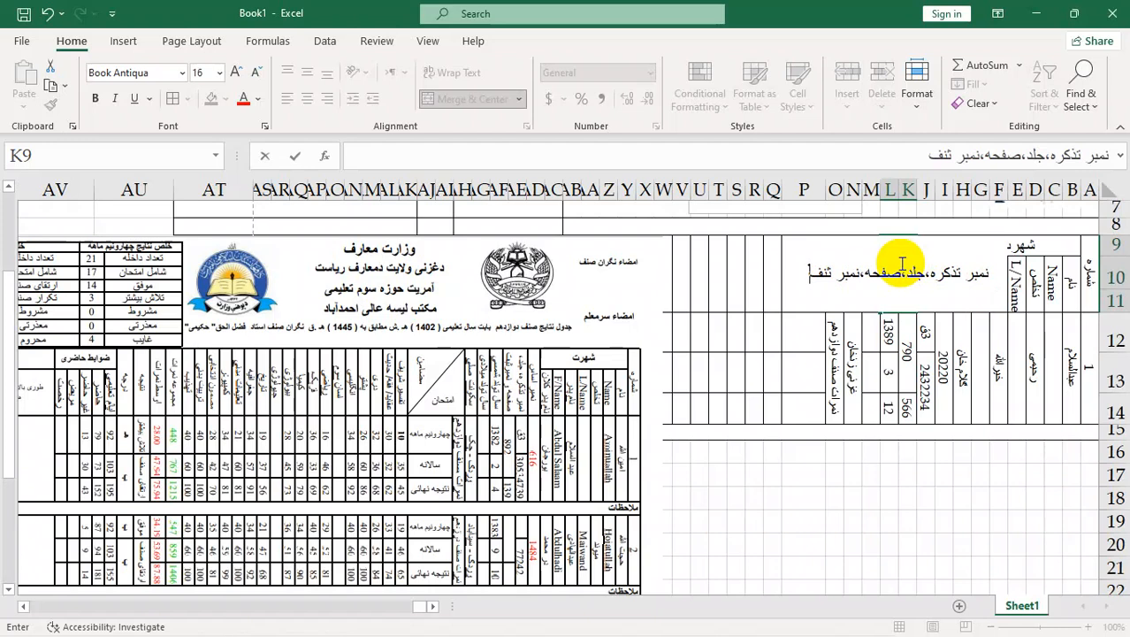
{"action": "key", "text": "Return"}
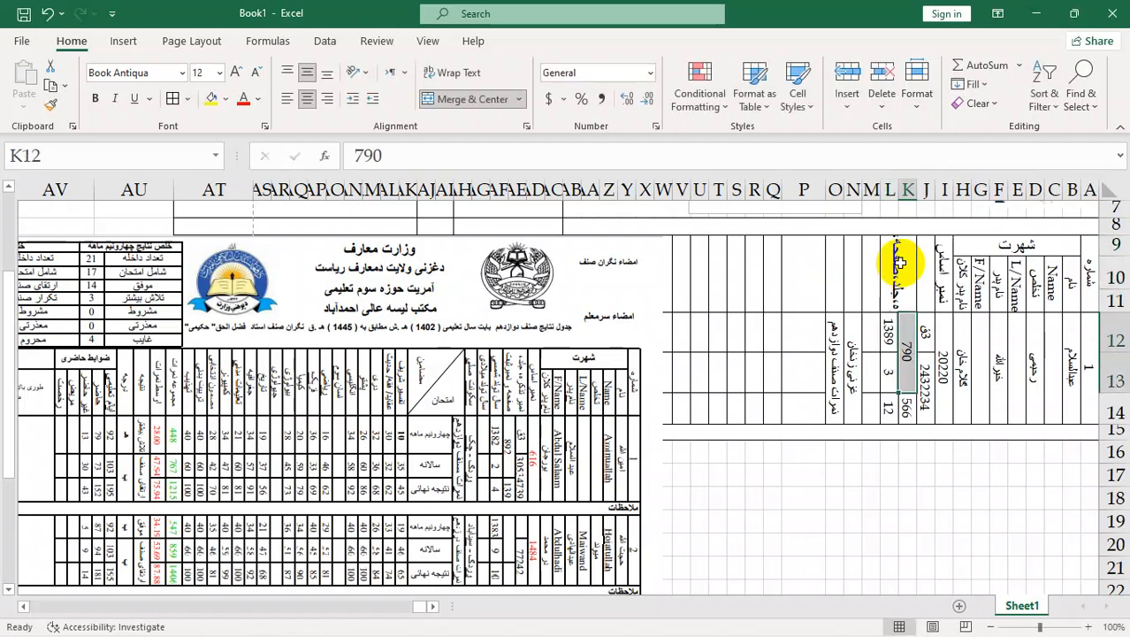
Turn on Wrap Text for the K9 header, keep it at size 11, and heighten row 9.
{"action": "left_click", "coordinate": [900, 263]}
{"action": "left_click", "coordinate": [460, 75]}
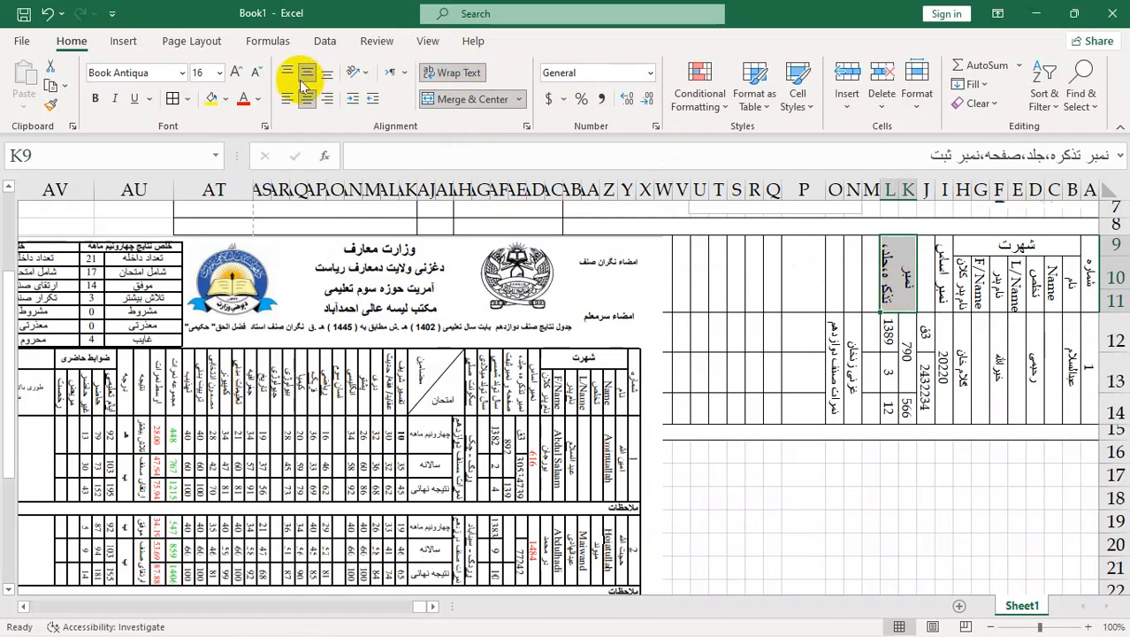
{"action": "left_click", "coordinate": [255, 72]}
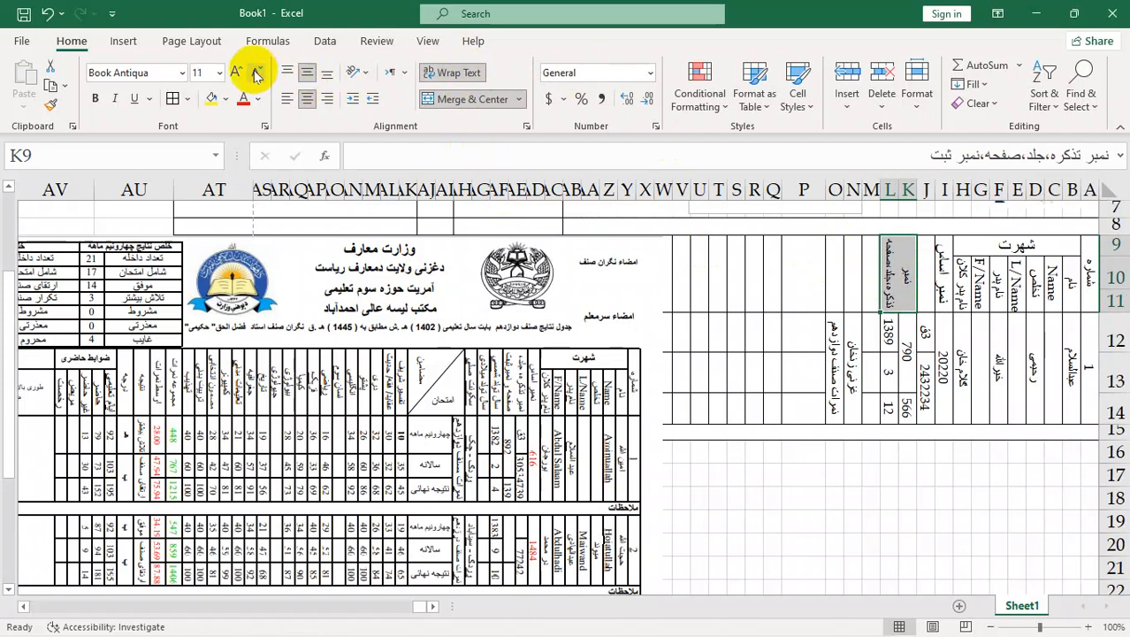
{"action": "left_click", "coordinate": [255, 74]}
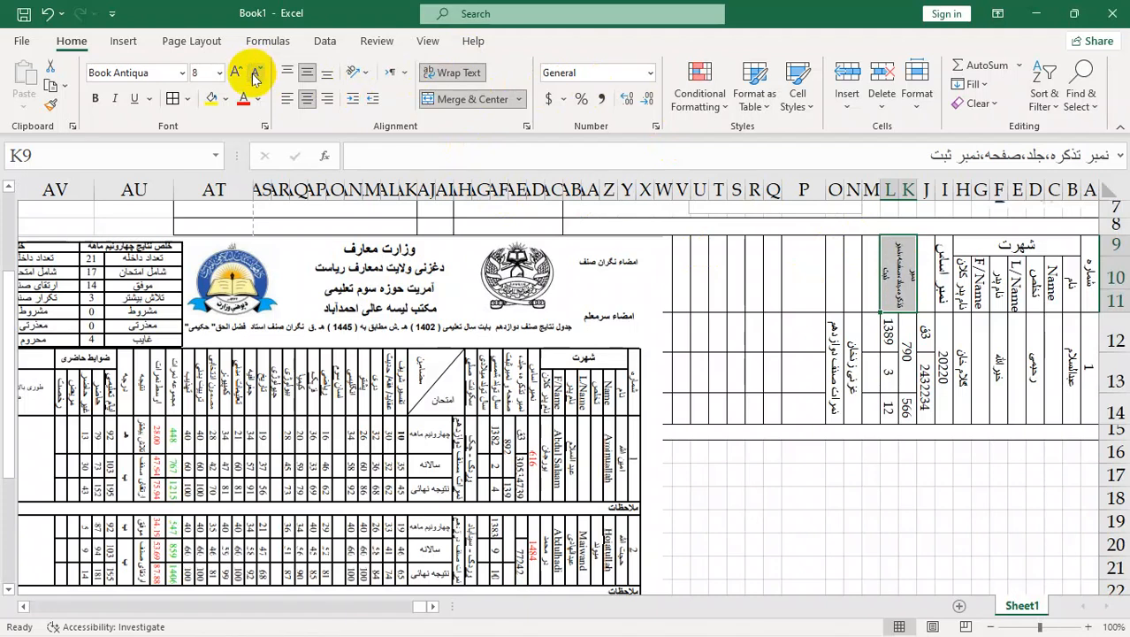
{"action": "left_click", "coordinate": [237, 74]}
{"action": "left_click", "coordinate": [237, 74]}
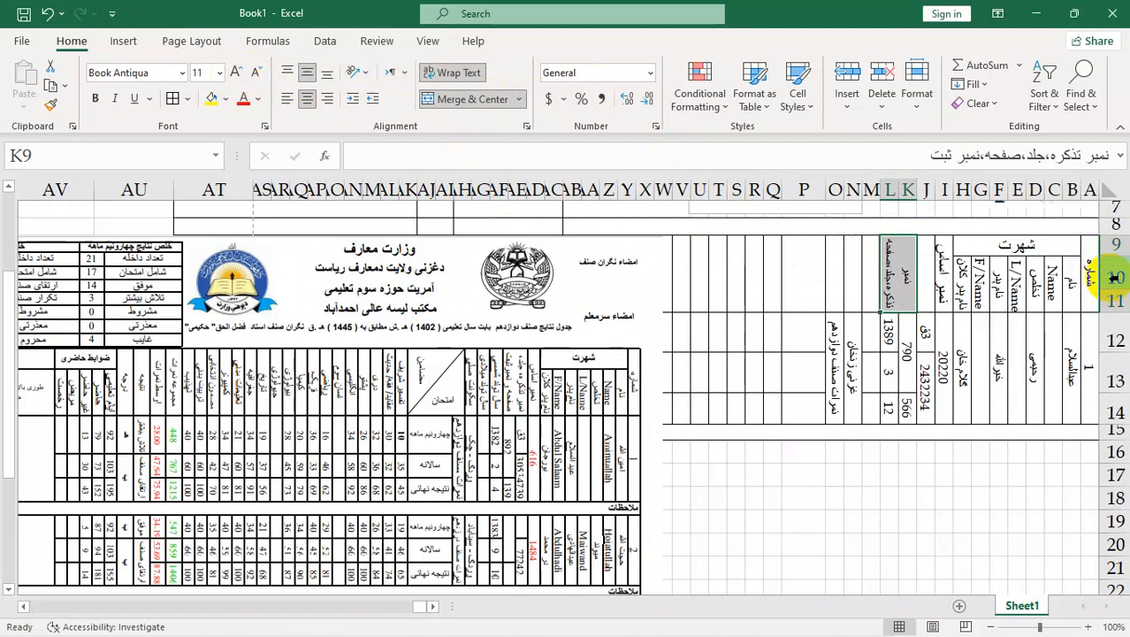
{"action": "left_click_drag", "start_coordinate": [1106, 265], "coordinate": [1113, 307]}
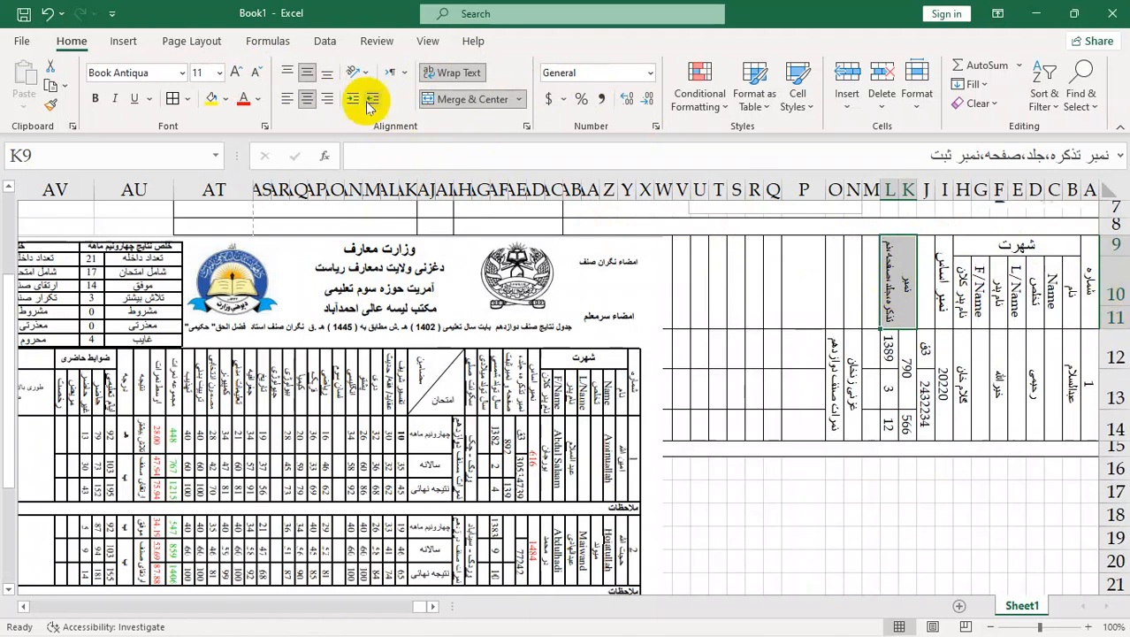
Preview the K9 header at size 10, revert to 11, and heighten row 10.
{"action": "left_click", "coordinate": [257, 73]}
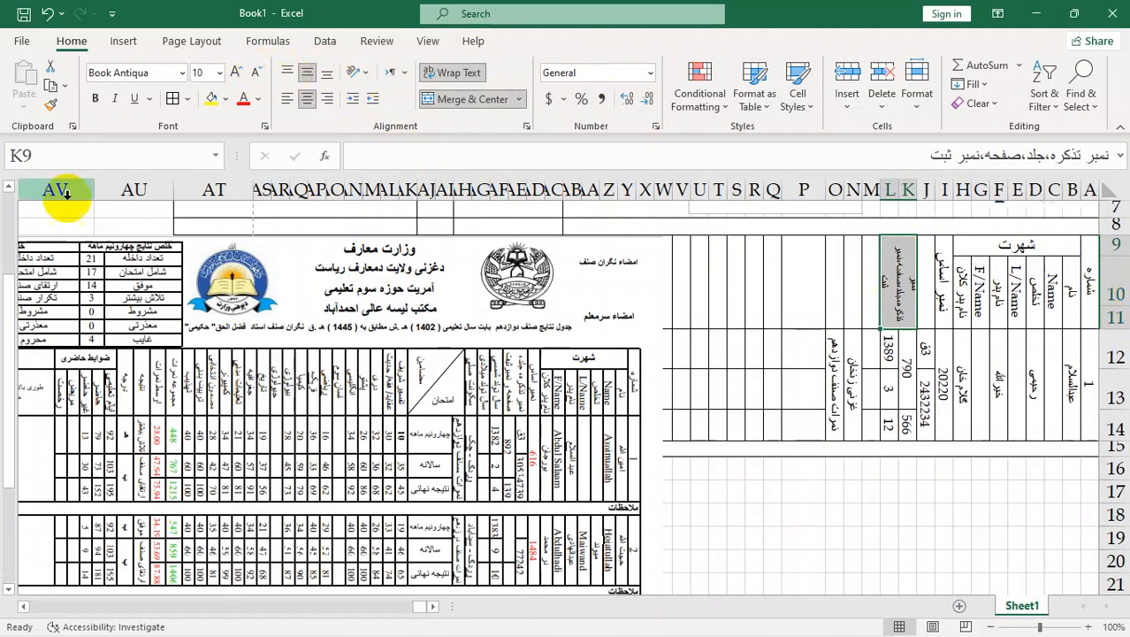
{"action": "left_click", "coordinate": [255, 72]}
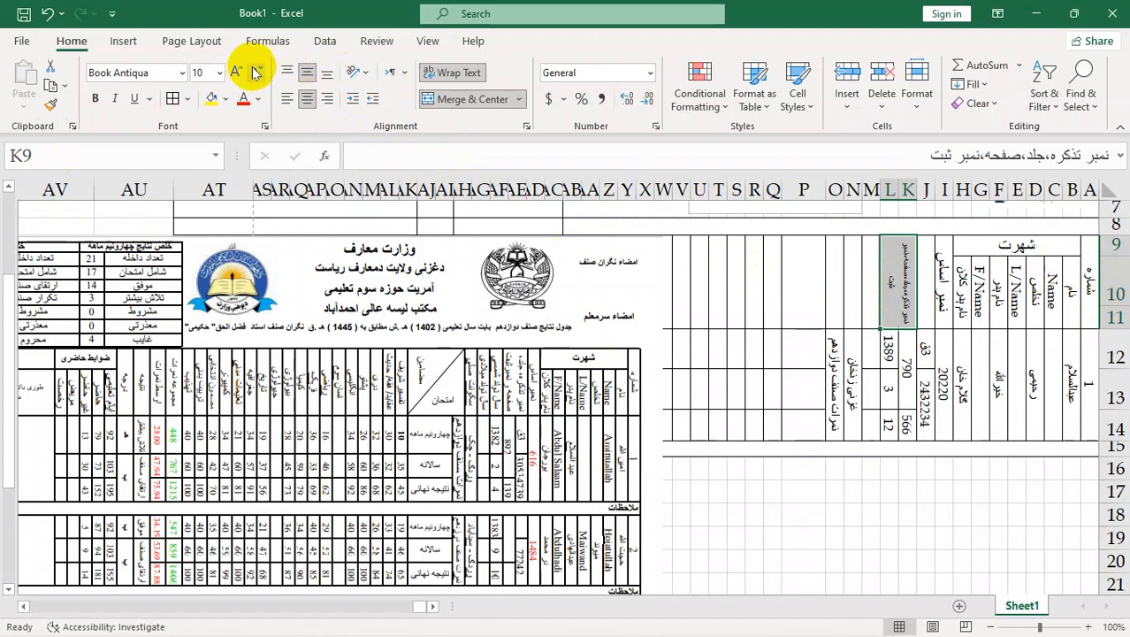
{"action": "left_click", "coordinate": [961, 511]}
{"action": "left_click", "coordinate": [890, 281]}
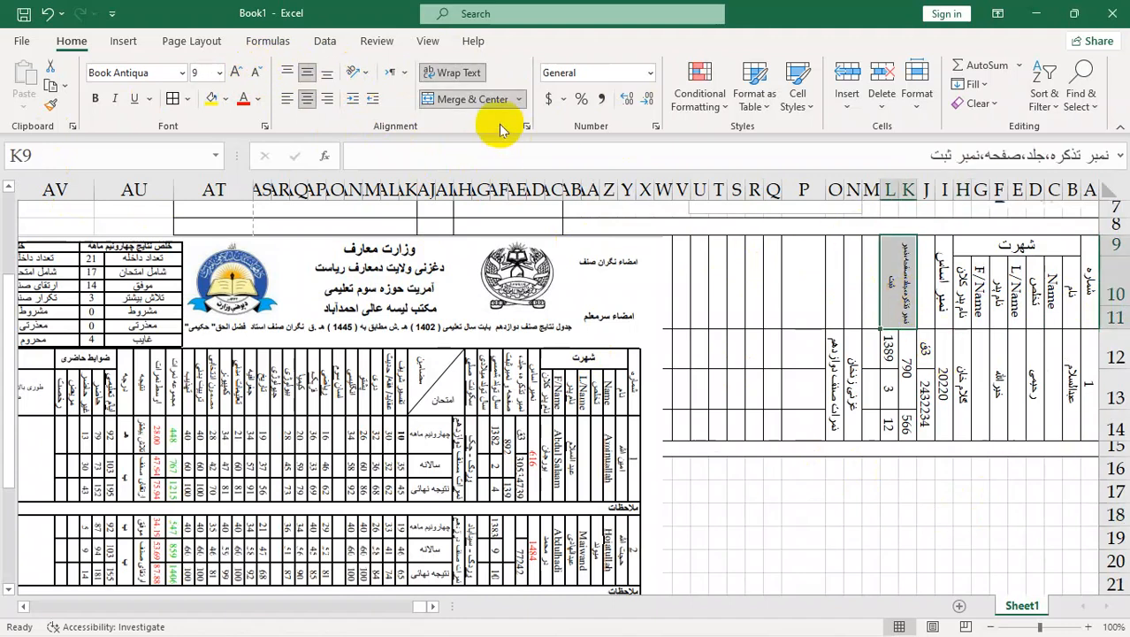
{"action": "left_click", "coordinate": [870, 510]}
{"action": "left_click", "coordinate": [901, 295]}
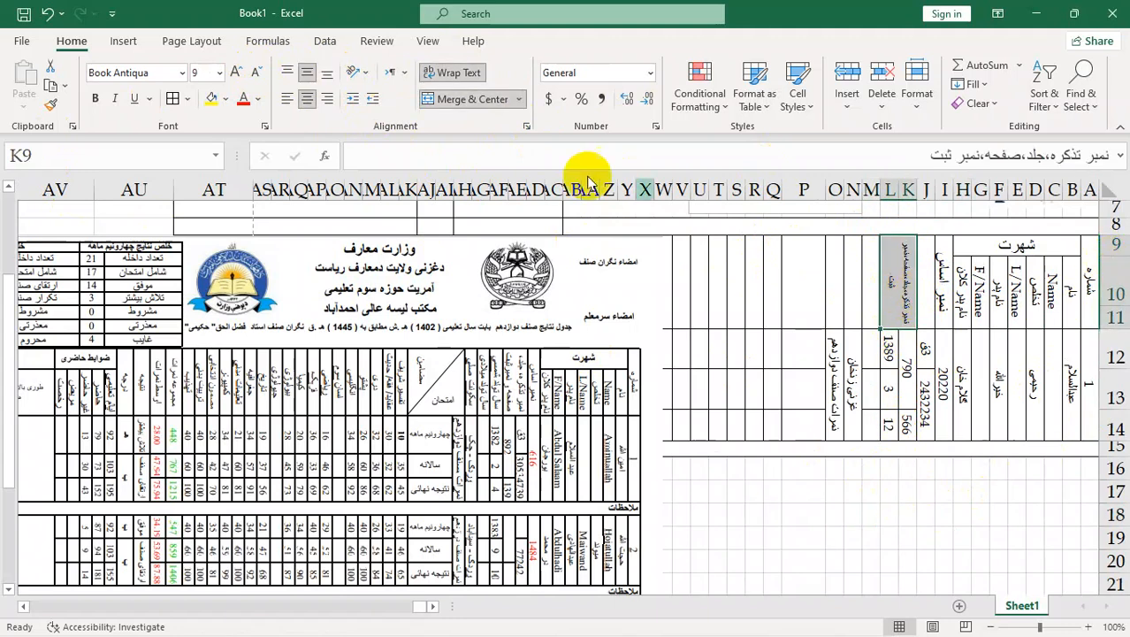
{"action": "left_click", "coordinate": [237, 73]}
{"action": "left_click", "coordinate": [236, 74]}
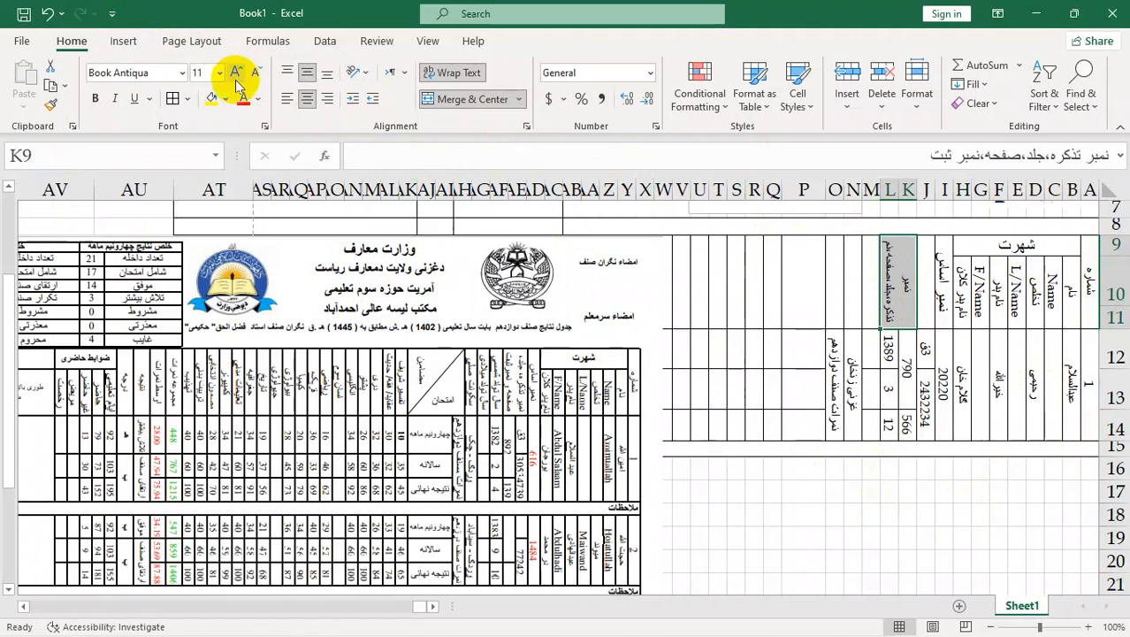
{"action": "left_click_drag", "start_coordinate": [1113, 307], "coordinate": [1117, 315]}
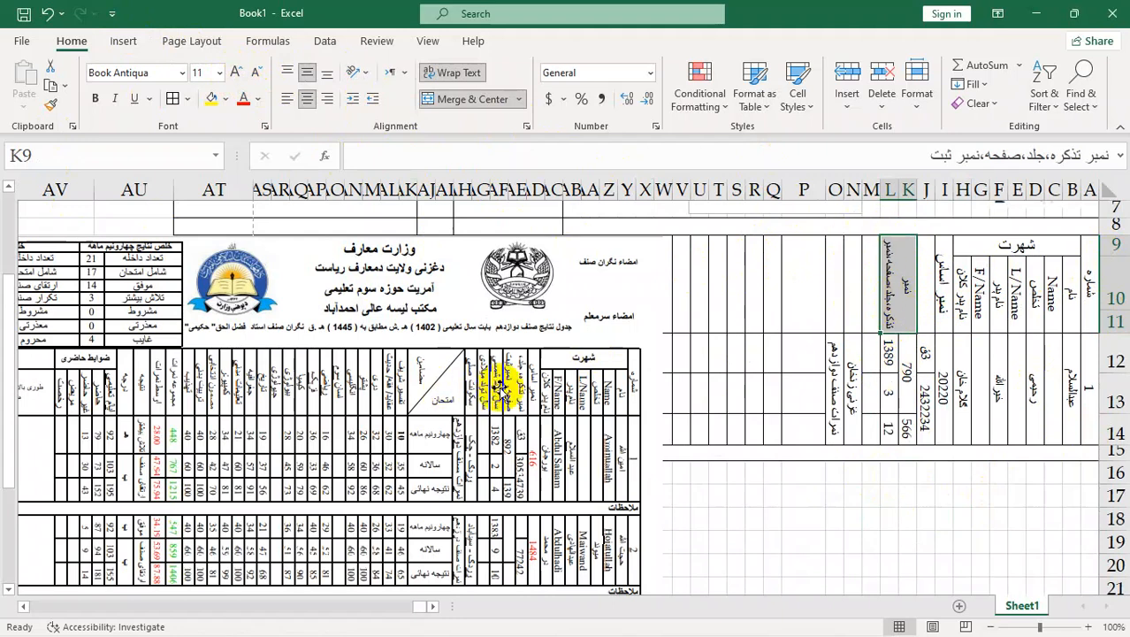
Add spaces after the commas in the K9 header text and shorten row 10 to fit.
{"action": "left_click", "coordinate": [532, 409]}
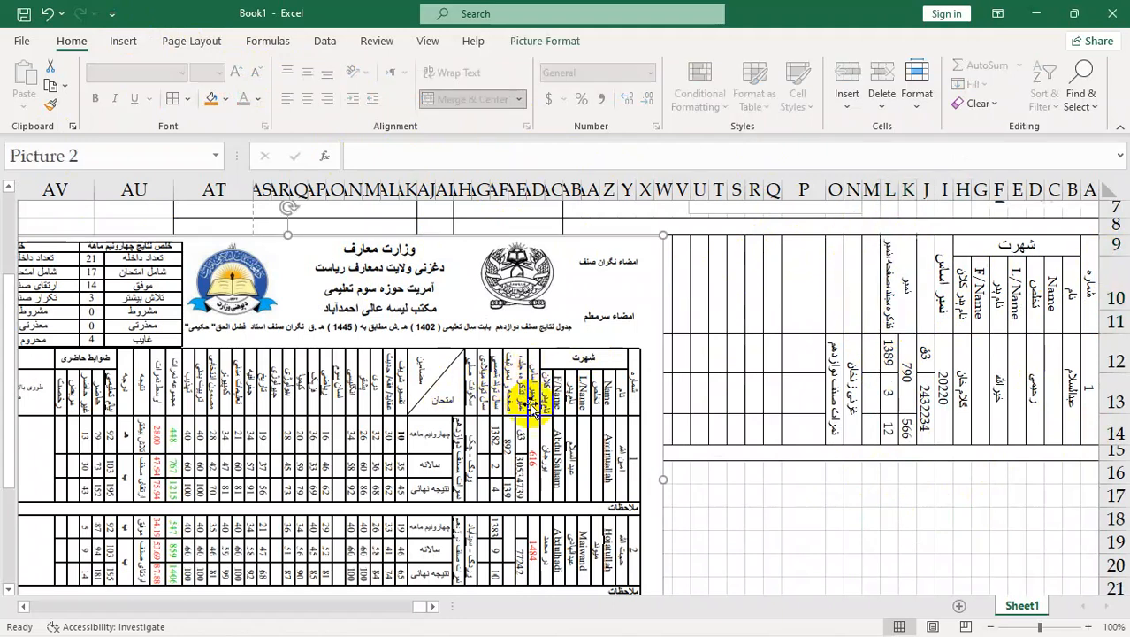
{"action": "left_click", "coordinate": [872, 307]}
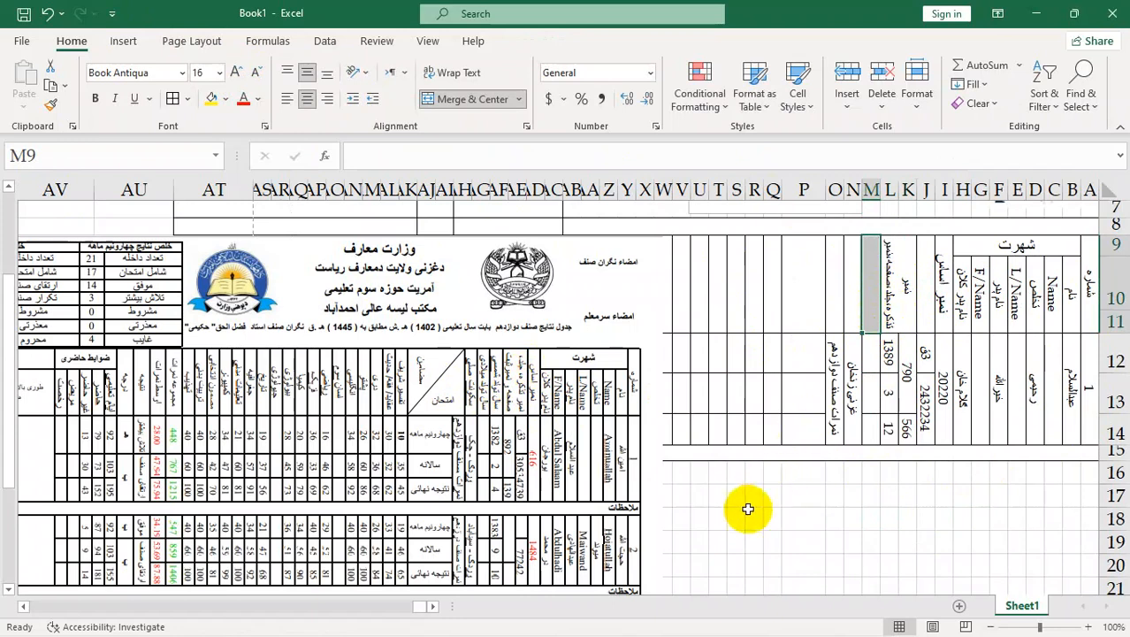
{"action": "left_click", "coordinate": [888, 262]}
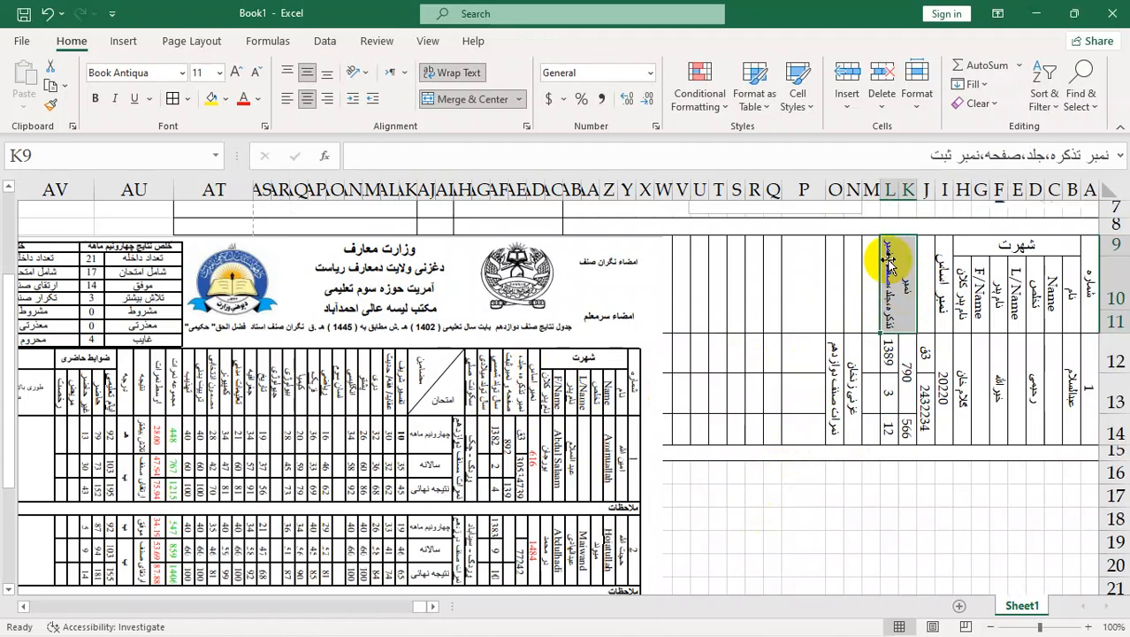
{"action": "left_click", "coordinate": [979, 154]}
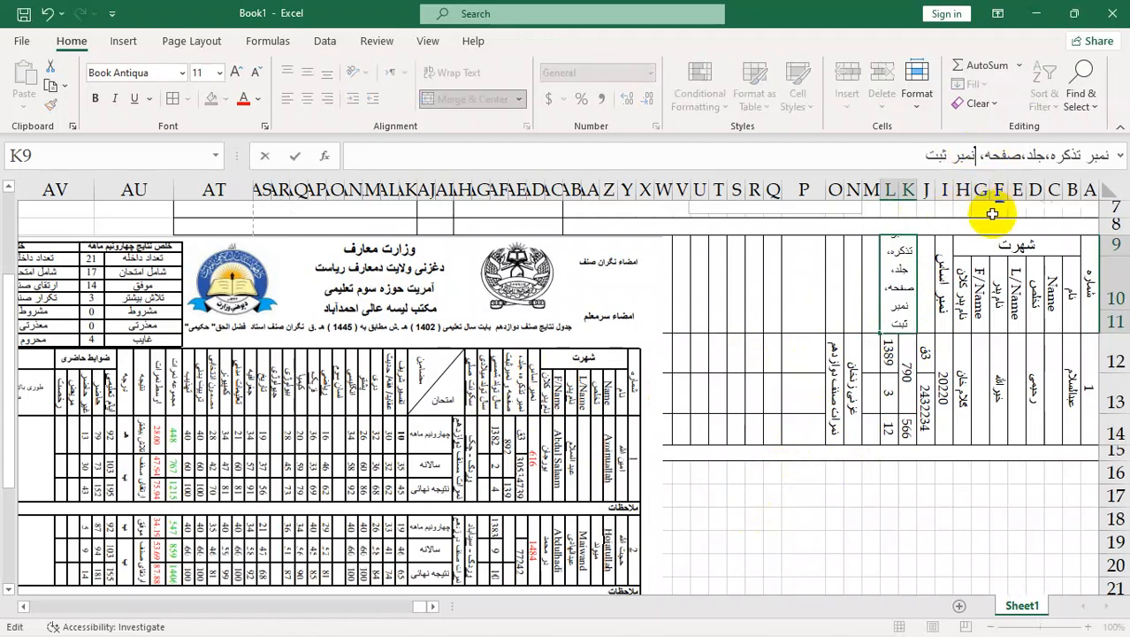
{"action": "left_click", "coordinate": [966, 585]}
{"action": "left_click", "coordinate": [909, 265]}
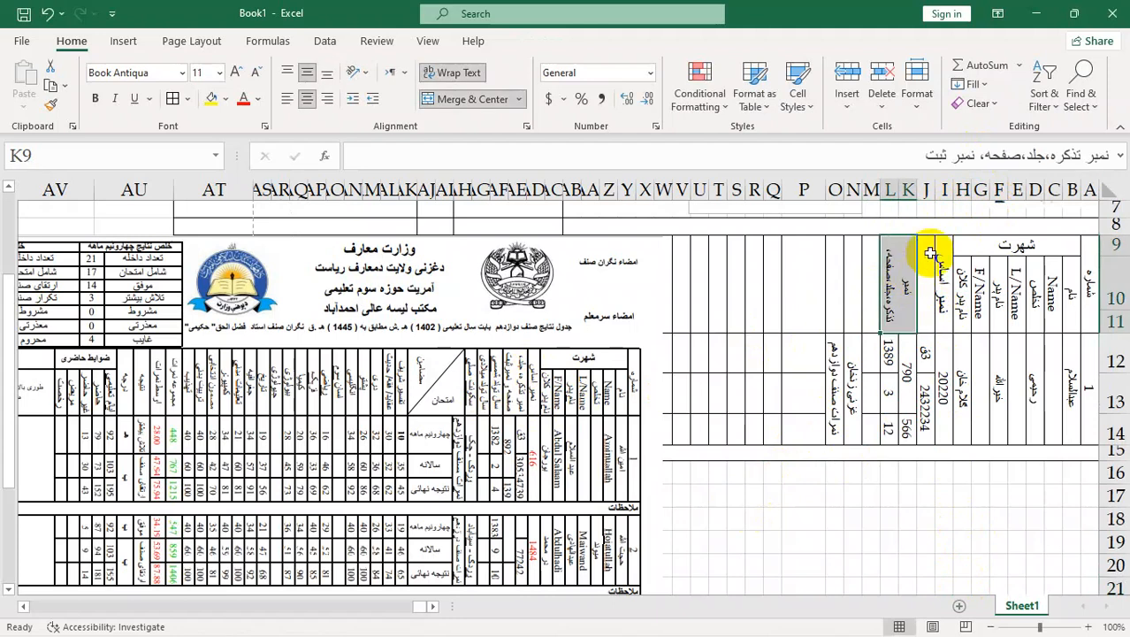
{"action": "left_click", "coordinate": [1022, 155]}
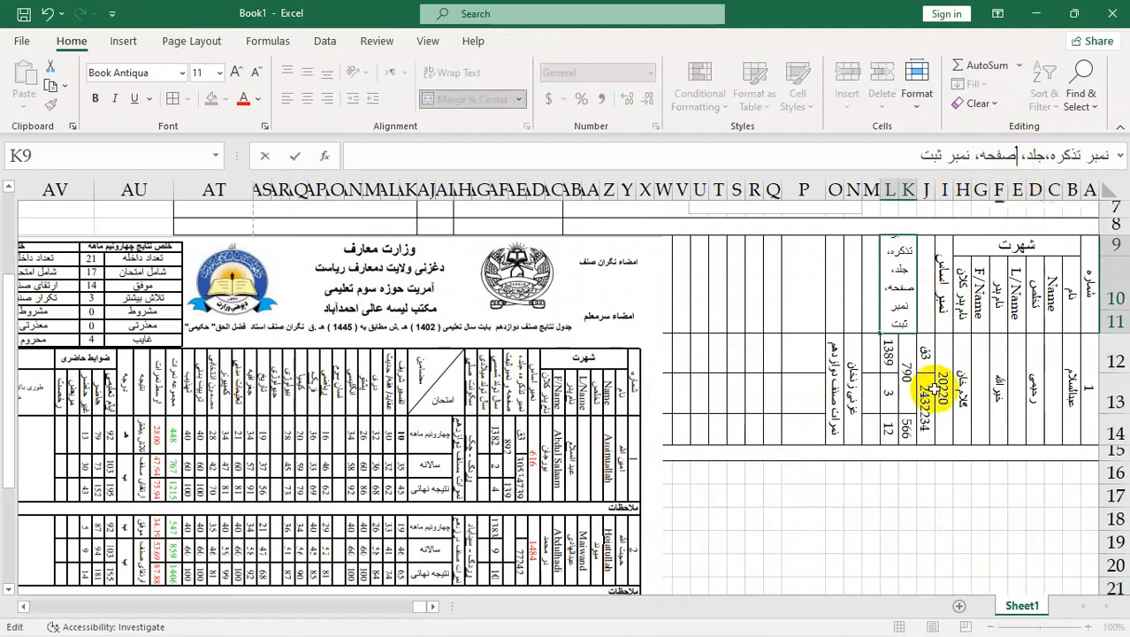
{"action": "left_click", "coordinate": [909, 482]}
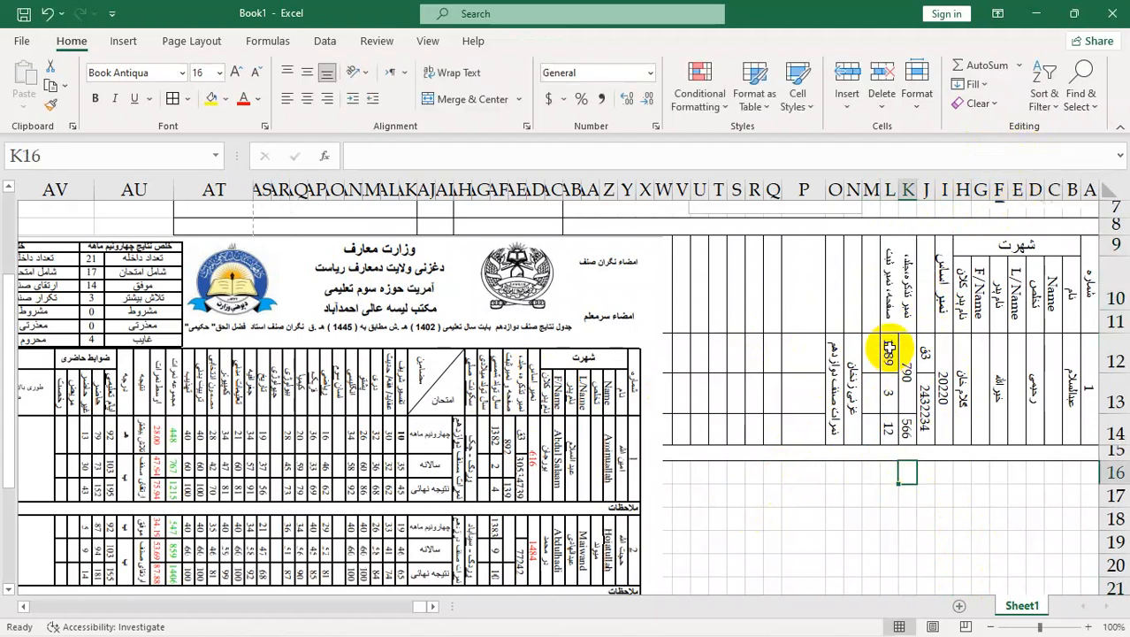
{"action": "left_click_drag", "start_coordinate": [1114, 310], "coordinate": [1112, 287]}
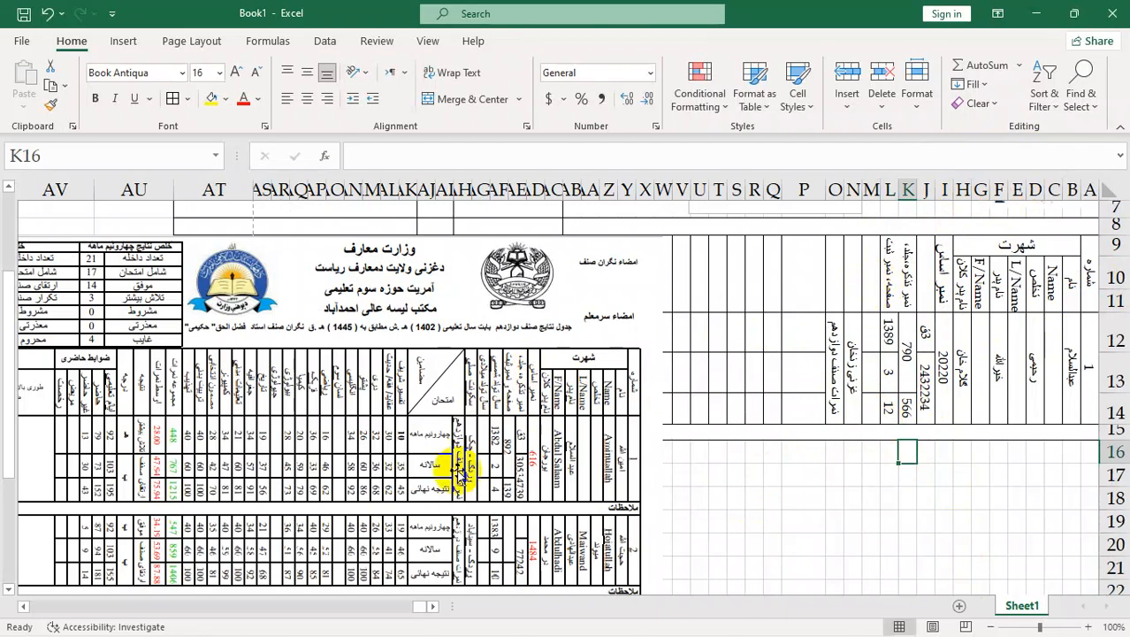
Enter سال تولد شمسی, سال تولد میلادی and سکونت اصلی as headers in M9, N9 and O9.
{"action": "left_click", "coordinate": [870, 281]}
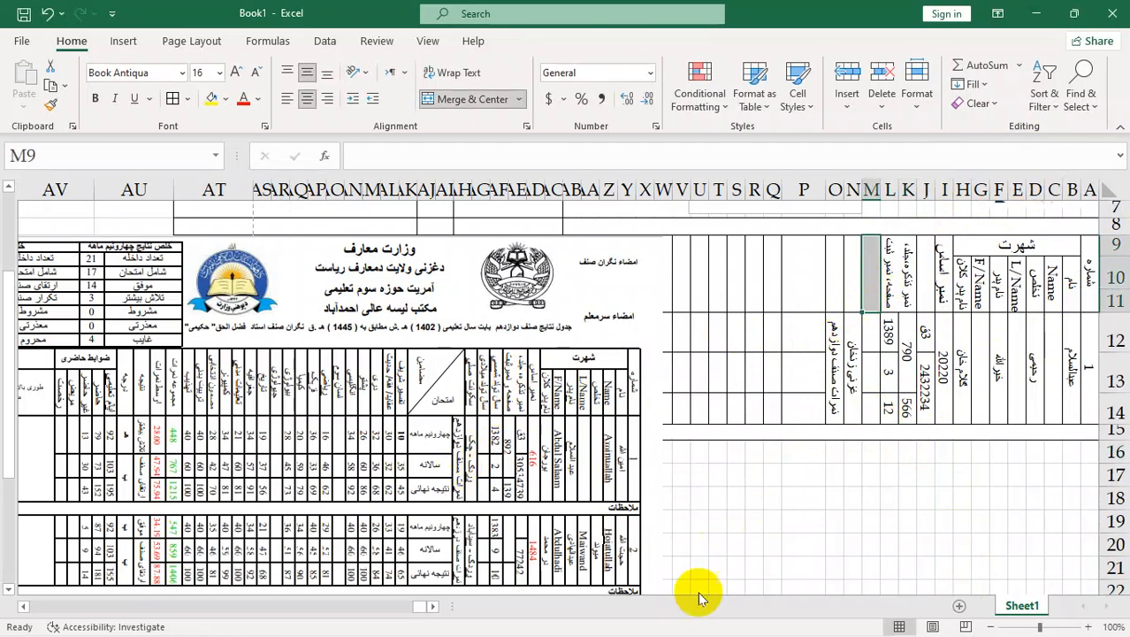
{"action": "type", "text": "سا"}
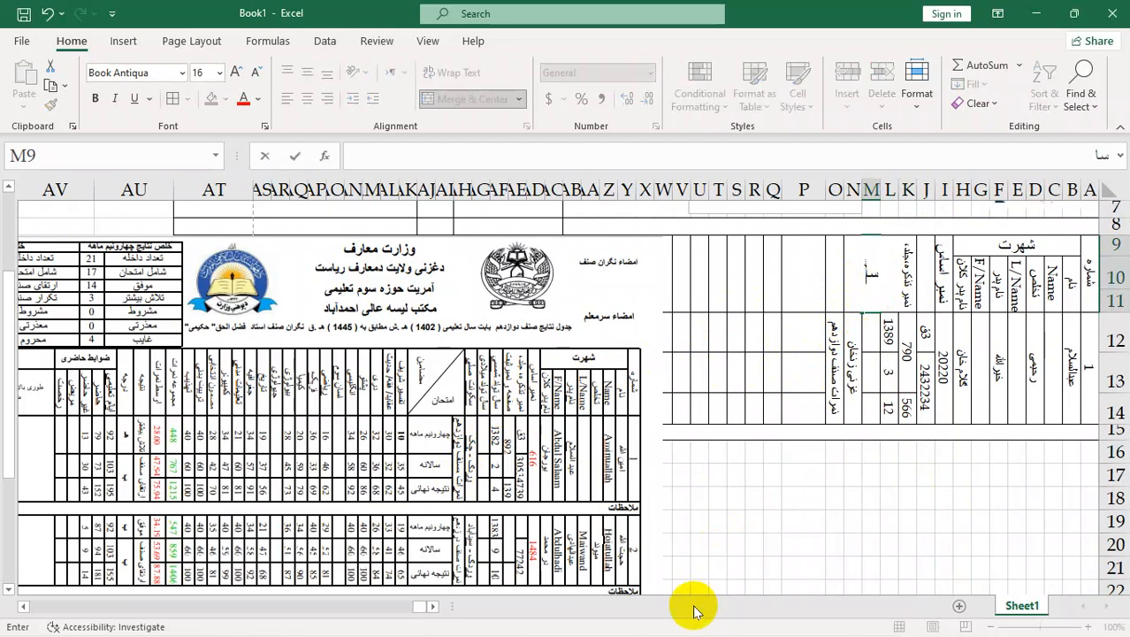
{"action": "type", "text": "ل تول"}
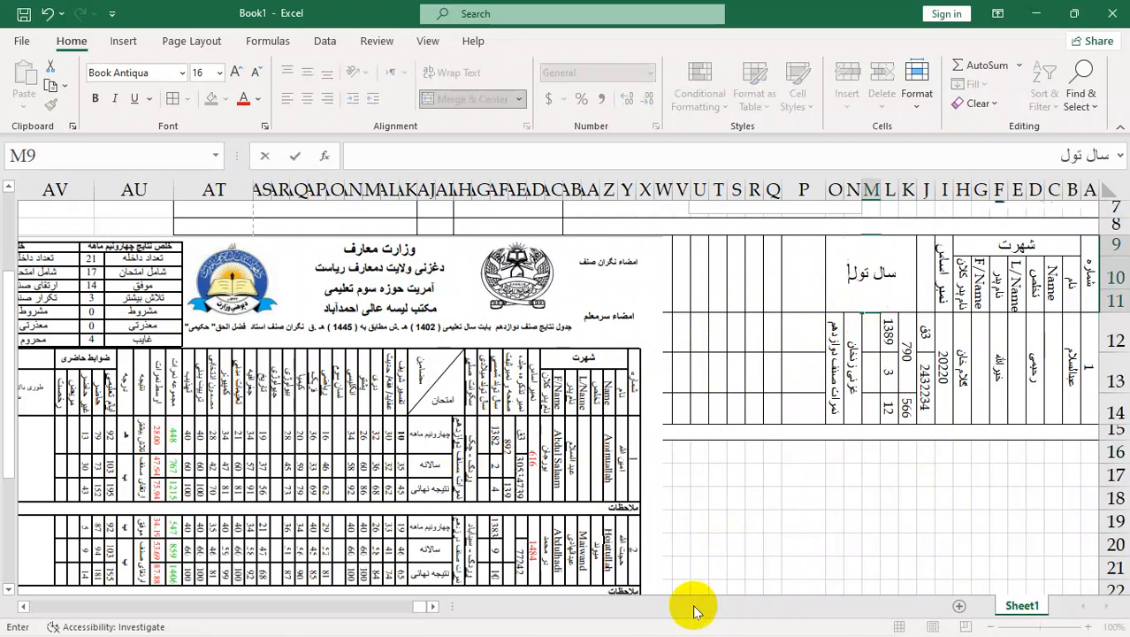
{"action": "type", "text": "د شمش"}
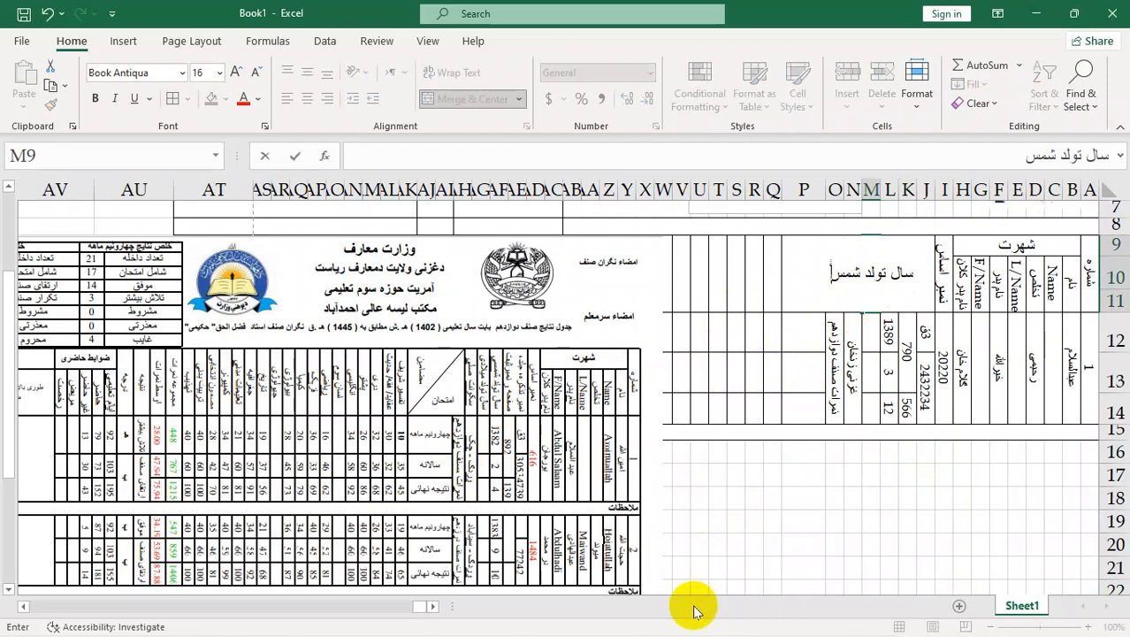
{"action": "key", "text": "Return"}
{"action": "key", "text": "Left"}
{"action": "key", "text": "Up"}
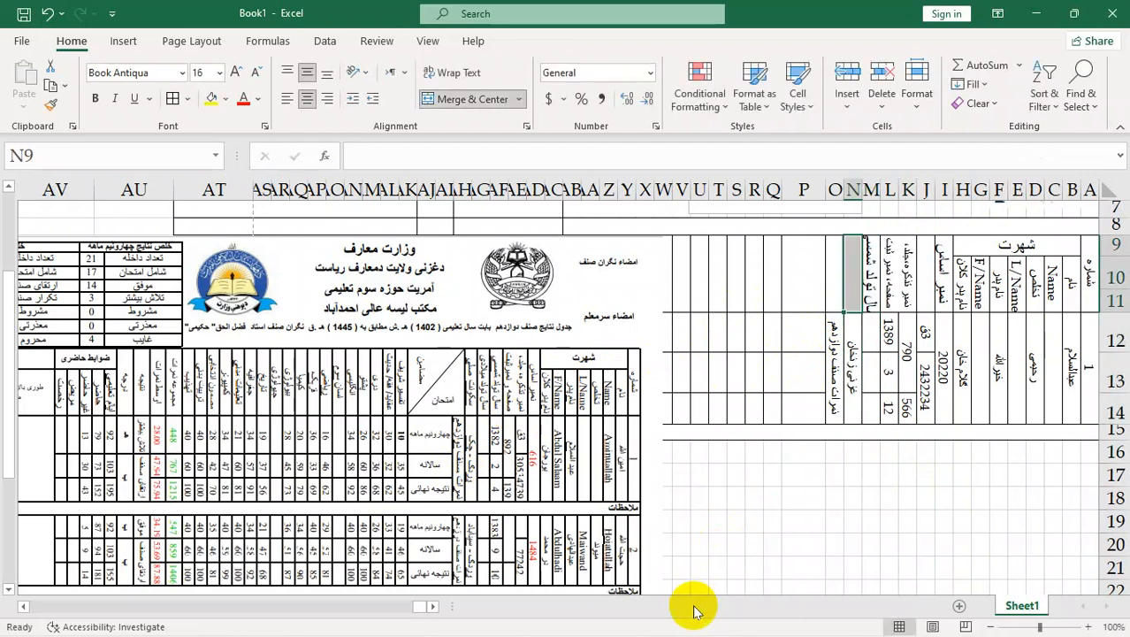
{"action": "type", "text": "شال"}
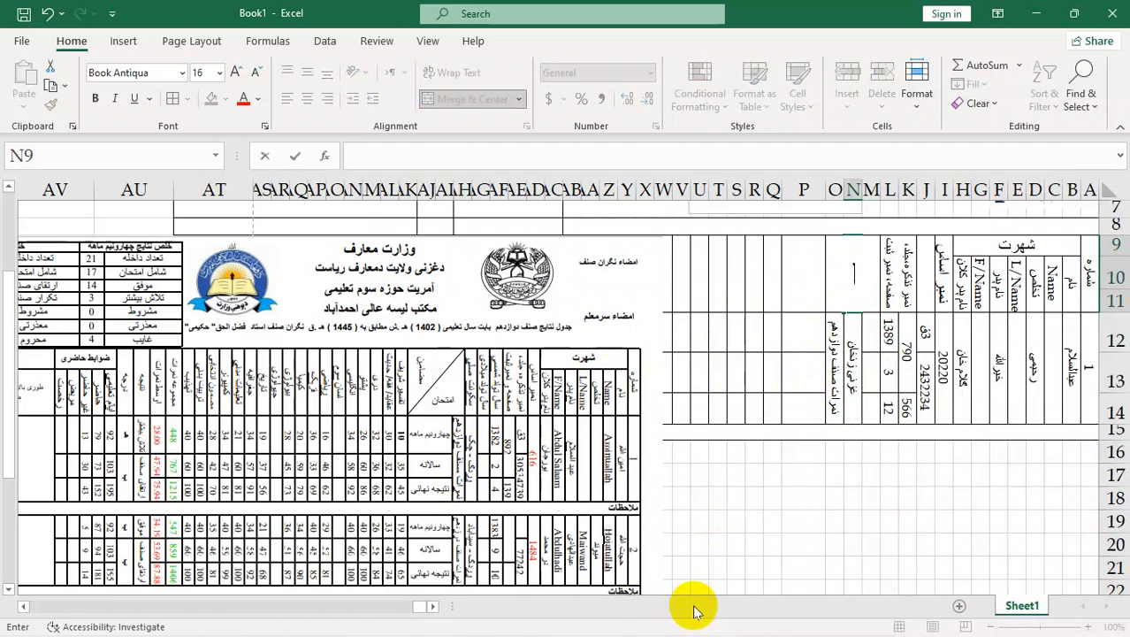
{"action": "type", "text": " تولد"}
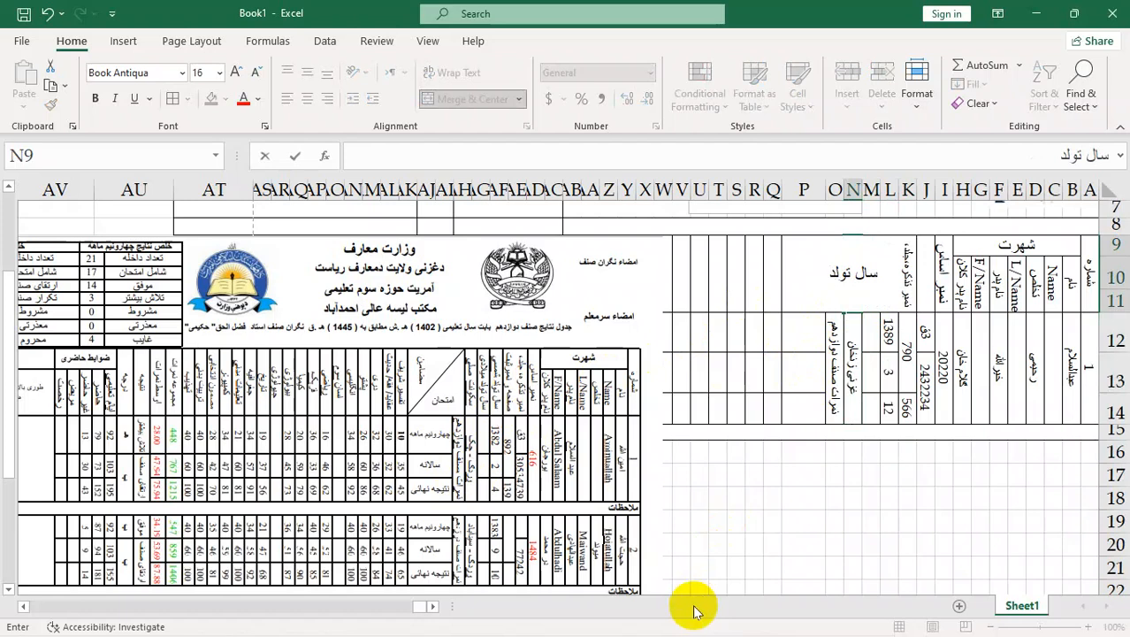
{"action": "type", "text": " میلادی"}
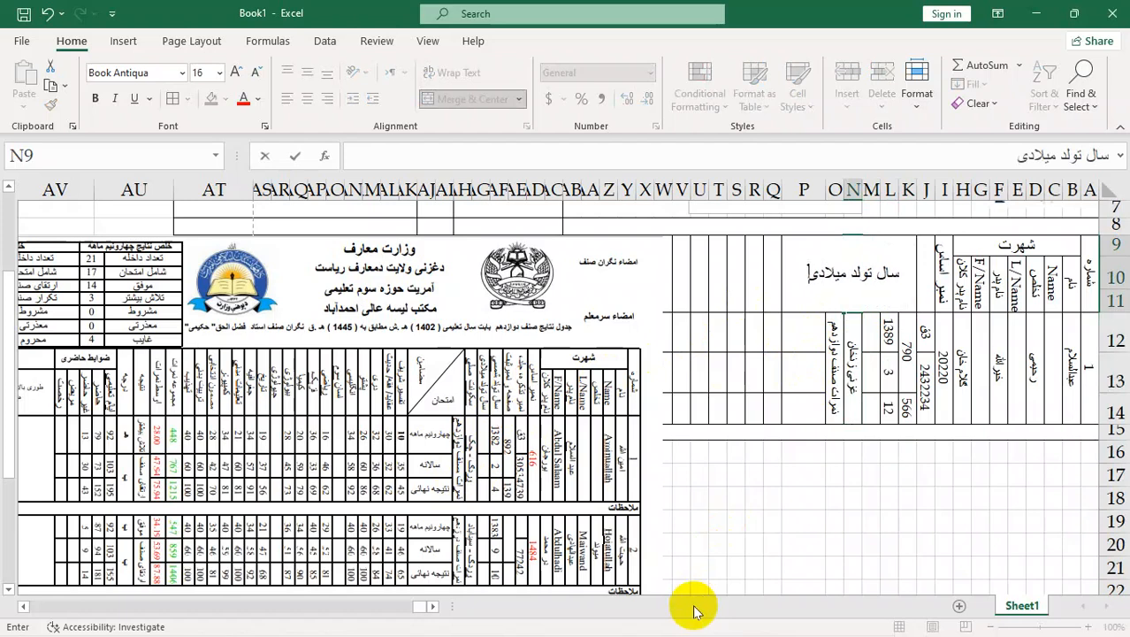
{"action": "key", "text": "Return"}
{"action": "key", "text": "Left"}
{"action": "key", "text": "Up"}
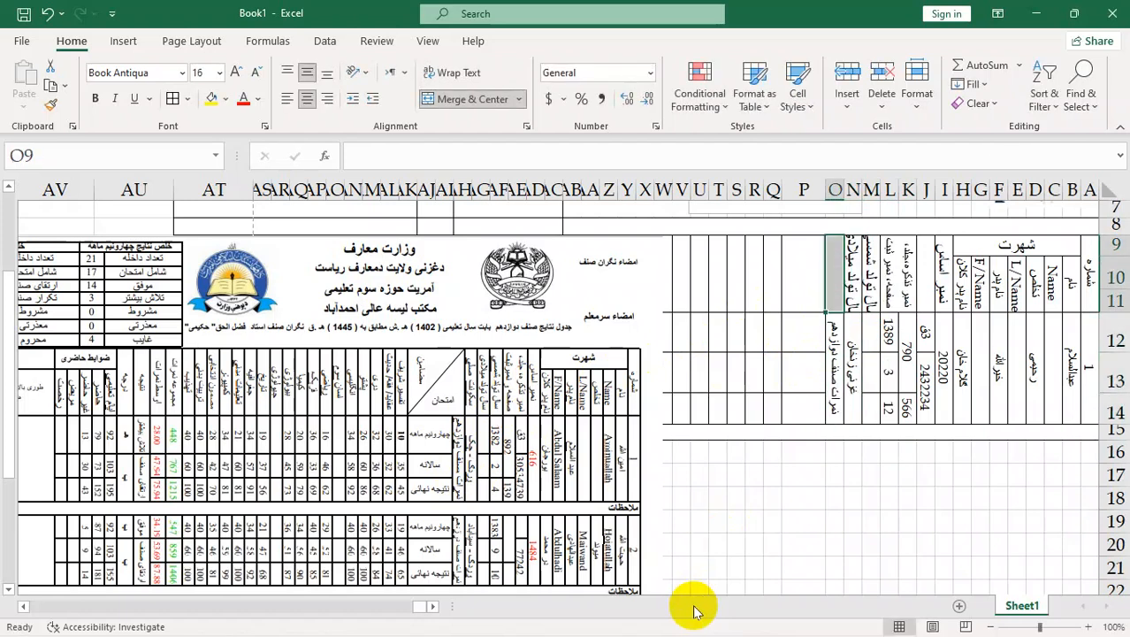
{"action": "type", "text": "سکون"}
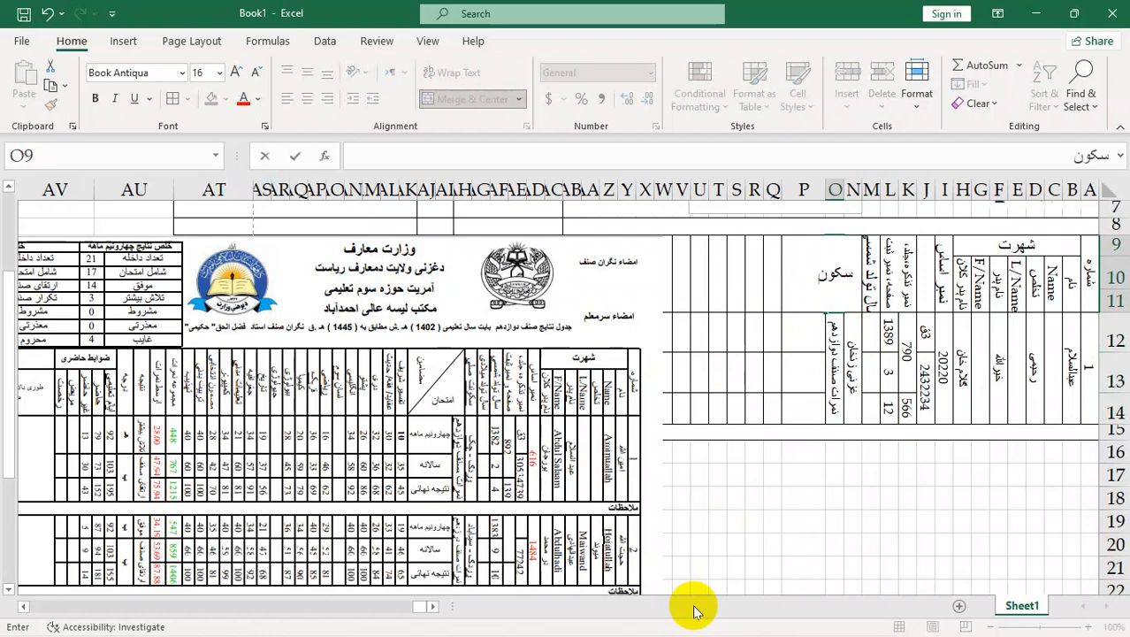
{"action": "type", "text": "ت ا"}
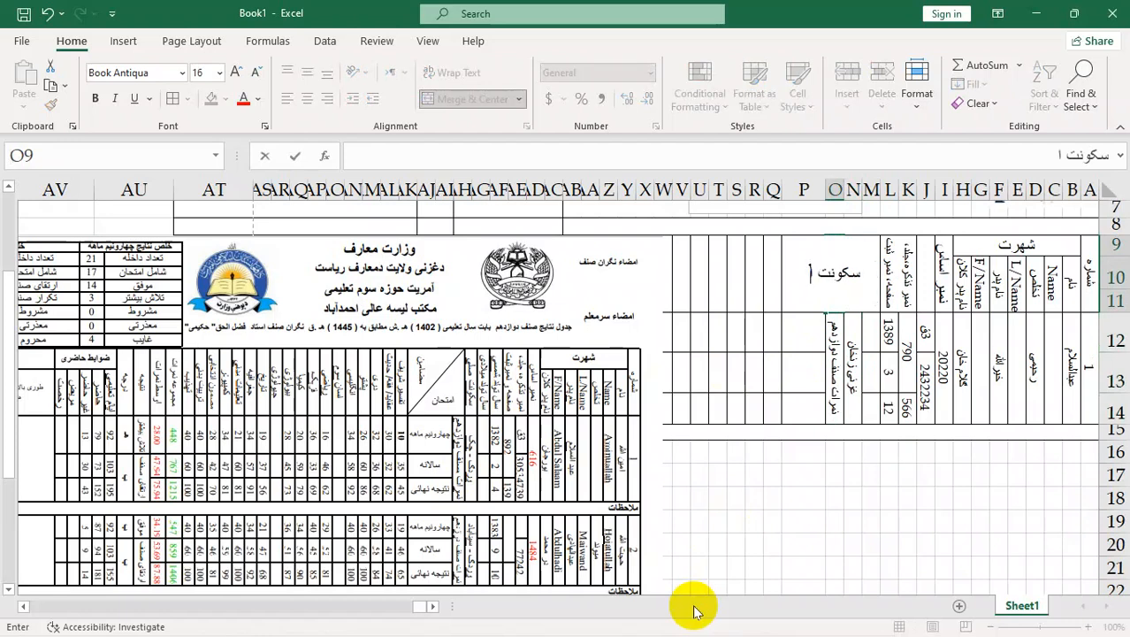
{"action": "type", "text": "صیلی"}
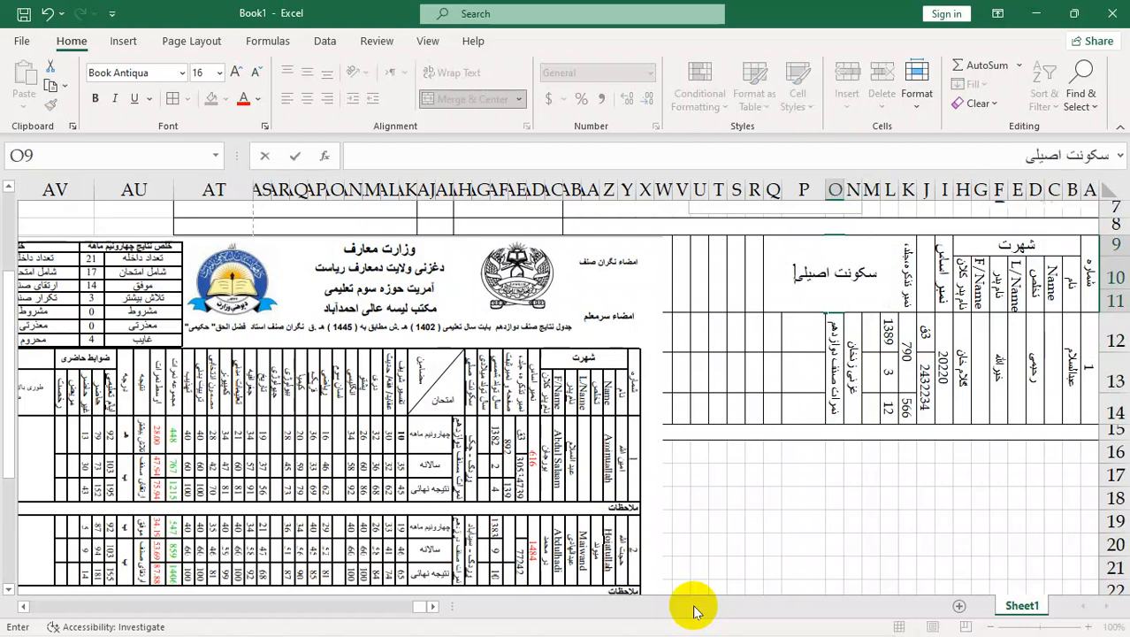
{"action": "key", "text": "Return"}
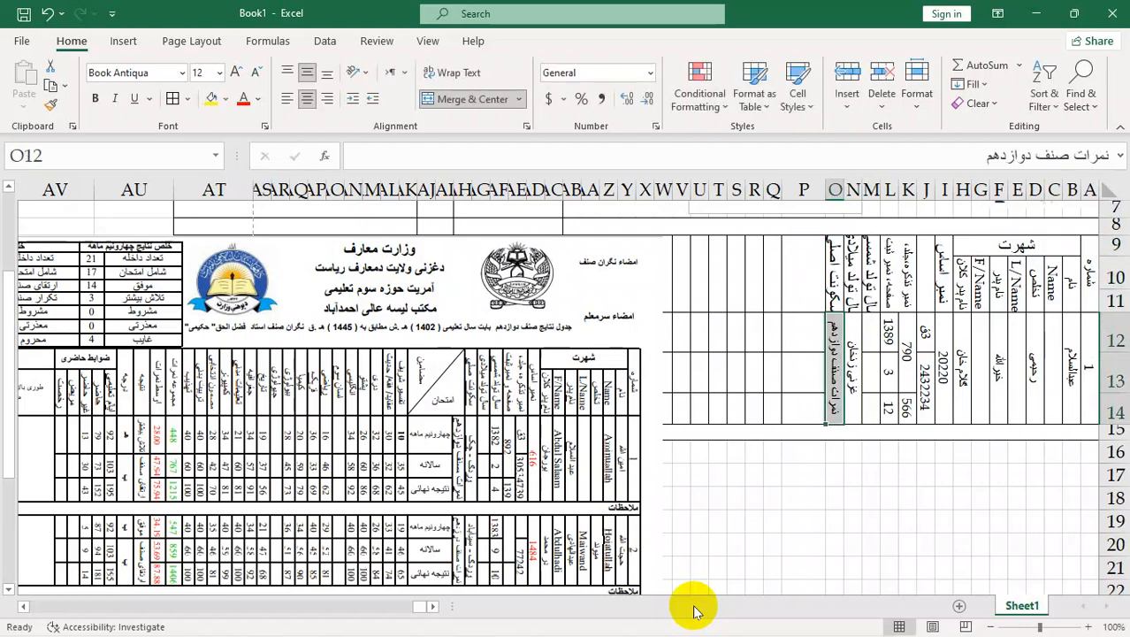
Shrink the font of the three new headers in O9:M11 and widen column P.
{"action": "left_click_drag", "start_coordinate": [838, 266], "coordinate": [872, 291]}
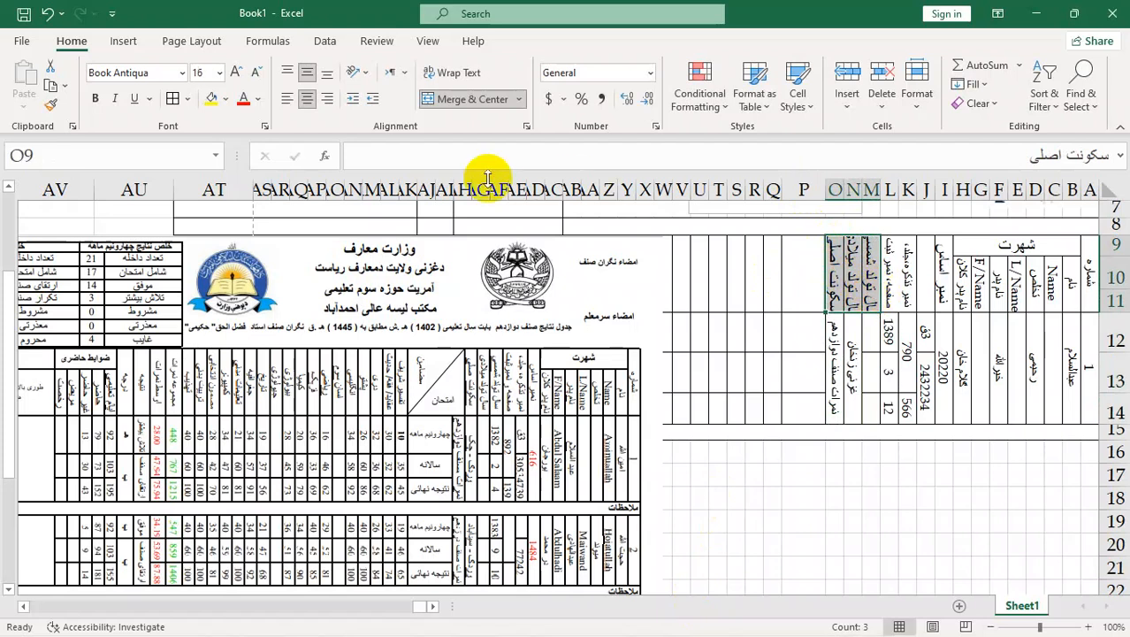
{"action": "left_click", "coordinate": [256, 73]}
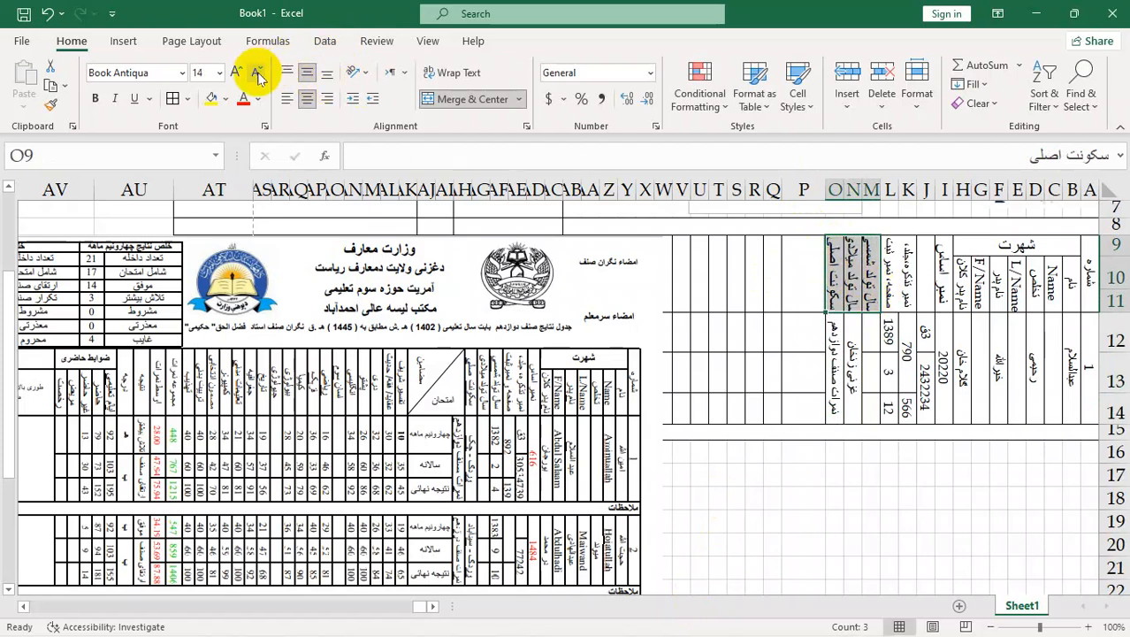
{"action": "left_click", "coordinate": [809, 546]}
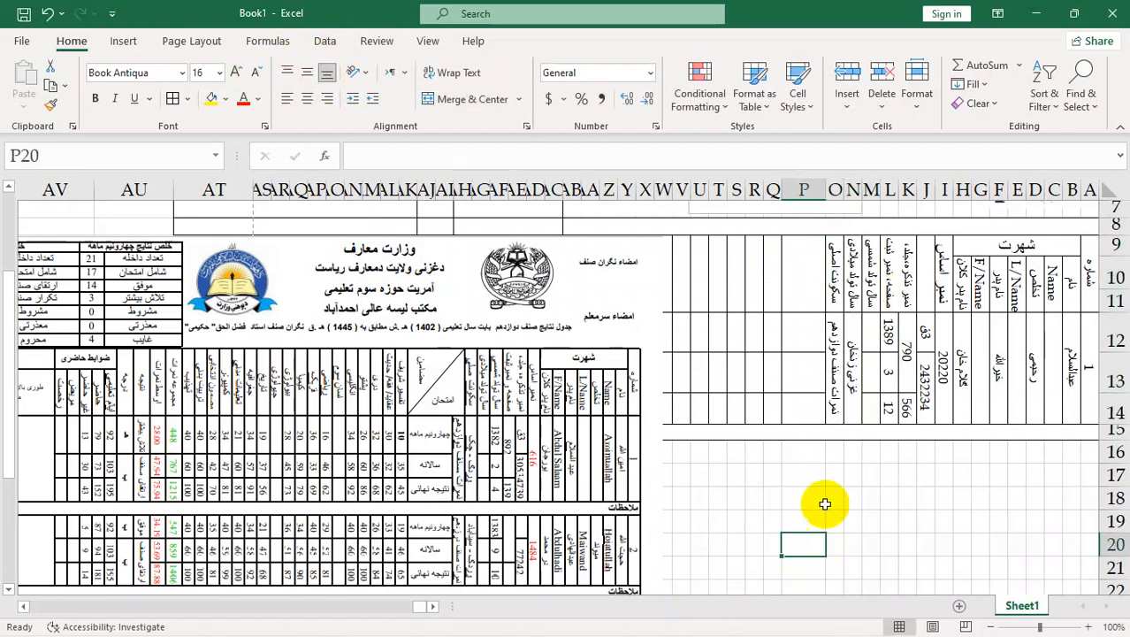
{"action": "left_click", "coordinate": [795, 286]}
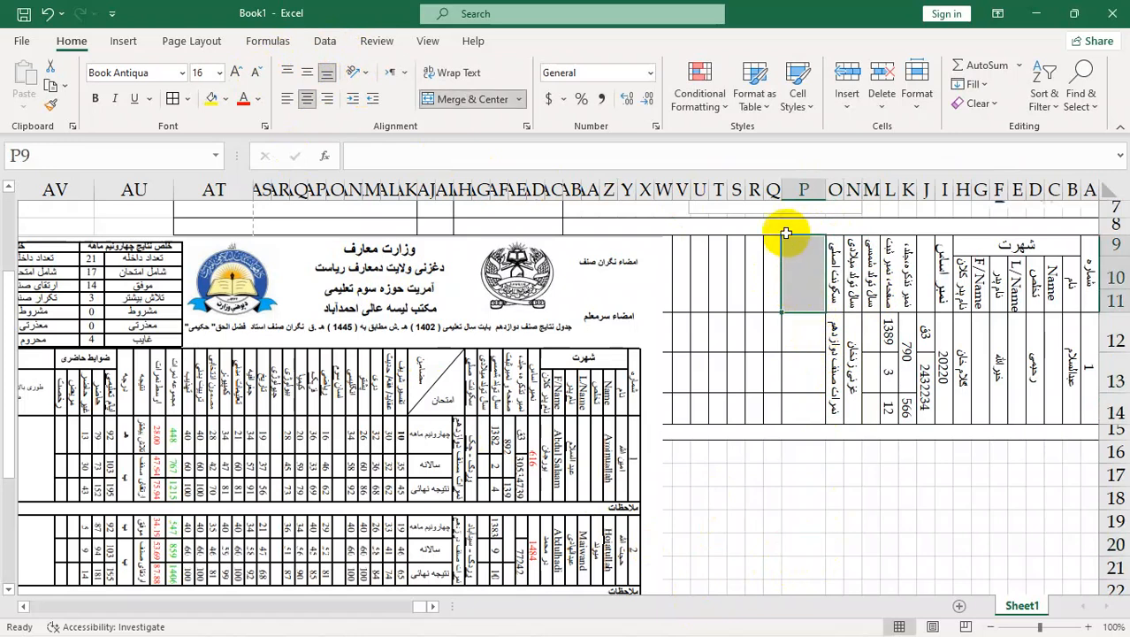
{"action": "left_click_drag", "start_coordinate": [782, 188], "coordinate": [770, 192]}
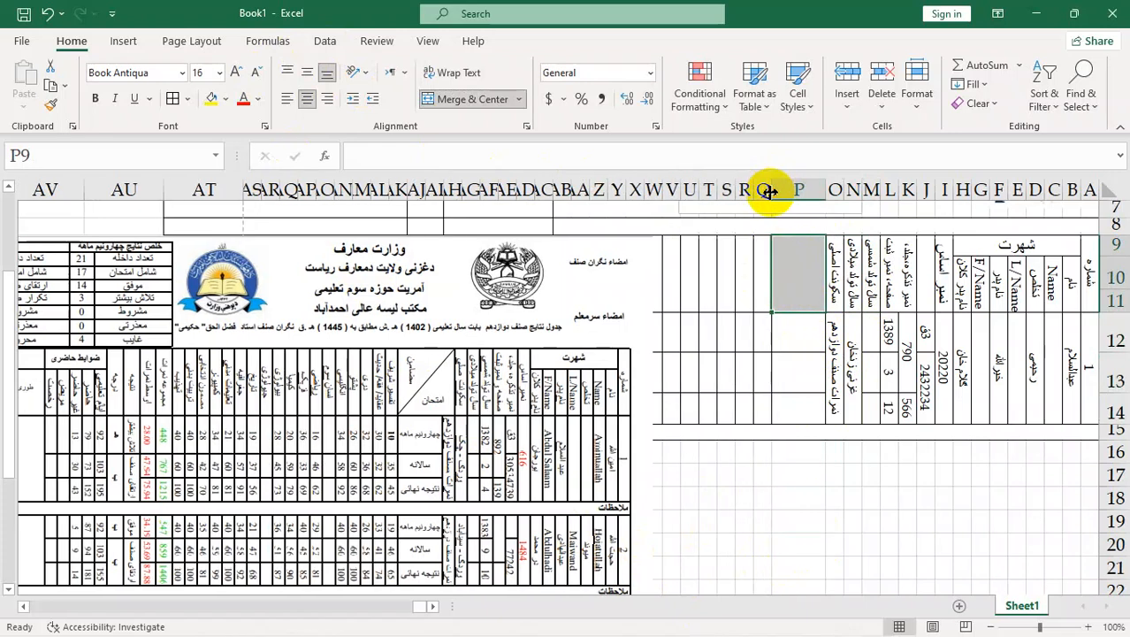
{"action": "left_click", "coordinate": [820, 525]}
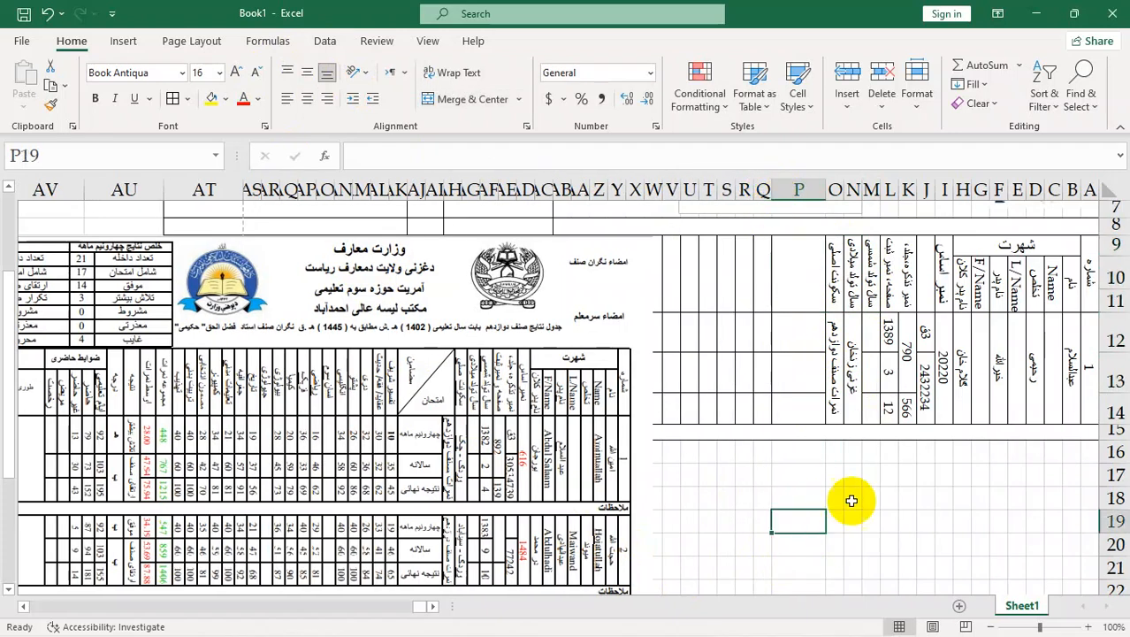
Decrease the font size of the I9 header.
{"action": "left_click", "coordinate": [923, 299]}
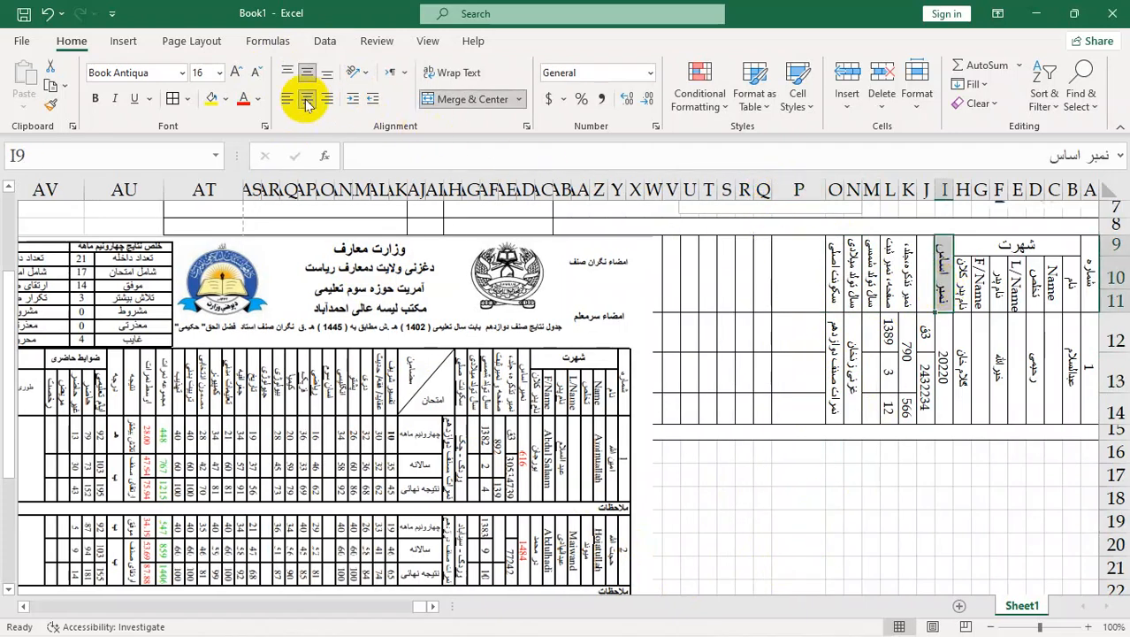
{"action": "left_click", "coordinate": [256, 72]}
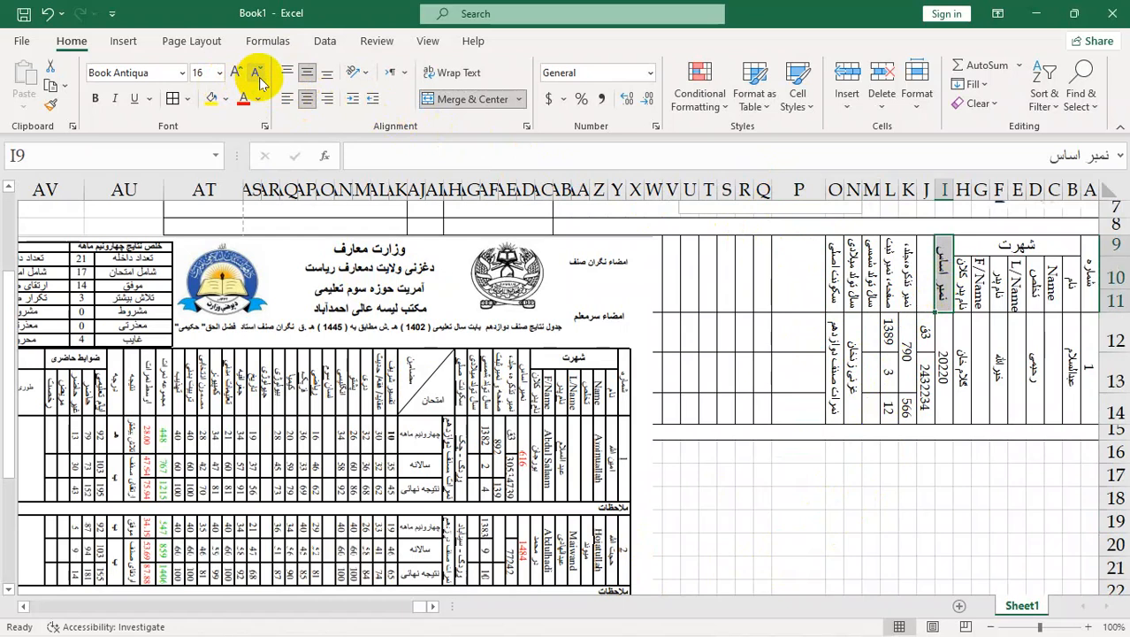
{"action": "left_click", "coordinate": [820, 480]}
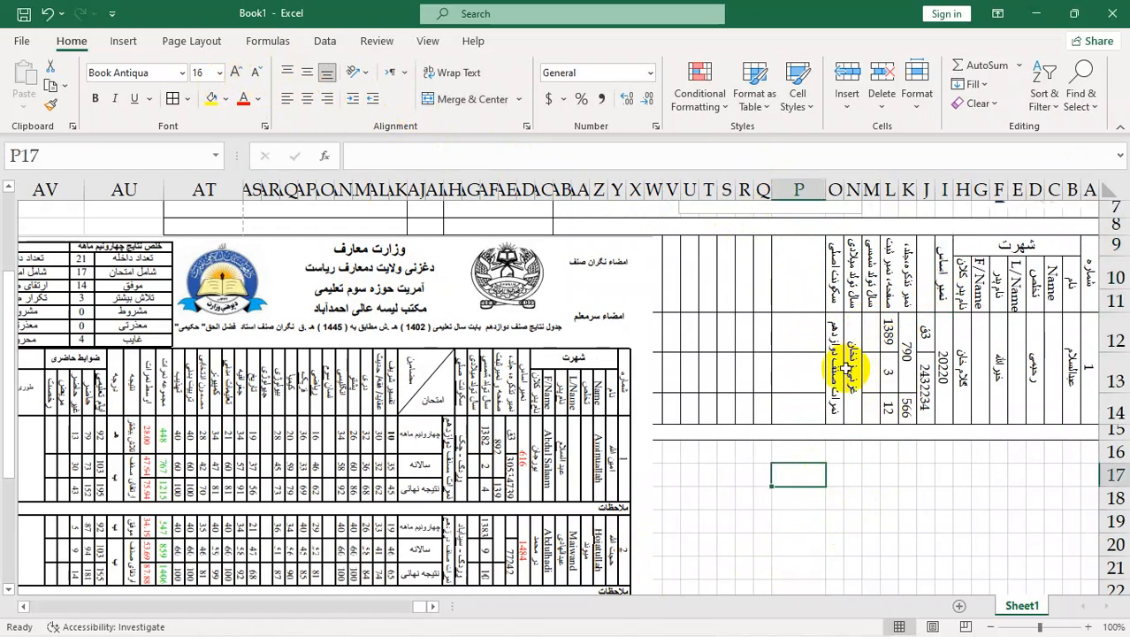
{"action": "left_click", "coordinate": [846, 398]}
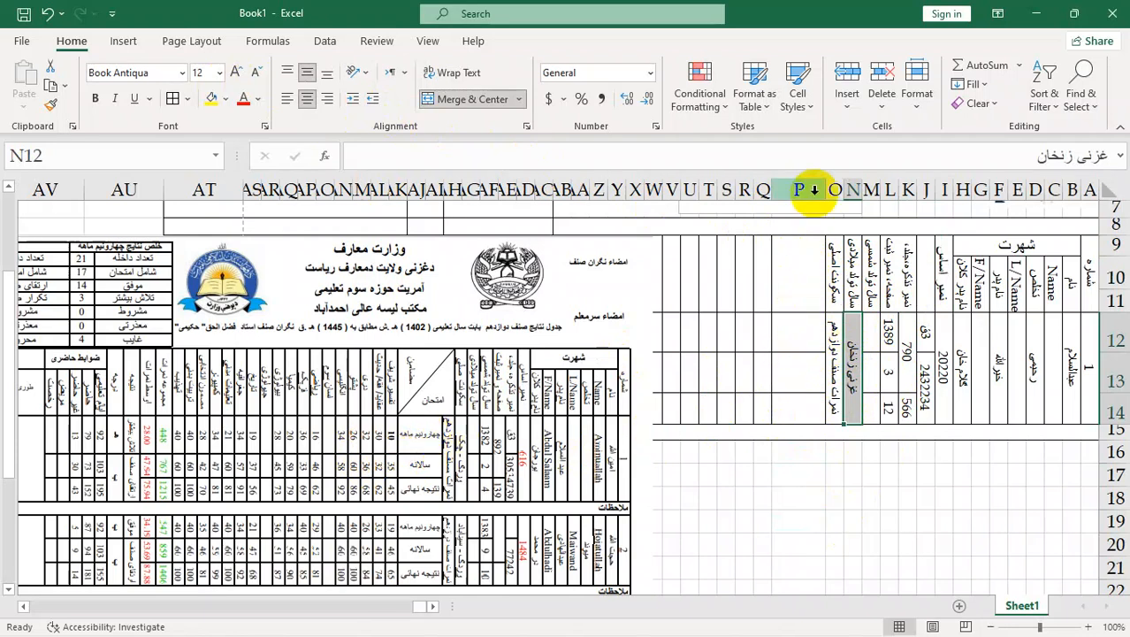
Resize the spare columns beside P and merge the empty Q9:P11 header block.
{"action": "left_click_drag", "start_coordinate": [768, 196], "coordinate": [803, 233]}
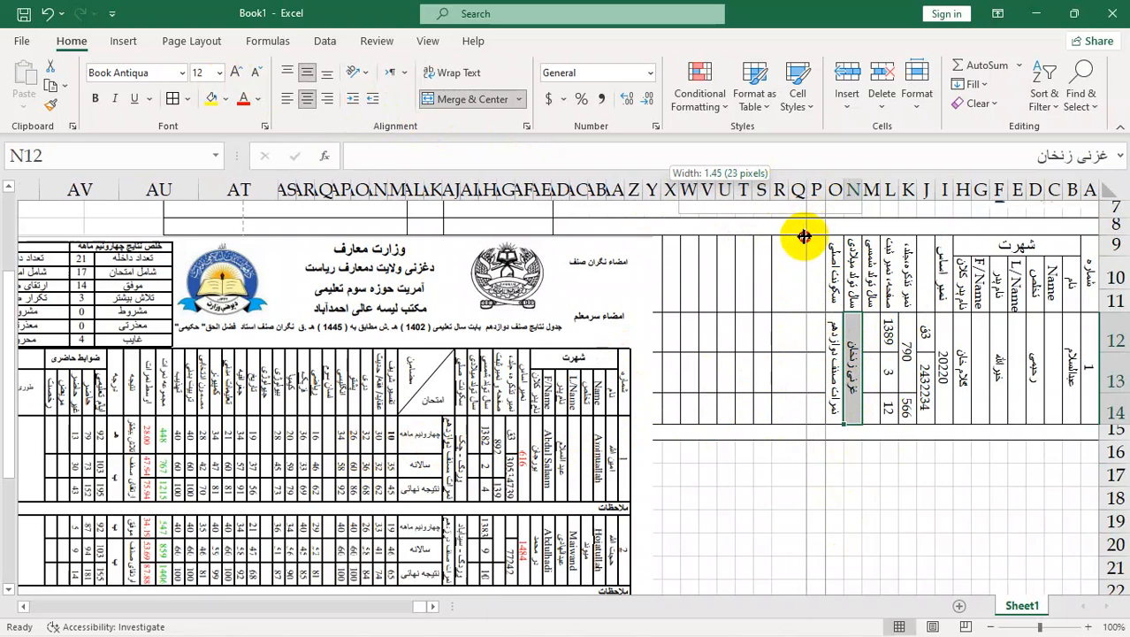
{"action": "left_click_drag", "start_coordinate": [804, 236], "coordinate": [803, 235]}
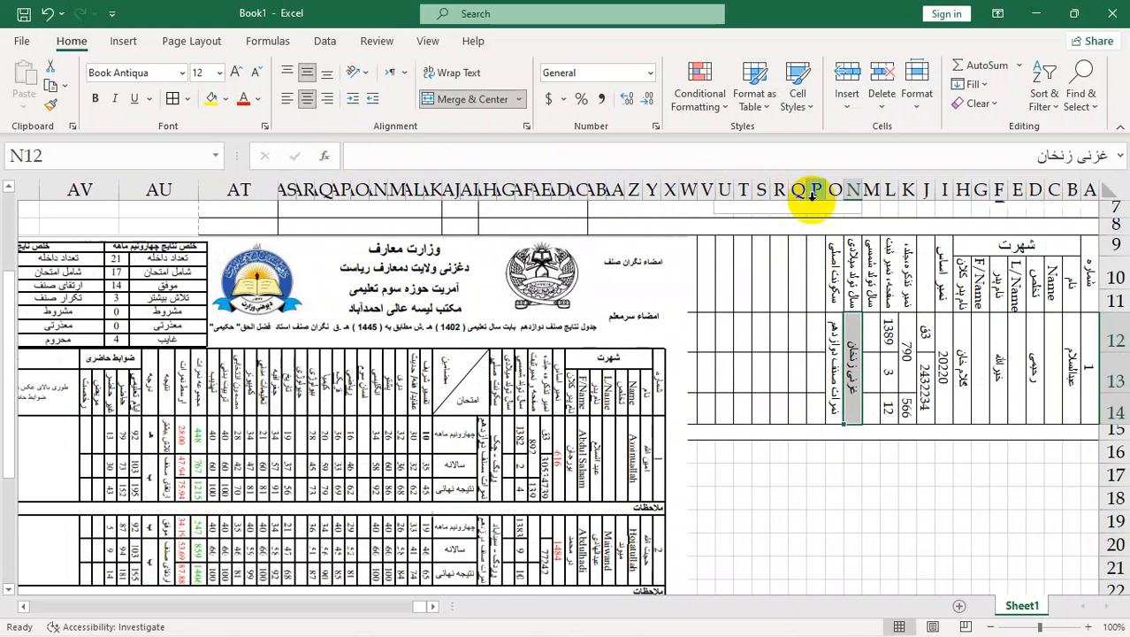
{"action": "left_click_drag", "start_coordinate": [798, 193], "coordinate": [771, 202]}
{"action": "left_click_drag", "start_coordinate": [798, 264], "coordinate": [796, 300]}
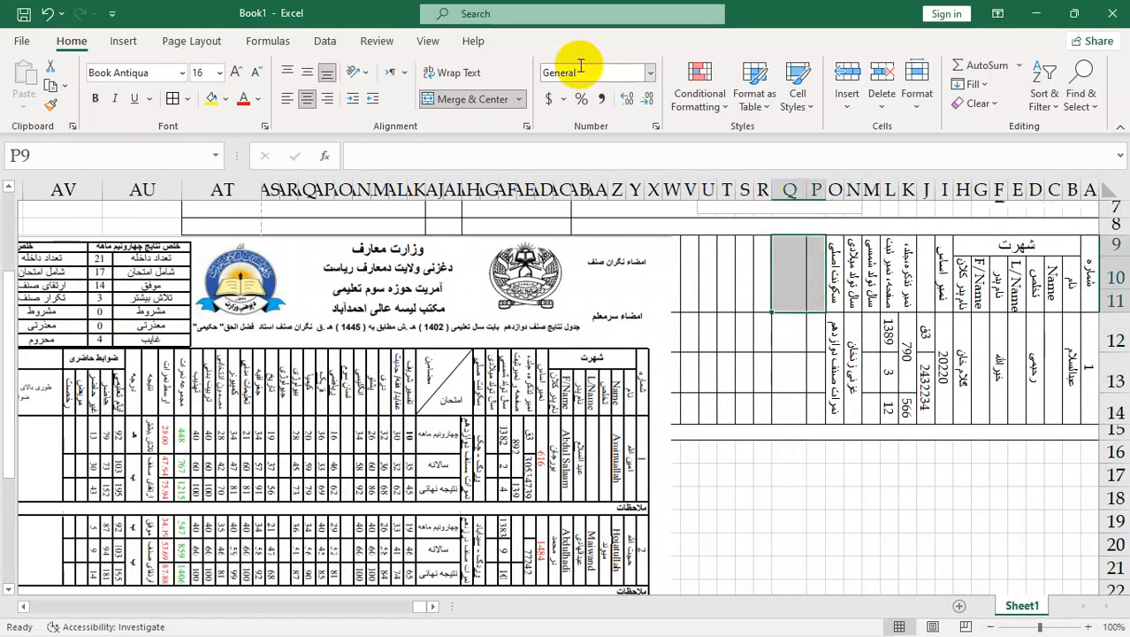
{"action": "left_click", "coordinate": [478, 100]}
{"action": "left_click", "coordinate": [477, 100]}
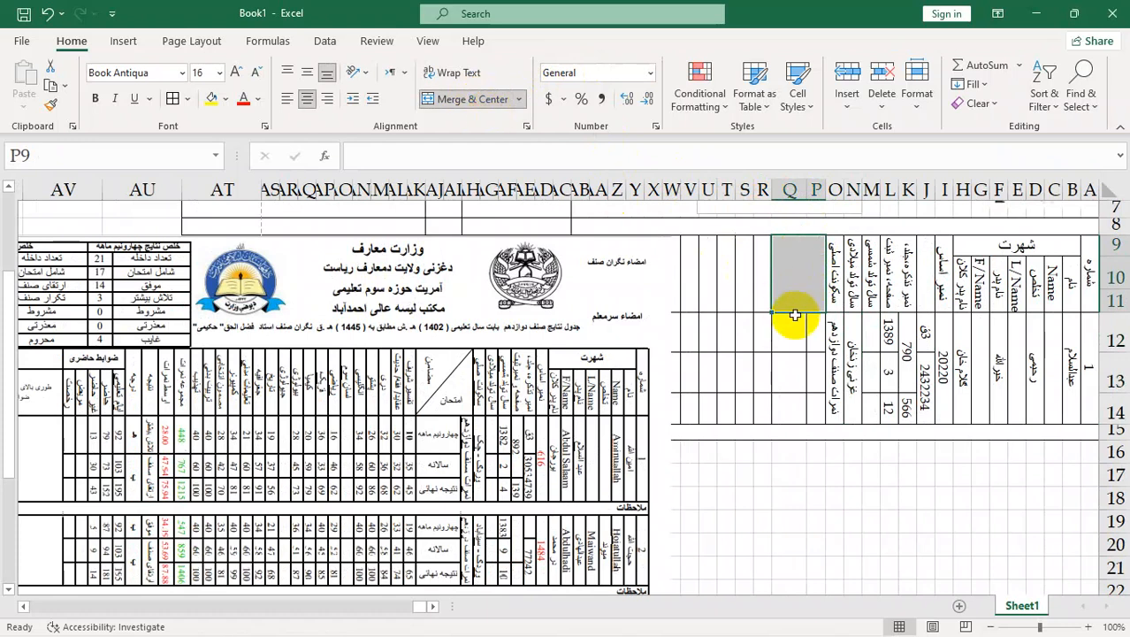
Merge P12:P14 and O12:O14 into single three-row cells.
{"action": "left_click_drag", "start_coordinate": [811, 335], "coordinate": [812, 398]}
{"action": "left_click", "coordinate": [458, 106]}
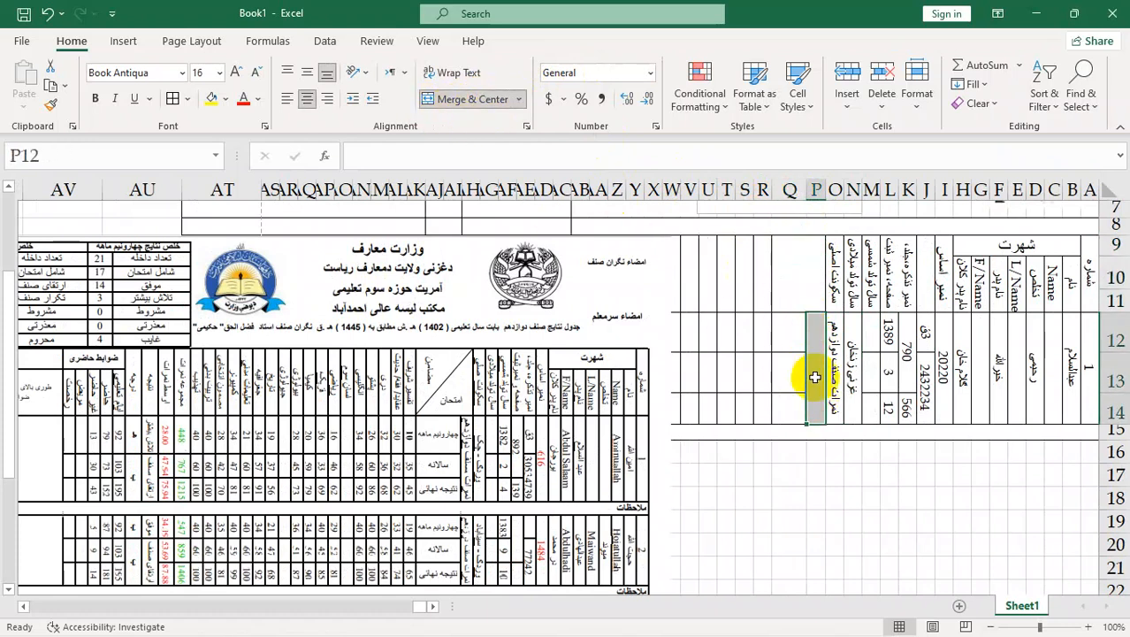
{"action": "left_click", "coordinate": [830, 389]}
{"action": "mouse_move", "coordinate": [824, 417]}
{"action": "left_mouse_down"}
{"action": "mouse_move", "coordinate": [804, 412]}
{"action": "mouse_move", "coordinate": [819, 423]}
{"action": "left_mouse_up"}
{"action": "left_click_drag", "start_coordinate": [836, 329], "coordinate": [845, 404]}
{"action": "left_click", "coordinate": [472, 99]}
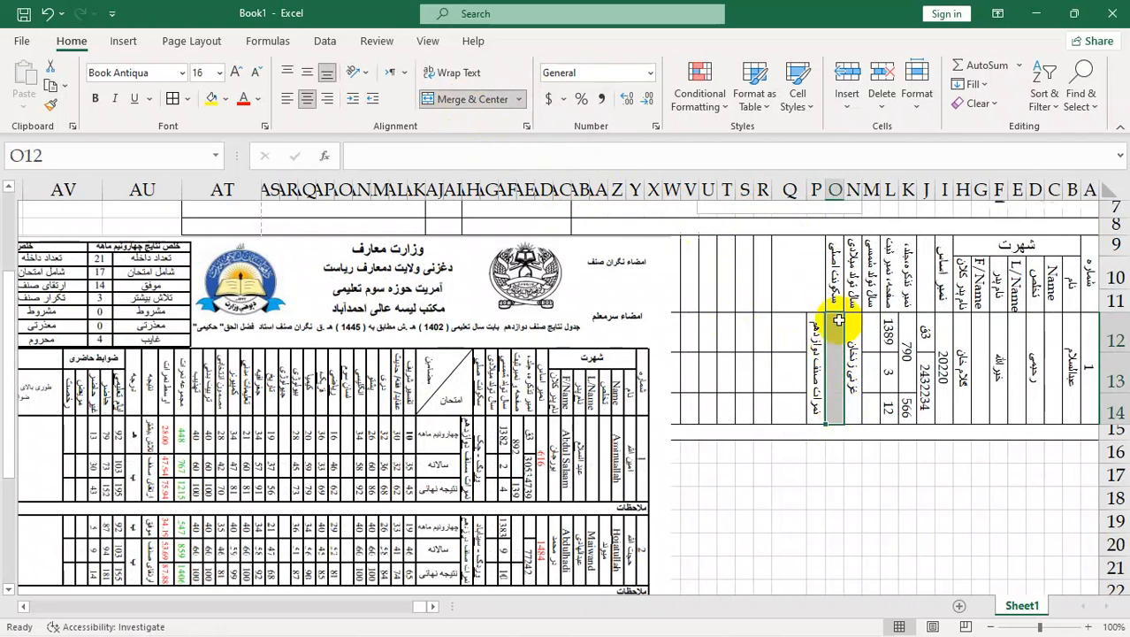
Copy the غزنی زنخان cell into O12 and merge N12:N14.
{"action": "left_click", "coordinate": [853, 349]}
{"action": "key", "text": "ctrl+c"}
{"action": "left_click", "coordinate": [836, 352]}
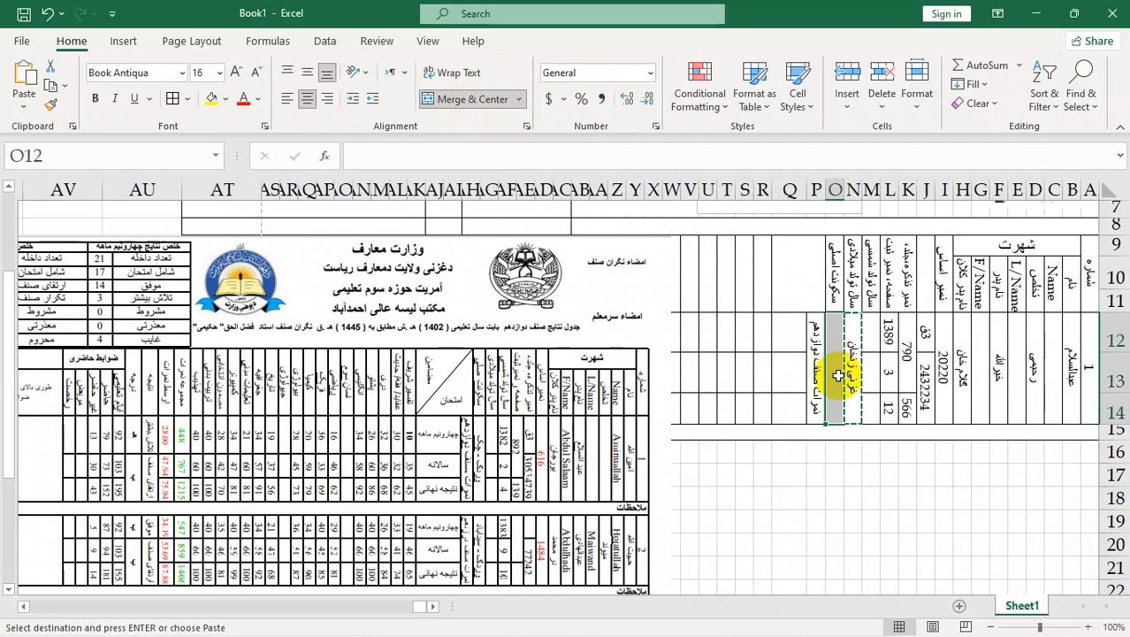
{"action": "key", "text": "Return"}
{"action": "left_click_drag", "start_coordinate": [854, 344], "coordinate": [858, 396]}
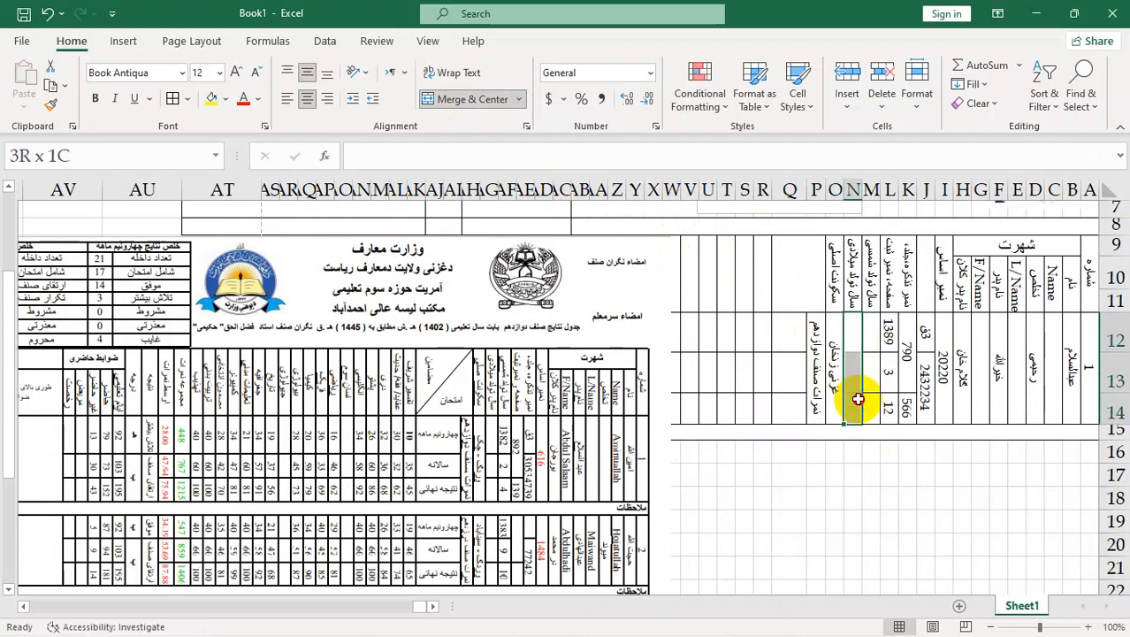
{"action": "left_click", "coordinate": [474, 107]}
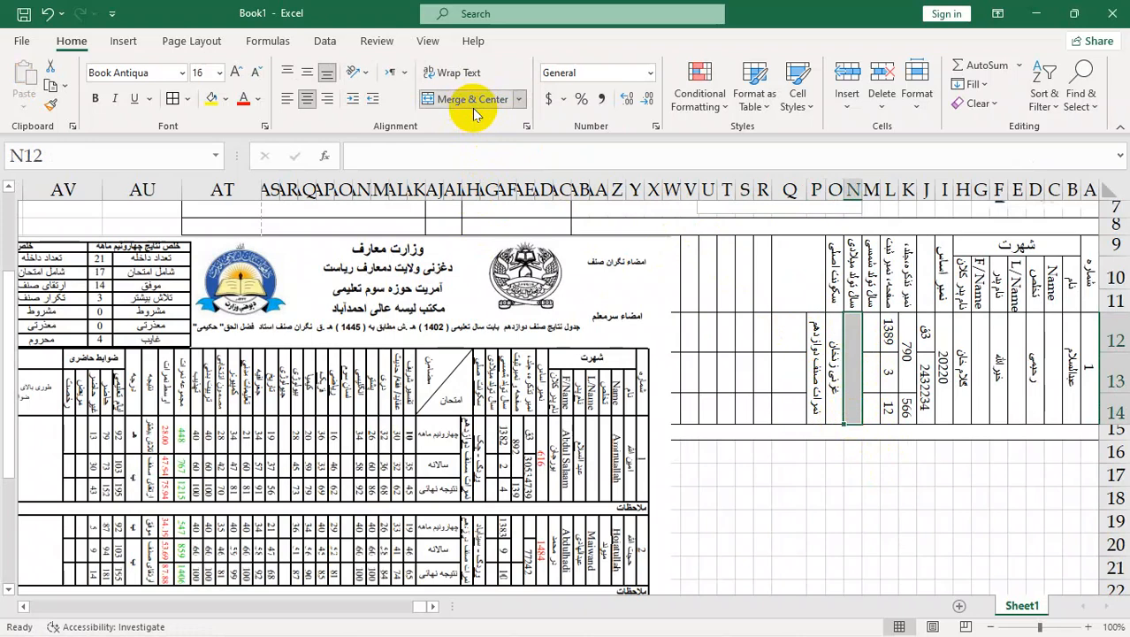
{"action": "left_click", "coordinate": [789, 520]}
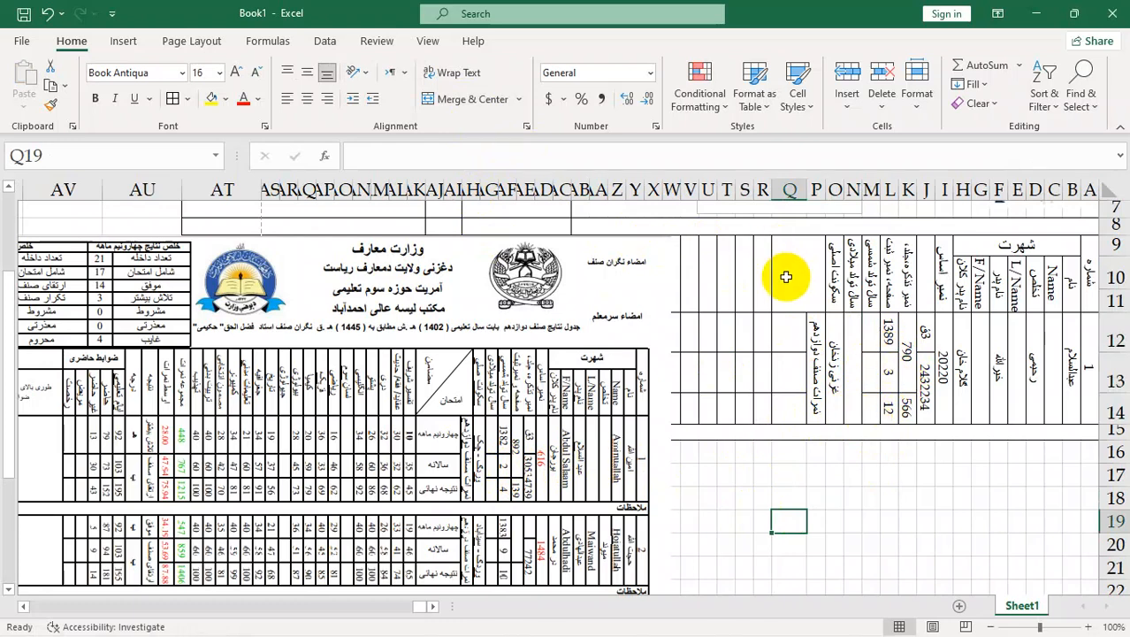
Shift the reference picture slightly left and adjust column Q's width.
{"action": "left_click", "coordinate": [434, 389]}
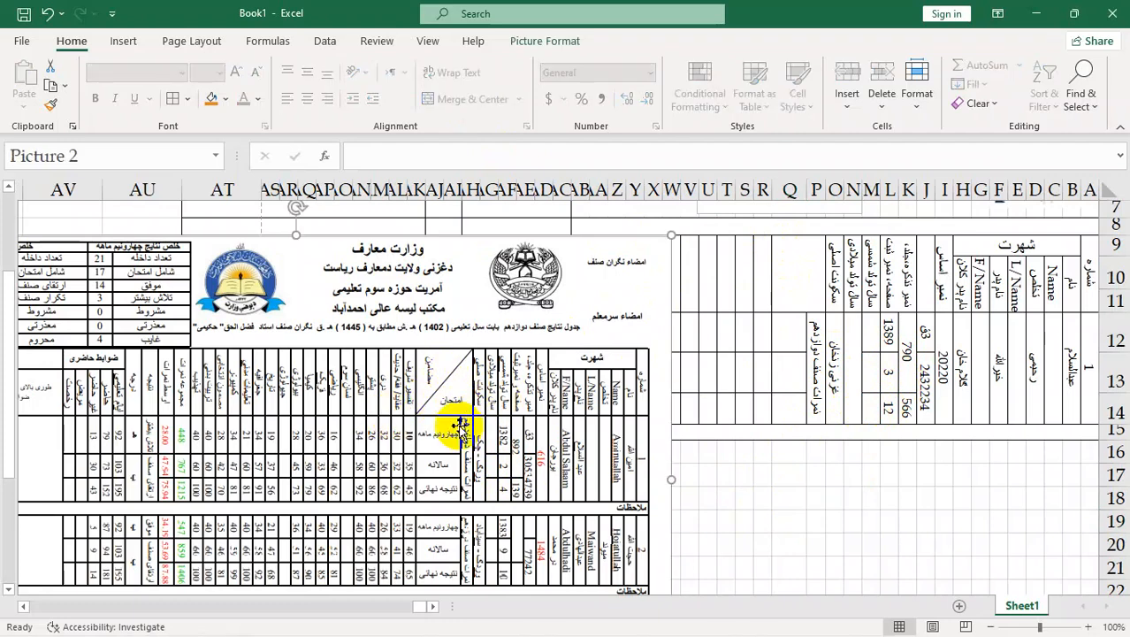
{"action": "left_click_drag", "start_coordinate": [552, 361], "coordinate": [503, 366]}
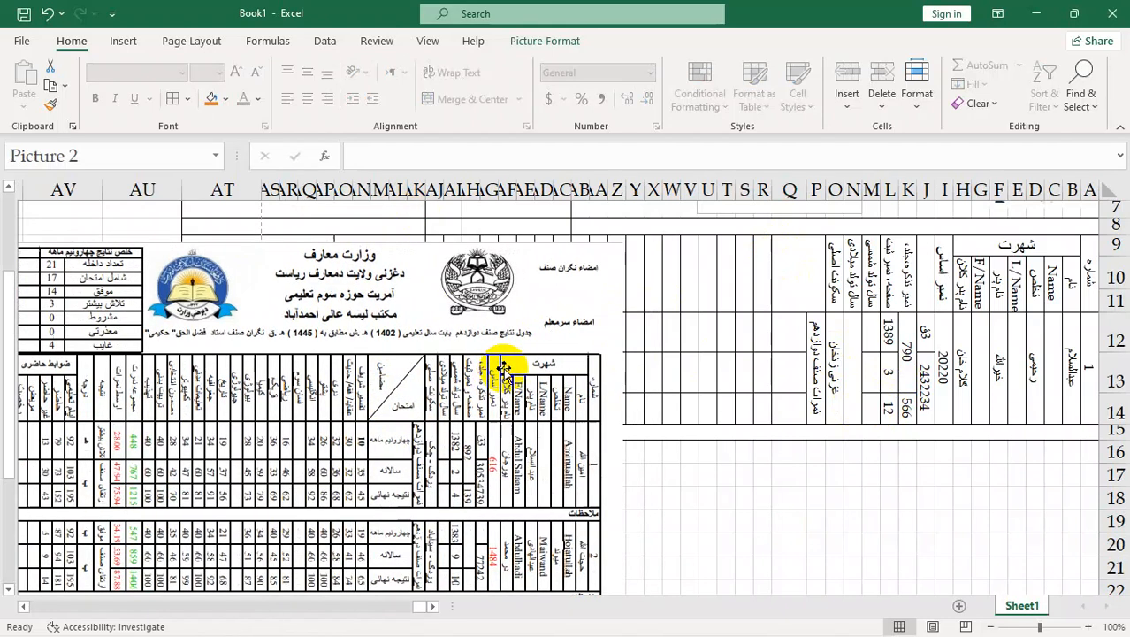
{"action": "left_click", "coordinate": [796, 262]}
{"action": "left_click_drag", "start_coordinate": [768, 194], "coordinate": [764, 196]}
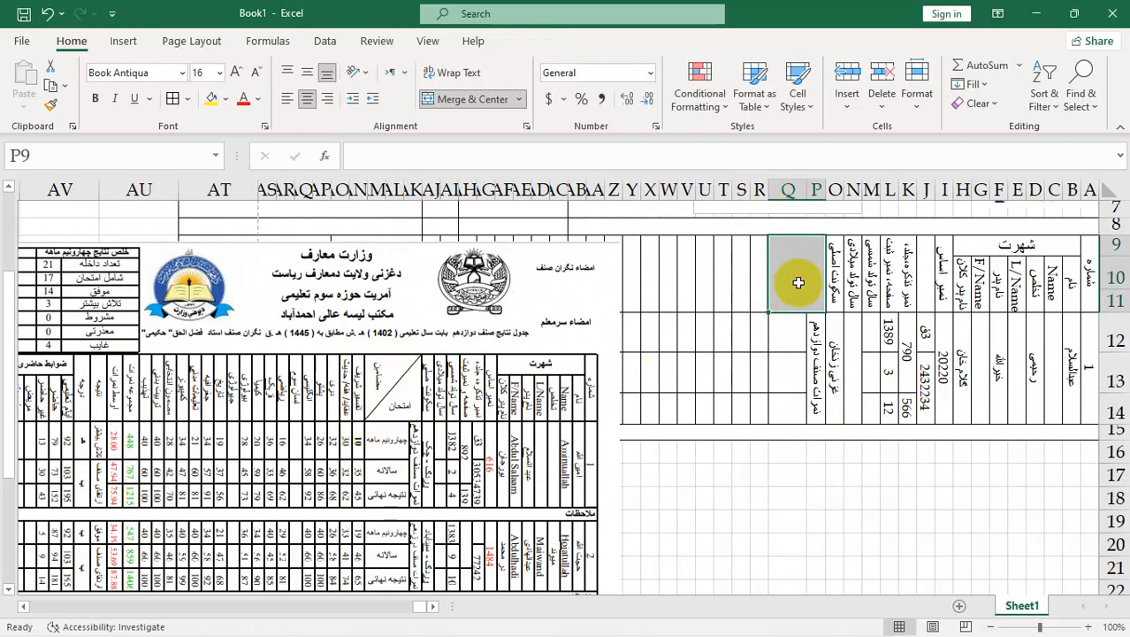
{"action": "left_click", "coordinate": [808, 571]}
Give the P9 header block a single rising diagonal border and widen column P.
{"action": "left_click", "coordinate": [790, 281]}
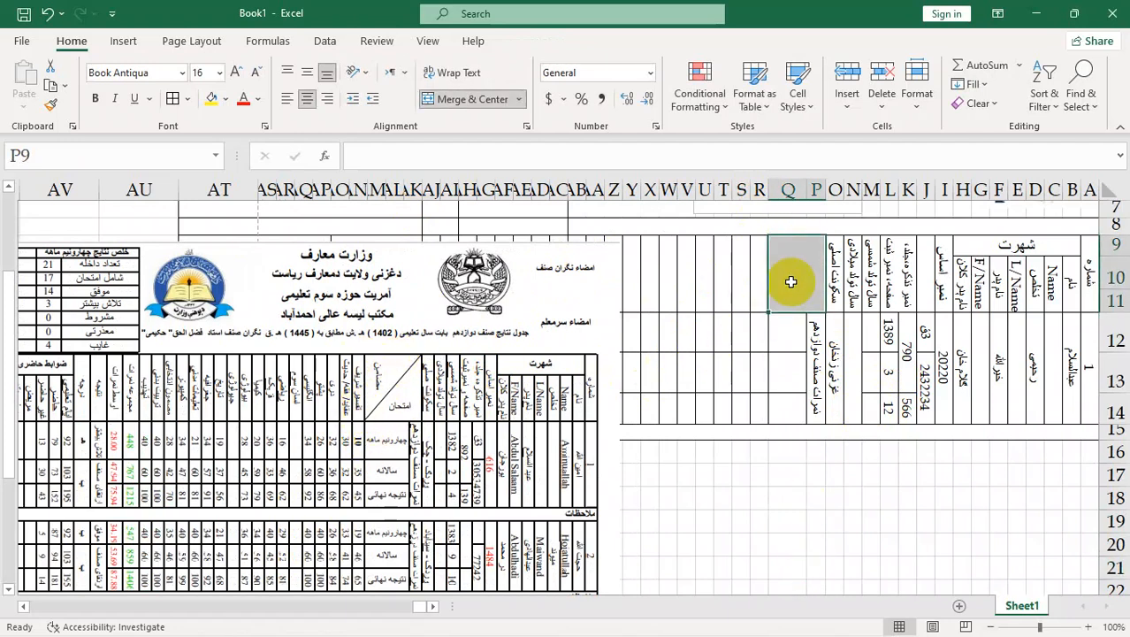
{"action": "left_click", "coordinate": [187, 100]}
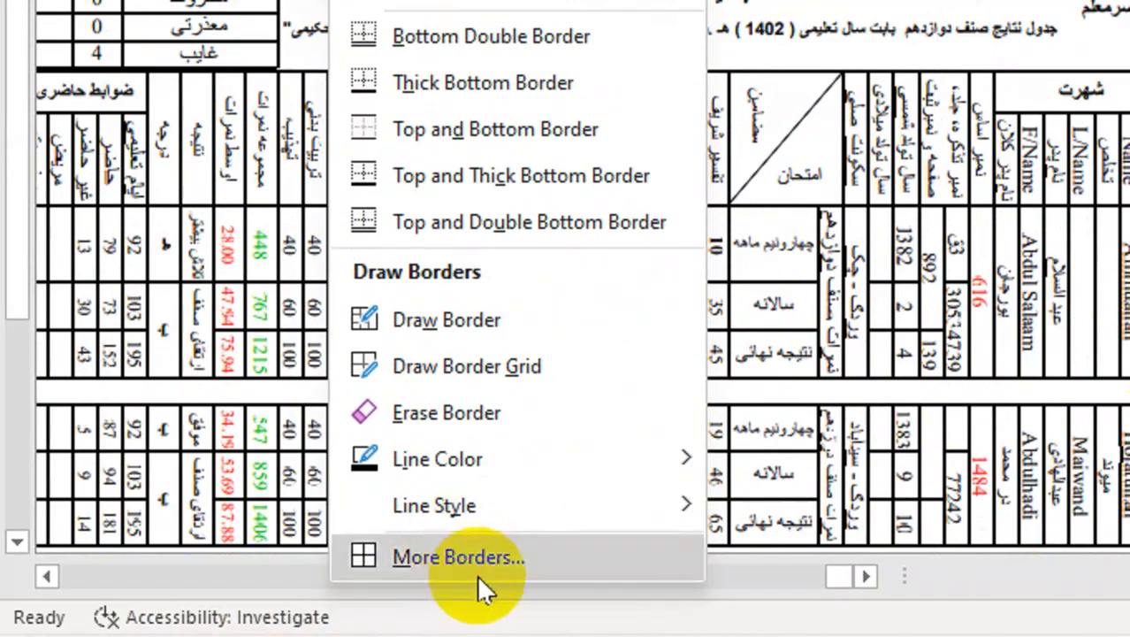
{"action": "left_click", "coordinate": [473, 572]}
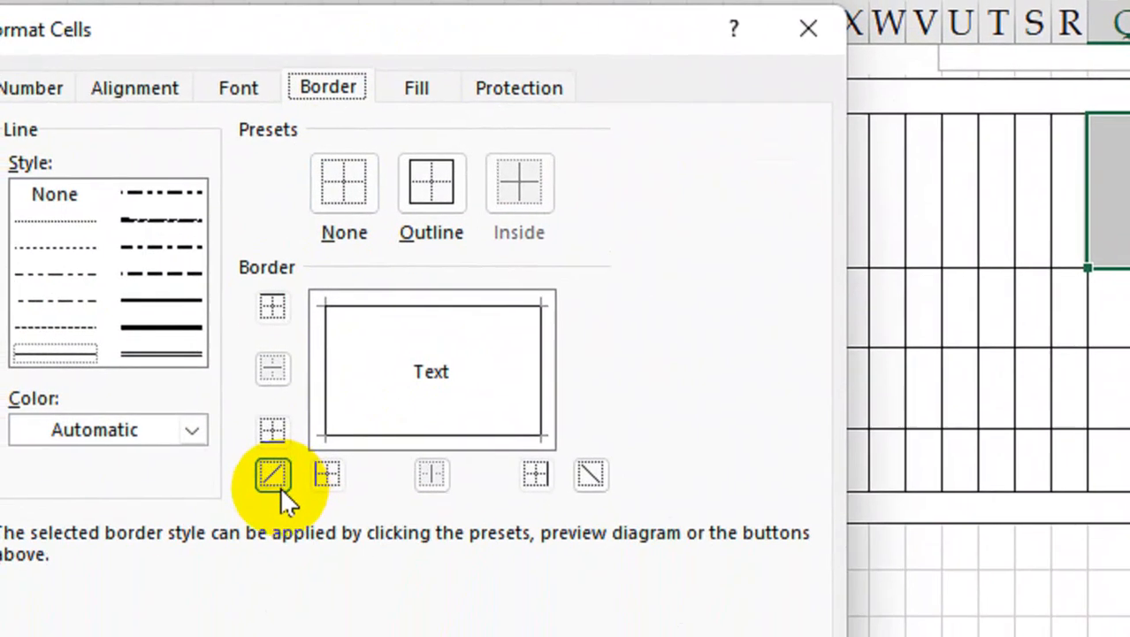
{"action": "left_click", "coordinate": [238, 594]}
{"action": "left_click", "coordinate": [589, 464]}
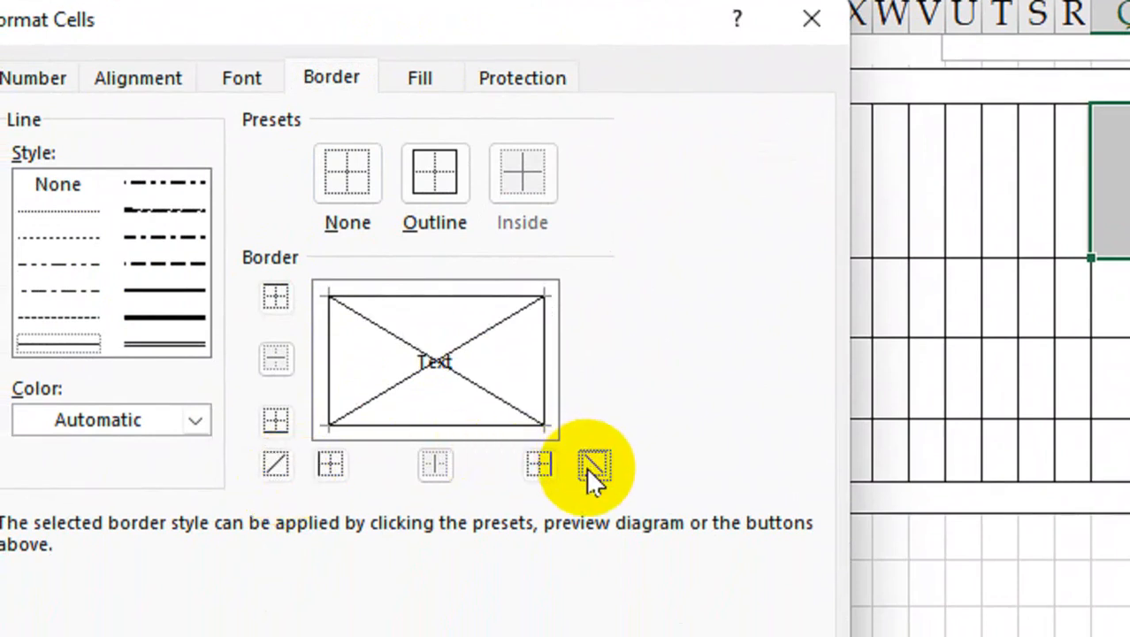
{"action": "left_click", "coordinate": [611, 477]}
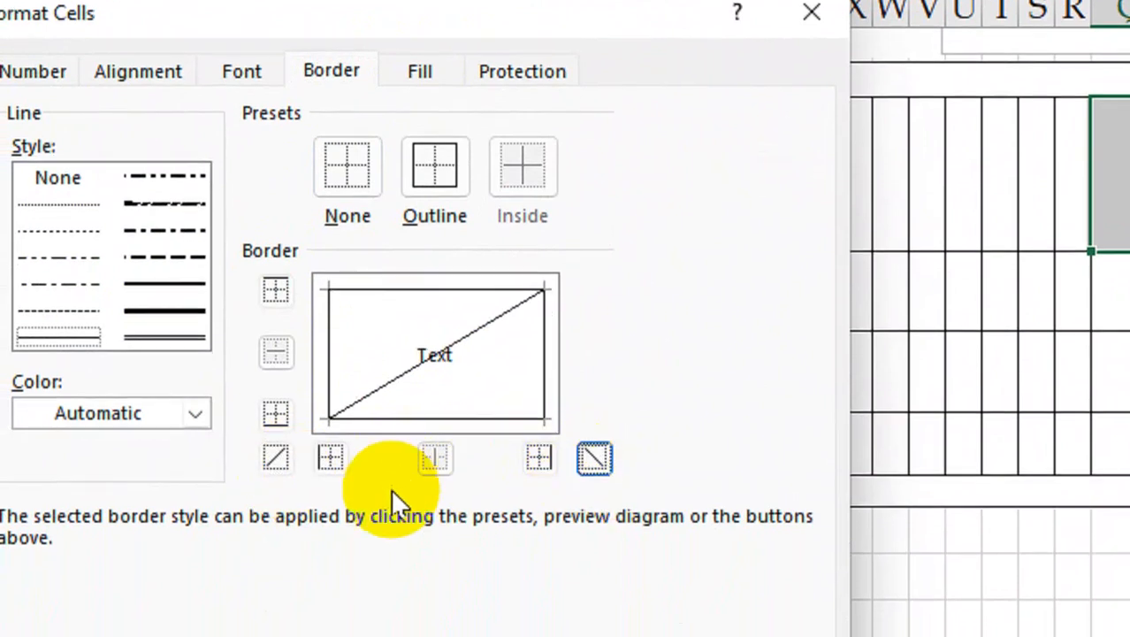
{"action": "left_click", "coordinate": [643, 516]}
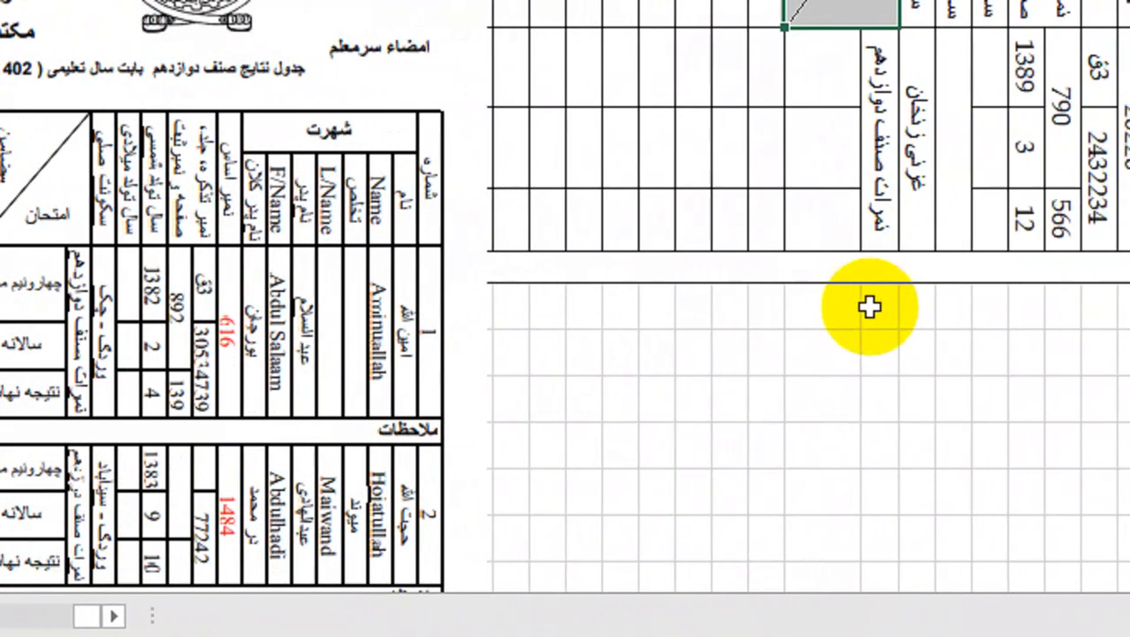
{"action": "left_click", "coordinate": [840, 331]}
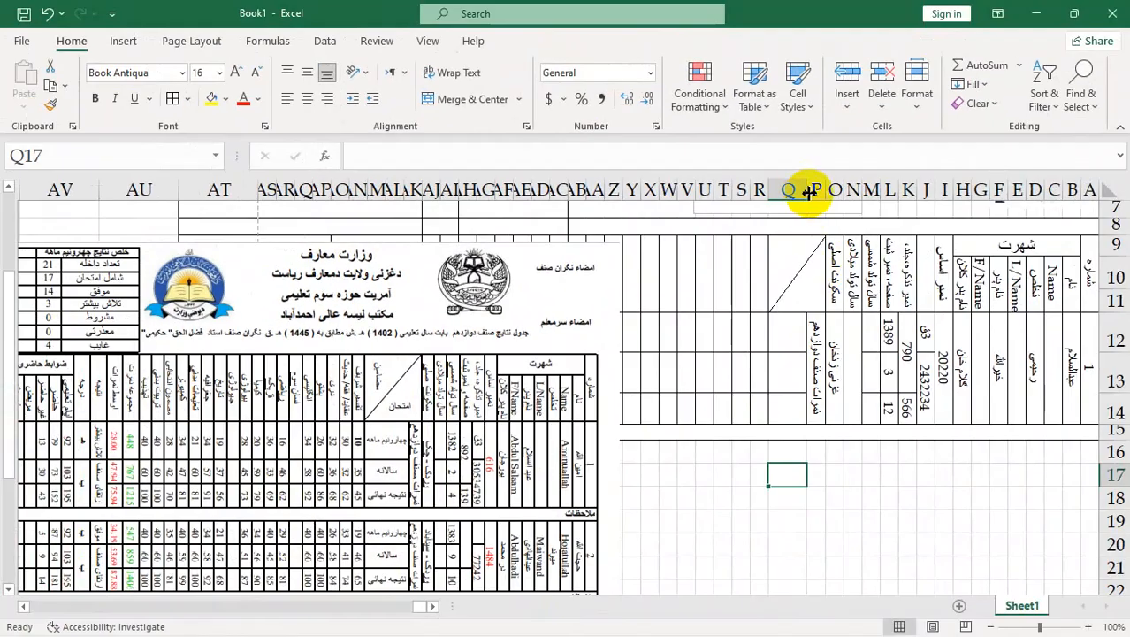
{"action": "left_click_drag", "start_coordinate": [809, 191], "coordinate": [796, 198]}
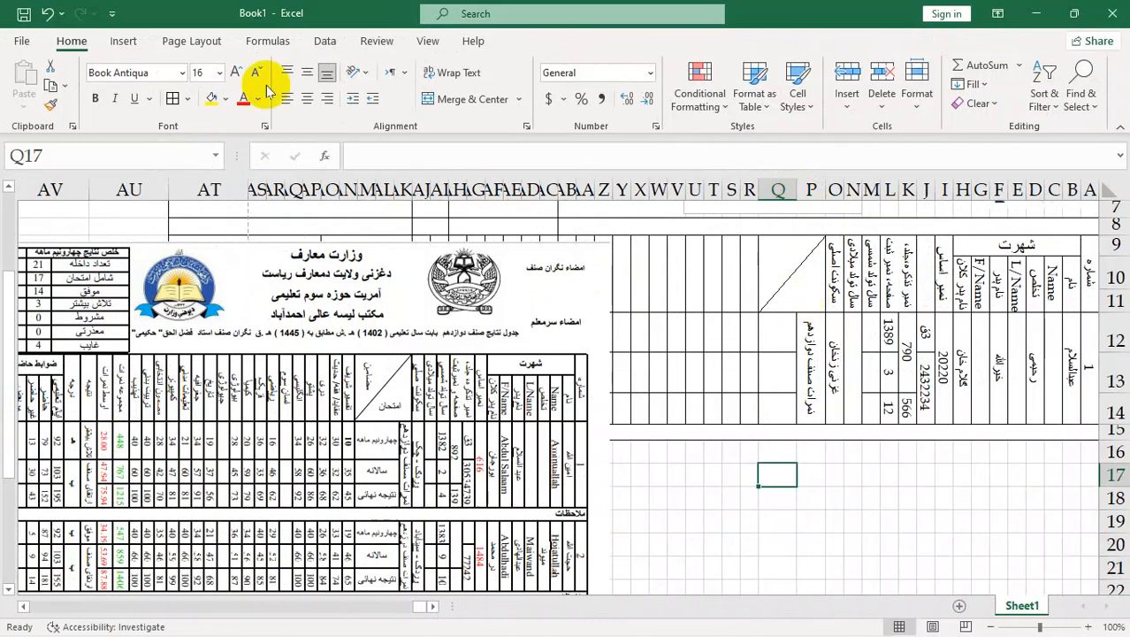
Add a text box reading امتحان in the header cell with No Fill.
{"action": "left_click", "coordinate": [124, 43]}
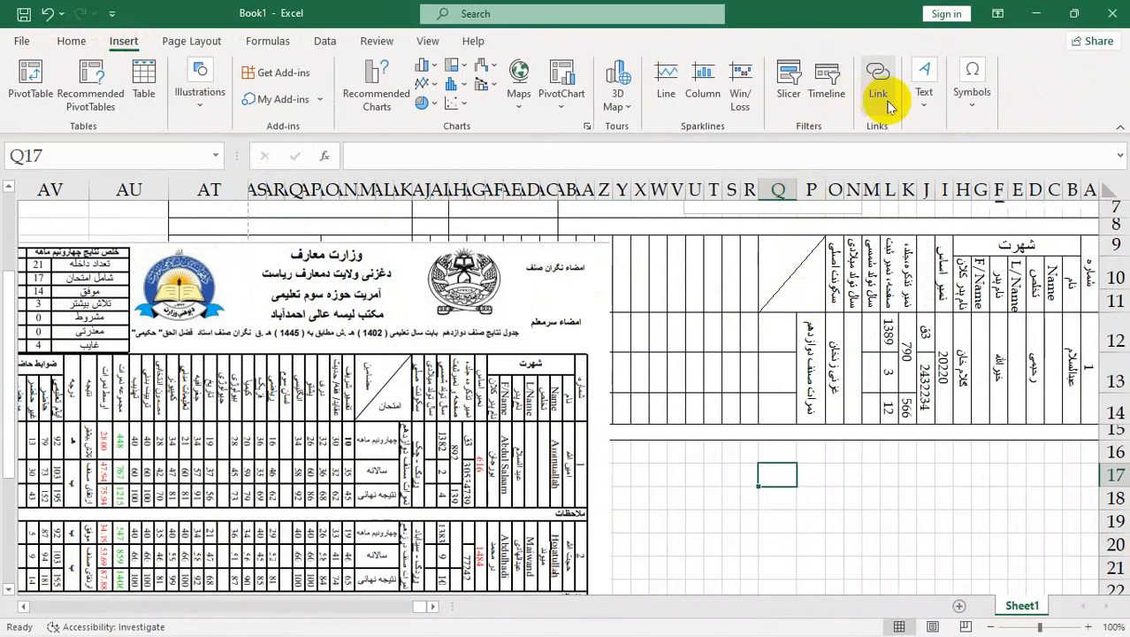
{"action": "left_click", "coordinate": [923, 78]}
{"action": "left_click", "coordinate": [920, 159]}
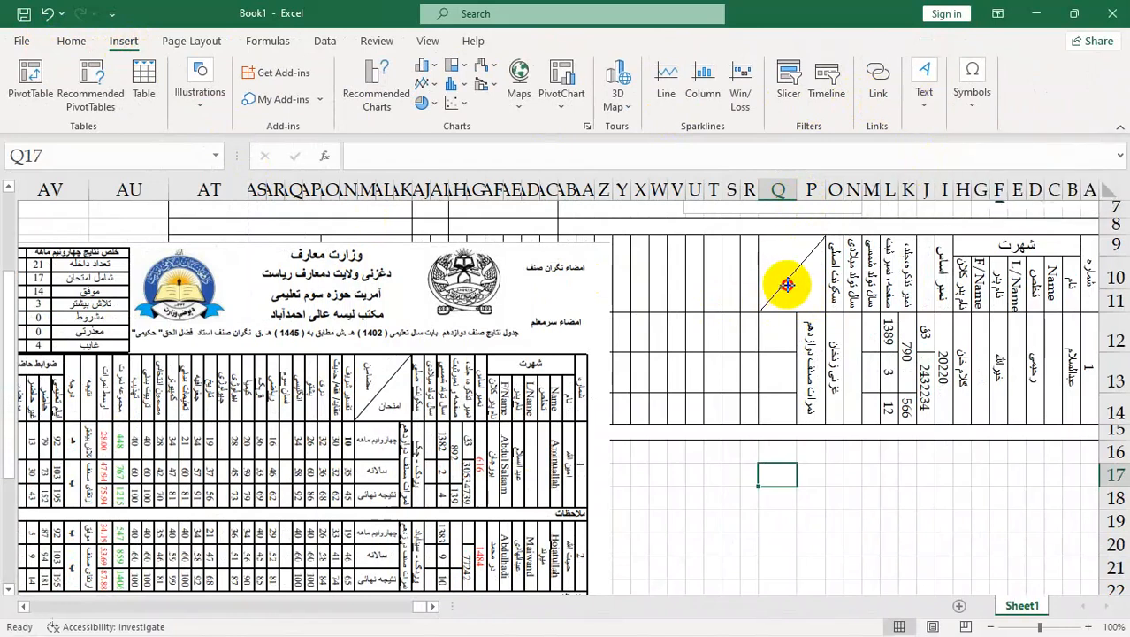
{"action": "left_click", "coordinate": [787, 285]}
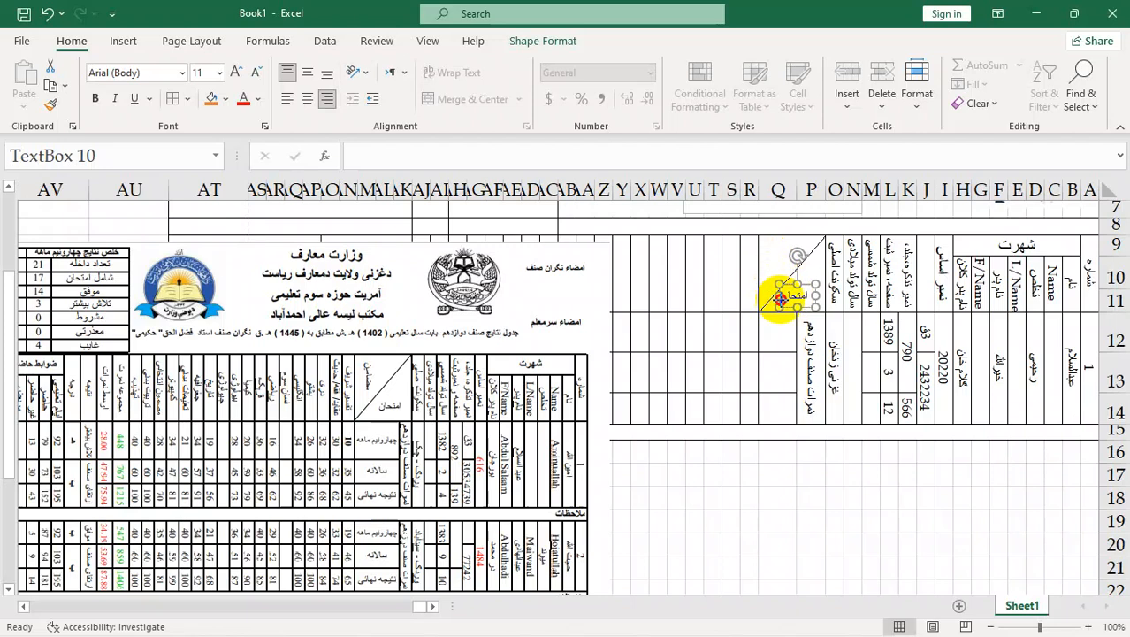
{"action": "left_click", "coordinate": [772, 295]}
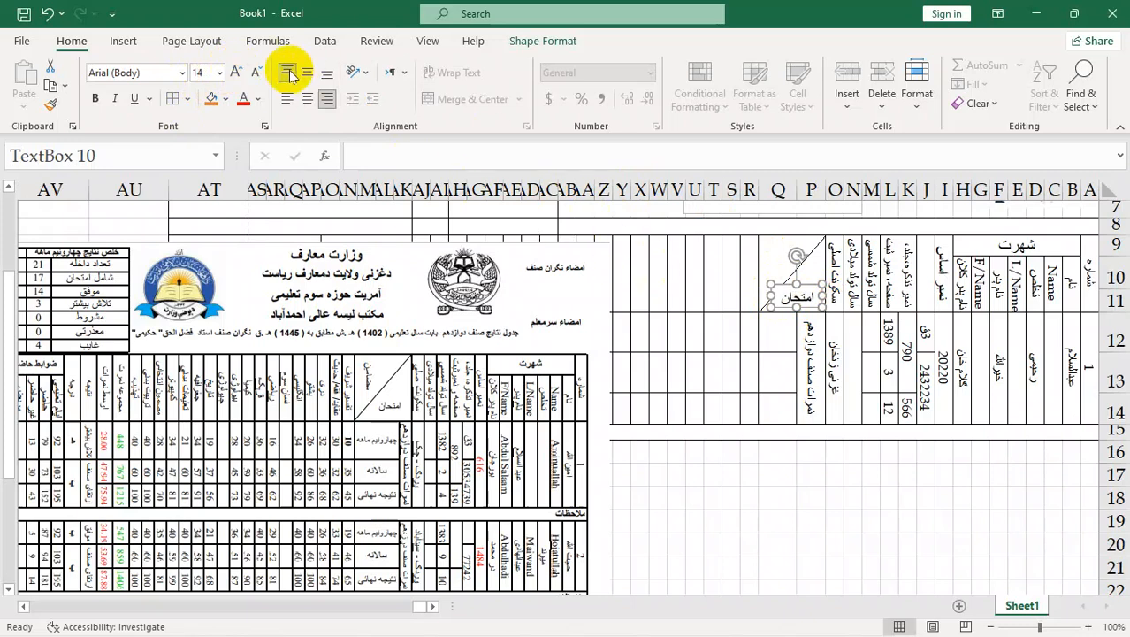
{"action": "left_click", "coordinate": [541, 40]}
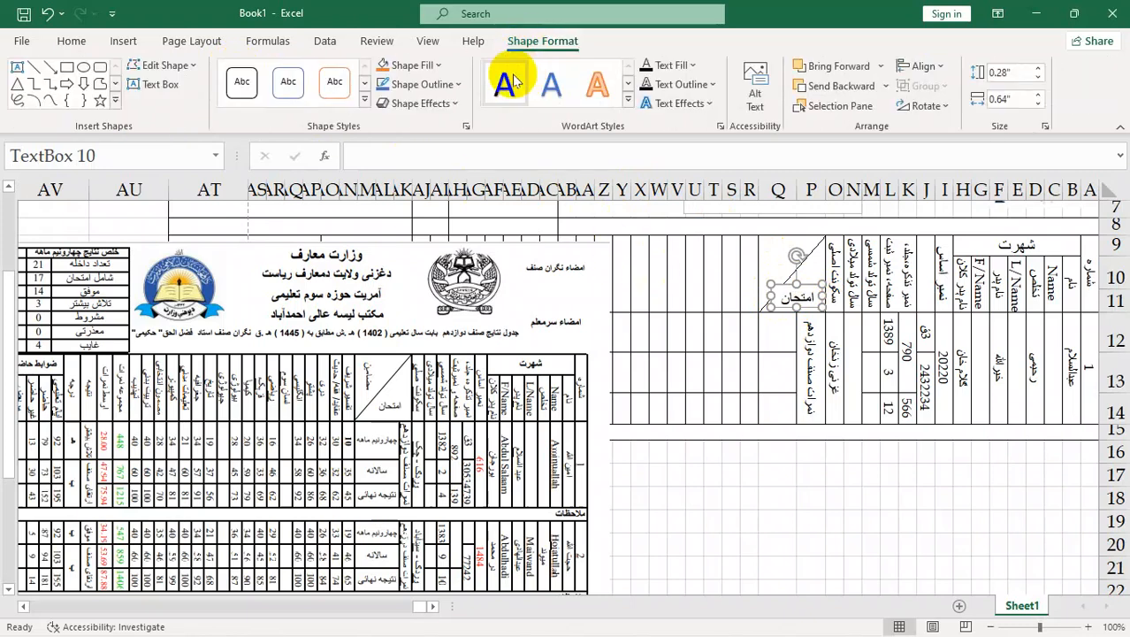
{"action": "left_click", "coordinate": [416, 70]}
{"action": "left_click", "coordinate": [429, 275]}
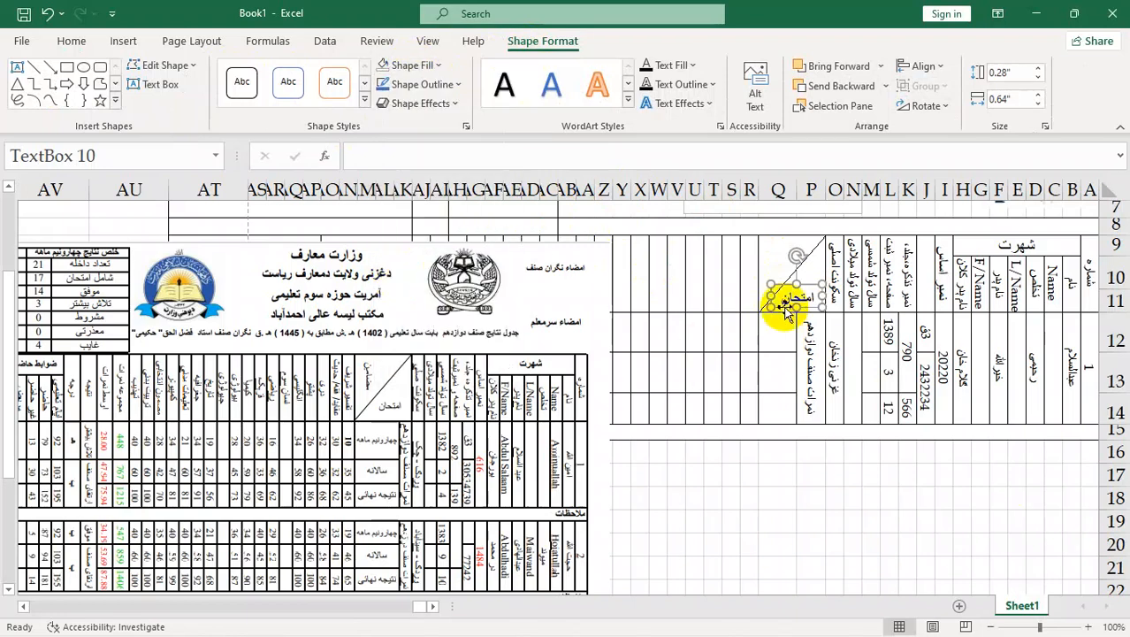
Duplicate the box above, retype it as مضامین, enlarge it and set No Outline.
{"action": "left_click_drag", "start_coordinate": [811, 314], "coordinate": [798, 259]}
{"action": "left_click", "coordinate": [778, 258]}
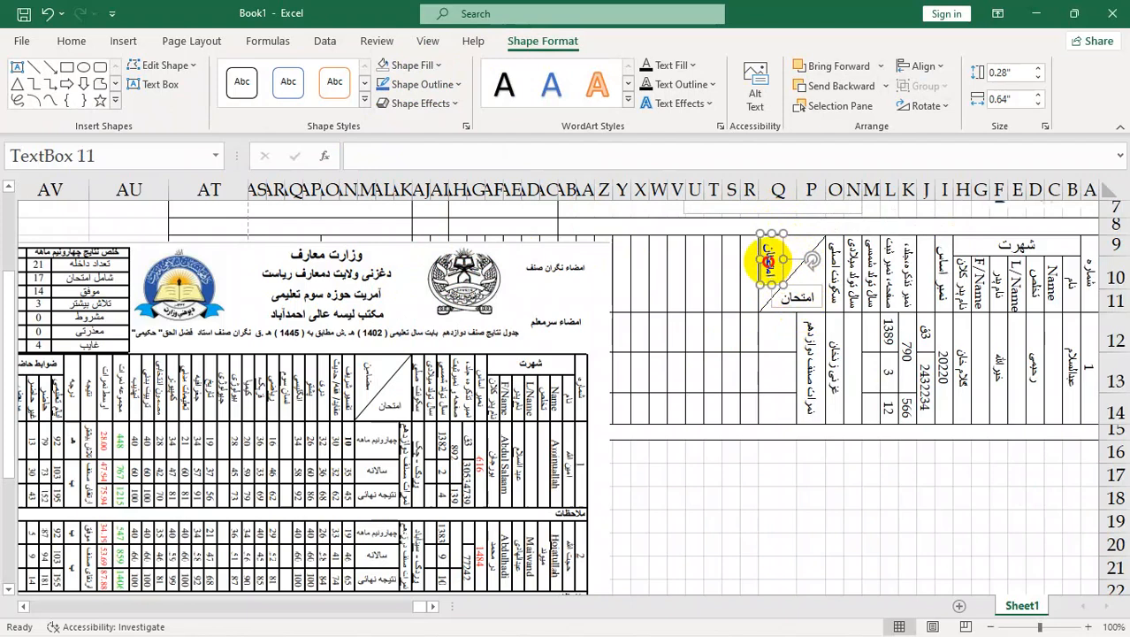
{"action": "double_click", "coordinate": [770, 261]}
{"action": "left_click", "coordinate": [782, 381]}
{"action": "left_click", "coordinate": [777, 260]}
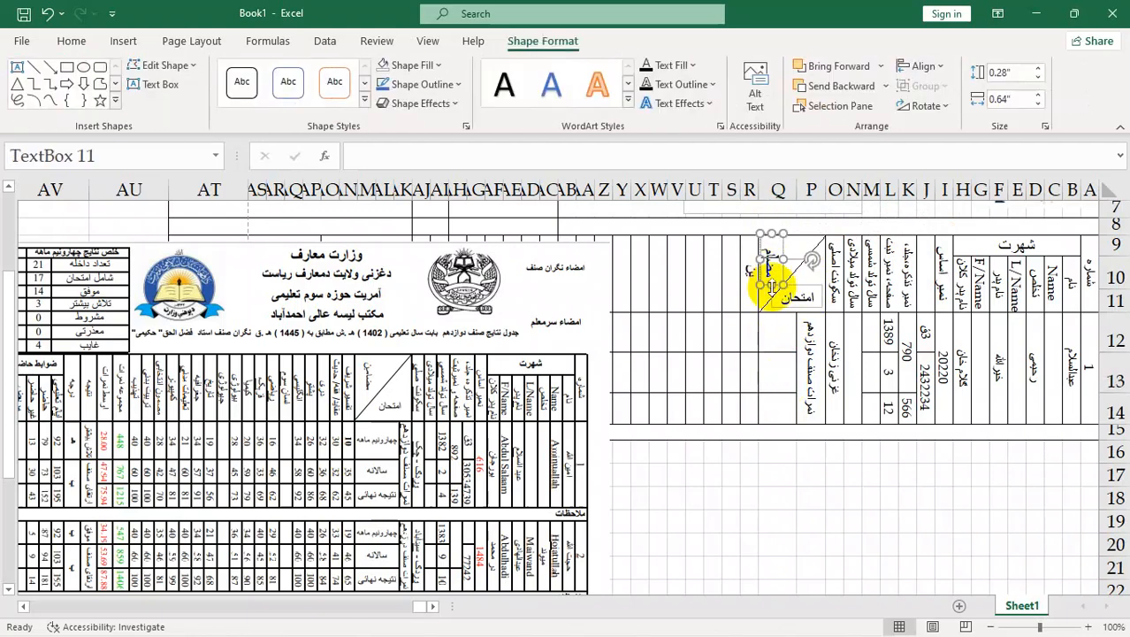
{"action": "left_click_drag", "start_coordinate": [772, 294], "coordinate": [783, 287]}
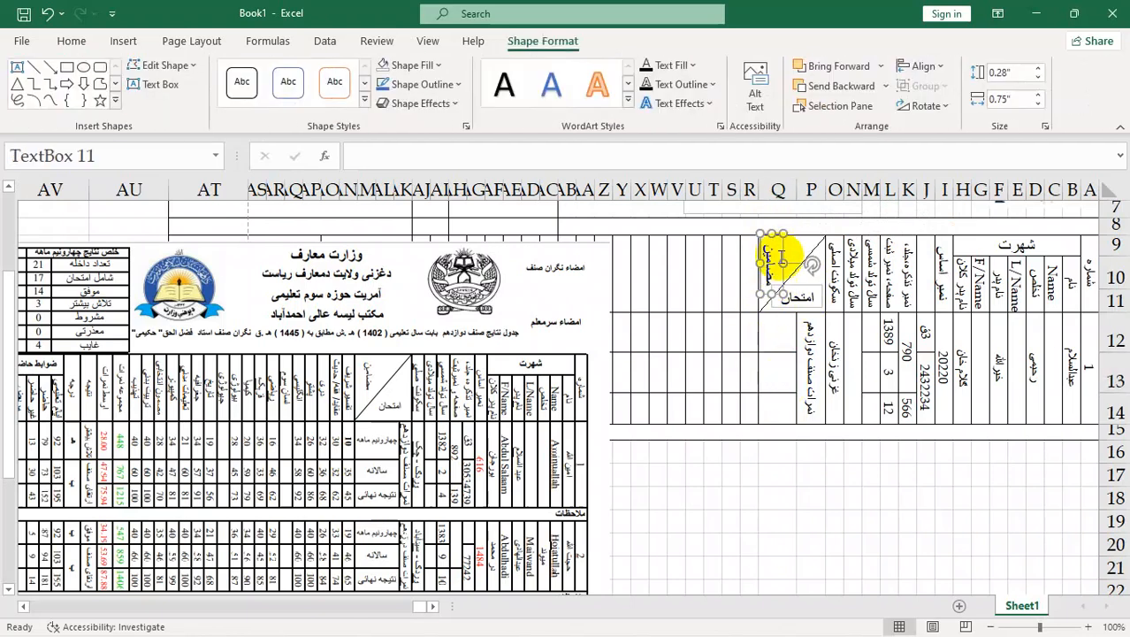
{"action": "key", "text": "Up"}
{"action": "key", "text": "Up"}
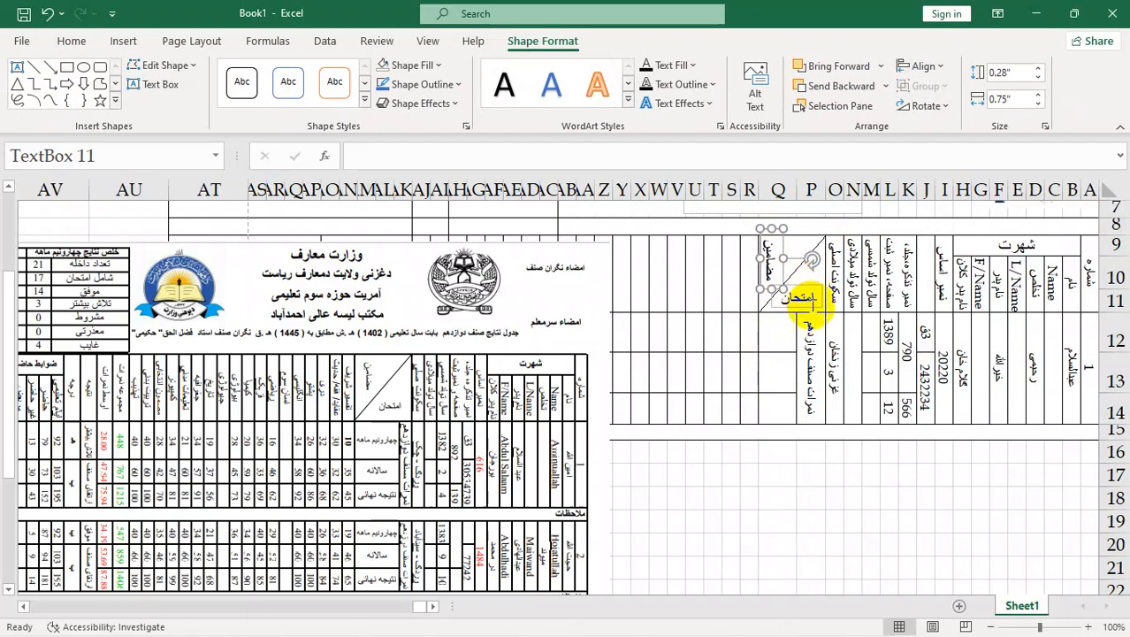
{"action": "left_click", "coordinate": [421, 83]}
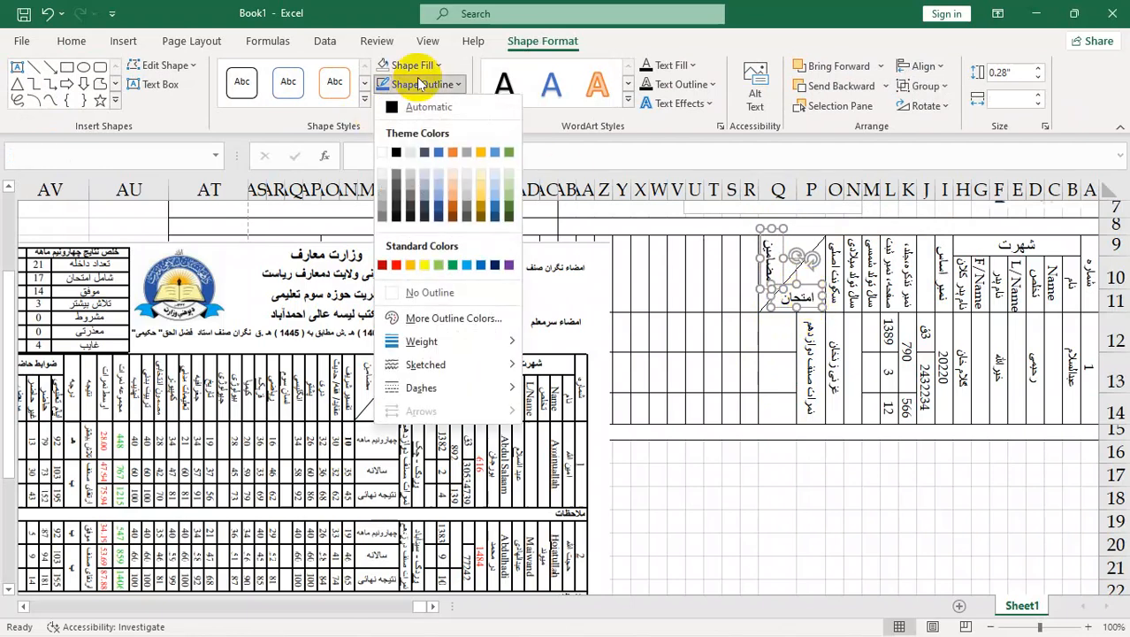
{"action": "left_click", "coordinate": [423, 292]}
{"action": "left_click", "coordinate": [769, 453]}
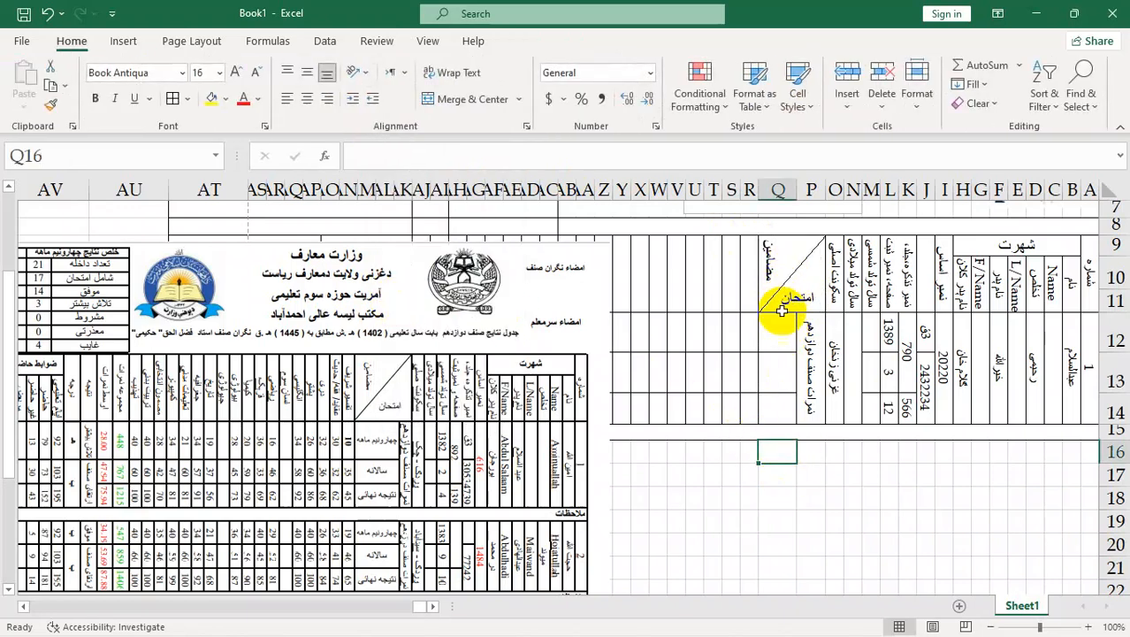
Check the مضامین and امتحان text boxes and adjust the column beside the header cell.
{"action": "left_click", "coordinate": [766, 260]}
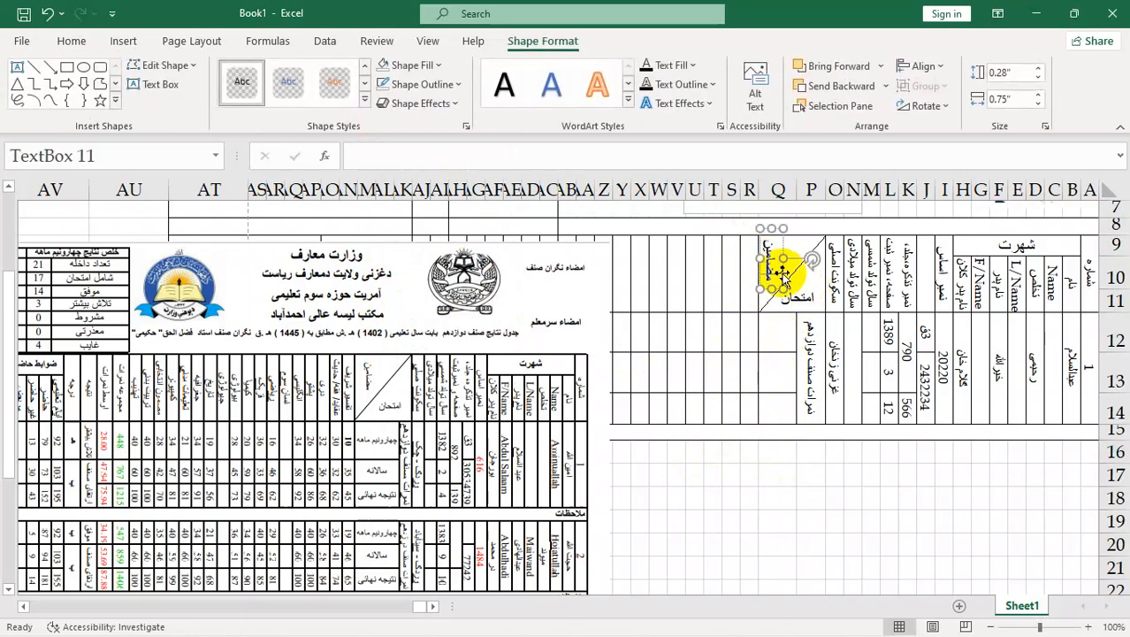
{"action": "left_click", "coordinate": [812, 309]}
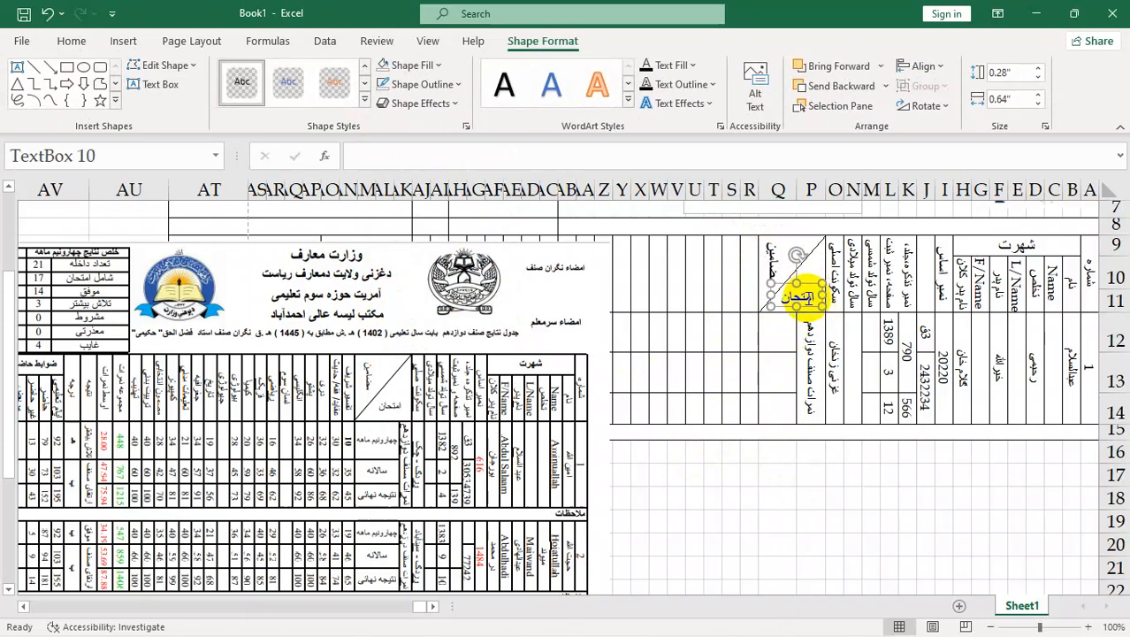
{"action": "left_click", "coordinate": [748, 539]}
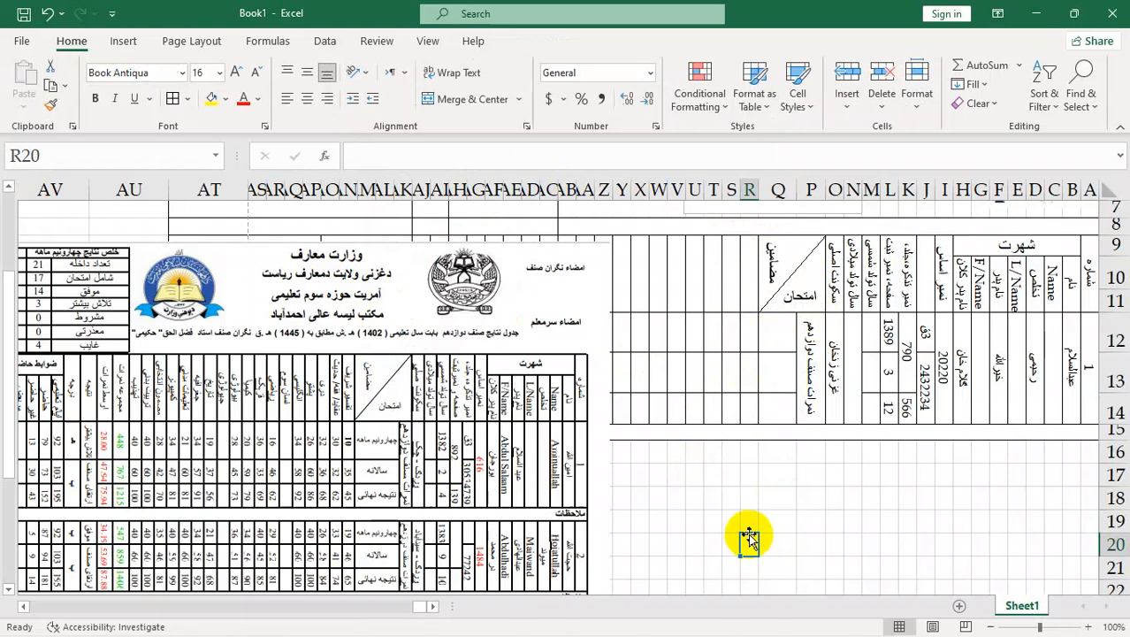
{"action": "left_click_drag", "start_coordinate": [795, 202], "coordinate": [804, 213]}
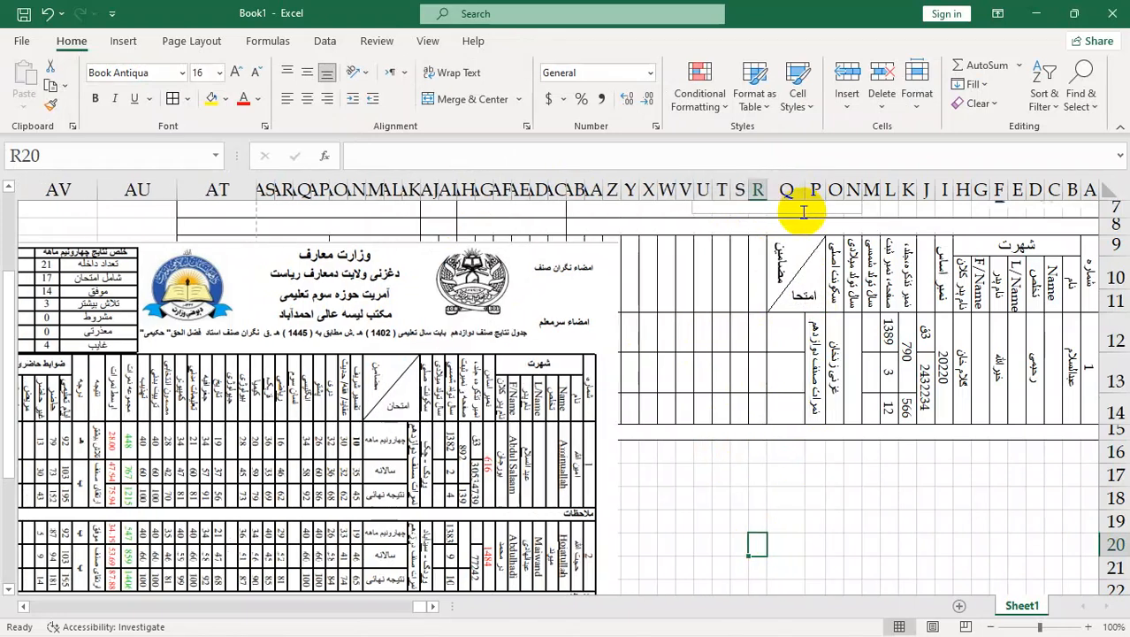
{"action": "left_click", "coordinate": [758, 208]}
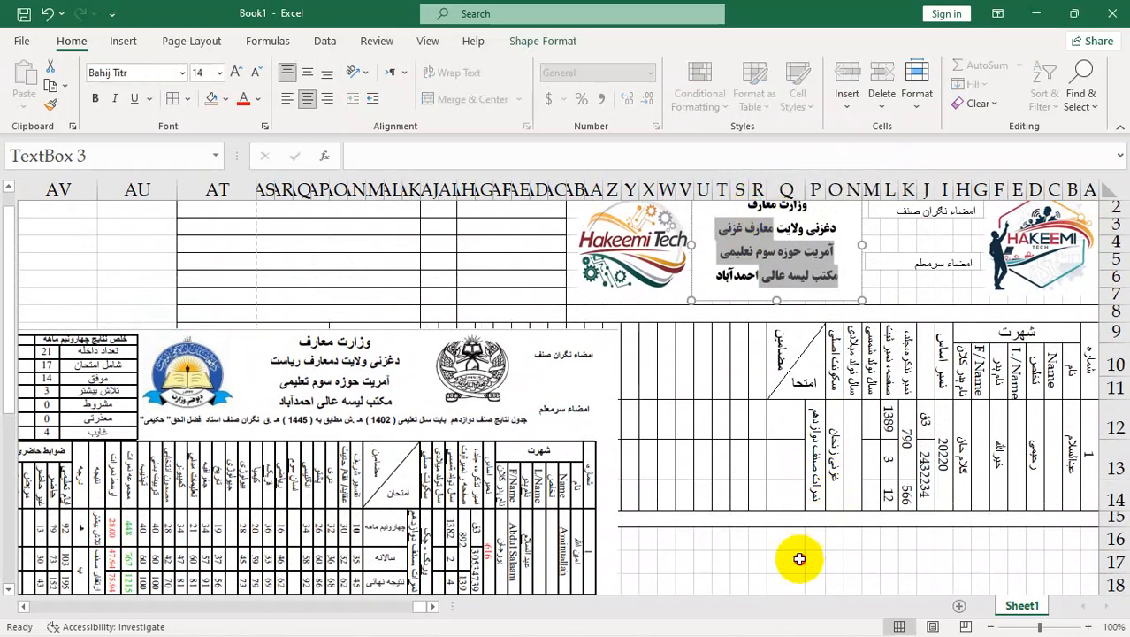
Drag the reference picture down so it starts at row 16, below the table.
{"action": "left_click_drag", "start_coordinate": [799, 558], "coordinate": [815, 536]}
{"action": "left_click", "coordinate": [785, 416]}
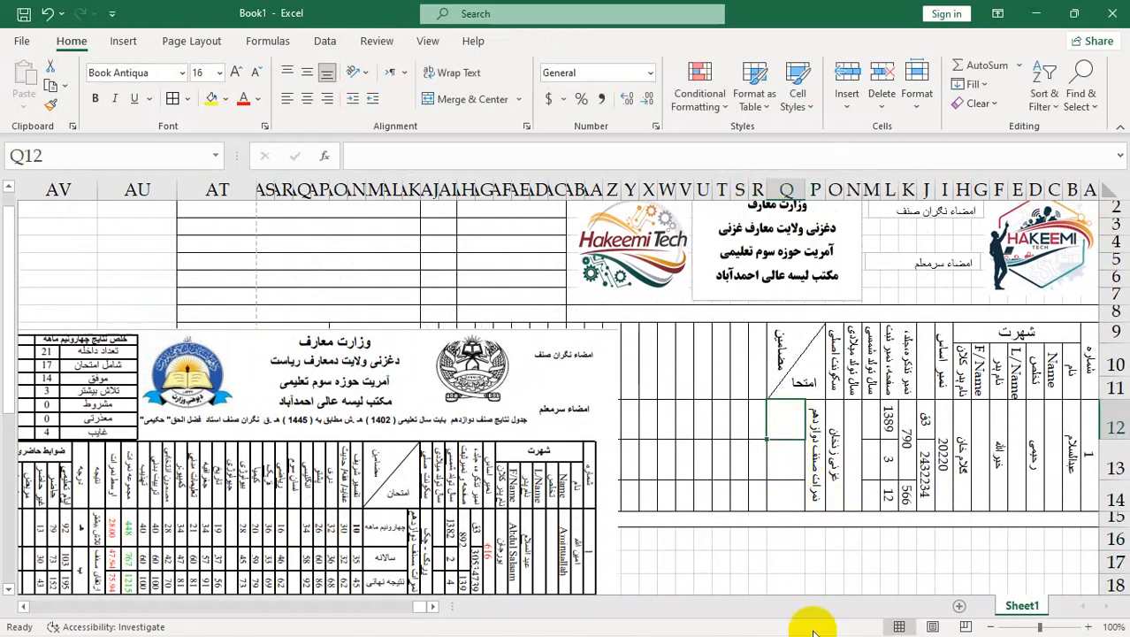
{"action": "left_click", "coordinate": [778, 584]}
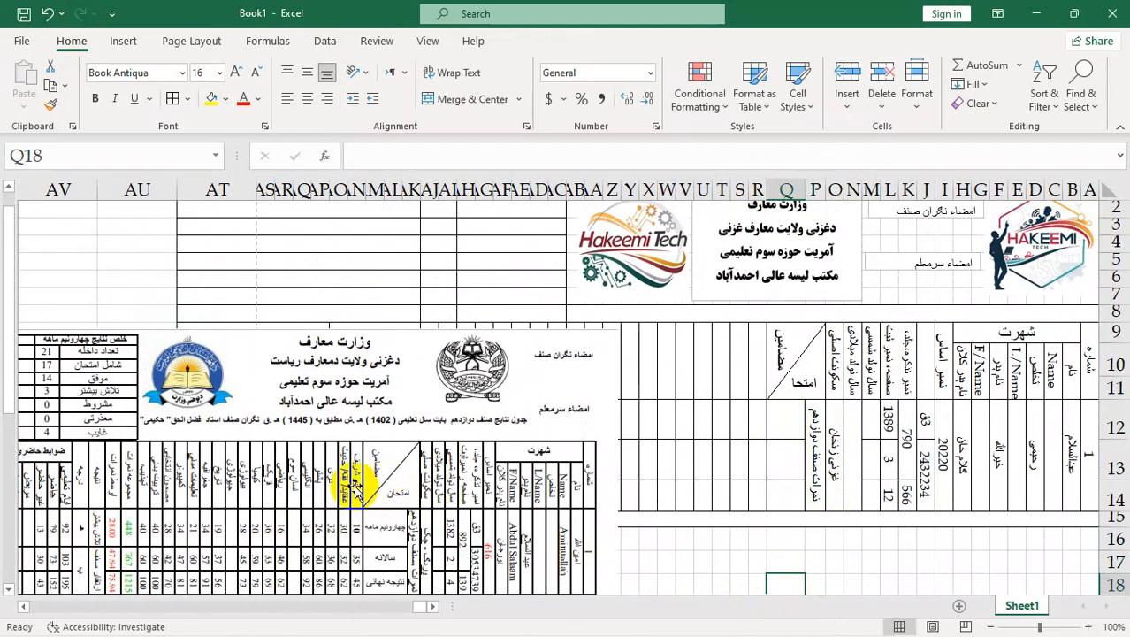
{"action": "left_click_drag", "start_coordinate": [439, 389], "coordinate": [687, 418]}
{"action": "left_click_drag", "start_coordinate": [758, 378], "coordinate": [432, 386]}
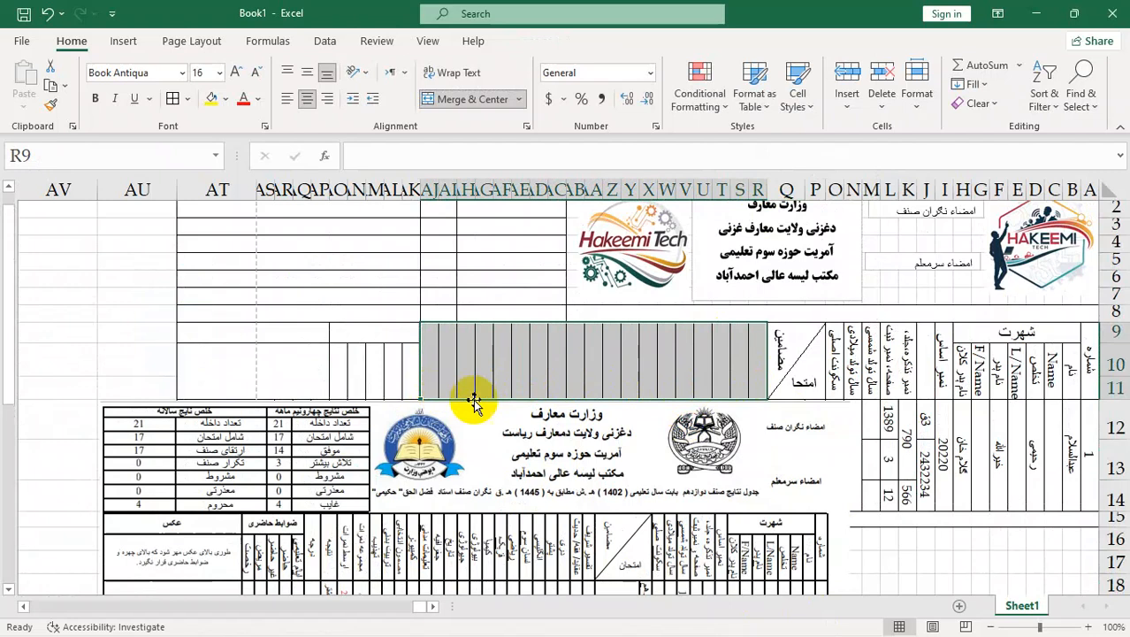
{"action": "scroll", "coordinate": [539, 425], "scroll_direction": "down", "scroll_amount": 1}
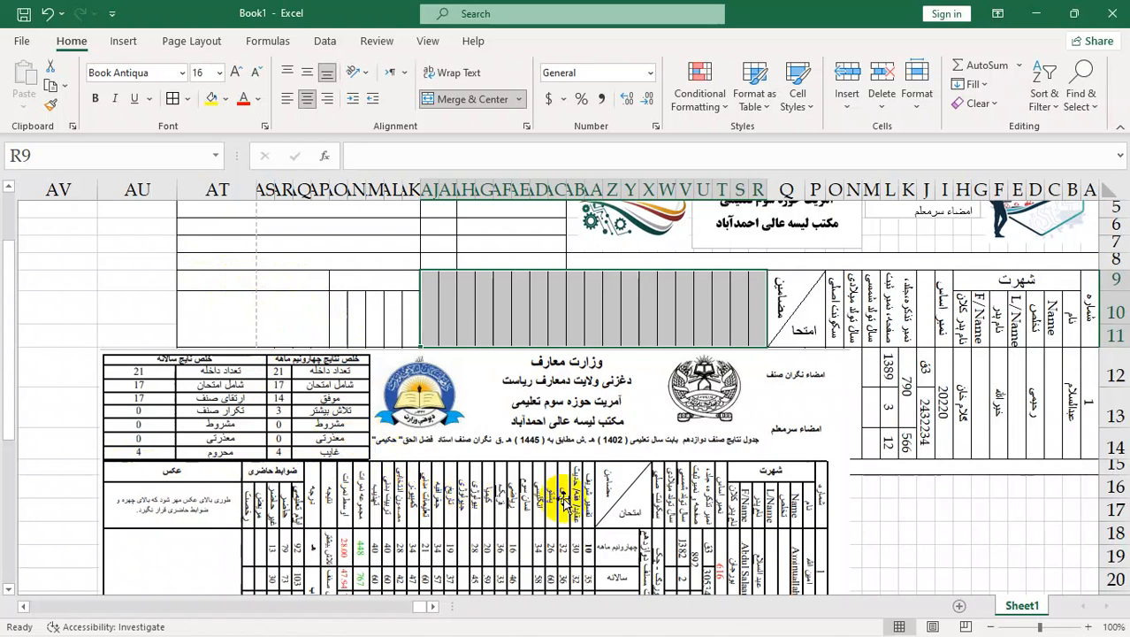
{"action": "left_click_drag", "start_coordinate": [561, 499], "coordinate": [556, 468]}
{"action": "scroll", "coordinate": [648, 482], "scroll_direction": "down", "scroll_amount": 2}
{"action": "left_click_drag", "start_coordinate": [643, 252], "coordinate": [747, 441]}
{"action": "scroll", "coordinate": [721, 372], "scroll_direction": "up", "scroll_amount": 1}
{"action": "scroll", "coordinate": [722, 373], "scroll_direction": "up", "scroll_amount": 1}
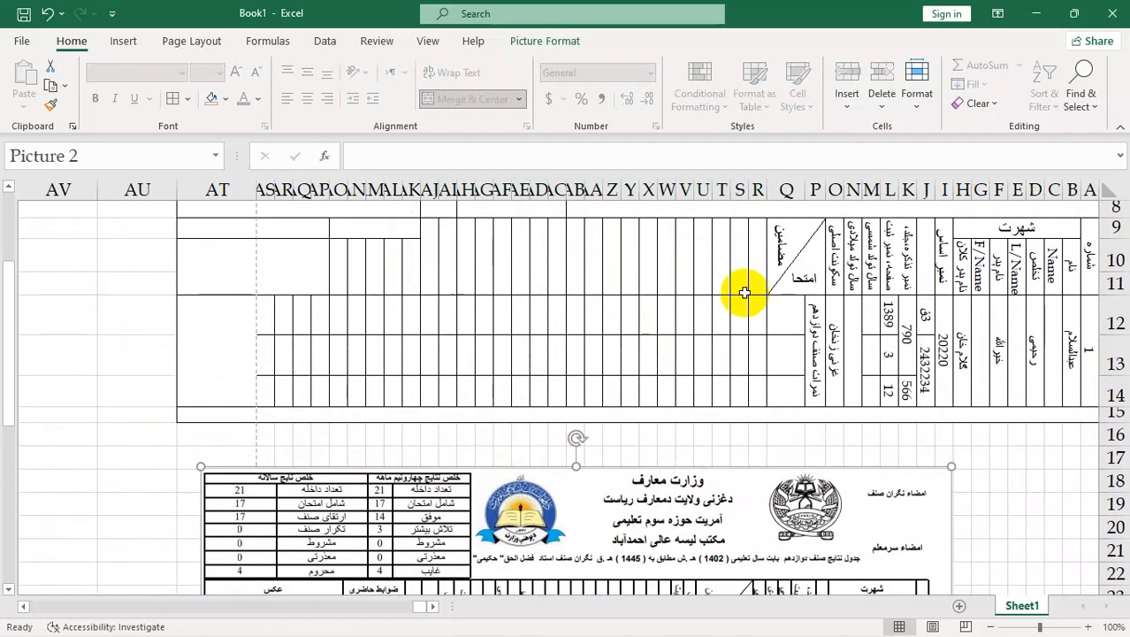
Move the header picture lower, out of the table.
{"action": "left_click", "coordinate": [774, 321]}
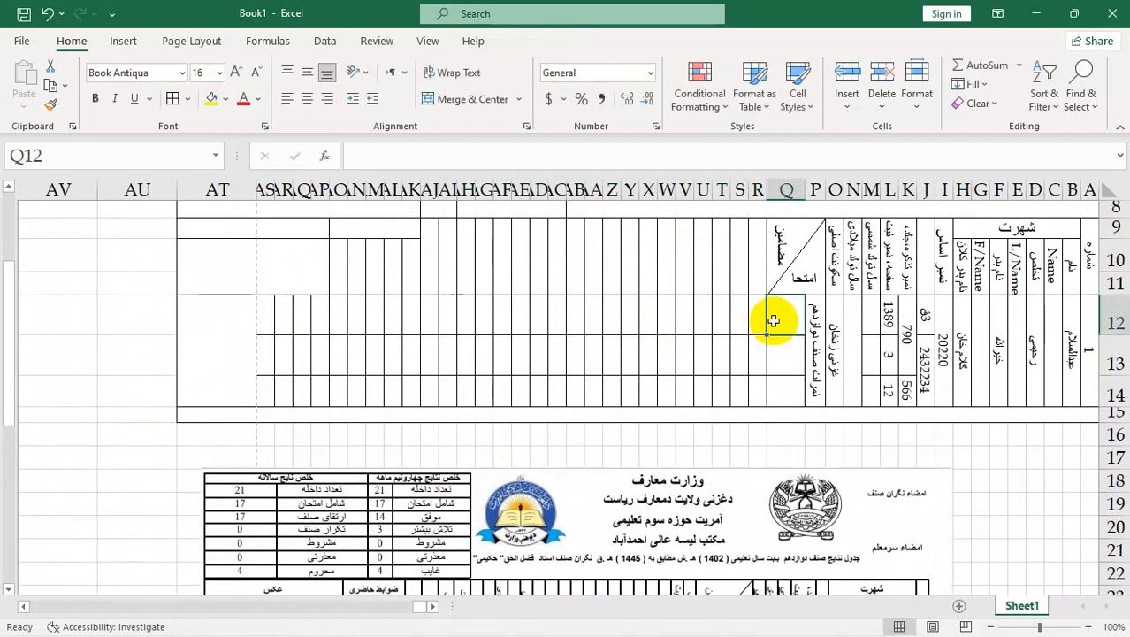
{"action": "left_click_drag", "start_coordinate": [729, 530], "coordinate": [734, 457]}
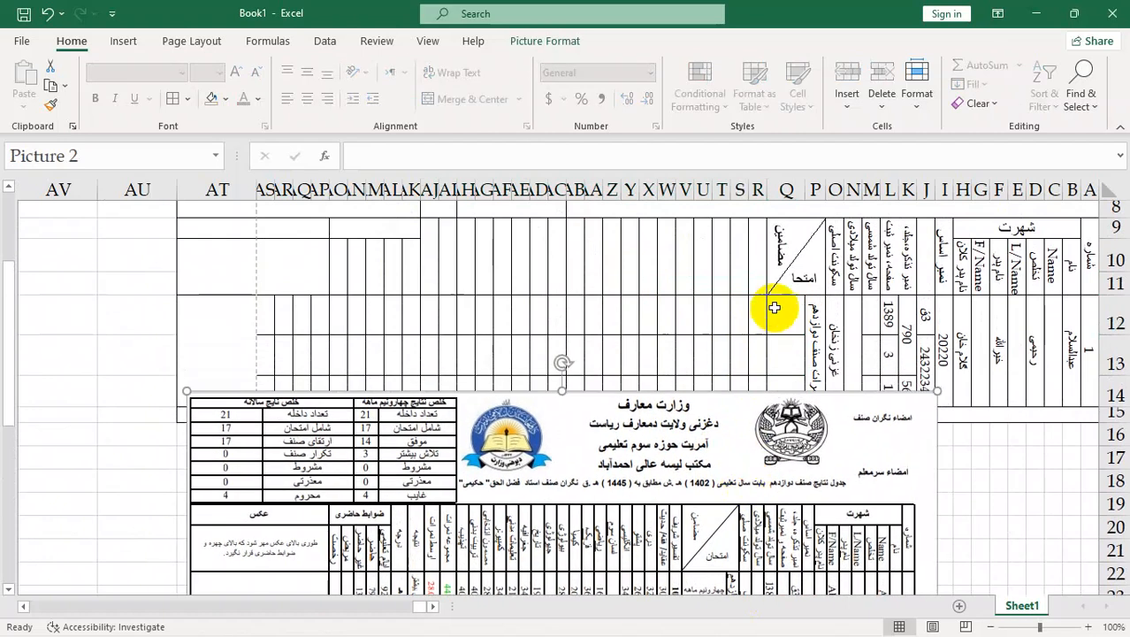
{"action": "left_click", "coordinate": [790, 315]}
Enter چهارنیم ماهه, سلانه and نتیجه نهایی in Q12, Q13 and Q14.
{"action": "type", "text": "چهارنیم ماهه"}
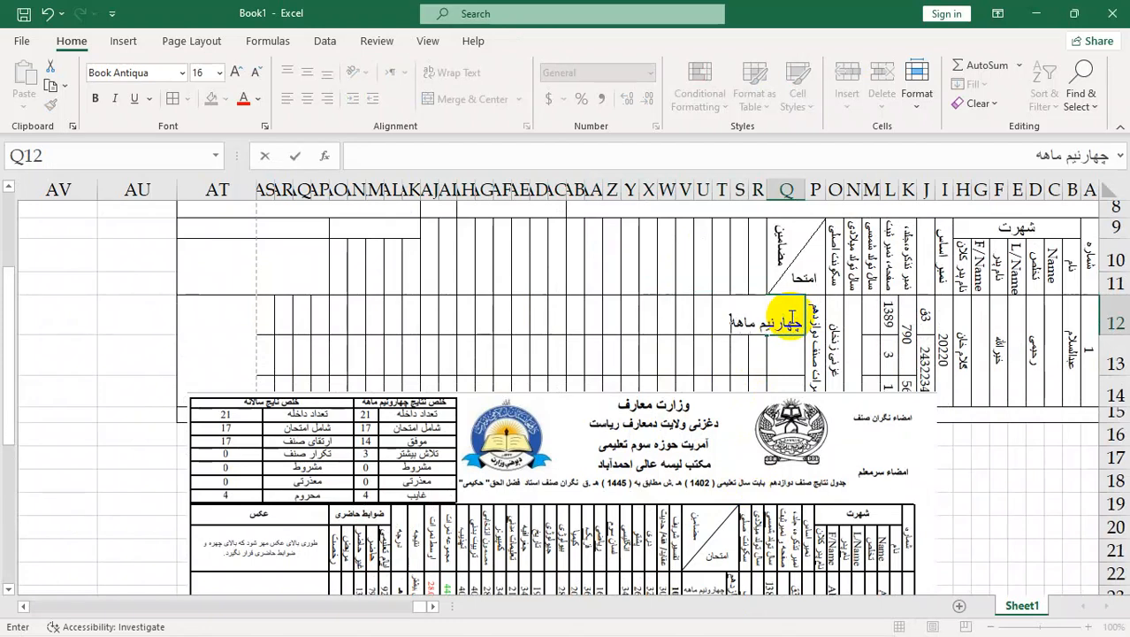
{"action": "key", "text": "Return"}
{"action": "type", "text": "س"}
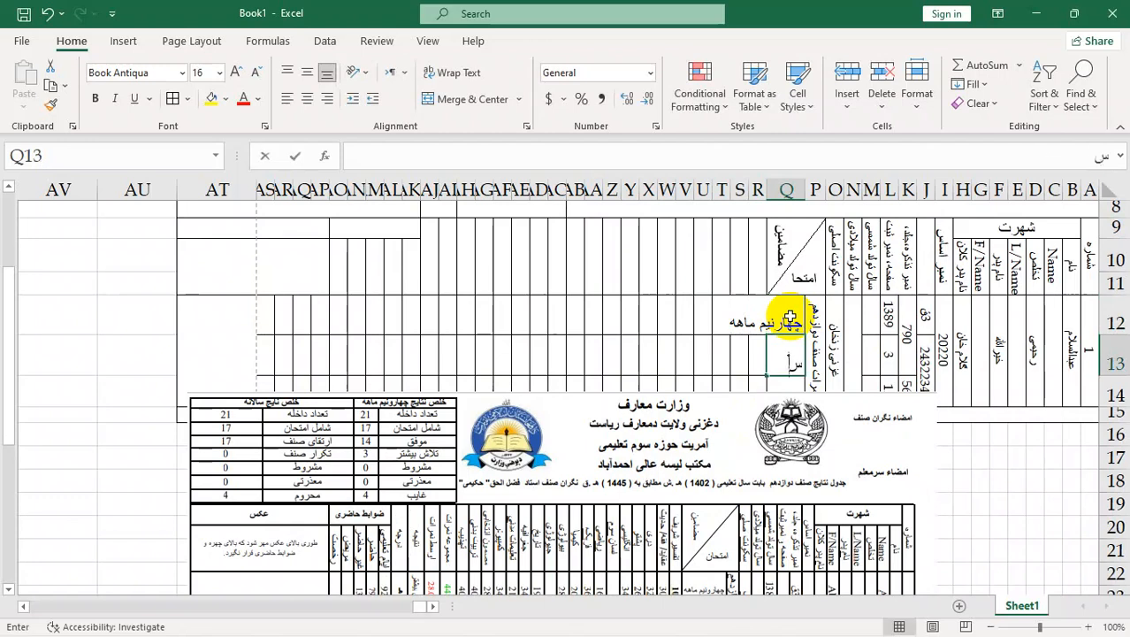
{"action": "type", "text": "لانه"}
{"action": "key", "text": "Return"}
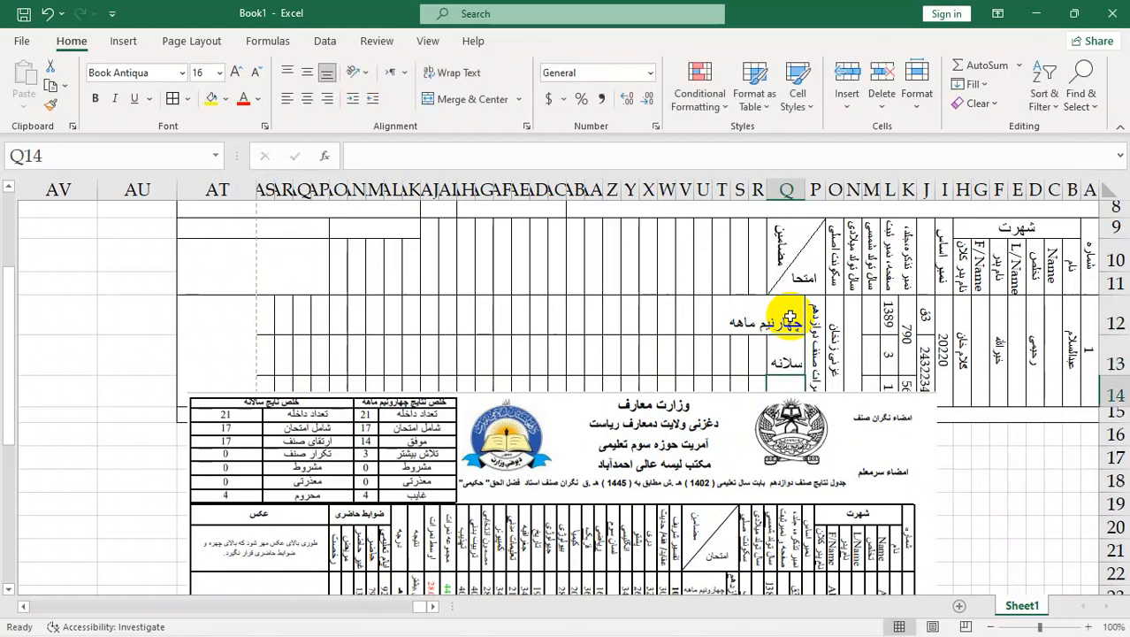
{"action": "scroll", "coordinate": [789, 318], "scroll_direction": "down", "scroll_amount": 1}
{"action": "left_click_drag", "start_coordinate": [806, 388], "coordinate": [806, 402]}
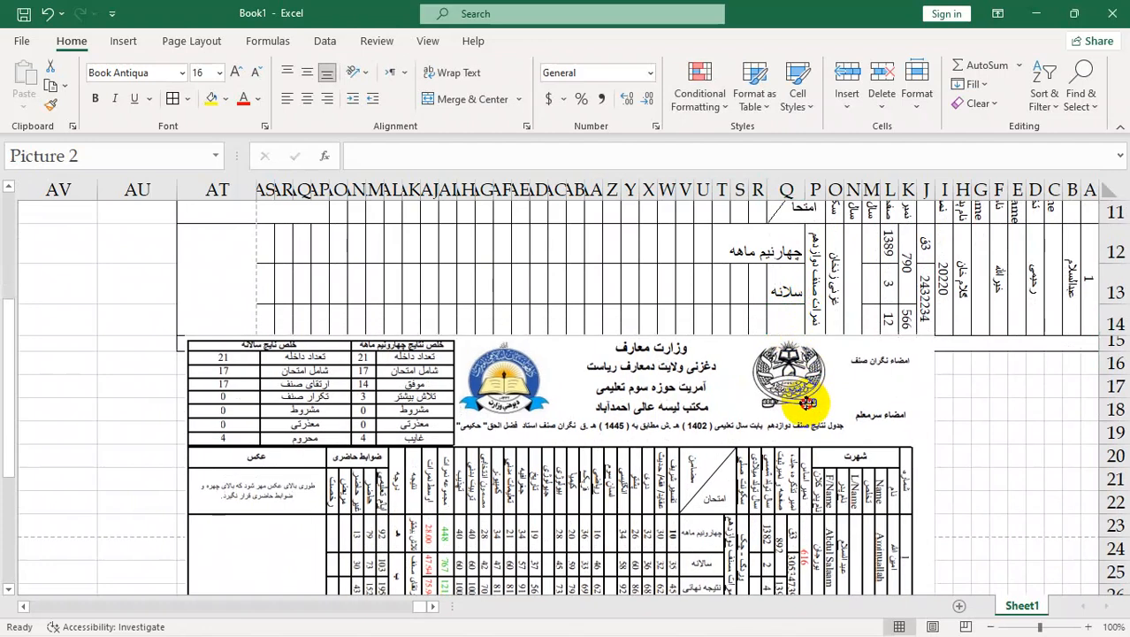
{"action": "left_click", "coordinate": [790, 320]}
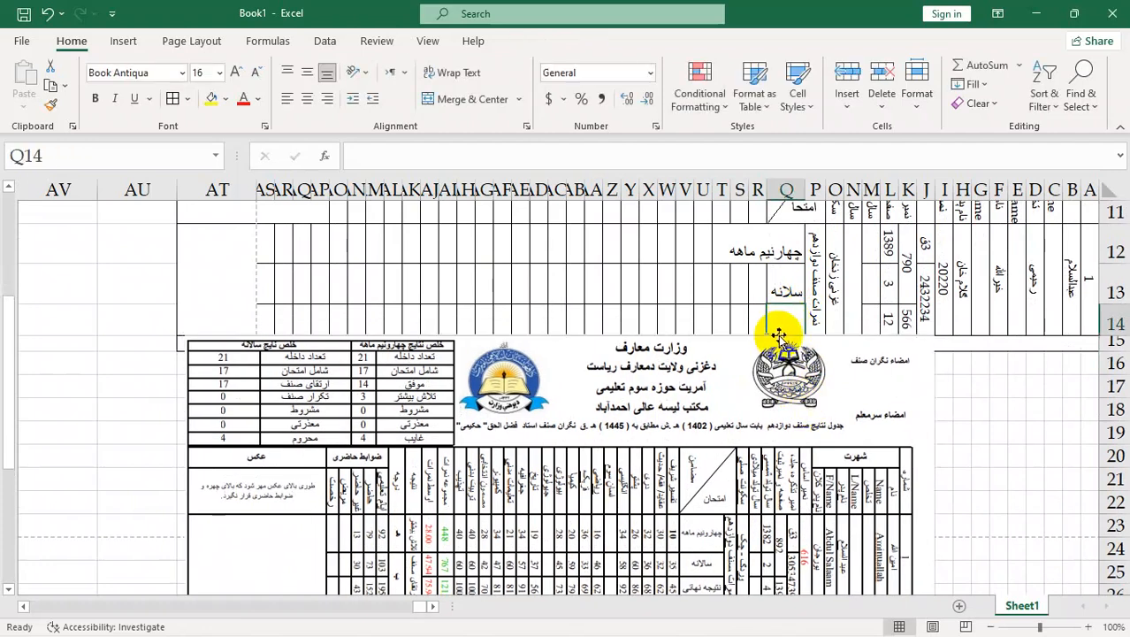
{"action": "type", "text": "م"}
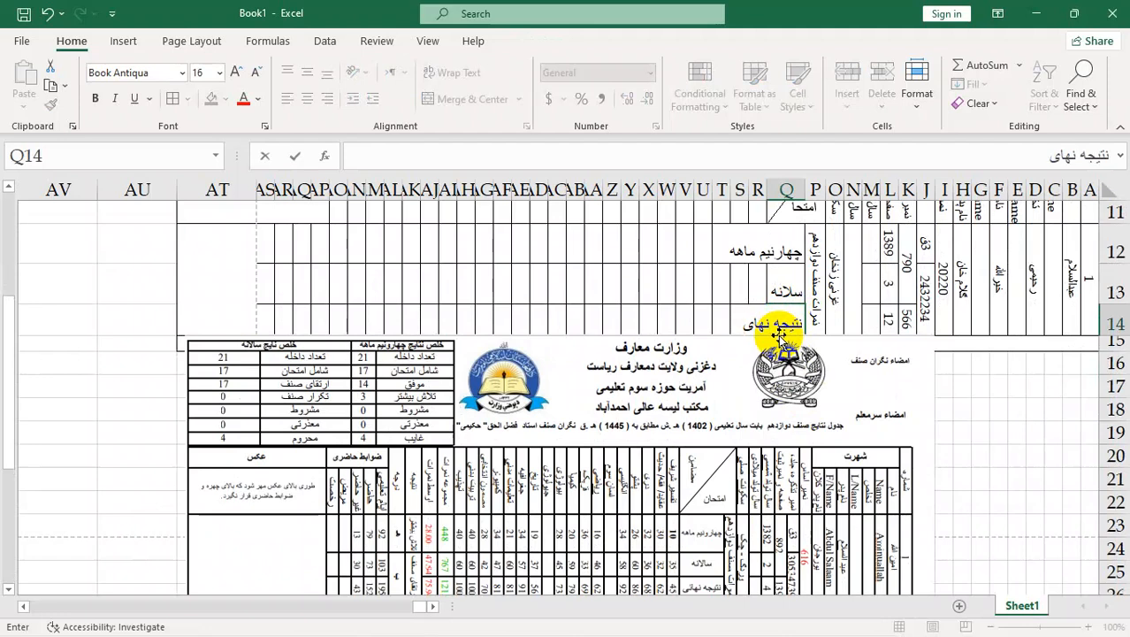
{"action": "type", "text": "ی"}
{"action": "key", "text": "Return"}
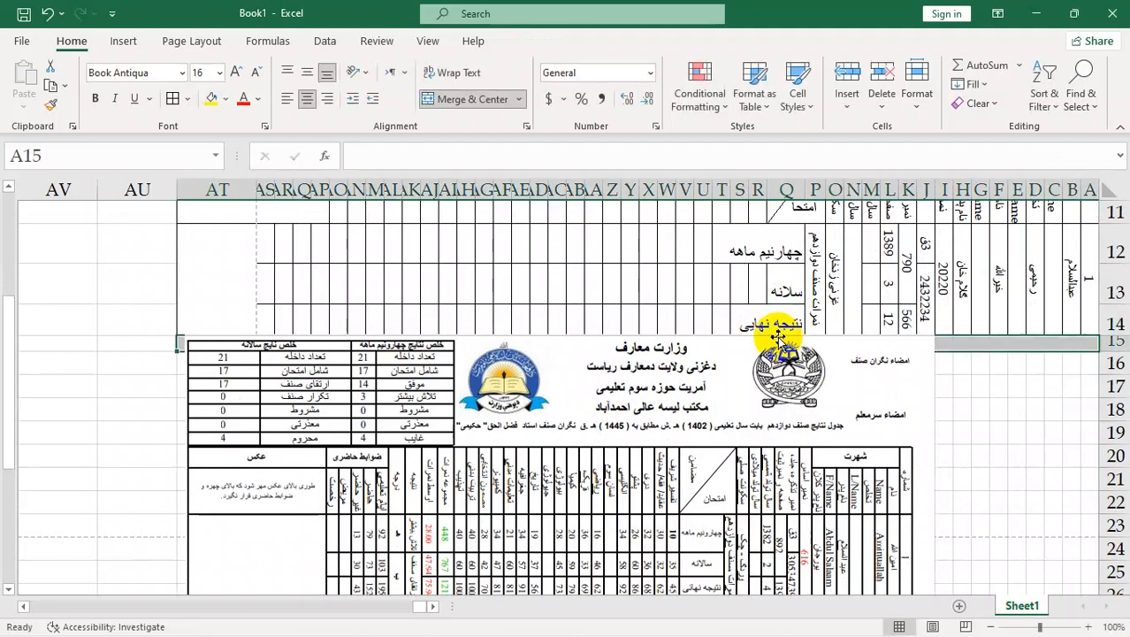
{"action": "left_click", "coordinate": [761, 234]}
{"action": "left_click", "coordinate": [778, 237]}
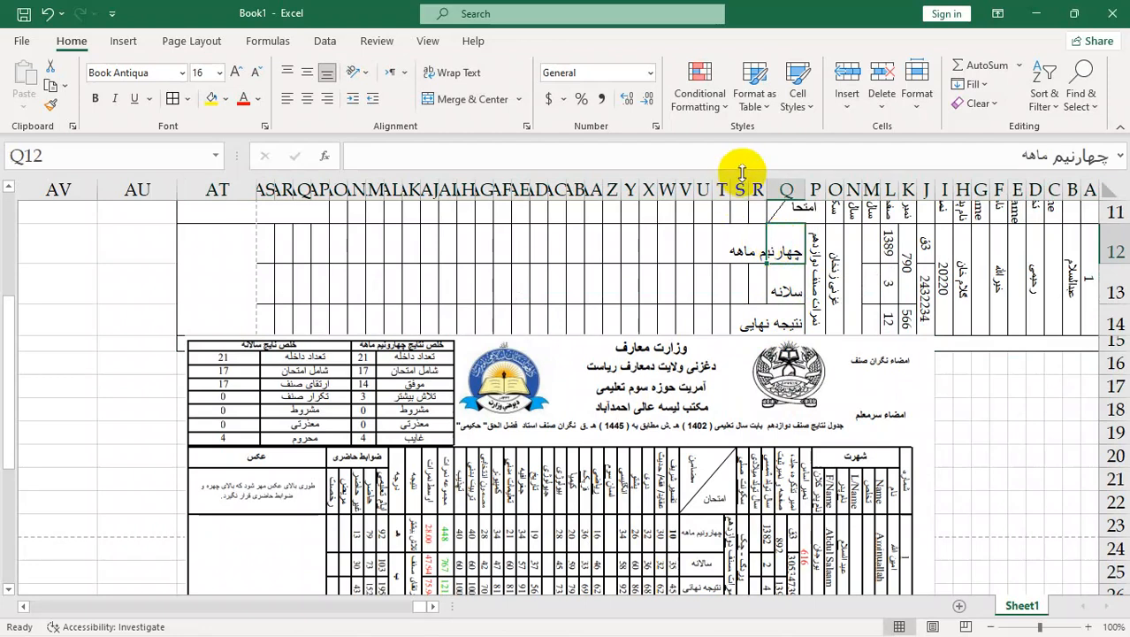
Widen column Q and centre the Q12:Q14 labels horizontally and vertically.
{"action": "left_click_drag", "start_coordinate": [766, 190], "coordinate": [750, 189]}
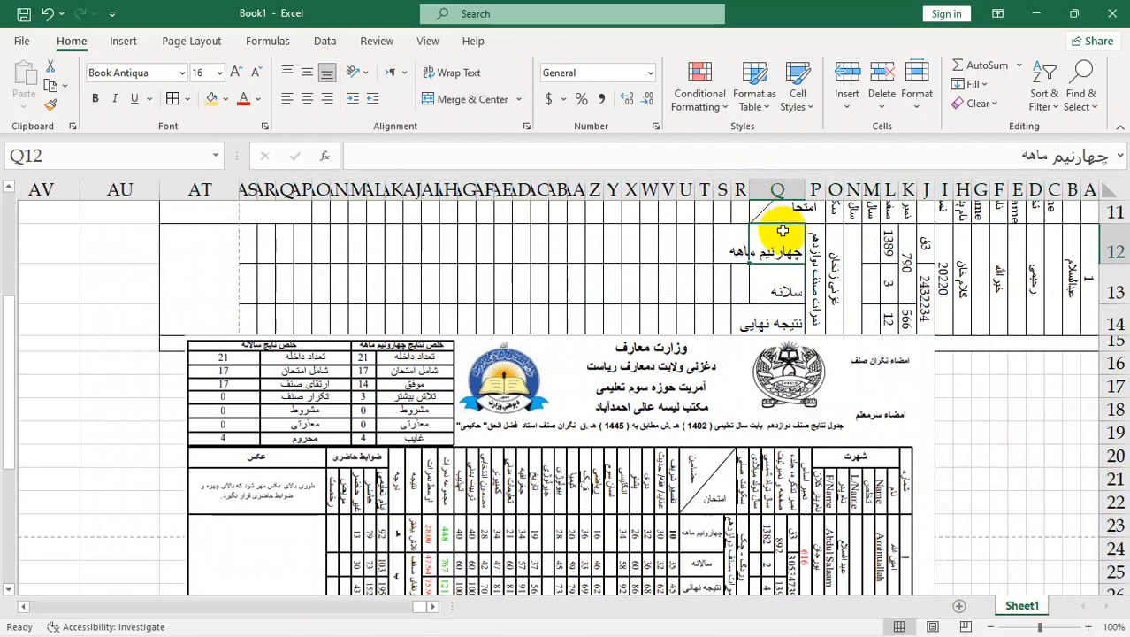
{"action": "left_click_drag", "start_coordinate": [760, 252], "coordinate": [775, 317]}
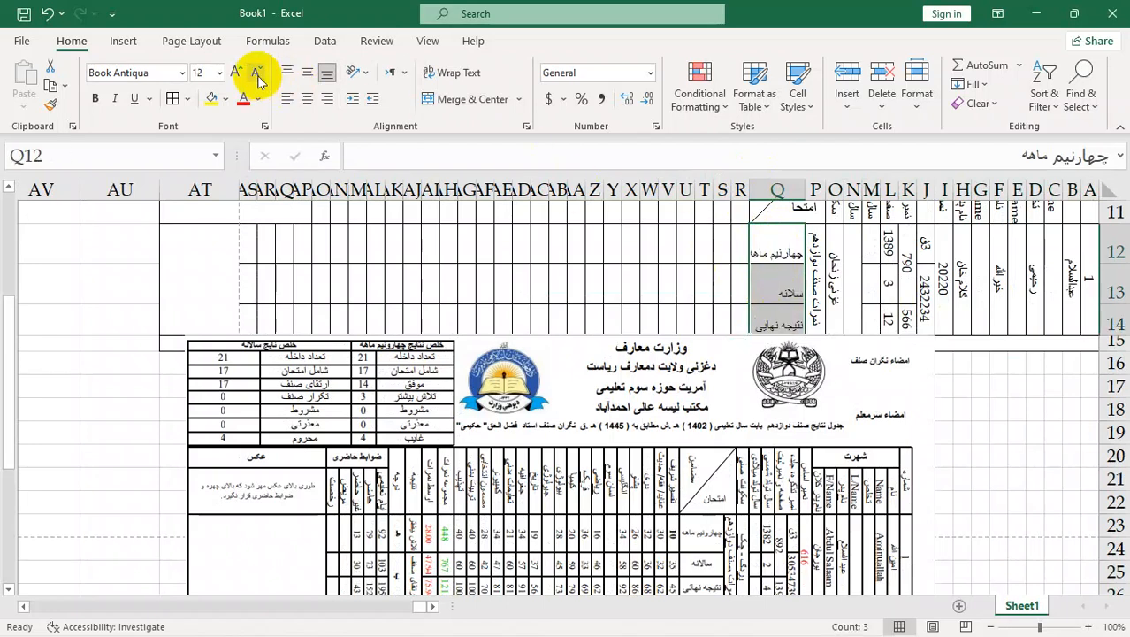
{"action": "left_click", "coordinate": [307, 98]}
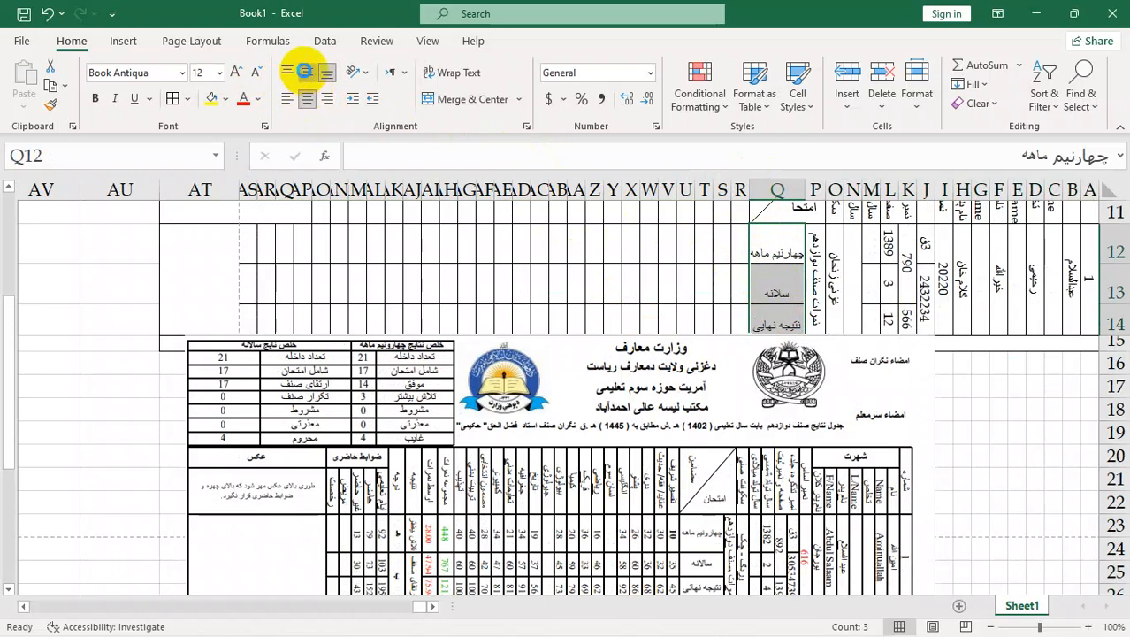
{"action": "left_click", "coordinate": [304, 71]}
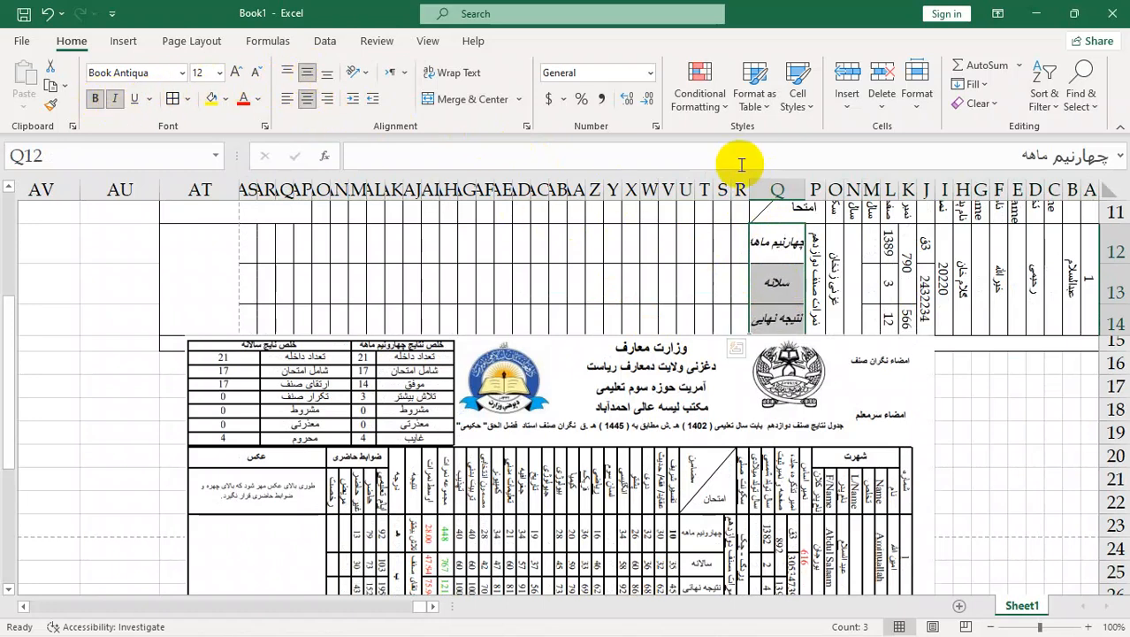
{"action": "left_click_drag", "start_coordinate": [749, 189], "coordinate": [744, 187]}
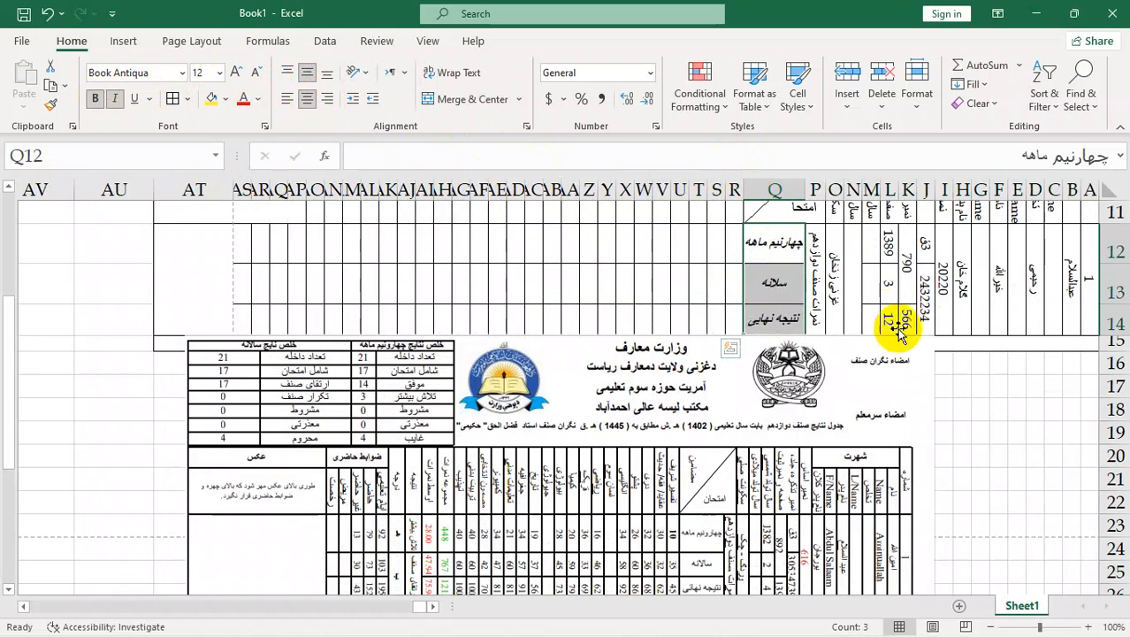
{"action": "left_click", "coordinate": [964, 384]}
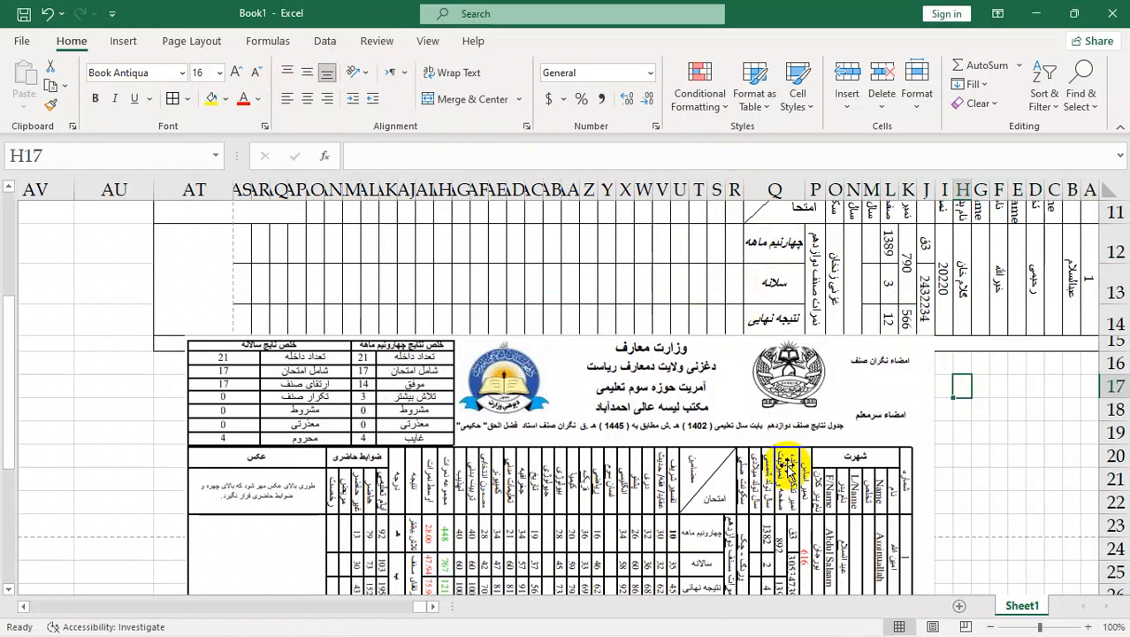
Correct the Q13 label to سالانه and nudge the reference picture down and right.
{"action": "left_click", "coordinate": [759, 284]}
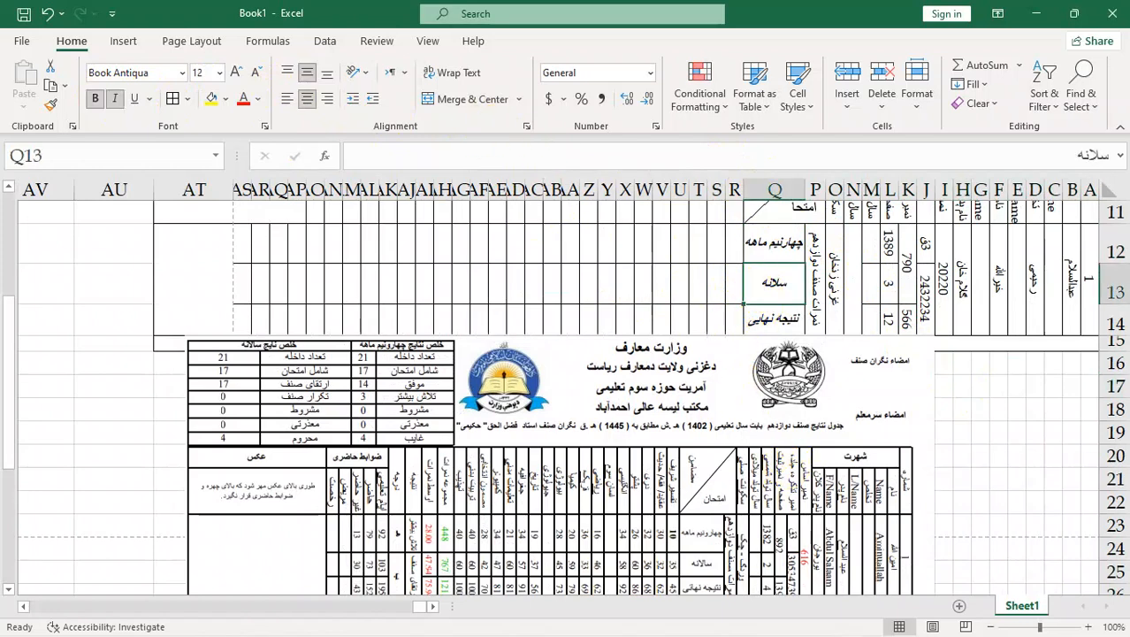
{"action": "key", "text": "F2"}
{"action": "type", "text": "ا"}
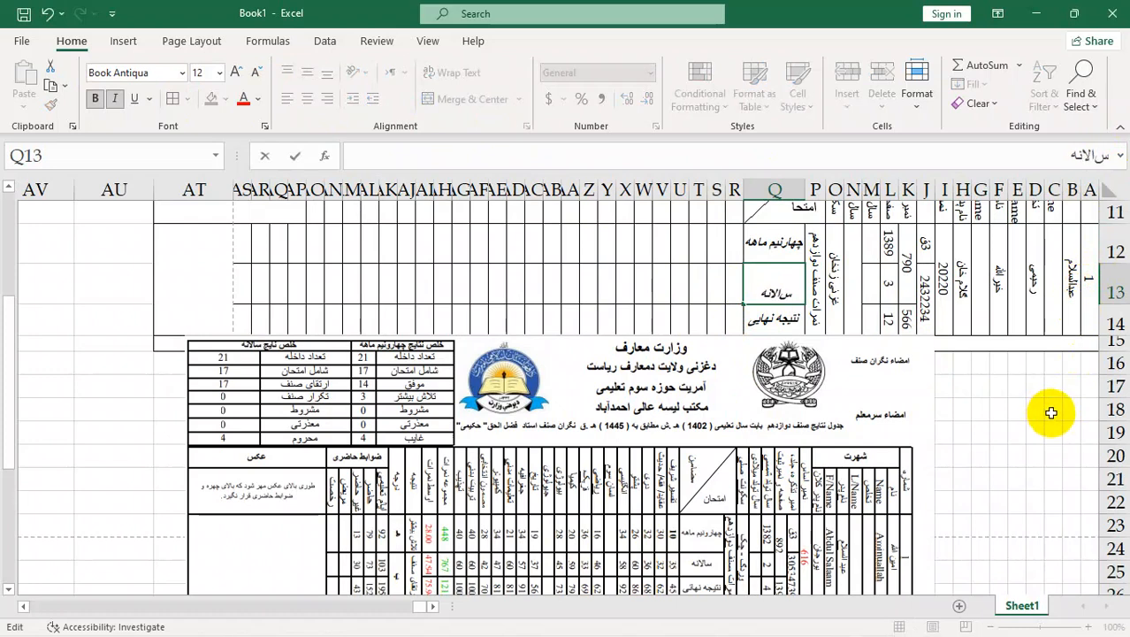
{"action": "left_click", "coordinate": [1002, 499]}
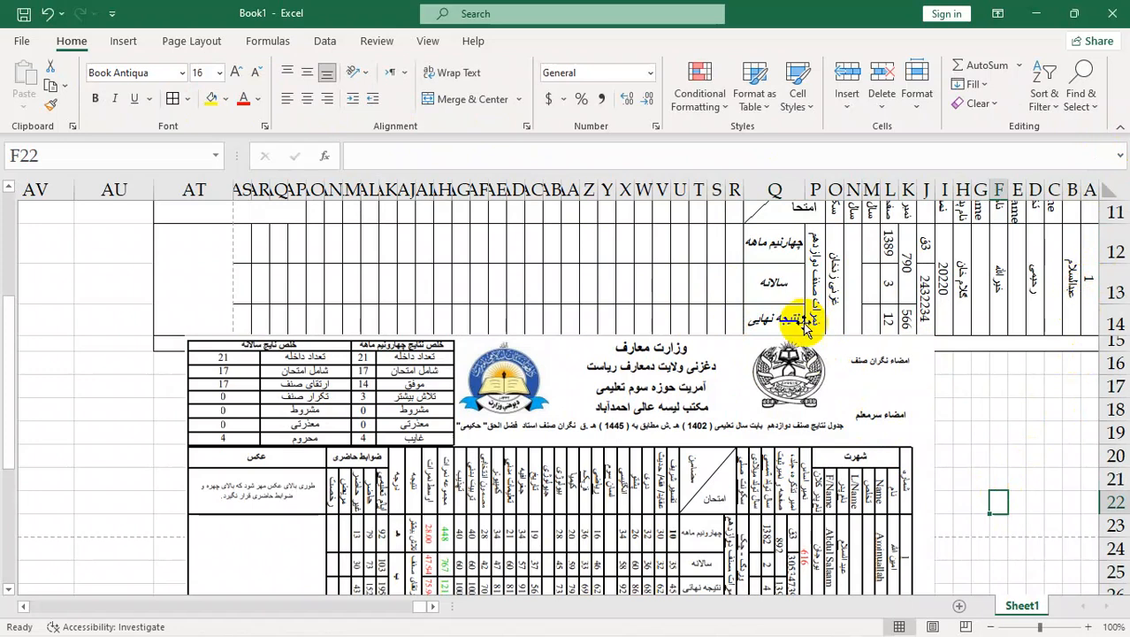
{"action": "left_click_drag", "start_coordinate": [762, 408], "coordinate": [794, 438]}
{"action": "left_click", "coordinate": [735, 324]}
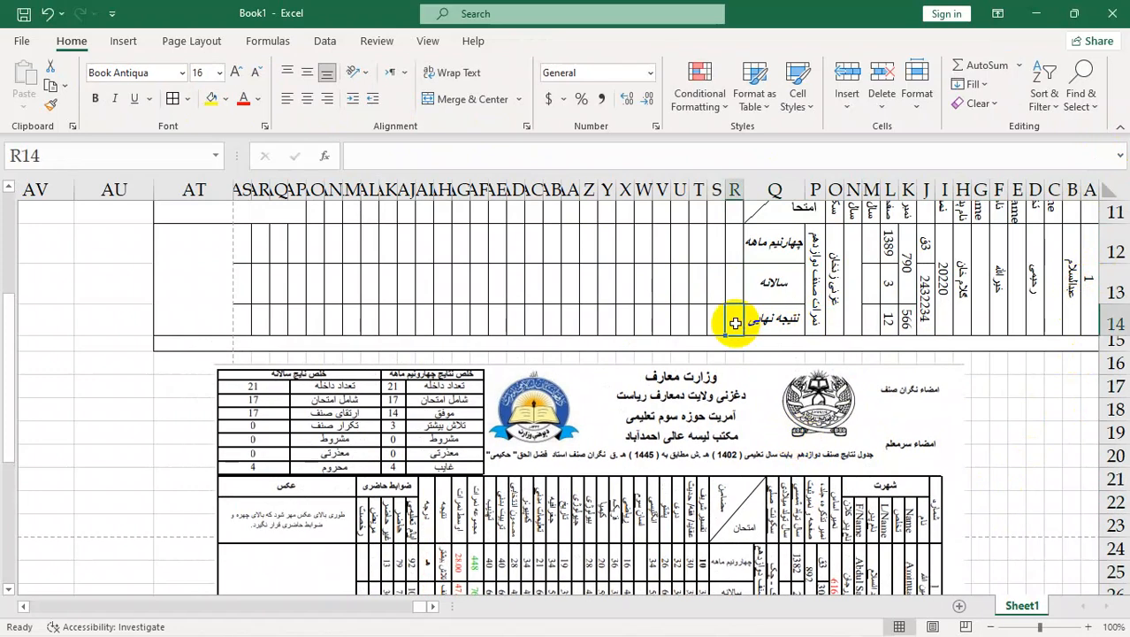
Set the score cells beside the labels to Rotate Text Down.
{"action": "left_click_drag", "start_coordinate": [731, 239], "coordinate": [249, 318]}
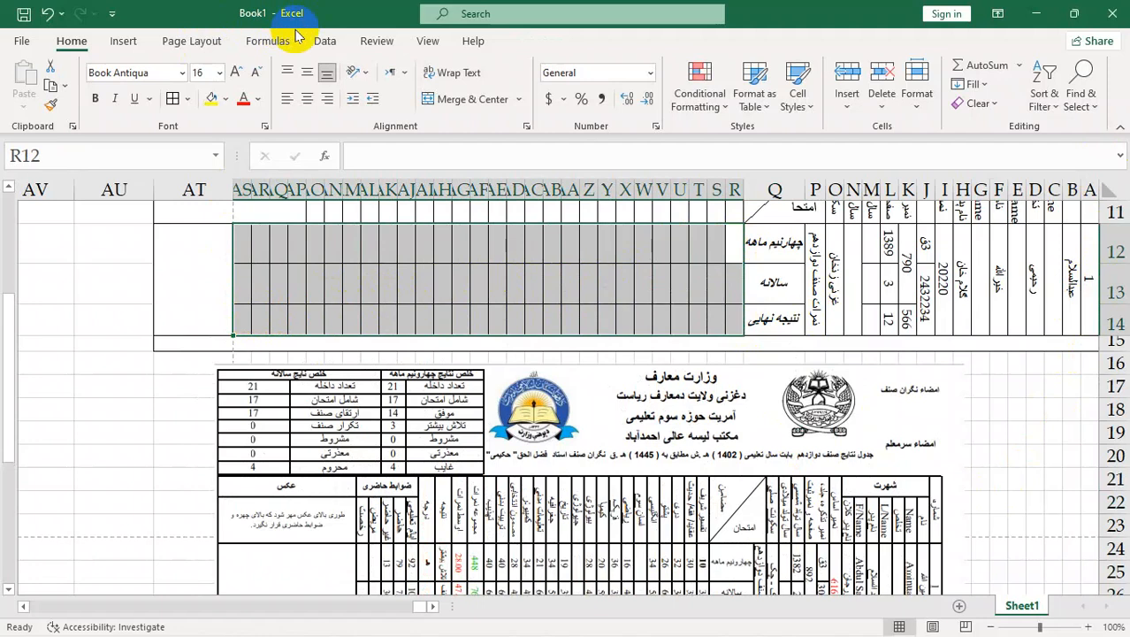
{"action": "left_click", "coordinate": [361, 75]}
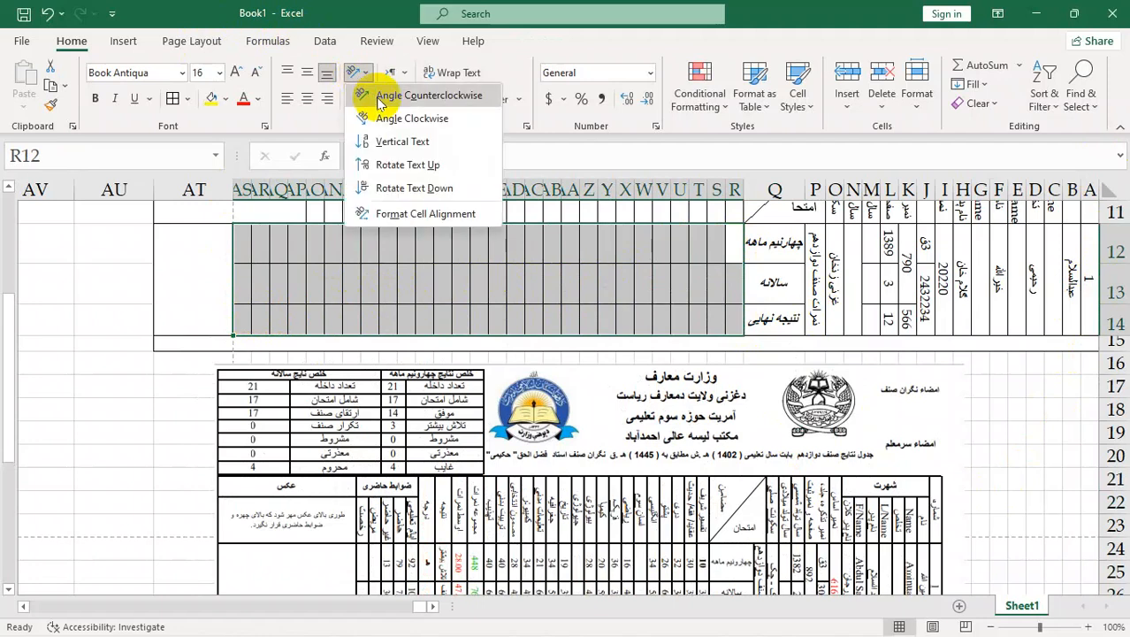
{"action": "left_click", "coordinate": [419, 188]}
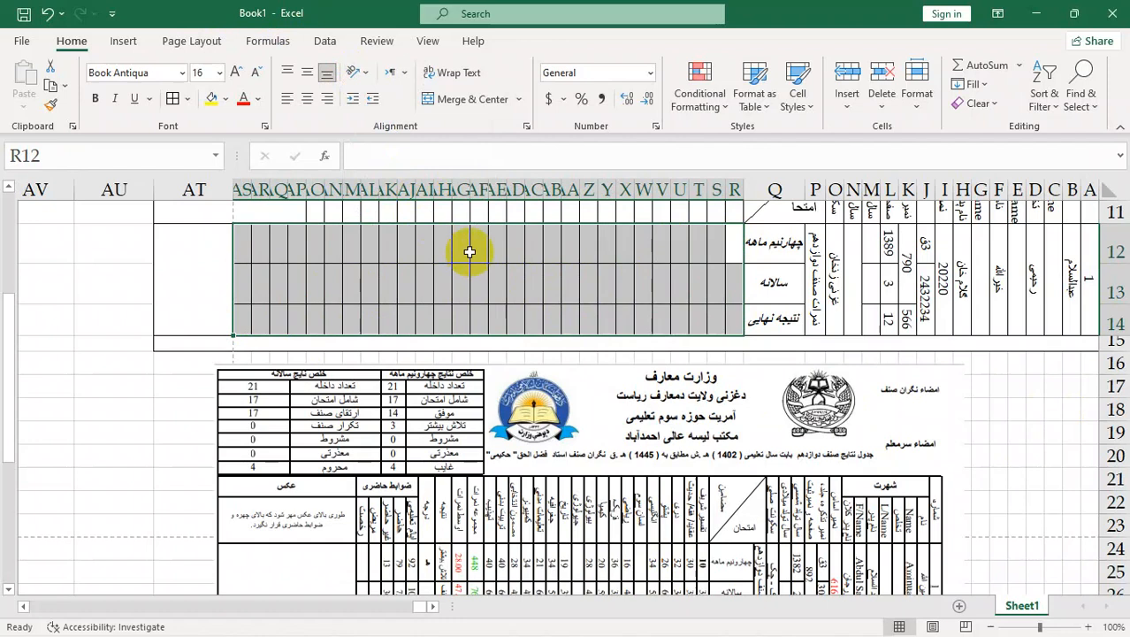
Enter the scores 23, 23, 34 and 56 in R12:U12.
{"action": "left_click", "coordinate": [735, 252]}
{"action": "left_click", "coordinate": [736, 252]}
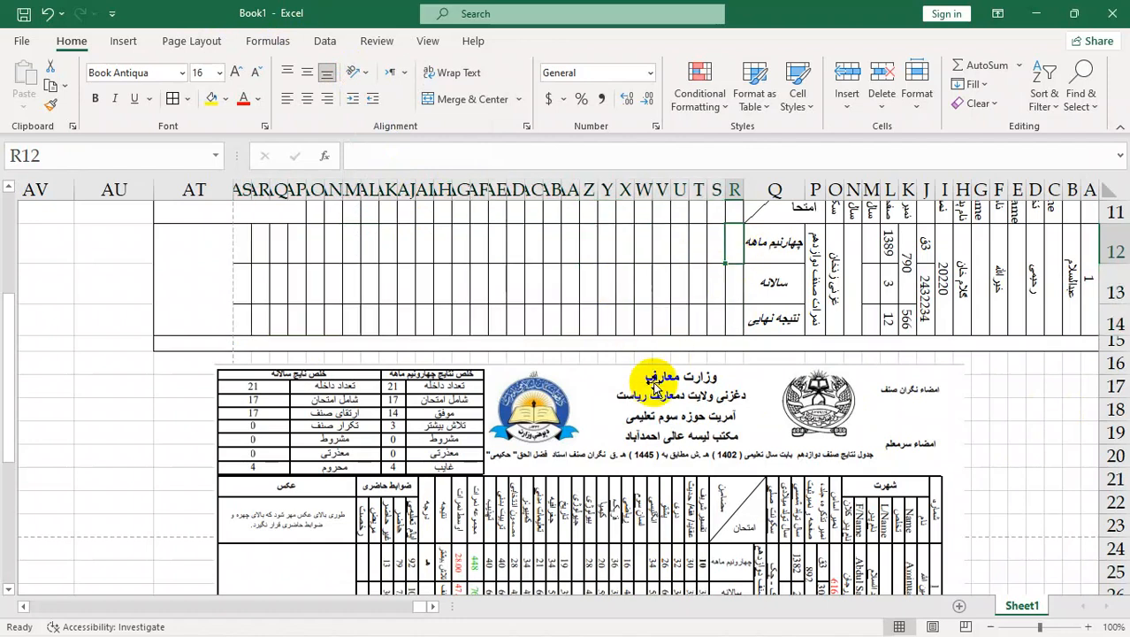
{"action": "type", "text": "۷۸"}
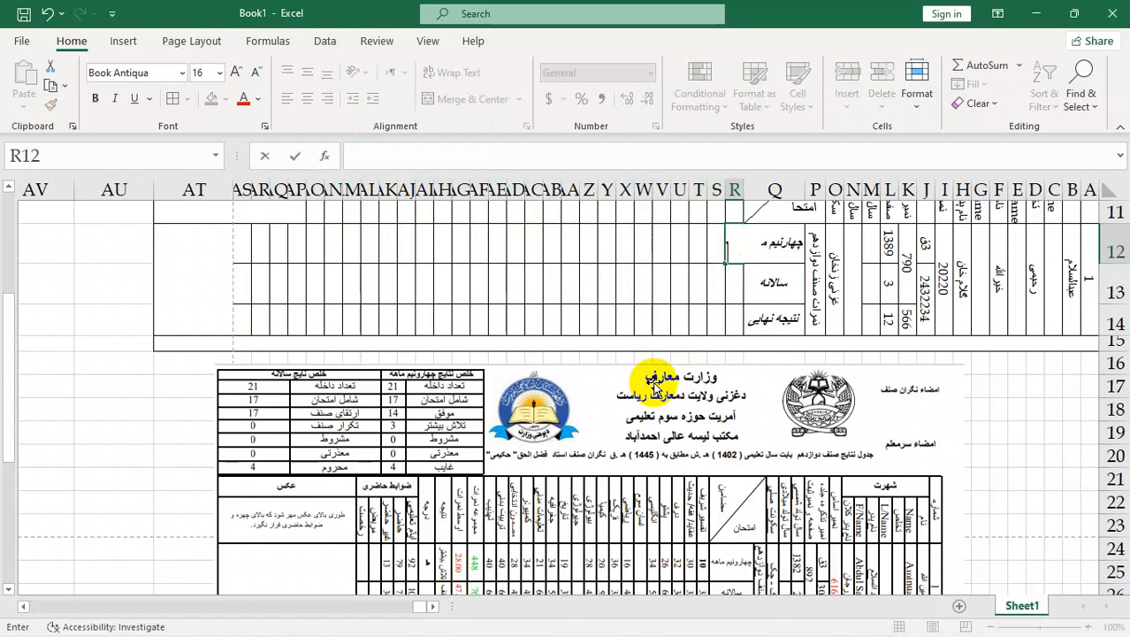
{"action": "type", "text": "23"}
{"action": "key", "text": "Return"}
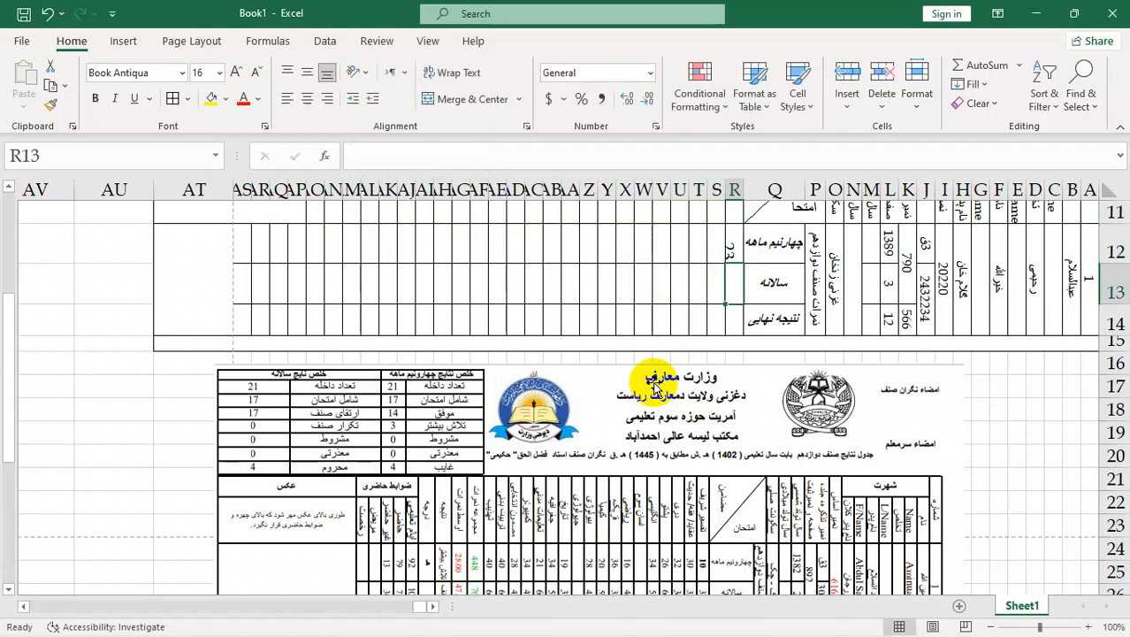
{"action": "key", "text": "Up"}
{"action": "key", "text": "Left"}
{"action": "type", "text": "23"}
{"action": "key", "text": "Tab"}
{"action": "type", "text": "34"}
{"action": "key", "text": "Return"}
{"action": "key", "text": "Left"}
{"action": "key", "text": "Up"}
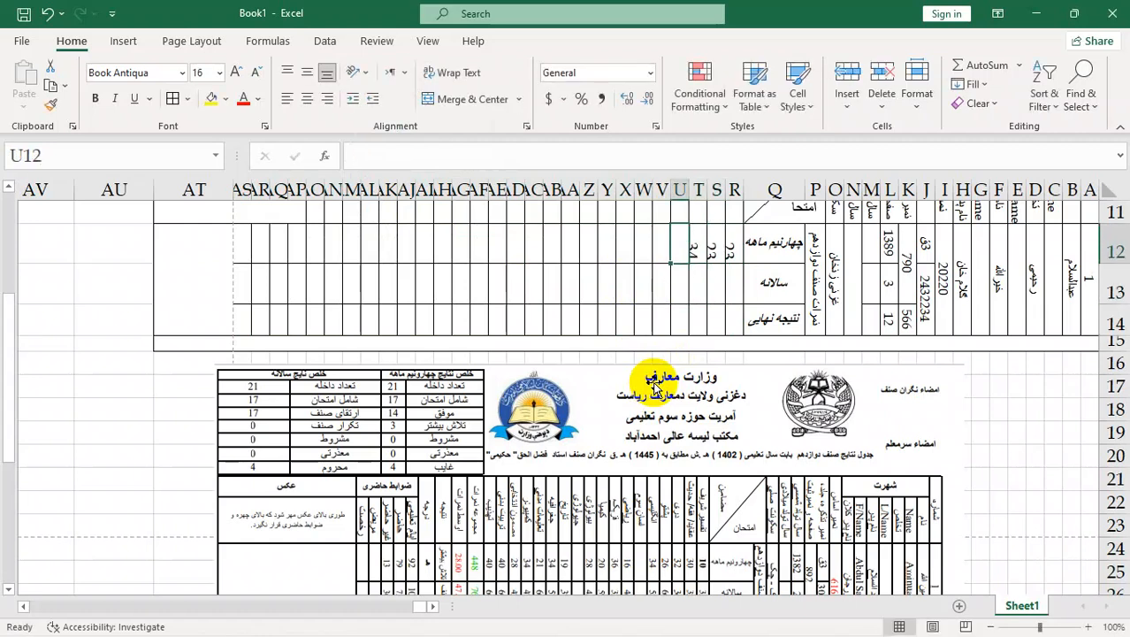
{"action": "type", "text": "56"}
{"action": "left_click", "coordinate": [625, 283]}
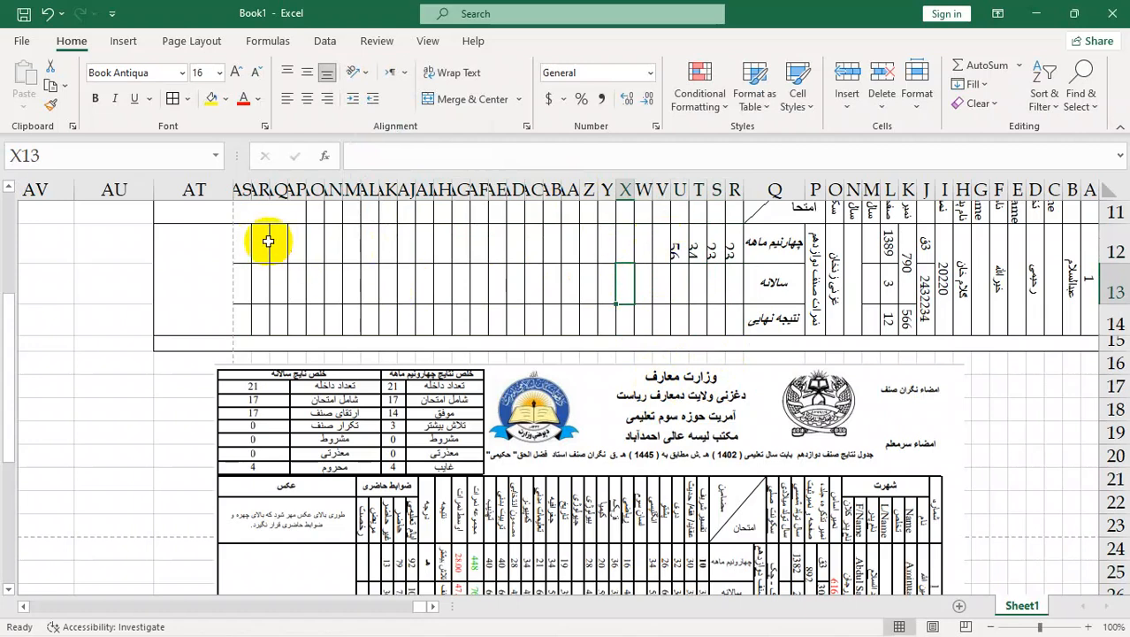
Centre the R12:AS14 score block both ways and reduce its font to 14.
{"action": "left_click_drag", "start_coordinate": [250, 245], "coordinate": [728, 310]}
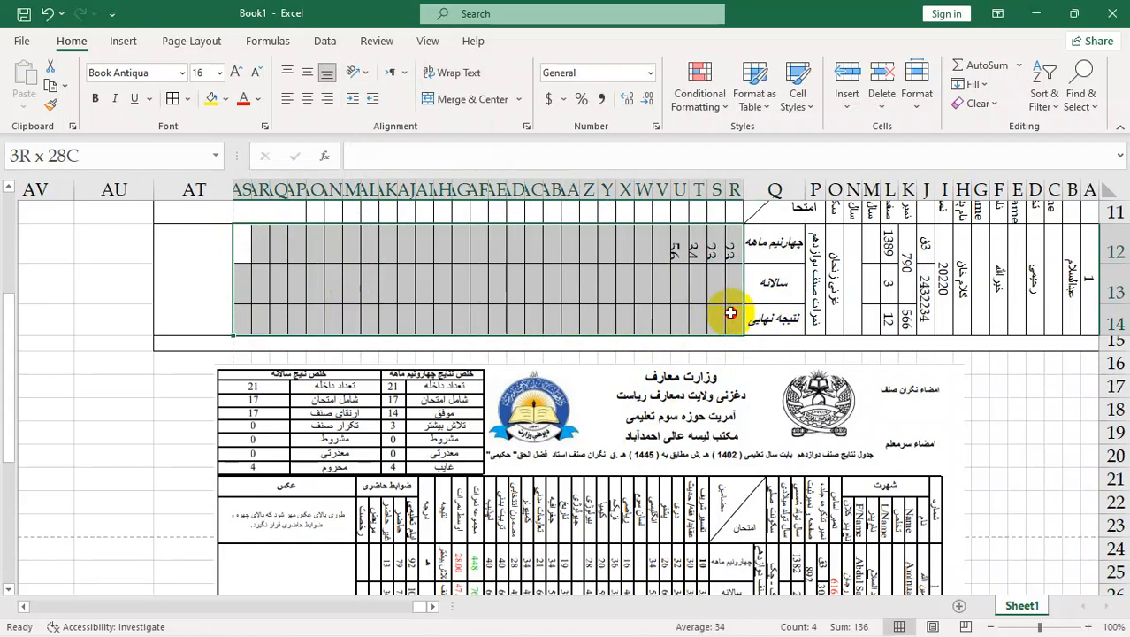
{"action": "left_click", "coordinate": [306, 98]}
{"action": "left_click", "coordinate": [307, 72]}
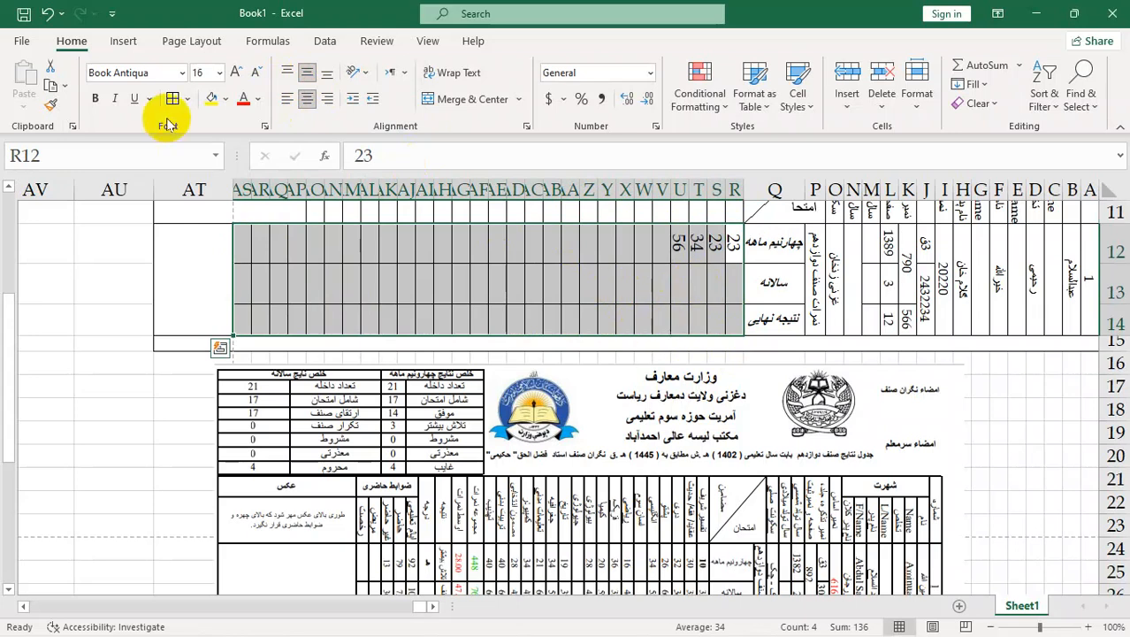
{"action": "left_click", "coordinate": [256, 74]}
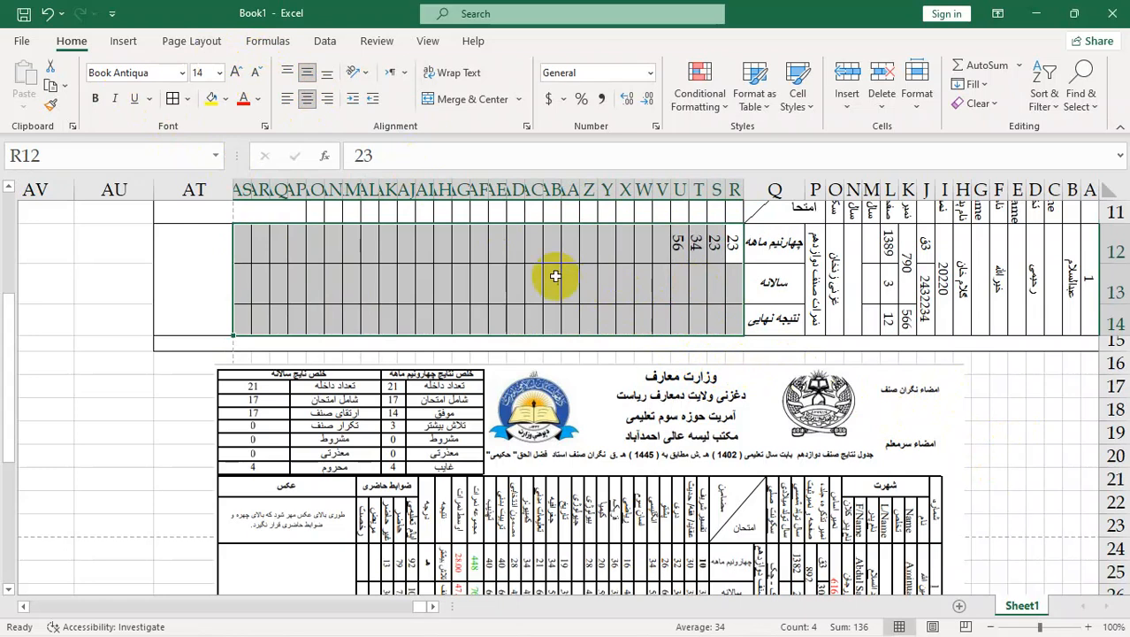
Enter the header ضوابط حاضری in the merged attendance cell AK9.
{"action": "scroll", "coordinate": [508, 318], "scroll_direction": "up", "scroll_amount": 2}
{"action": "scroll", "coordinate": [436, 307], "scroll_direction": "up", "scroll_amount": 1}
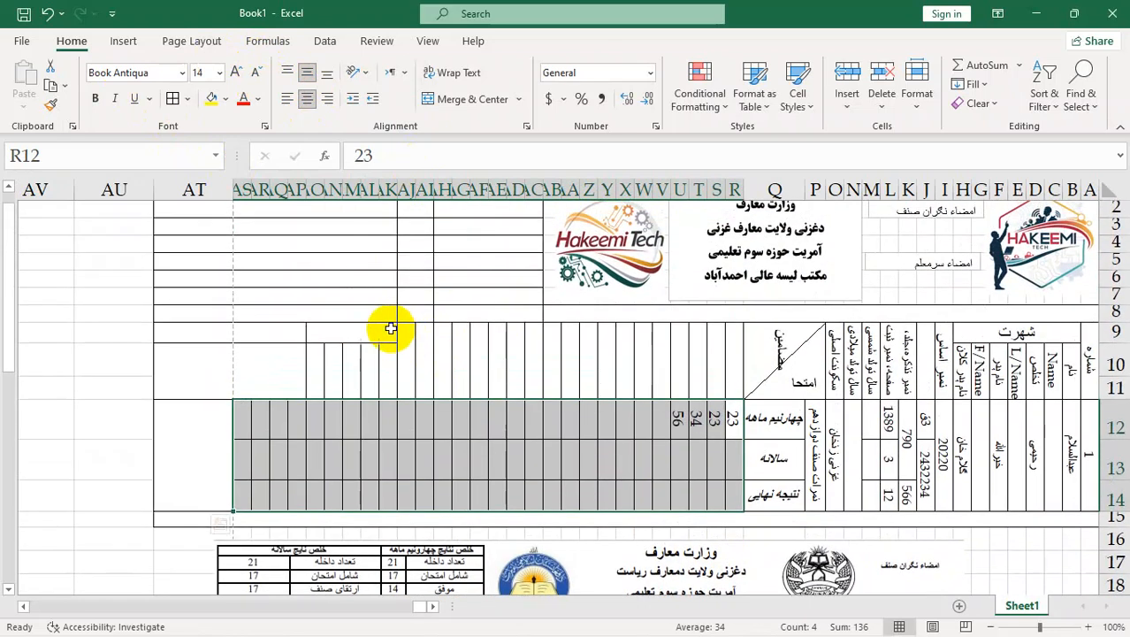
{"action": "scroll", "coordinate": [419, 399], "scroll_direction": "down", "scroll_amount": 4}
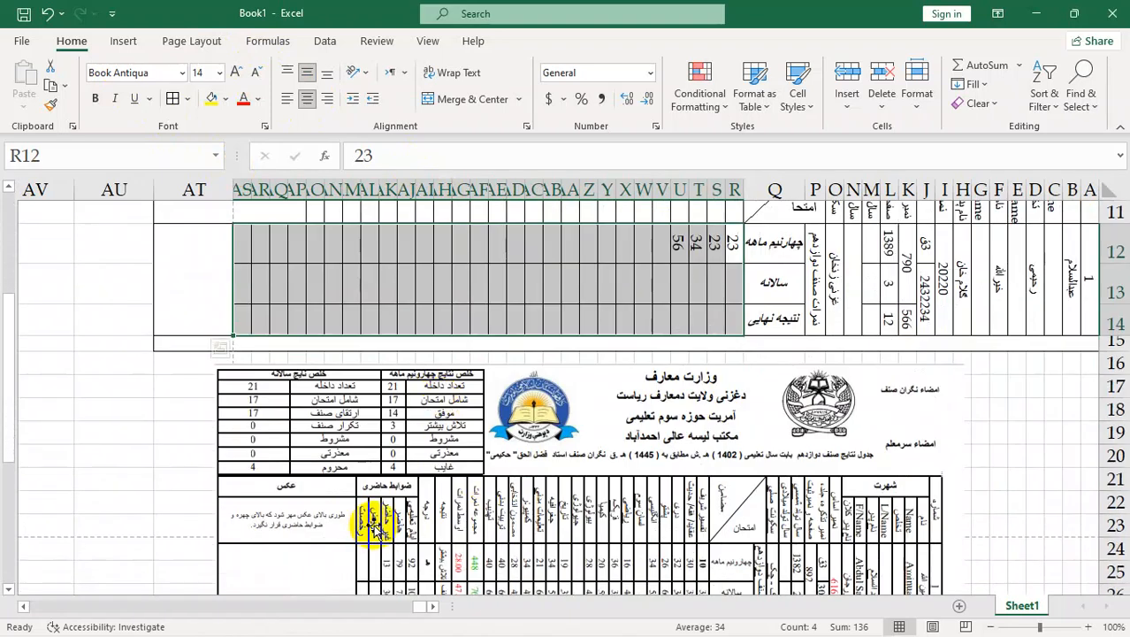
{"action": "scroll", "coordinate": [411, 443], "scroll_direction": "up", "scroll_amount": 3}
{"action": "left_click_drag", "start_coordinate": [439, 484], "coordinate": [417, 411]}
{"action": "scroll", "coordinate": [428, 419], "scroll_direction": "up", "scroll_amount": 2}
{"action": "scroll", "coordinate": [424, 498], "scroll_direction": "down", "scroll_amount": 1}
{"action": "scroll", "coordinate": [425, 500], "scroll_direction": "down", "scroll_amount": 1}
{"action": "left_click", "coordinate": [337, 281]}
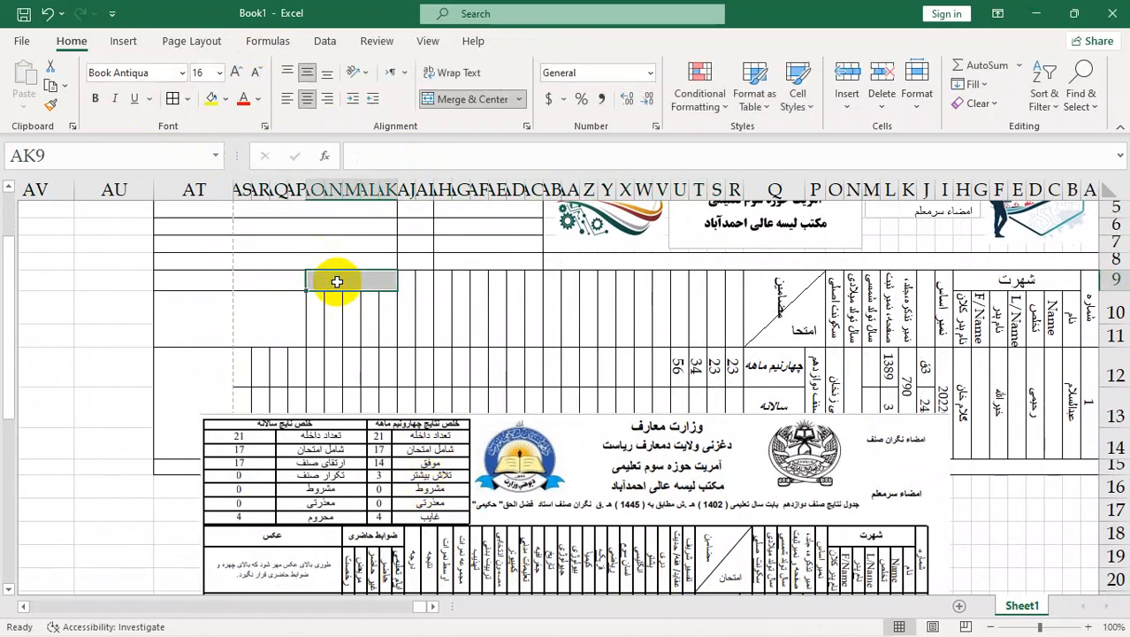
{"action": "type", "text": "w"}
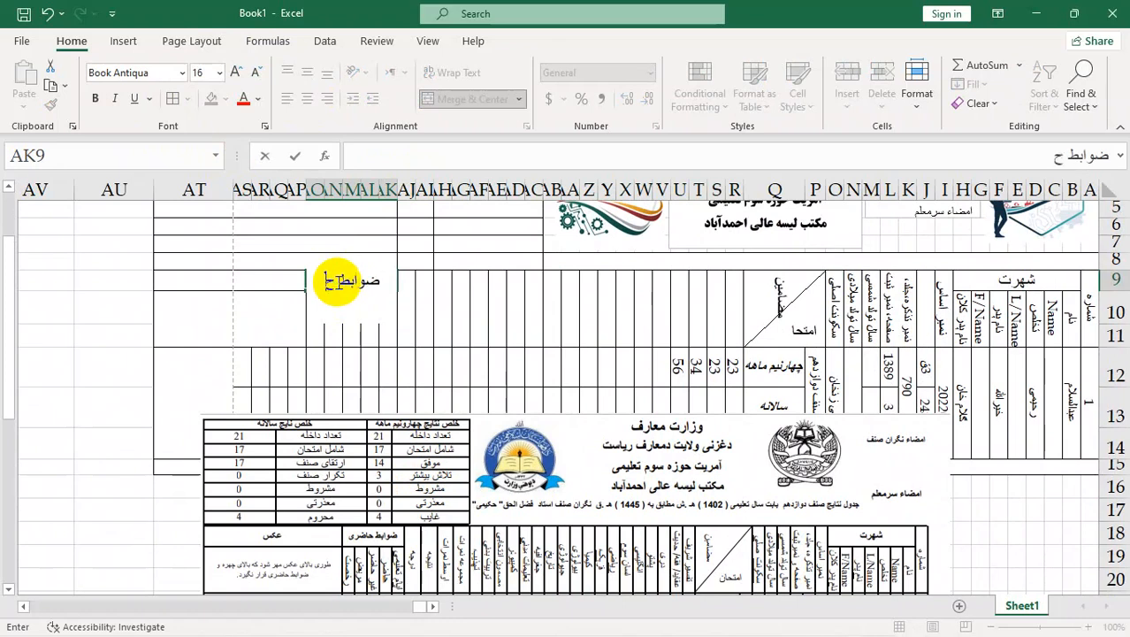
{"action": "type", "text": "وابط حاضری"}
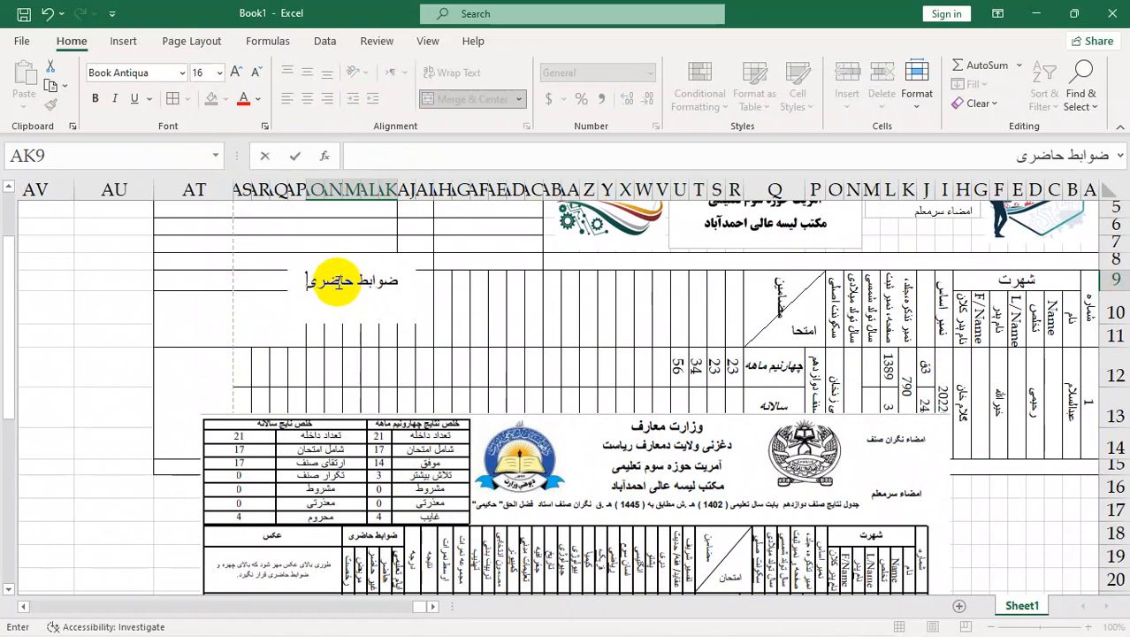
{"action": "key", "text": "Return"}
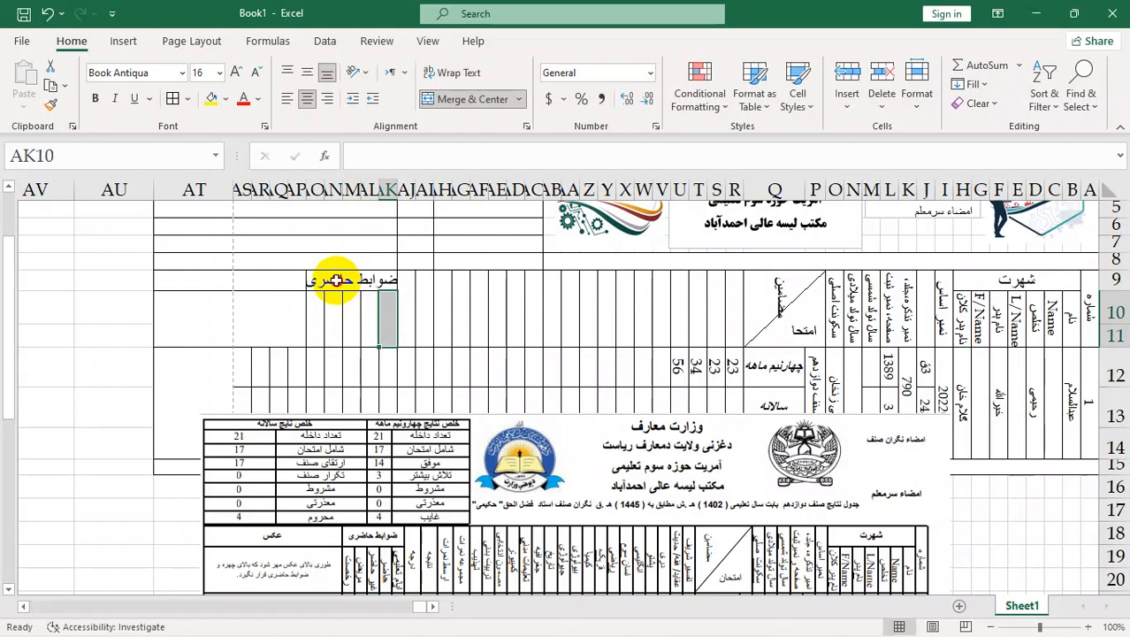
Set the ضوابط حاضری header's font size to 16.
{"action": "left_click", "coordinate": [336, 279]}
{"action": "left_click", "coordinate": [254, 71]}
{"action": "left_click", "coordinate": [402, 338]}
{"action": "left_click", "coordinate": [343, 283]}
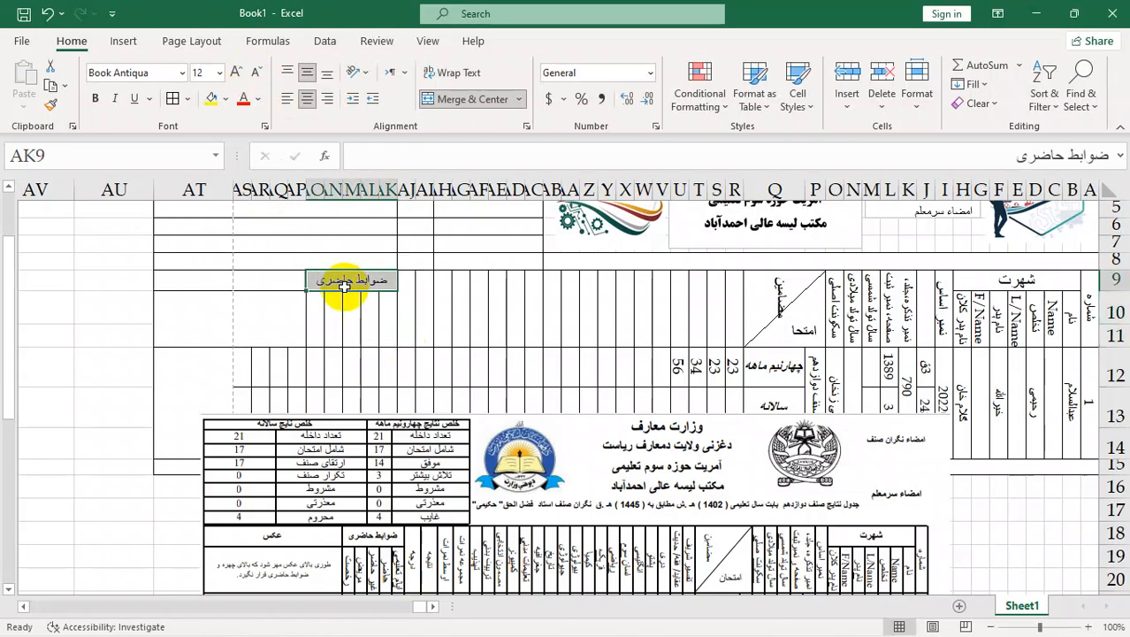
{"action": "left_click", "coordinate": [235, 73]}
{"action": "left_click", "coordinate": [235, 73]}
Enter the photo header عکس in AP9, correcting the first misspelled try.
{"action": "left_click", "coordinate": [278, 282]}
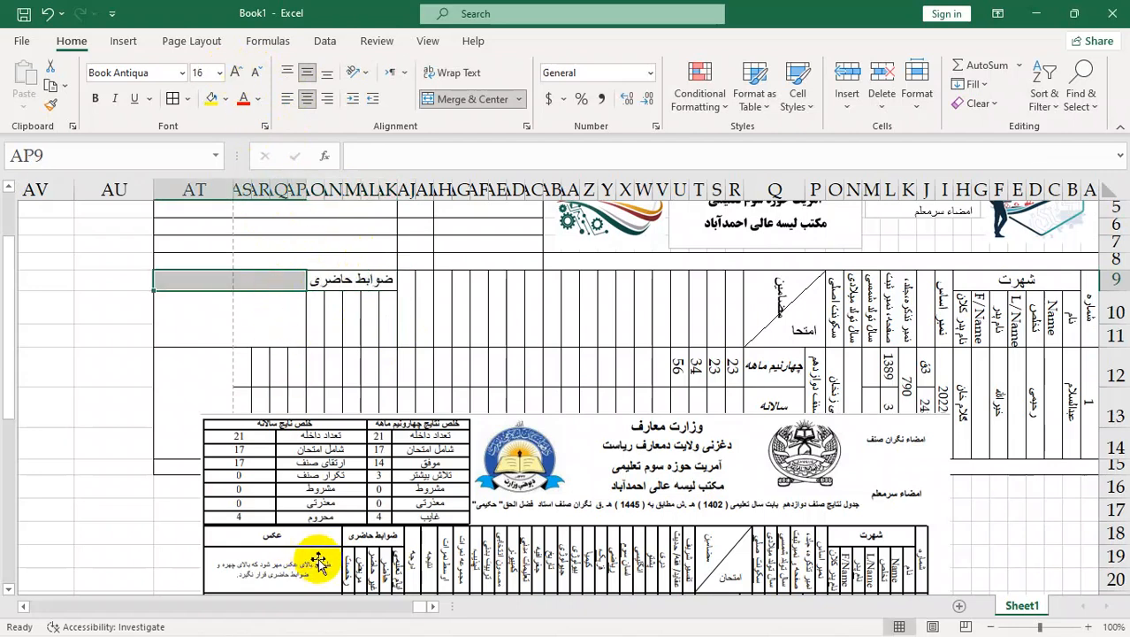
{"action": "type", "text": "هکس"}
{"action": "key", "text": "Return"}
{"action": "key", "text": "Up"}
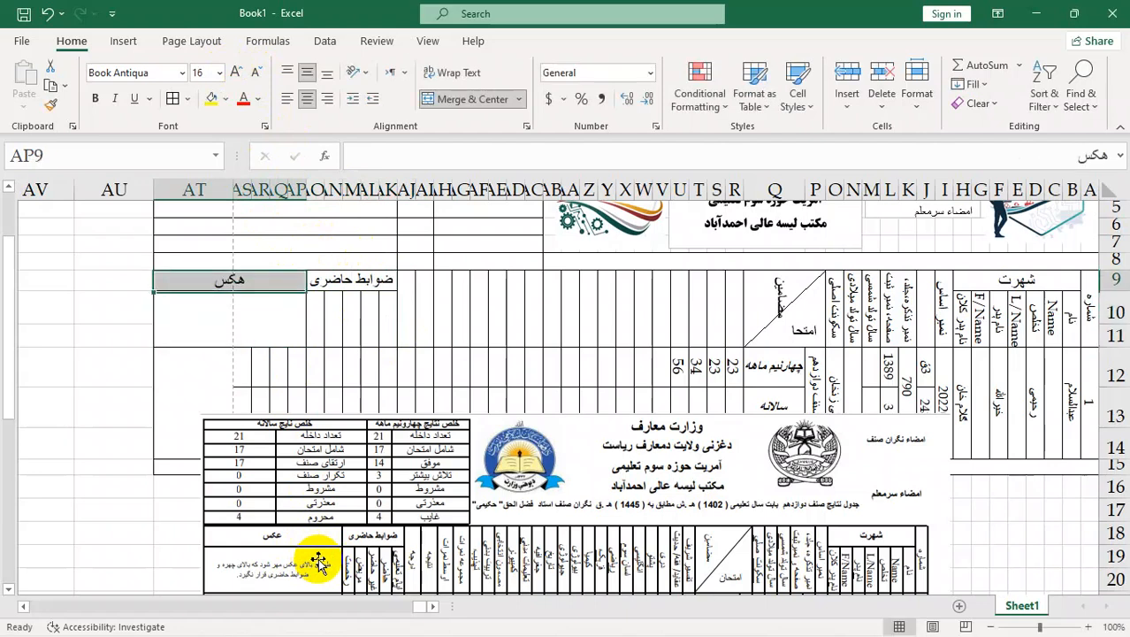
{"action": "type", "text": "عکس"}
{"action": "key", "text": "Return"}
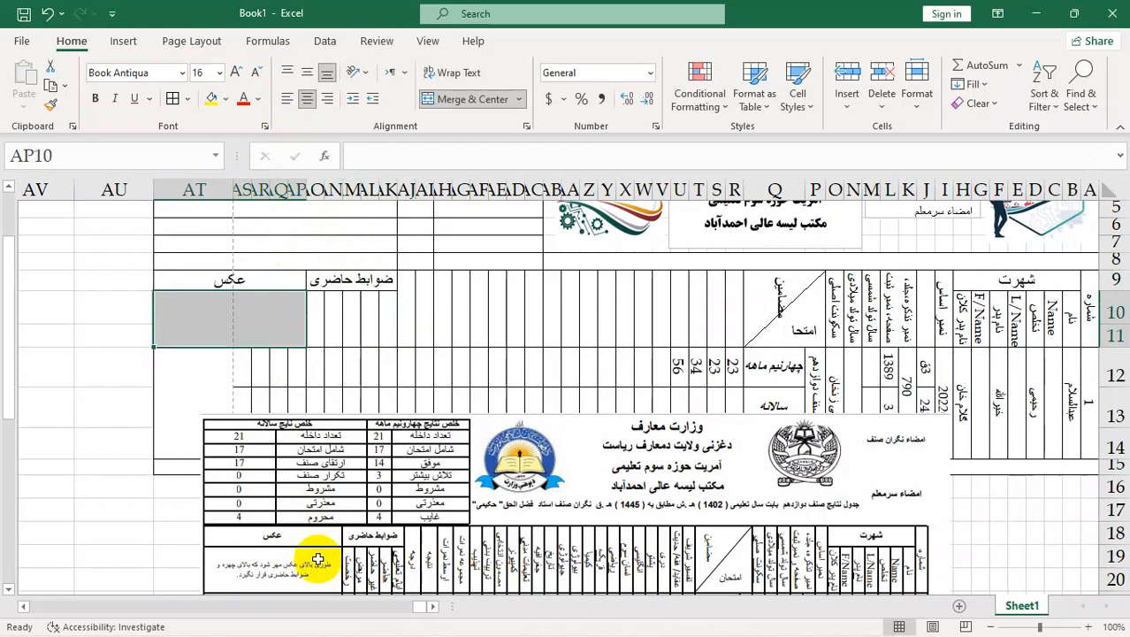
{"action": "left_click", "coordinate": [390, 312]}
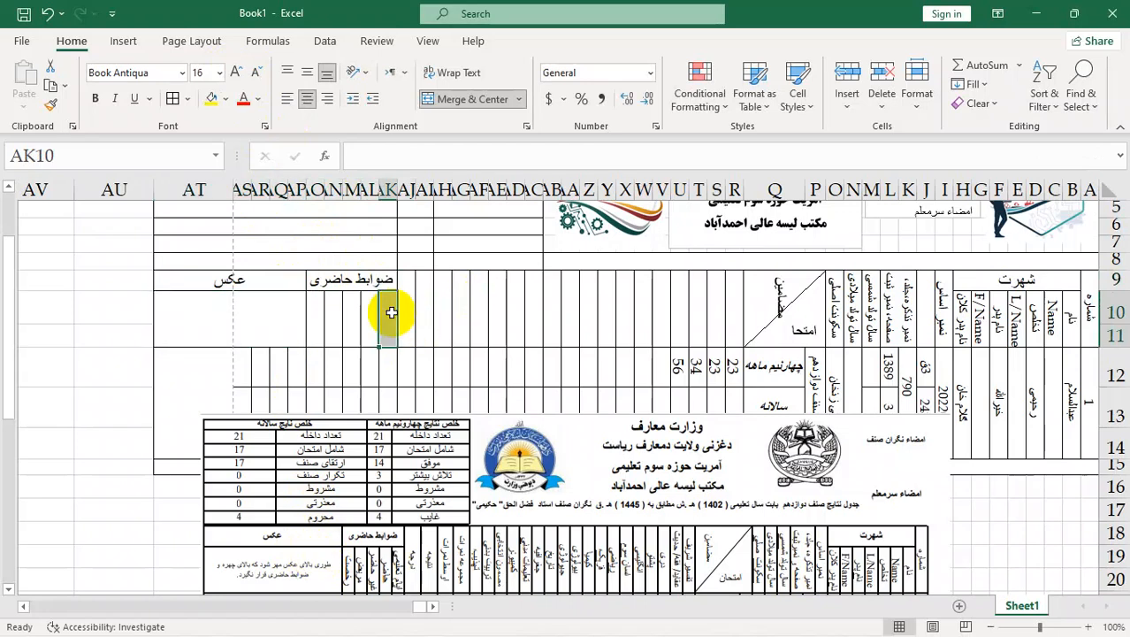
Type the labels ایام تعلیمی, حاضر, غیرحاضر, مریض and رخصت across AK10:AO10.
{"action": "type", "text": "ا"}
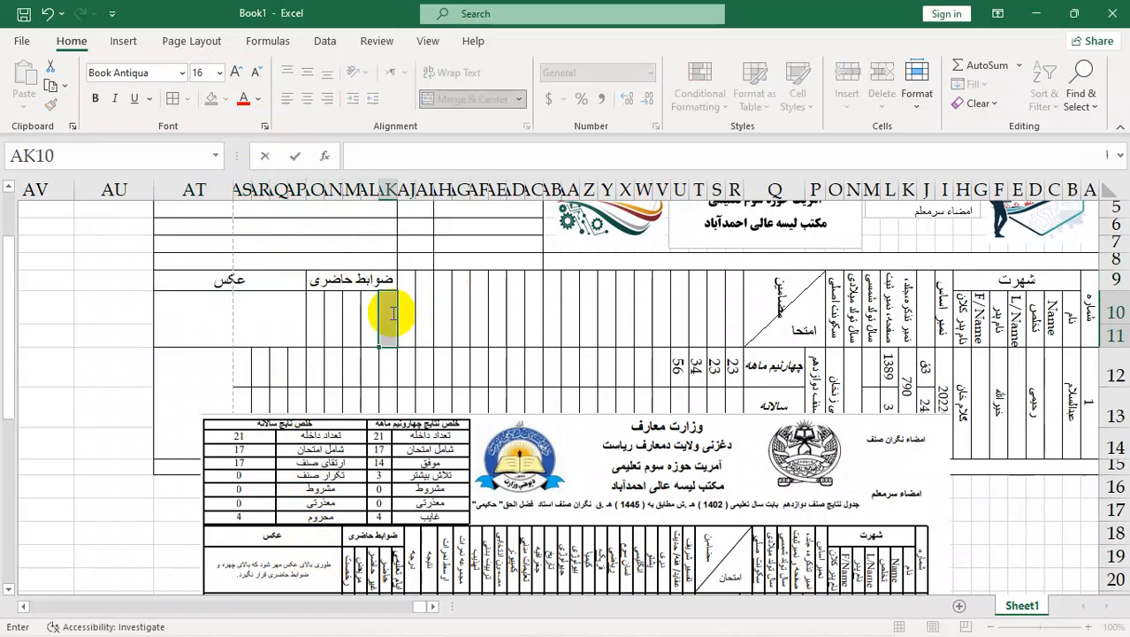
{"action": "type", "text": "یام تعلمی"}
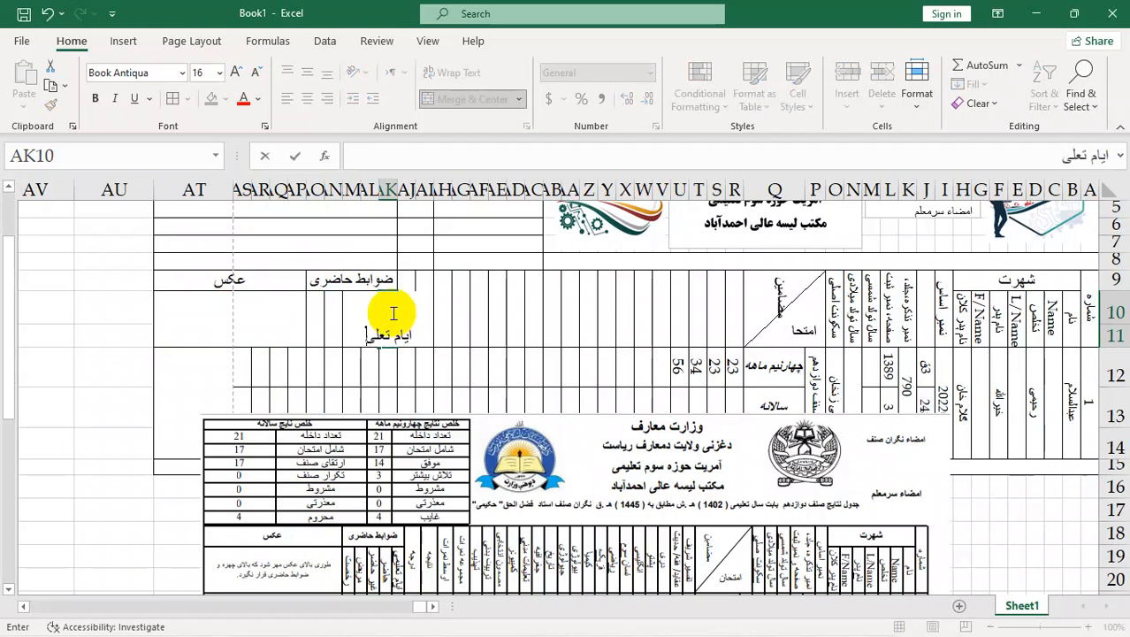
{"action": "key", "text": "Tab"}
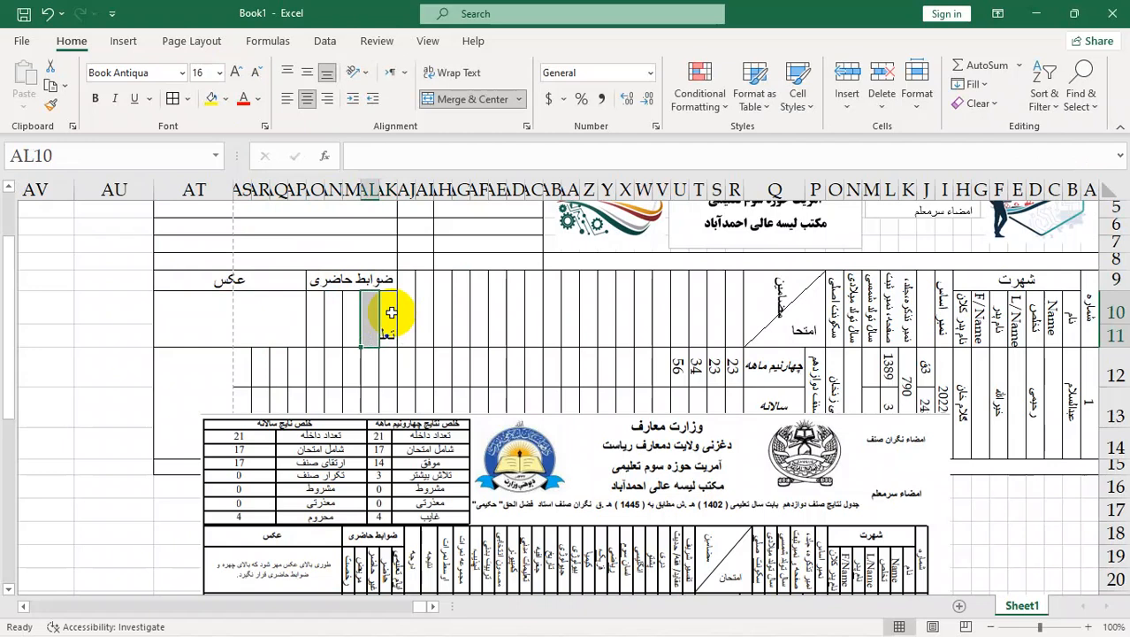
{"action": "type", "text": "حاص"}
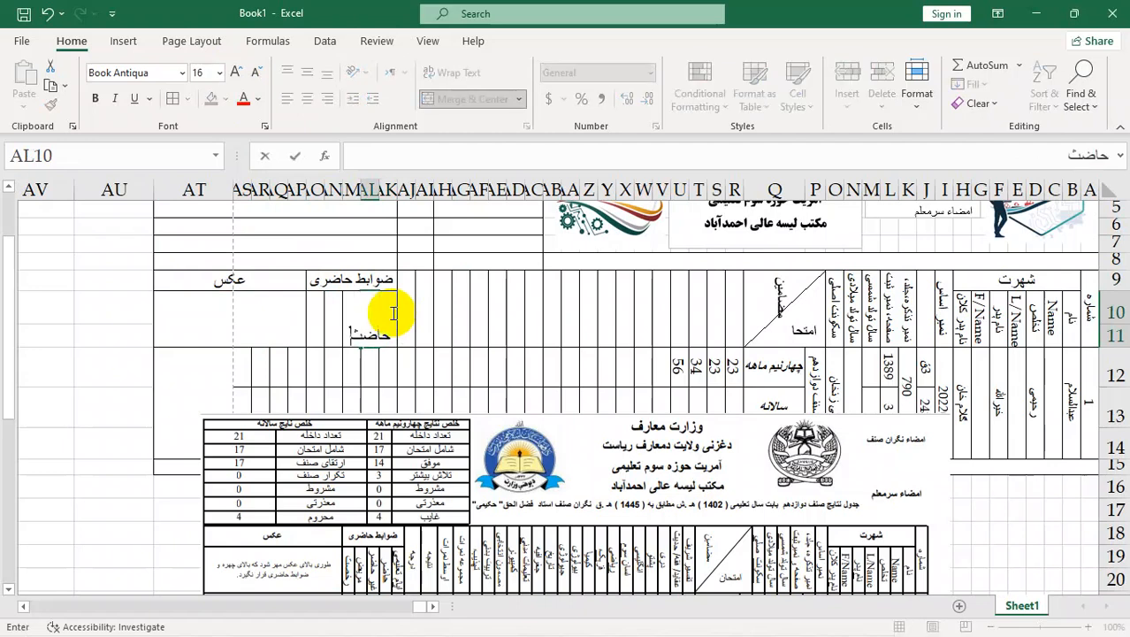
{"action": "type", "text": "ر"}
{"action": "key", "text": "Tab"}
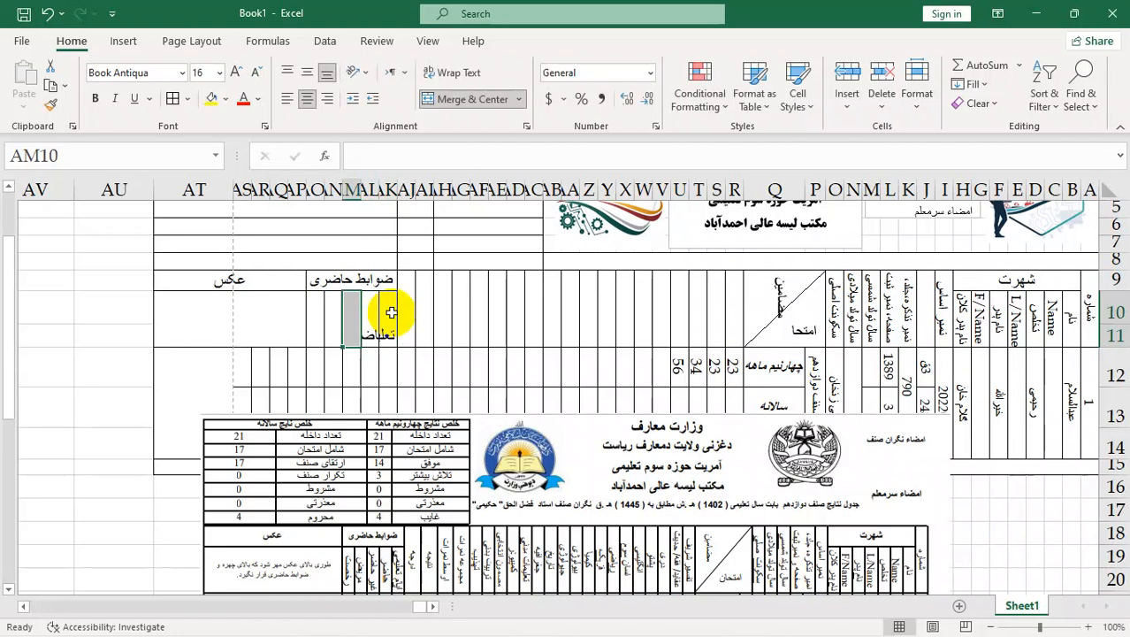
{"action": "type", "text": "غزی"}
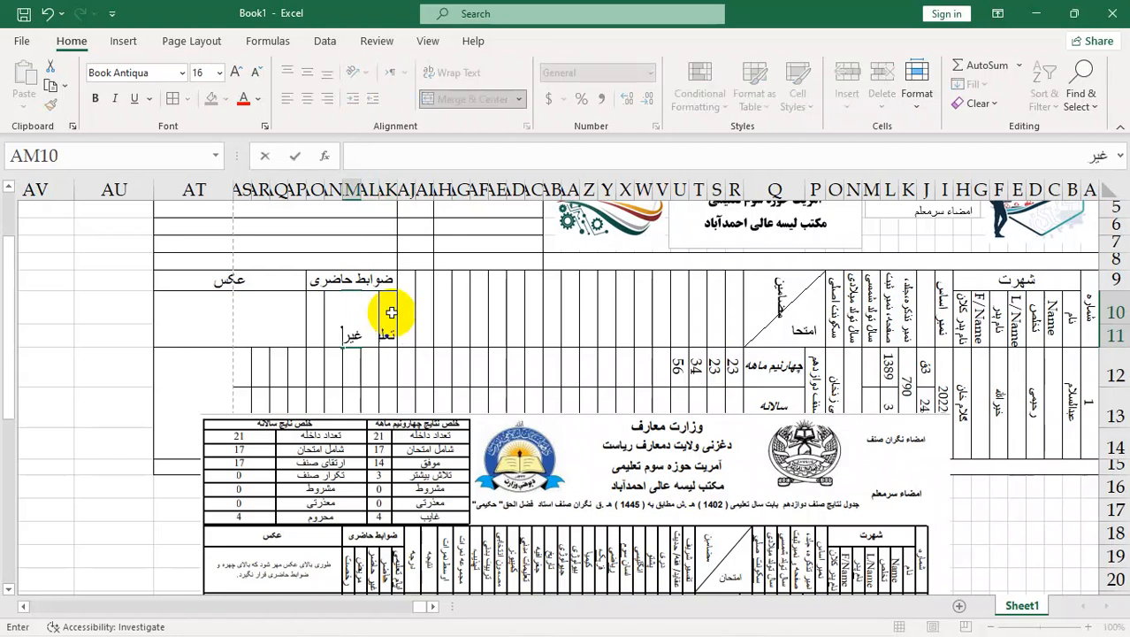
{"action": "type", "text": "حاص"}
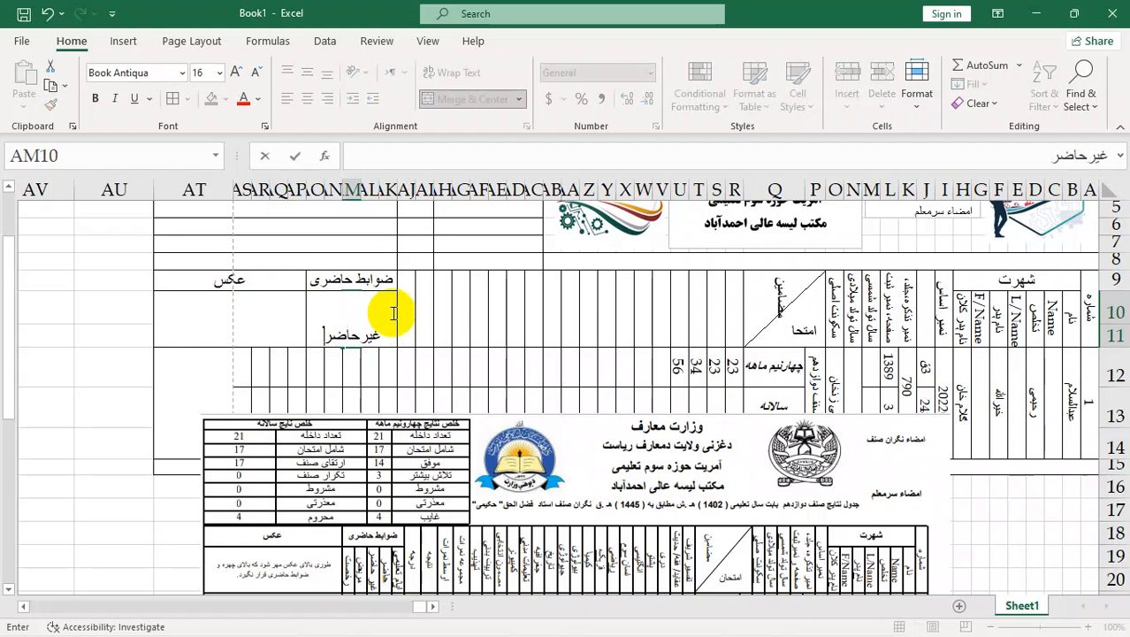
{"action": "key", "text": "Tab"}
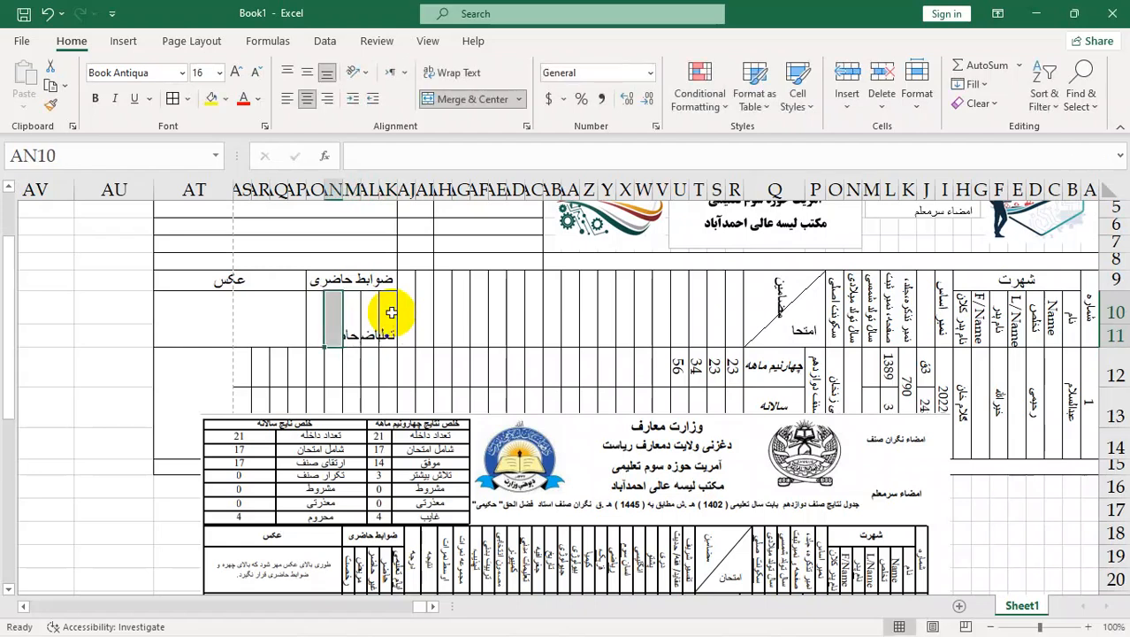
{"action": "type", "text": "مریض"}
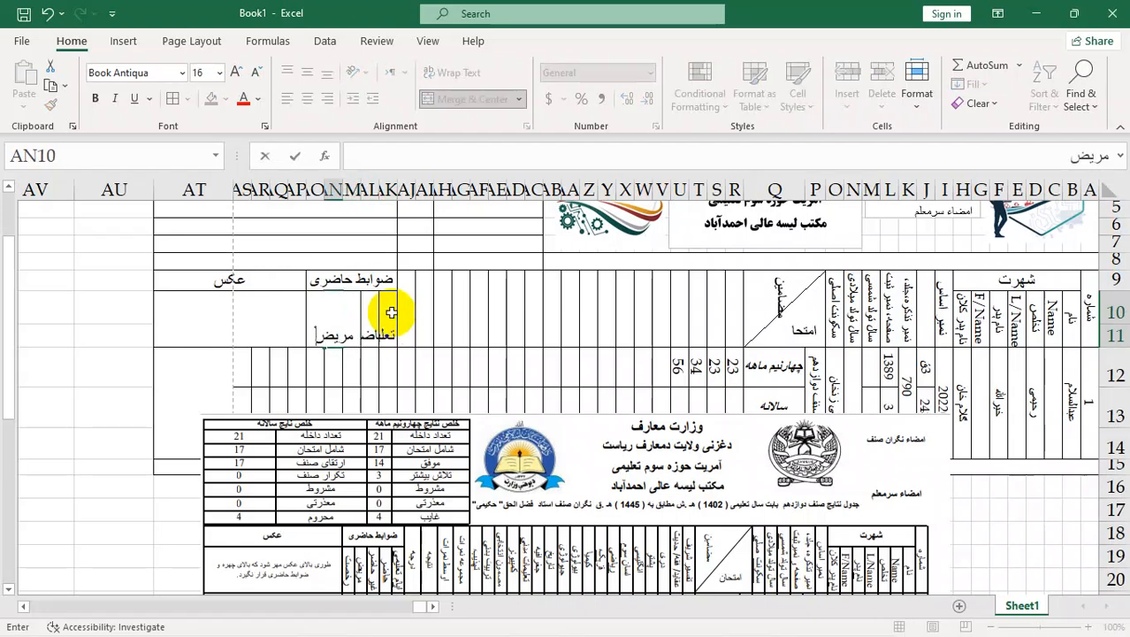
{"action": "key", "text": "Tab"}
{"action": "type", "text": "رخ"}
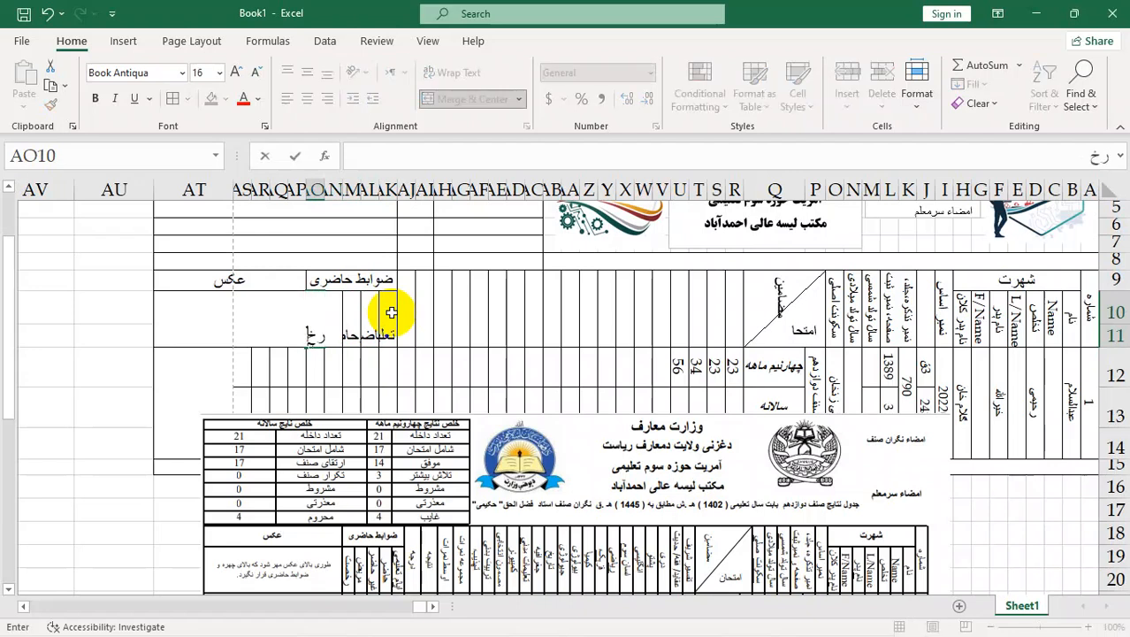
{"action": "key", "text": "Return"}
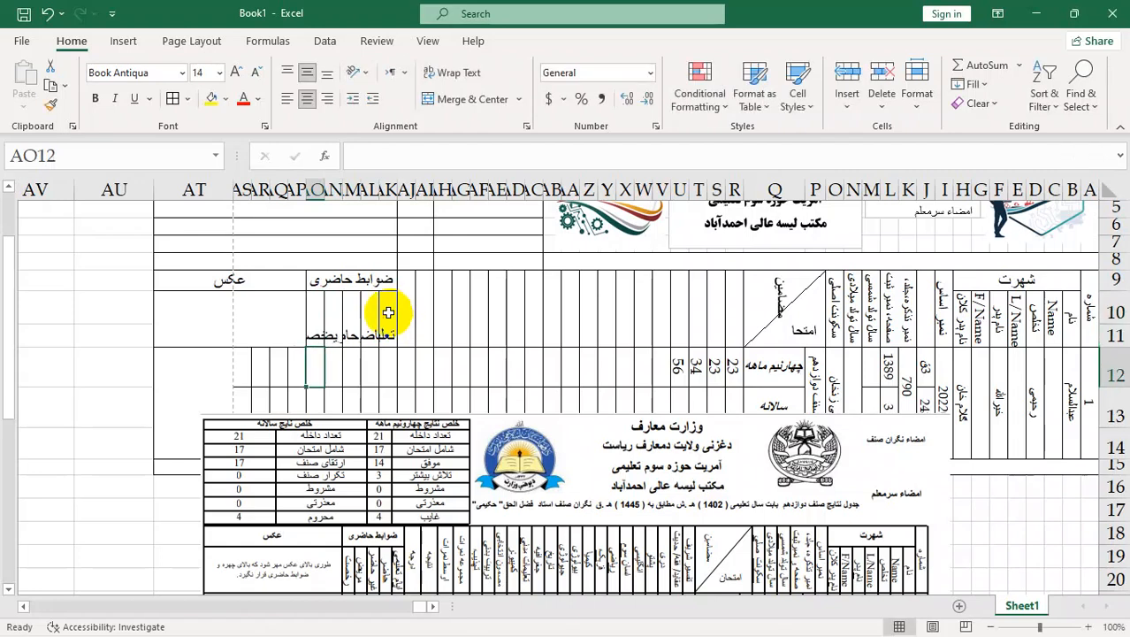
Rotate the five attendance labels vertically, centre them, and reduce their font size to 12.
{"action": "left_click_drag", "start_coordinate": [315, 315], "coordinate": [389, 329]}
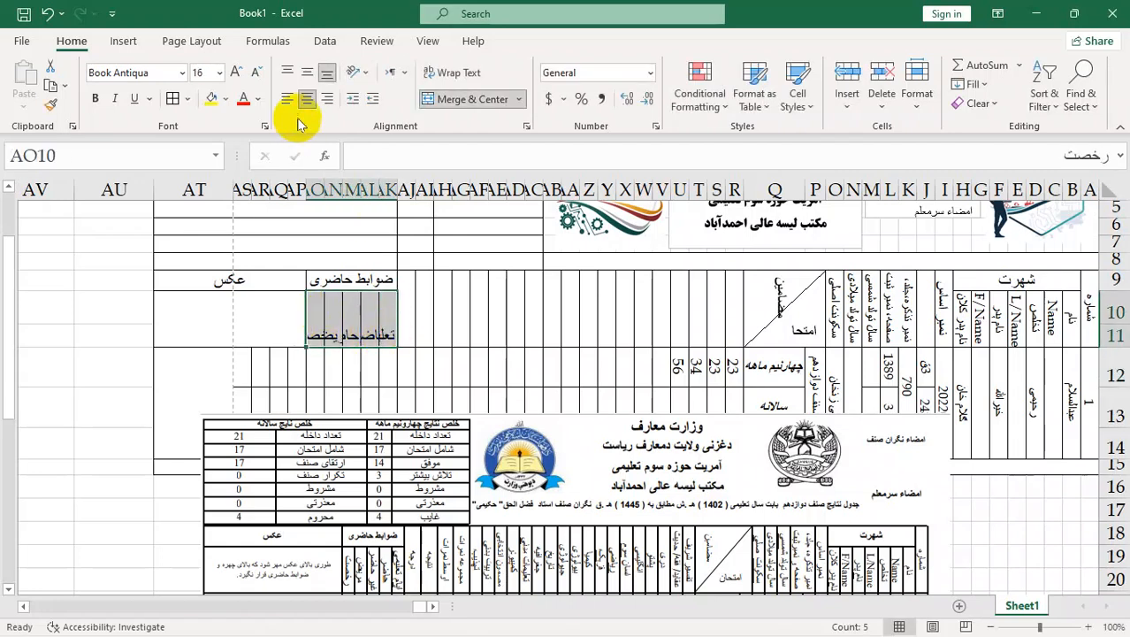
{"action": "left_click", "coordinate": [357, 71]}
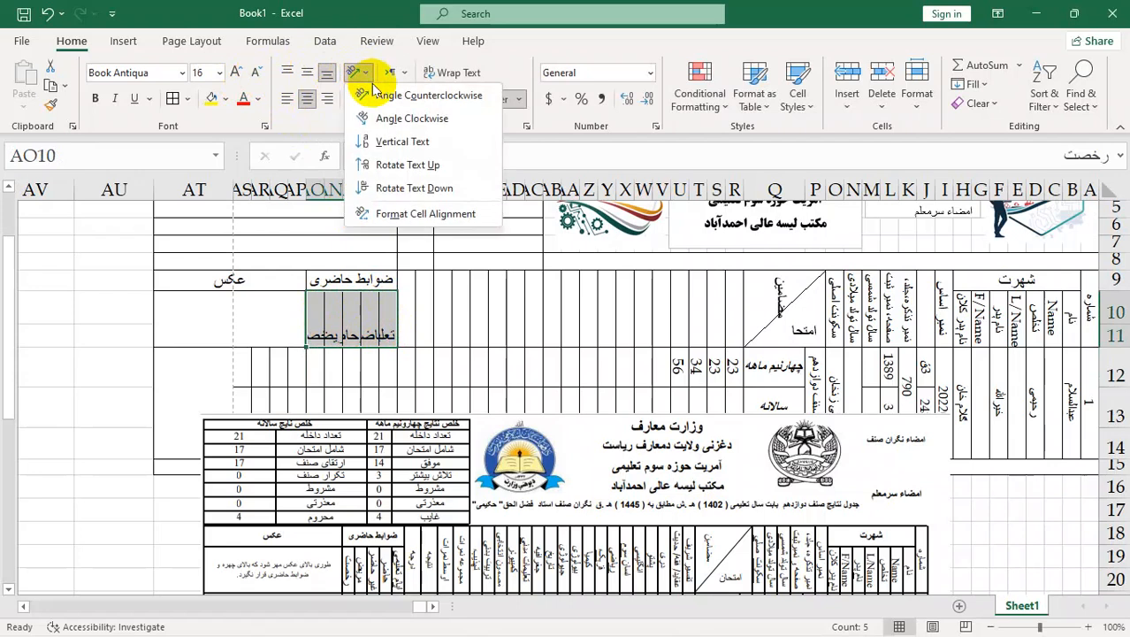
{"action": "left_click", "coordinate": [395, 196]}
{"action": "left_click", "coordinate": [303, 72]}
{"action": "left_click", "coordinate": [309, 97]}
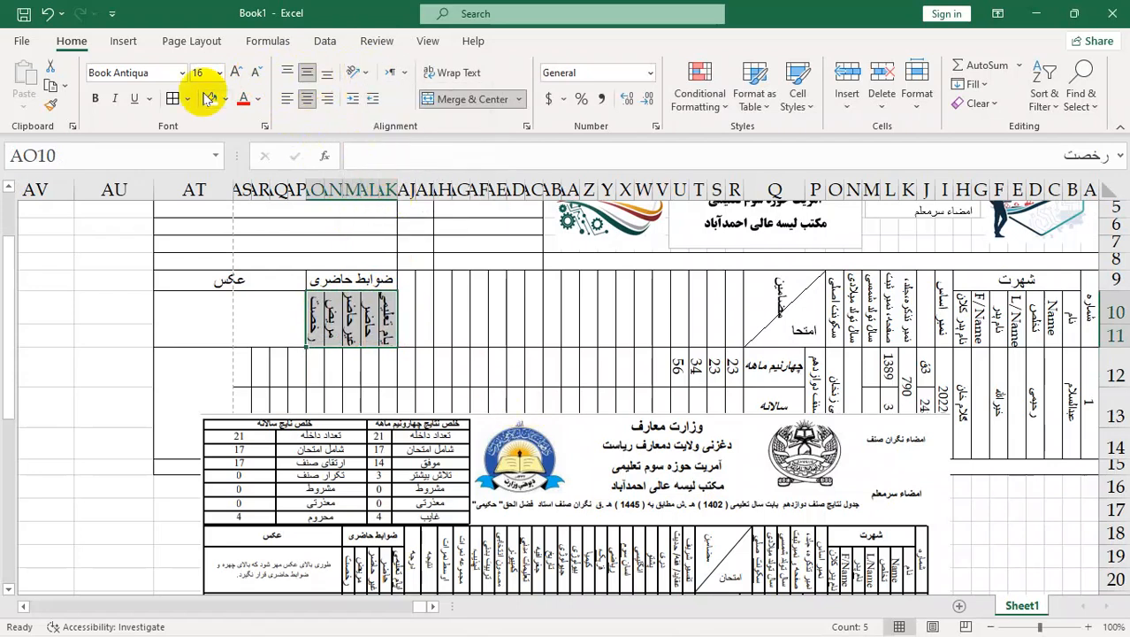
{"action": "left_click", "coordinate": [256, 74]}
{"action": "left_click", "coordinate": [258, 74]}
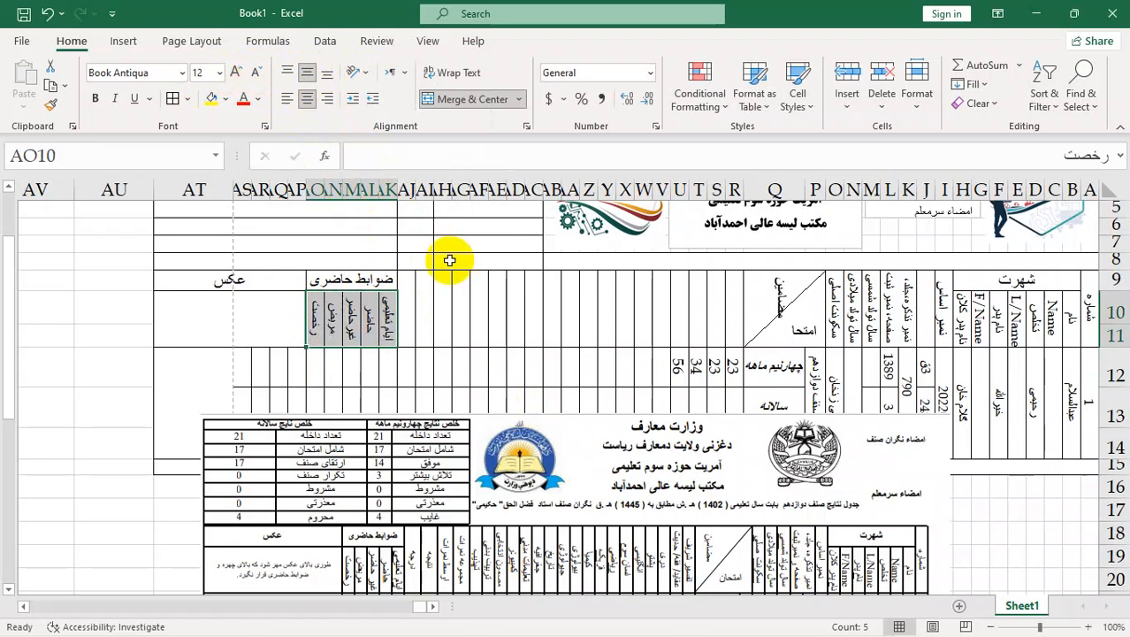
{"action": "left_click", "coordinate": [509, 368]}
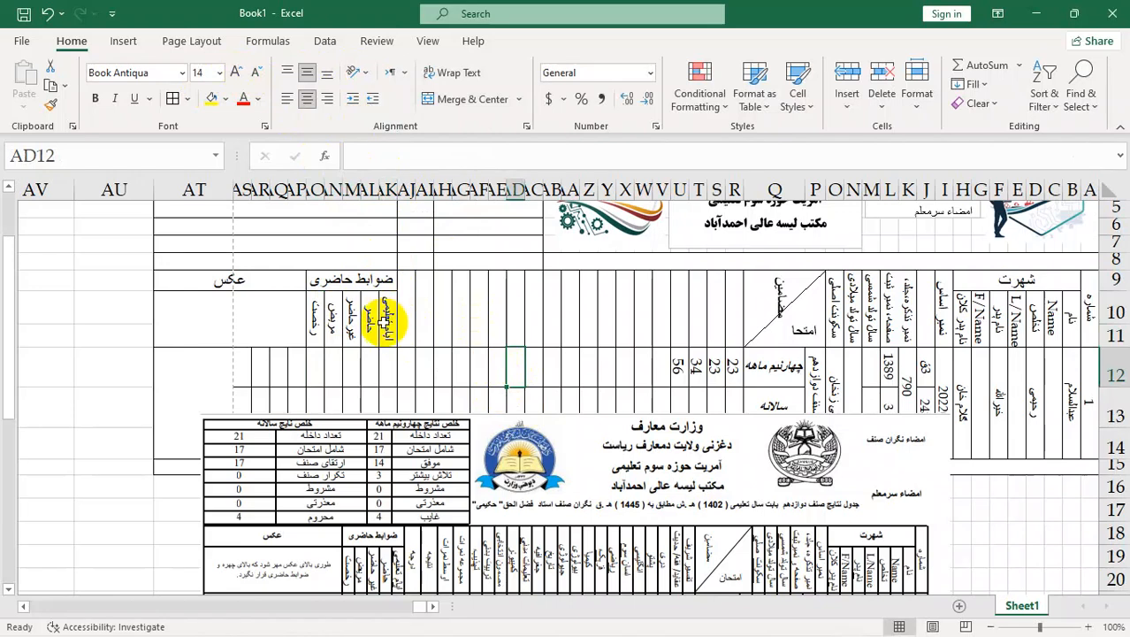
{"action": "left_click_drag", "start_coordinate": [458, 498], "coordinate": [446, 448]}
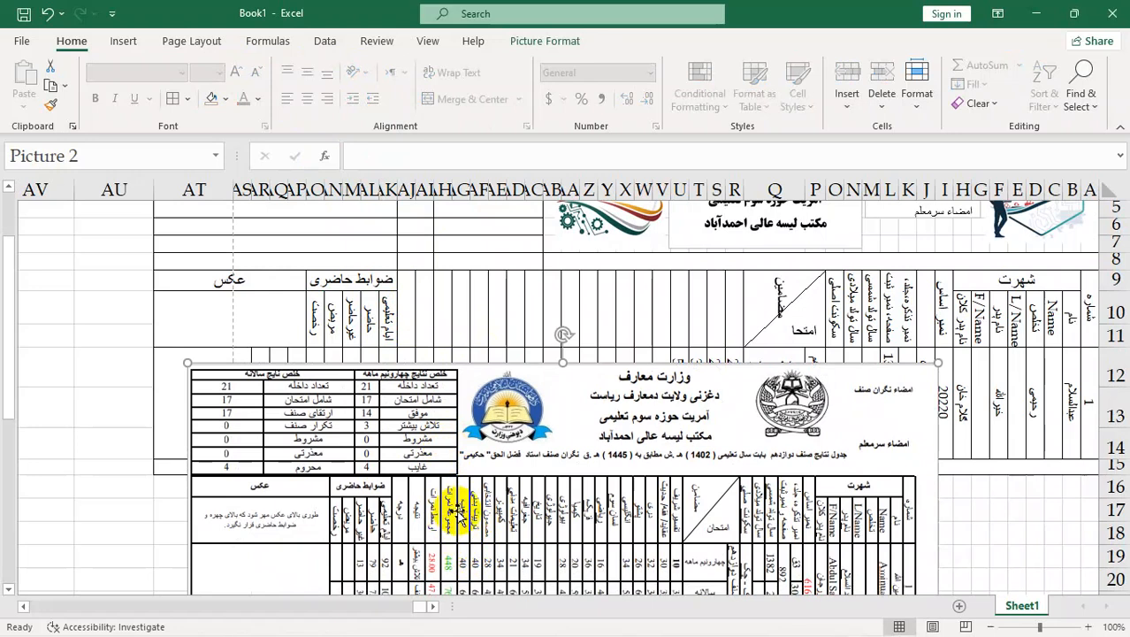
Type the headers درجه, نتیجه, اوسط نمرات and مجموعه نمرات along row 9.
{"action": "left_click", "coordinate": [404, 322]}
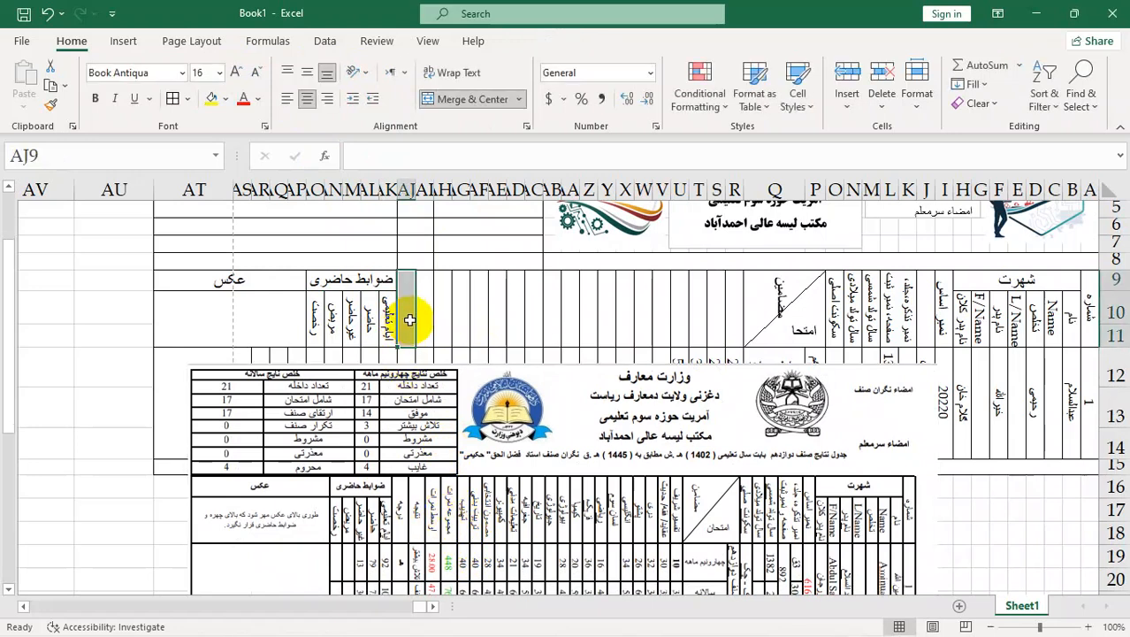
{"action": "type", "text": "در"}
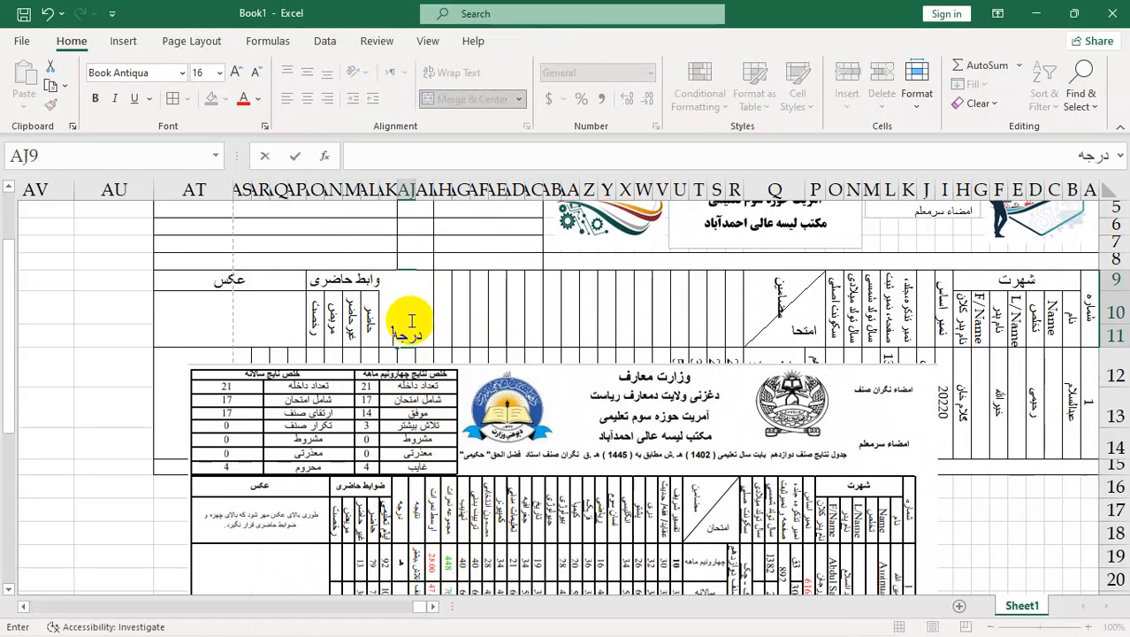
{"action": "type", "text": "جه"}
{"action": "key", "text": "Tab"}
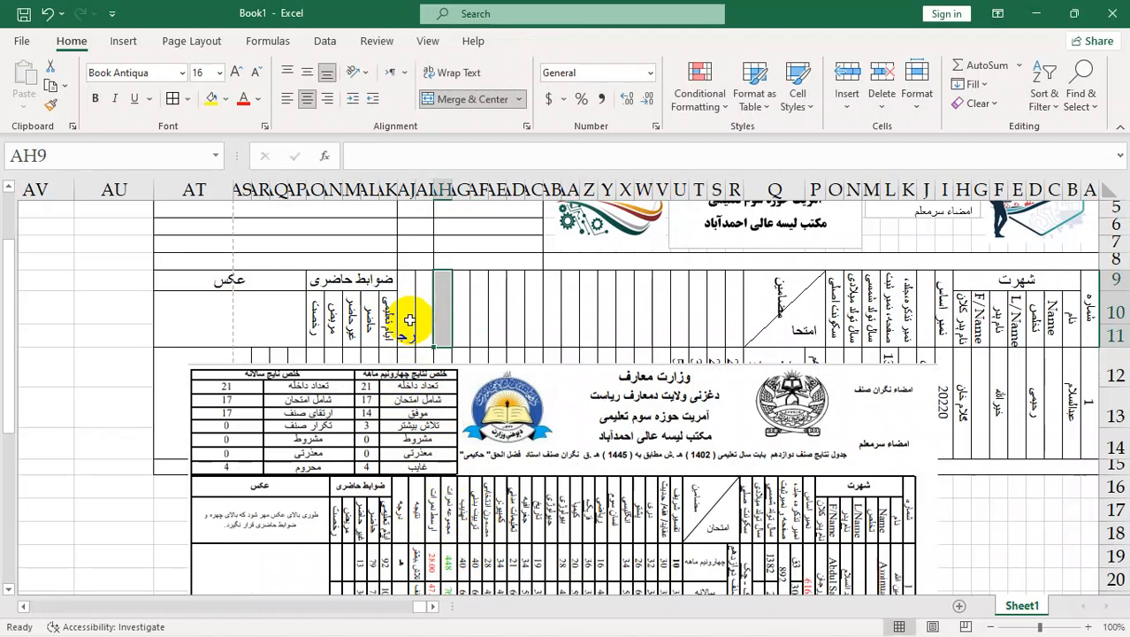
{"action": "key", "text": "Tab"}
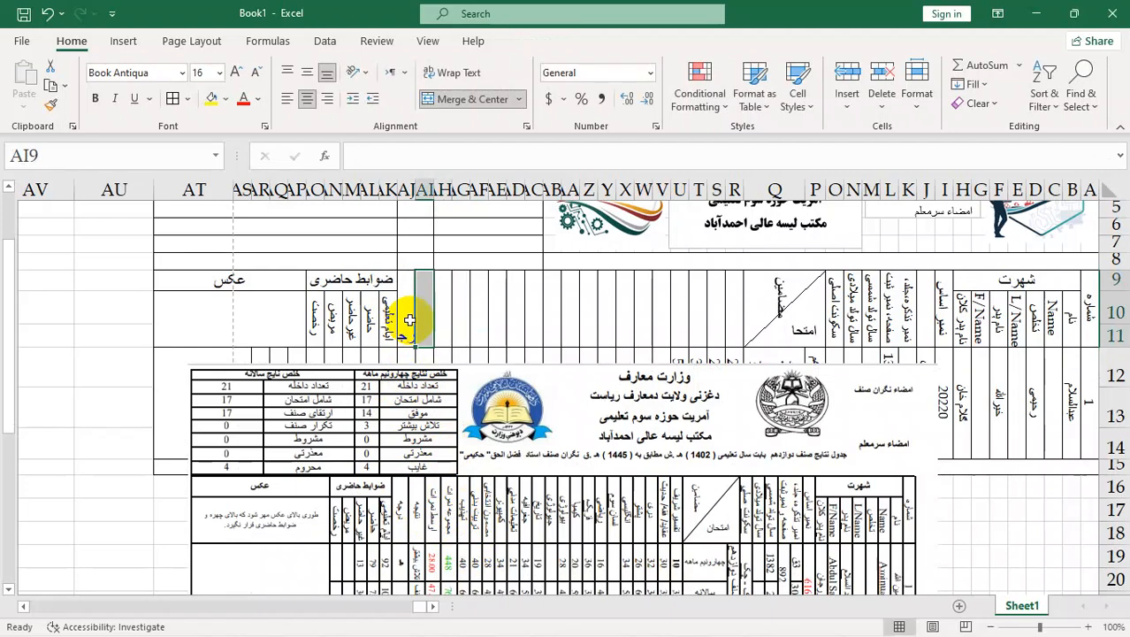
{"action": "type", "text": "نتیجه"}
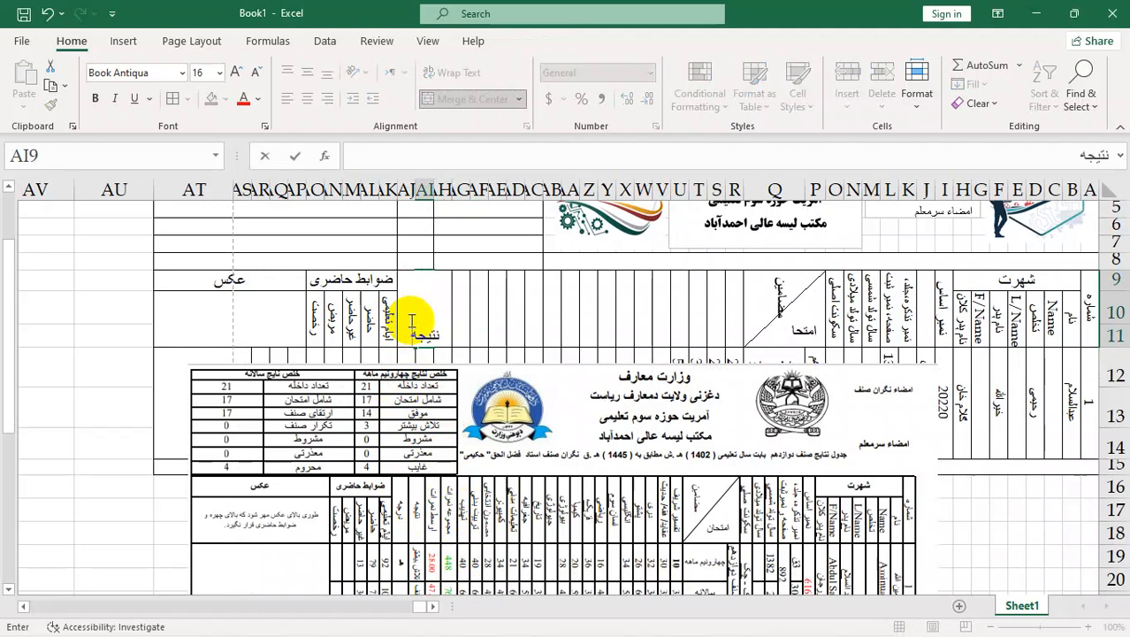
{"action": "key", "text": "Tab"}
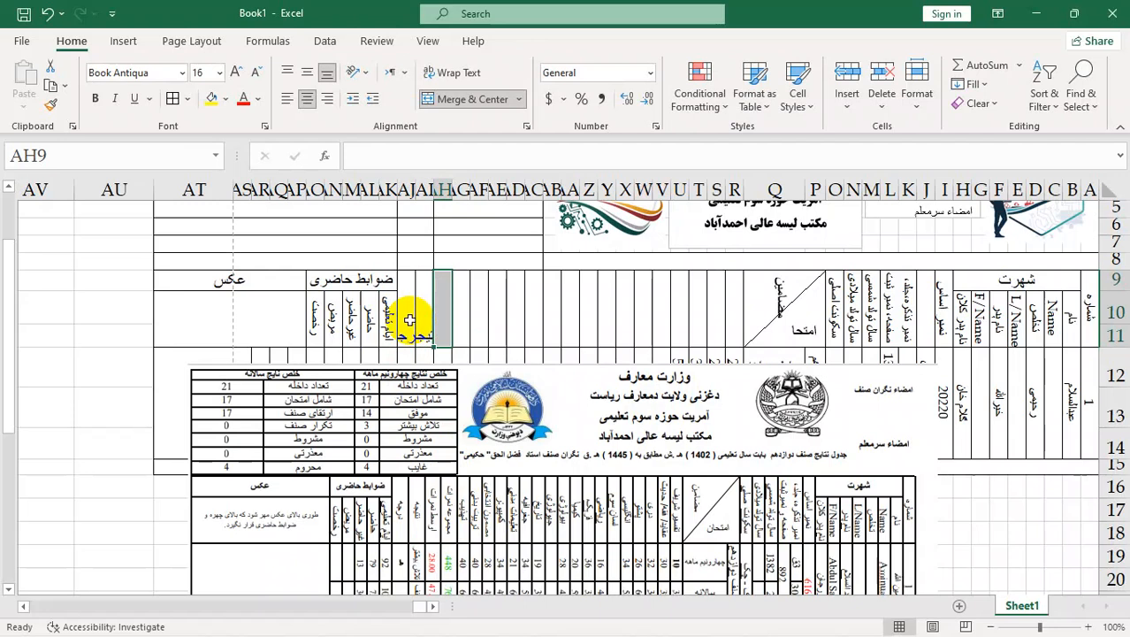
{"action": "type", "text": "اوسط نمرات"}
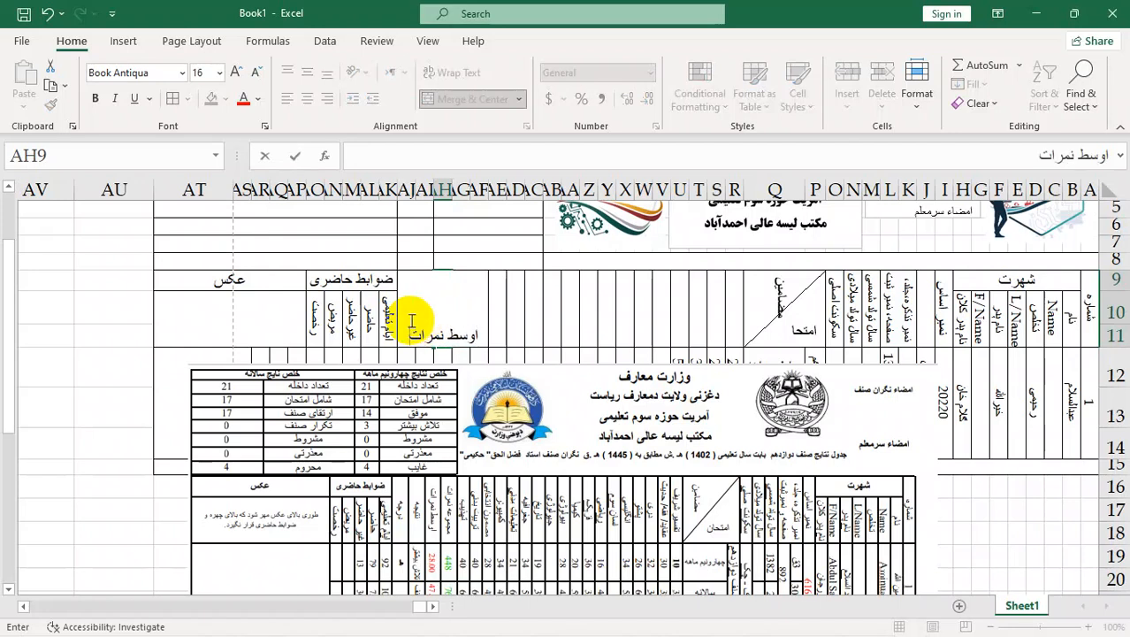
{"action": "key", "text": "Tab"}
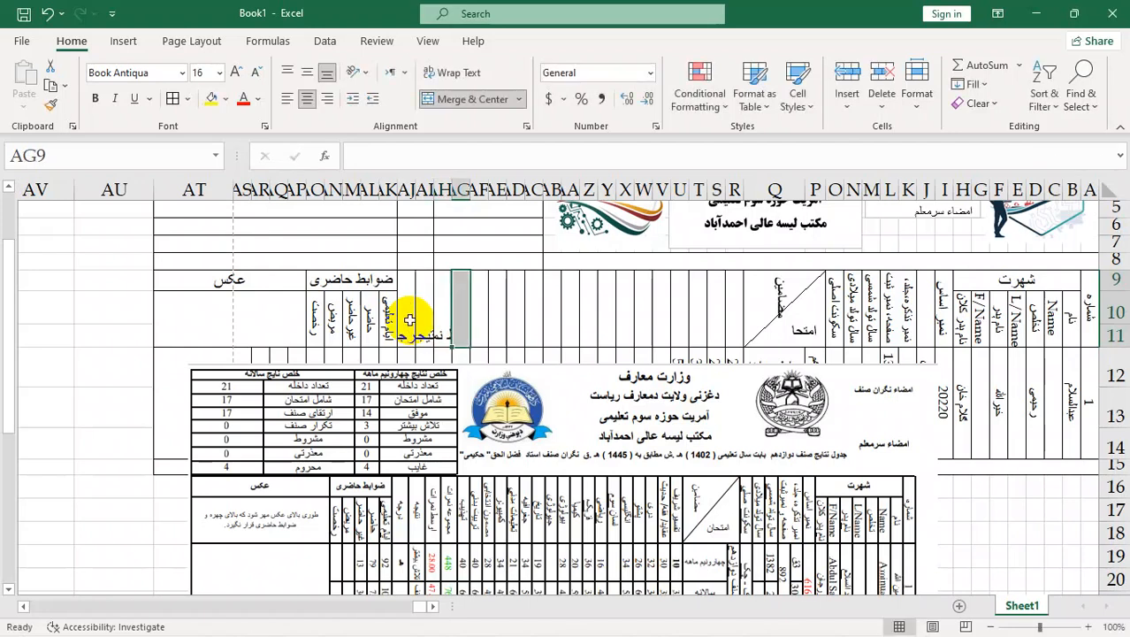
{"action": "type", "text": "مجموعه"}
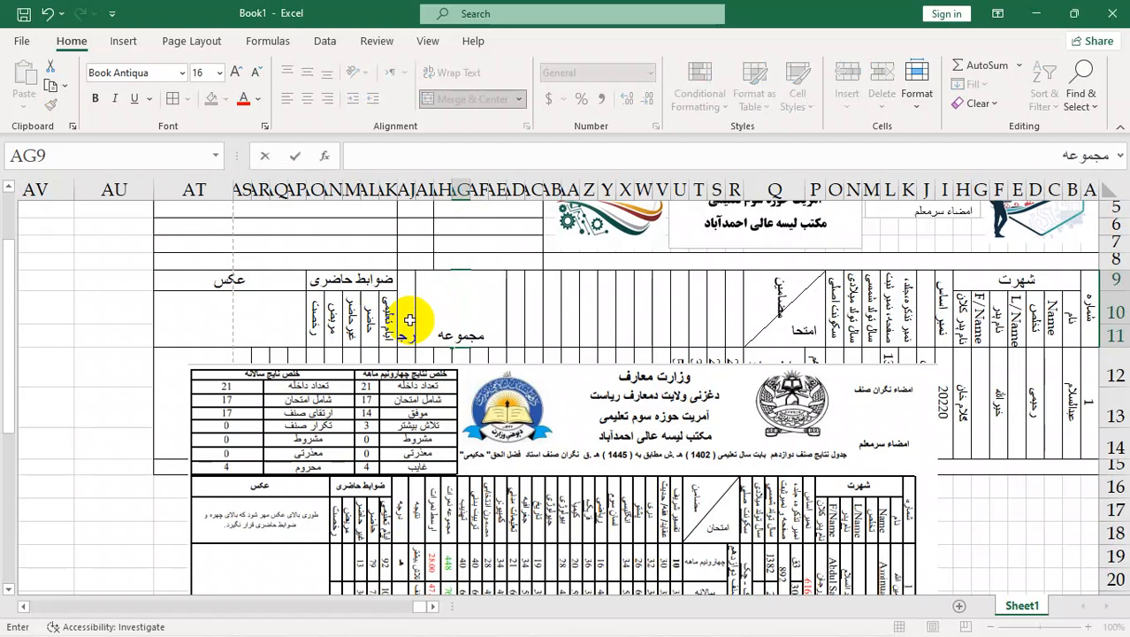
{"action": "type", "text": " نمرات"}
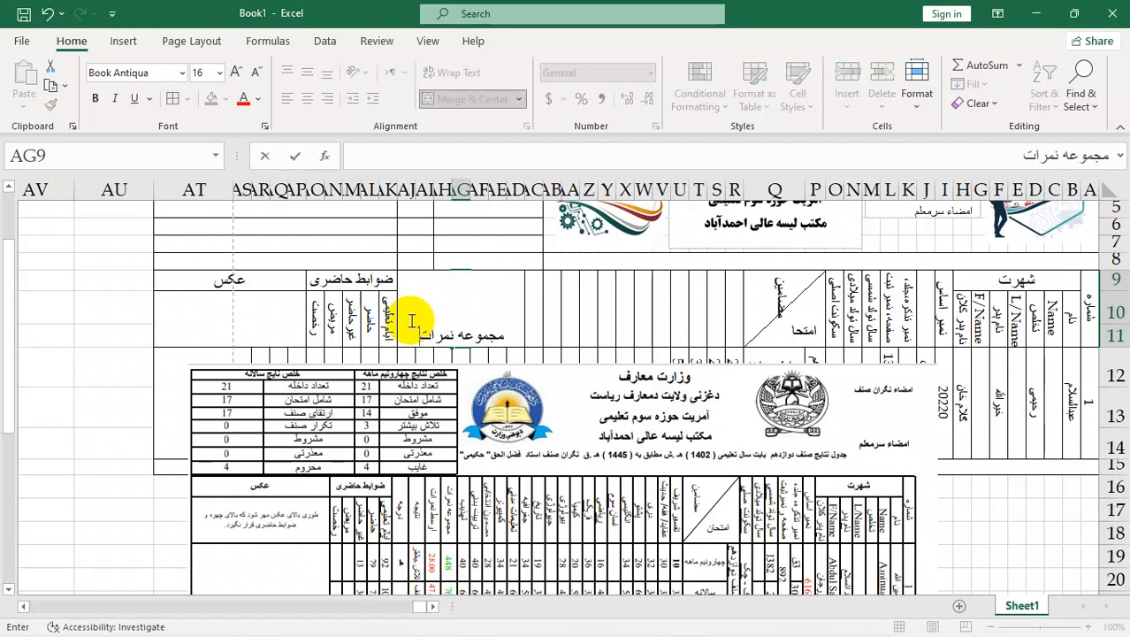
{"action": "key", "text": "Return"}
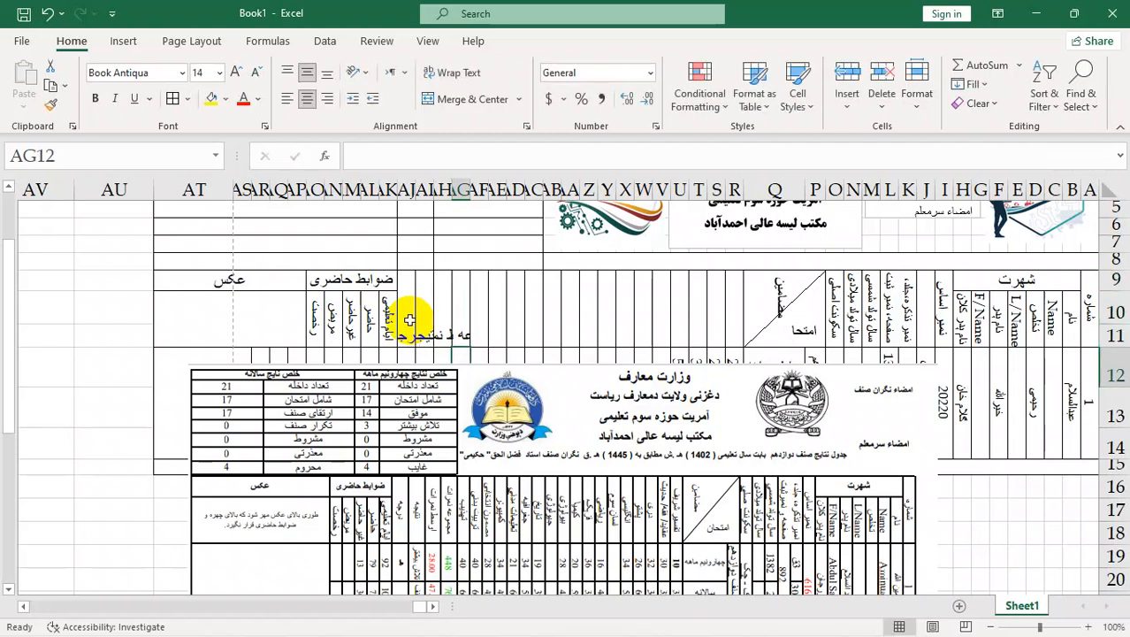
Merge the four new header cells, rotate them vertically, centre them, and set size 14.
{"action": "left_click", "coordinate": [411, 311]}
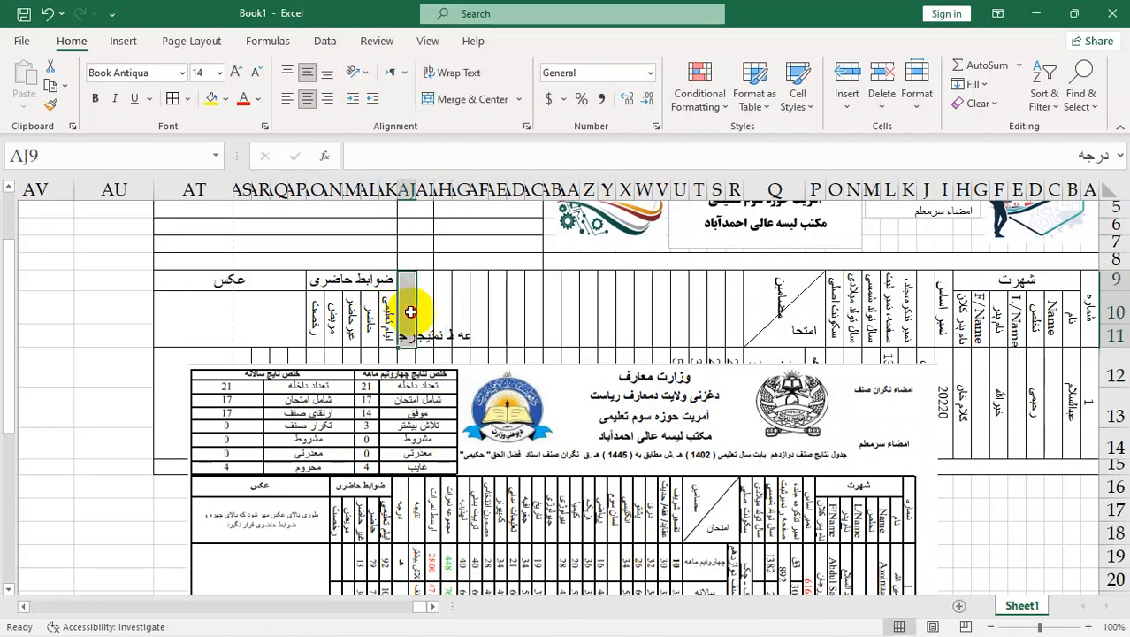
{"action": "left_click_drag", "start_coordinate": [410, 311], "coordinate": [460, 311]}
{"action": "left_click", "coordinate": [472, 99]}
{"action": "left_click", "coordinate": [327, 73]}
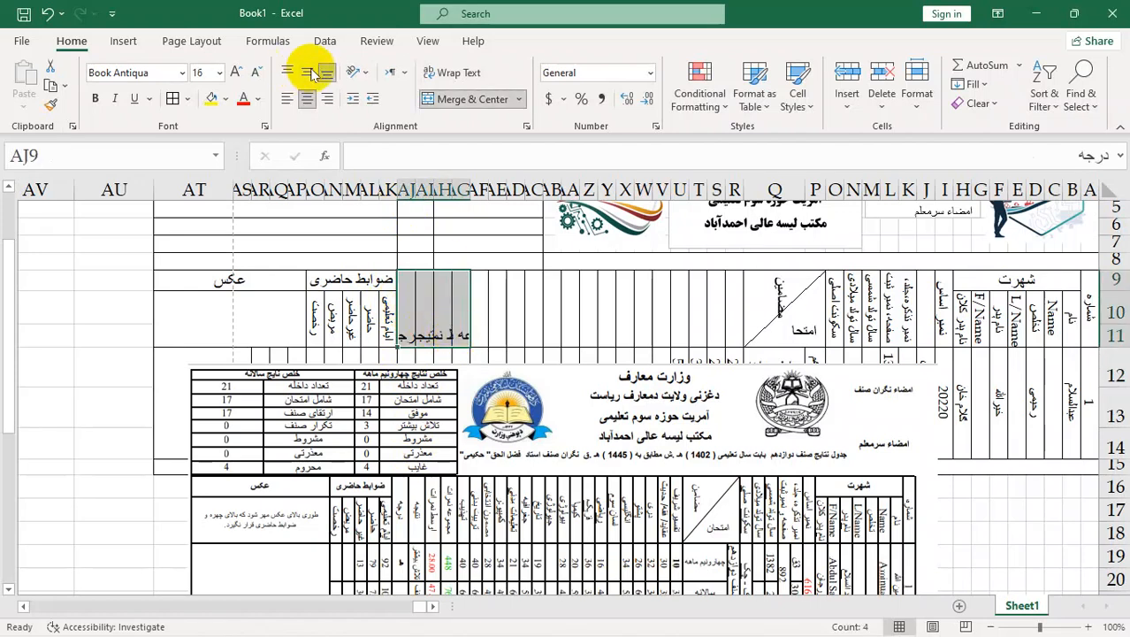
{"action": "left_click", "coordinate": [367, 75]}
{"action": "left_click", "coordinate": [409, 184]}
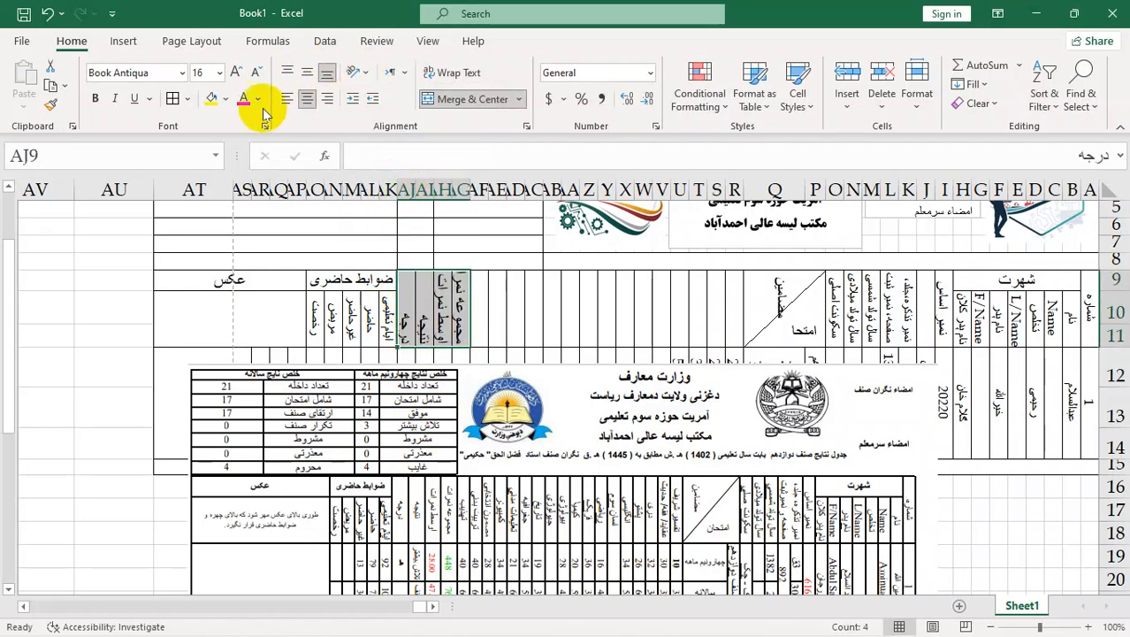
{"action": "left_click", "coordinate": [307, 72]}
{"action": "left_click", "coordinate": [307, 97]}
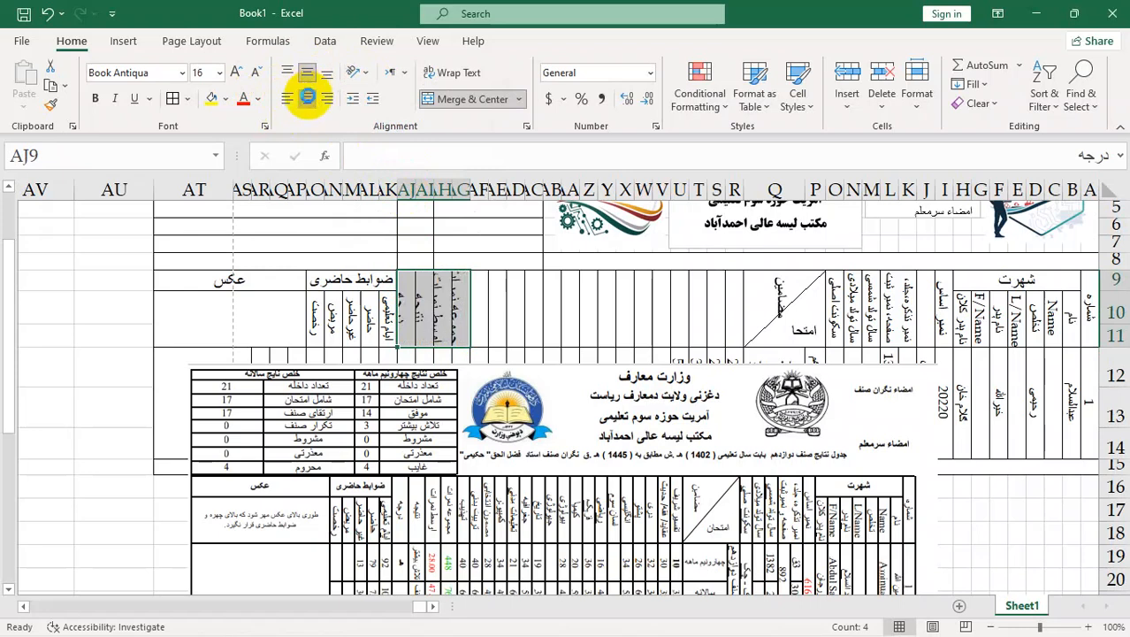
{"action": "left_click", "coordinate": [254, 73]}
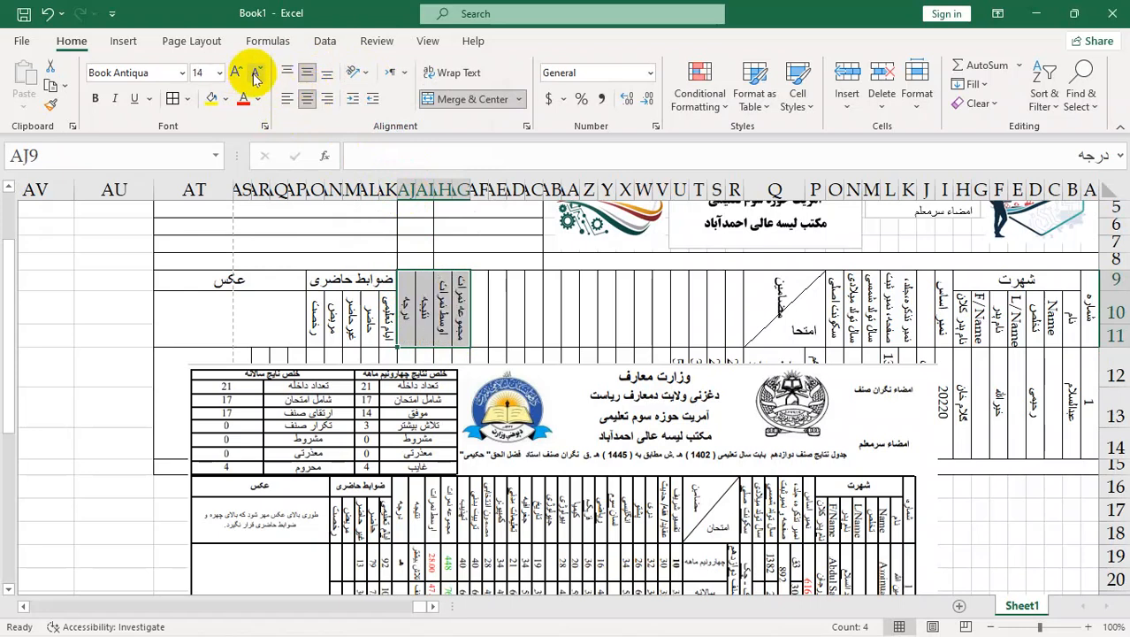
{"action": "left_click", "coordinate": [527, 315]}
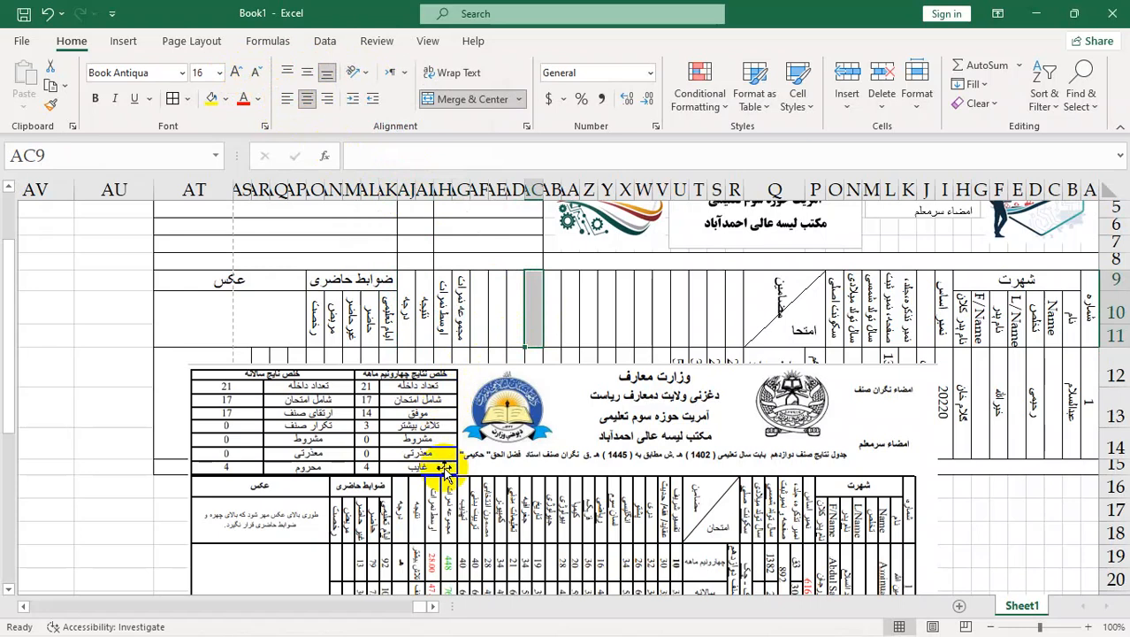
Reposition the reference picture just below row 12 and select cell AG12.
{"action": "left_click_drag", "start_coordinate": [446, 469], "coordinate": [453, 526]}
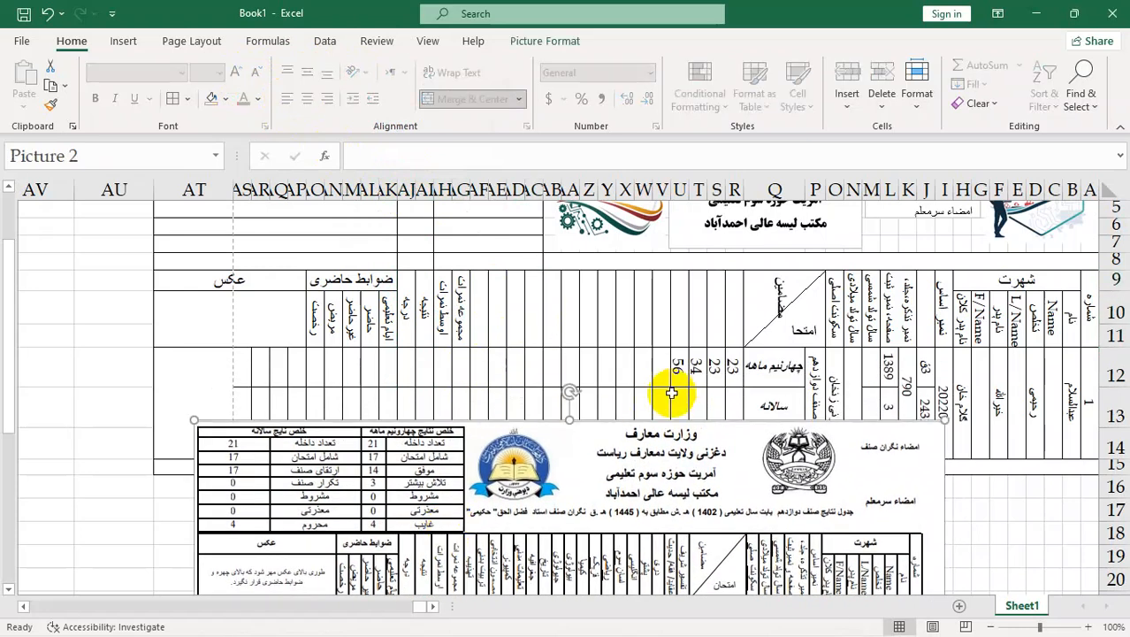
{"action": "left_click_drag", "start_coordinate": [497, 476], "coordinate": [533, 365]}
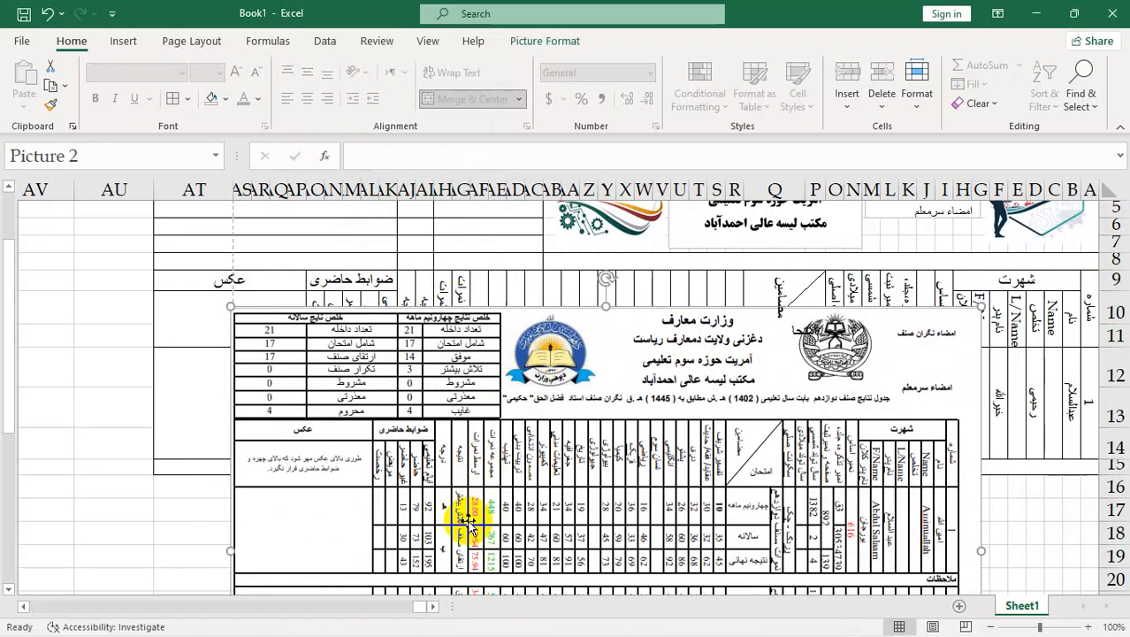
{"action": "left_click_drag", "start_coordinate": [462, 541], "coordinate": [449, 483]}
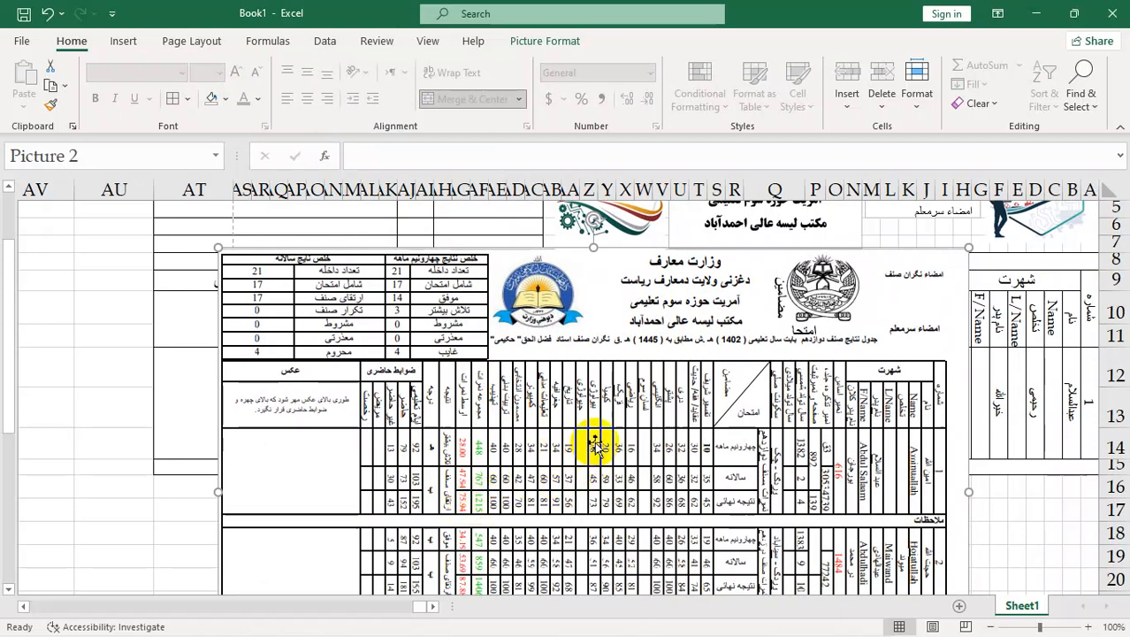
{"action": "left_click_drag", "start_coordinate": [606, 399], "coordinate": [482, 562]}
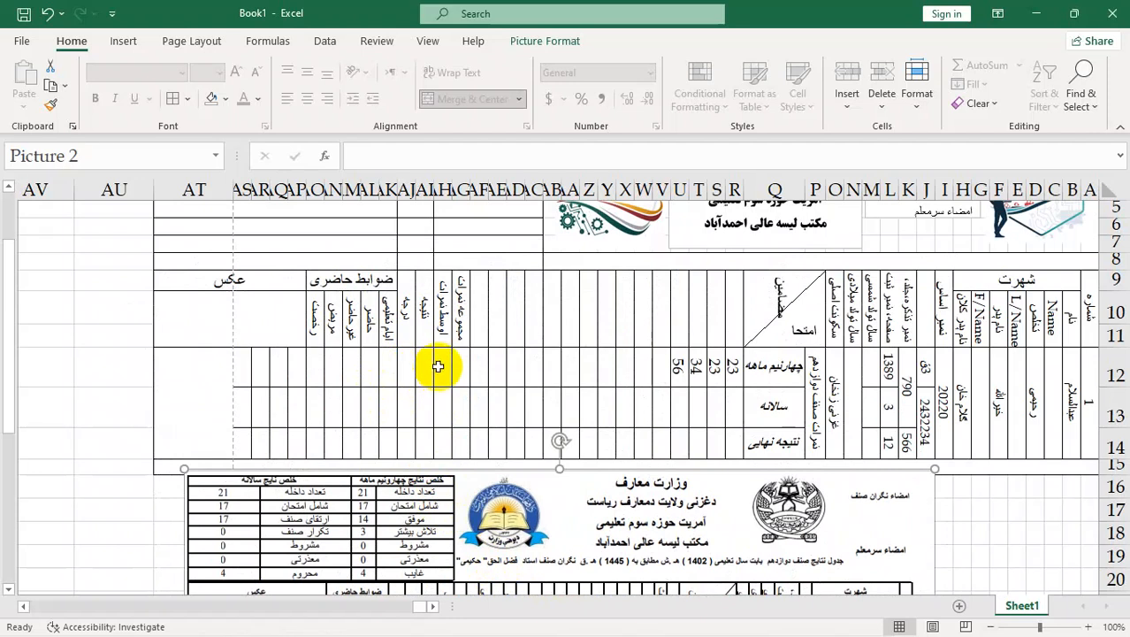
{"action": "left_click_drag", "start_coordinate": [475, 558], "coordinate": [487, 480]}
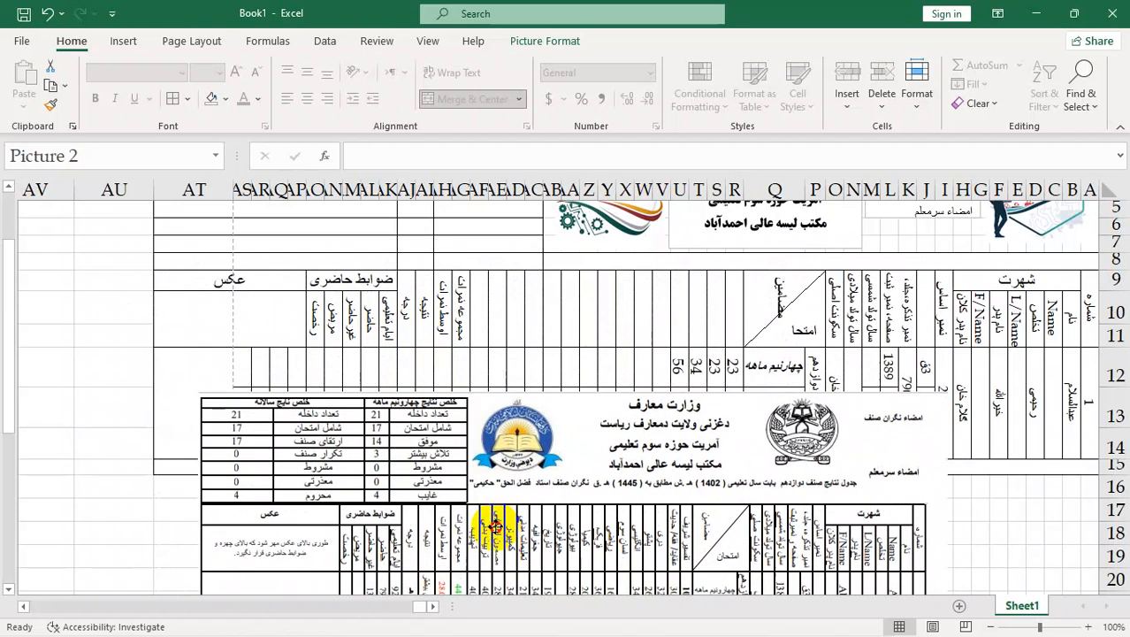
{"action": "left_click", "coordinate": [460, 360]}
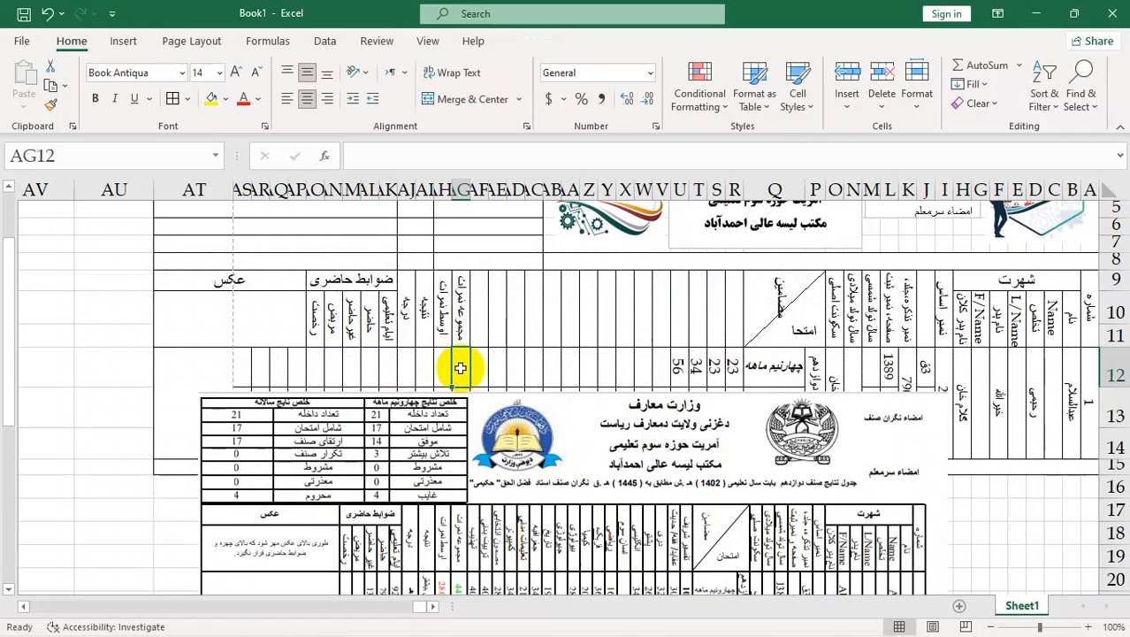
AutoSum the first student's scores in AG12 and enter 30 in V12.
{"action": "key", "text": "alt+equal"}
{"action": "key", "text": "alt+equal"}
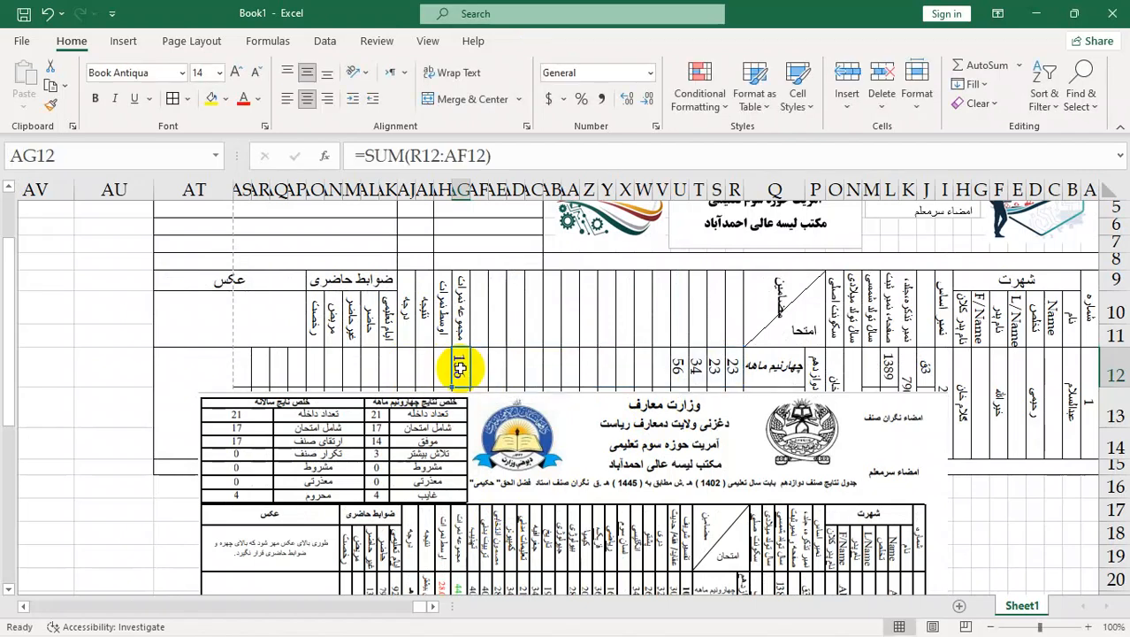
{"action": "left_click", "coordinate": [661, 362]}
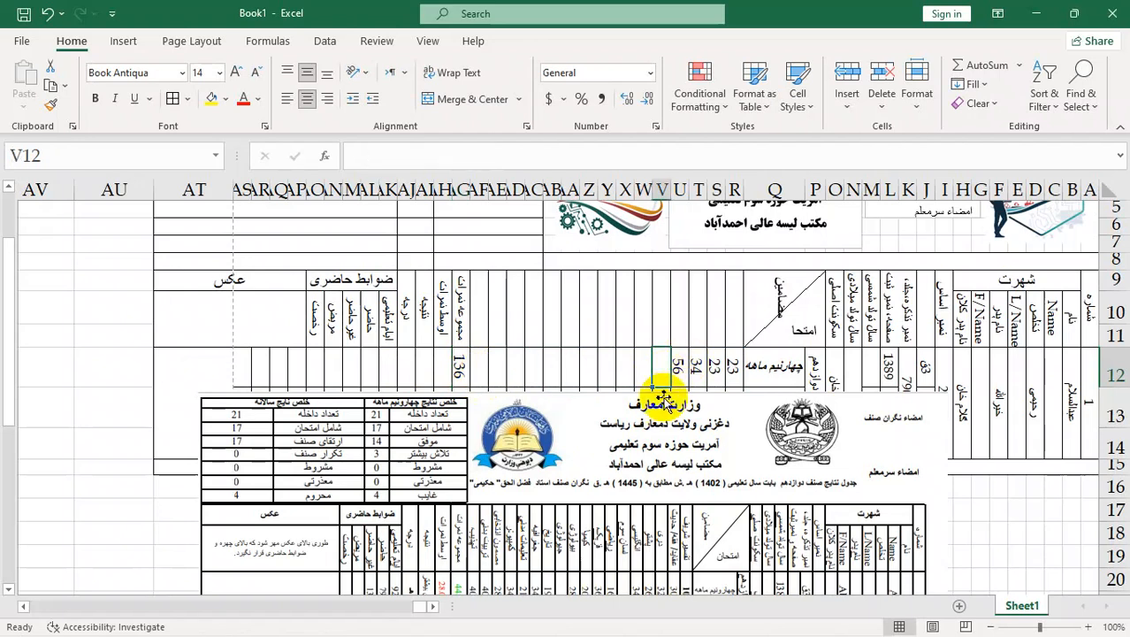
{"action": "type", "text": "٨٠"}
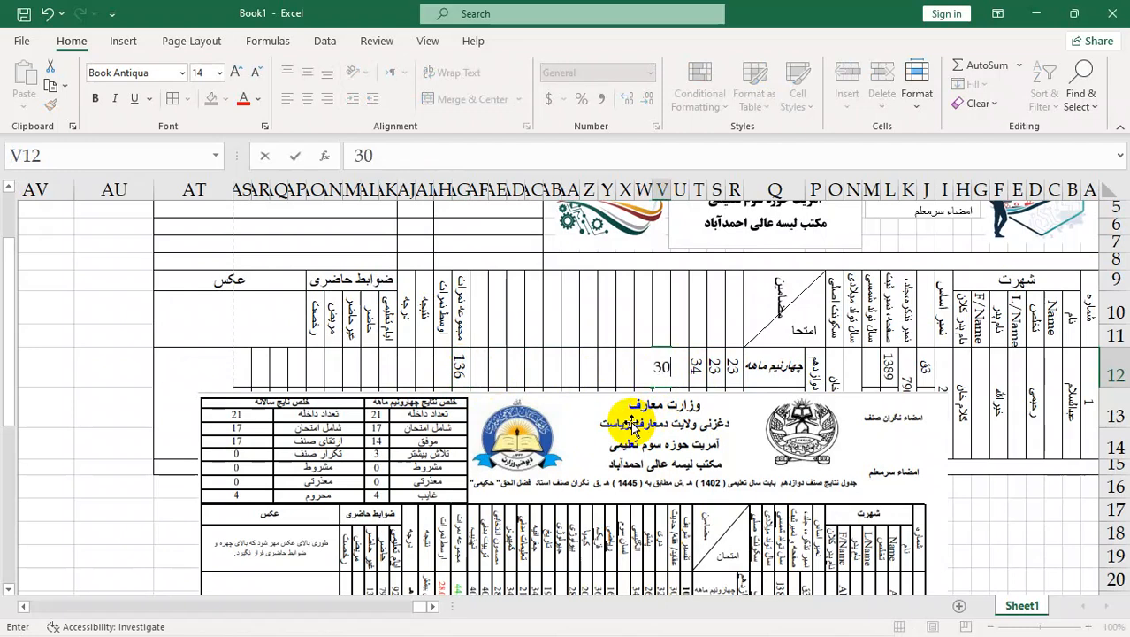
{"action": "key", "text": "Return"}
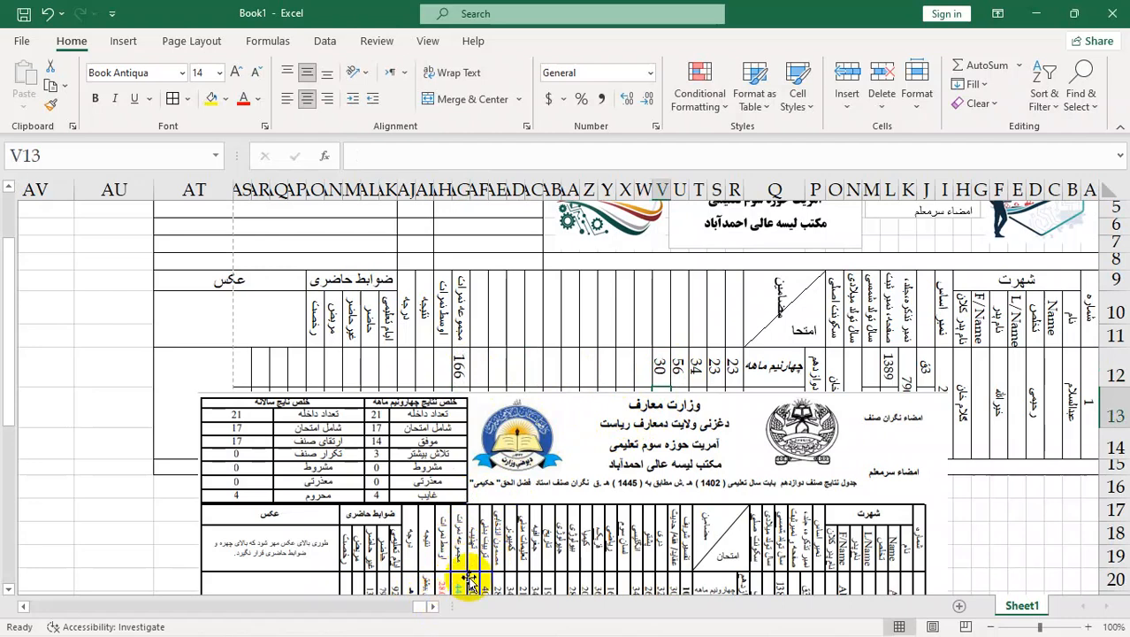
Put =AVERAGE(R12:AF12) in AH12 to average the first student's scores.
{"action": "scroll", "coordinate": [469, 581], "scroll_direction": "down", "scroll_amount": 1}
{"action": "left_click", "coordinate": [450, 308]}
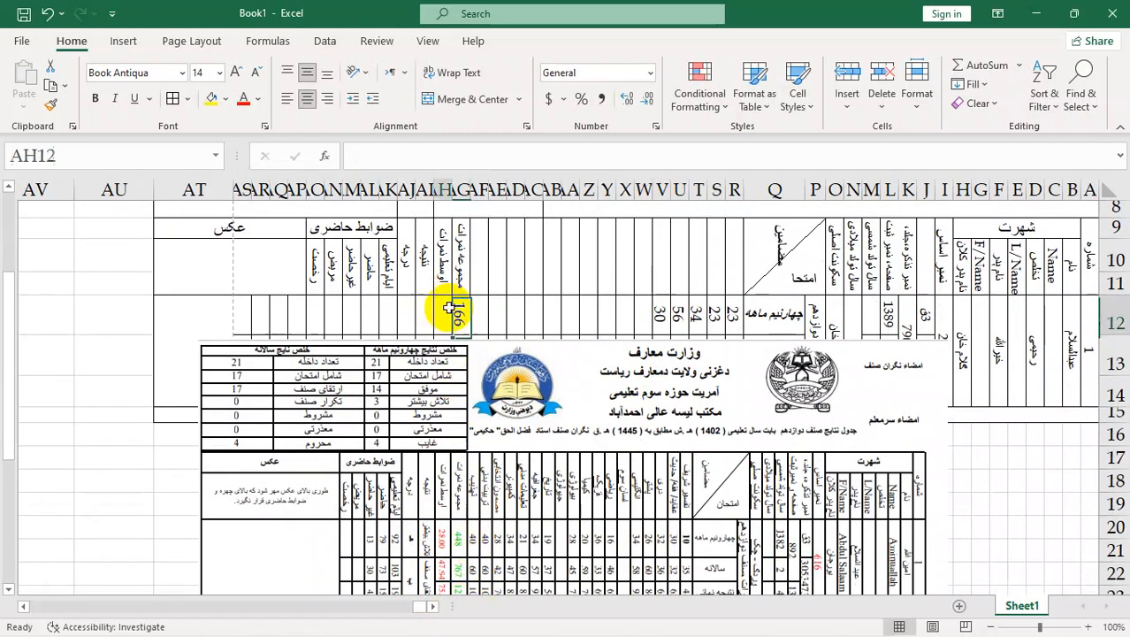
{"action": "left_click", "coordinate": [1021, 66]}
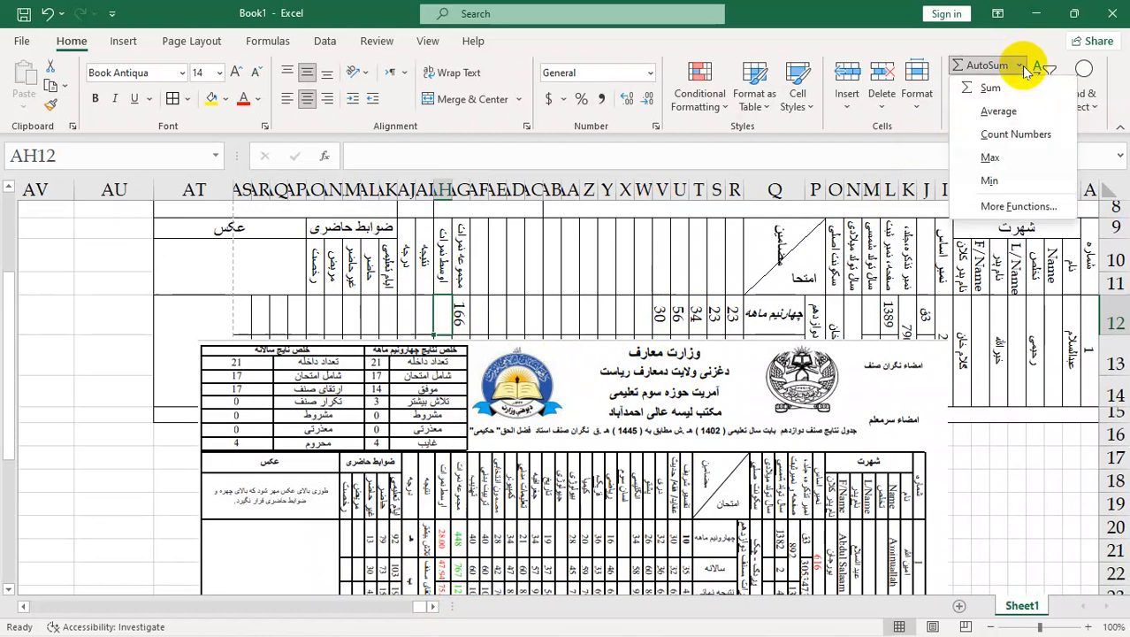
{"action": "left_click", "coordinate": [998, 111]}
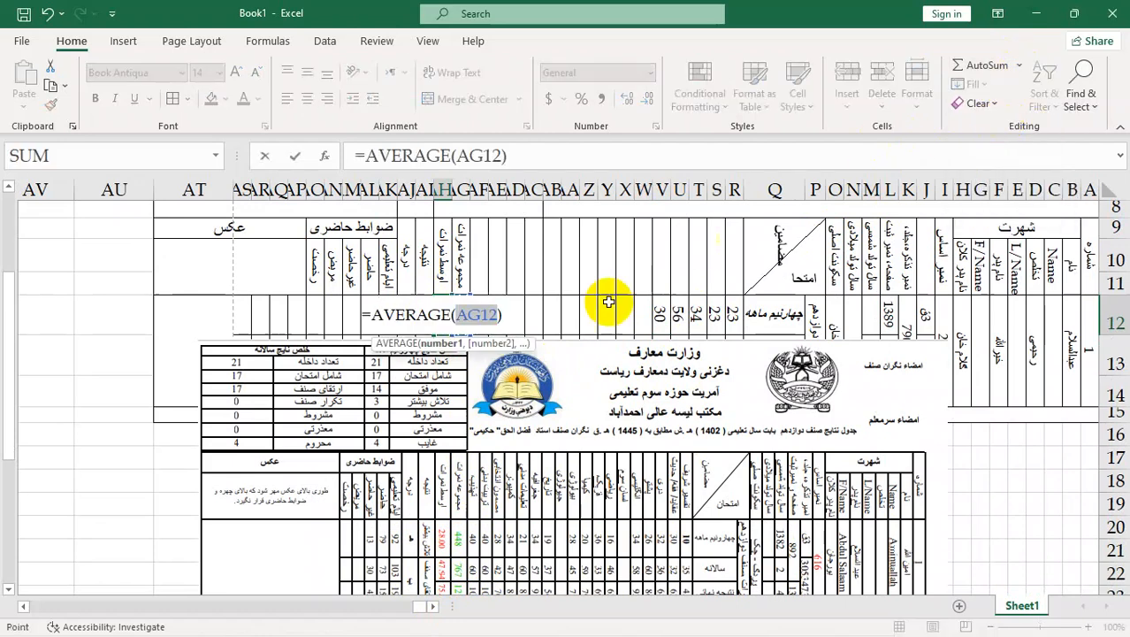
{"action": "left_click_drag", "start_coordinate": [734, 311], "coordinate": [481, 316]}
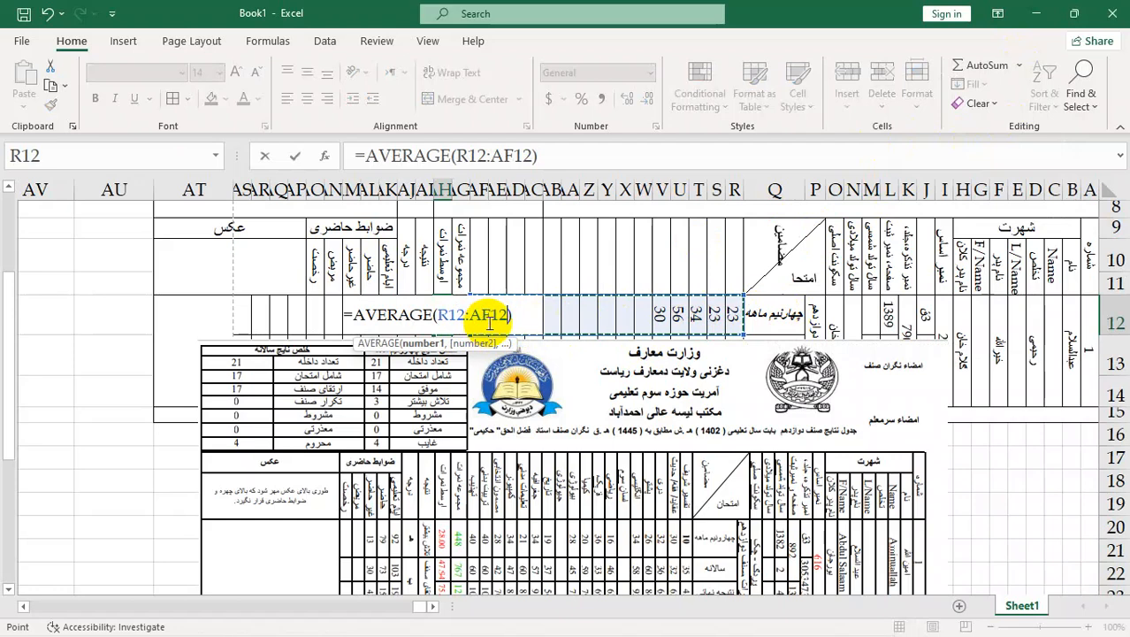
{"action": "key", "text": "Return"}
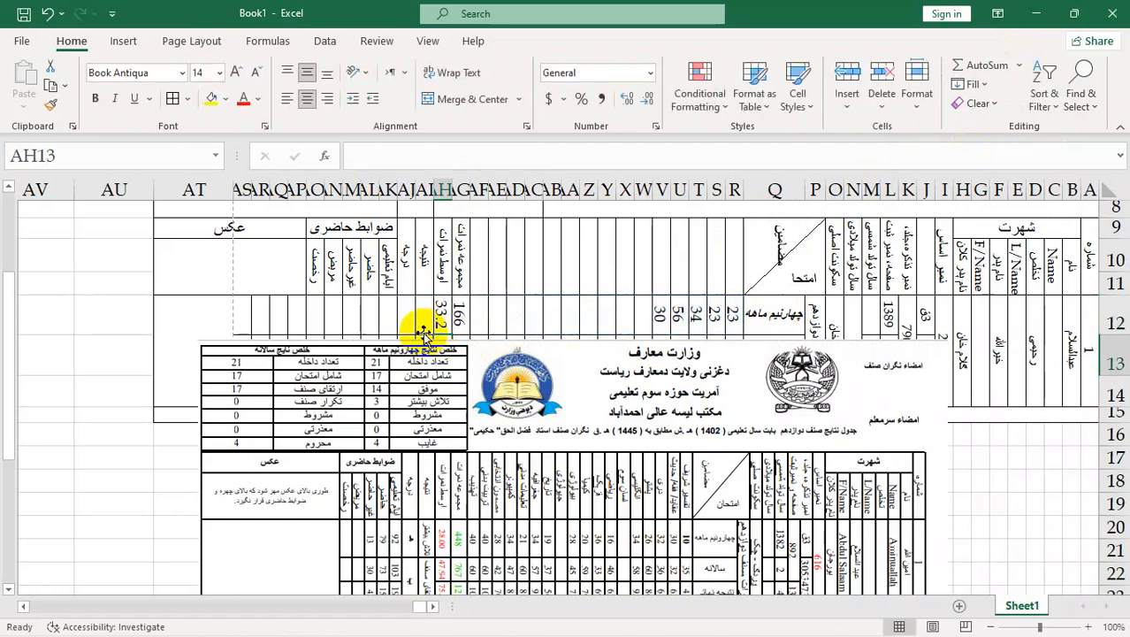
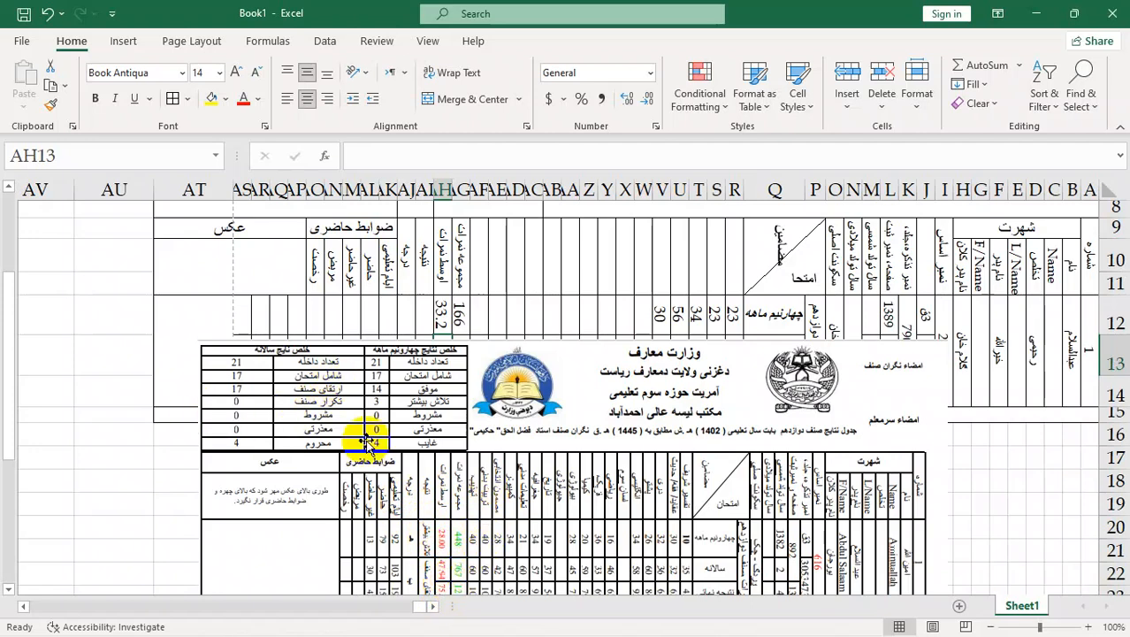
Drag the reference picture to the far left edge and select the first student's block AT12:C14.
{"action": "scroll", "coordinate": [371, 495], "scroll_direction": "down", "scroll_amount": 1}
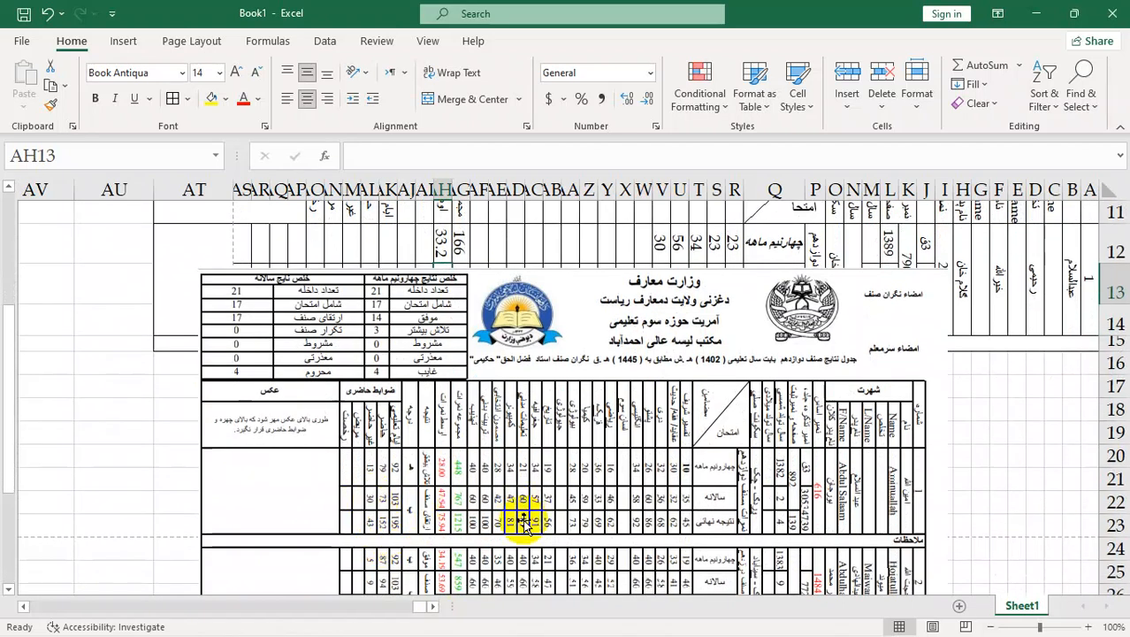
{"action": "left_click_drag", "start_coordinate": [574, 504], "coordinate": [550, 513]}
{"action": "scroll", "coordinate": [550, 504], "scroll_direction": "down", "scroll_amount": 3}
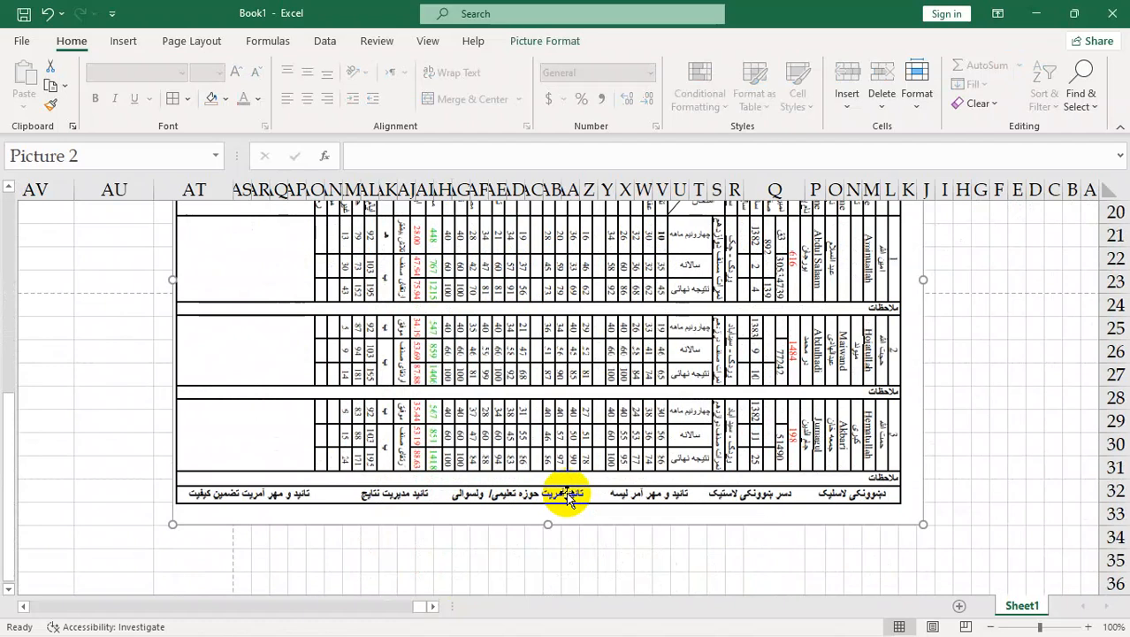
{"action": "left_click_drag", "start_coordinate": [588, 452], "coordinate": [612, 525]}
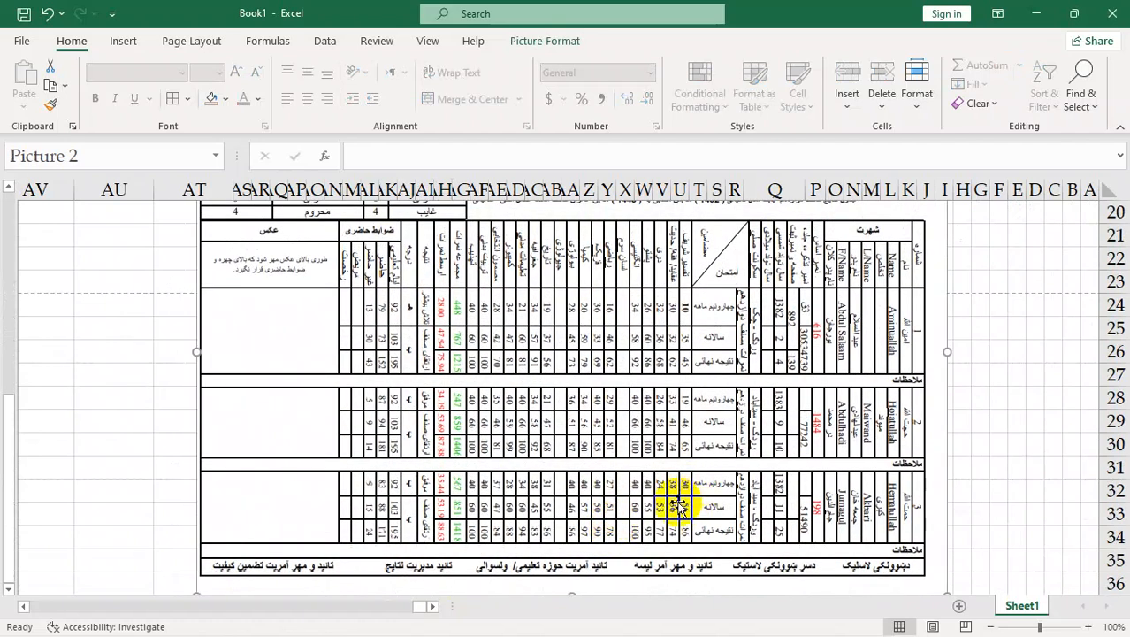
{"action": "left_click_drag", "start_coordinate": [677, 500], "coordinate": [117, 440]}
{"action": "left_click_drag", "start_coordinate": [251, 441], "coordinate": [162, 442]}
{"action": "scroll", "coordinate": [444, 472], "scroll_direction": "up", "scroll_amount": 3}
{"action": "scroll", "coordinate": [549, 469], "scroll_direction": "up", "scroll_amount": 3}
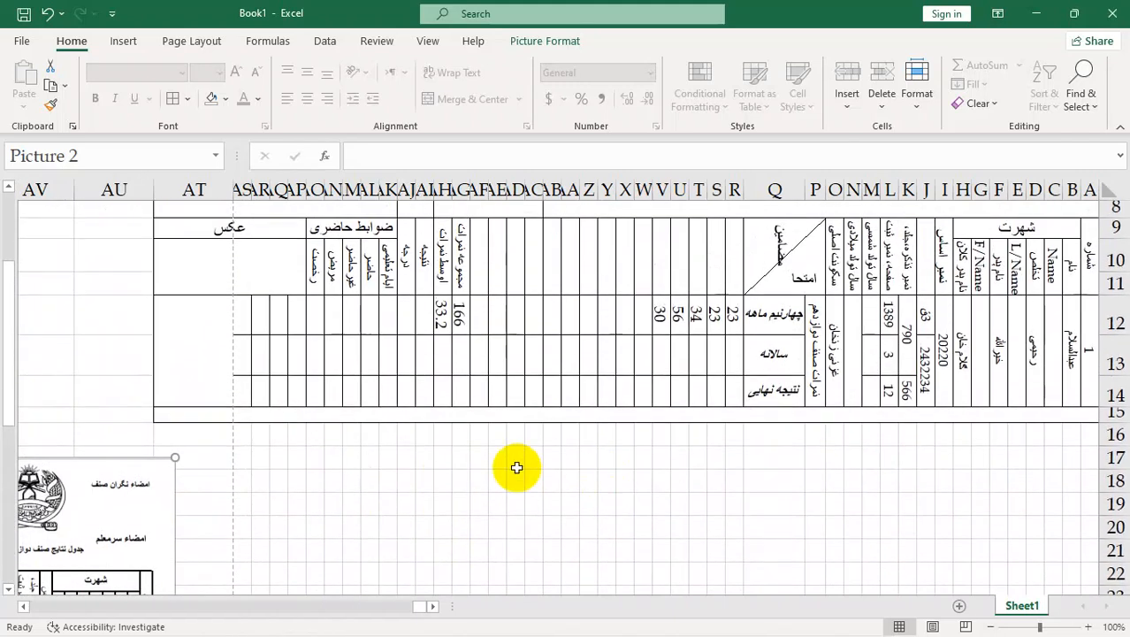
{"action": "left_click_drag", "start_coordinate": [188, 314], "coordinate": [1089, 401]}
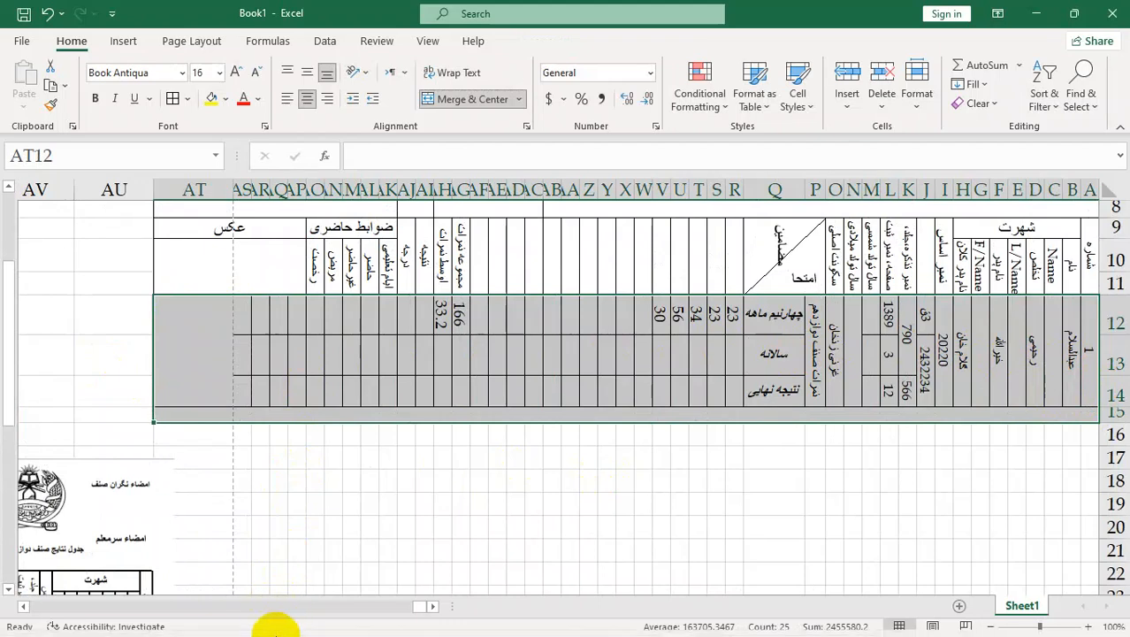
Copy the first student's block and paste its column widths and contents at A16.
{"action": "mouse_move", "coordinate": [301, 628]}
{"action": "key", "text": "ctrl+c"}
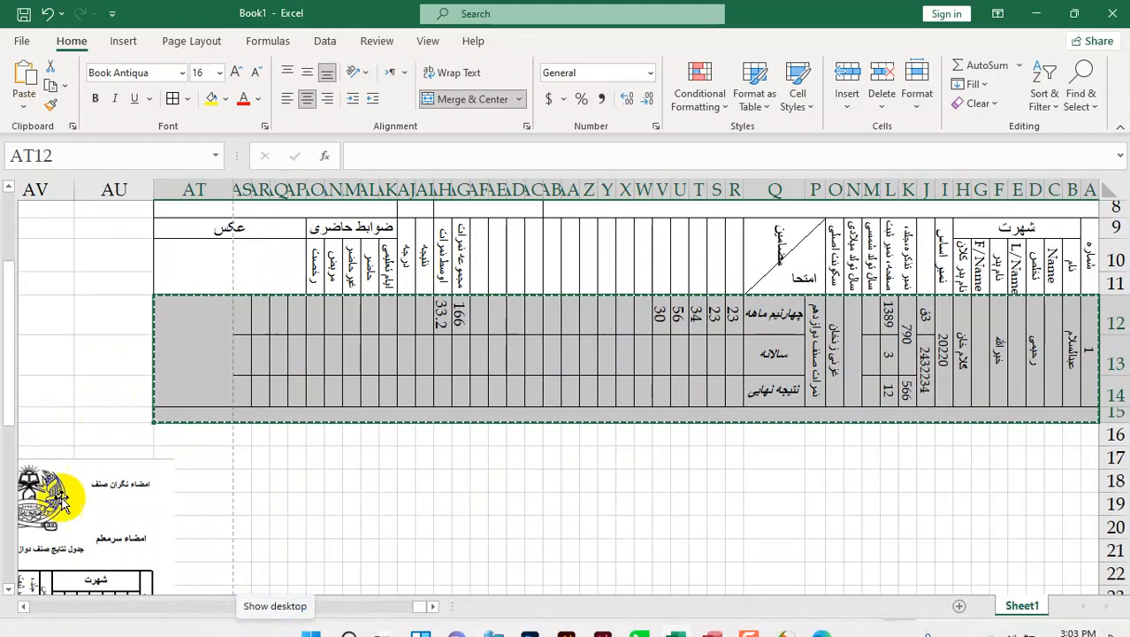
{"action": "left_click_drag", "start_coordinate": [122, 538], "coordinate": [88, 537]}
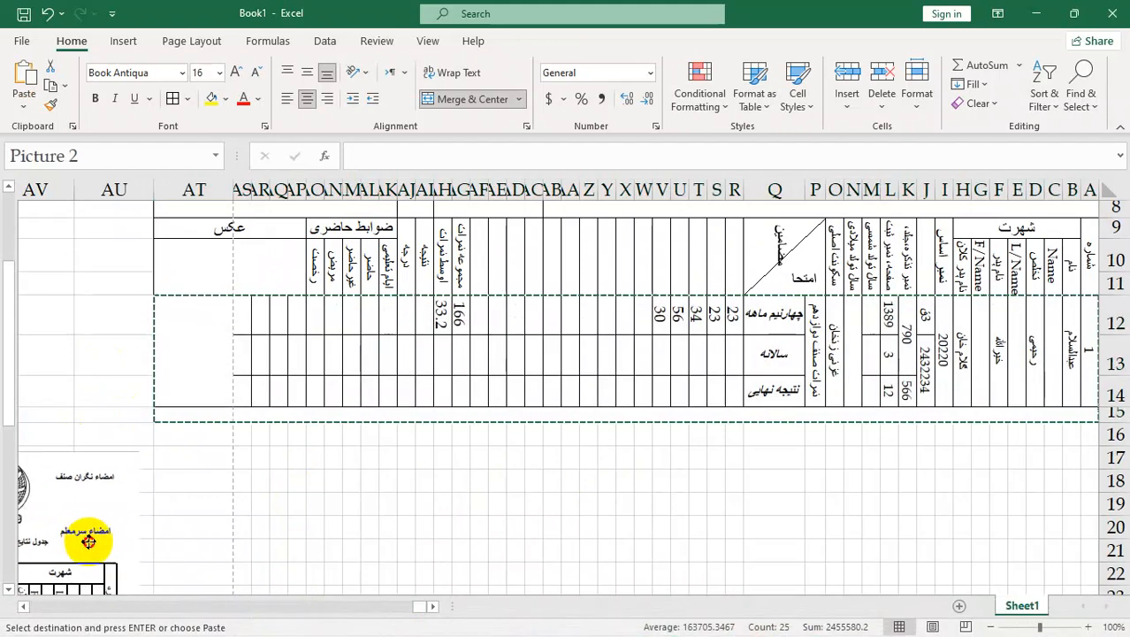
{"action": "left_click", "coordinate": [1086, 434]}
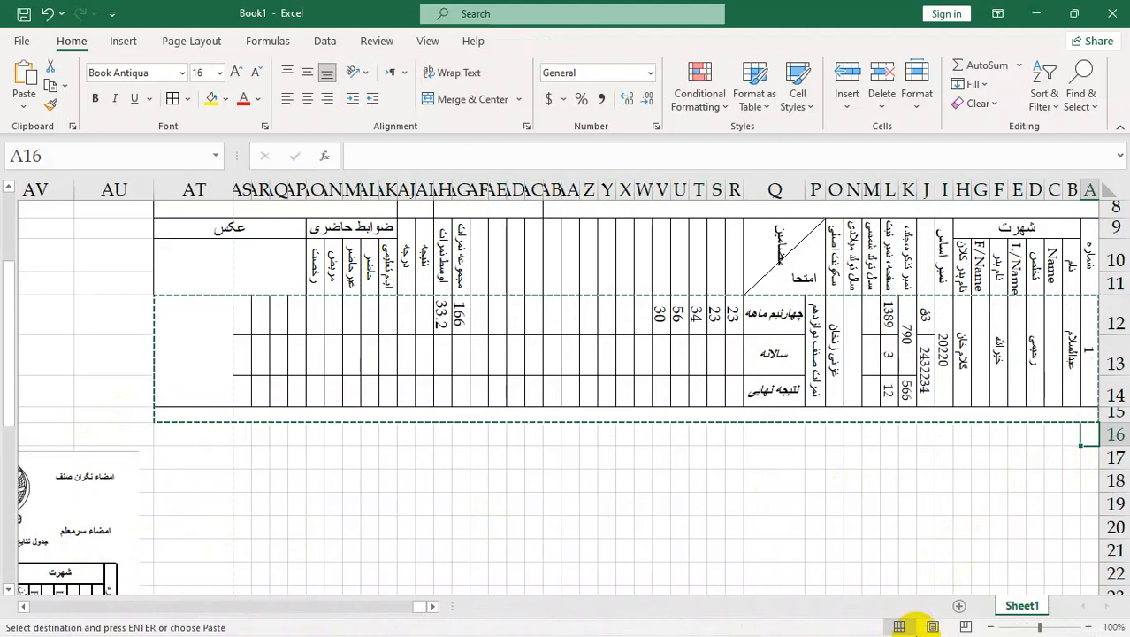
{"action": "key", "text": "ctrl+alt+v"}
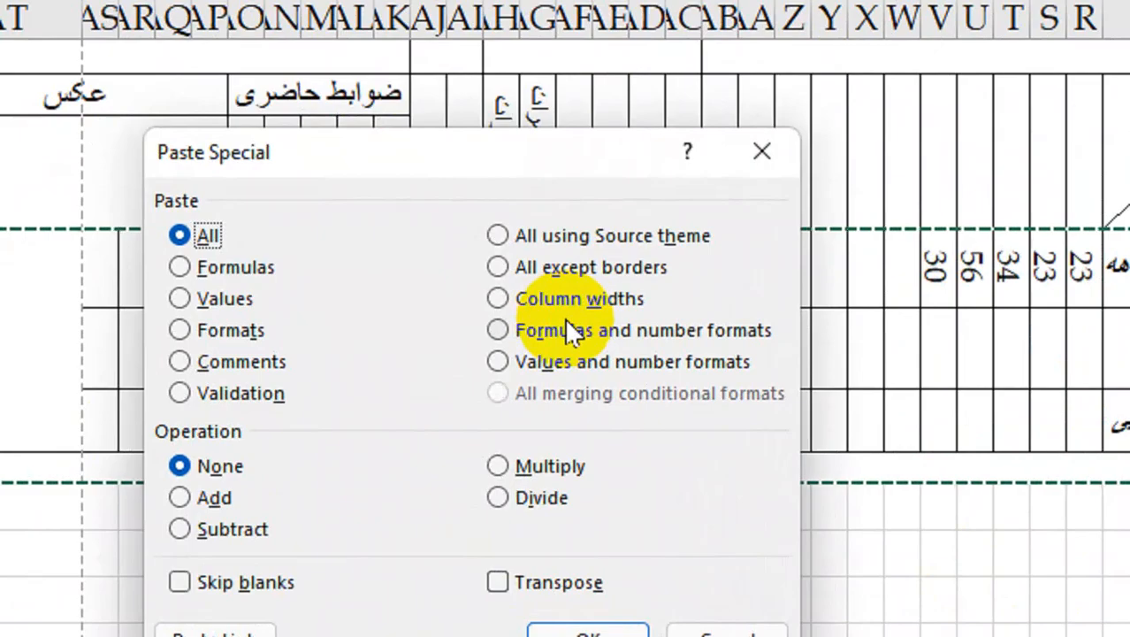
{"action": "left_click", "coordinate": [482, 333]}
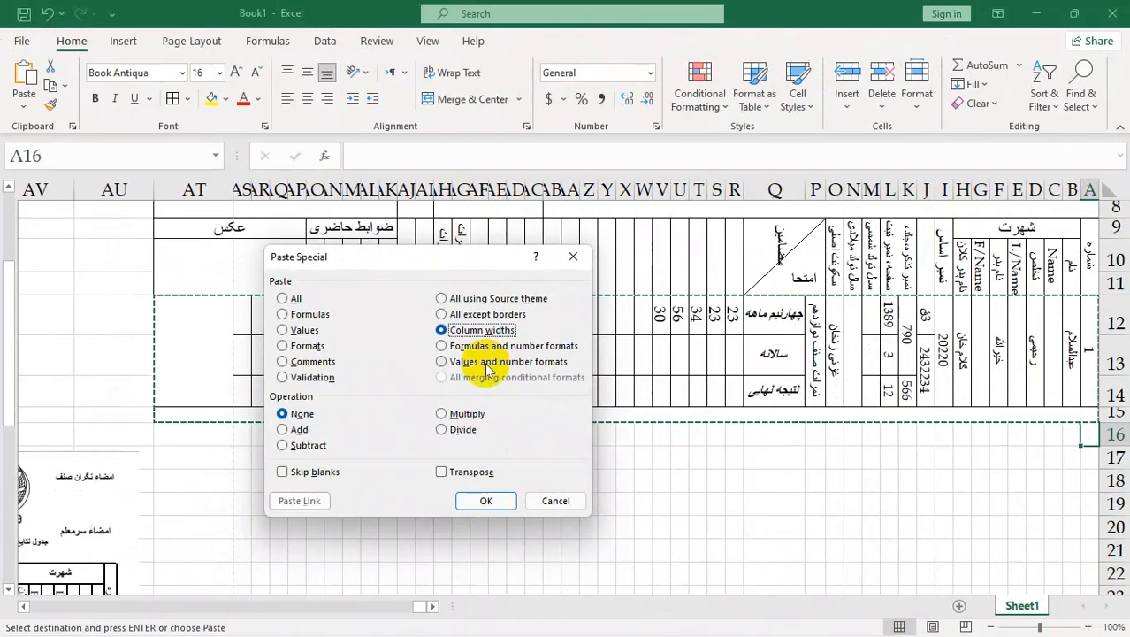
{"action": "left_click", "coordinate": [485, 501]}
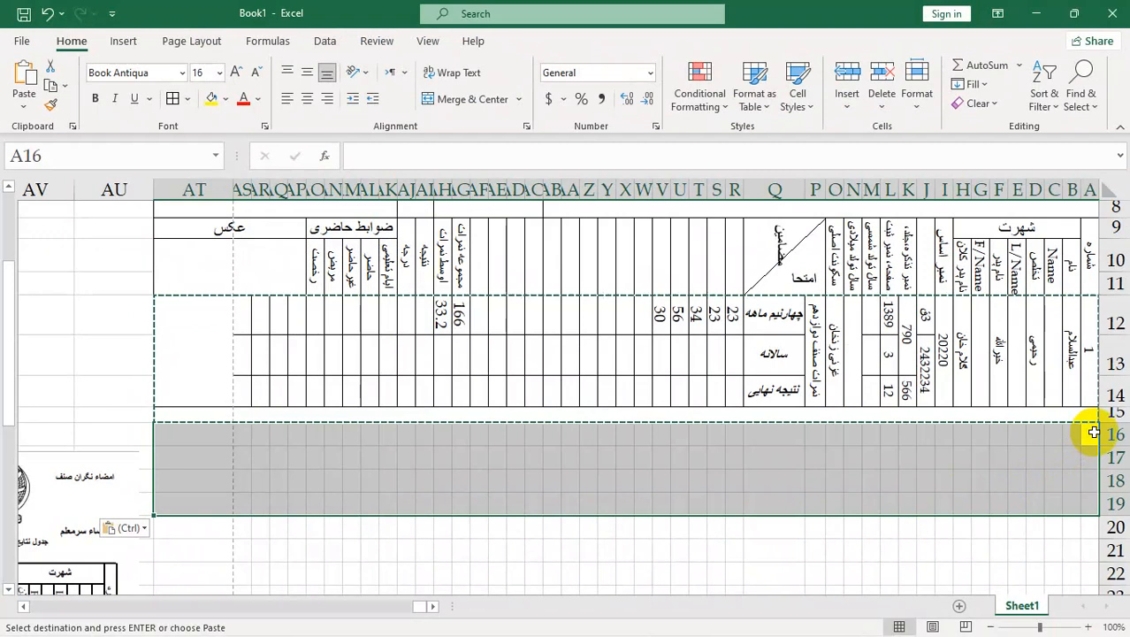
{"action": "left_click", "coordinate": [1094, 432]}
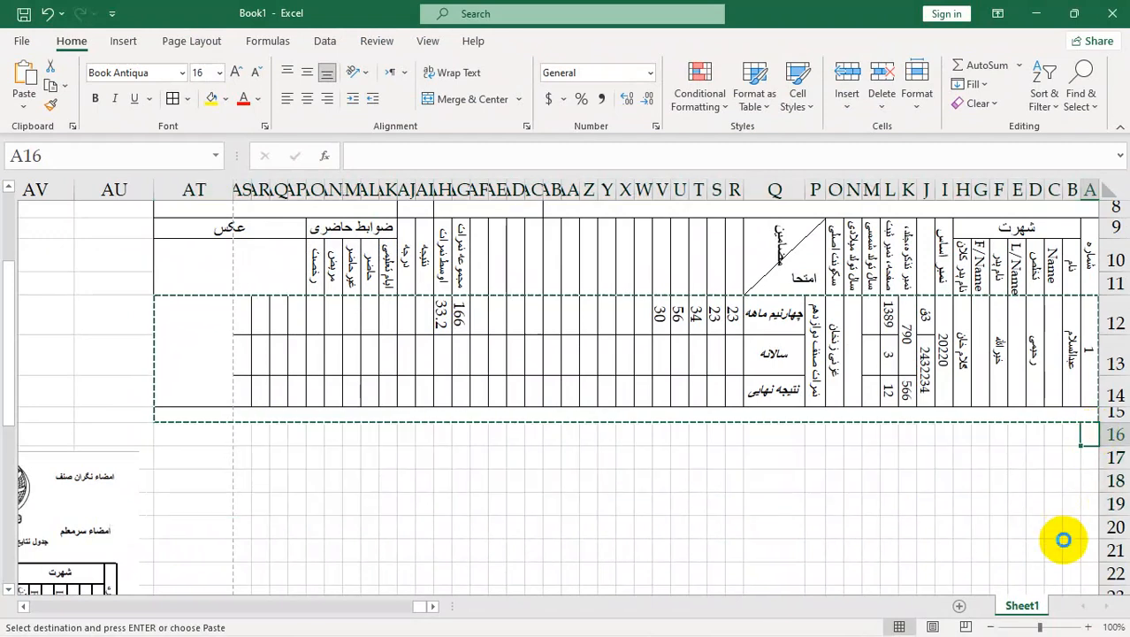
{"action": "key", "text": "ctrl+v"}
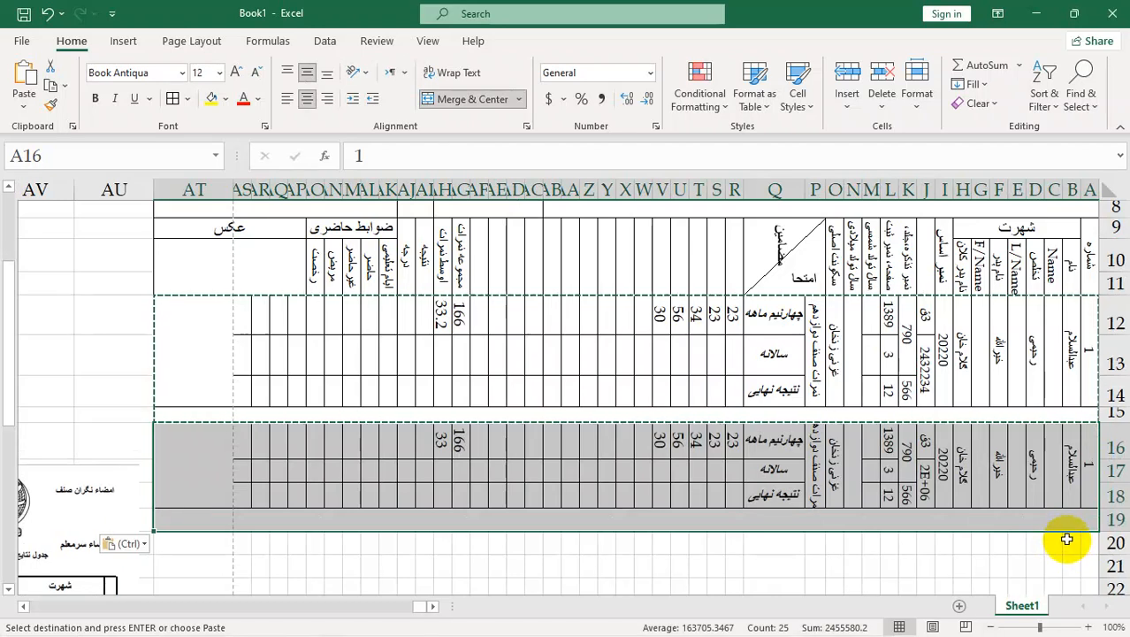
Paste the student block again, with column widths, into rows 20–22 at A20.
{"action": "scroll", "coordinate": [732, 560], "scroll_direction": "down", "scroll_amount": 1}
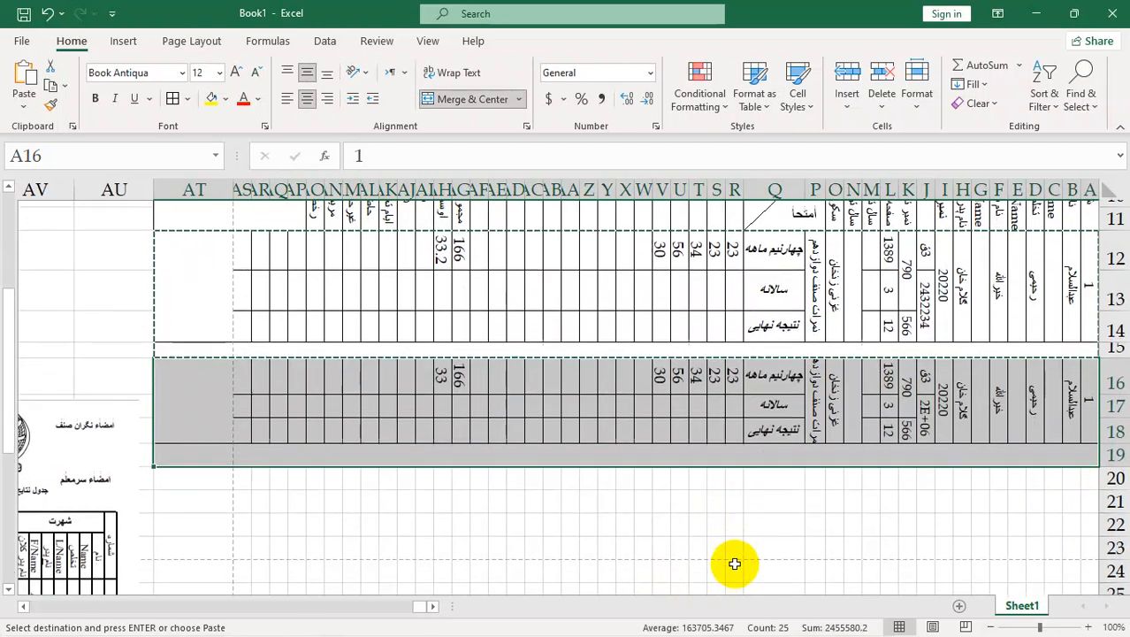
{"action": "left_click", "coordinate": [1091, 473]}
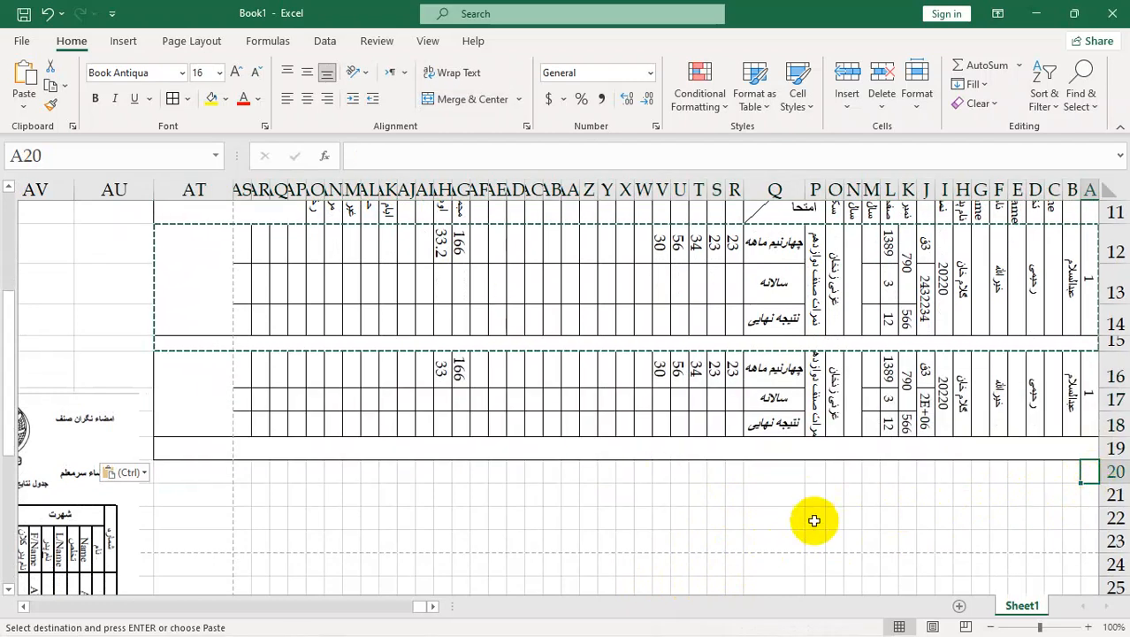
{"action": "key", "text": "ctrl+alt+v"}
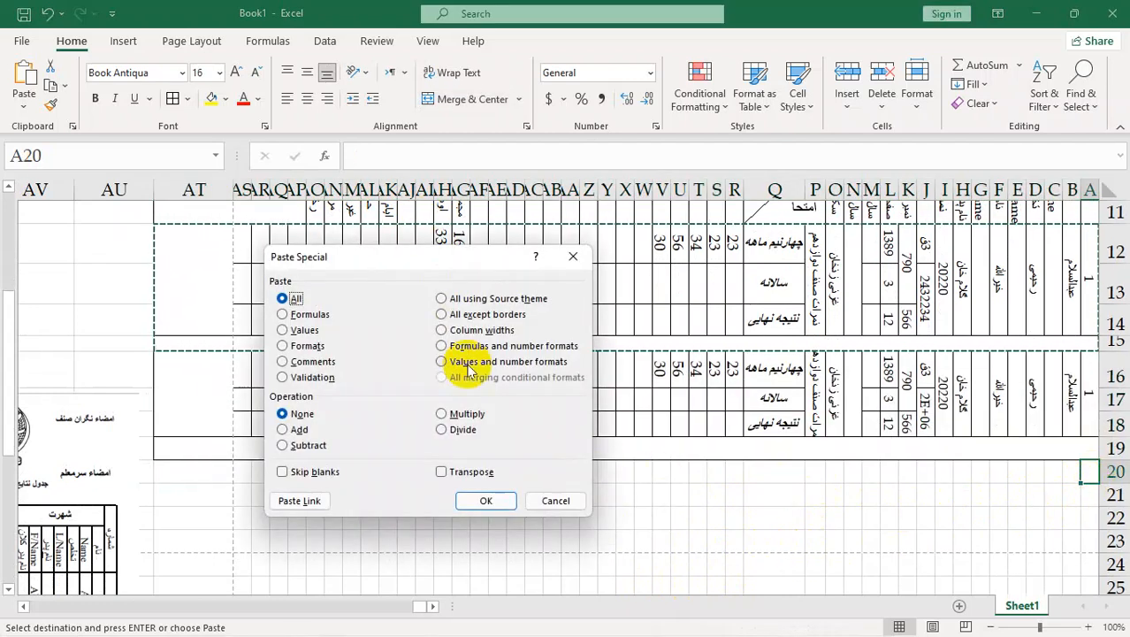
{"action": "left_click", "coordinate": [479, 332]}
{"action": "left_click", "coordinate": [485, 500]}
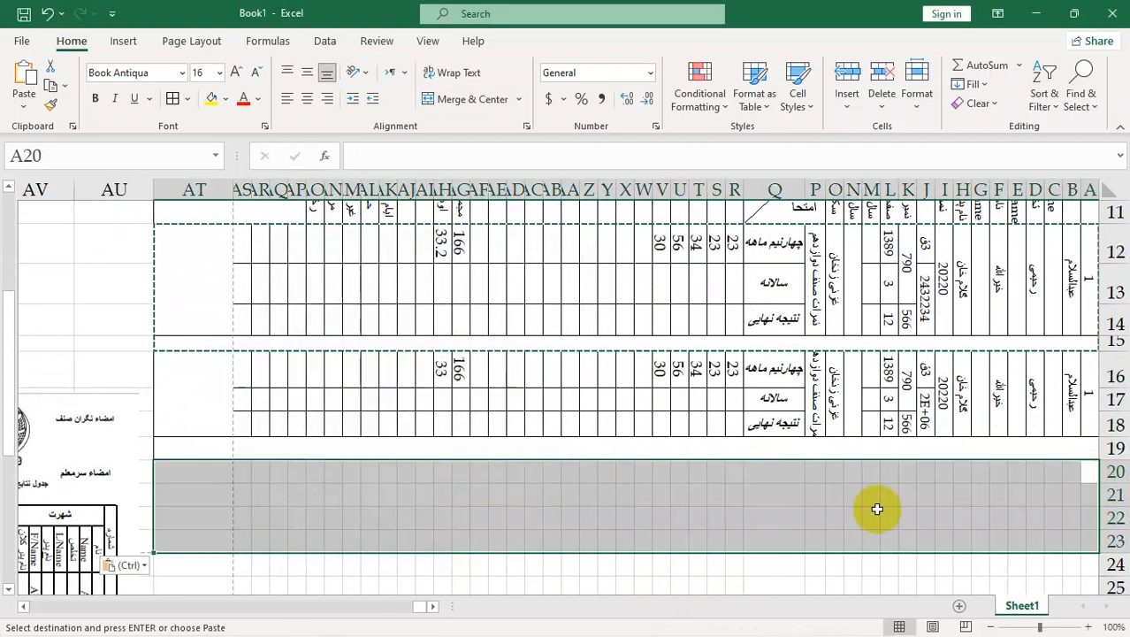
{"action": "left_click", "coordinate": [1081, 471]}
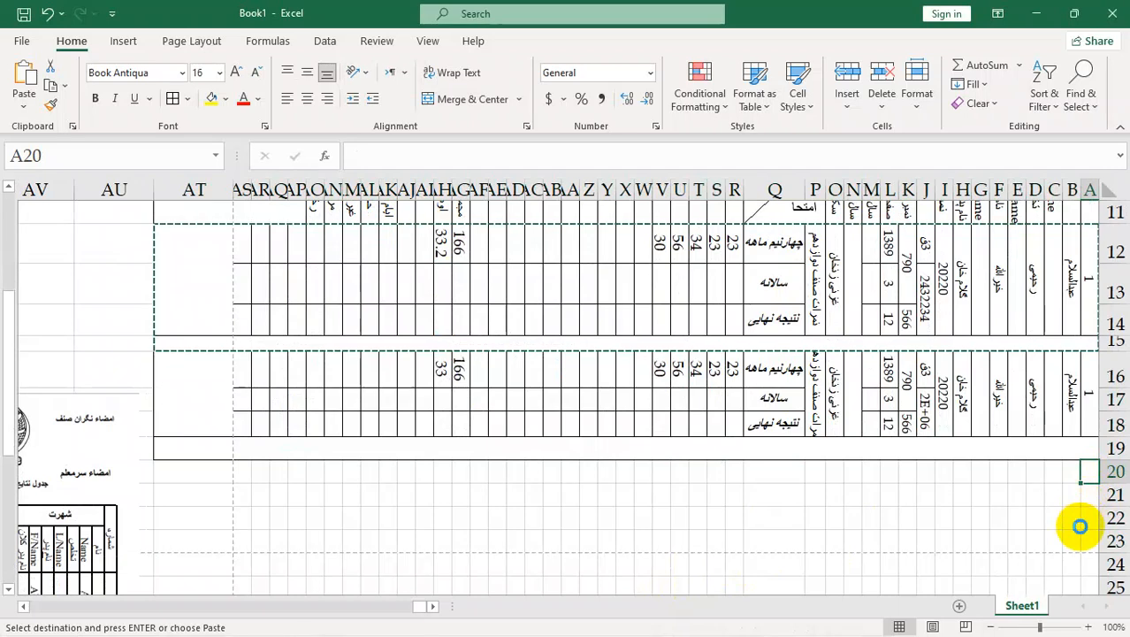
{"action": "key", "text": "ctrl+v"}
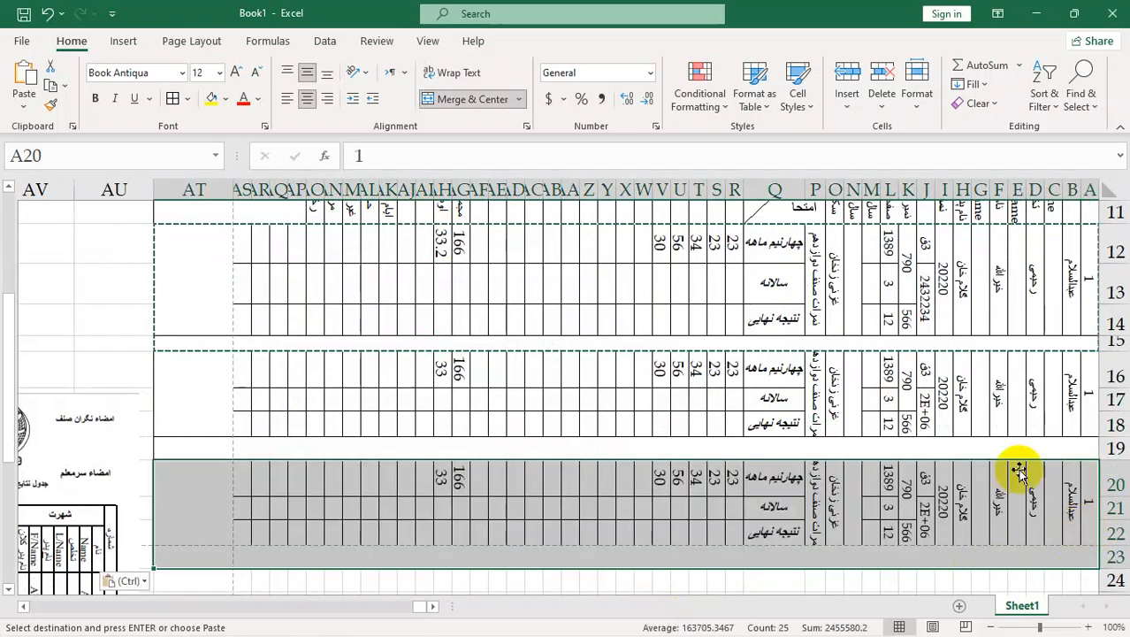
Shrink rows 19 and 23 into thin separator rows.
{"action": "mouse_move", "coordinate": [1119, 449]}
{"action": "left_mouse_down"}
{"action": "mouse_move", "coordinate": [1121, 439]}
{"action": "mouse_move", "coordinate": [1118, 452]}
{"action": "left_mouse_up"}
{"action": "left_click_drag", "start_coordinate": [1111, 555], "coordinate": [1113, 553]}
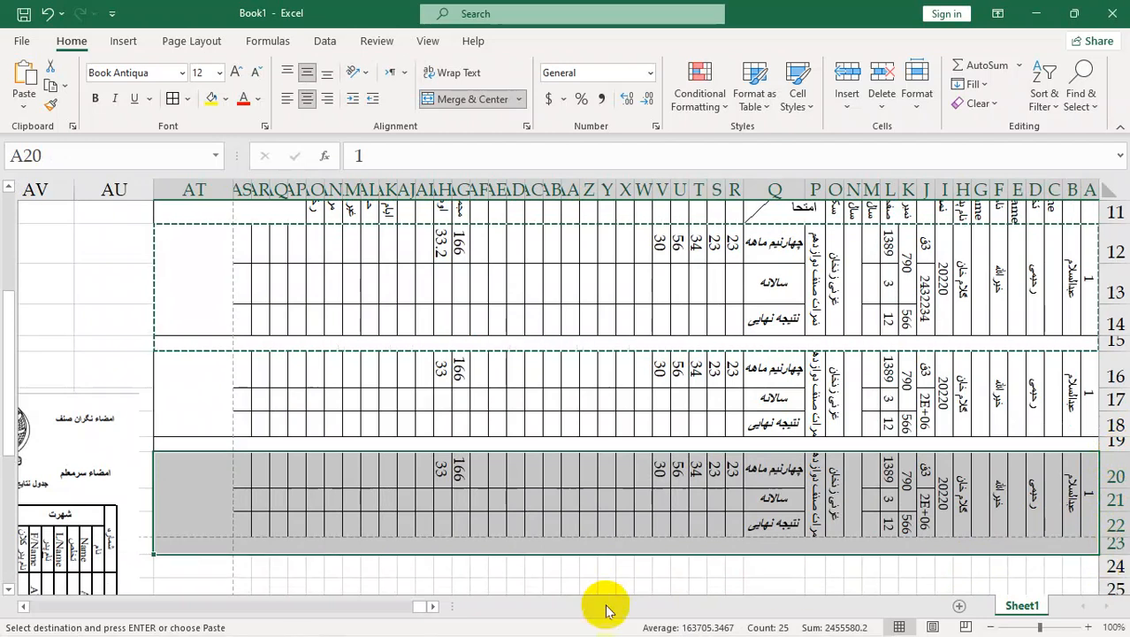
{"action": "left_click", "coordinate": [642, 566]}
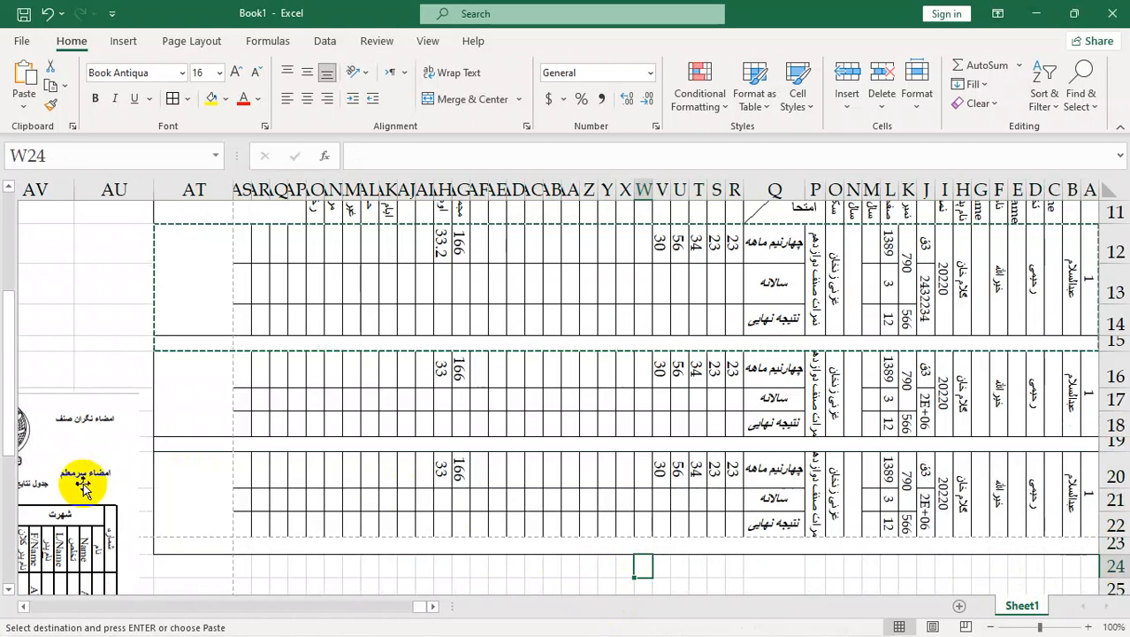
{"action": "double_click", "coordinate": [119, 285]}
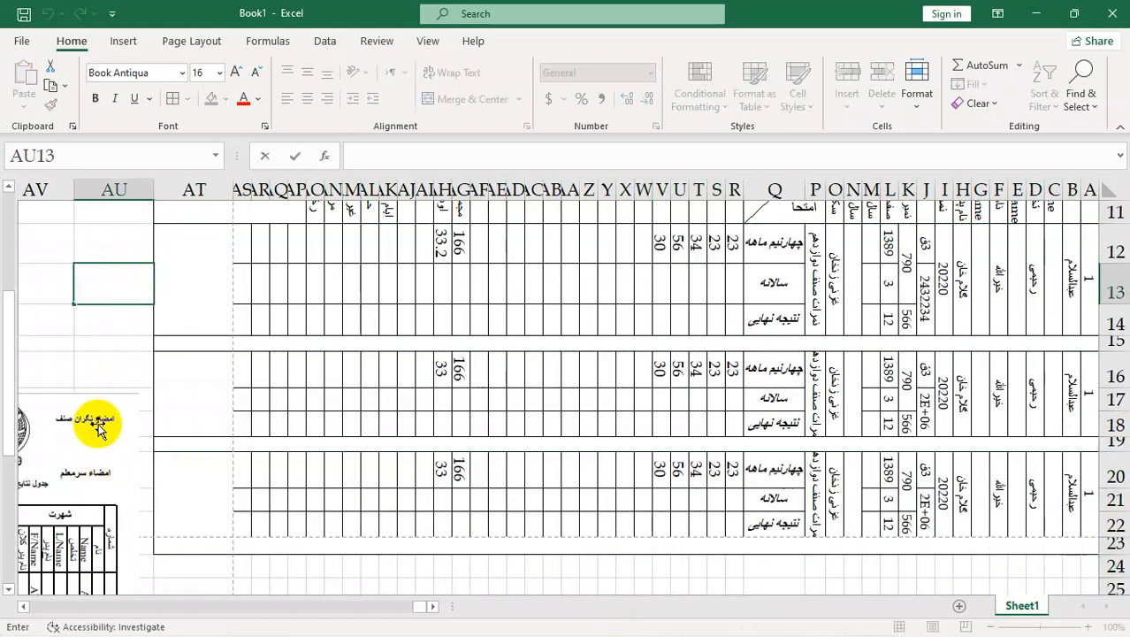
{"action": "left_click", "coordinate": [440, 566]}
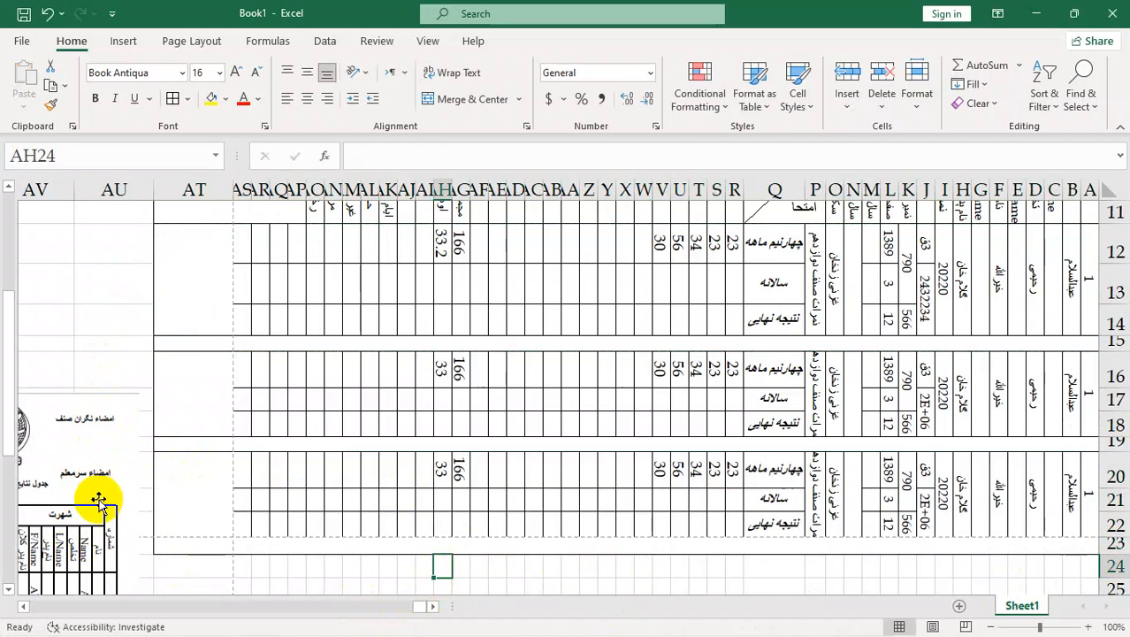
{"action": "scroll", "coordinate": [247, 474], "scroll_direction": "up", "scroll_amount": 3}
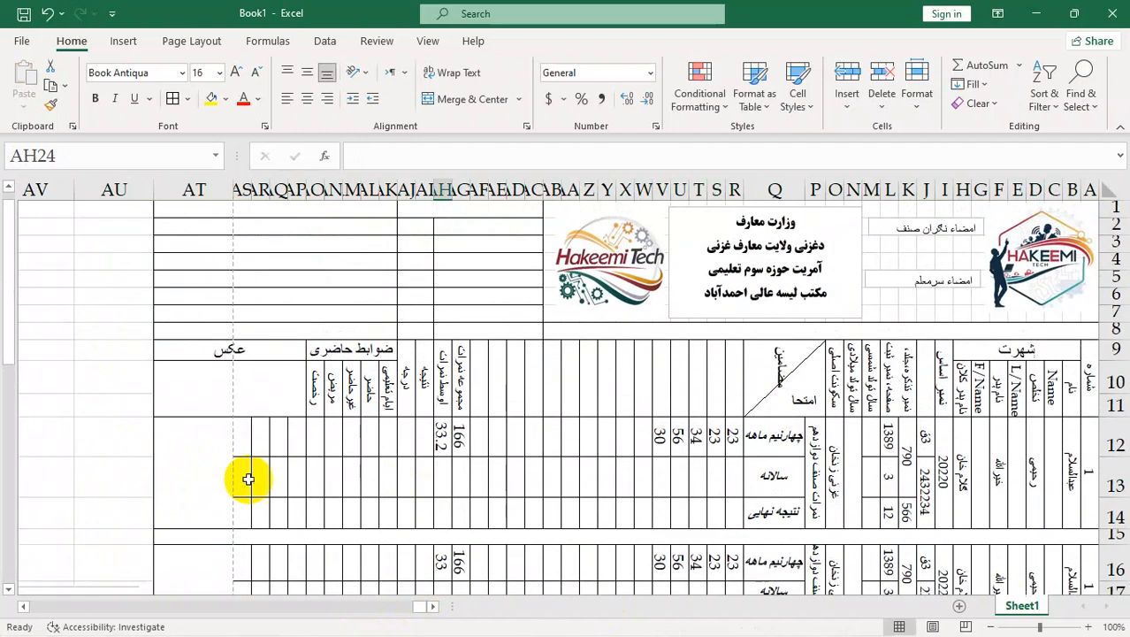
{"action": "scroll", "coordinate": [823, 460], "scroll_direction": "down", "scroll_amount": 2}
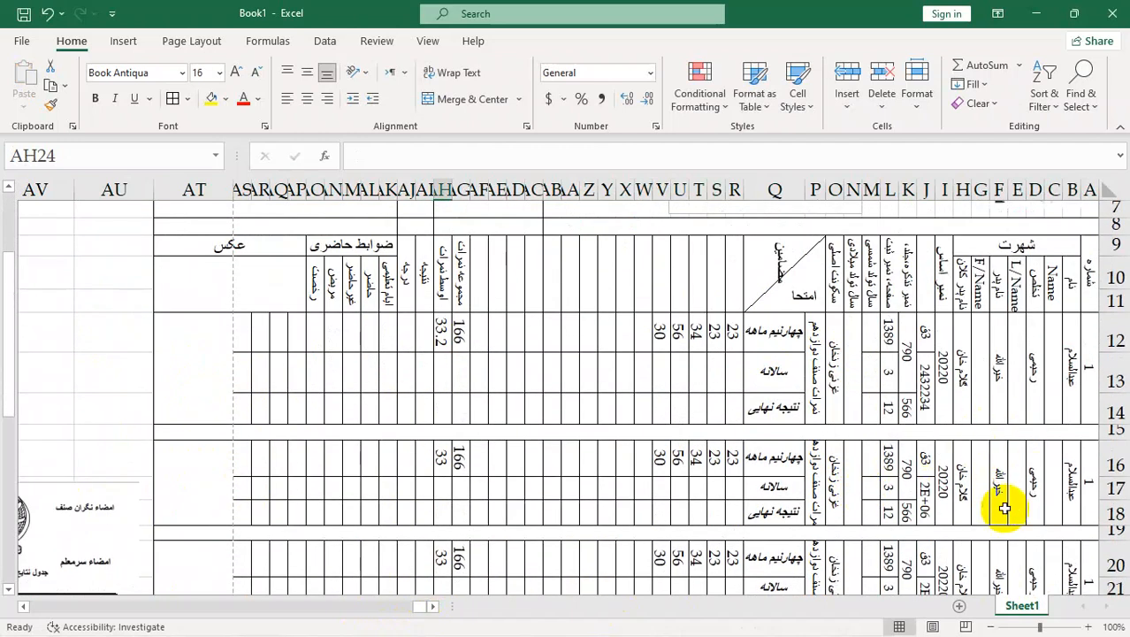
{"action": "scroll", "coordinate": [1074, 495], "scroll_direction": "down", "scroll_amount": 1}
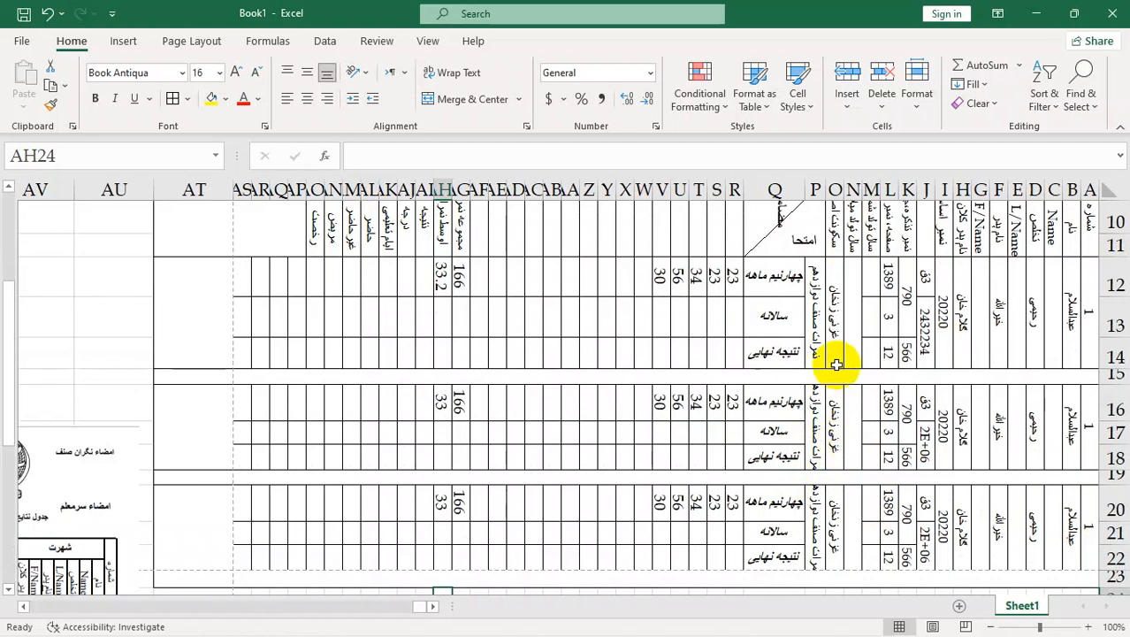
{"action": "left_click", "coordinate": [696, 503]}
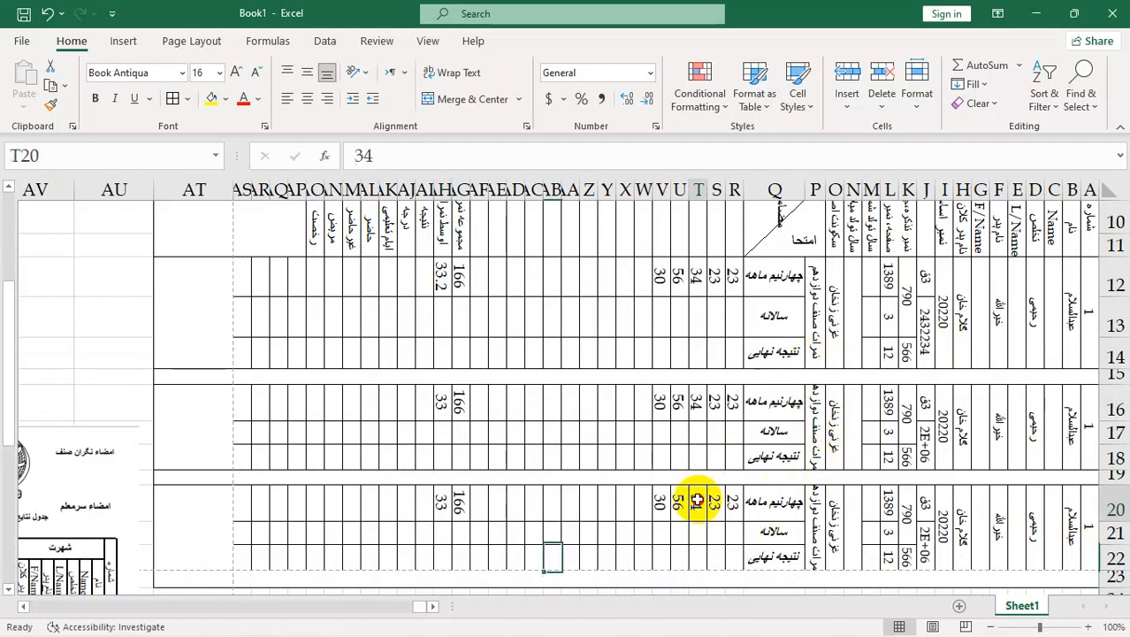
Page through all four print-preview pages, then return to the sheet and move the form picture over it.
{"action": "key", "text": "ctrl+p"}
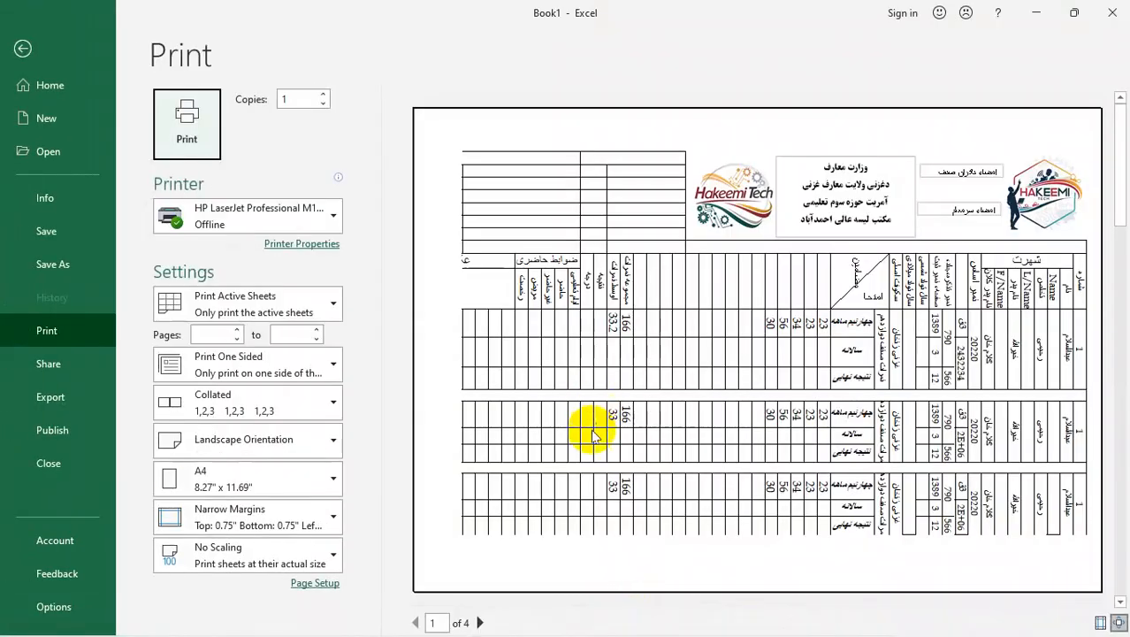
{"action": "left_click", "coordinate": [480, 623]}
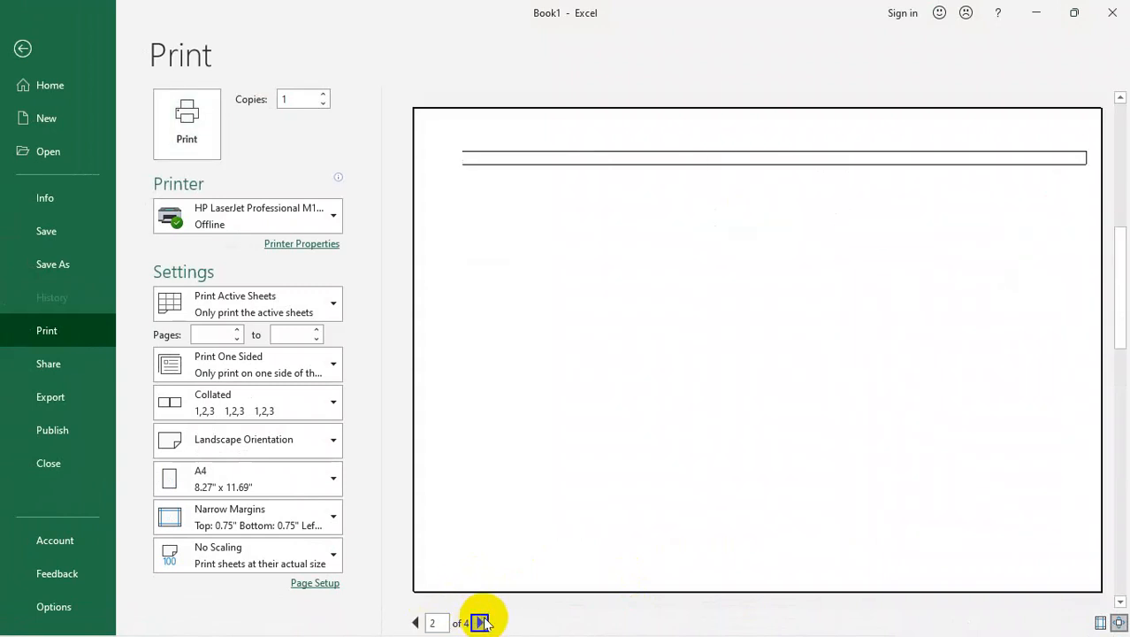
{"action": "left_click", "coordinate": [480, 623]}
{"action": "left_click", "coordinate": [480, 622]}
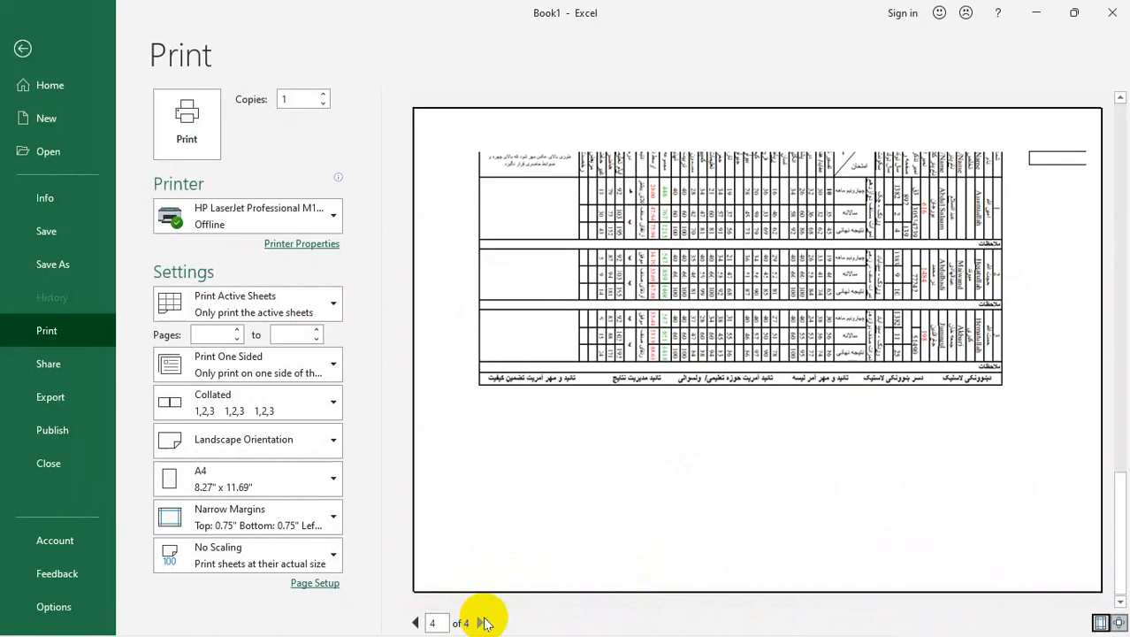
{"action": "left_click", "coordinate": [22, 50]}
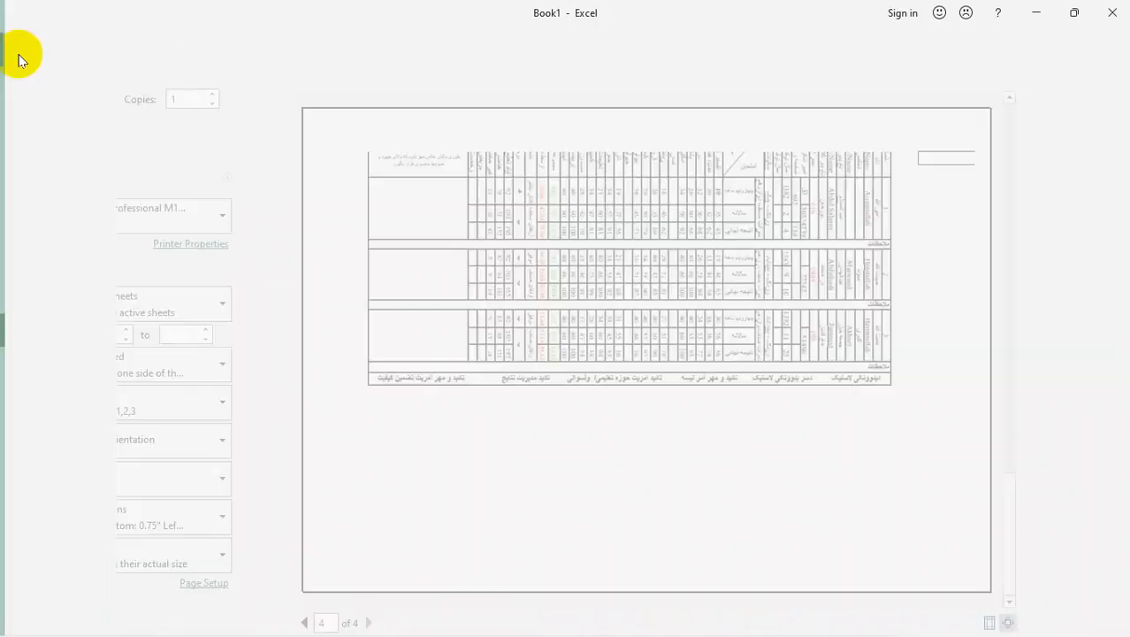
{"action": "left_click_drag", "start_coordinate": [93, 514], "coordinate": [584, 363]}
{"action": "left_click_drag", "start_coordinate": [332, 405], "coordinate": [386, 399]}
Delete the form picture and inspect cell AD16's formatting without changing anything.
{"action": "key", "text": "Delete"}
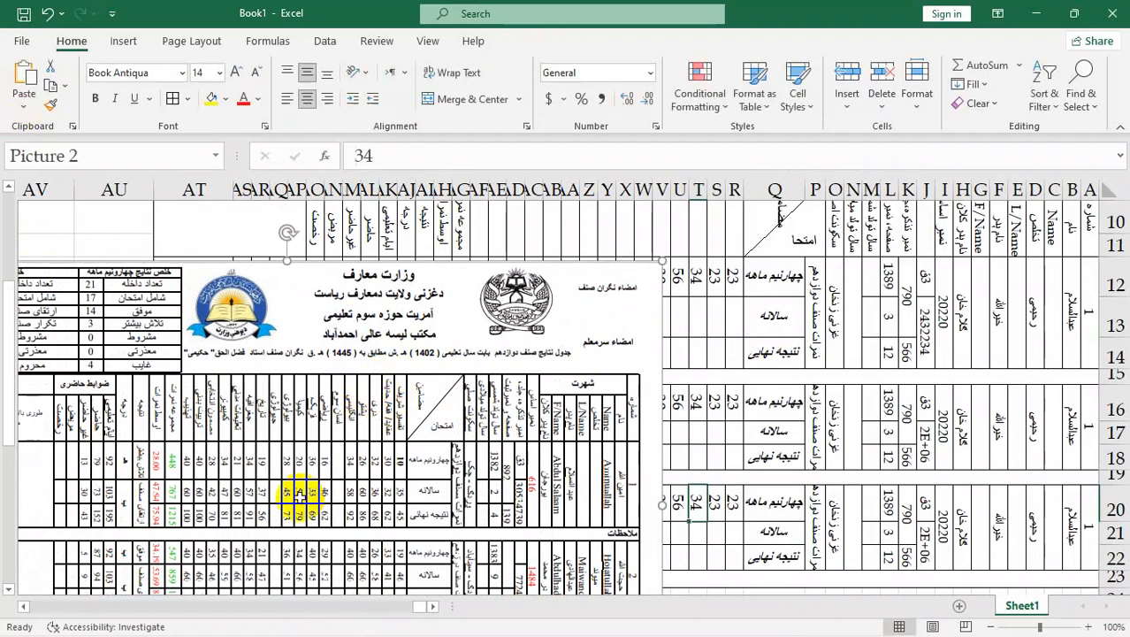
{"action": "left_click", "coordinate": [513, 408]}
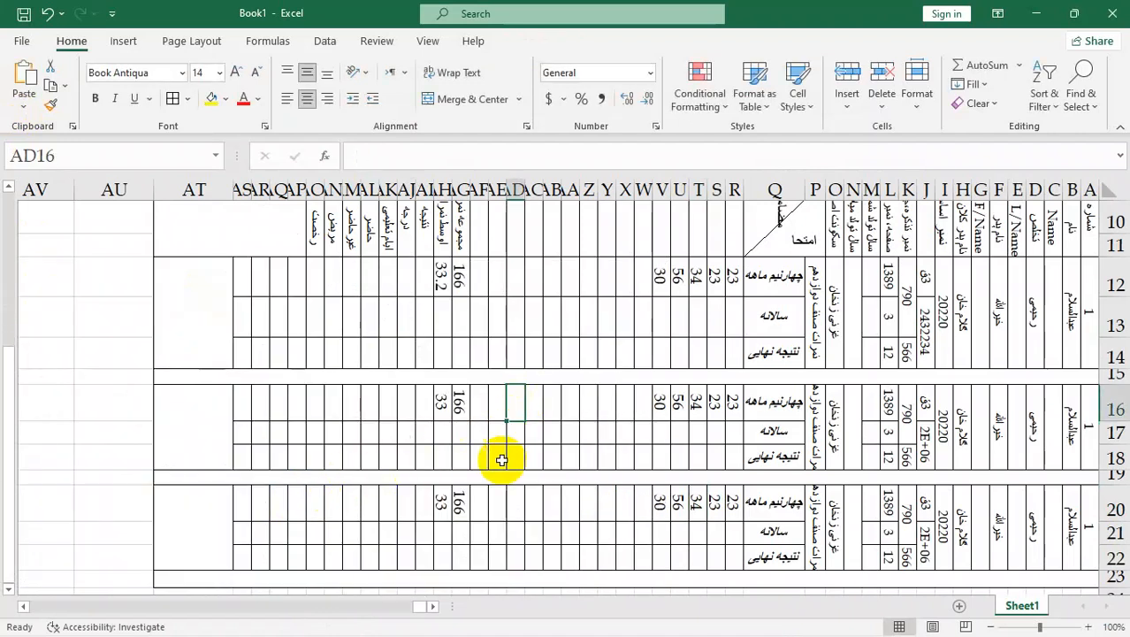
{"action": "key", "text": "shift+F10"}
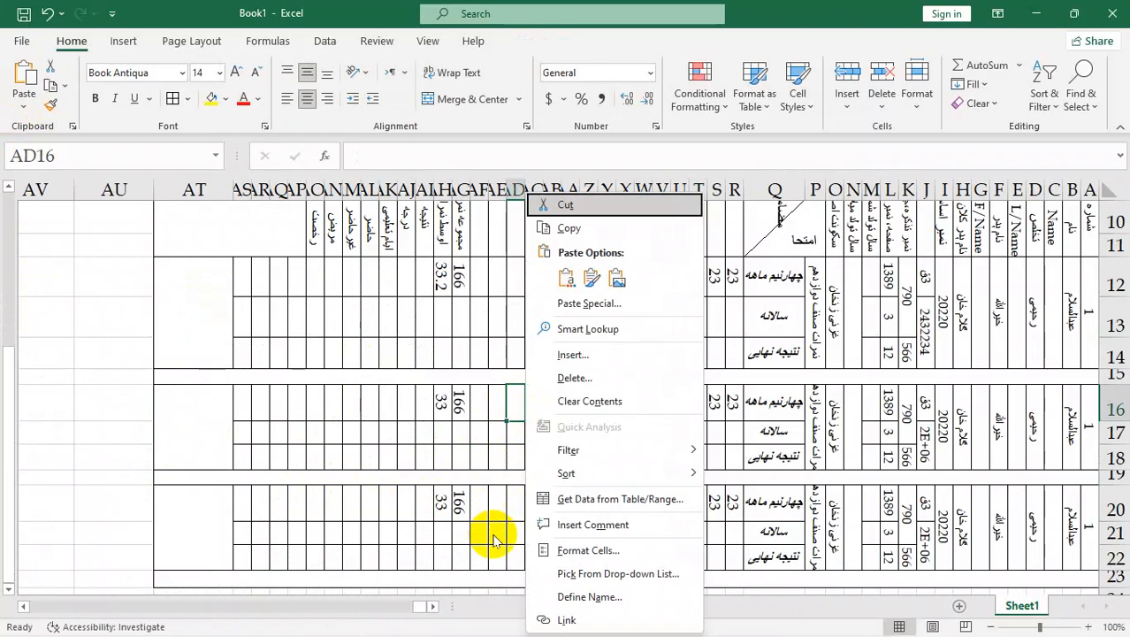
{"action": "left_click", "coordinate": [837, 384]}
{"action": "key", "text": "ctrl+1"}
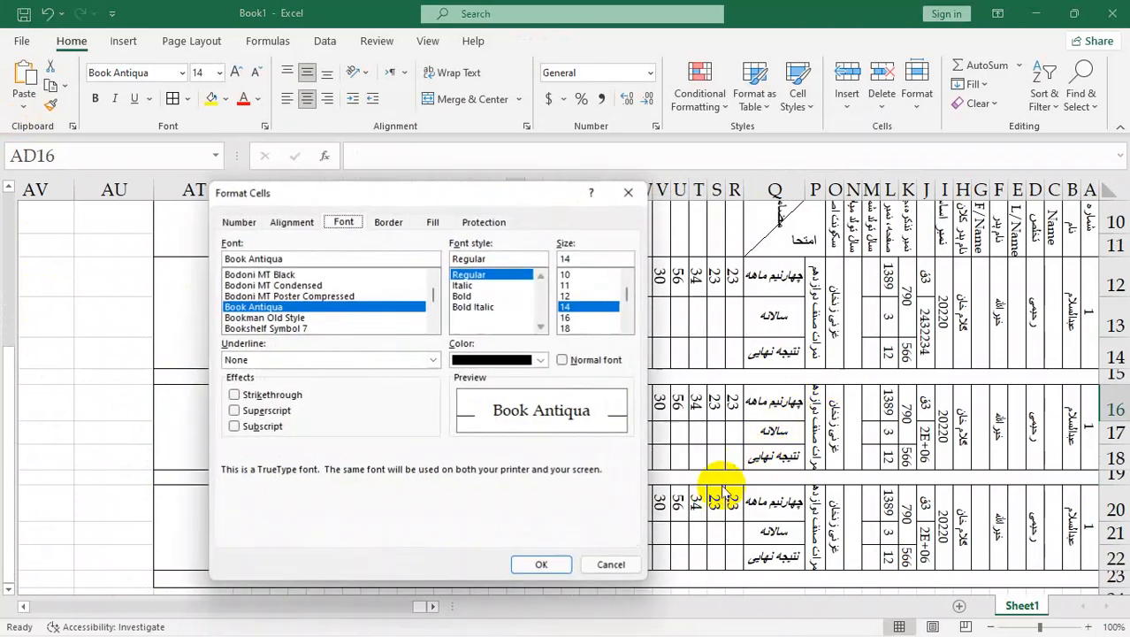
{"action": "left_click", "coordinate": [630, 559]}
{"action": "left_click", "coordinate": [675, 509]}
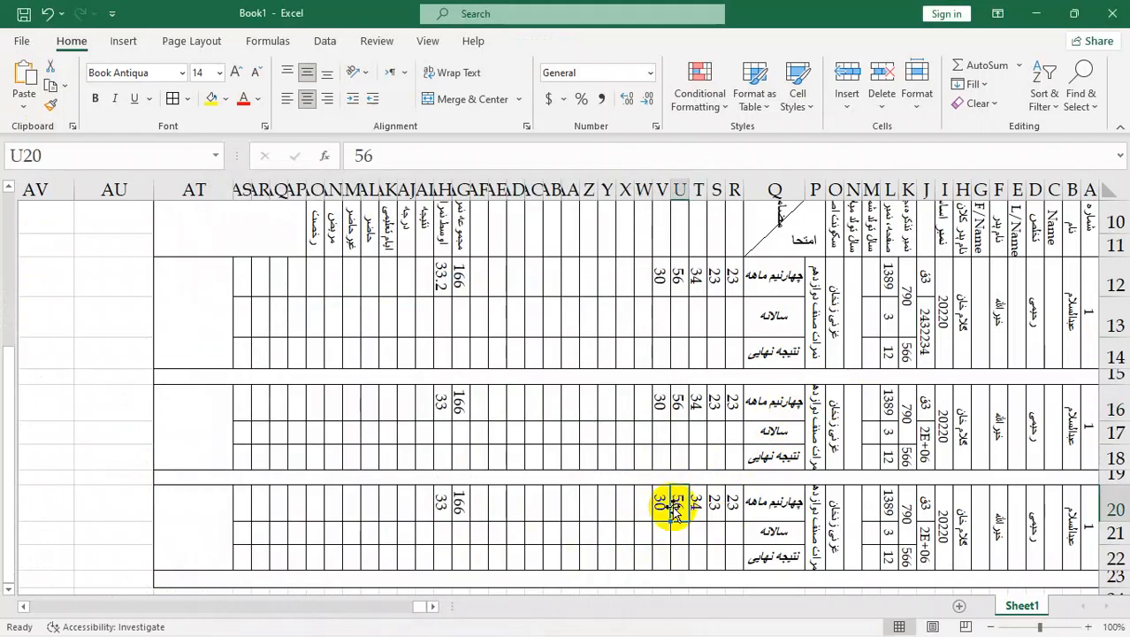
Review all four pages of the print preview, then return to the worksheet.
{"action": "key", "text": "ctrl+p"}
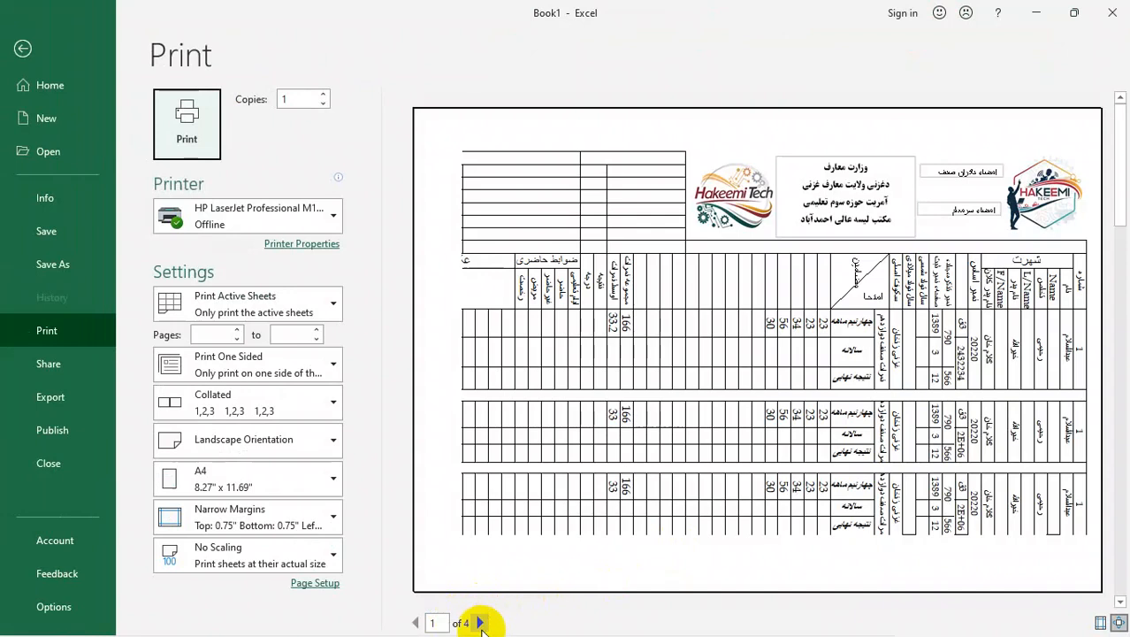
{"action": "left_click", "coordinate": [483, 634]}
{"action": "left_click", "coordinate": [479, 622]}
{"action": "left_click", "coordinate": [480, 622]}
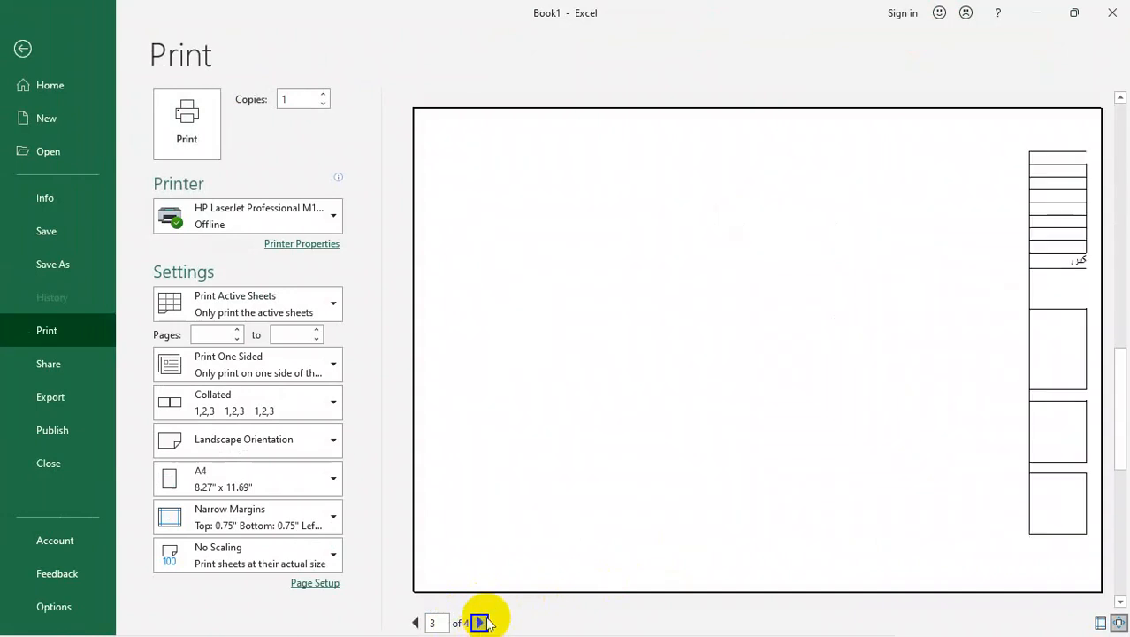
{"action": "left_click", "coordinate": [480, 622]}
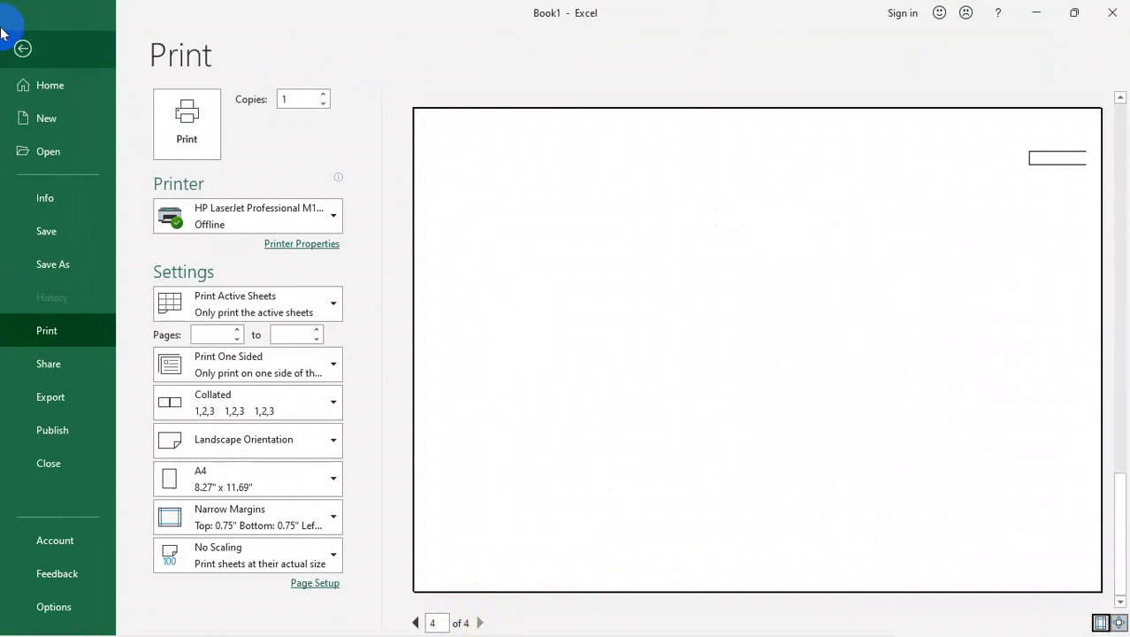
{"action": "left_click", "coordinate": [23, 49]}
Shorten rows 12 and 13 and set row 8 to 15.75 height.
{"action": "scroll", "coordinate": [380, 432], "scroll_direction": "up", "scroll_amount": 2}
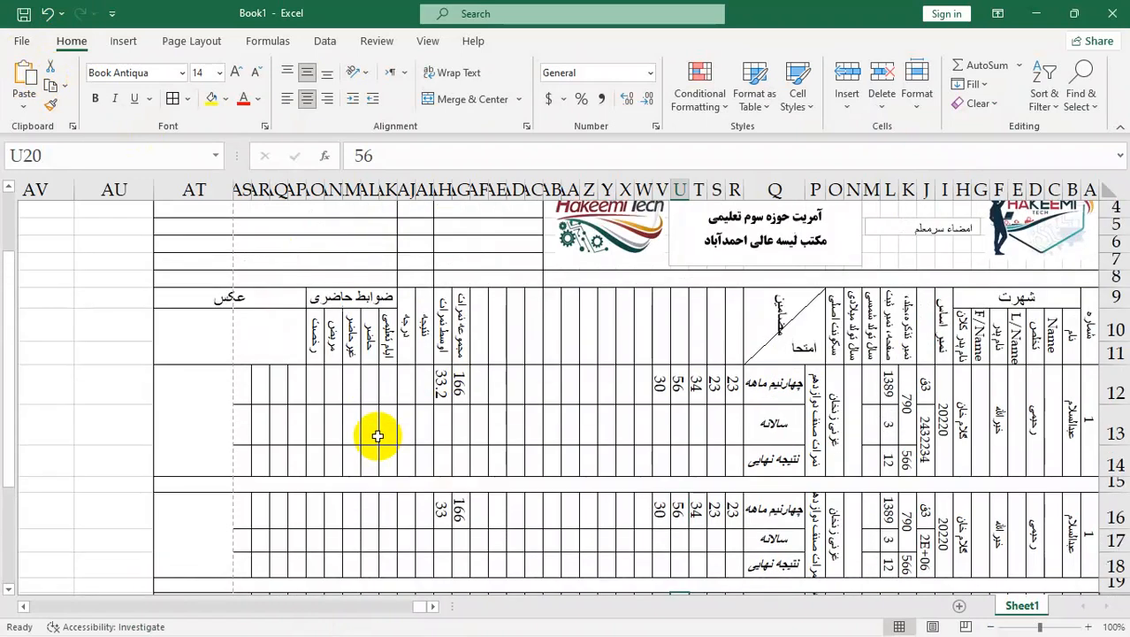
{"action": "scroll", "coordinate": [216, 334], "scroll_direction": "up", "scroll_amount": 1}
{"action": "left_click_drag", "start_coordinate": [187, 230], "coordinate": [195, 384]}
{"action": "scroll", "coordinate": [177, 359], "scroll_direction": "down", "scroll_amount": 7}
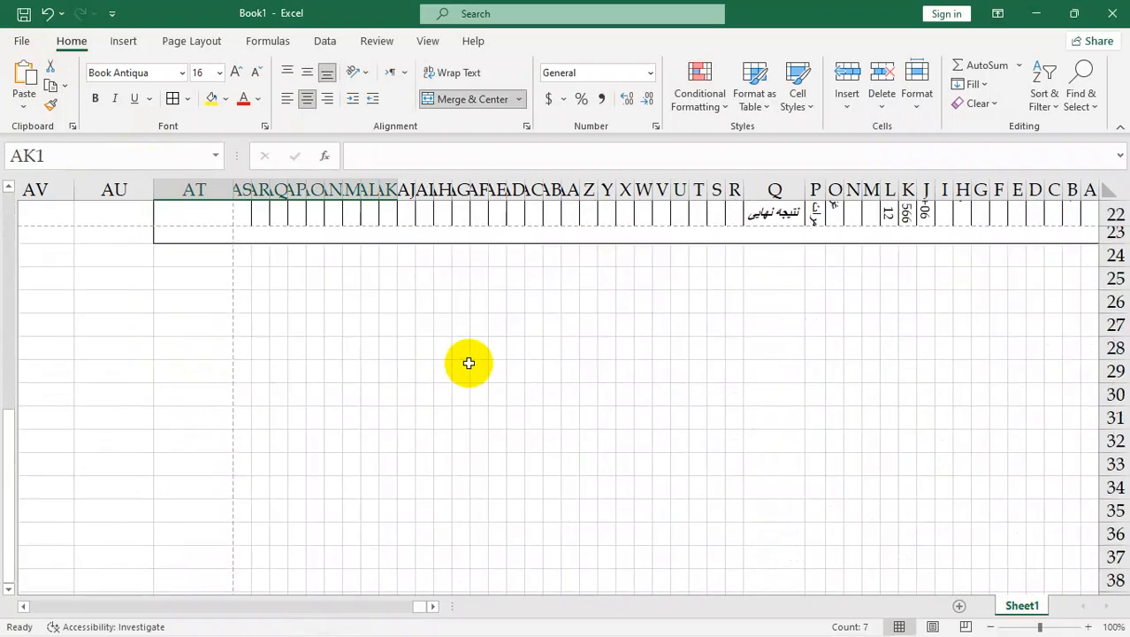
{"action": "scroll", "coordinate": [464, 364], "scroll_direction": "up", "scroll_amount": 2}
{"action": "left_click_drag", "start_coordinate": [411, 393], "coordinate": [817, 423]}
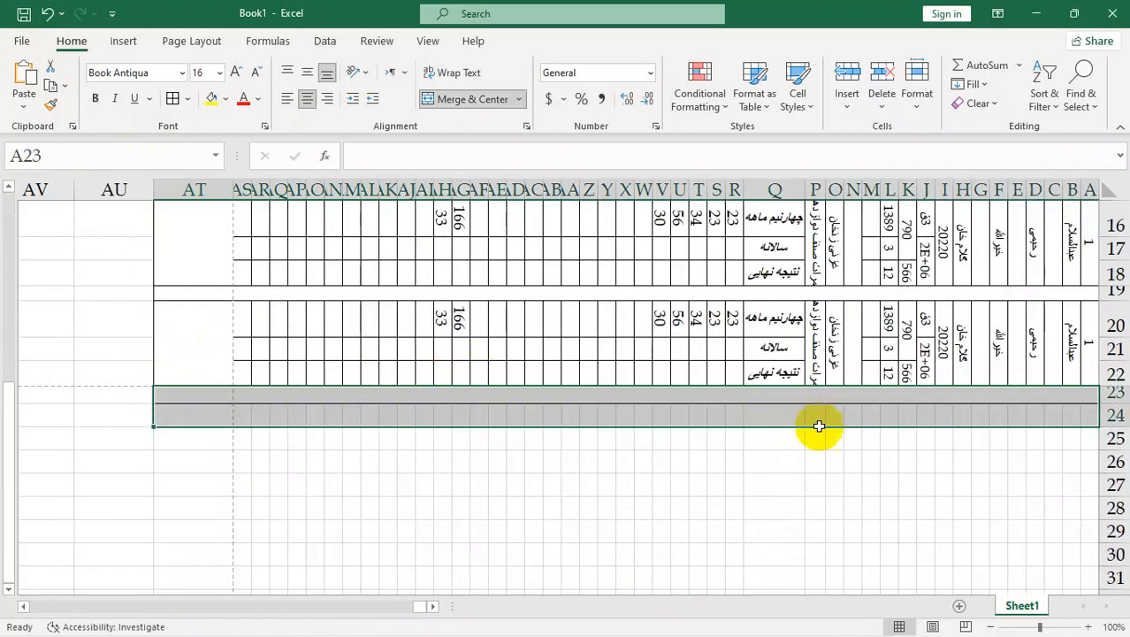
{"action": "left_click", "coordinate": [679, 501]}
{"action": "scroll", "coordinate": [654, 518], "scroll_direction": "up", "scroll_amount": 4}
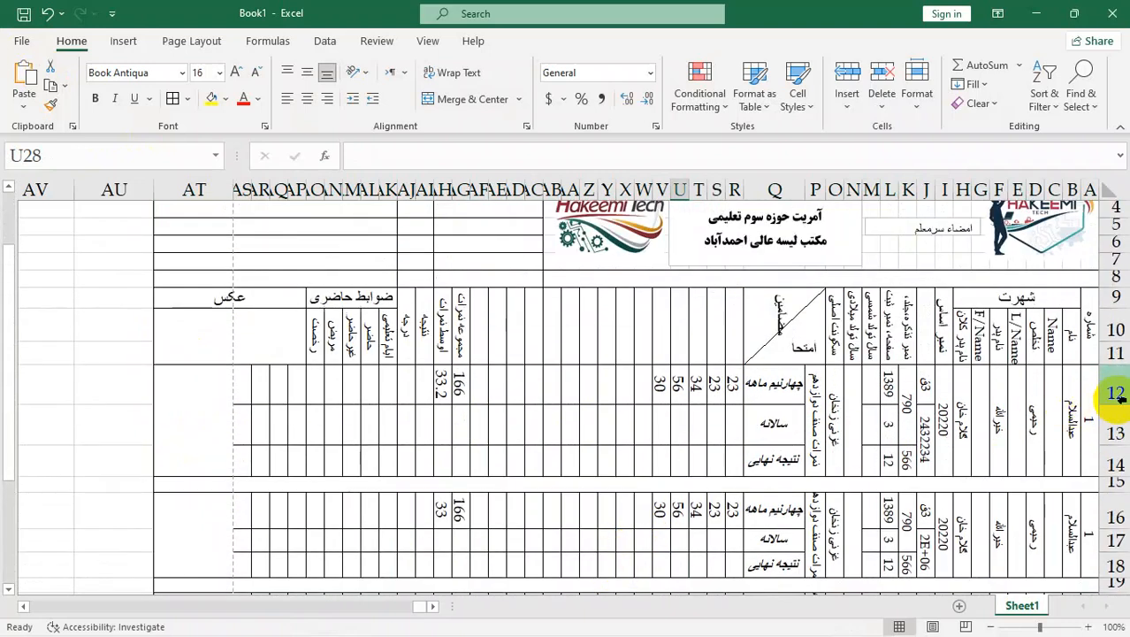
{"action": "left_click_drag", "start_coordinate": [1117, 398], "coordinate": [1112, 402]}
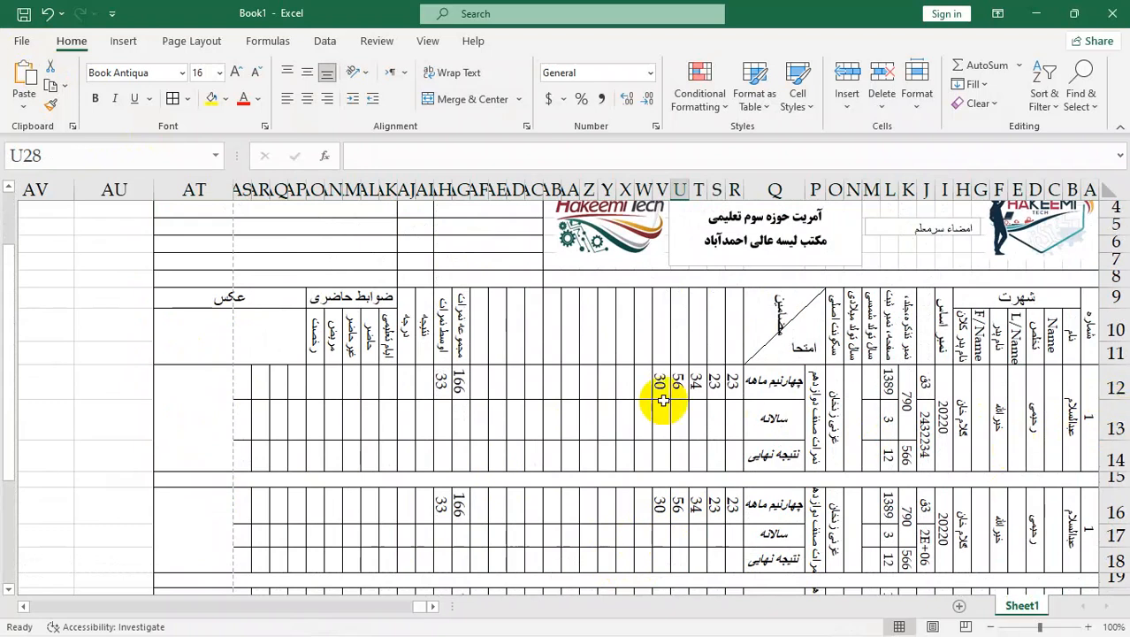
{"action": "left_click_drag", "start_coordinate": [446, 382], "coordinate": [460, 389]}
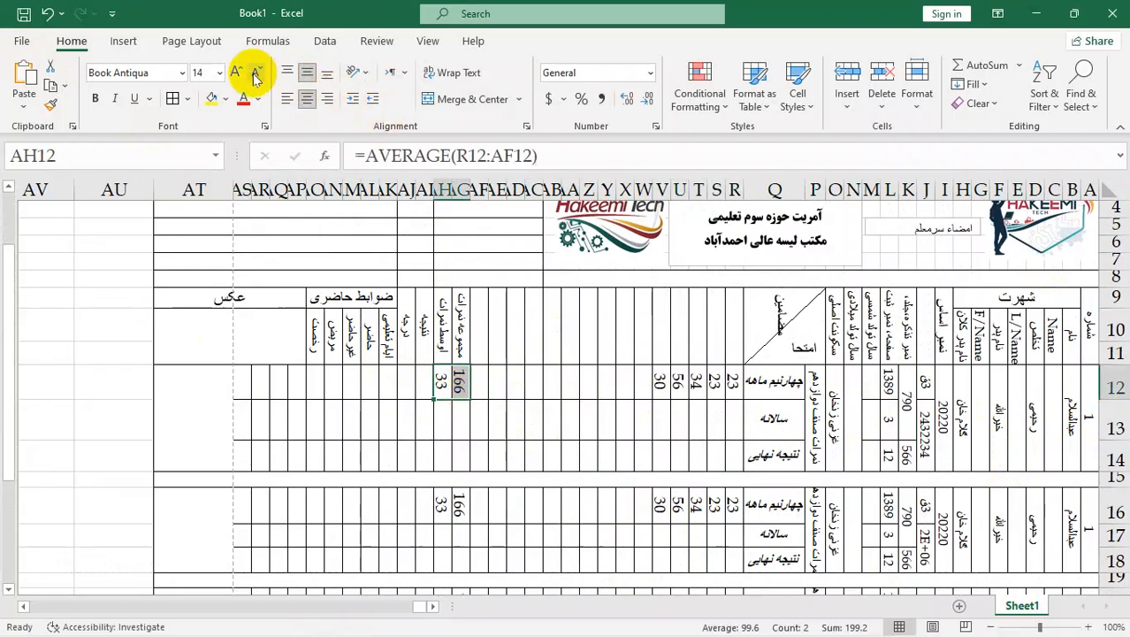
{"action": "left_click_drag", "start_coordinate": [1105, 435], "coordinate": [1112, 454]}
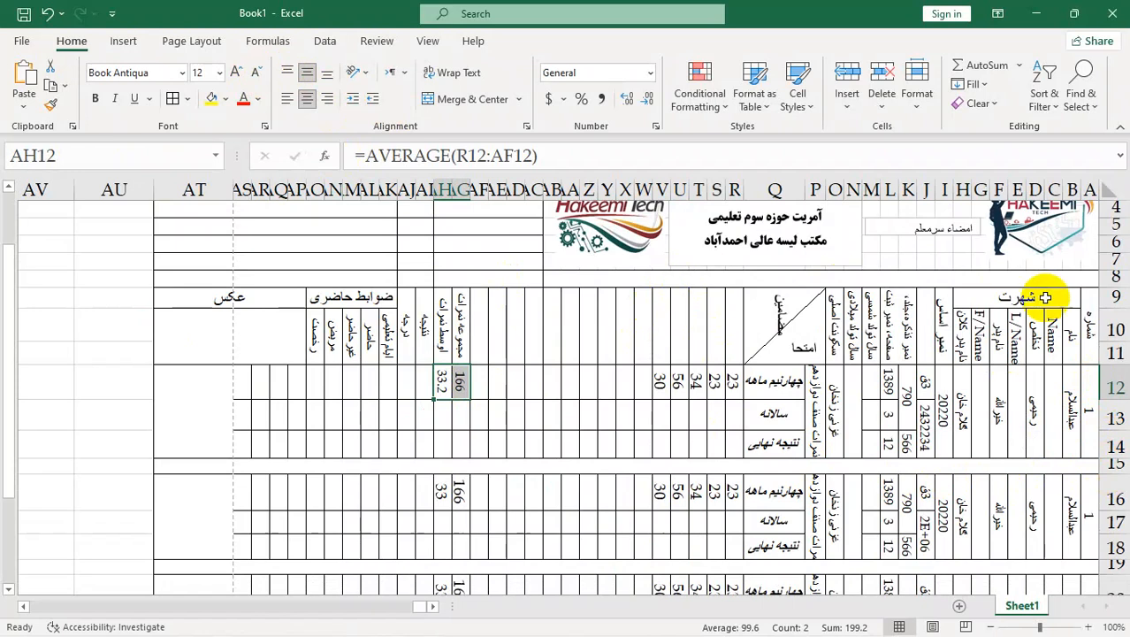
{"action": "left_click_drag", "start_coordinate": [1118, 287], "coordinate": [1115, 286]}
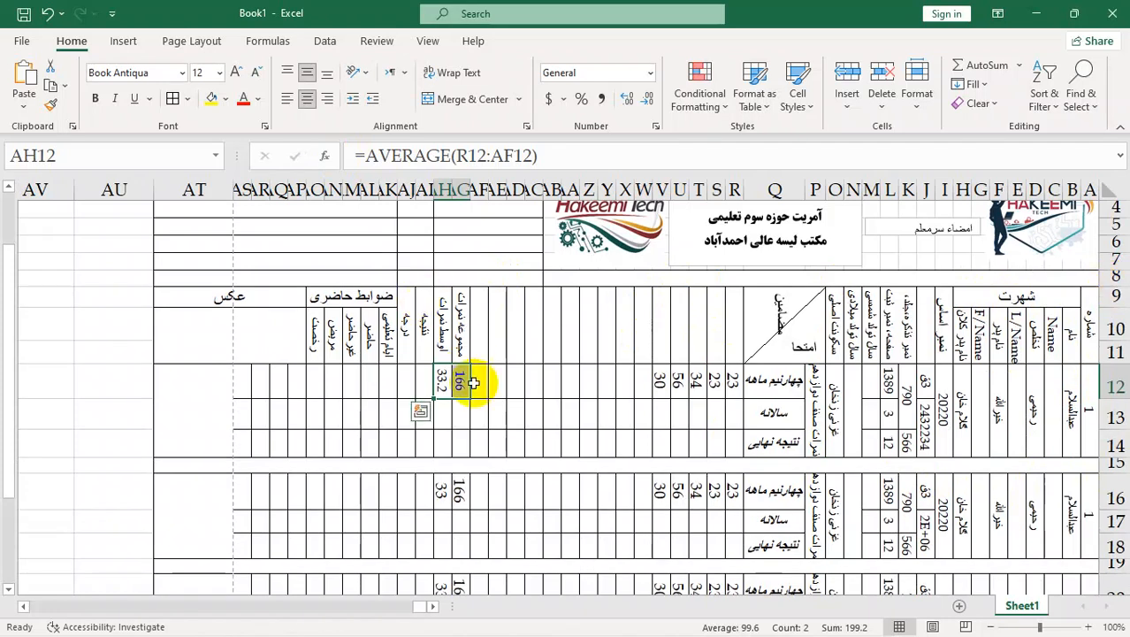
Reduce the row 20 results (33, 166) to 12 pt and shrink rows 16 and 20 to 15.75.
{"action": "scroll", "coordinate": [495, 398], "scroll_direction": "down", "scroll_amount": 3}
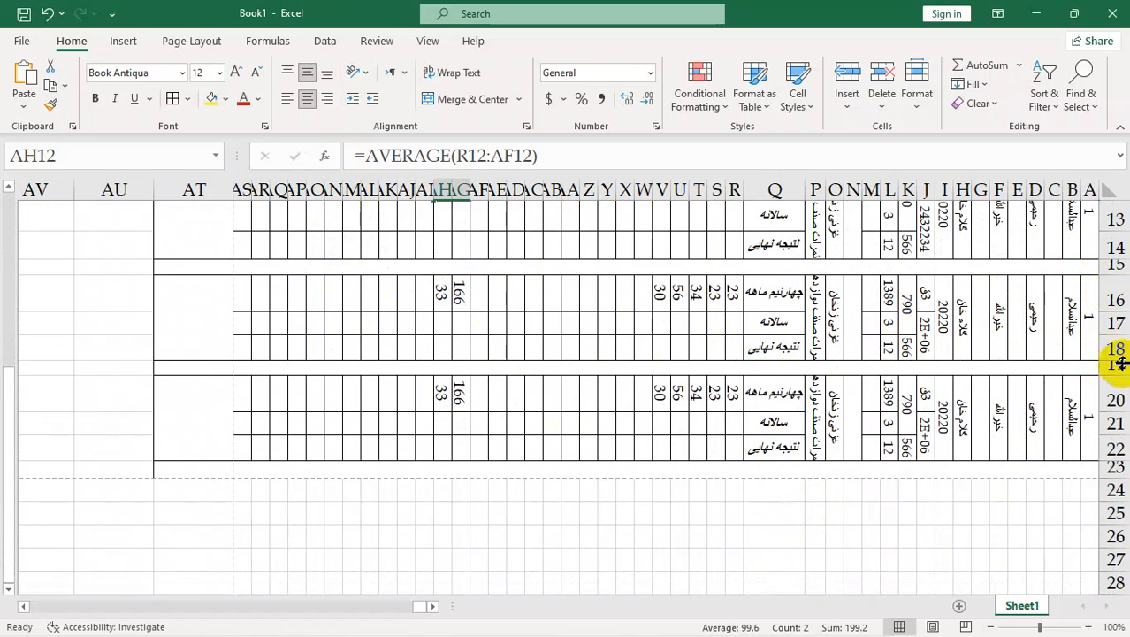
{"action": "left_click_drag", "start_coordinate": [1108, 310], "coordinate": [1103, 304]}
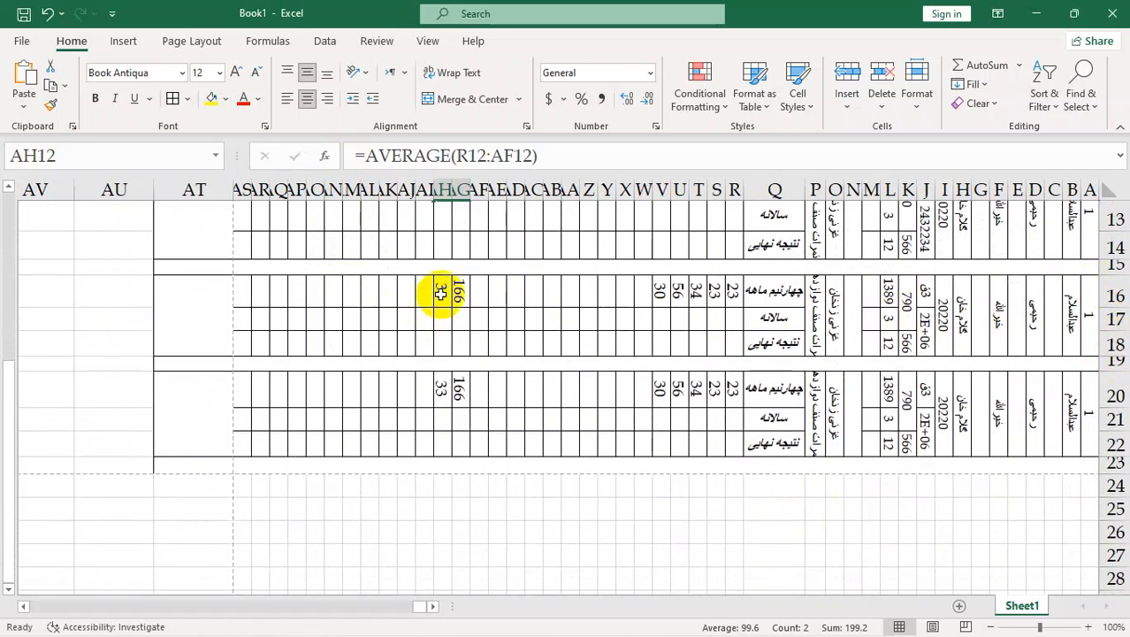
{"action": "left_click_drag", "start_coordinate": [440, 294], "coordinate": [458, 294]}
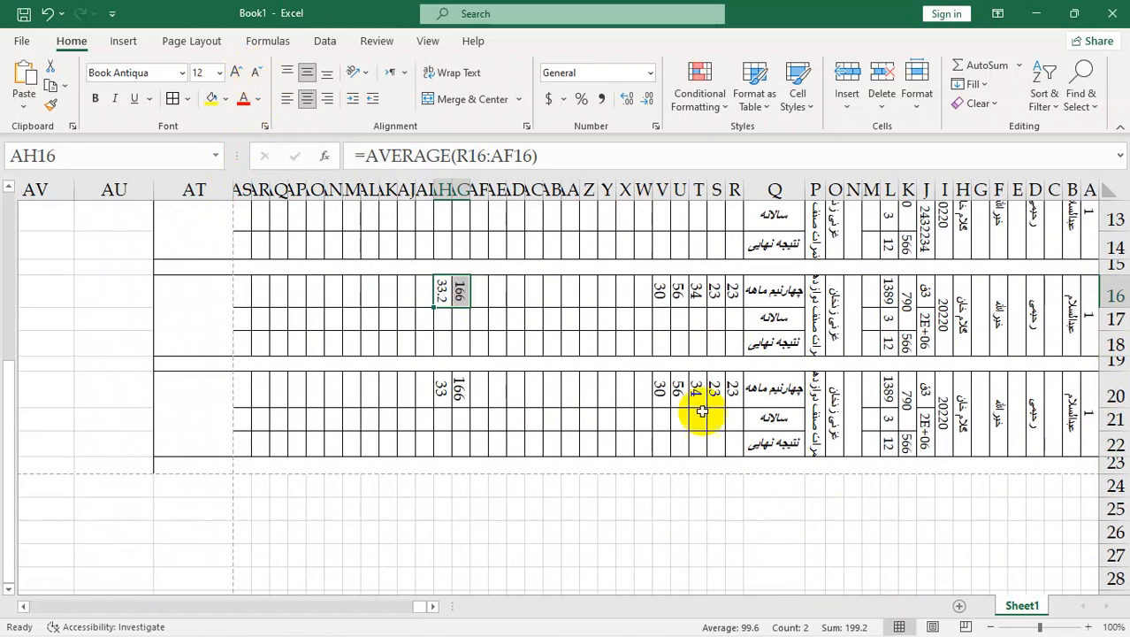
{"action": "left_click_drag", "start_coordinate": [449, 398], "coordinate": [462, 394]}
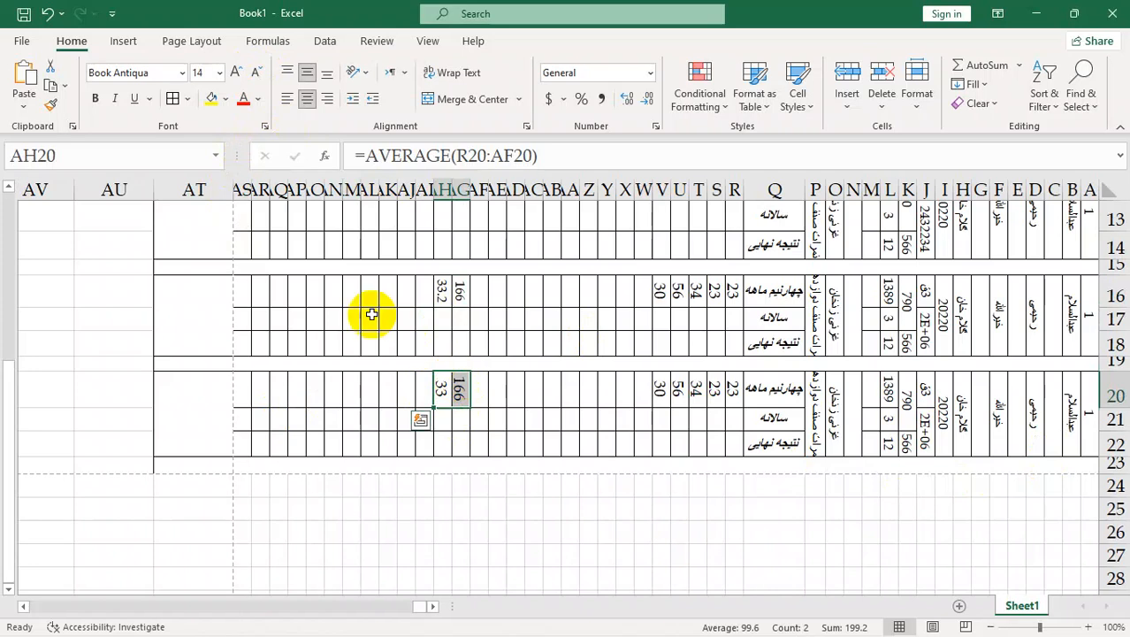
{"action": "left_click", "coordinate": [255, 72]}
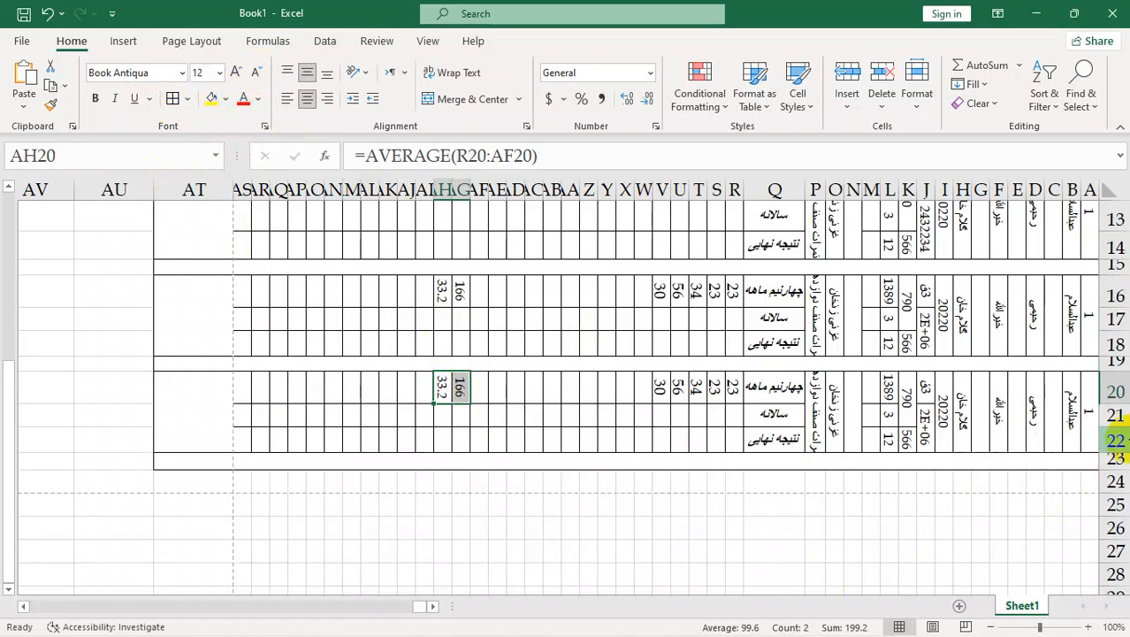
{"action": "left_click_drag", "start_coordinate": [1106, 403], "coordinate": [1103, 398]}
{"action": "left_click", "coordinate": [769, 566]}
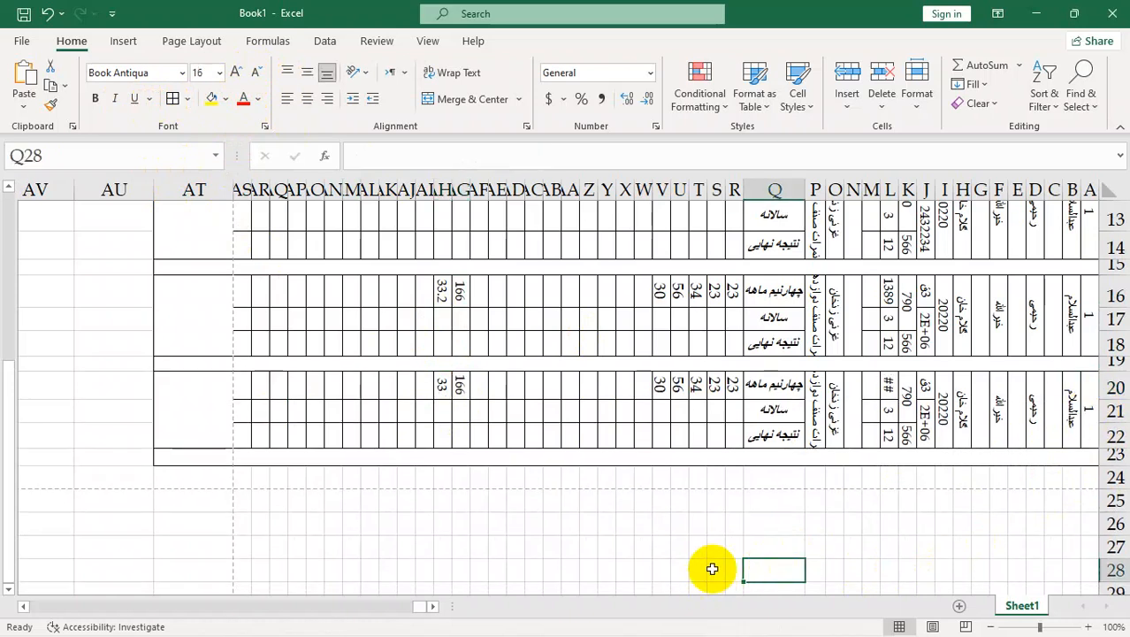
Select row 24 across the form's width and check the print preview.
{"action": "left_click_drag", "start_coordinate": [1057, 476], "coordinate": [240, 474]}
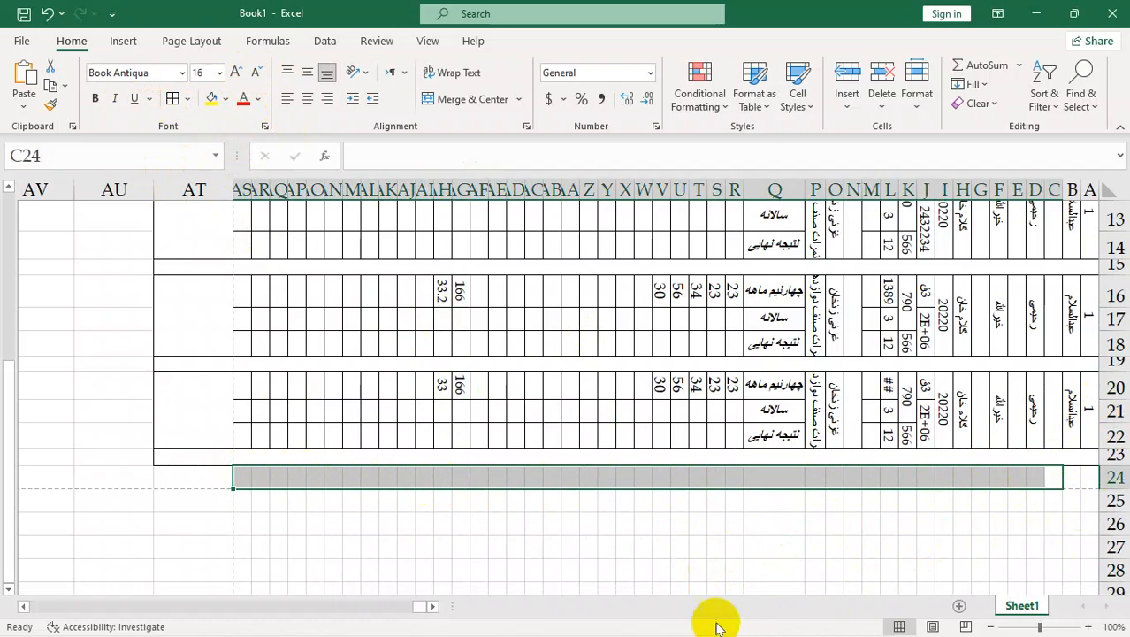
{"action": "scroll", "coordinate": [648, 550], "scroll_direction": "up", "scroll_amount": 4}
{"action": "scroll", "coordinate": [651, 550], "scroll_direction": "down", "scroll_amount": 4}
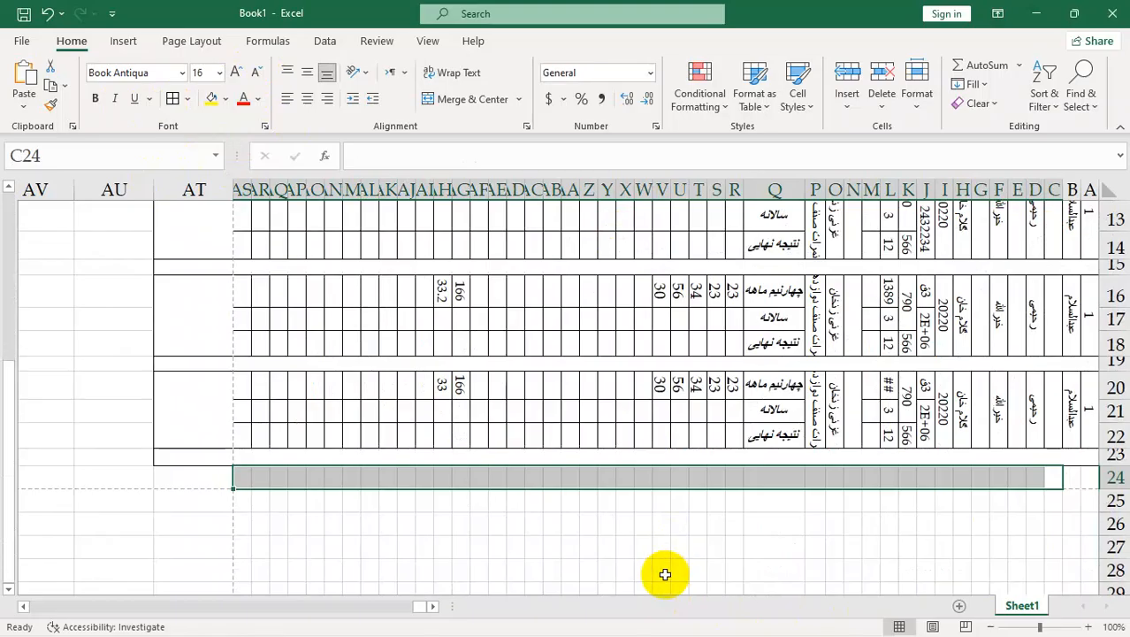
{"action": "key", "text": "ctrl+p"}
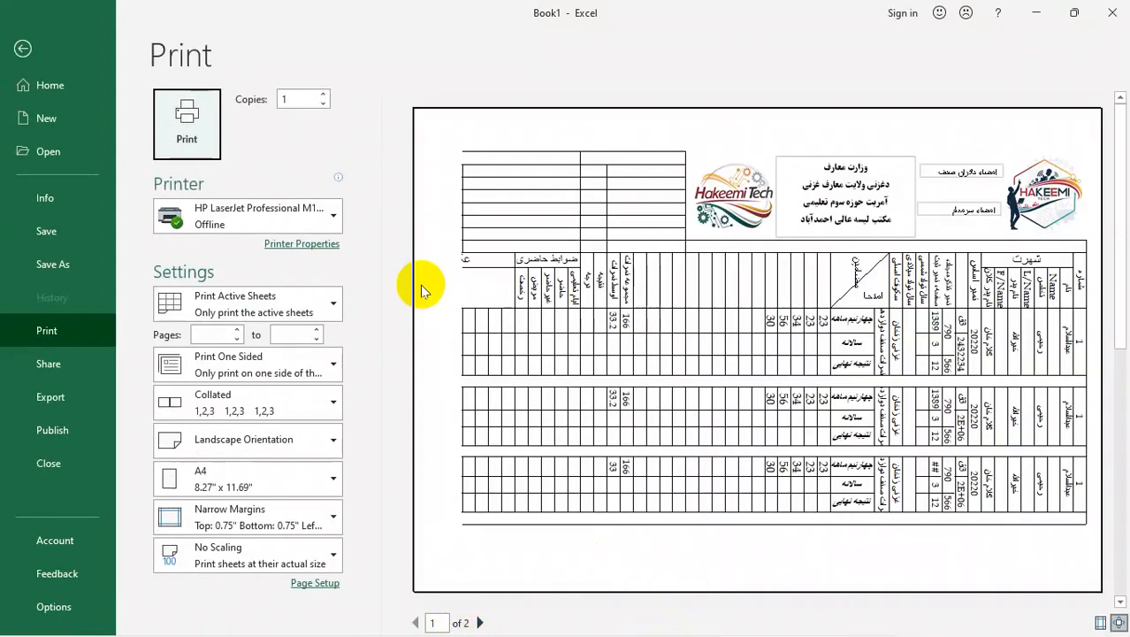
{"action": "left_click", "coordinate": [23, 48]}
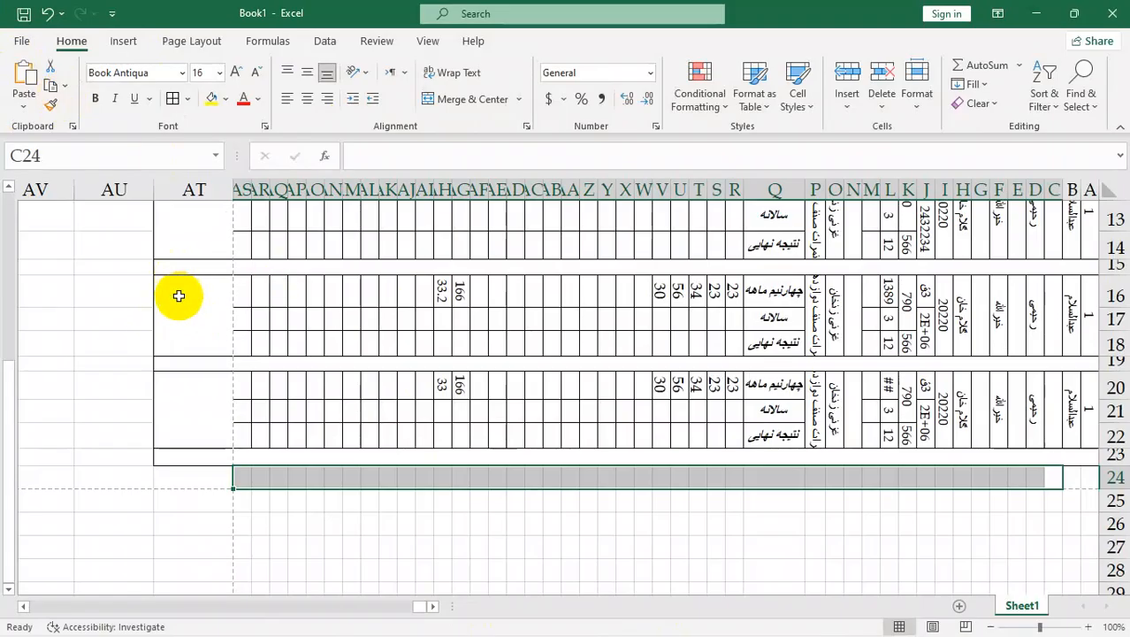
{"action": "scroll", "coordinate": [178, 295], "scroll_direction": "up", "scroll_amount": 4}
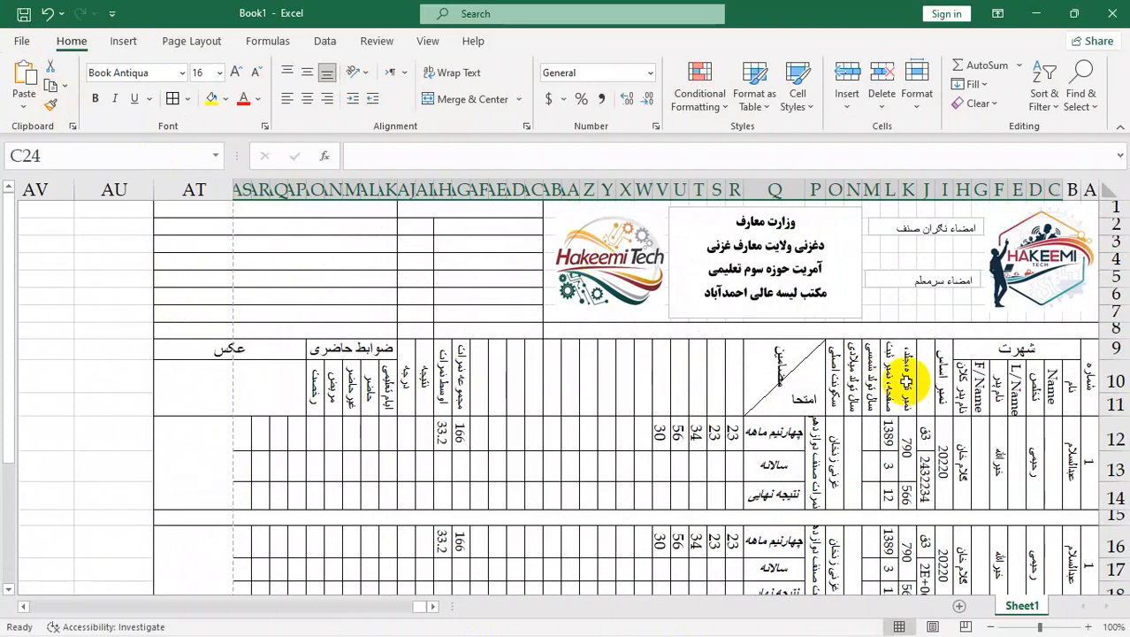
{"action": "left_click", "coordinate": [391, 436]}
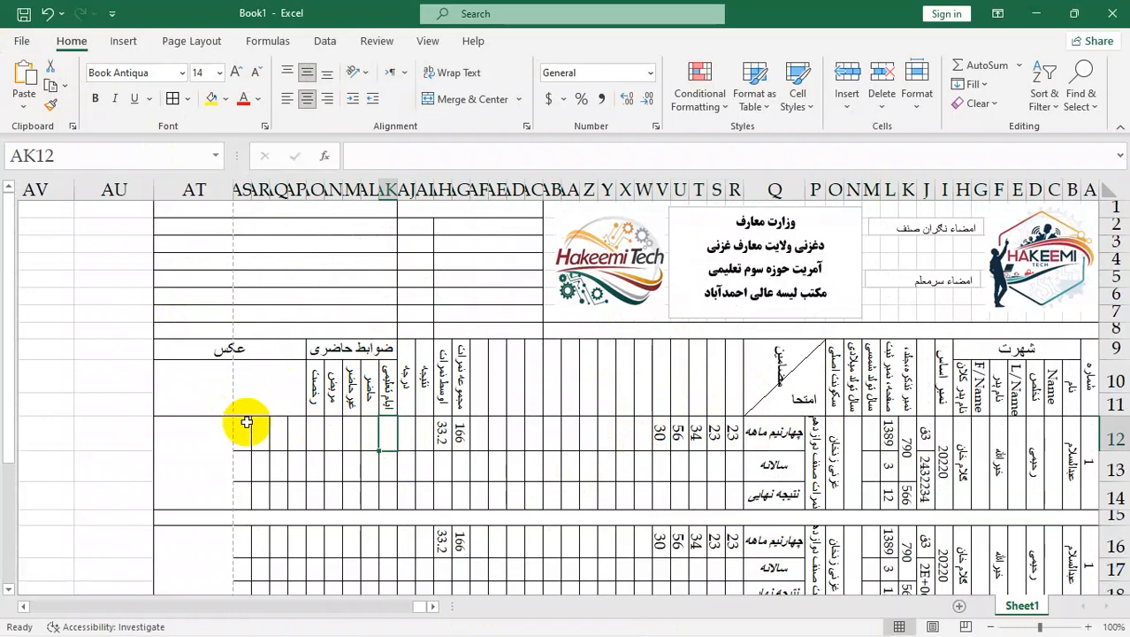
{"action": "left_click_drag", "start_coordinate": [153, 189], "coordinate": [191, 210]}
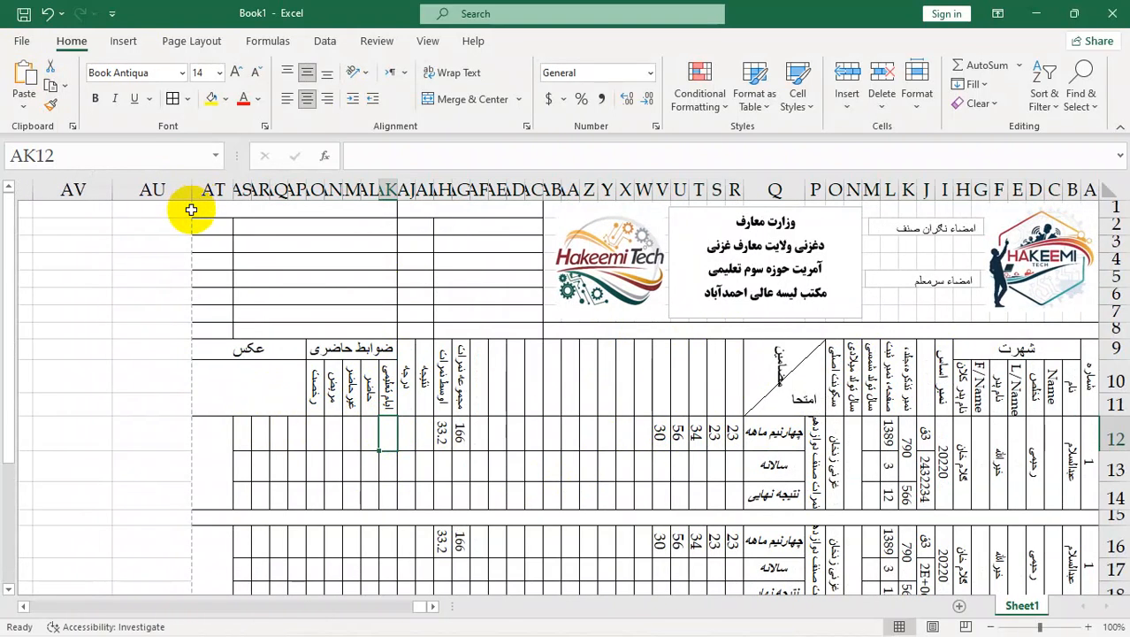
{"action": "scroll", "coordinate": [245, 462], "scroll_direction": "down", "scroll_amount": 3}
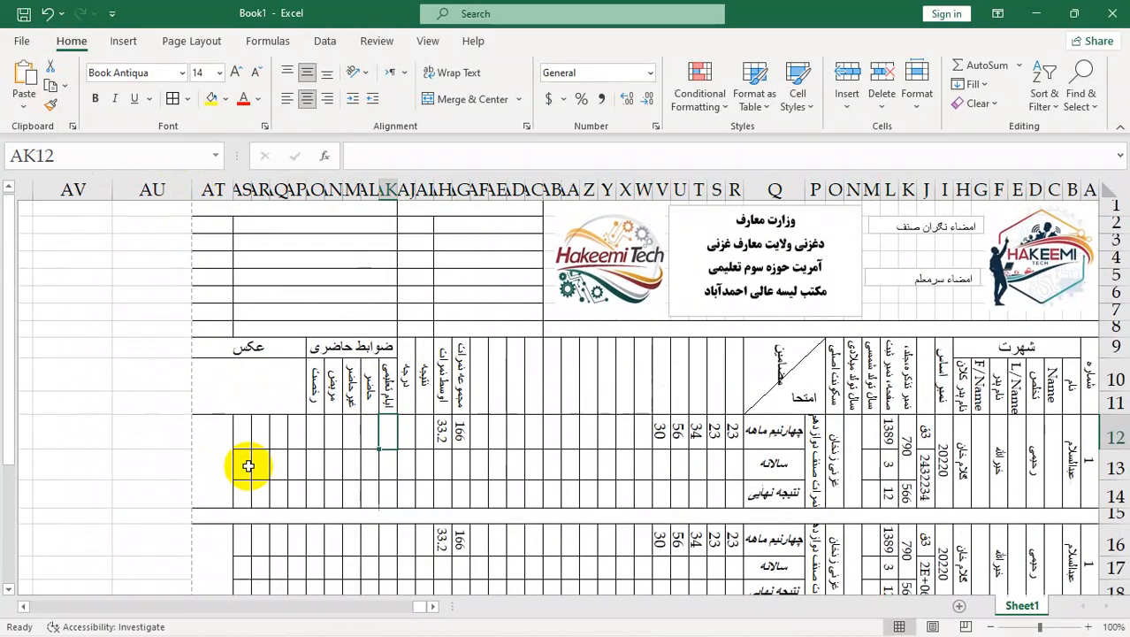
{"action": "key", "text": "ctrl+p"}
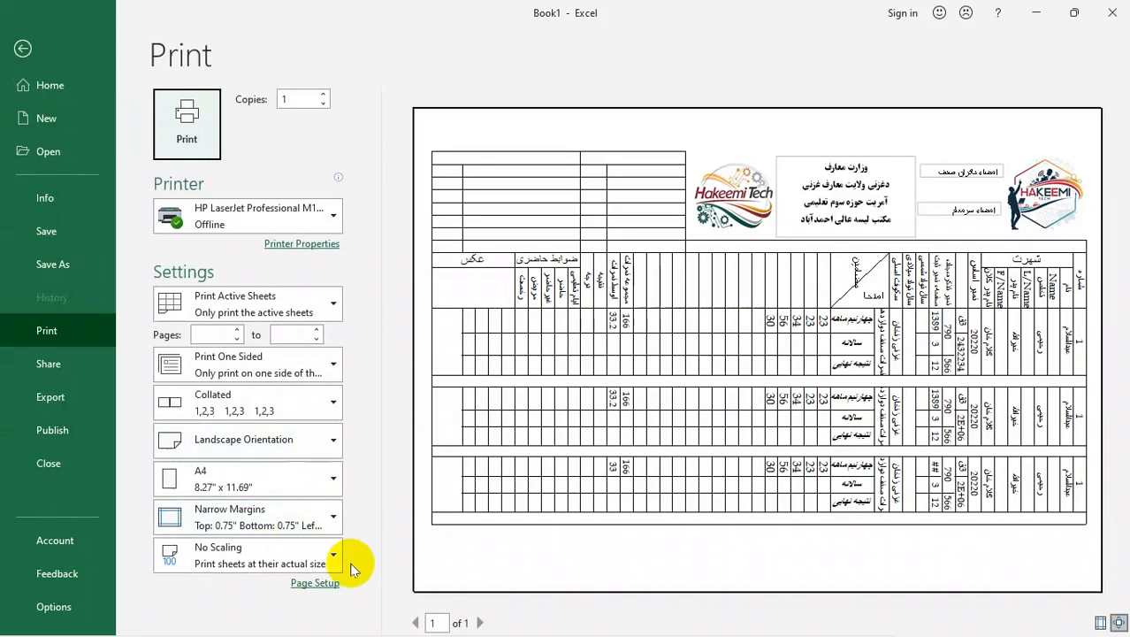
{"action": "left_click", "coordinate": [27, 53]}
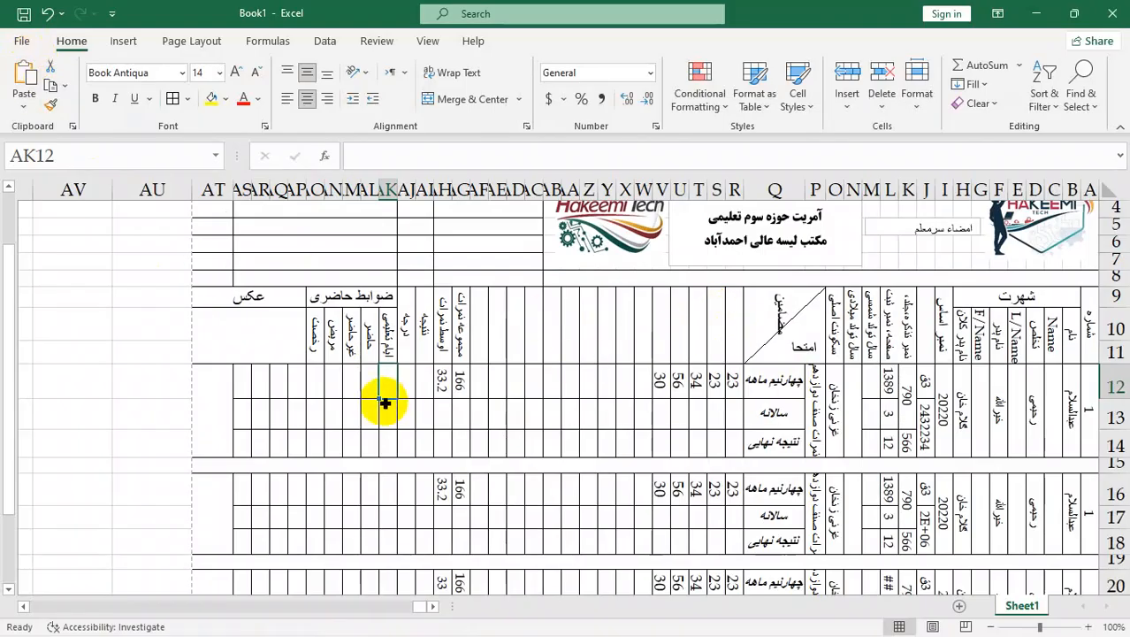
Merge & Center the photo cells AT12:AP14 and AT16:AP18 into single boxes.
{"action": "left_click_drag", "start_coordinate": [231, 384], "coordinate": [295, 434]}
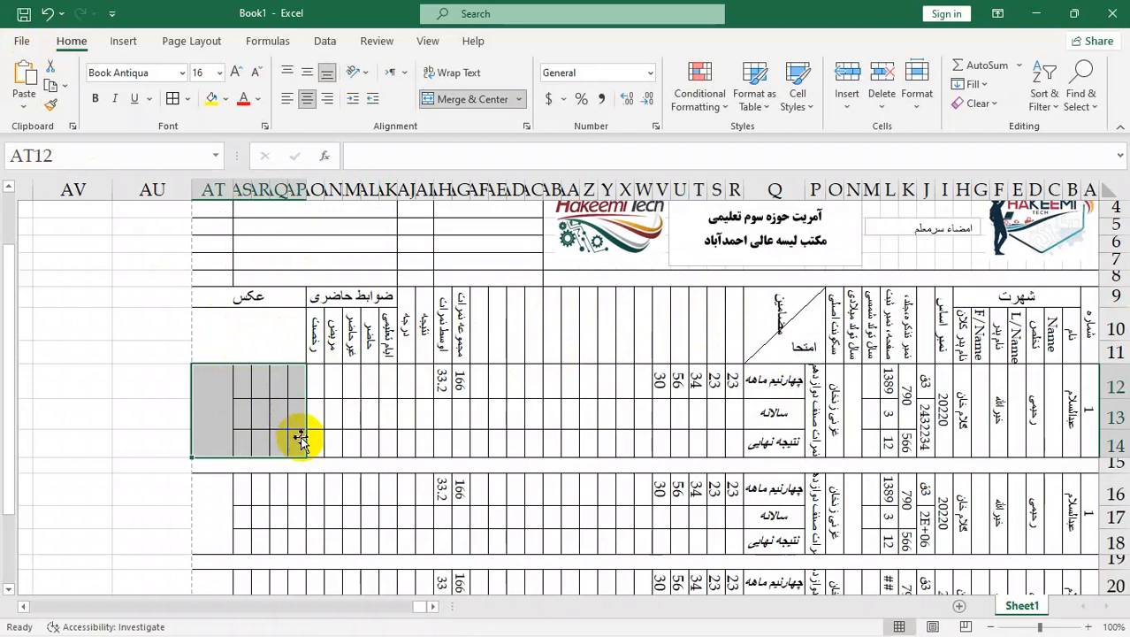
{"action": "left_click", "coordinate": [449, 99]}
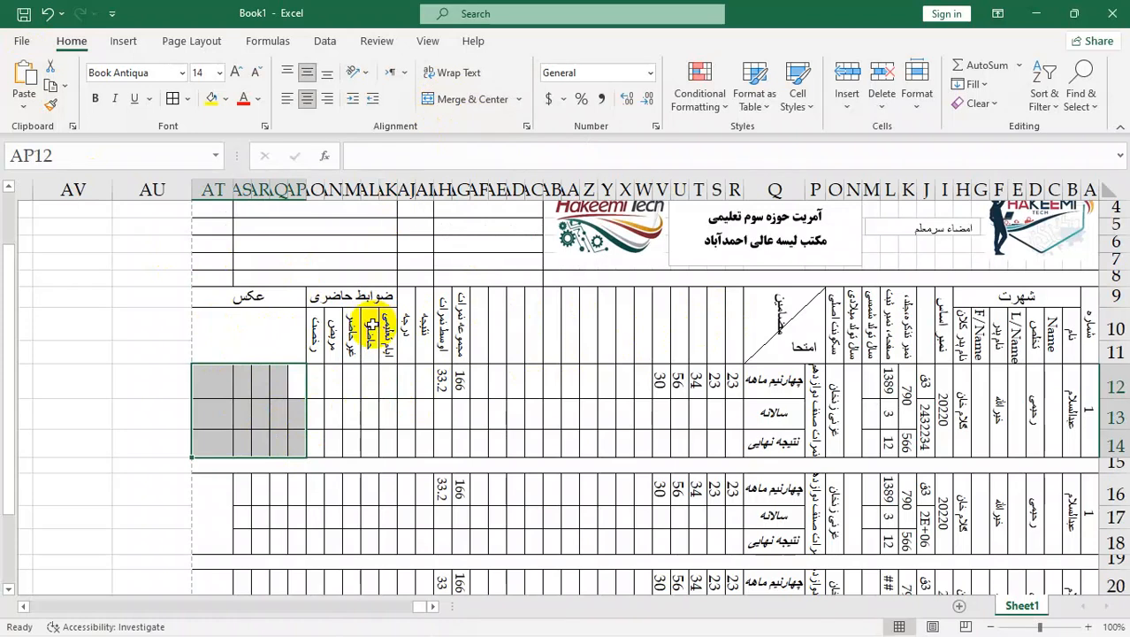
{"action": "scroll", "coordinate": [336, 415], "scroll_direction": "down", "scroll_amount": 1}
{"action": "left_click_drag", "start_coordinate": [231, 451], "coordinate": [302, 484]}
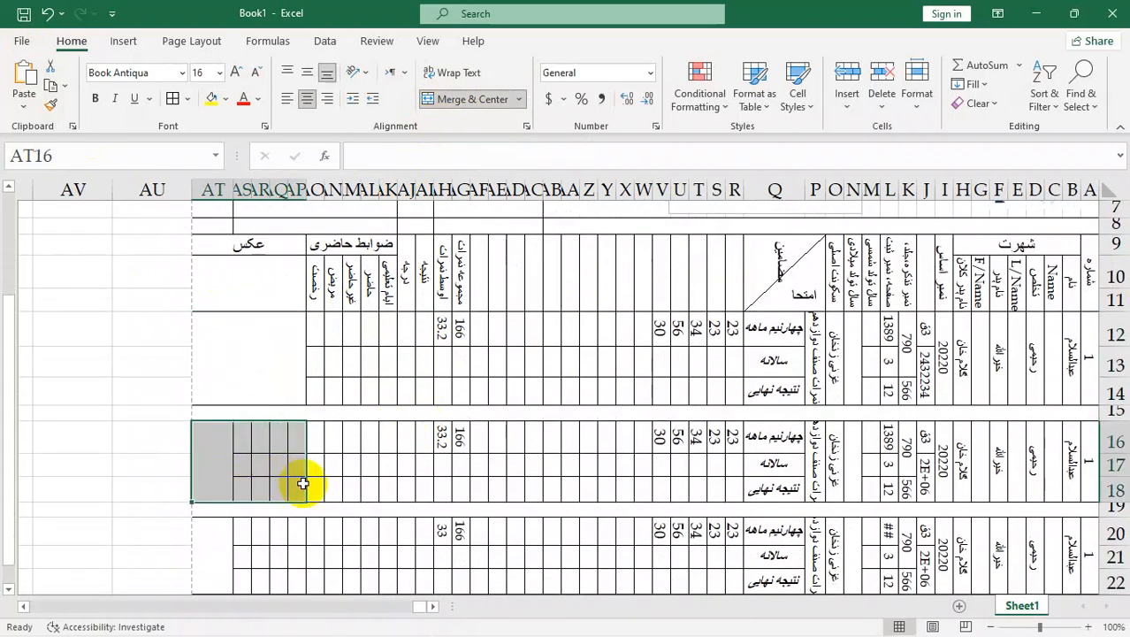
{"action": "left_click", "coordinate": [493, 100]}
Merge the third student's photo cells AT20:AP22 into one box.
{"action": "scroll", "coordinate": [442, 239], "scroll_direction": "down", "scroll_amount": 5}
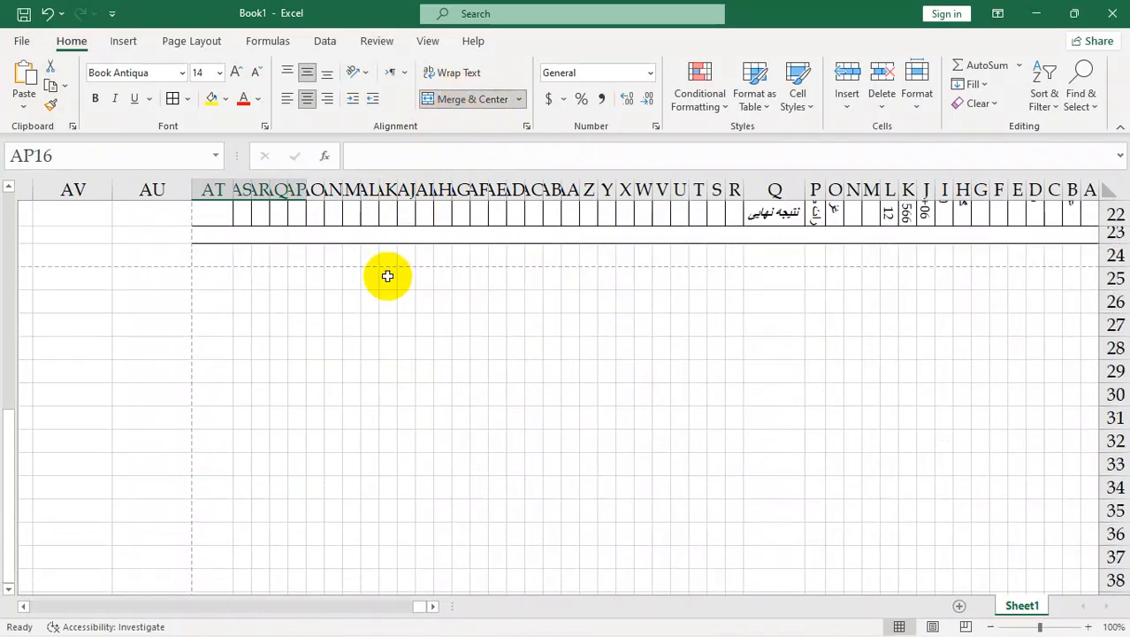
{"action": "scroll", "coordinate": [387, 275], "scroll_direction": "up", "scroll_amount": 1}
{"action": "left_click", "coordinate": [224, 232]}
{"action": "left_click_drag", "start_coordinate": [224, 231], "coordinate": [292, 276]}
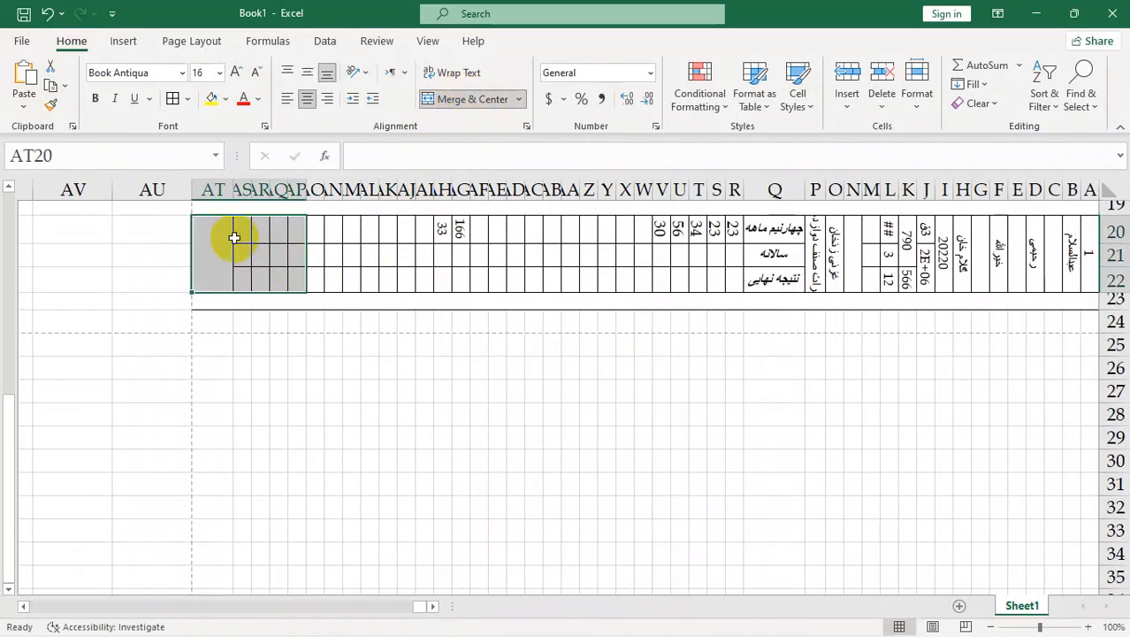
{"action": "left_click_drag", "start_coordinate": [234, 237], "coordinate": [267, 261]}
{"action": "scroll", "coordinate": [290, 283], "scroll_direction": "up", "scroll_amount": 3}
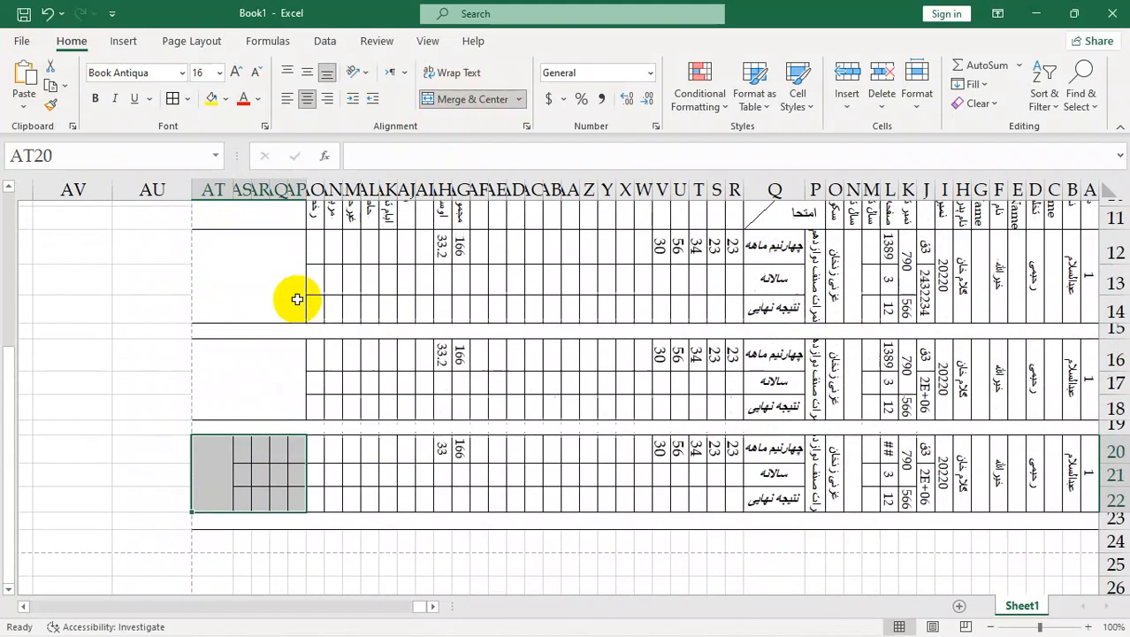
{"action": "left_click", "coordinate": [447, 99]}
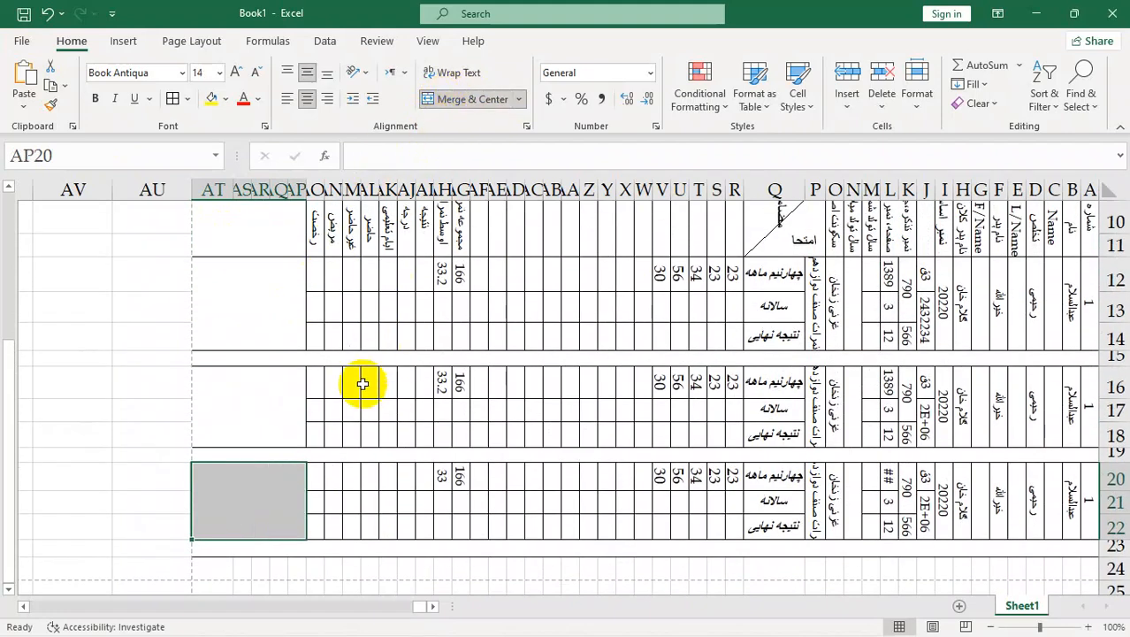
{"action": "scroll", "coordinate": [908, 429], "scroll_direction": "up", "scroll_amount": 2}
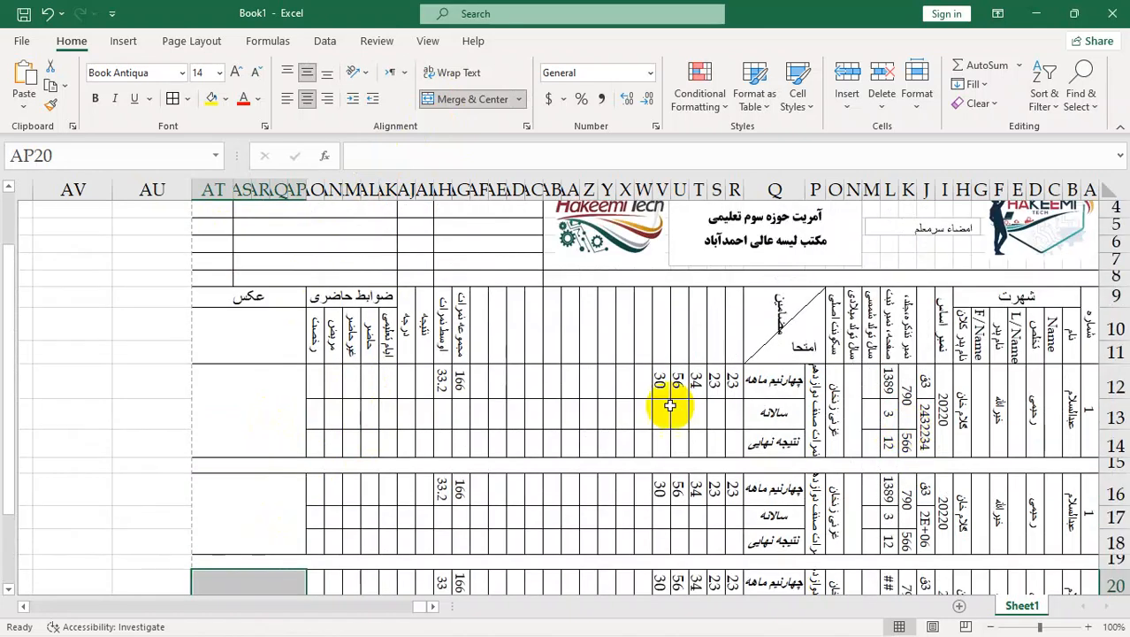
{"action": "left_click", "coordinate": [659, 411]}
Paste the grade-sheet reference picture and drag it to the left beside the student table.
{"action": "key", "text": "ctrl+v"}
{"action": "left_click_drag", "start_coordinate": [535, 525], "coordinate": [670, 352]}
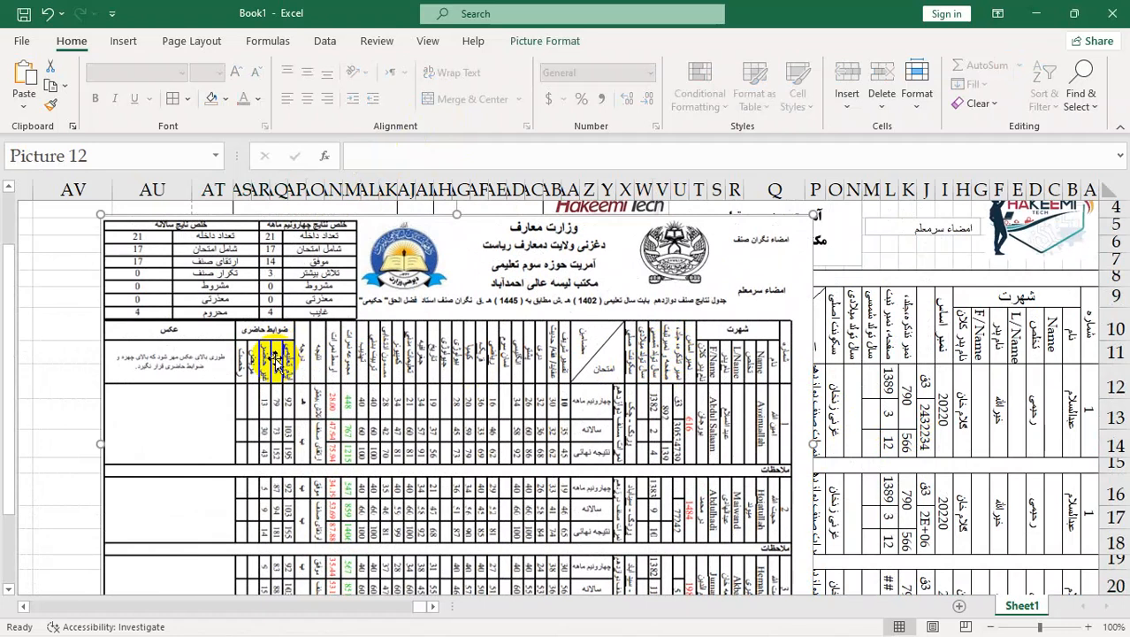
{"action": "left_click_drag", "start_coordinate": [313, 461], "coordinate": [283, 357]}
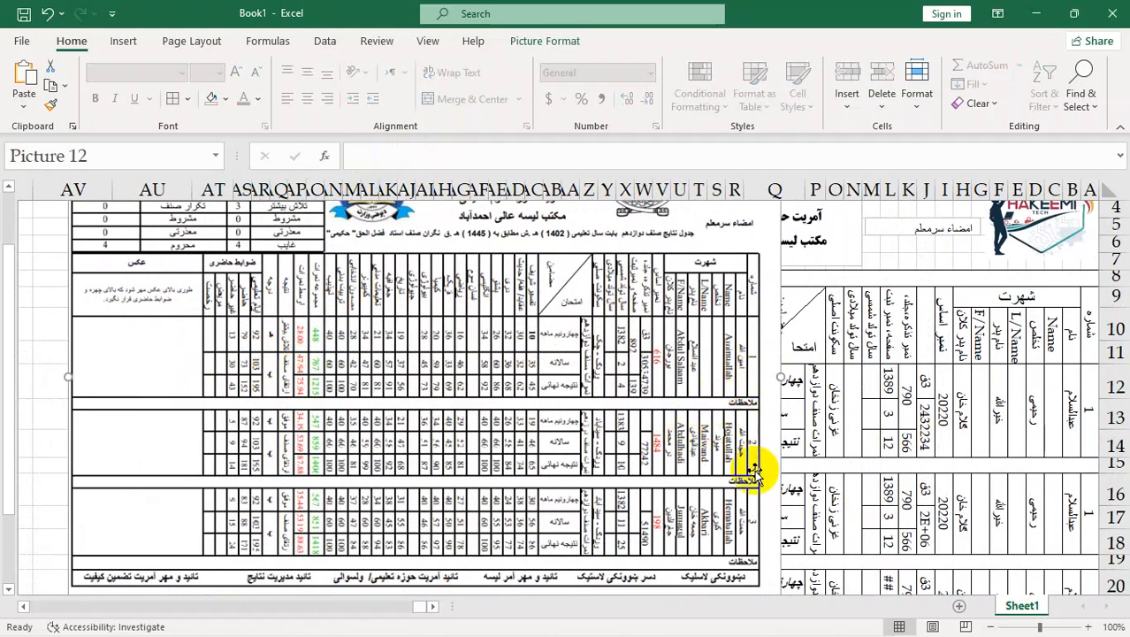
{"action": "left_click_drag", "start_coordinate": [730, 488], "coordinate": [521, 480]}
Enter ملاحظات in merged A15, aligned right with a smaller font size.
{"action": "left_click", "coordinate": [945, 467]}
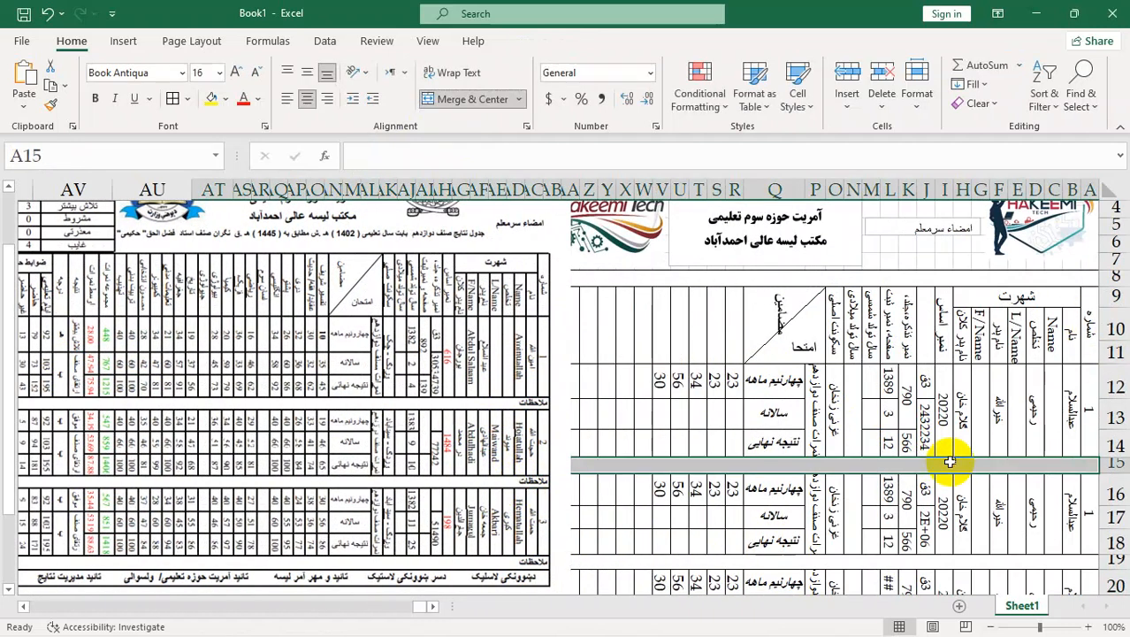
{"action": "type", "text": "1"}
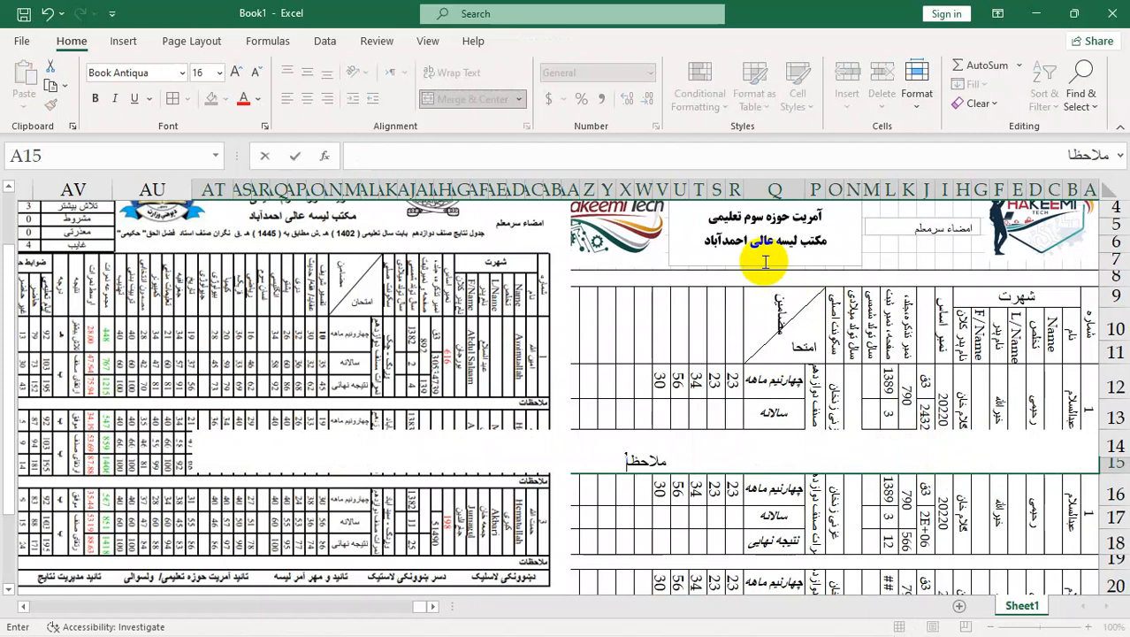
{"action": "key", "text": "Return"}
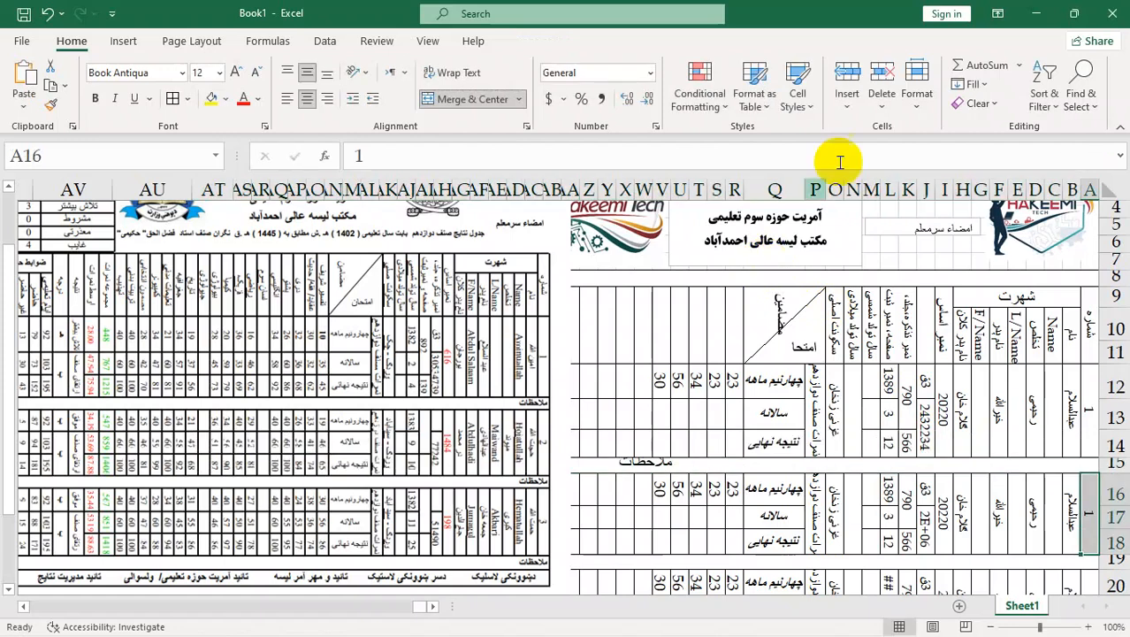
{"action": "left_click", "coordinate": [688, 466]}
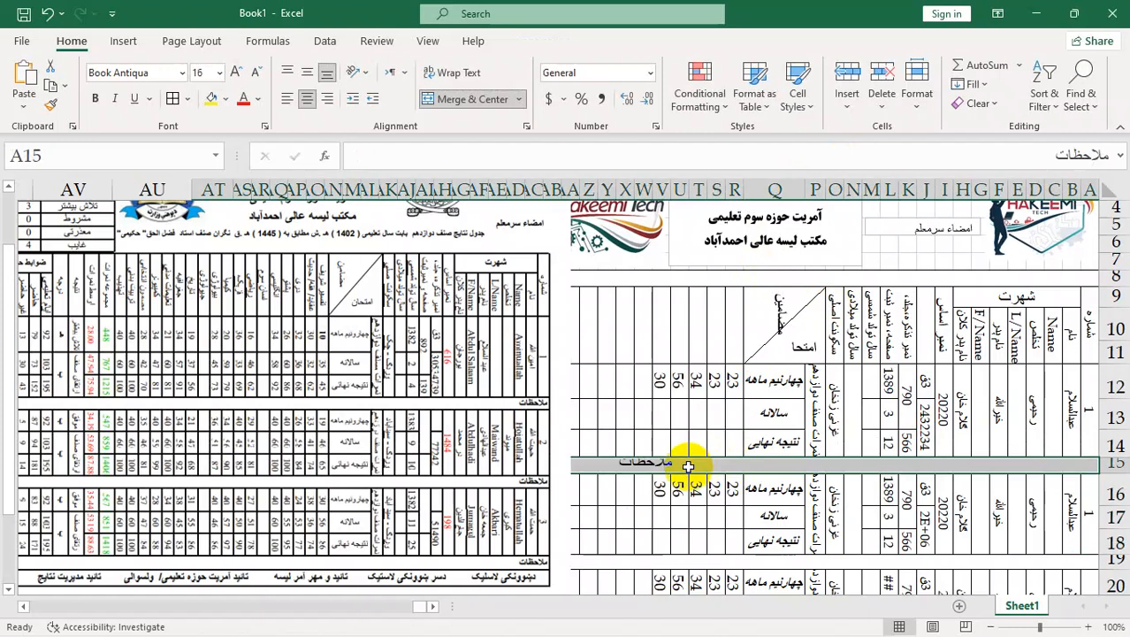
{"action": "left_click", "coordinate": [326, 100]}
{"action": "left_click", "coordinate": [255, 71]}
Copy the ملاحظات label down to A19 and A23, then select row 24 across the form.
{"action": "scroll", "coordinate": [845, 432], "scroll_direction": "down", "scroll_amount": 2}
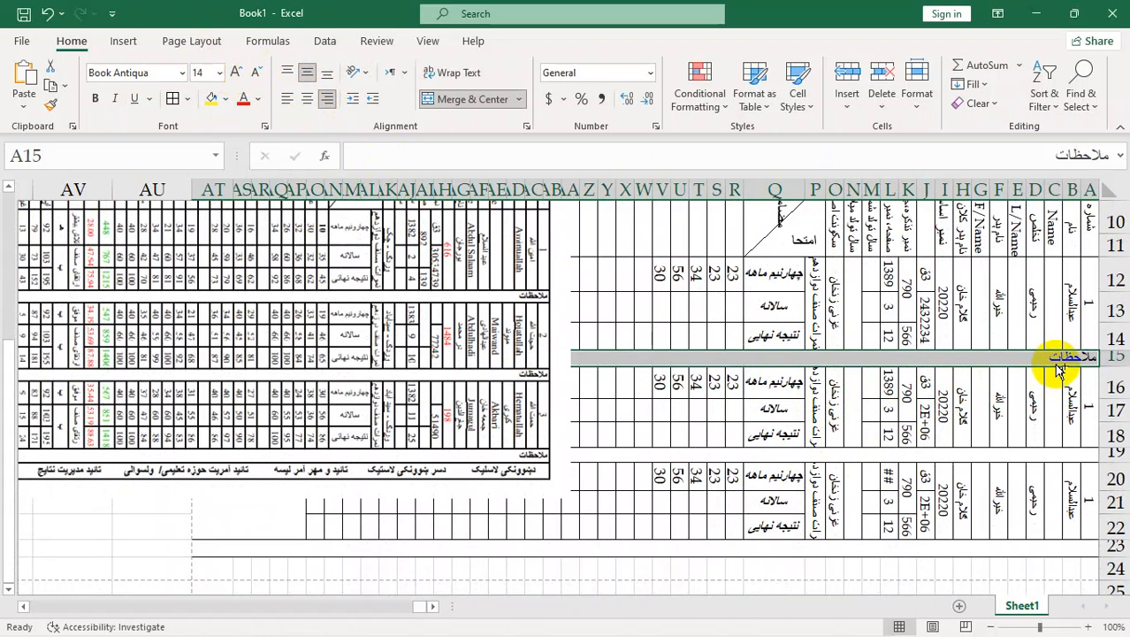
{"action": "left_click_drag", "start_coordinate": [1059, 370], "coordinate": [1059, 467]}
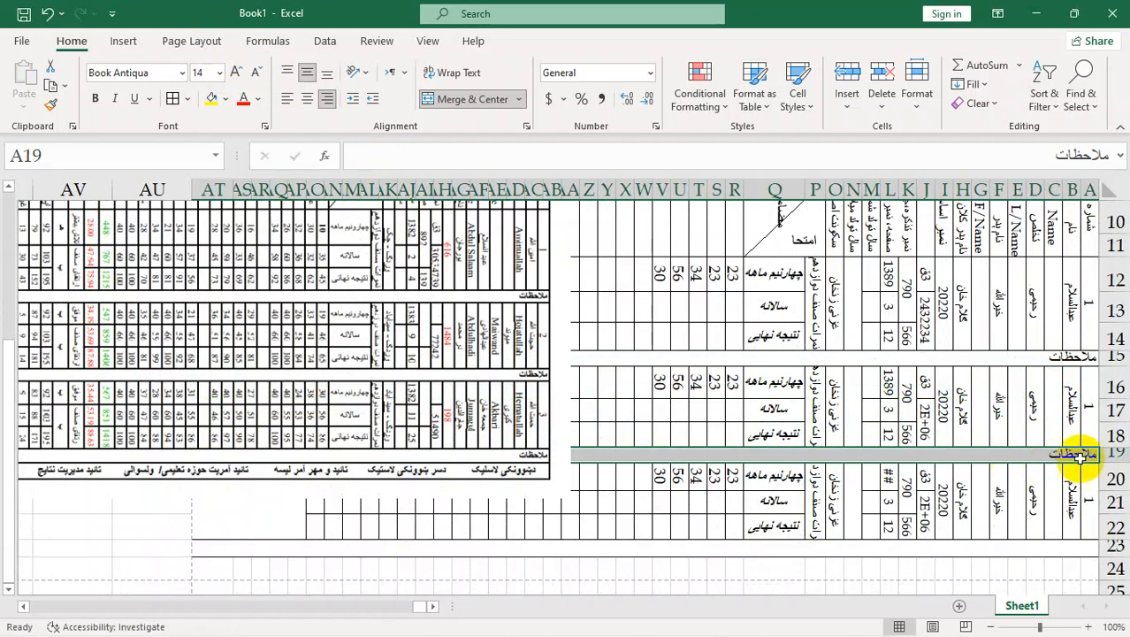
{"action": "left_click_drag", "start_coordinate": [1075, 466], "coordinate": [1082, 557]}
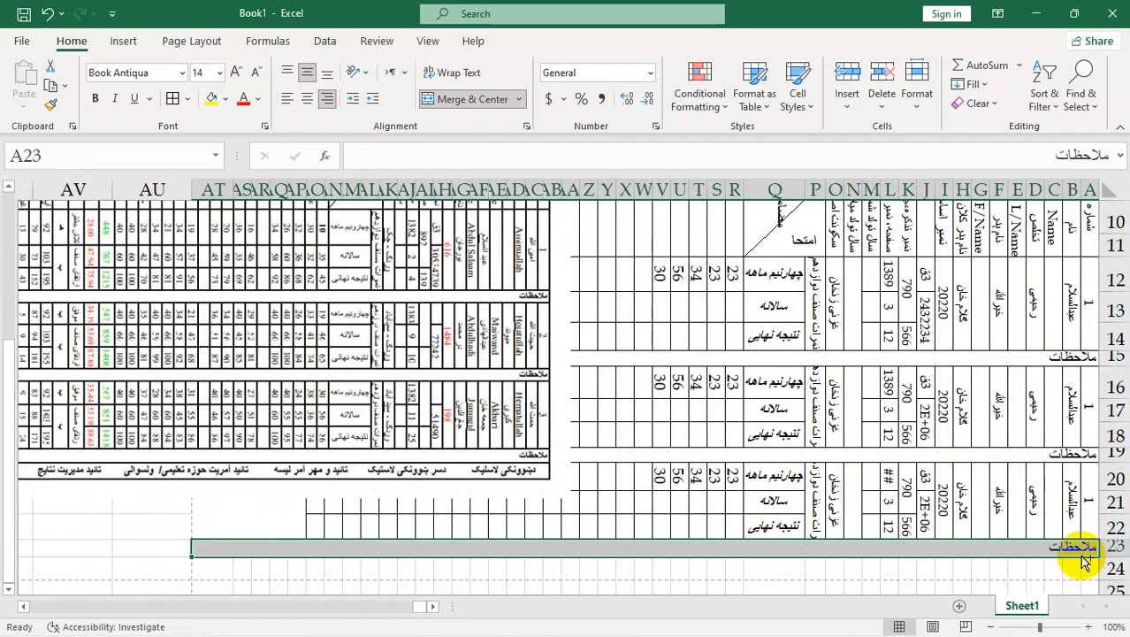
{"action": "left_click_drag", "start_coordinate": [219, 573], "coordinate": [1108, 558]}
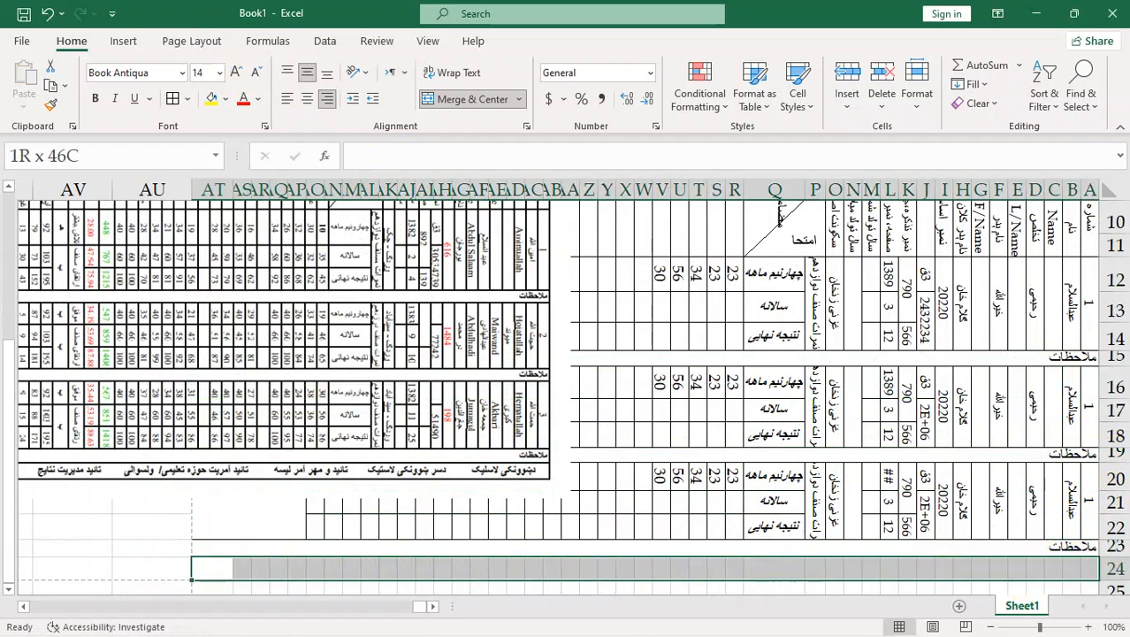
Merge A24:AT24 into one footer cell, shorten the row, and review its border settings.
{"action": "left_click", "coordinate": [467, 102]}
{"action": "left_click_drag", "start_coordinate": [1109, 580], "coordinate": [1101, 577]}
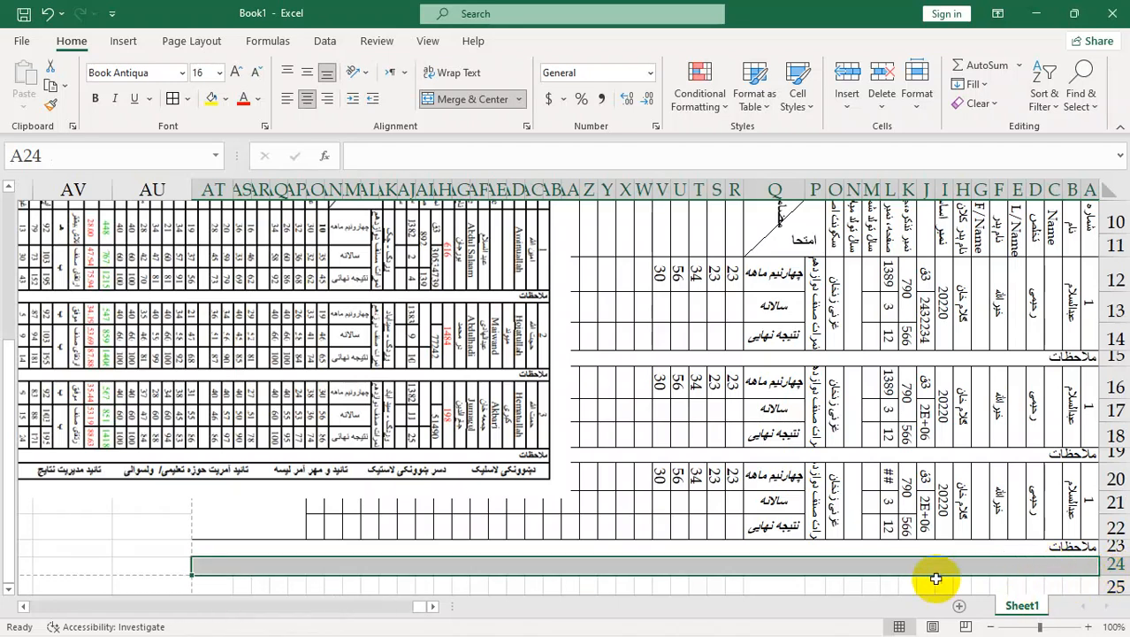
{"action": "left_click", "coordinate": [859, 586]}
{"action": "left_click", "coordinate": [984, 560]}
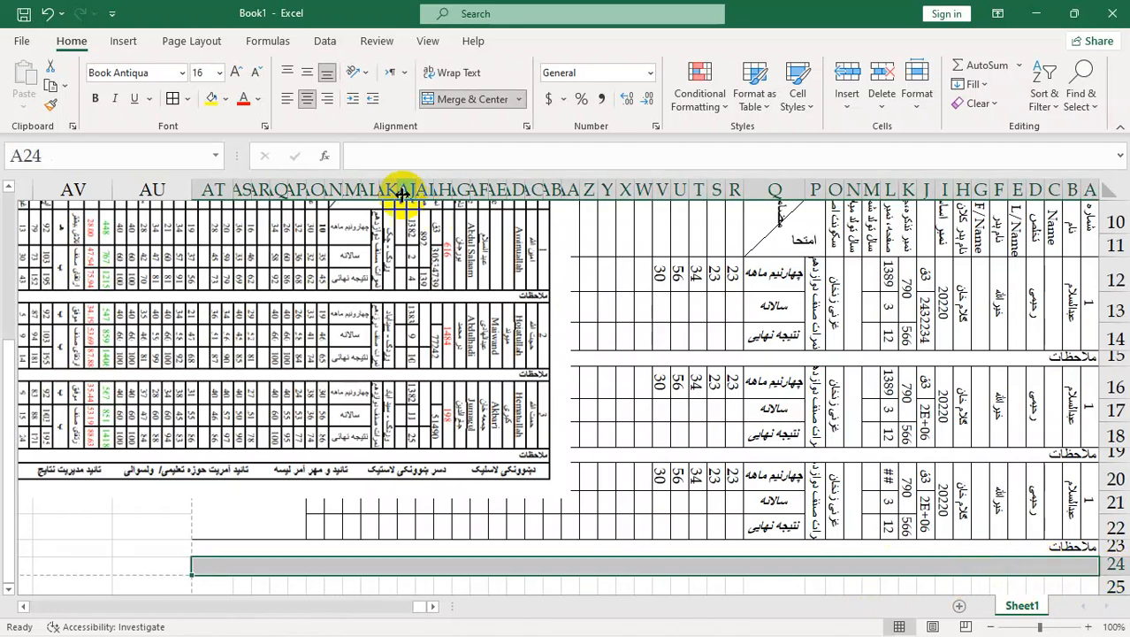
{"action": "left_click", "coordinate": [172, 100]}
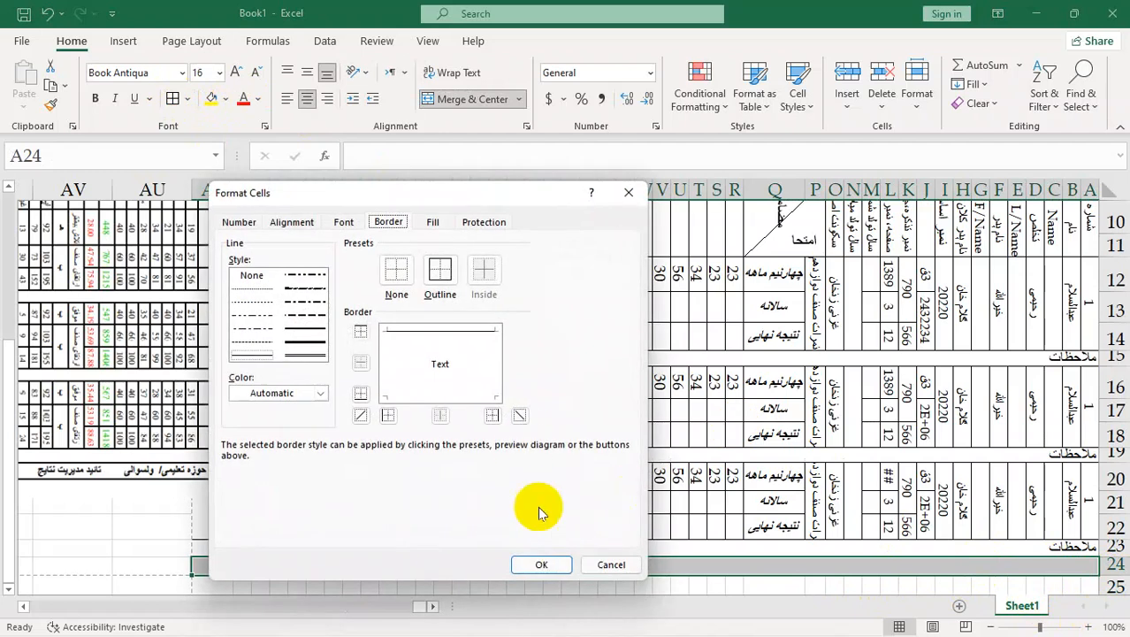
{"action": "left_click", "coordinate": [615, 566]}
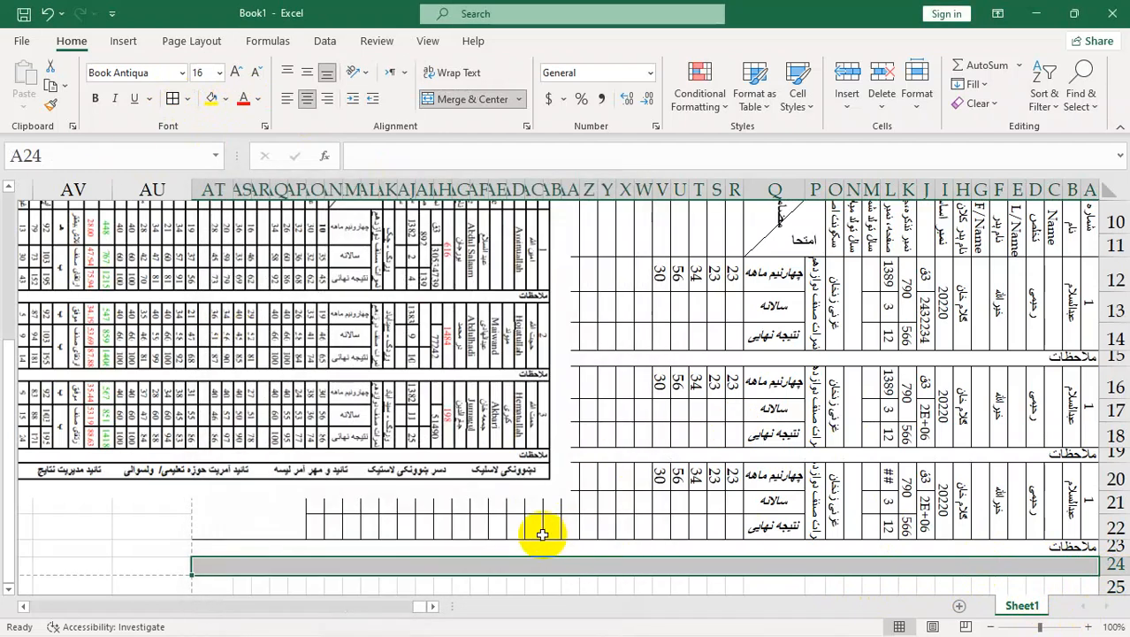
{"action": "left_click", "coordinate": [177, 102]}
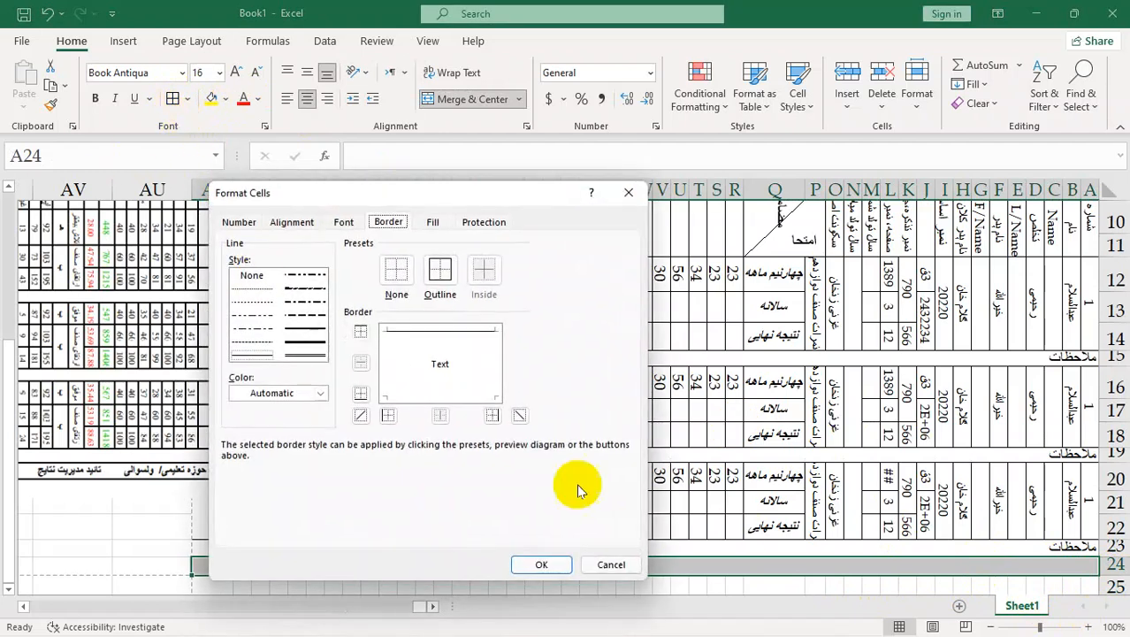
{"action": "left_click", "coordinate": [612, 565]}
{"action": "left_click", "coordinate": [796, 583]}
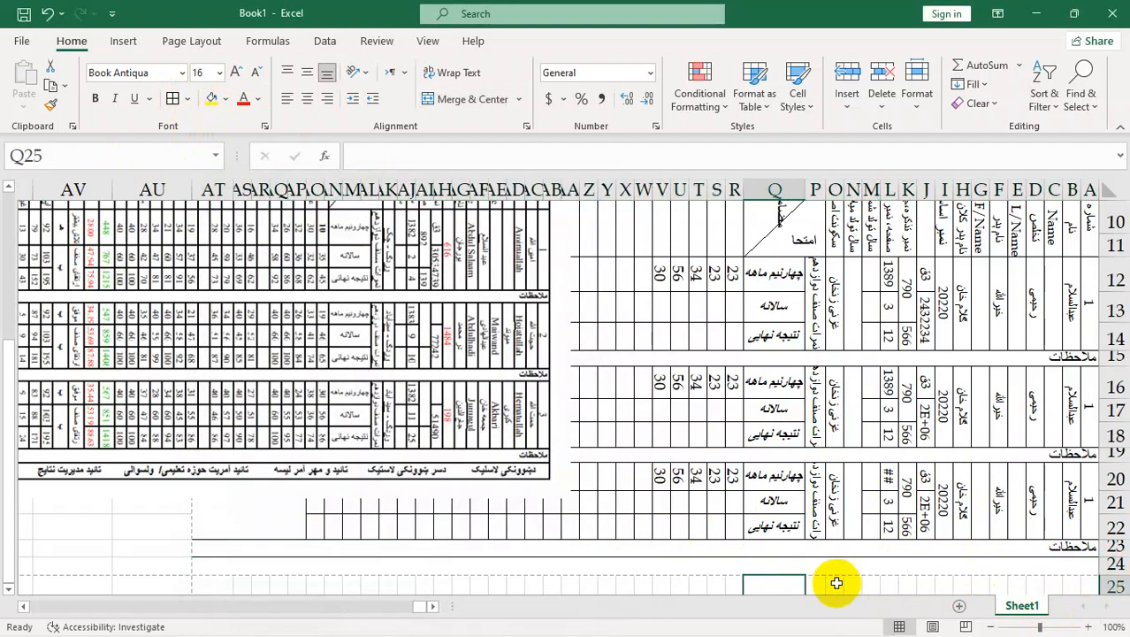
{"action": "left_click", "coordinate": [916, 568]}
Type the footer captions د ښوونکي لاسلیک and تائید و مهر آمر لیسه, fixing typos.
{"action": "type", "text": "د"}
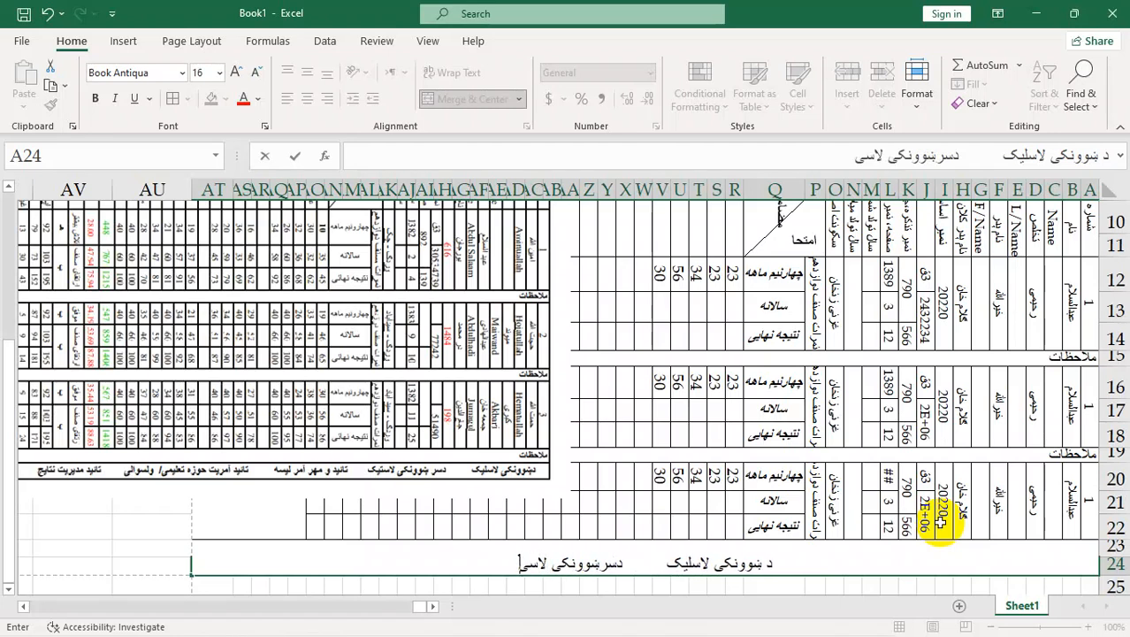
{"action": "type", "text": "سلیک"}
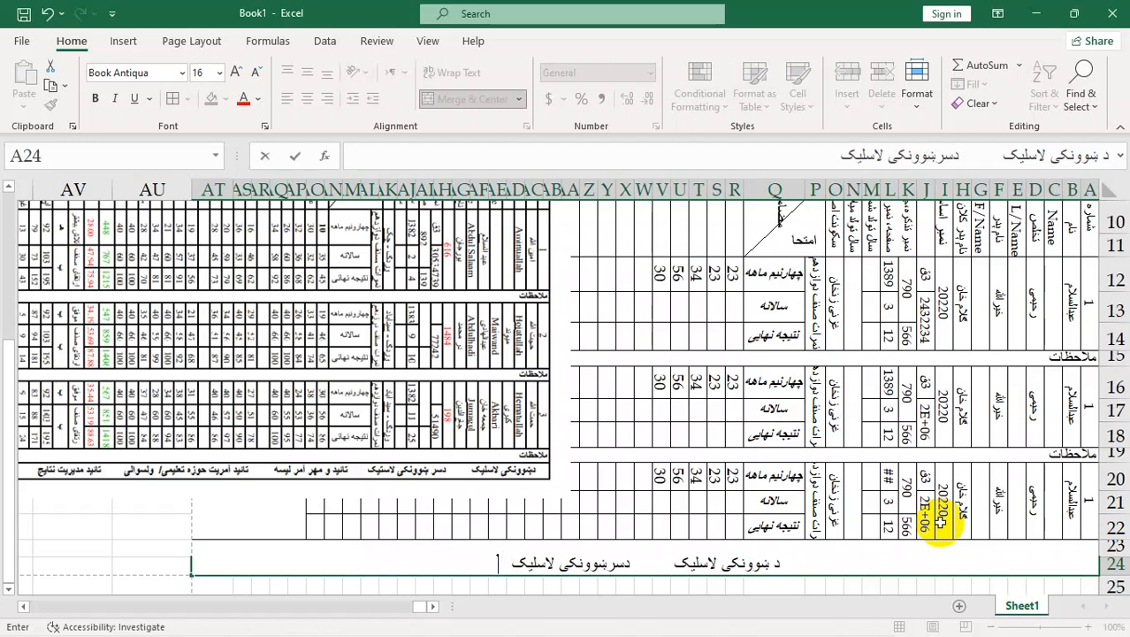
{"action": "type", "text": "تاي"}
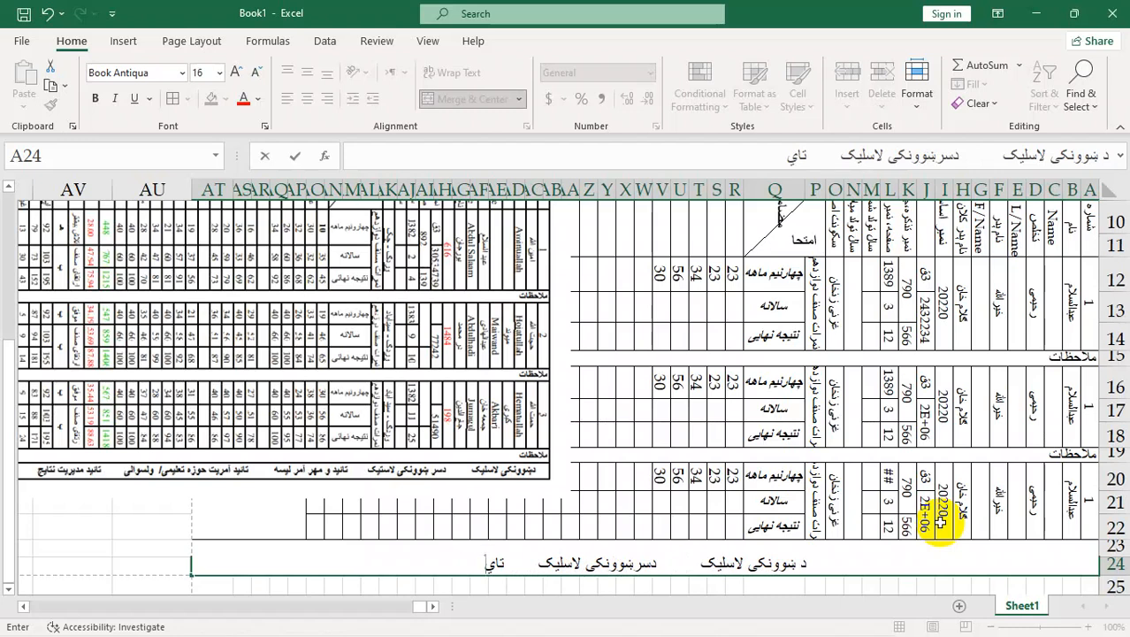
{"action": "key", "text": "BackSpace"}
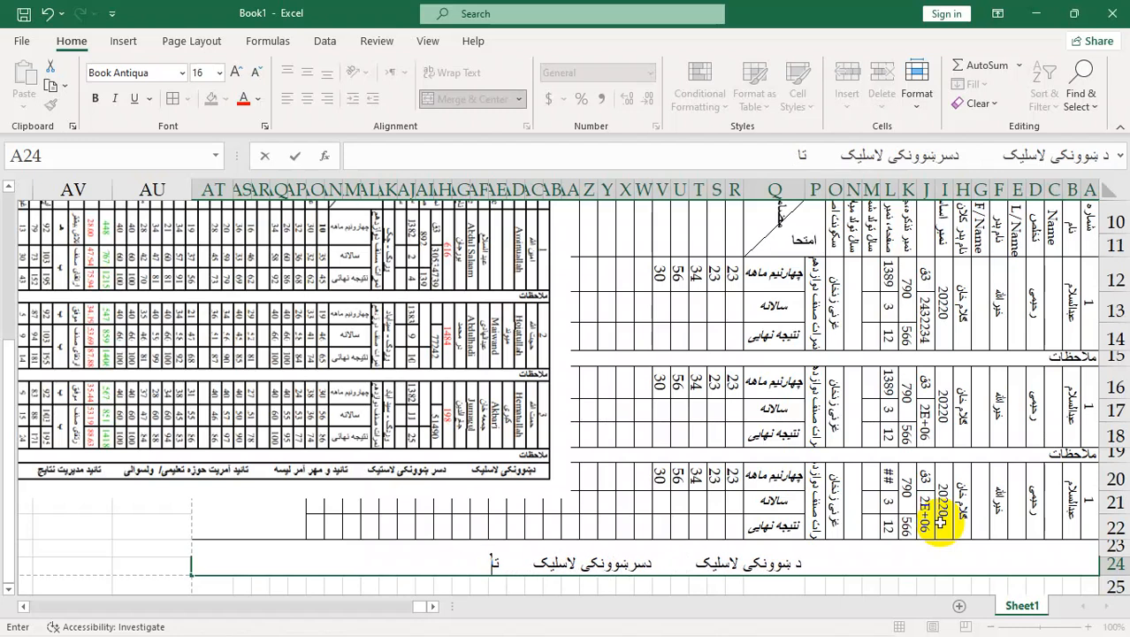
{"action": "type", "text": "یک          تائ"}
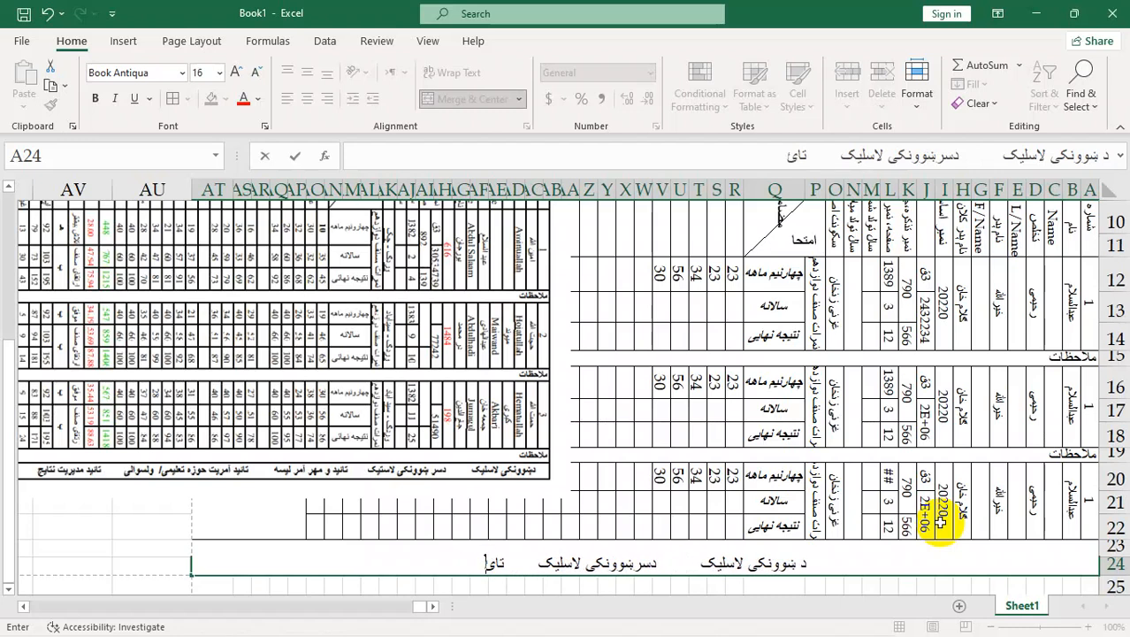
{"action": "type", "text": "ید"}
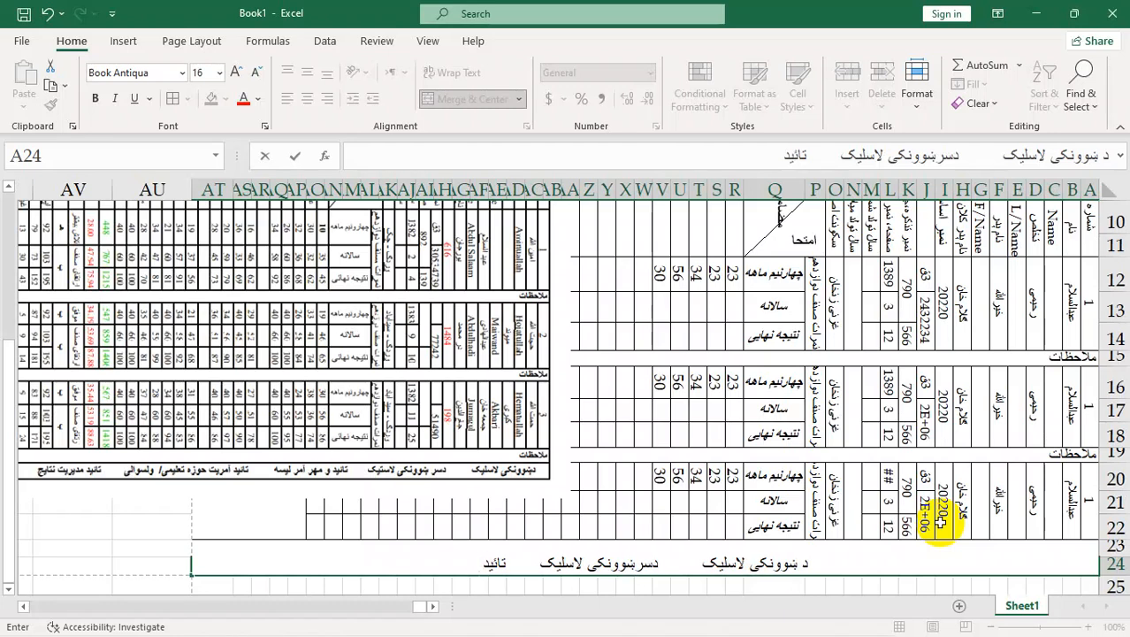
{"action": "type", "text": " و مهر"}
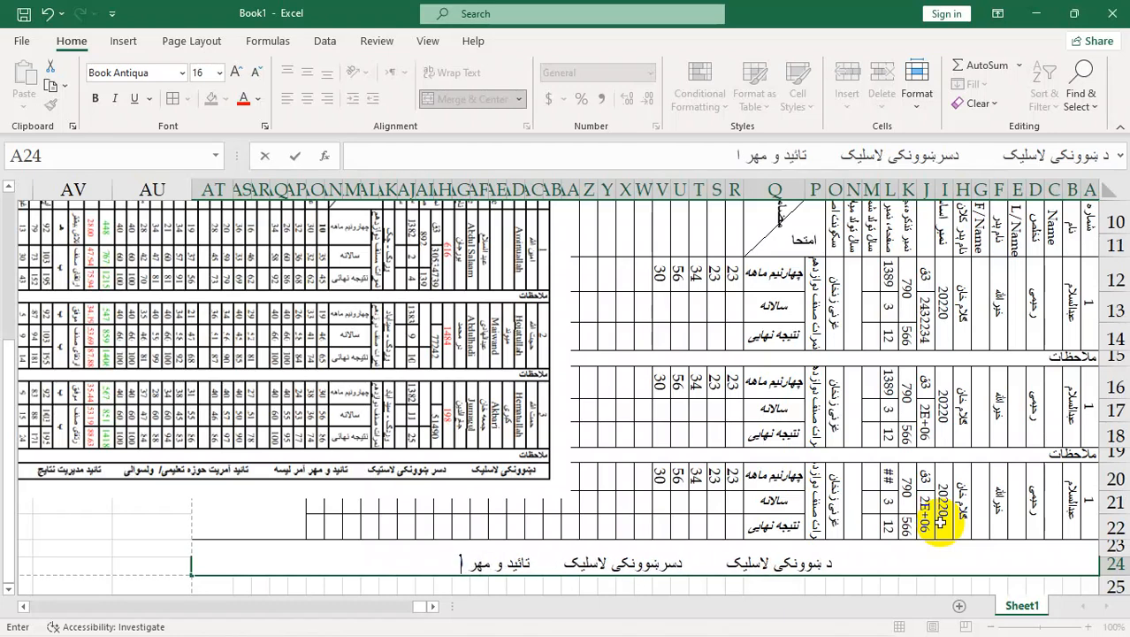
{"action": "type", "text": " آمریت"}
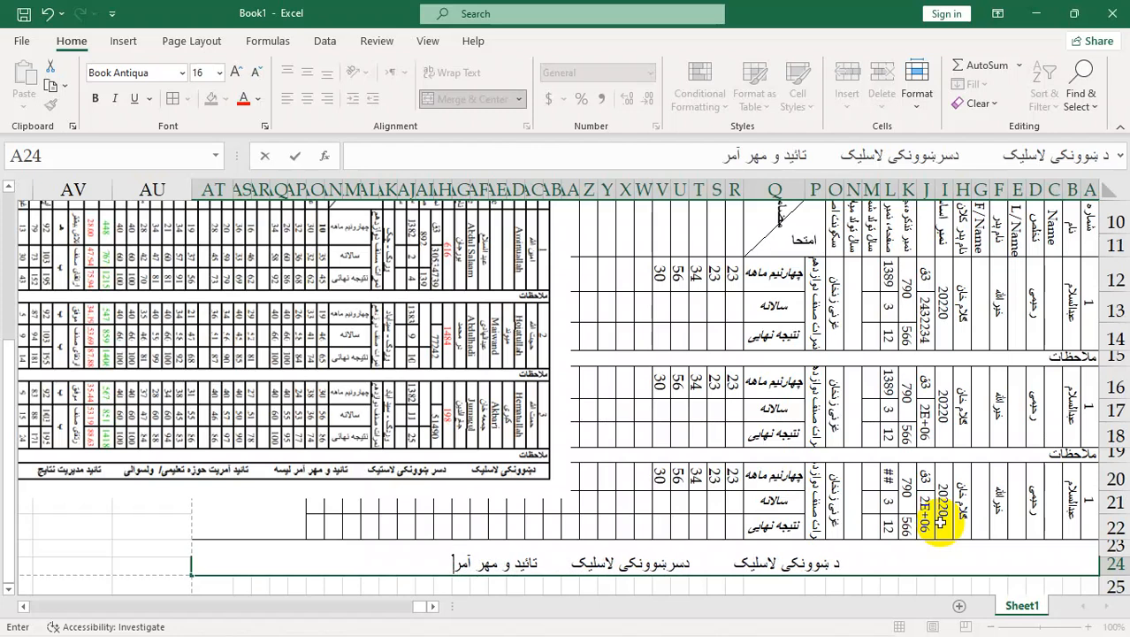
{"action": "key", "text": "BackSpace"}
{"action": "key", "text": "BackSpace"}
{"action": "type", "text": "لیسیه"}
{"action": "key", "text": "BackSpace"}
{"action": "key", "text": "BackSpace"}
Add the captions تائید آمریت حوزه تعلیمی/ولسوالی and تائید مدیریت نتایج to the footer.
{"action": "type", "text": "ه    ت"}
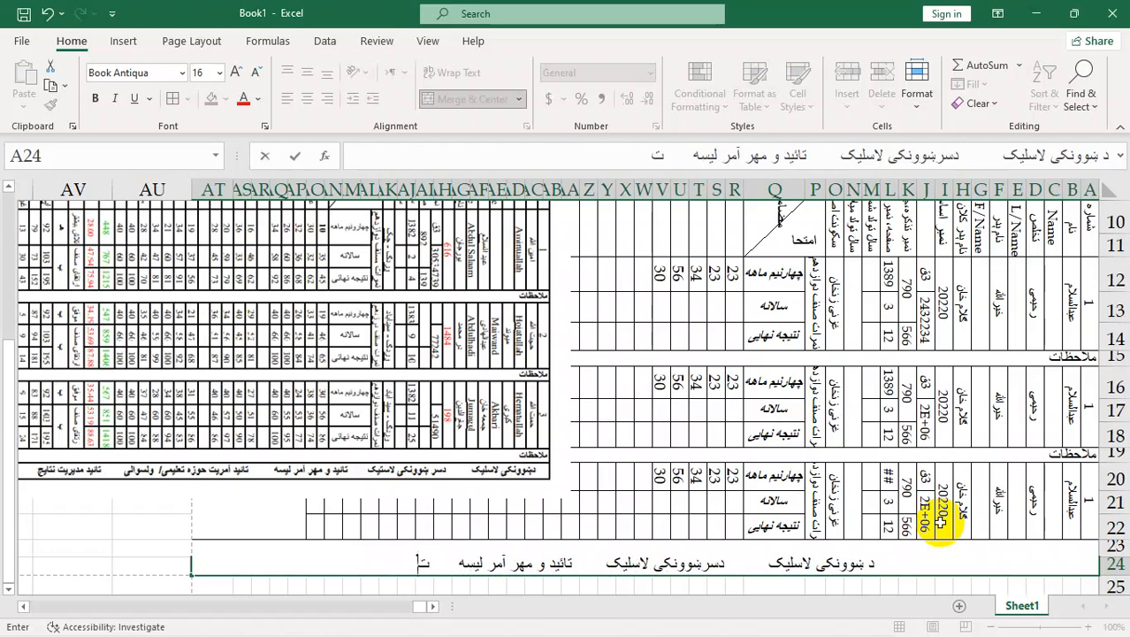
{"action": "type", "text": "ائی"}
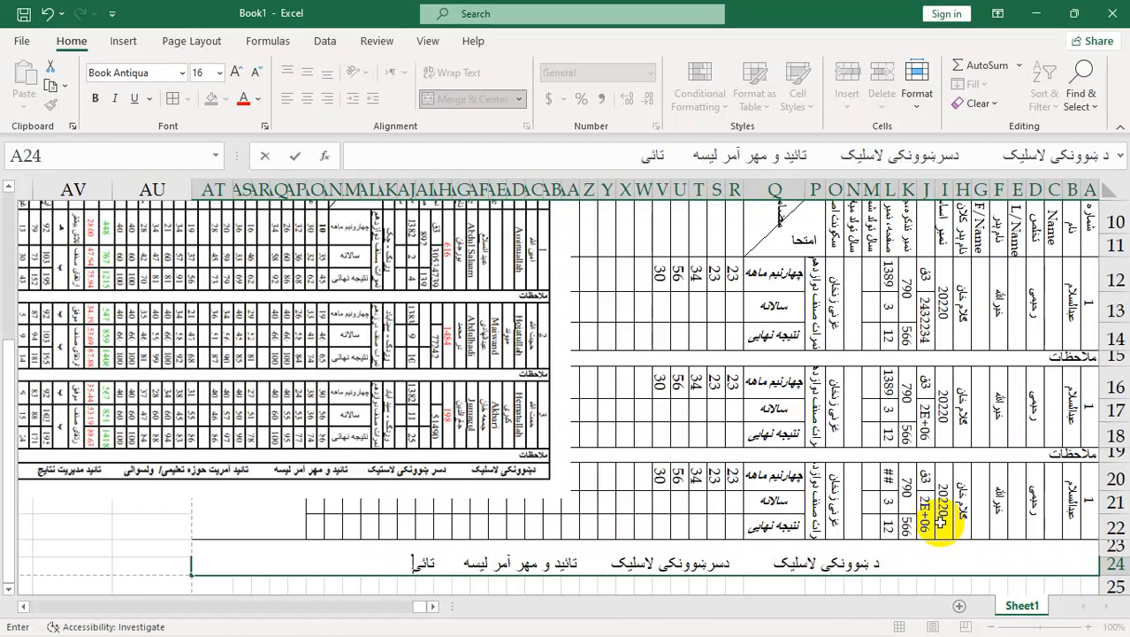
{"action": "type", "text": "د آمریت خ"}
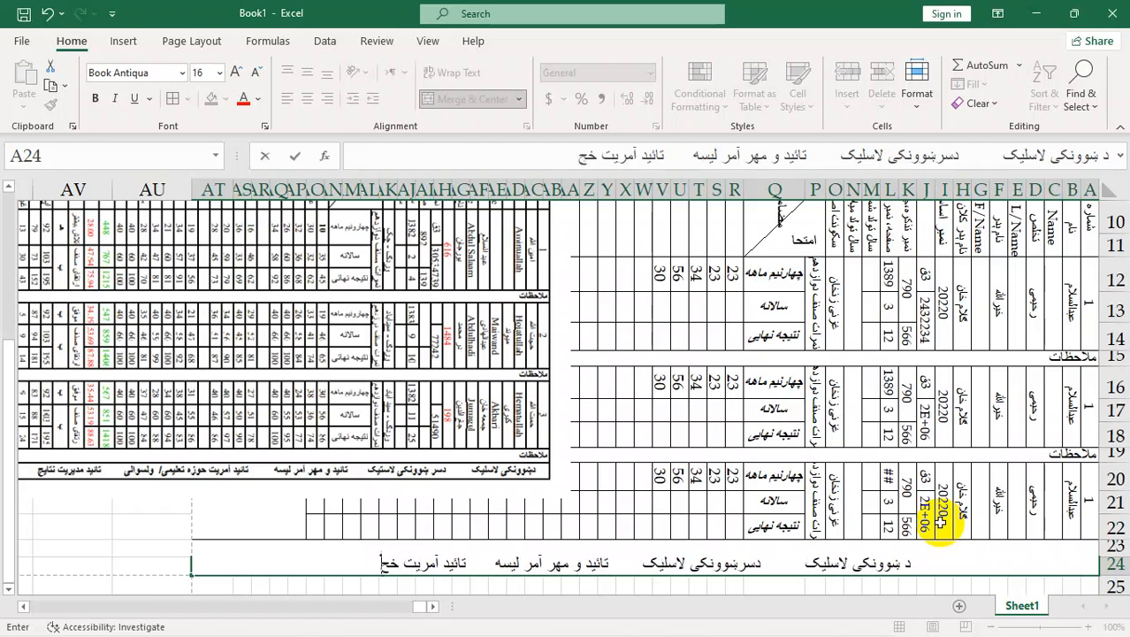
{"action": "key", "text": "BackSpace"}
{"action": "type", "text": "حو"}
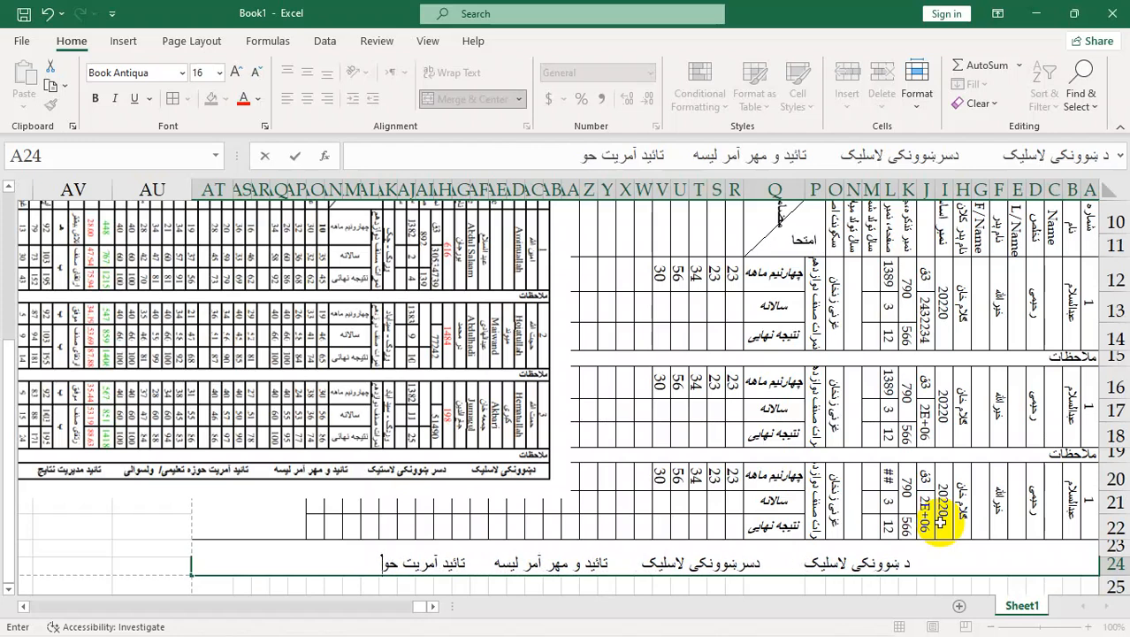
{"action": "type", "text": "زه تع"}
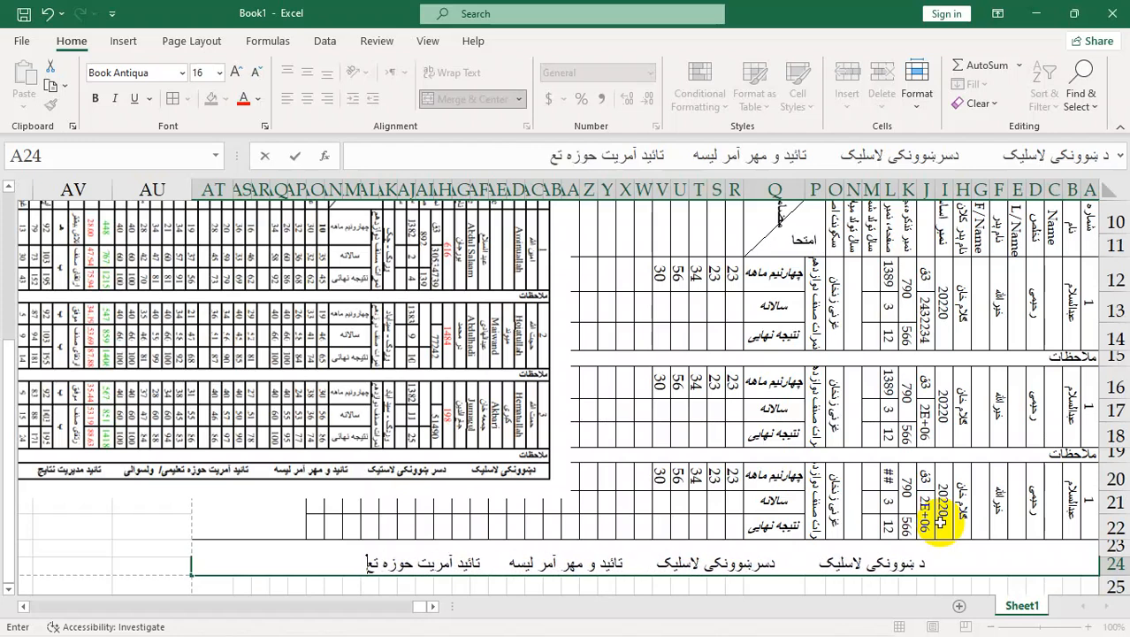
{"action": "type", "text": "لیمی"}
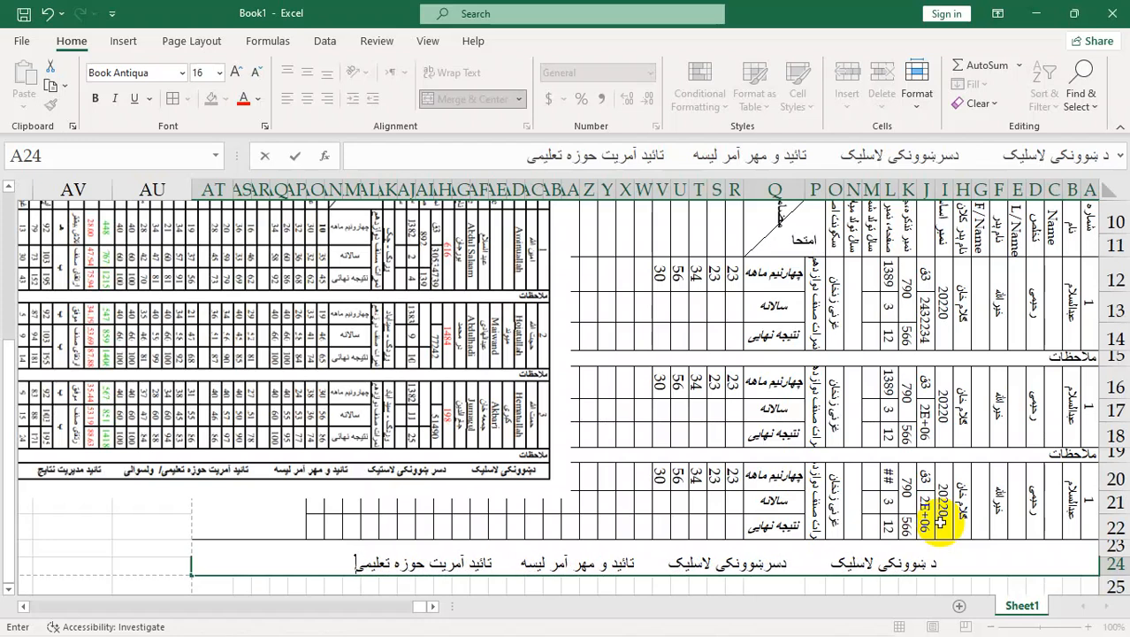
{"action": "type", "text": "/ولو"}
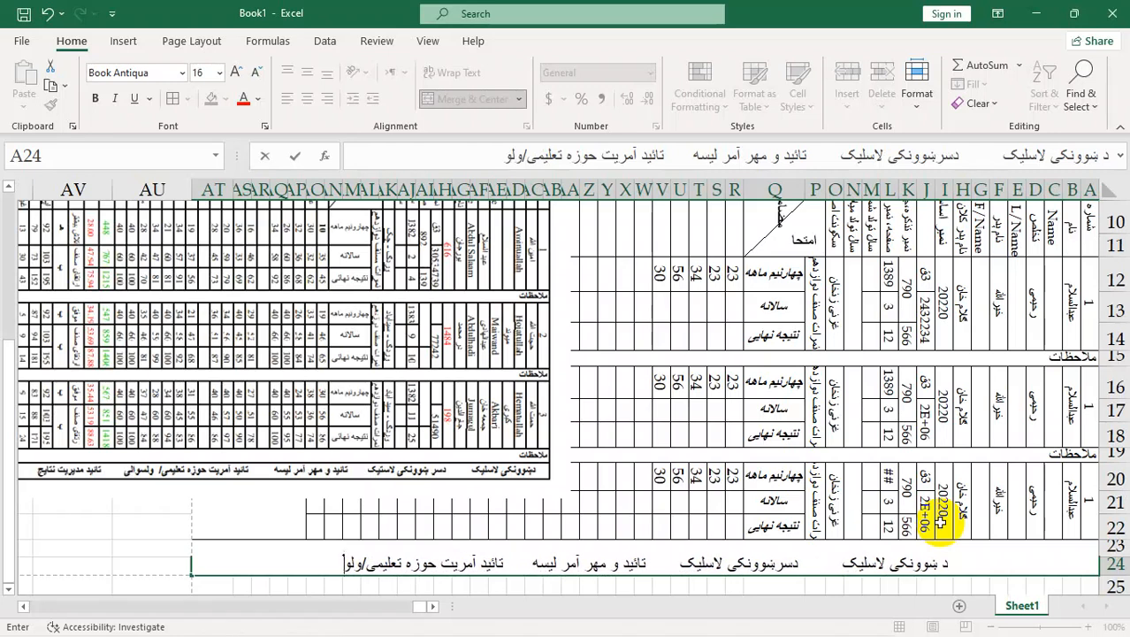
{"action": "key", "text": "BackSpace"}
{"action": "type", "text": "سوالی        "}
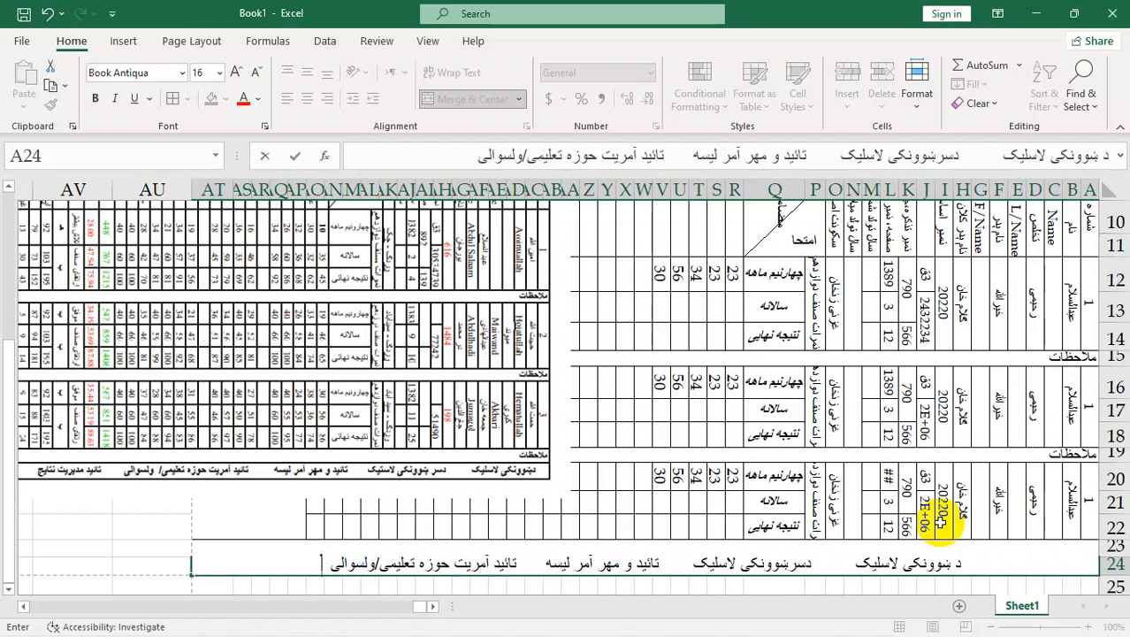
{"action": "type", "text": "تا"}
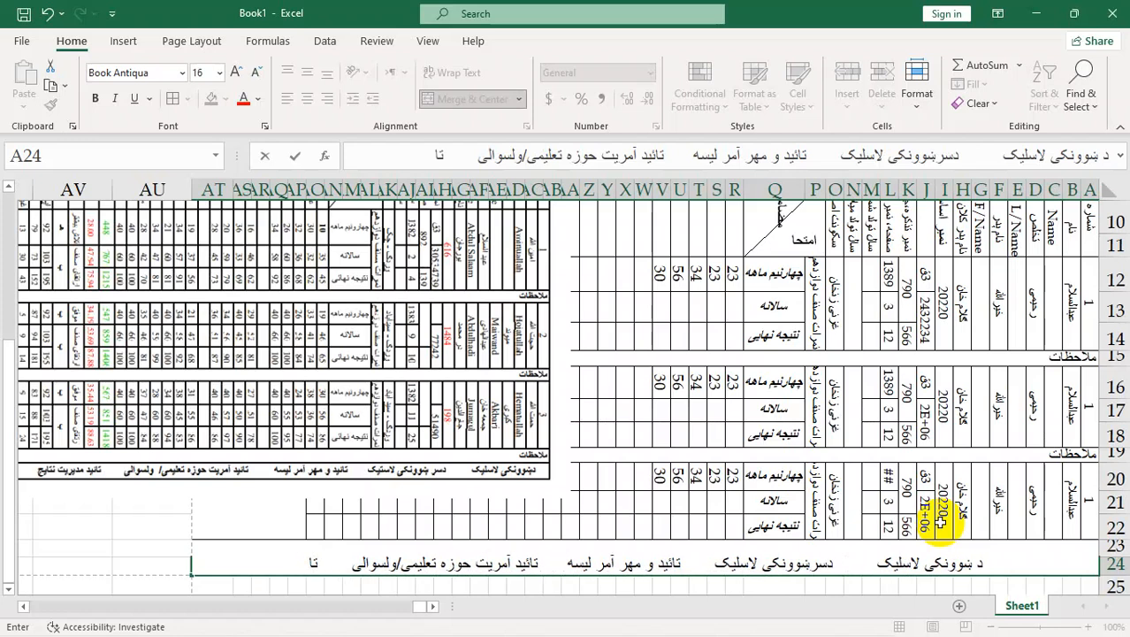
{"action": "type", "text": "ئید"}
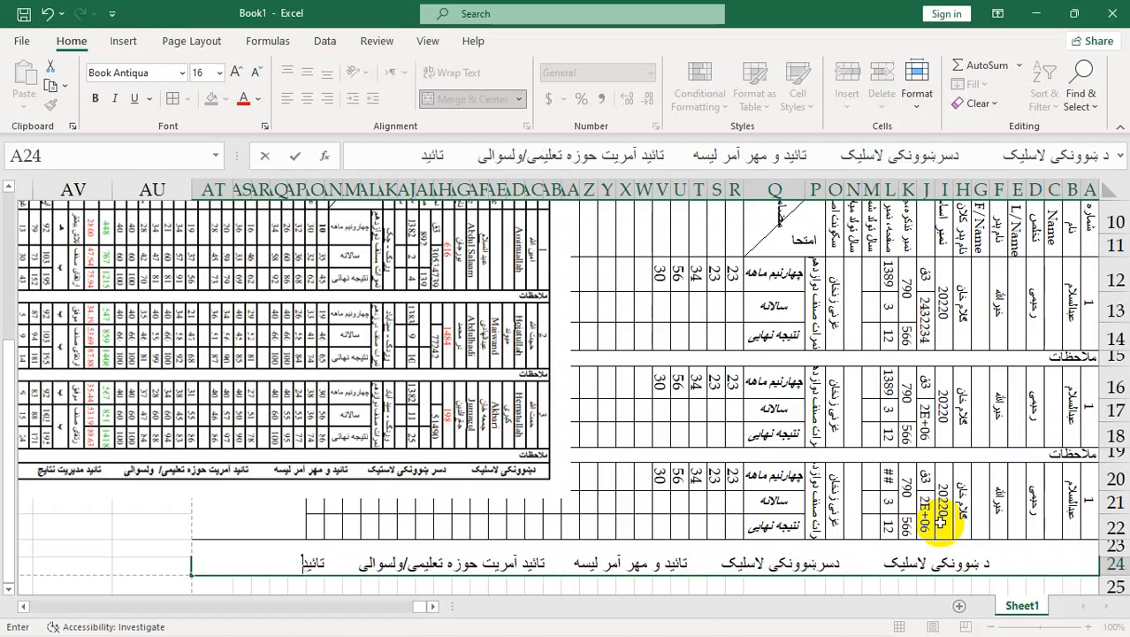
{"action": "type", "text": " مدریت"}
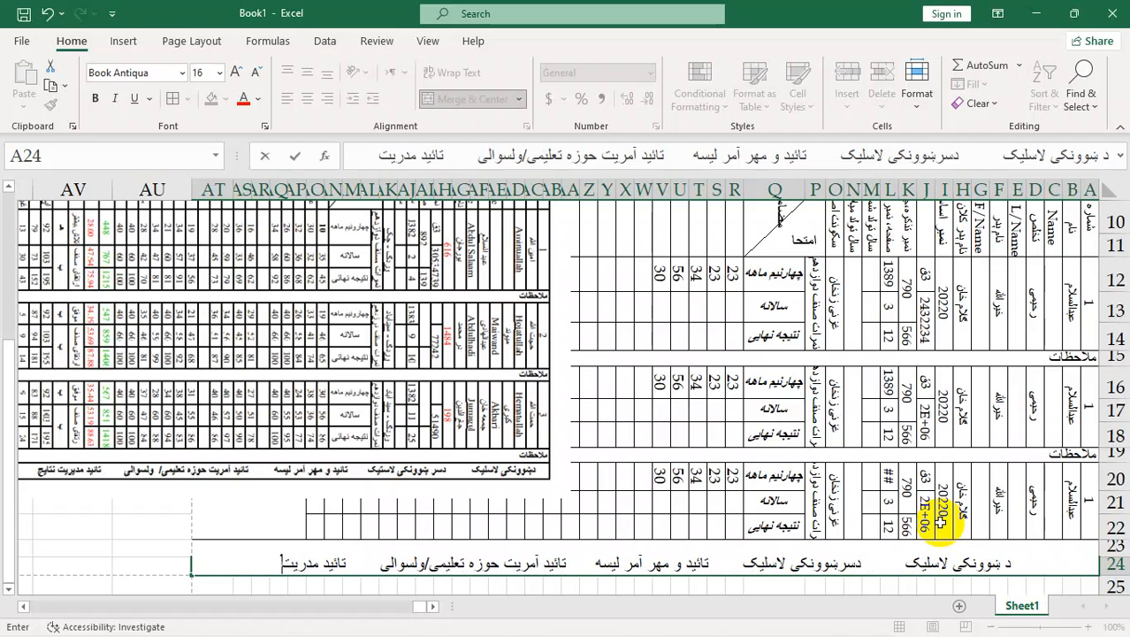
{"action": "key", "text": "BackSpace"}
{"action": "key", "text": "BackSpace"}
{"action": "key", "text": "BackSpace"}
{"action": "type", "text": "یر"}
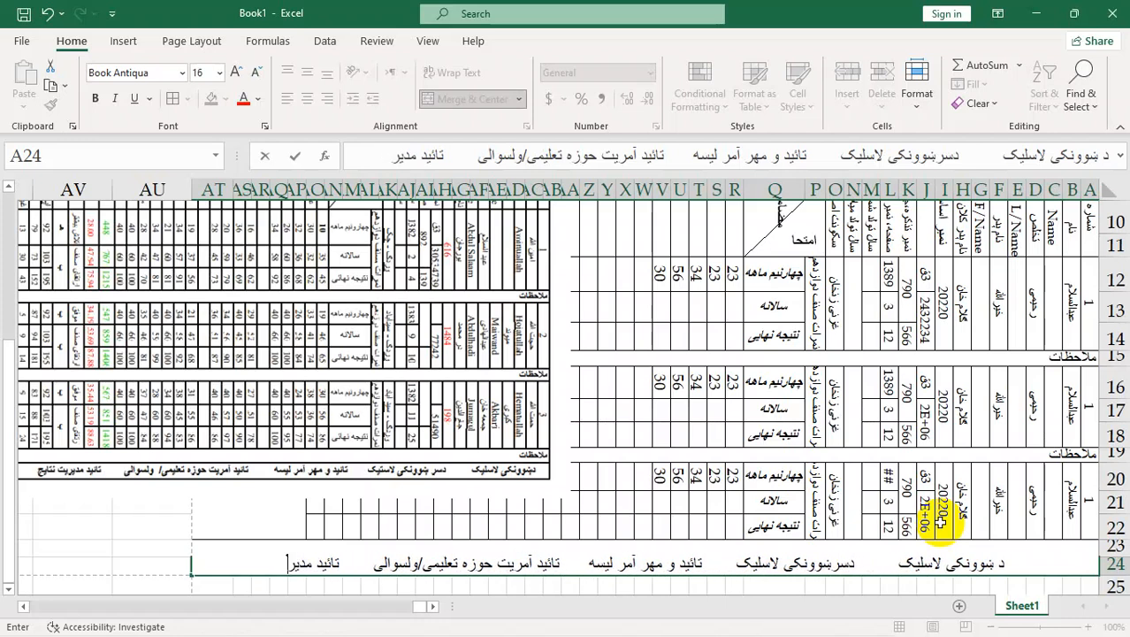
{"action": "type", "text": "یت تنا"}
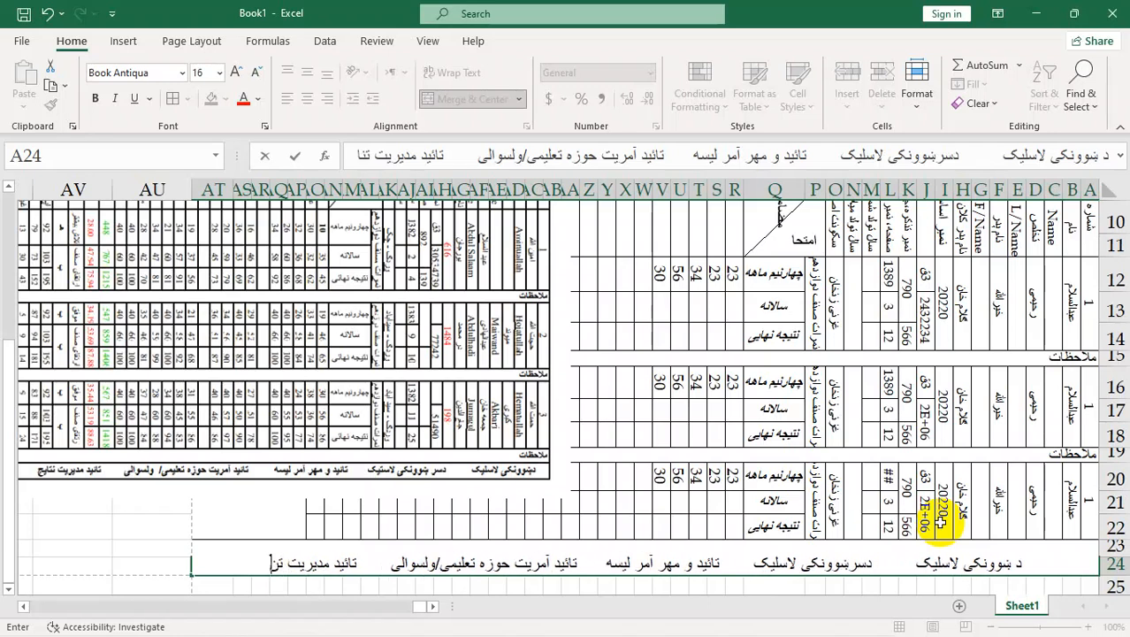
{"action": "key", "text": "BackSpace"}
{"action": "key", "text": "BackSpace"}
{"action": "key", "text": "BackSpace"}
{"action": "type", "text": "نا"}
{"action": "key", "text": "BackSpace"}
{"action": "type", "text": "تایج"}
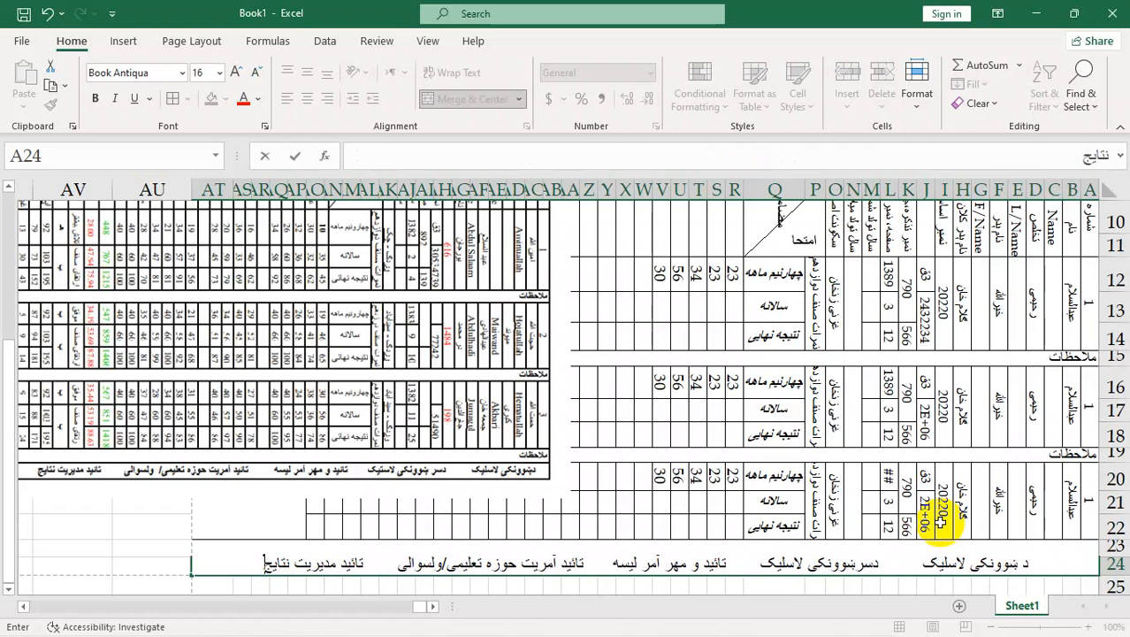
Move the sample form picture for comparison and reopen the row 24 footer text for editing.
{"action": "left_click_drag", "start_coordinate": [273, 369], "coordinate": [479, 404]}
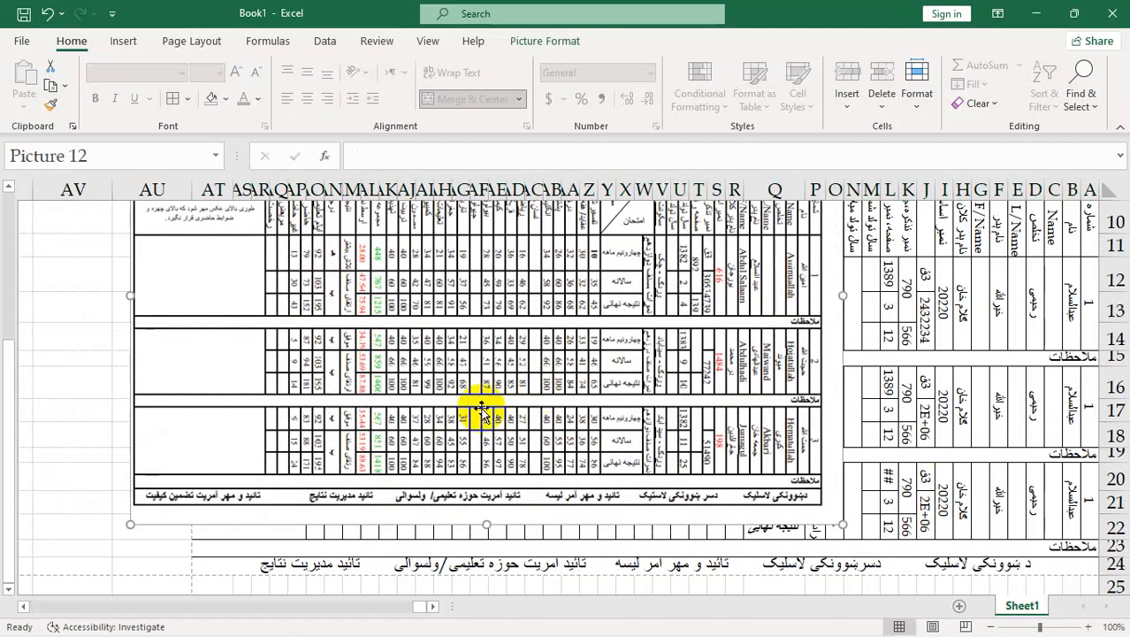
{"action": "left_click", "coordinate": [254, 567]}
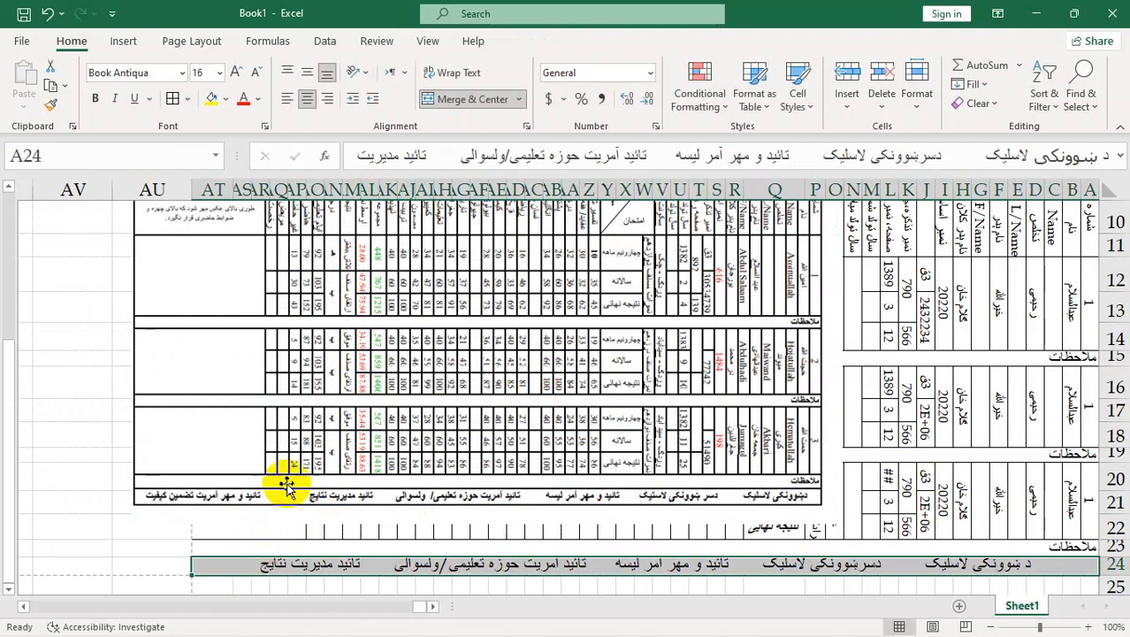
{"action": "double_click", "coordinate": [252, 566]}
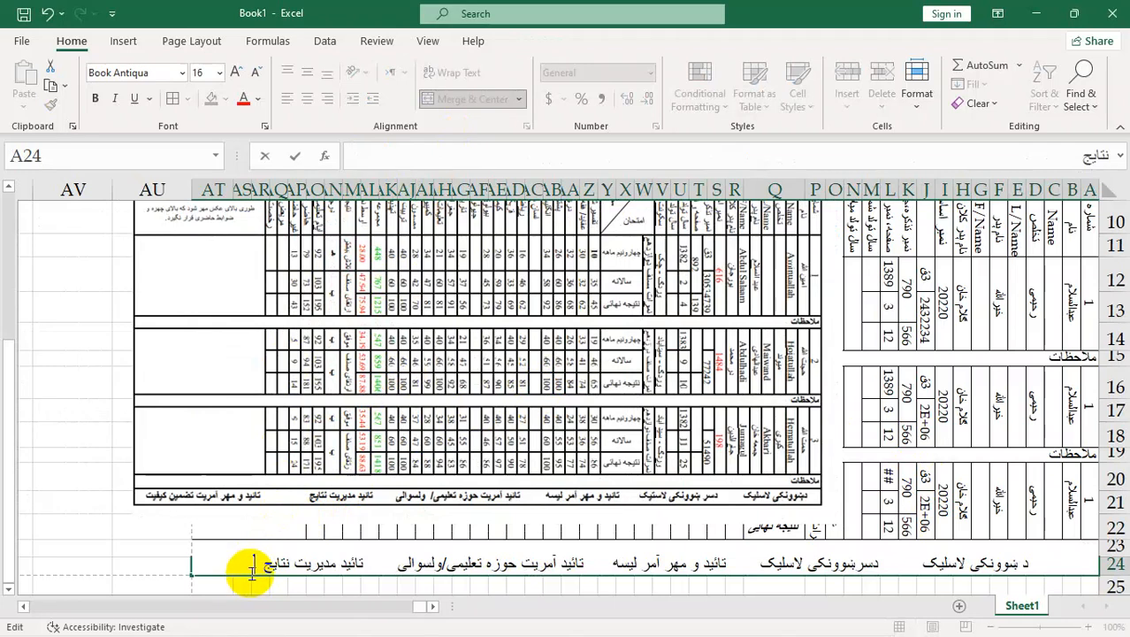
Append the final caption 'تائید ومهر آمریت تضمین' to the A24 footer, correcting the spelling, and commit it.
{"action": "type", "text": "تا"}
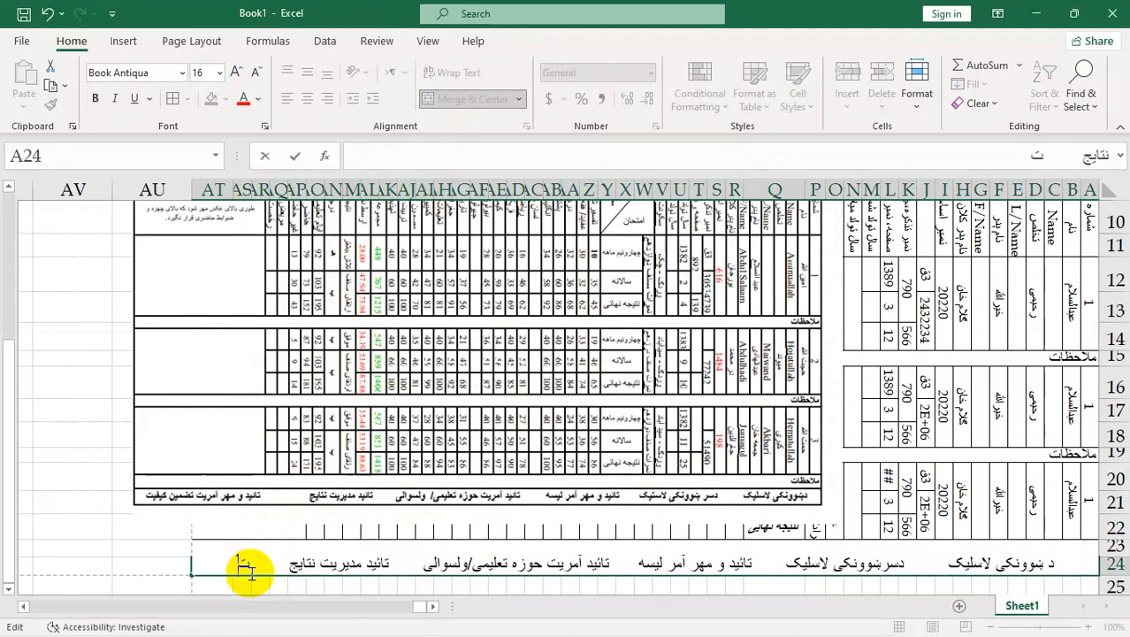
{"action": "type", "text": "ئید"}
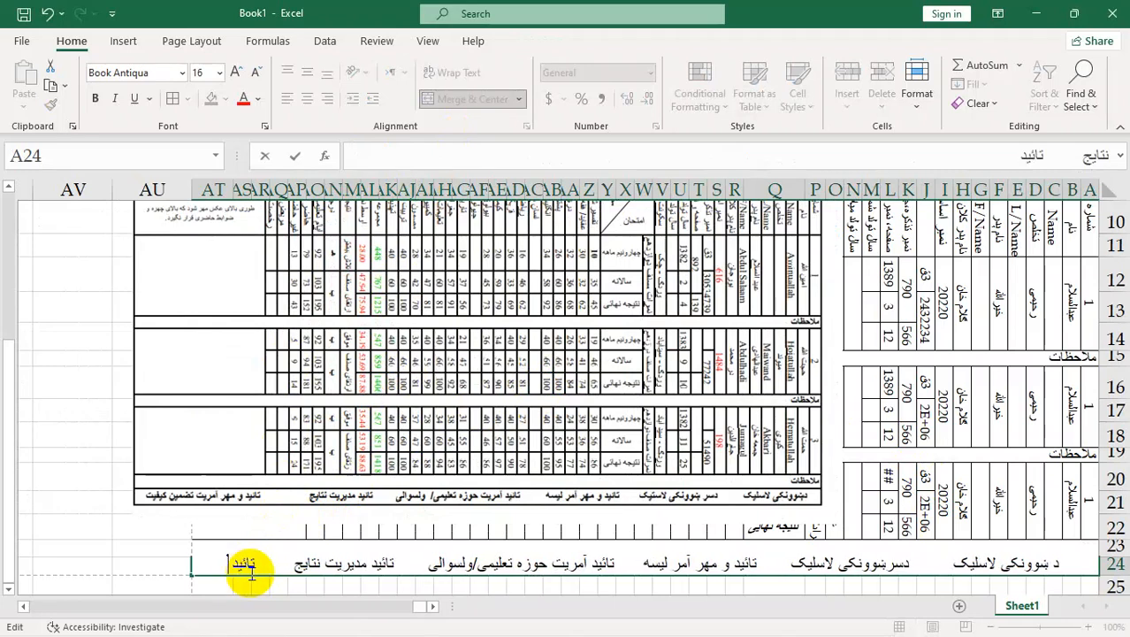
{"action": "type", "text": " ومهر"}
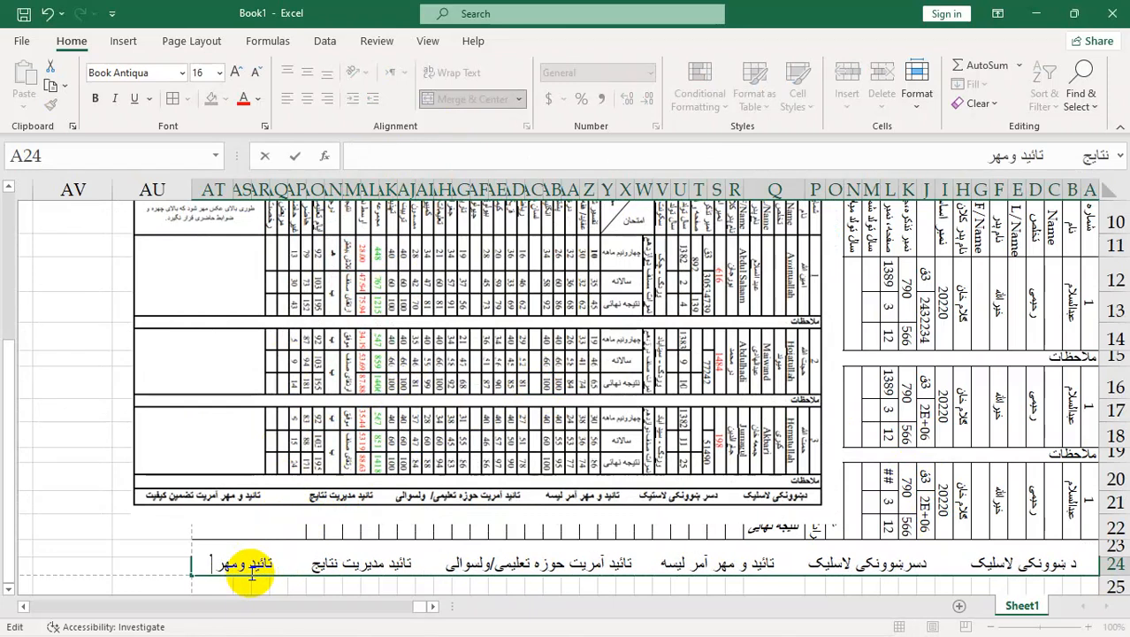
{"action": "type", "text": " آمریت"}
{"action": "key", "text": "BackSpace"}
{"action": "key", "text": "BackSpace"}
{"action": "key", "text": "BackSpace"}
{"action": "key", "text": "BackSpace"}
{"action": "type", "text": "مریت"}
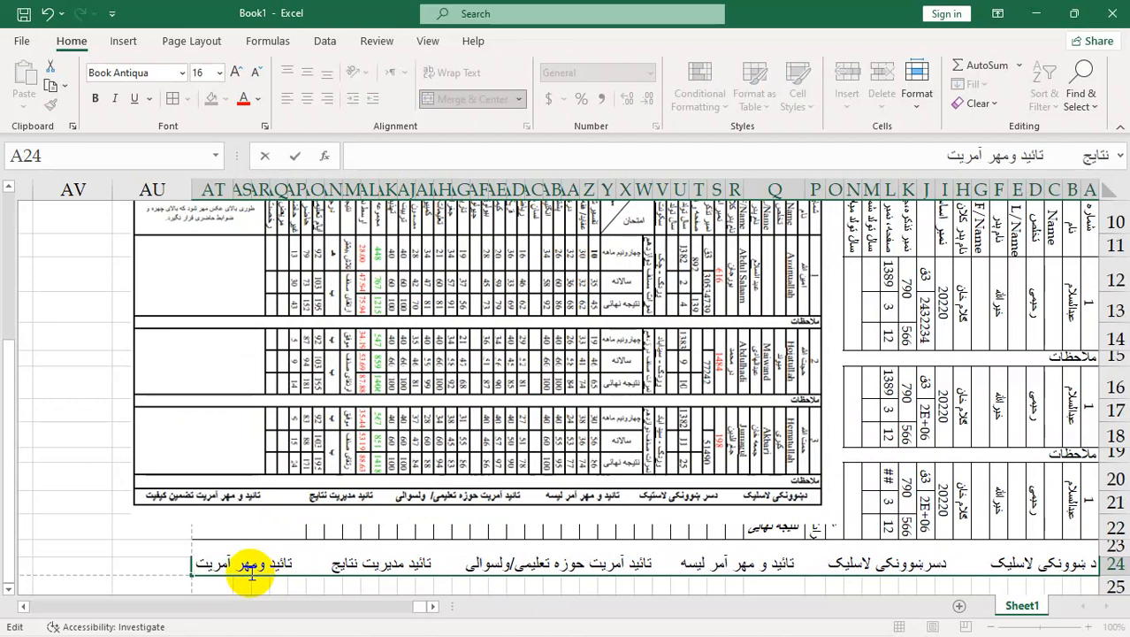
{"action": "type", "text": " تضمین کیفی"}
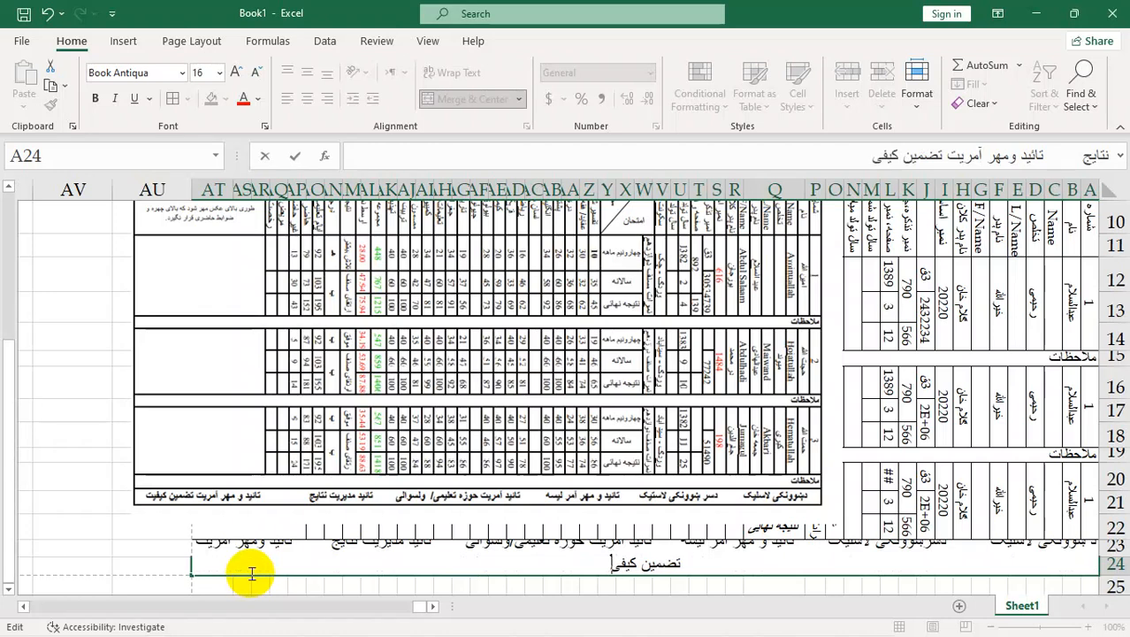
{"action": "key", "text": "Return"}
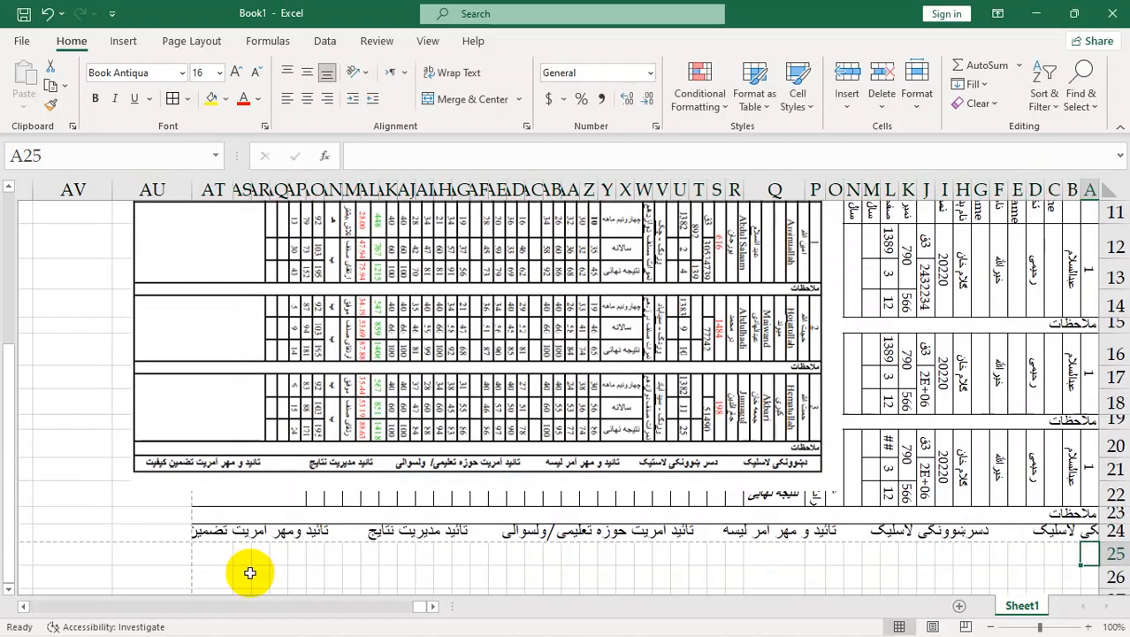
Set the row 24 footer text to size 14 and center it across the row.
{"action": "left_click", "coordinate": [363, 537]}
{"action": "left_click", "coordinate": [257, 74]}
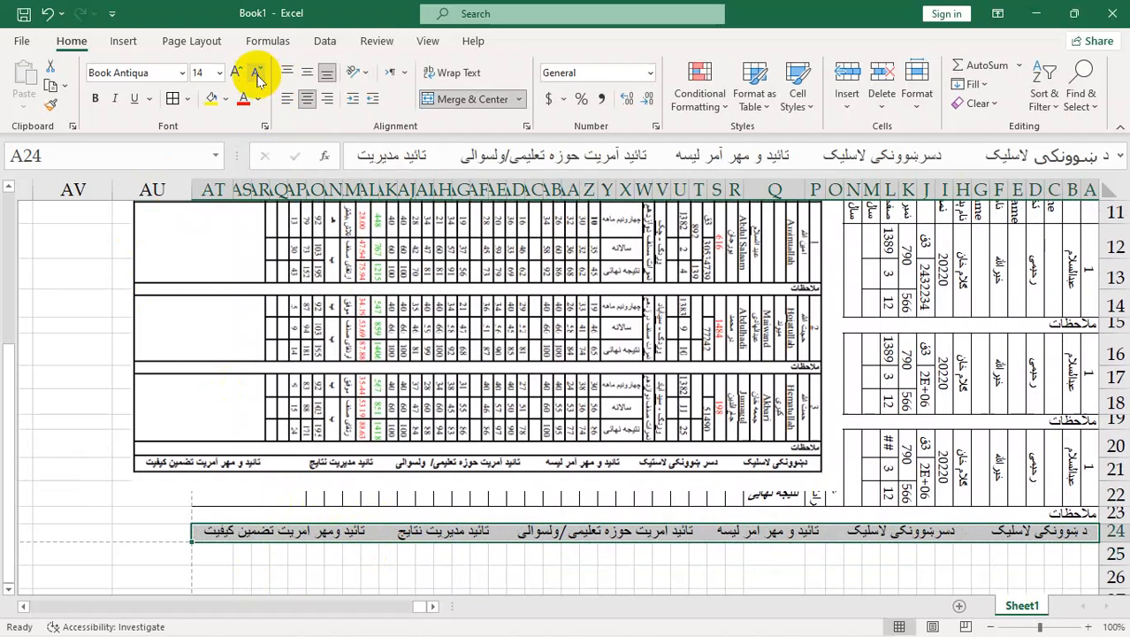
{"action": "left_click", "coordinate": [325, 99]}
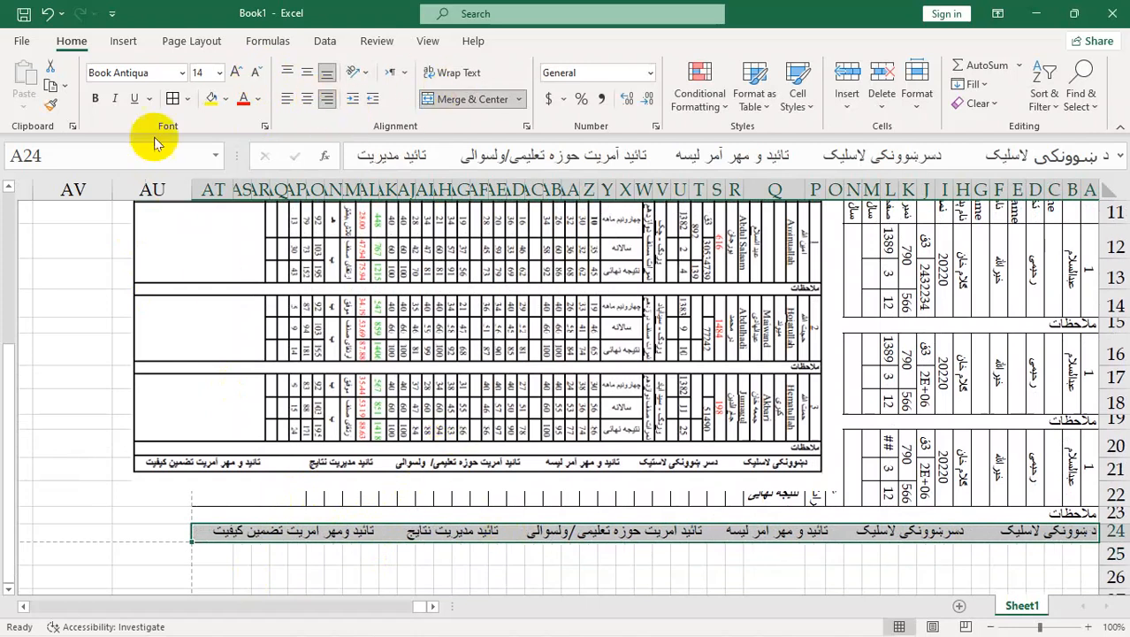
{"action": "left_click", "coordinate": [309, 97]}
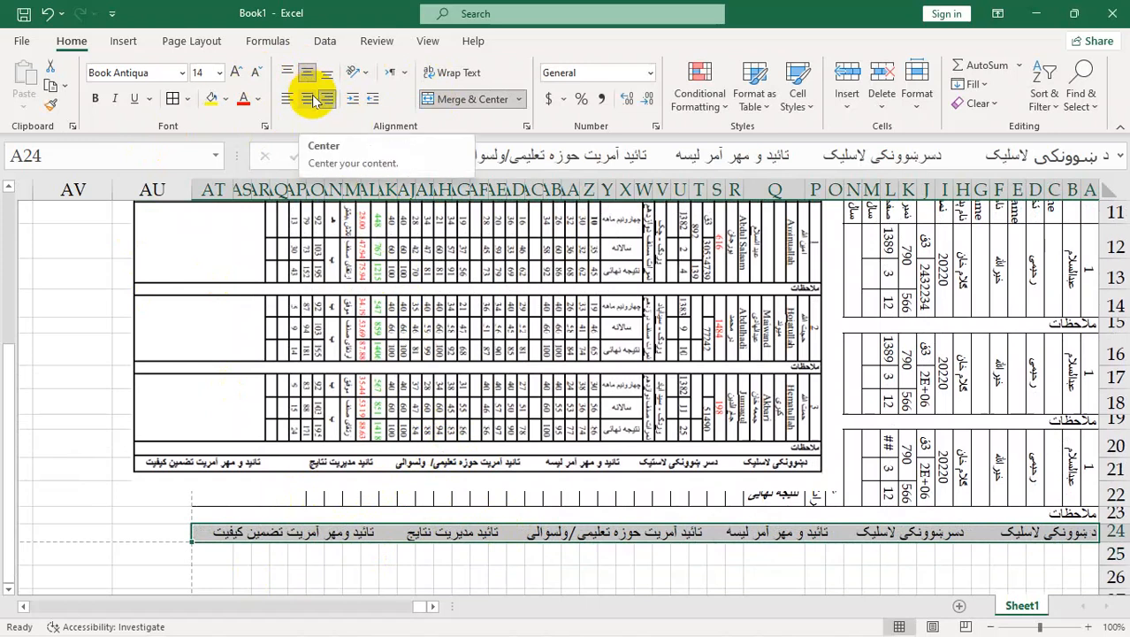
{"action": "left_click", "coordinate": [311, 98]}
{"action": "left_click", "coordinate": [327, 100]}
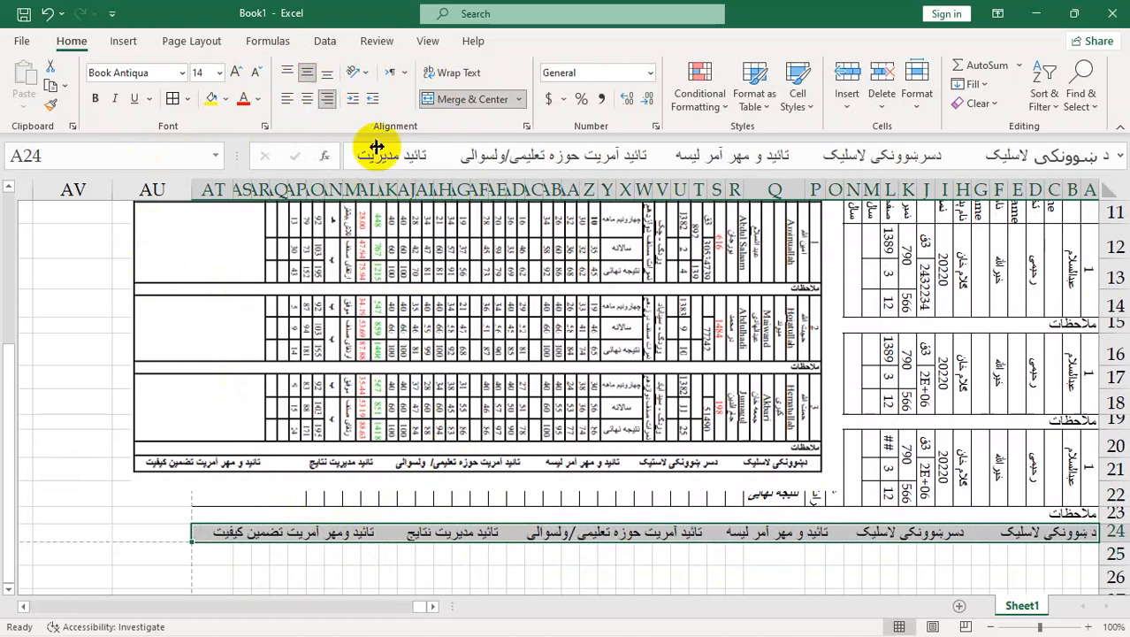
Drag the pasted table picture down and left until its logo header shows.
{"action": "left_click", "coordinate": [394, 407]}
{"action": "left_click_drag", "start_coordinate": [400, 381], "coordinate": [367, 500]}
{"action": "left_click_drag", "start_coordinate": [339, 374], "coordinate": [292, 456]}
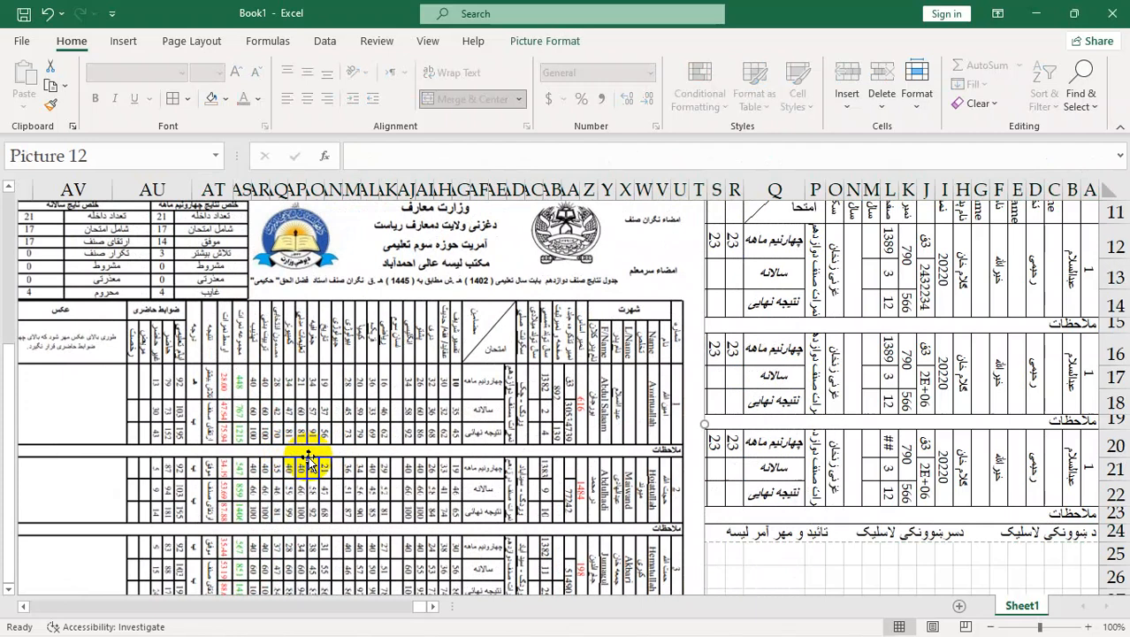
Delete the stray pasted table picture and select cell T14 in the first student block.
{"action": "key", "text": "Delete"}
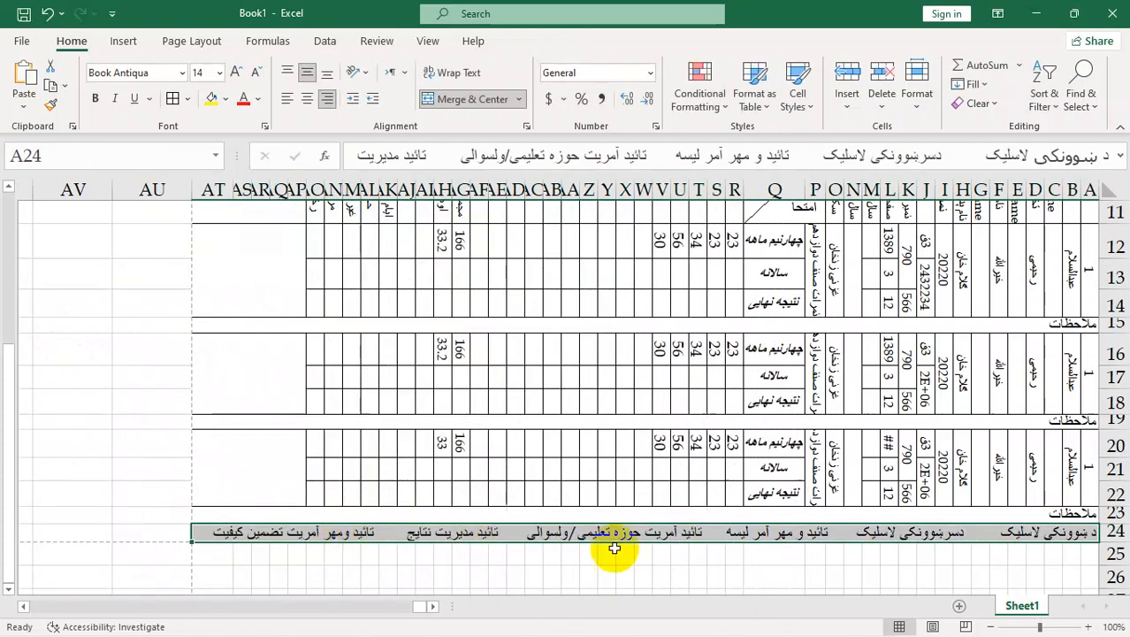
{"action": "left_click", "coordinate": [747, 550]}
{"action": "scroll", "coordinate": [734, 539], "scroll_direction": "up", "scroll_amount": 4}
{"action": "left_click", "coordinate": [704, 502]}
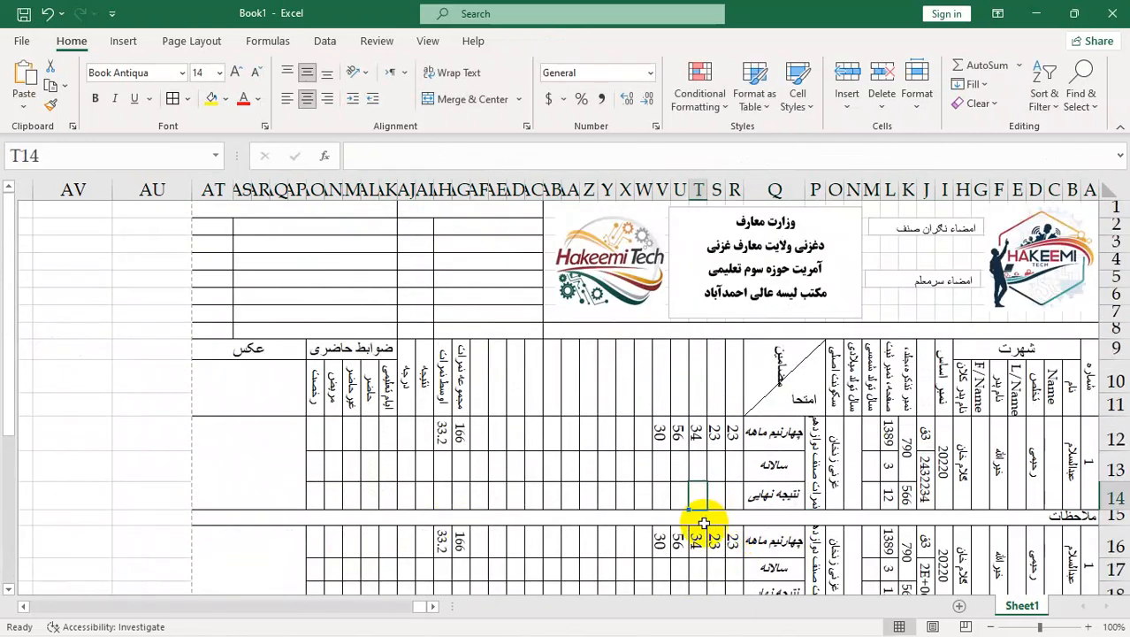
Check the form in print preview, then select the whole form range on the sheet.
{"action": "key", "text": "ctrl+p"}
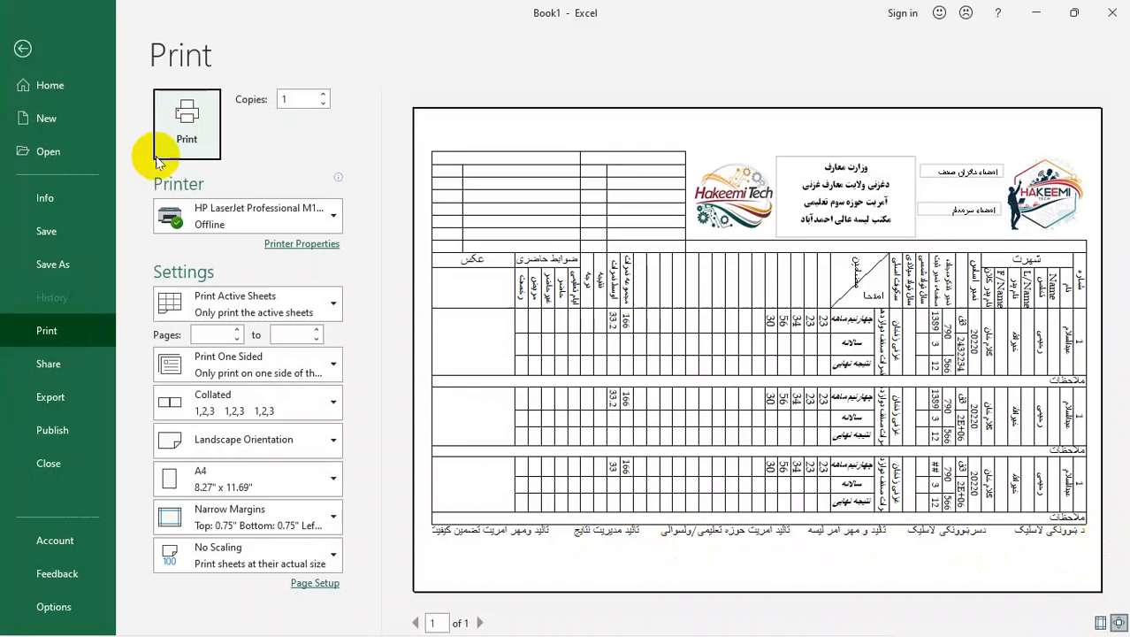
{"action": "left_click", "coordinate": [23, 48]}
{"action": "left_click_drag", "start_coordinate": [232, 222], "coordinate": [389, 262]}
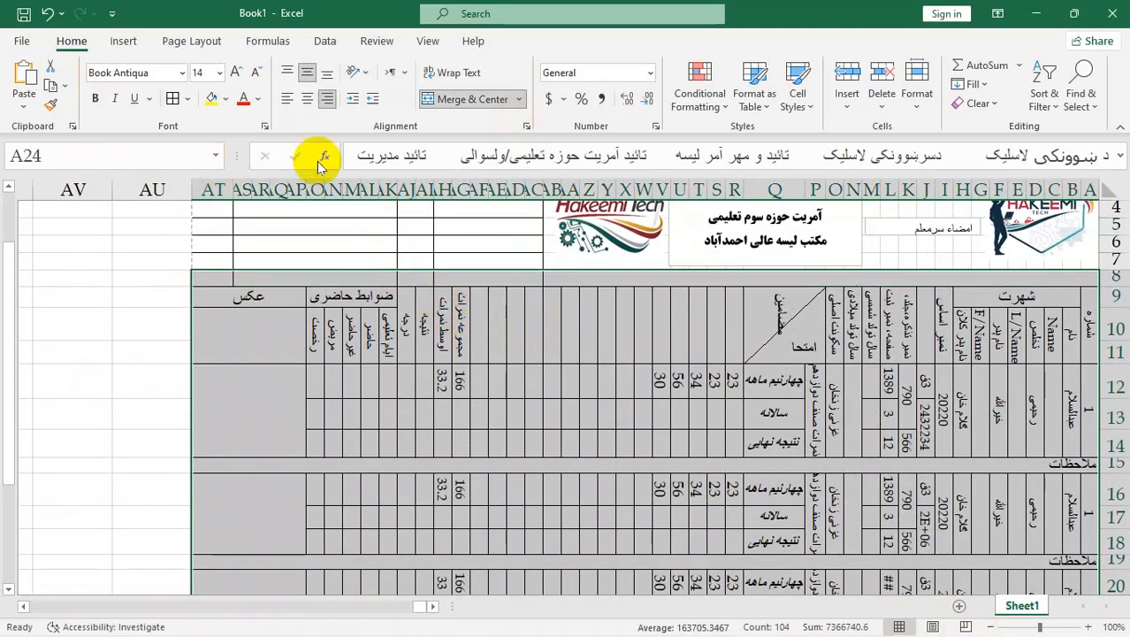
Apply Thick Outside Borders to the selected form and confirm it in print preview.
{"action": "left_click", "coordinate": [188, 99]}
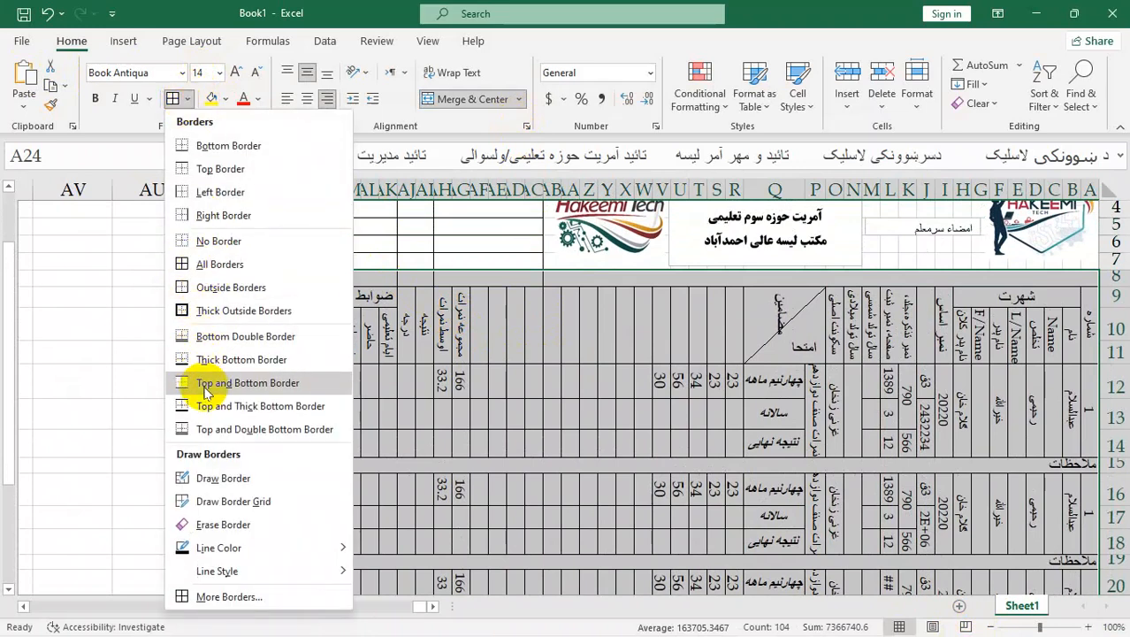
{"action": "left_click", "coordinate": [190, 311]}
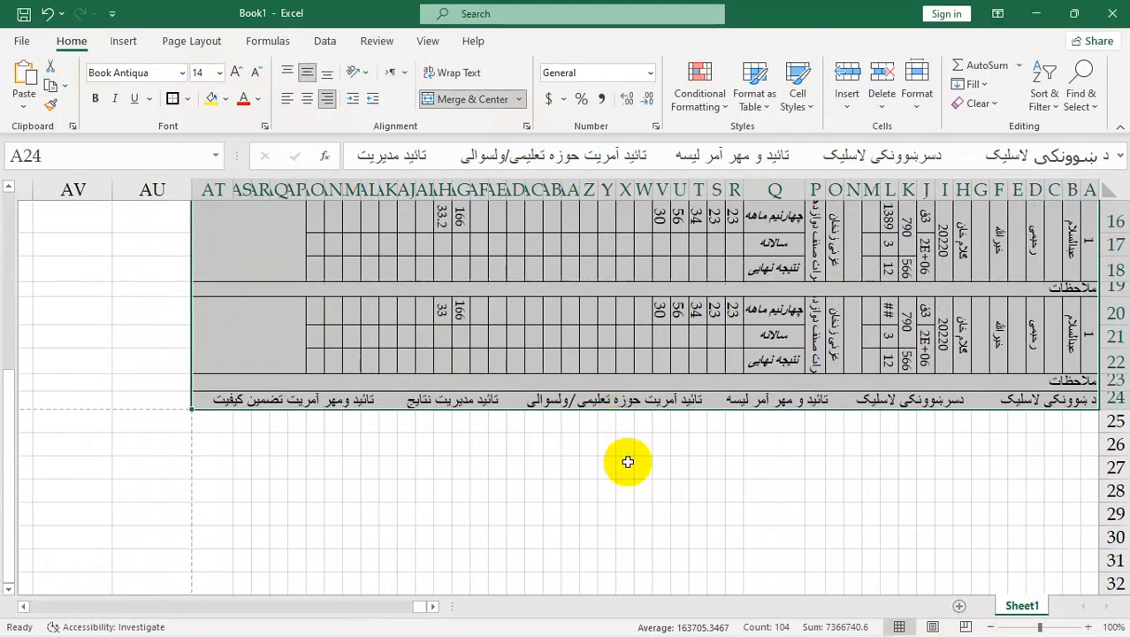
{"action": "key", "text": "ctrl+p"}
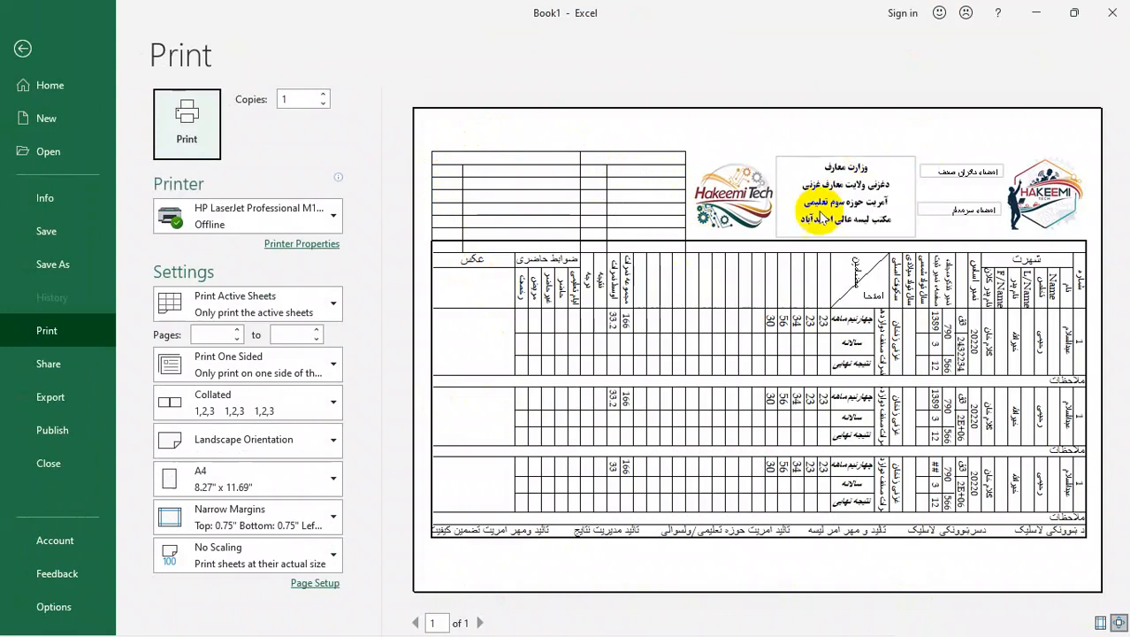
{"action": "left_click", "coordinate": [39, 62]}
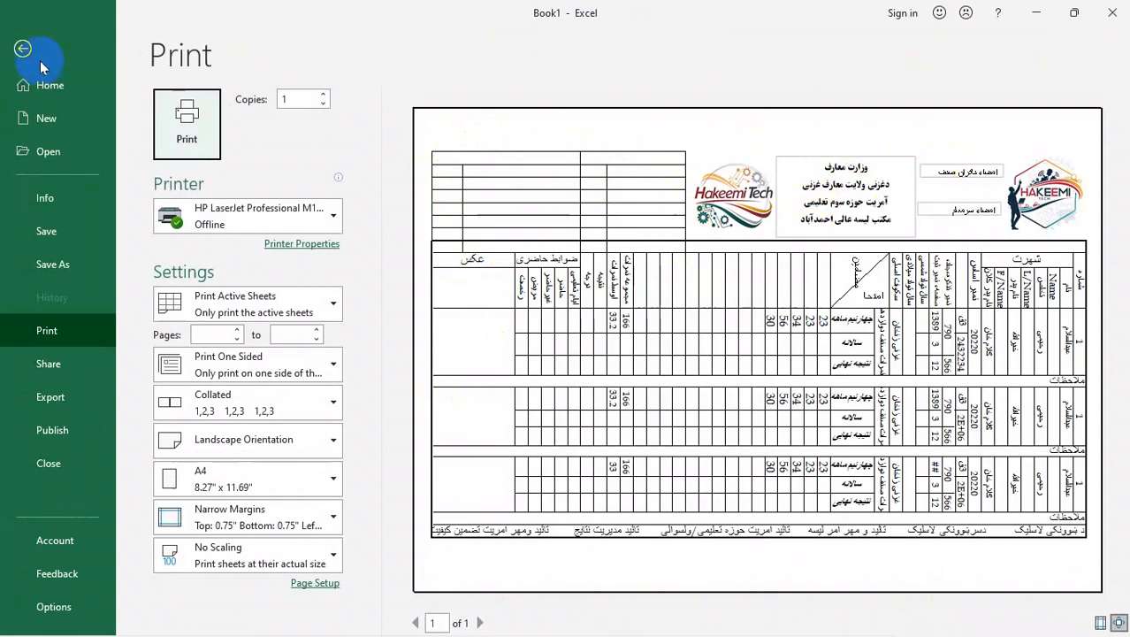
{"action": "scroll", "coordinate": [831, 407], "scroll_direction": "up", "scroll_amount": 5}
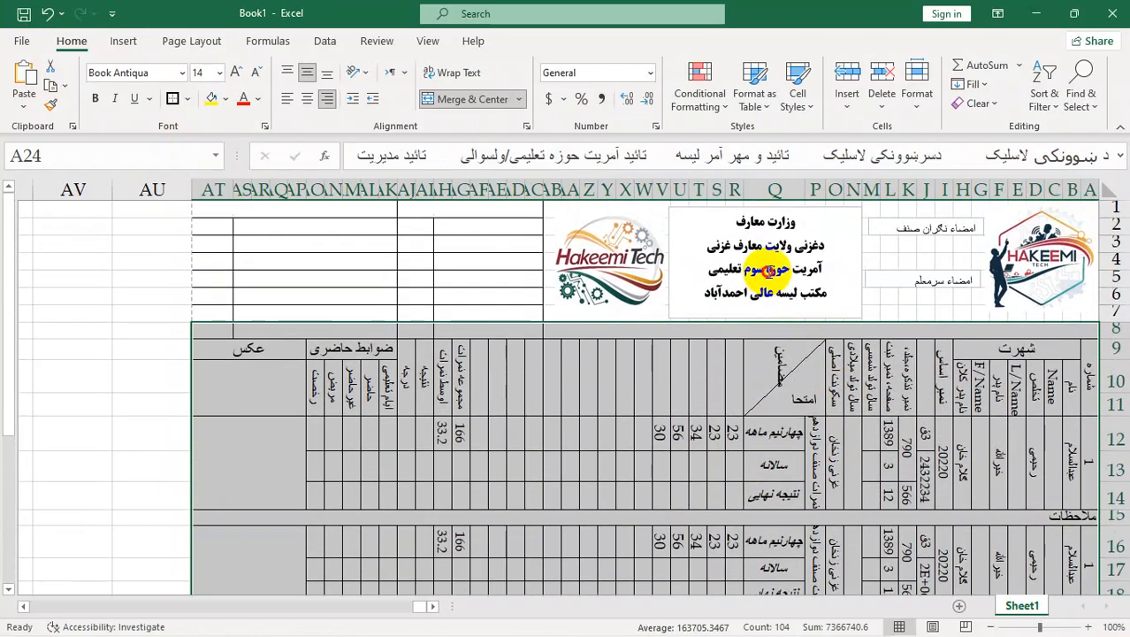
Apply a transparent Shape Styles preset to the title box and both signature boxes, then preview.
{"action": "left_click", "coordinate": [768, 271]}
{"action": "left_click", "coordinate": [909, 235], "text": "ctrl"}
{"action": "left_click", "coordinate": [916, 277], "text": "ctrl"}
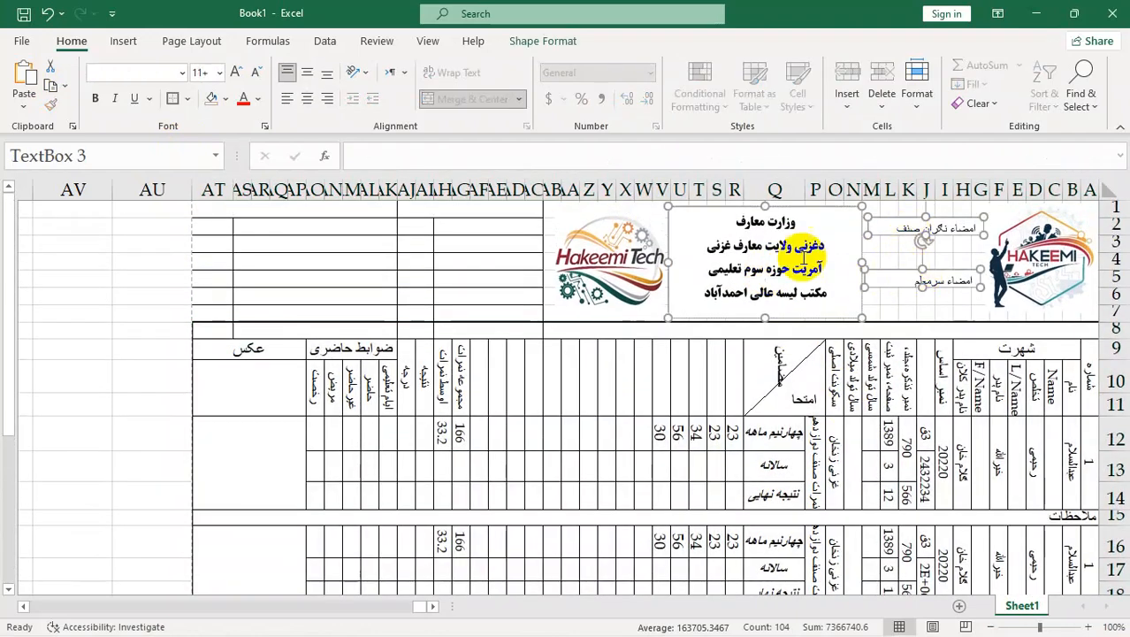
{"action": "left_click", "coordinate": [541, 42]}
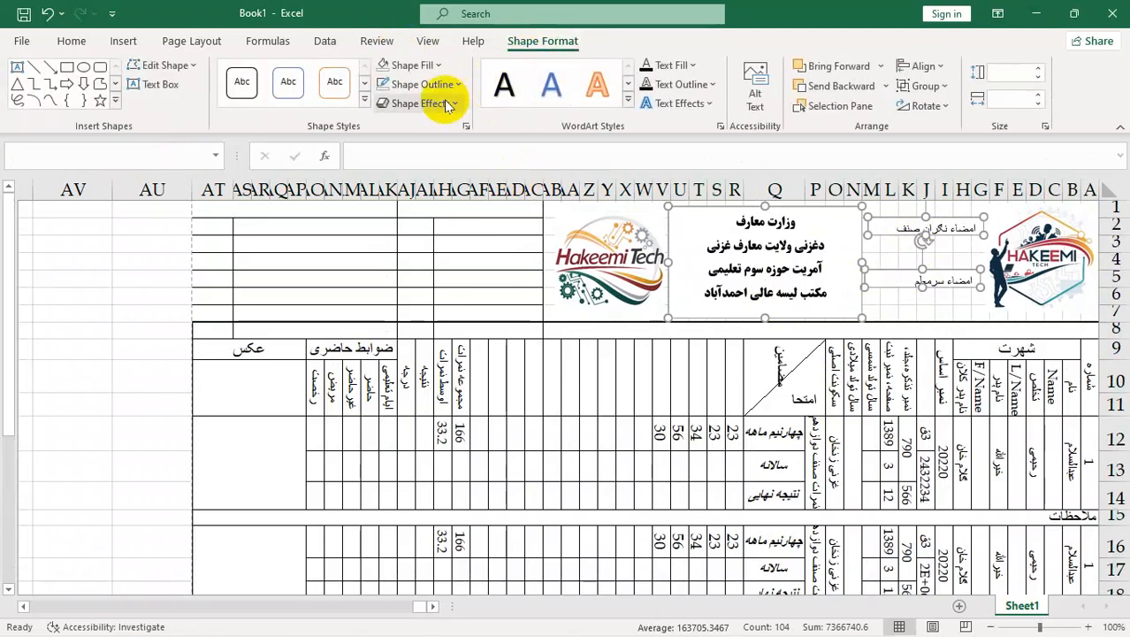
{"action": "left_click", "coordinate": [383, 69]}
{"action": "left_click", "coordinate": [384, 88]}
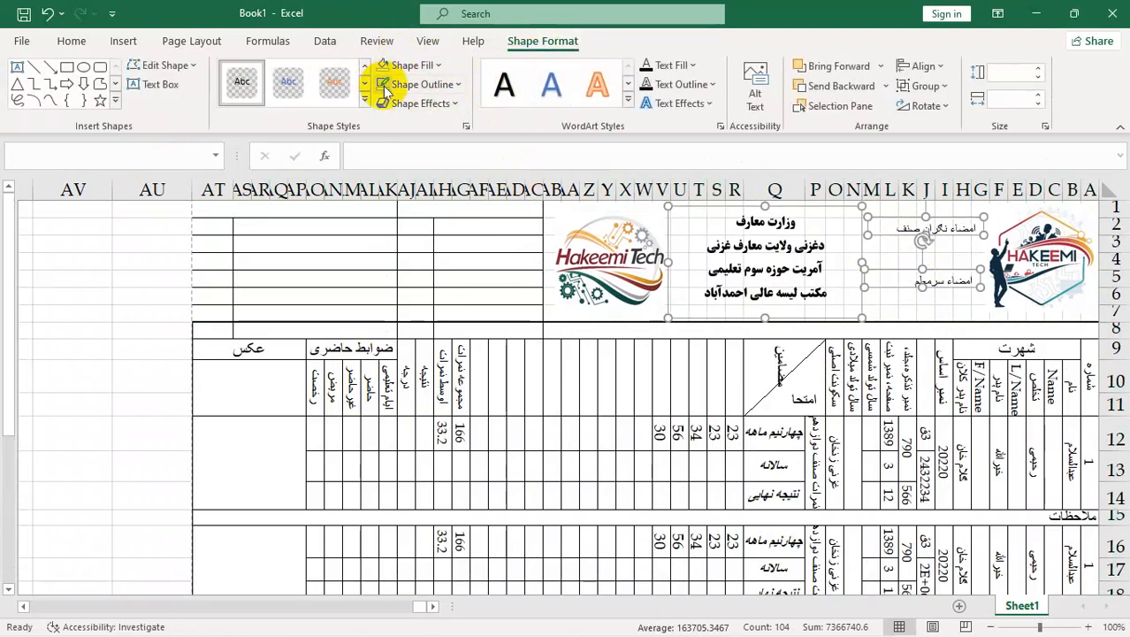
{"action": "left_click", "coordinate": [925, 309]}
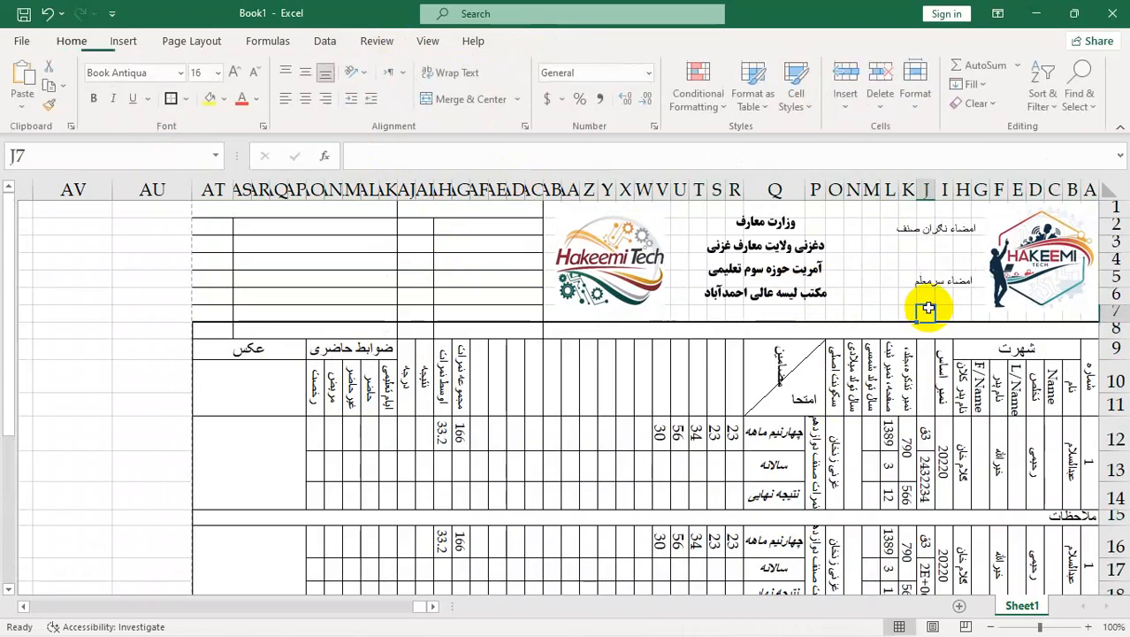
{"action": "key", "text": "ctrl+p"}
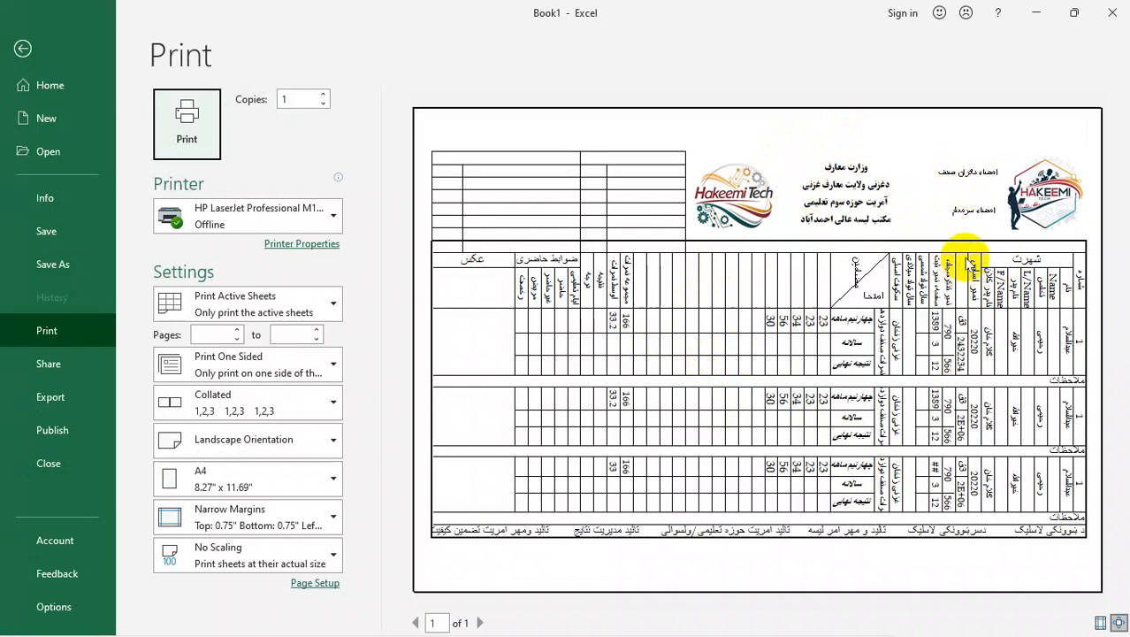
Select the header text boxes and check how they look in print preview.
{"action": "left_click", "coordinate": [21, 49]}
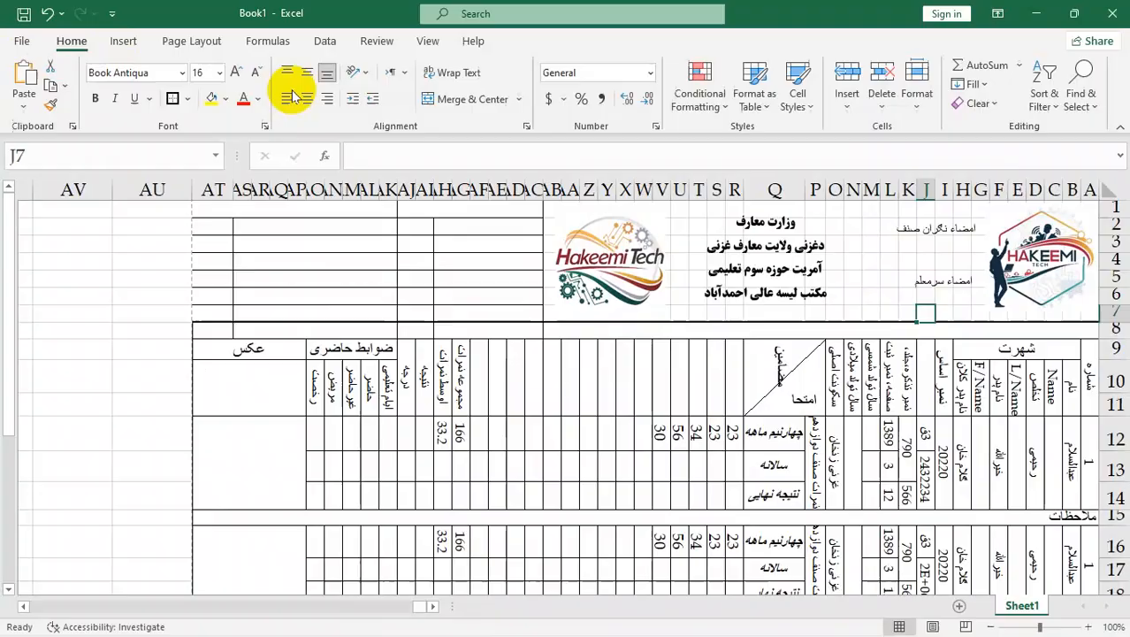
{"action": "left_click", "coordinate": [658, 323]}
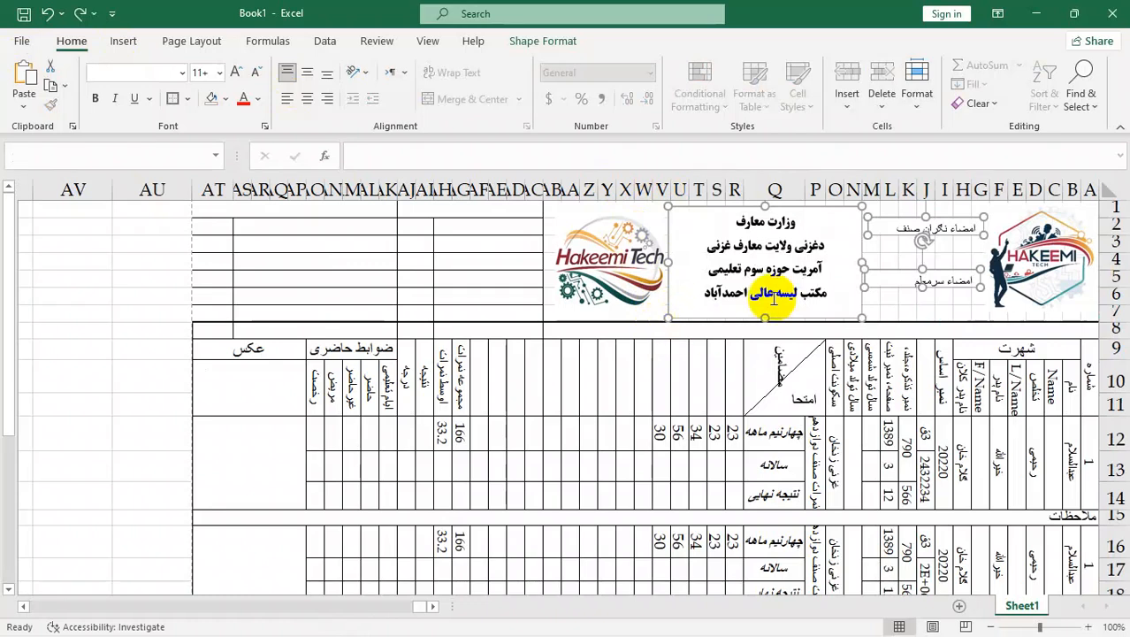
{"action": "key", "text": "ctrl+p"}
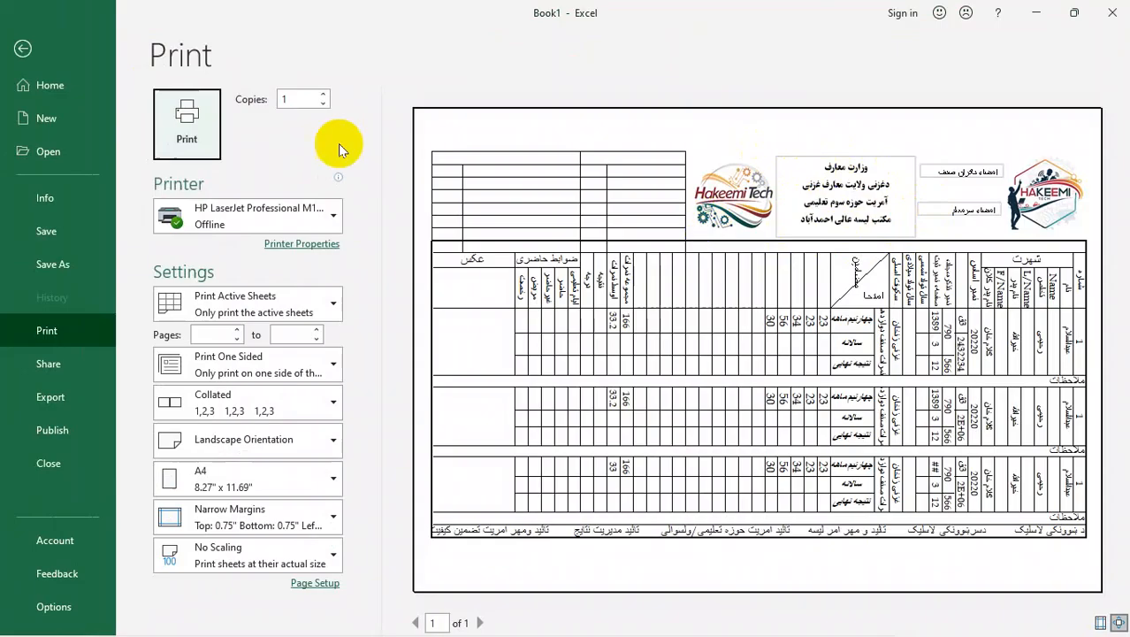
{"action": "left_click", "coordinate": [13, 40]}
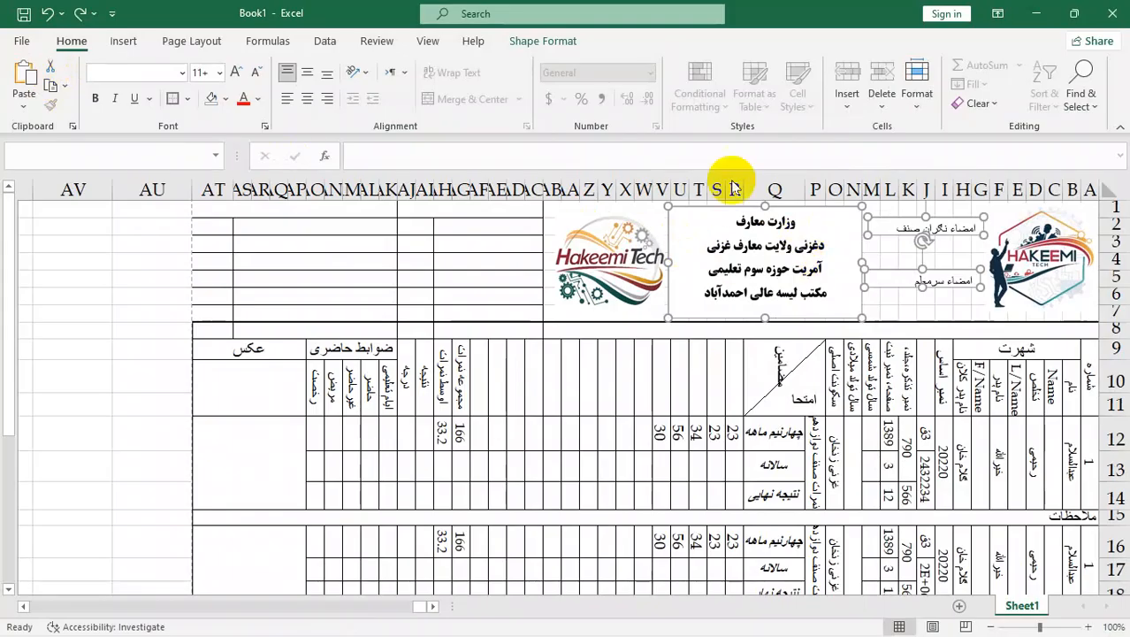
Set the text boxes to No Fill and No Outline, then preview the finished form.
{"action": "left_click", "coordinate": [511, 42]}
{"action": "left_click", "coordinate": [409, 65]}
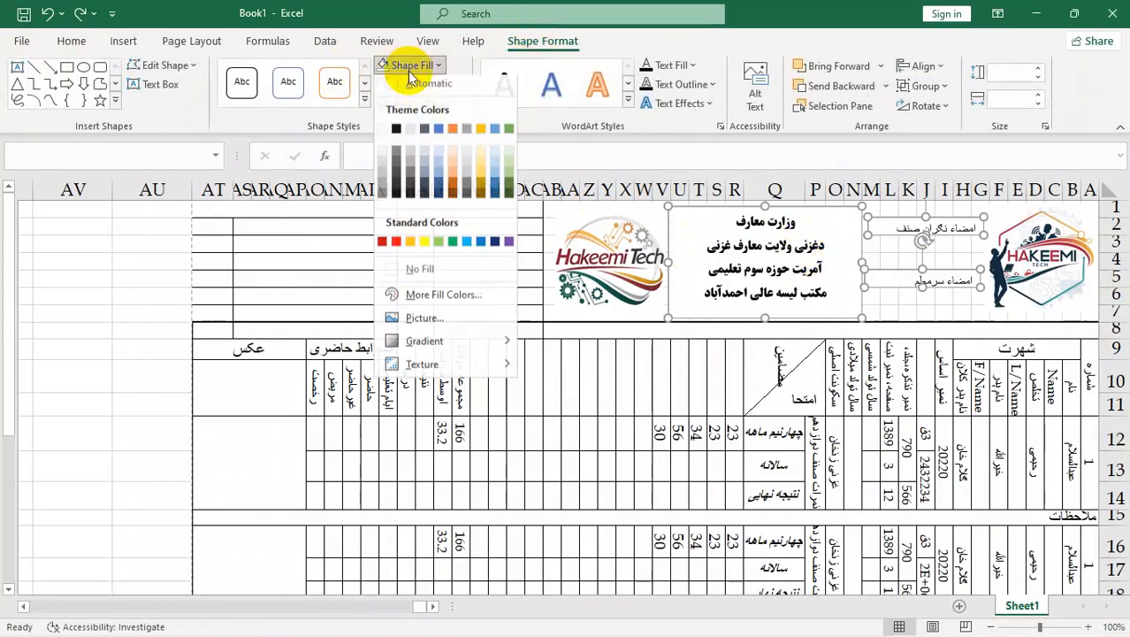
{"action": "left_click", "coordinate": [420, 272]}
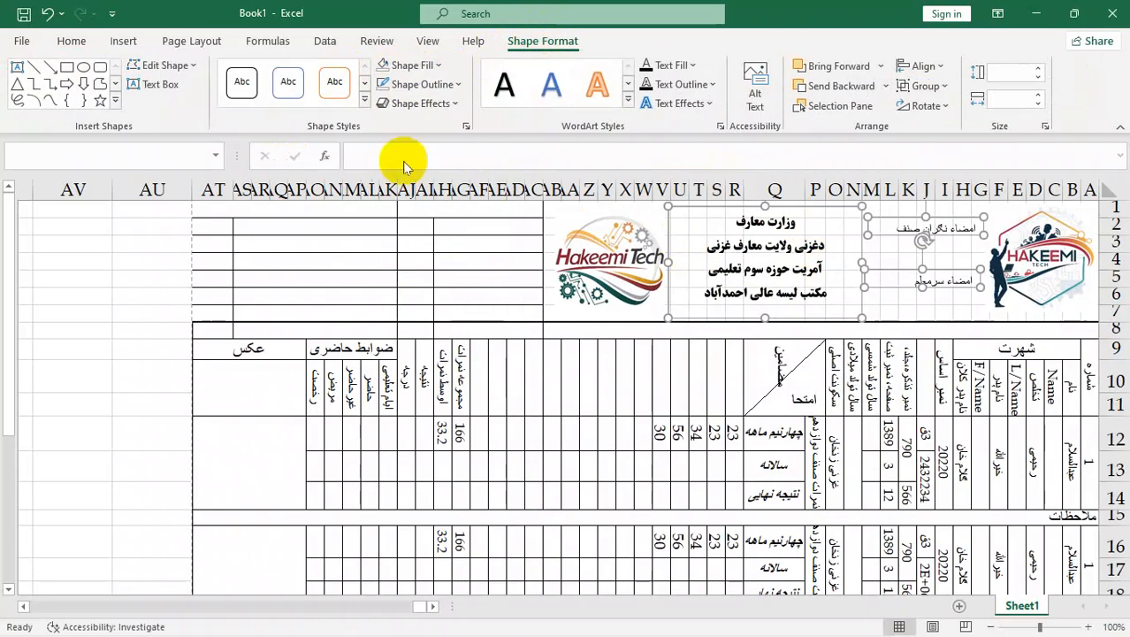
{"action": "left_click", "coordinate": [416, 84]}
{"action": "left_click", "coordinate": [403, 292]}
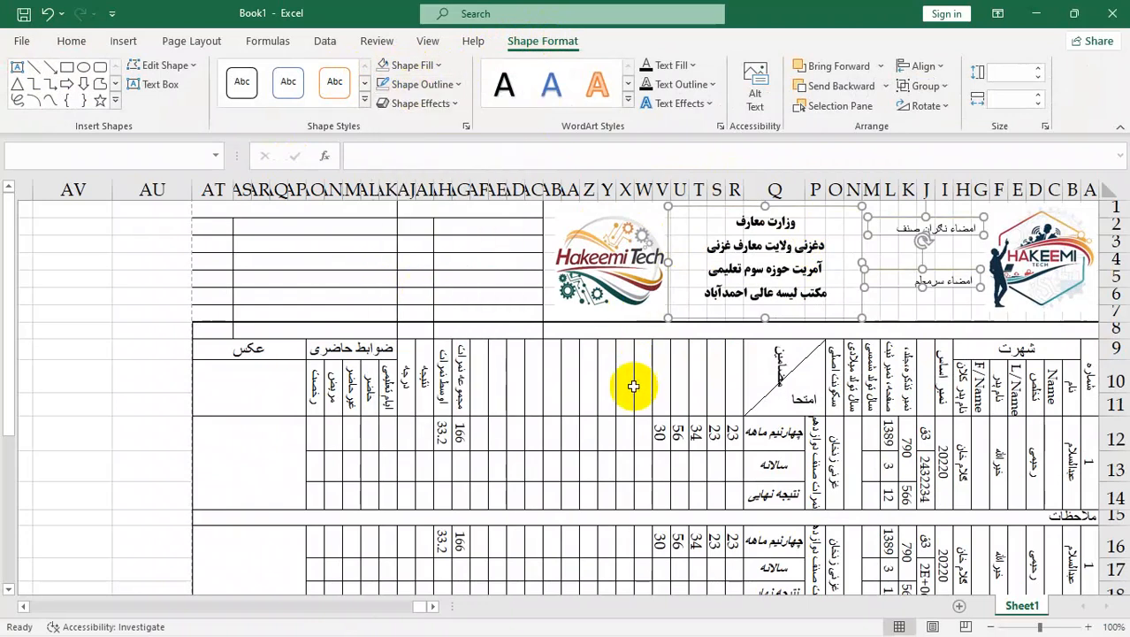
{"action": "key", "text": "ctrl+p"}
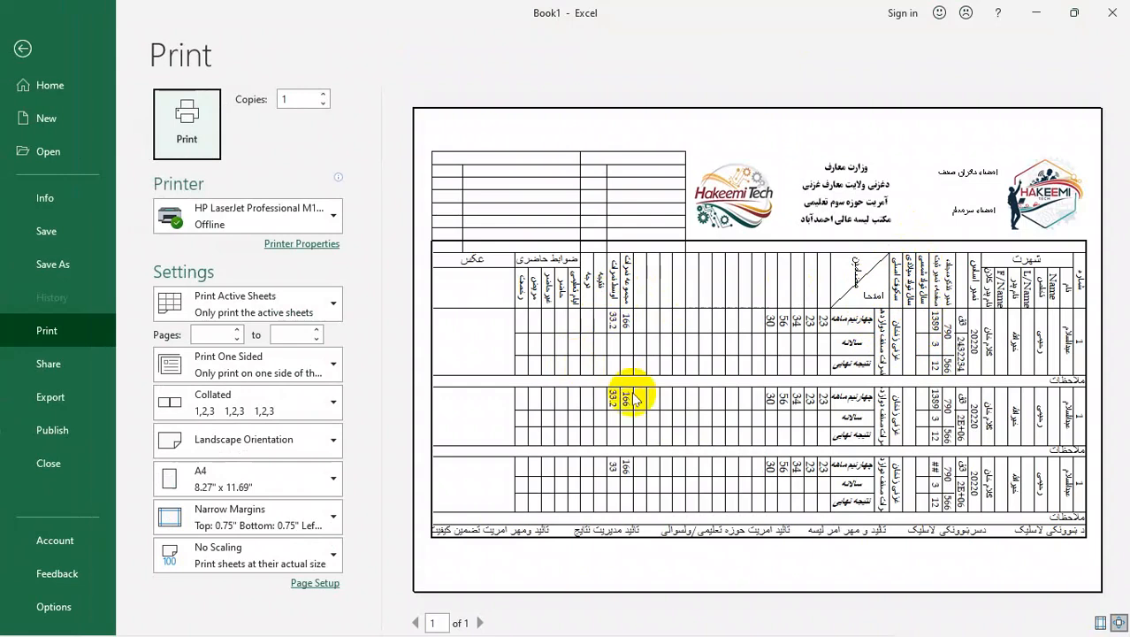
Leave the print preview and close the workbook, choosing Don't Save.
{"action": "left_click", "coordinate": [22, 50]}
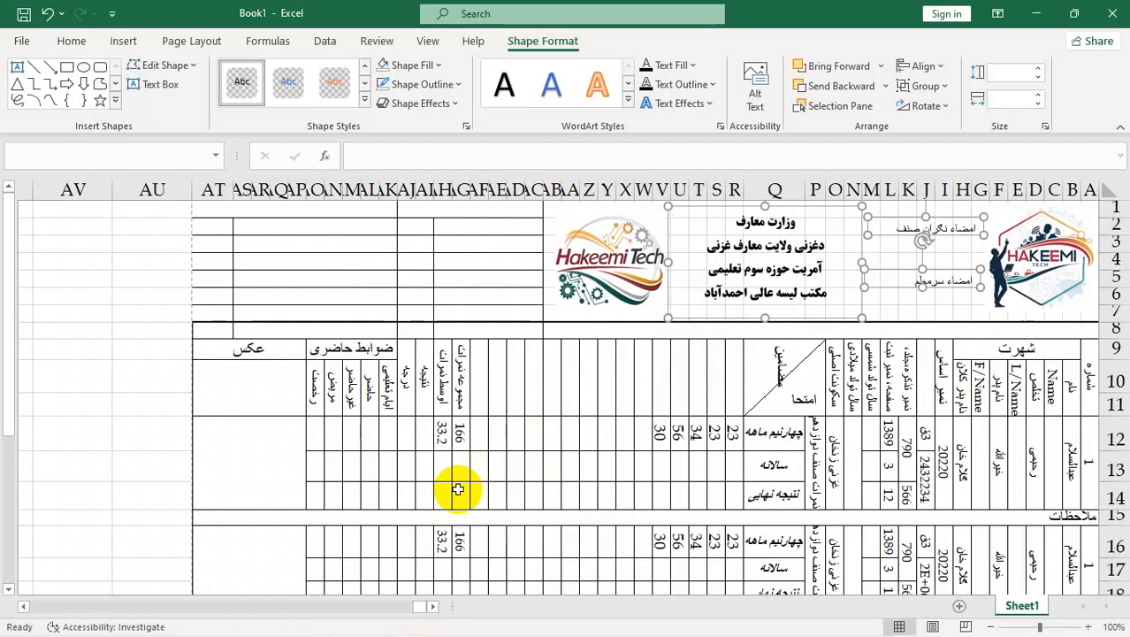
{"action": "left_click", "coordinate": [1108, 20]}
{"action": "left_click", "coordinate": [561, 357]}
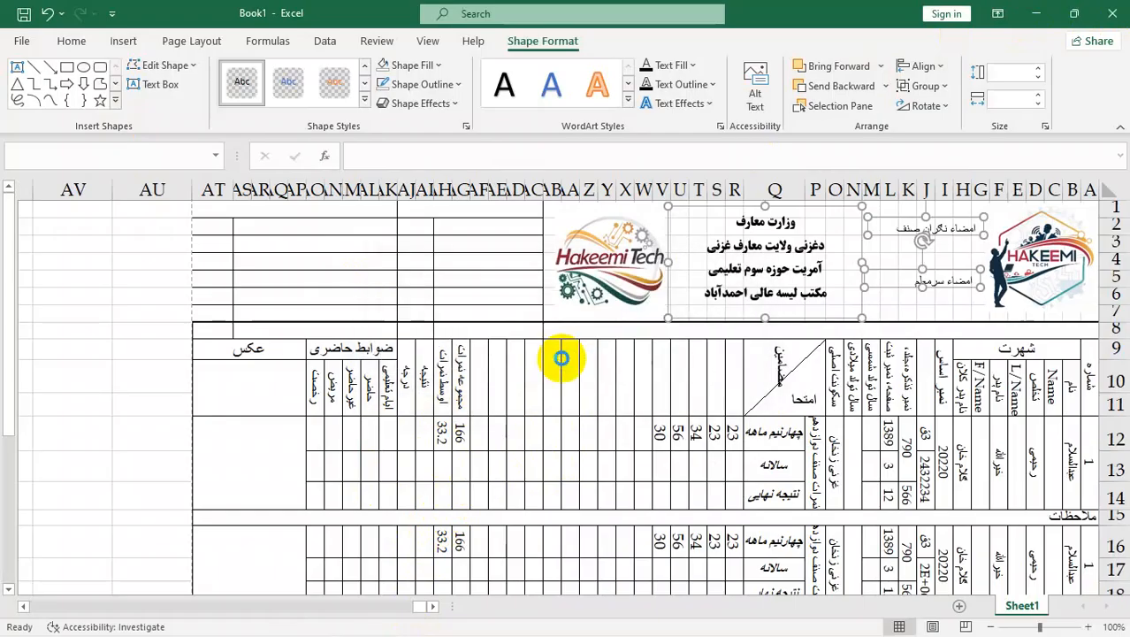